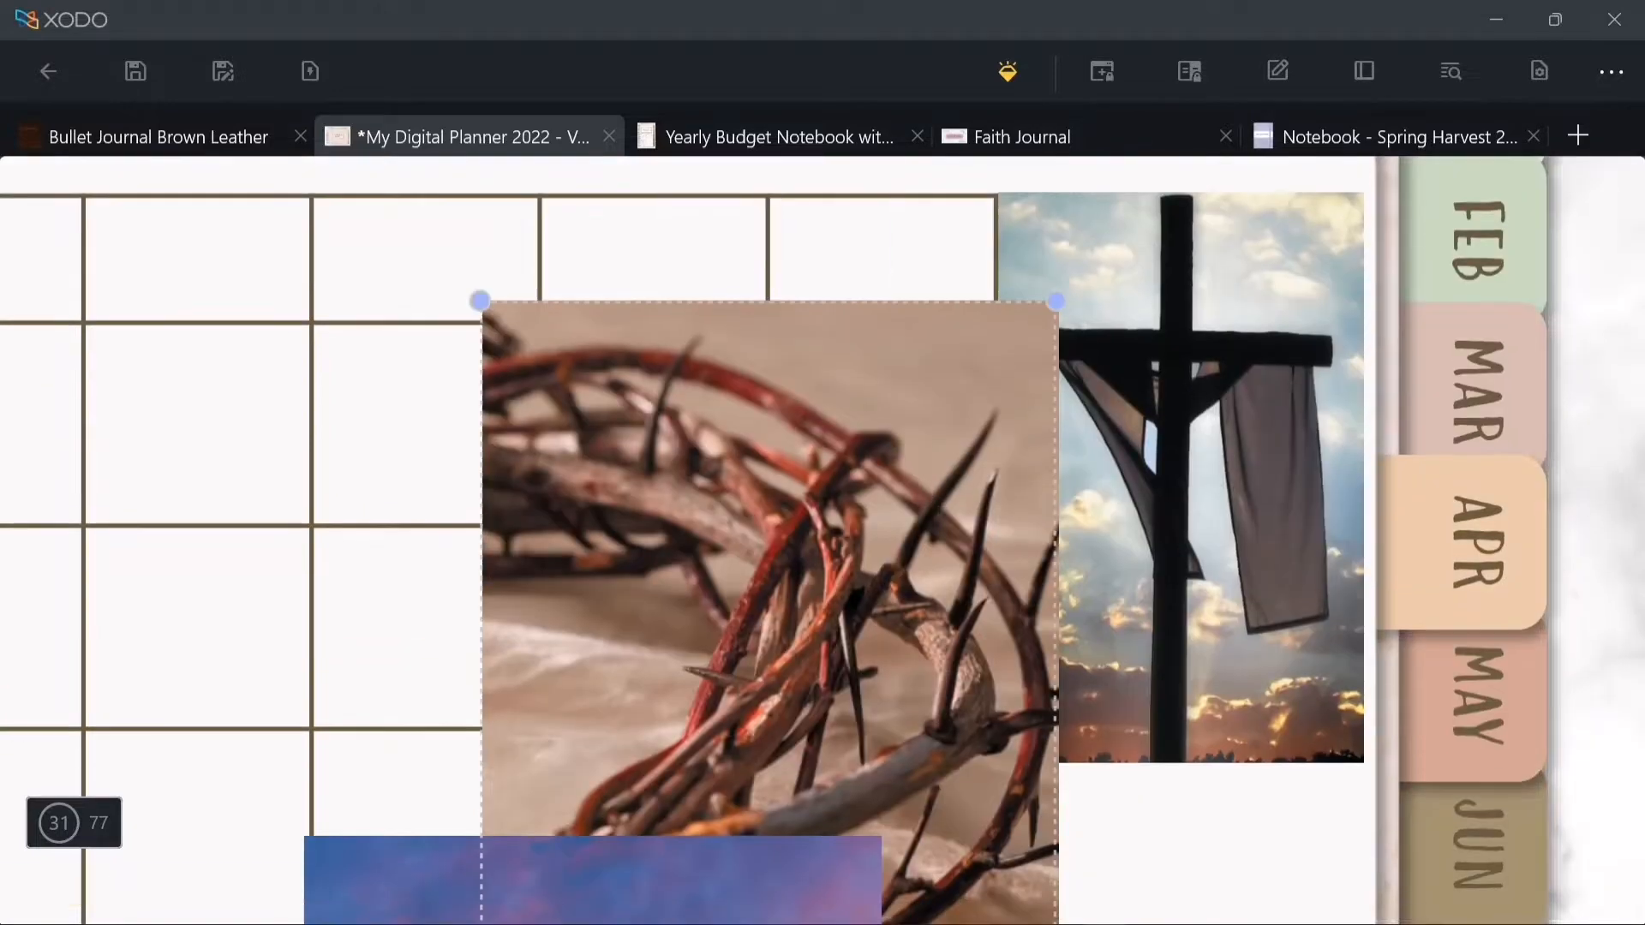
# - Shrink the crown of thorns sticker to the side column's width and place it directly beneath the cross sticker
pyautogui.moveTo(481, 301); pyautogui.dragTo(694, 630)
pyautogui.moveTo(874, 754); pyautogui.dragTo(1177, 712)
pyautogui.scroll(-4, 1177, 685)
pyautogui.moveTo(1176, 429); pyautogui.dragTo(1177, 601)
# - Shrink the "He Has Risen!" sticker and place it beneath the crown of thorns sticker beside the grid
pyautogui.scroll(-3, 592, 686)
pyautogui.click(591, 557)
pyautogui.moveTo(304, 196); pyautogui.dragTo(606, 665)
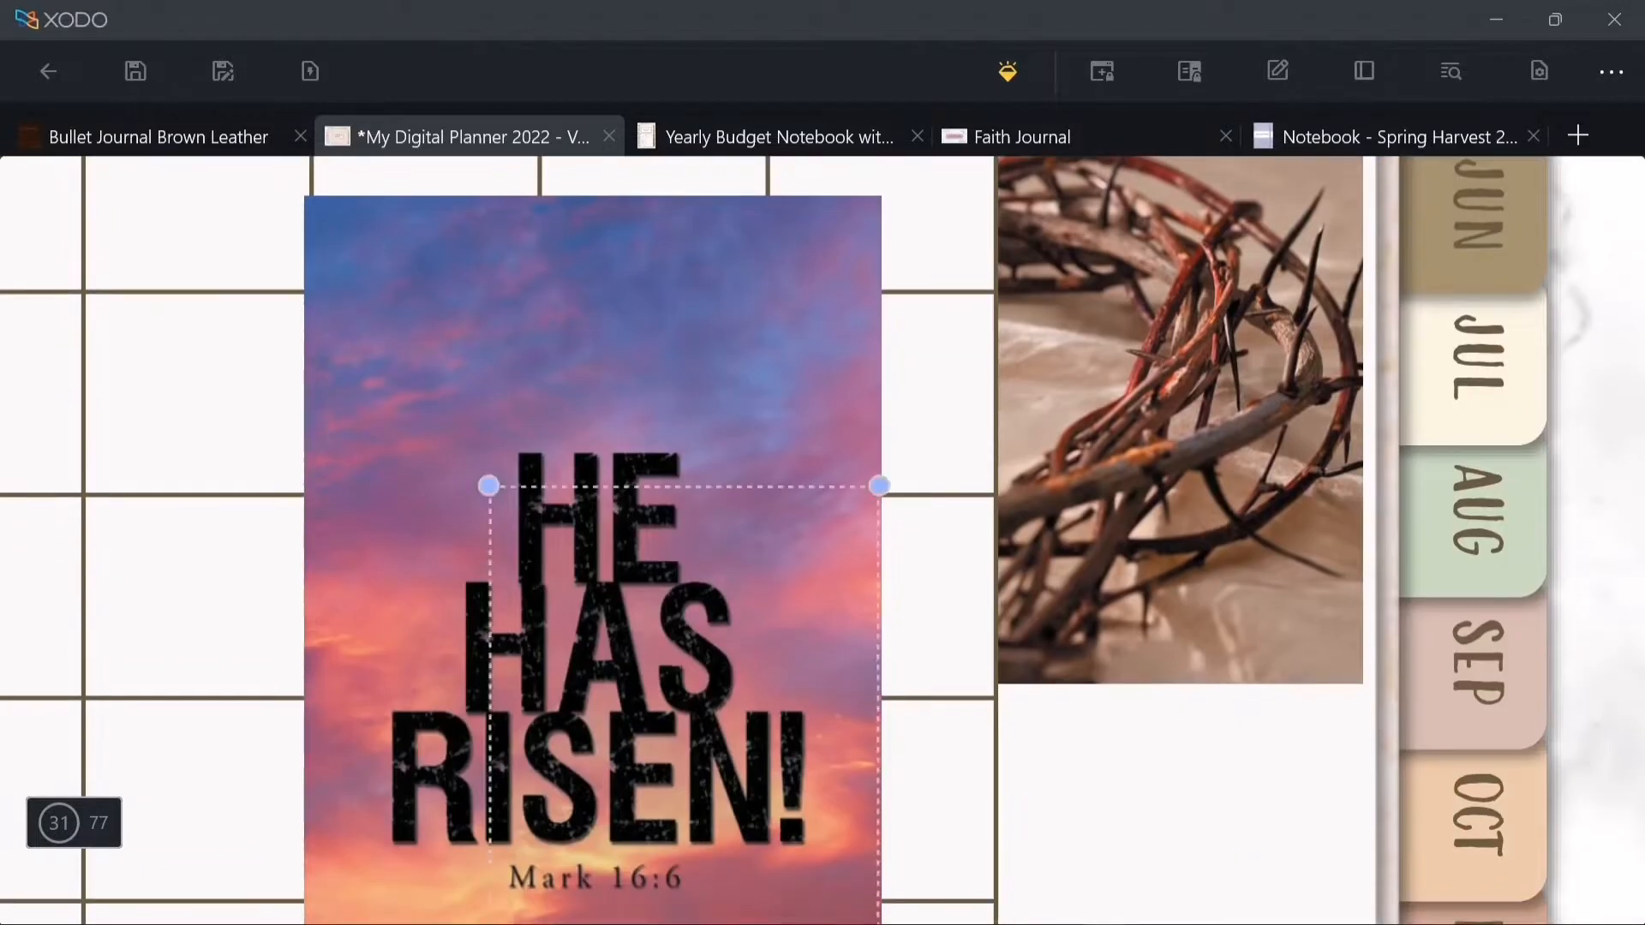
pyautogui.moveTo(744, 796); pyautogui.dragTo(1133, 815)
pyautogui.scroll(-5, 1133, 728)
pyautogui.moveTo(1226, 654); pyautogui.dragTo(1318, 794)
pyautogui.click(849, 580)
pyautogui.scroll(-5, 849, 581)
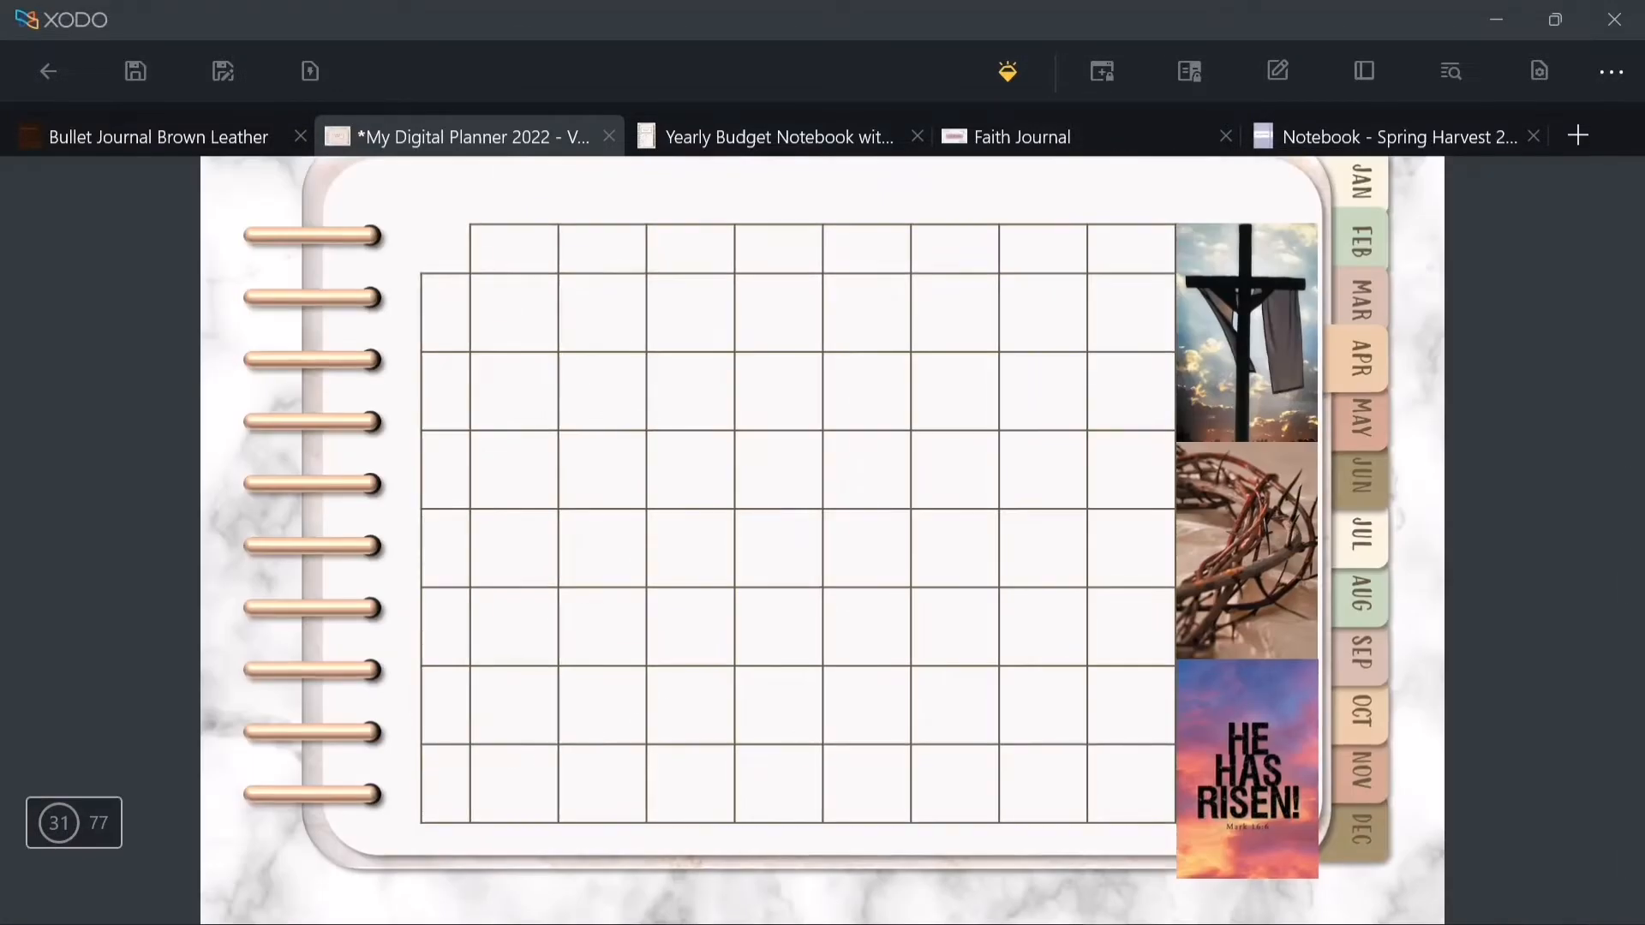
# - Shift the crown of thorns and "He Has Risen!" stickers upward so the stacked pictures close up within the page
pyautogui.scroll(5, 1211, 257)
pyautogui.moveTo(1302, 514); pyautogui.dragTo(1303, 468)
pyautogui.scroll(-6, 1300, 514)
pyautogui.click(1304, 531)
pyautogui.scroll(-3, 1304, 514)
pyautogui.click(1304, 728)
pyautogui.moveTo(1305, 729); pyautogui.dragTo(1307, 710)
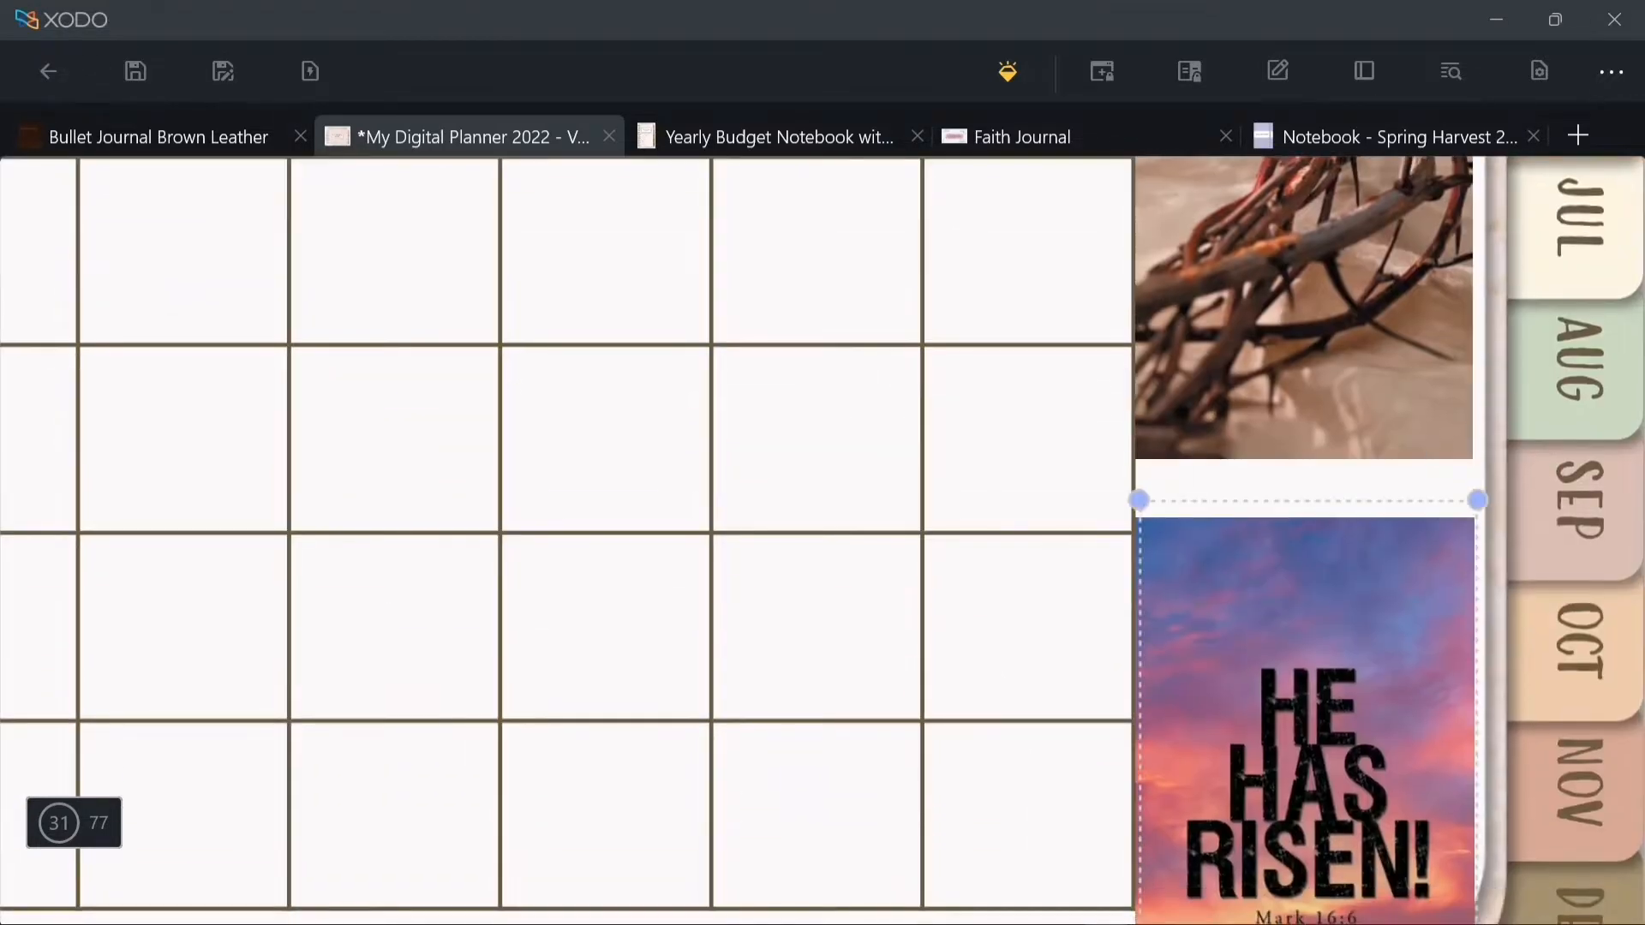
pyautogui.scroll(-3, 1305, 600)
pyautogui.moveTo(1302, 652); pyautogui.dragTo(1306, 629)
pyautogui.scroll(3, 1304, 600)
pyautogui.click(1304, 655)
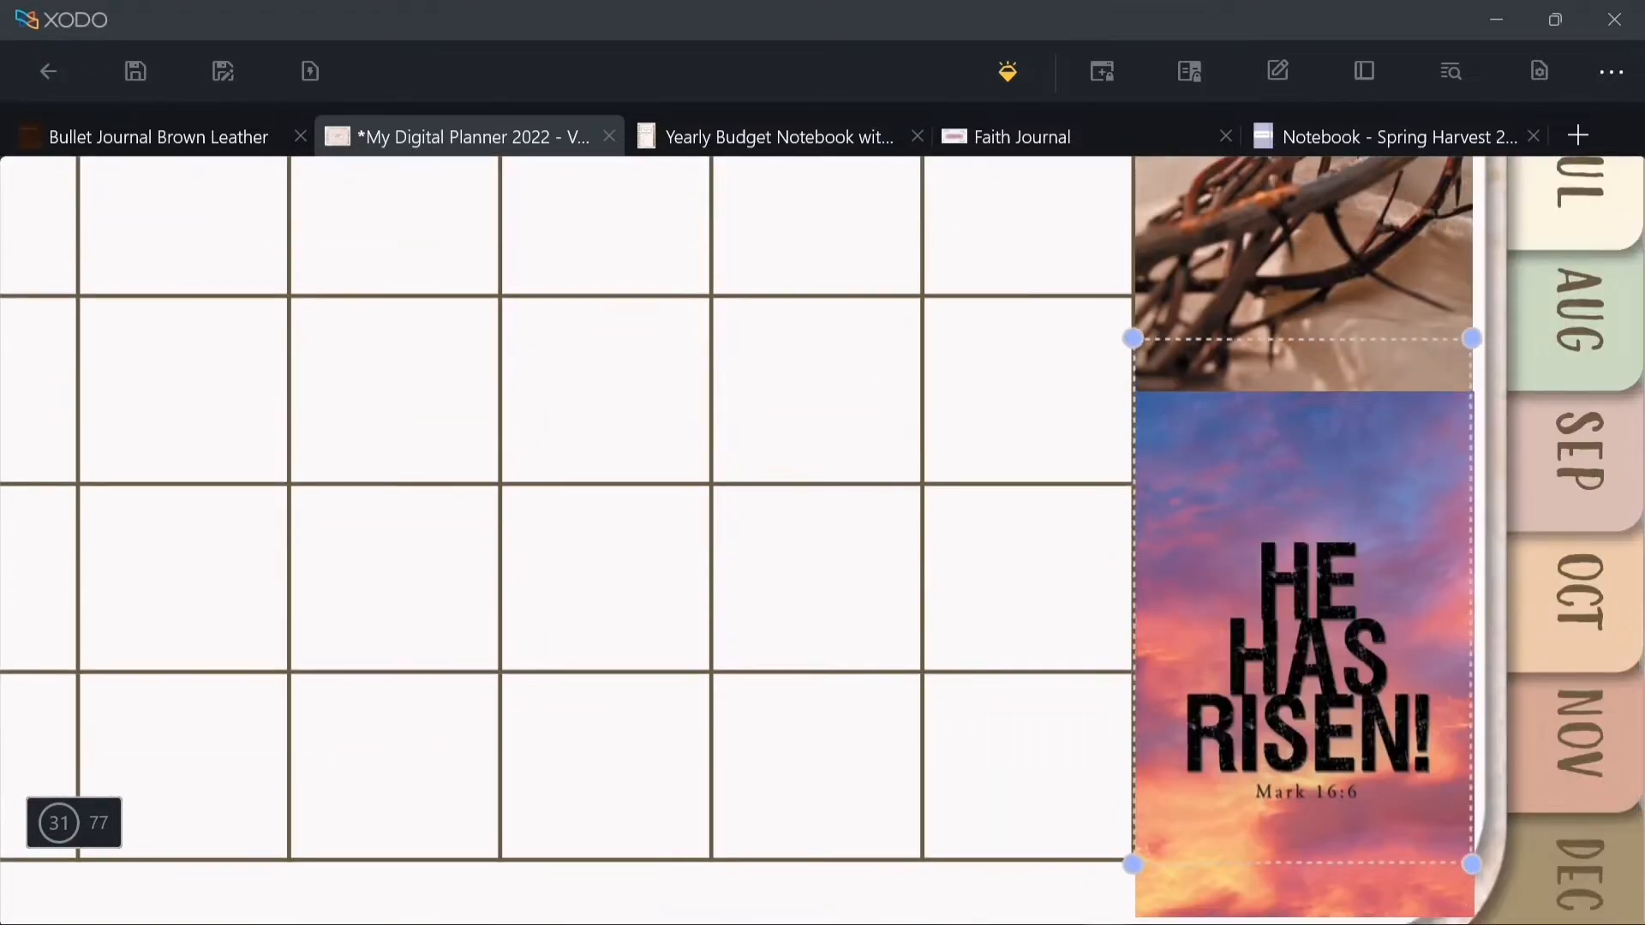
# - Scale down the "He Has Risen!" and crown of thorns stickers to one matching width ending at the grid's bottom line
pyautogui.moveTo(1474, 893); pyautogui.dragTo(1454, 862)
pyautogui.click(1303, 206)
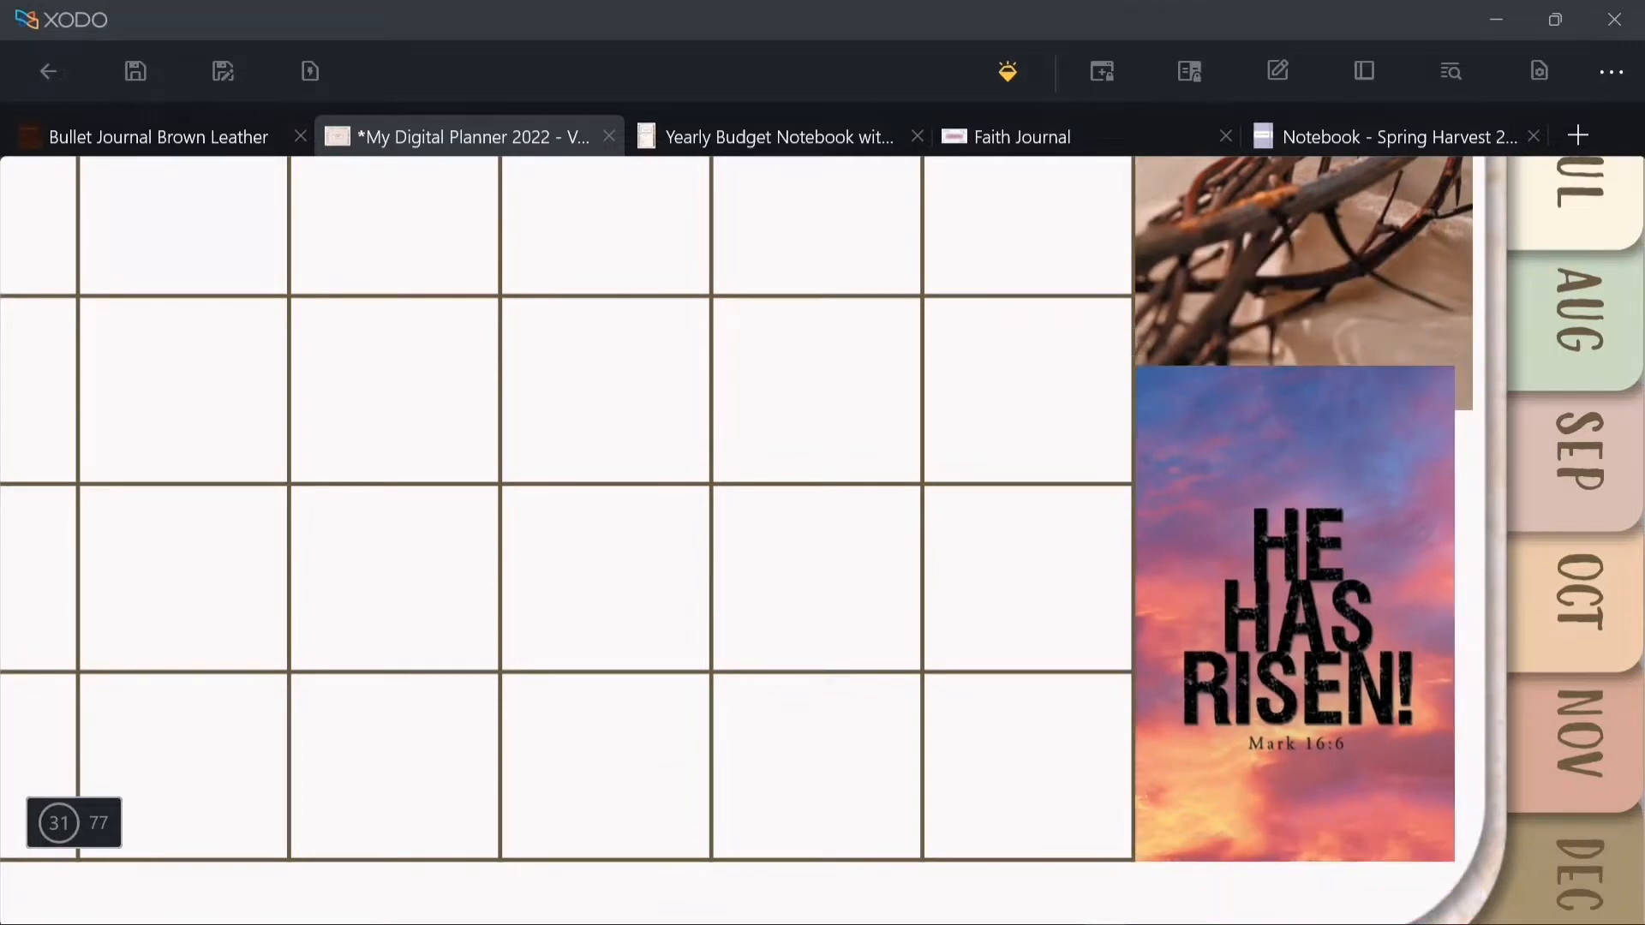
pyautogui.moveTo(1473, 403); pyautogui.dragTo(1450, 379)
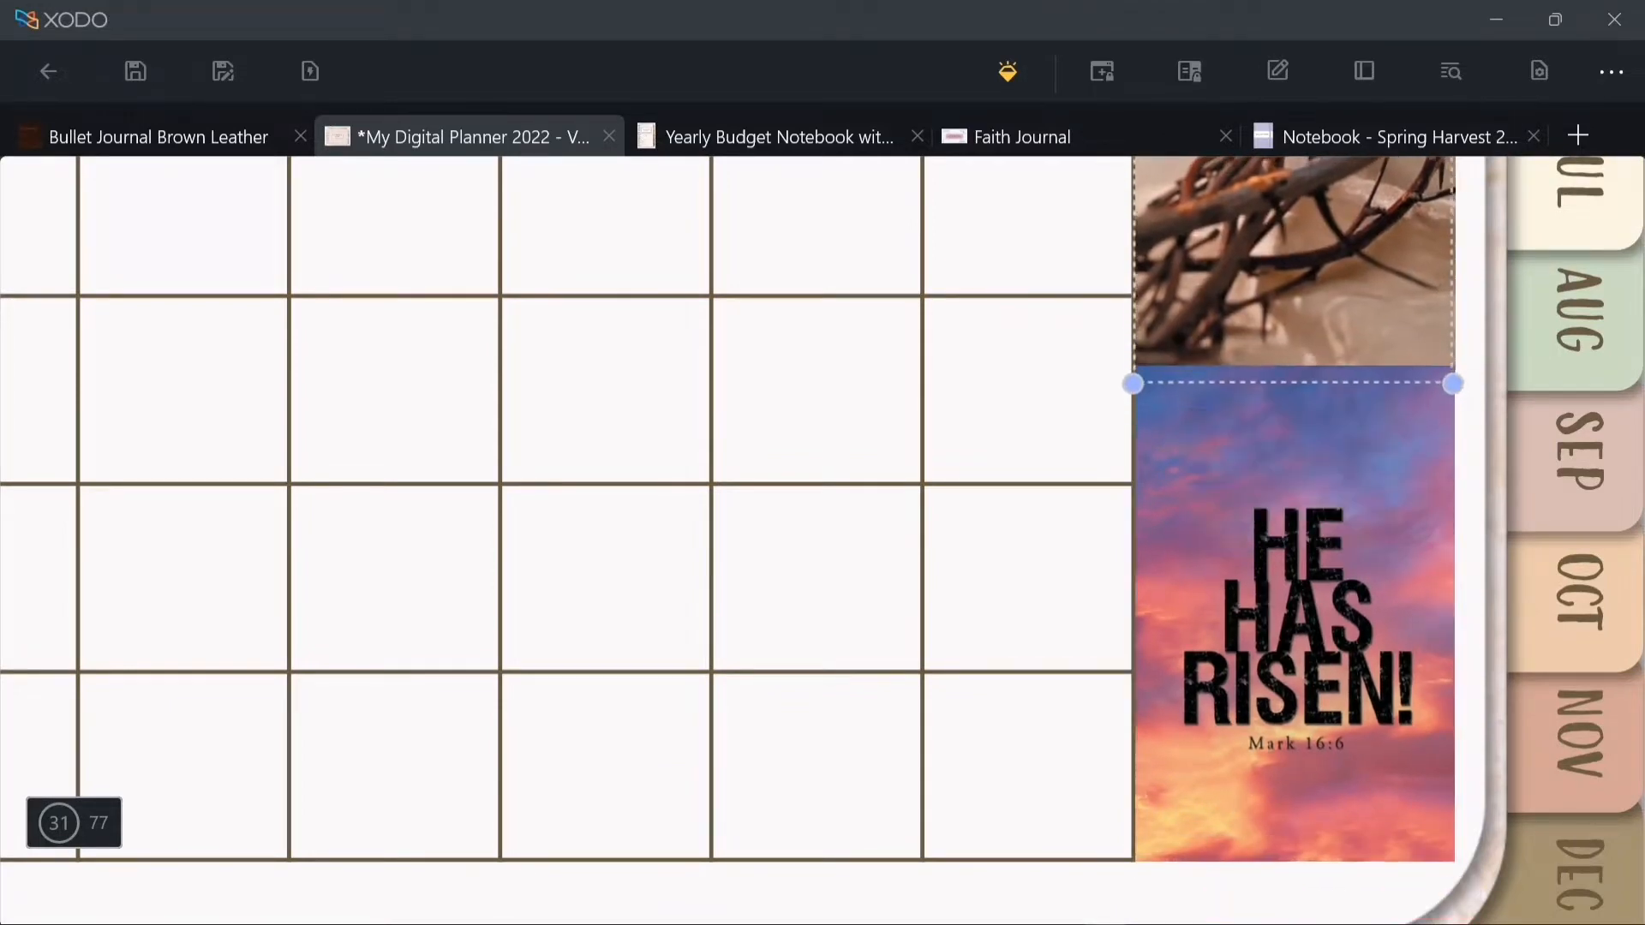
# - Align the cross sticker above the crown of thorns and resize it to match the width of the column below
pyautogui.scroll(9, 822, 540)
pyautogui.moveTo(1322, 677); pyautogui.dragTo(1319, 673)
pyautogui.moveTo(1161, 428); pyautogui.dragTo(1161, 459)
pyautogui.press('Escape')
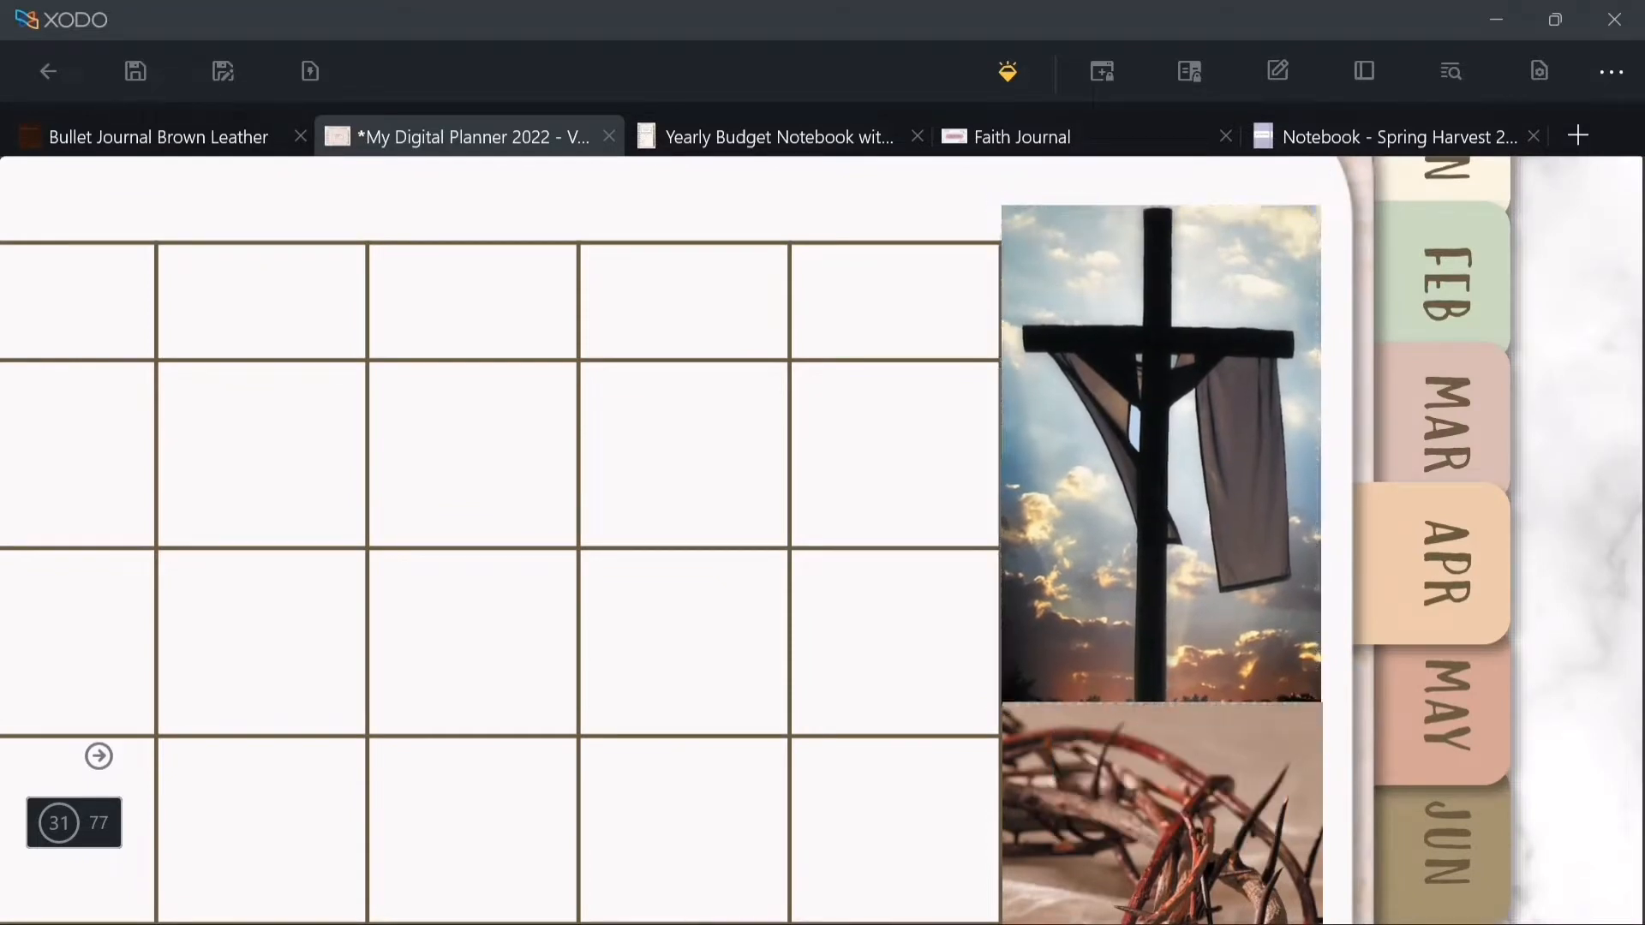
pyautogui.moveTo(1331, 187); pyautogui.dragTo(1325, 198)
pyautogui.press('Escape')
pyautogui.scroll(-4, 823, 540)
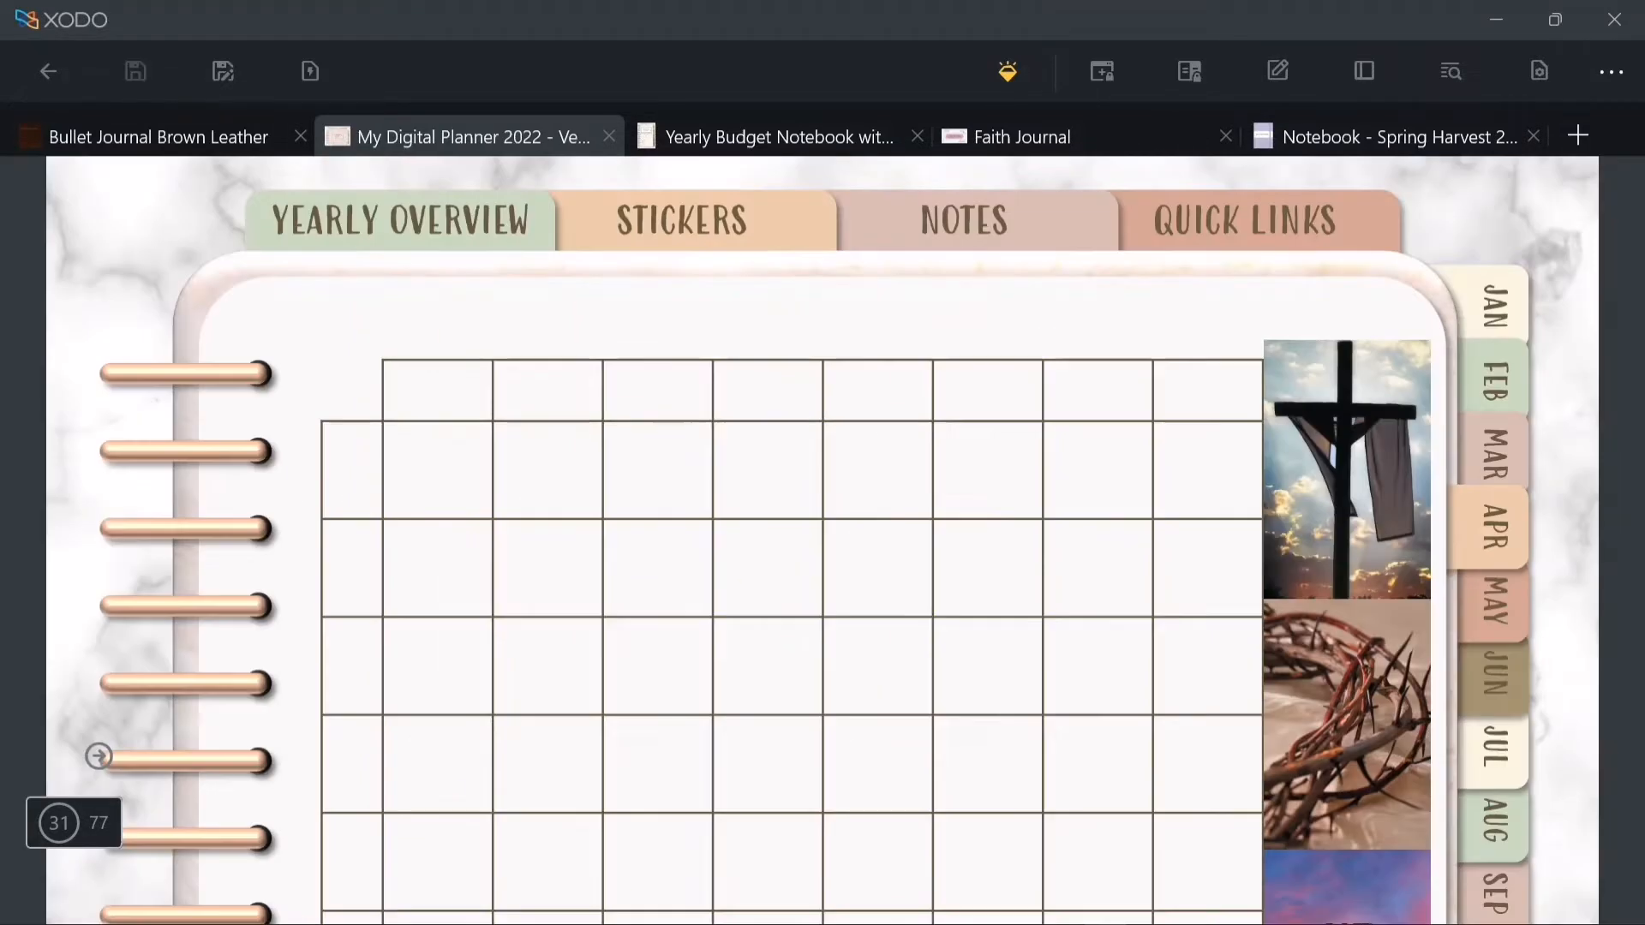
# - Insert the Holy Easter Half Box 2 sticker from the Easter folder and place it over the grid's upper-left cells
pyautogui.scroll(-2, 822, 540)
pyautogui.rightClick(917, 662)
pyautogui.click(975, 693)
pyautogui.scroll(-3, 652, 439)
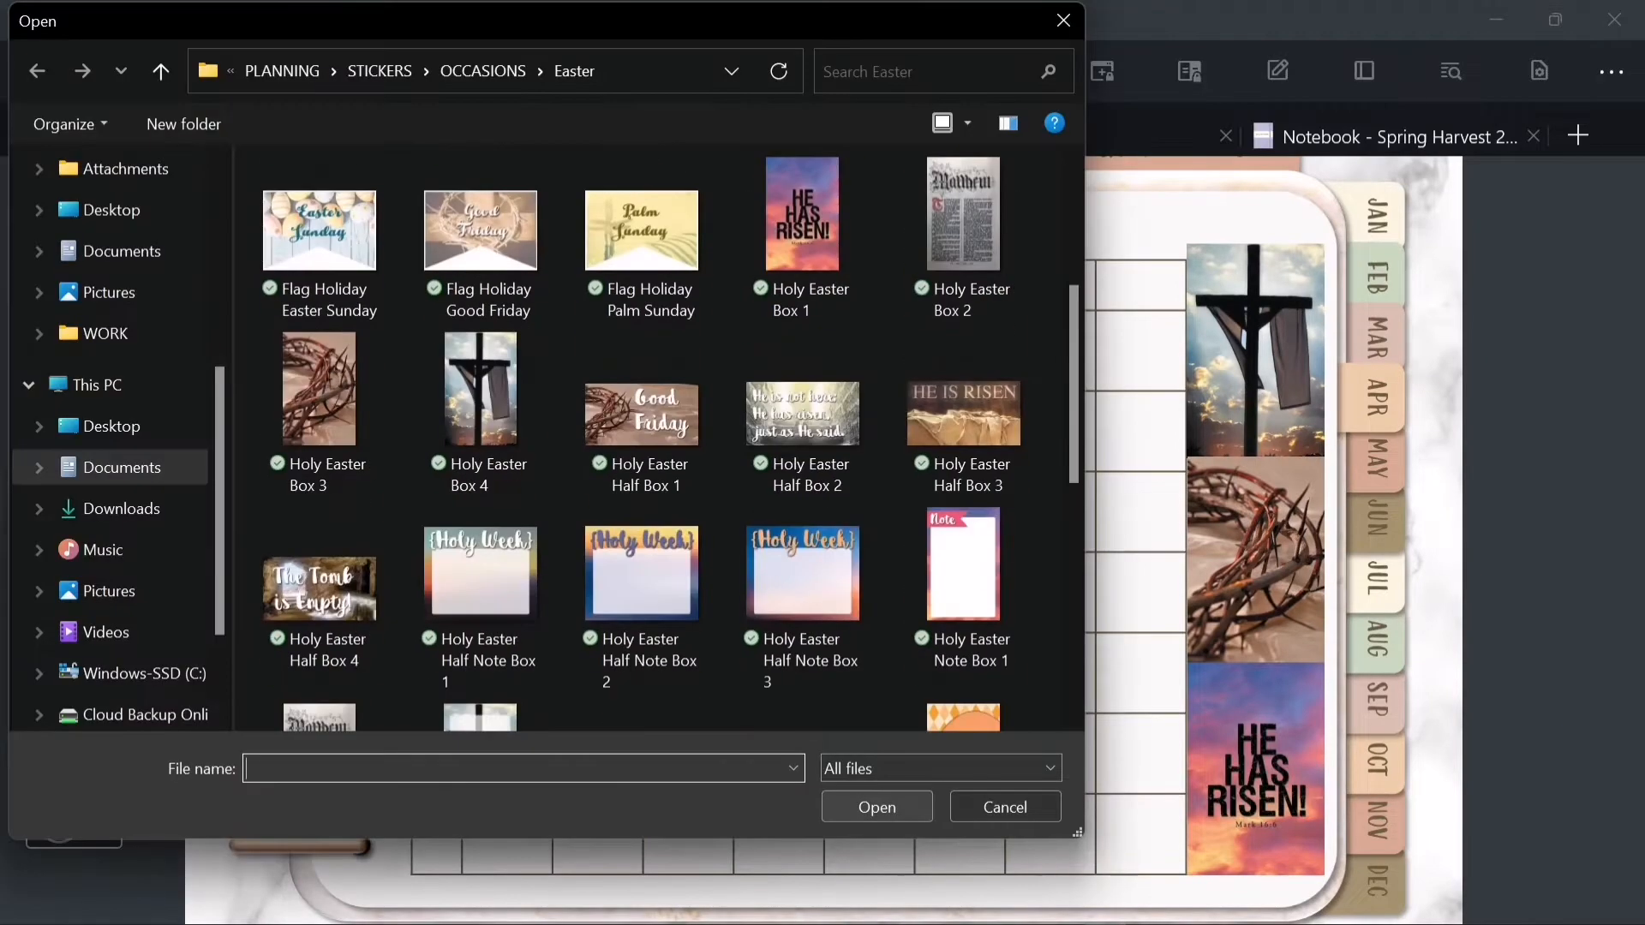
pyautogui.scroll(3, 652, 438)
pyautogui.scroll(-3, 651, 439)
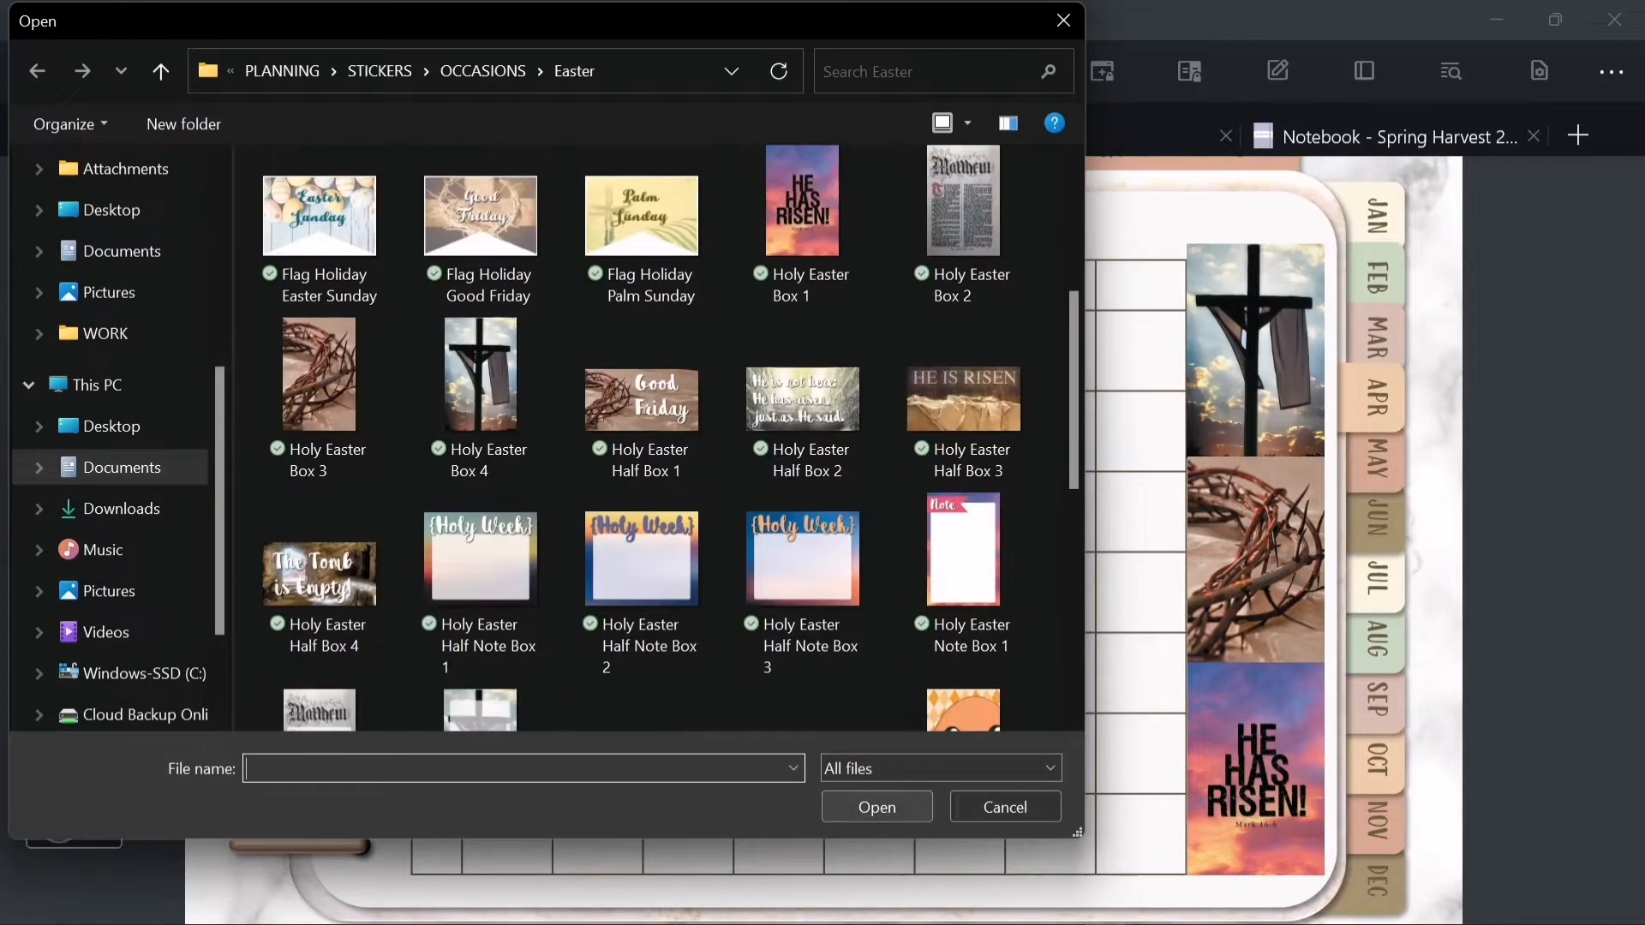
pyautogui.doubleClick(800, 386)
pyautogui.moveTo(973, 748); pyautogui.dragTo(593, 401)
# - Insert the Holy Easter Half Box 3 and Holy Easter Half Box 4 stickers onto the calendar page
pyautogui.rightClick(720, 264)
pyautogui.click(784, 296)
pyautogui.scroll(-3, 651, 438)
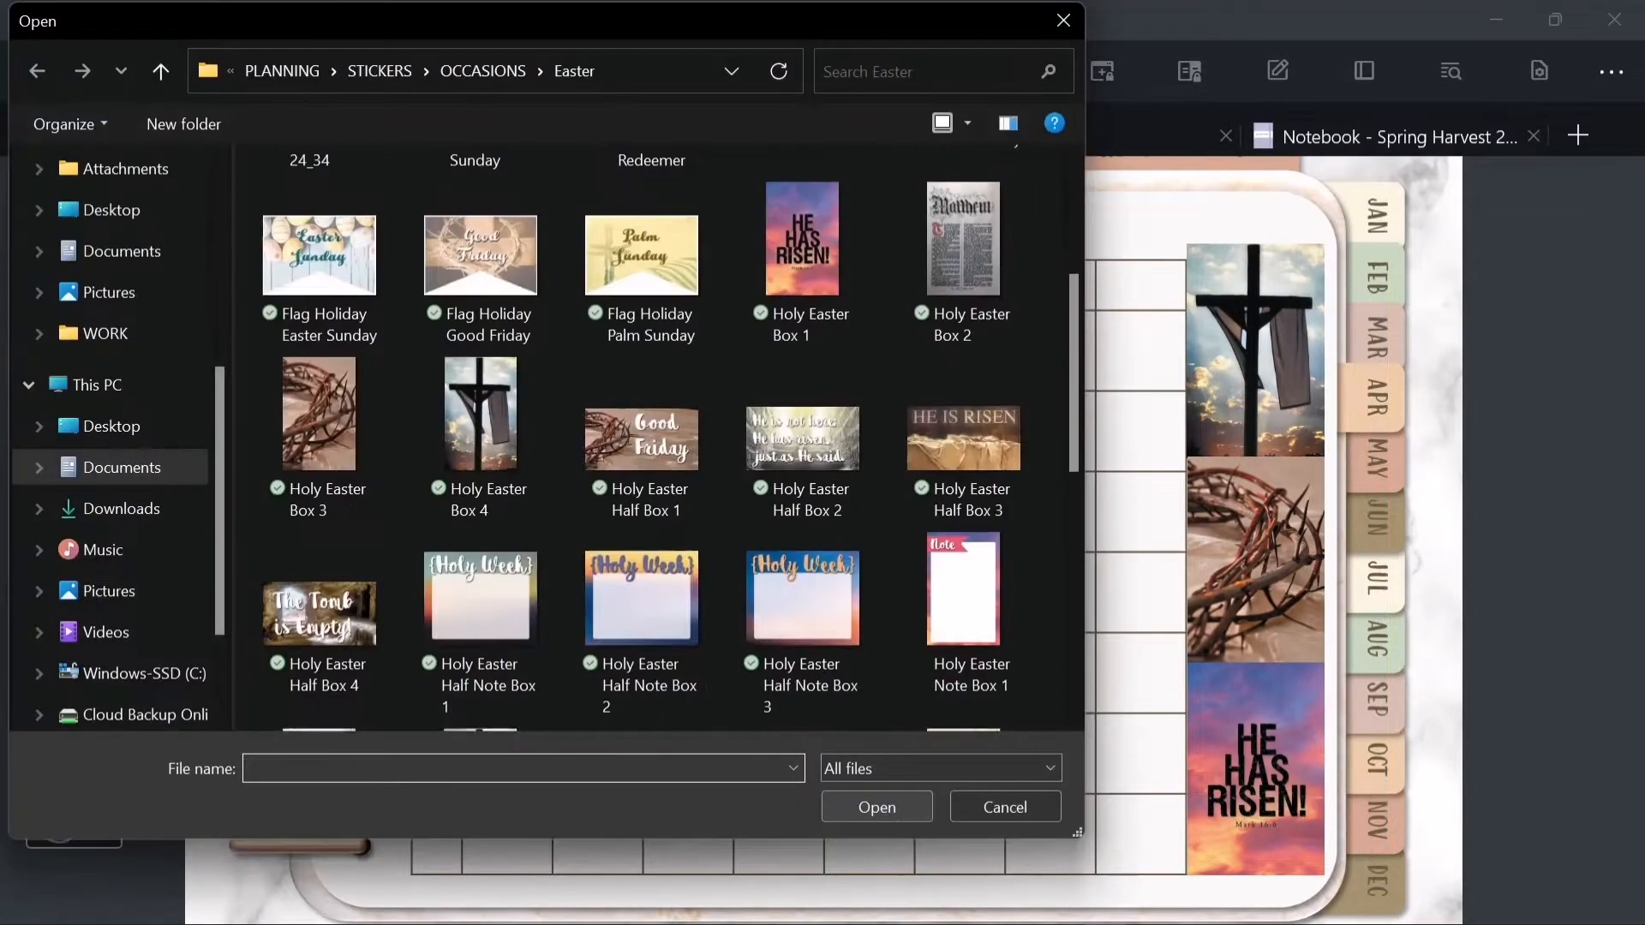
pyautogui.click(965, 438)
pyautogui.doubleClick(965, 439)
pyautogui.moveTo(684, 529); pyautogui.dragTo(640, 497)
pyautogui.rightClick(878, 721)
pyautogui.click(988, 488)
pyautogui.scroll(-3, 651, 438)
pyautogui.doubleClick(320, 614)
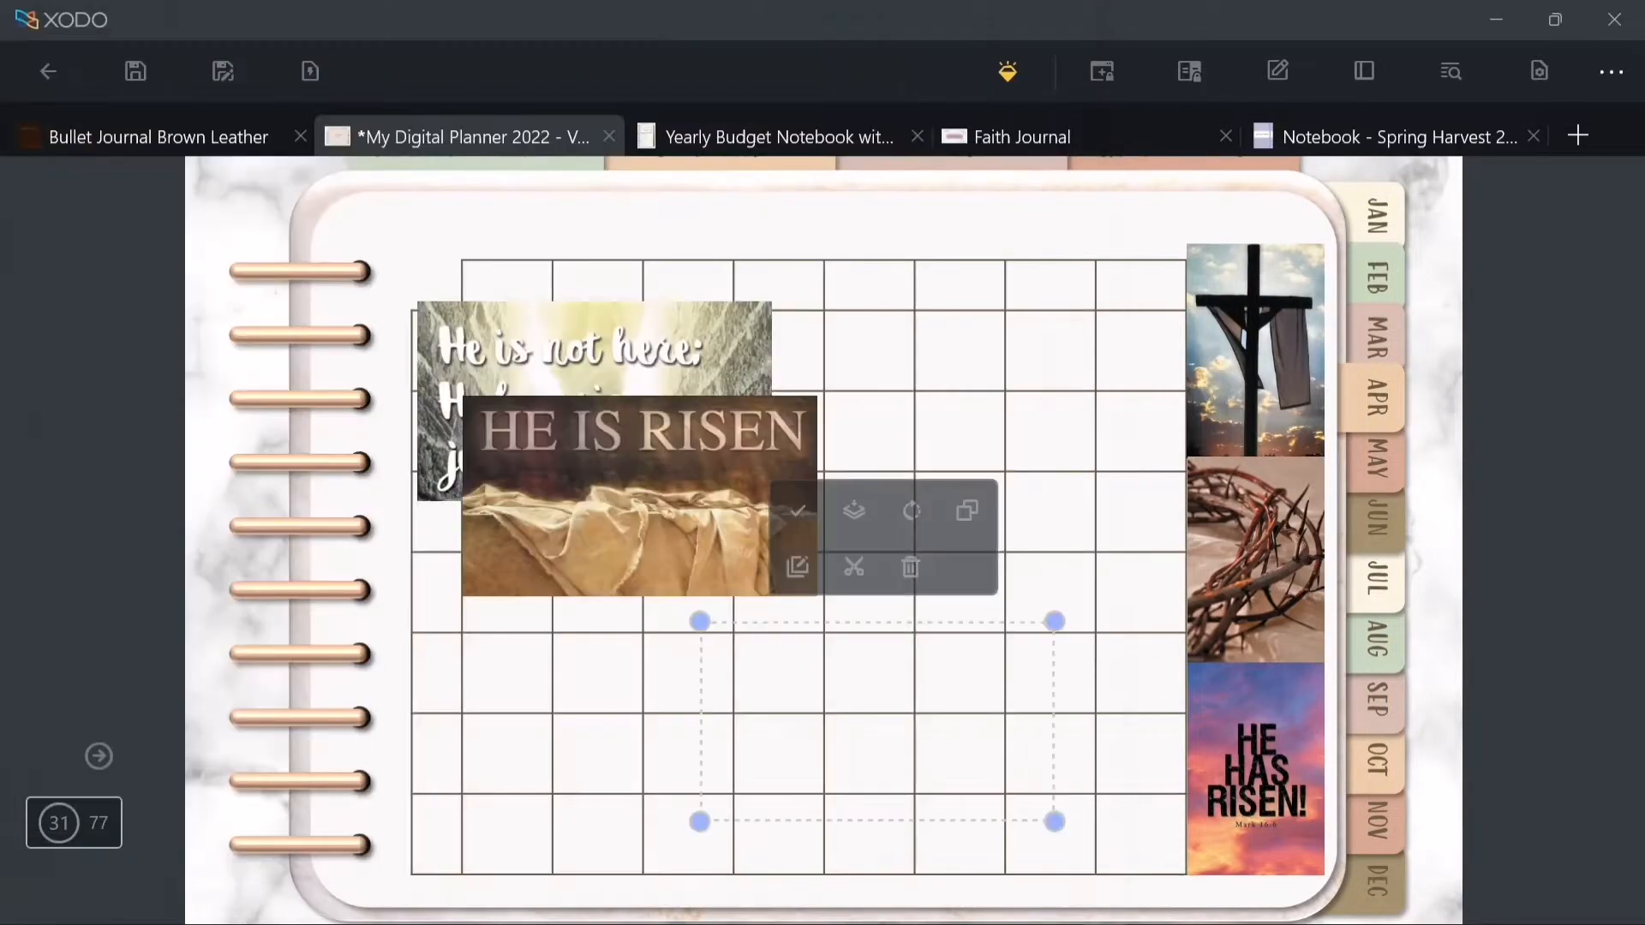
# - Shrink the three half box stickers and move them to the blank strip above the grid
pyautogui.moveTo(877, 720); pyautogui.dragTo(972, 351)
pyautogui.moveTo(795, 451); pyautogui.dragTo(987, 342)
pyautogui.moveTo(1068, 297); pyautogui.dragTo(1104, 245)
pyautogui.moveTo(462, 597); pyautogui.dragTo(705, 459)
pyautogui.moveTo(761, 428); pyautogui.dragTo(945, 236)
pyautogui.moveTo(417, 501); pyautogui.dragTo(795, 232)
# - Resize "The Tomb is Empty!" sticker and set it on the grid's top line at the right end
pyautogui.scroll(5, 959, 257)
pyautogui.click(1306, 534)
pyautogui.moveTo(1113, 644); pyautogui.dragTo(1216, 585)
pyautogui.moveTo(1358, 506); pyautogui.dragTo(1367, 489)
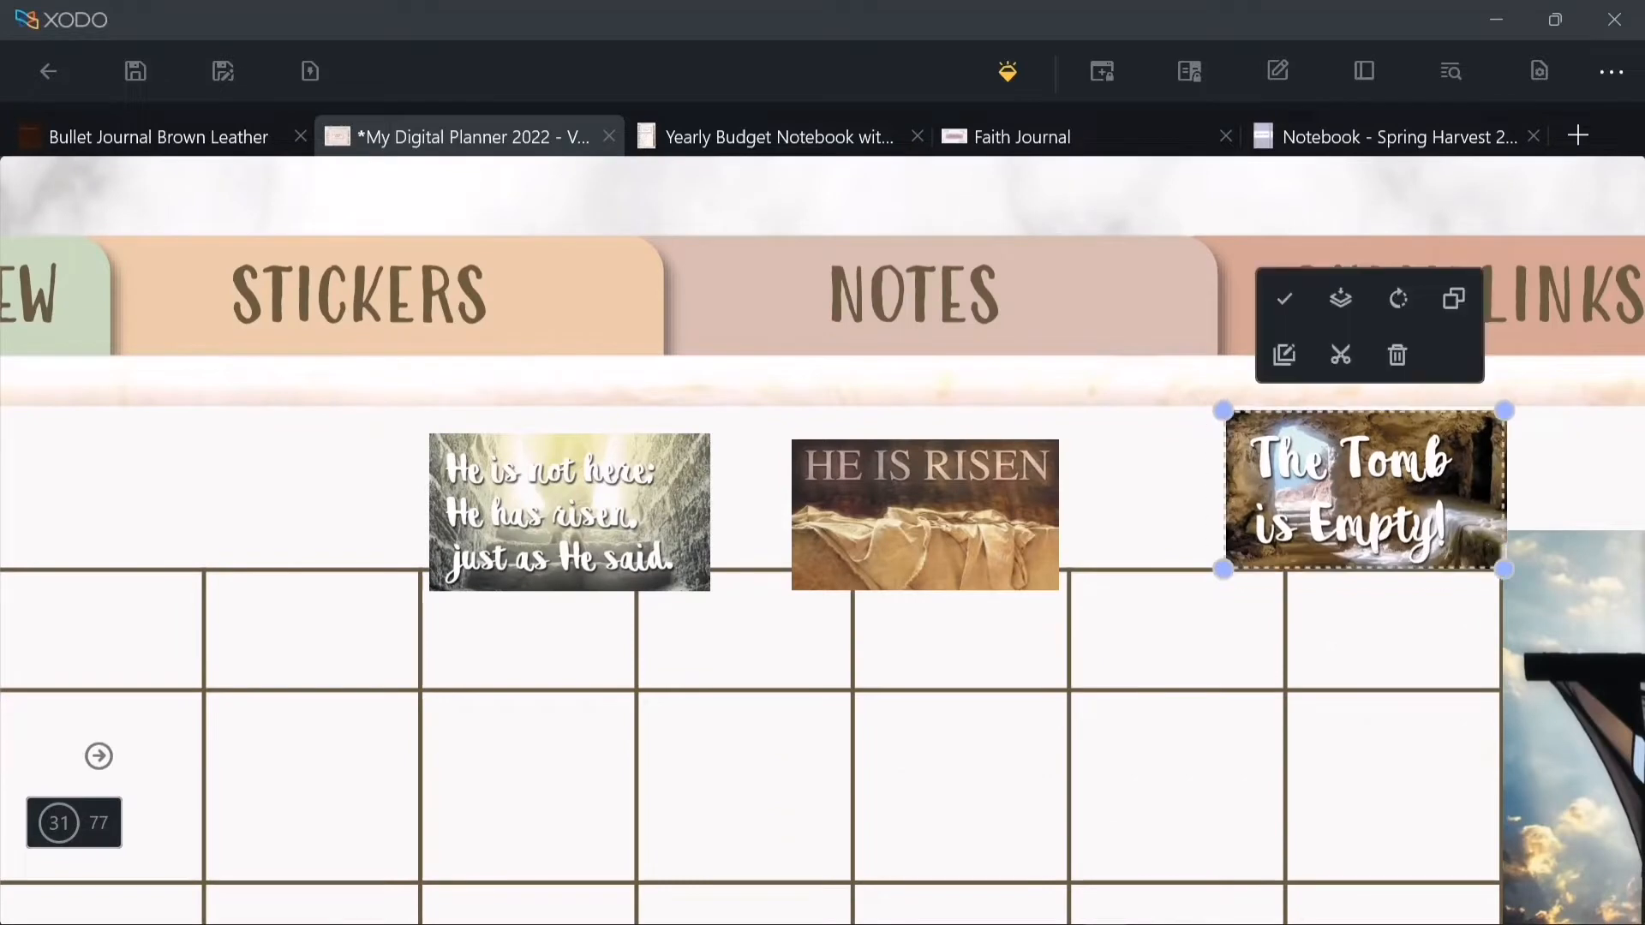
# - Line up the "He Is Risen" cloth sticker and the "He is not here" sticker edge to edge beside the tomb sticker
pyautogui.moveTo(925, 515); pyautogui.dragTo(1094, 495)
pyautogui.click(1177, 634)
pyautogui.scroll(4, 1177, 527)
pyautogui.click(1010, 456)
pyautogui.moveTo(735, 300)
pyautogui.mouseDown()
pyautogui.moveTo(712, 287)
pyautogui.moveTo(732, 324)
pyautogui.mouseUp()
pyautogui.scroll(1, 1009, 480)
pyautogui.click(548, 506)
pyautogui.moveTo(443, 492); pyautogui.dragTo(447, 492)
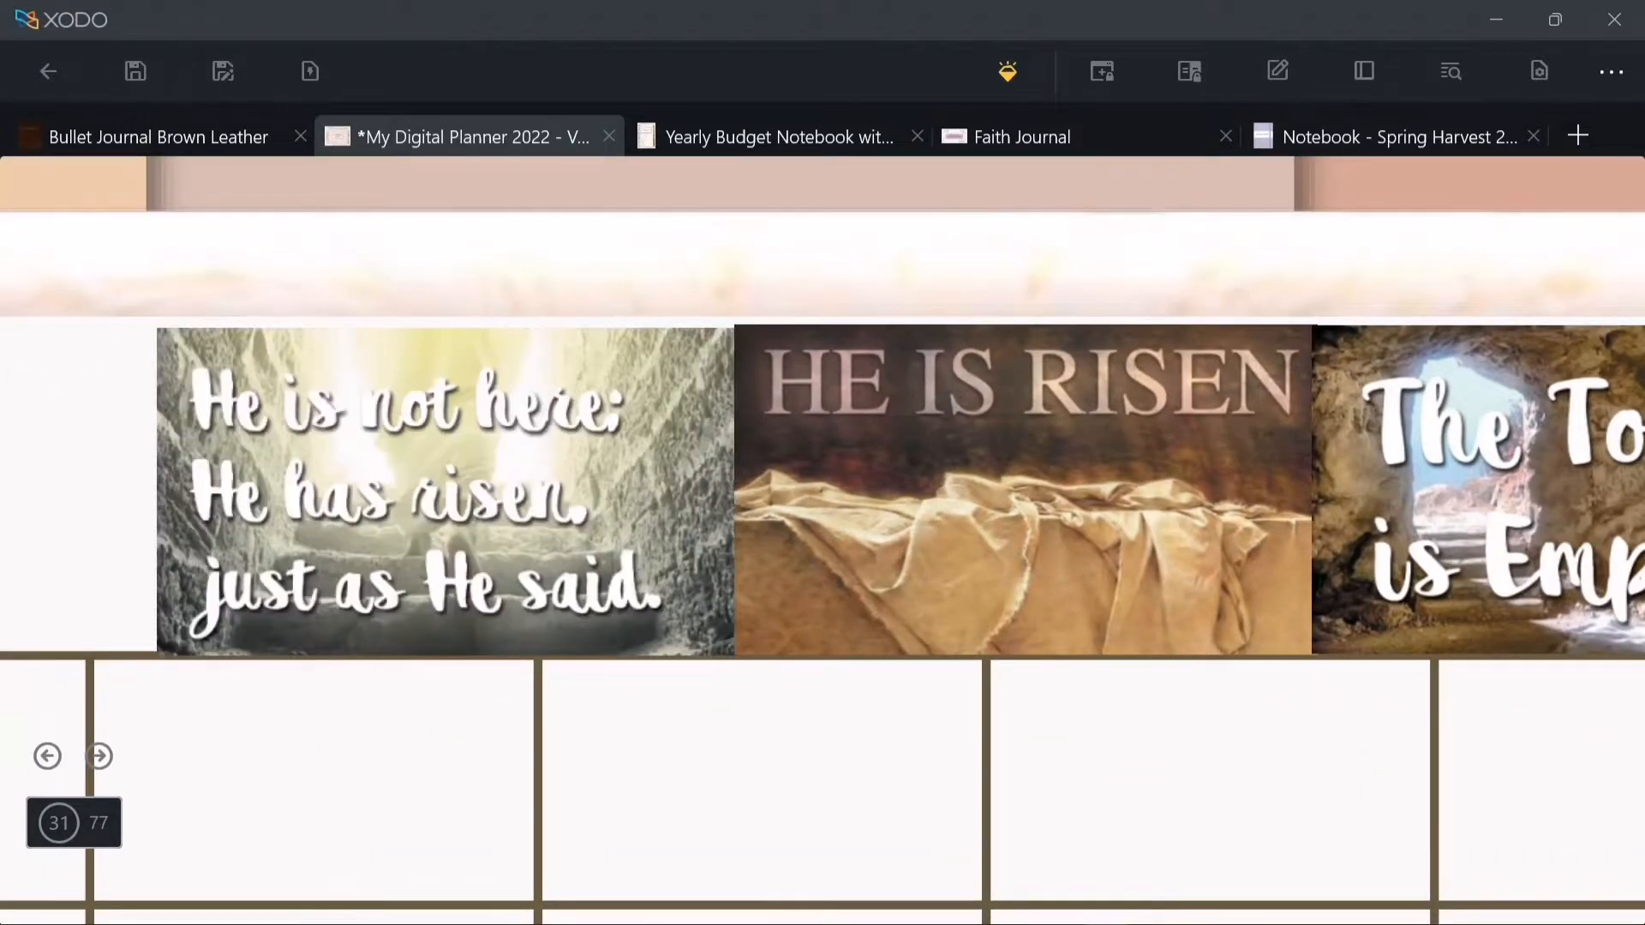
# - Fine-tune the cloth sticker's size and position so it fills the gap between its two neighbours
pyautogui.click(763, 771)
pyautogui.hscroll(4, 823, 540)
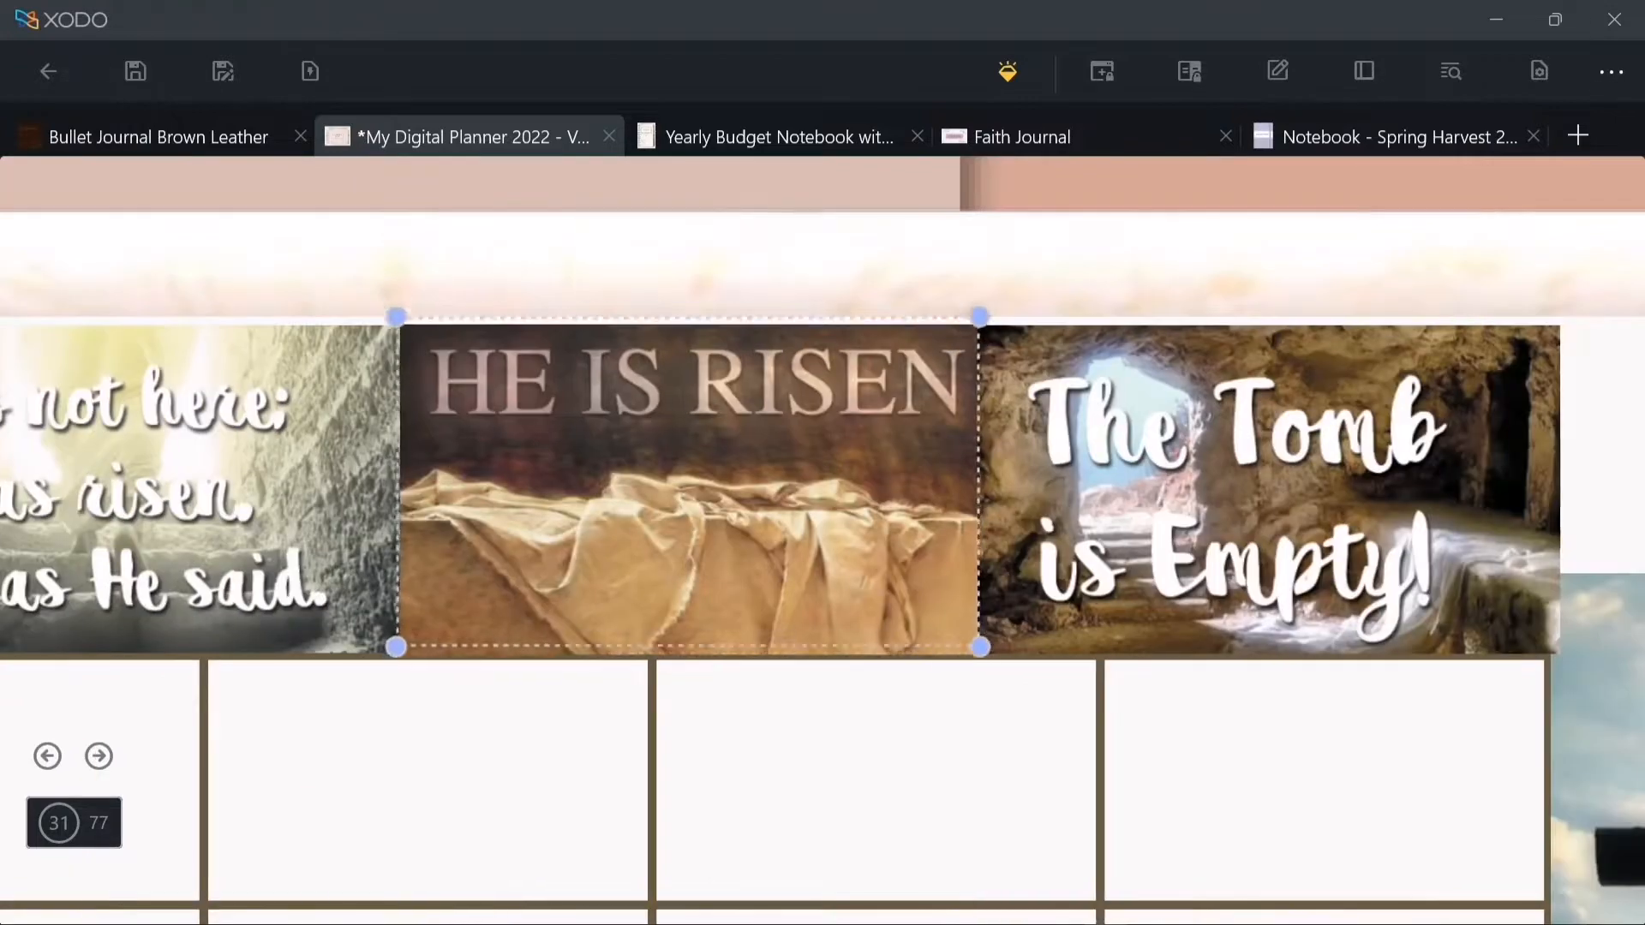
pyautogui.moveTo(689, 482); pyautogui.dragTo(690, 489)
pyautogui.moveTo(964, 654); pyautogui.dragTo(977, 655)
pyautogui.moveTo(690, 493); pyautogui.dragTo(690, 484)
pyautogui.click(763, 771)
pyautogui.scroll(-6, 1294, 513)
# - Insert the purple "My Redeemer Lives!", blue "It Is True!" and green "He Is Risen!" flag stickers from the Easter folder
pyautogui.rightClick(797, 444)
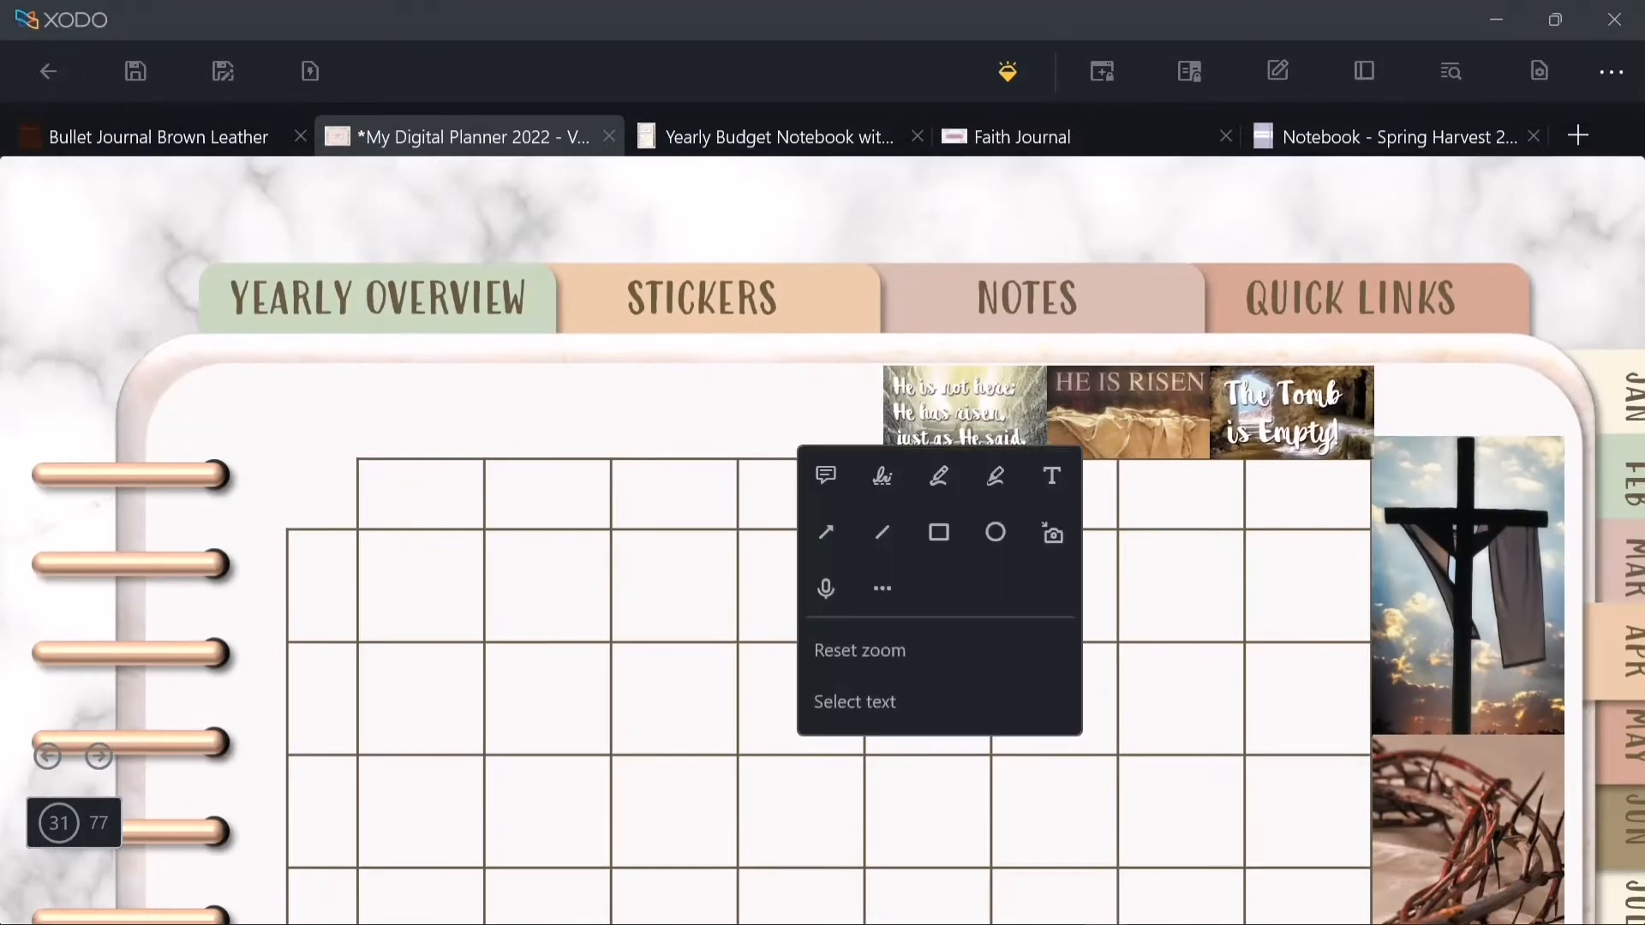
pyautogui.click(1054, 532)
pyautogui.doubleClick(641, 410)
pyautogui.rightClick(533, 708)
pyautogui.click(644, 480)
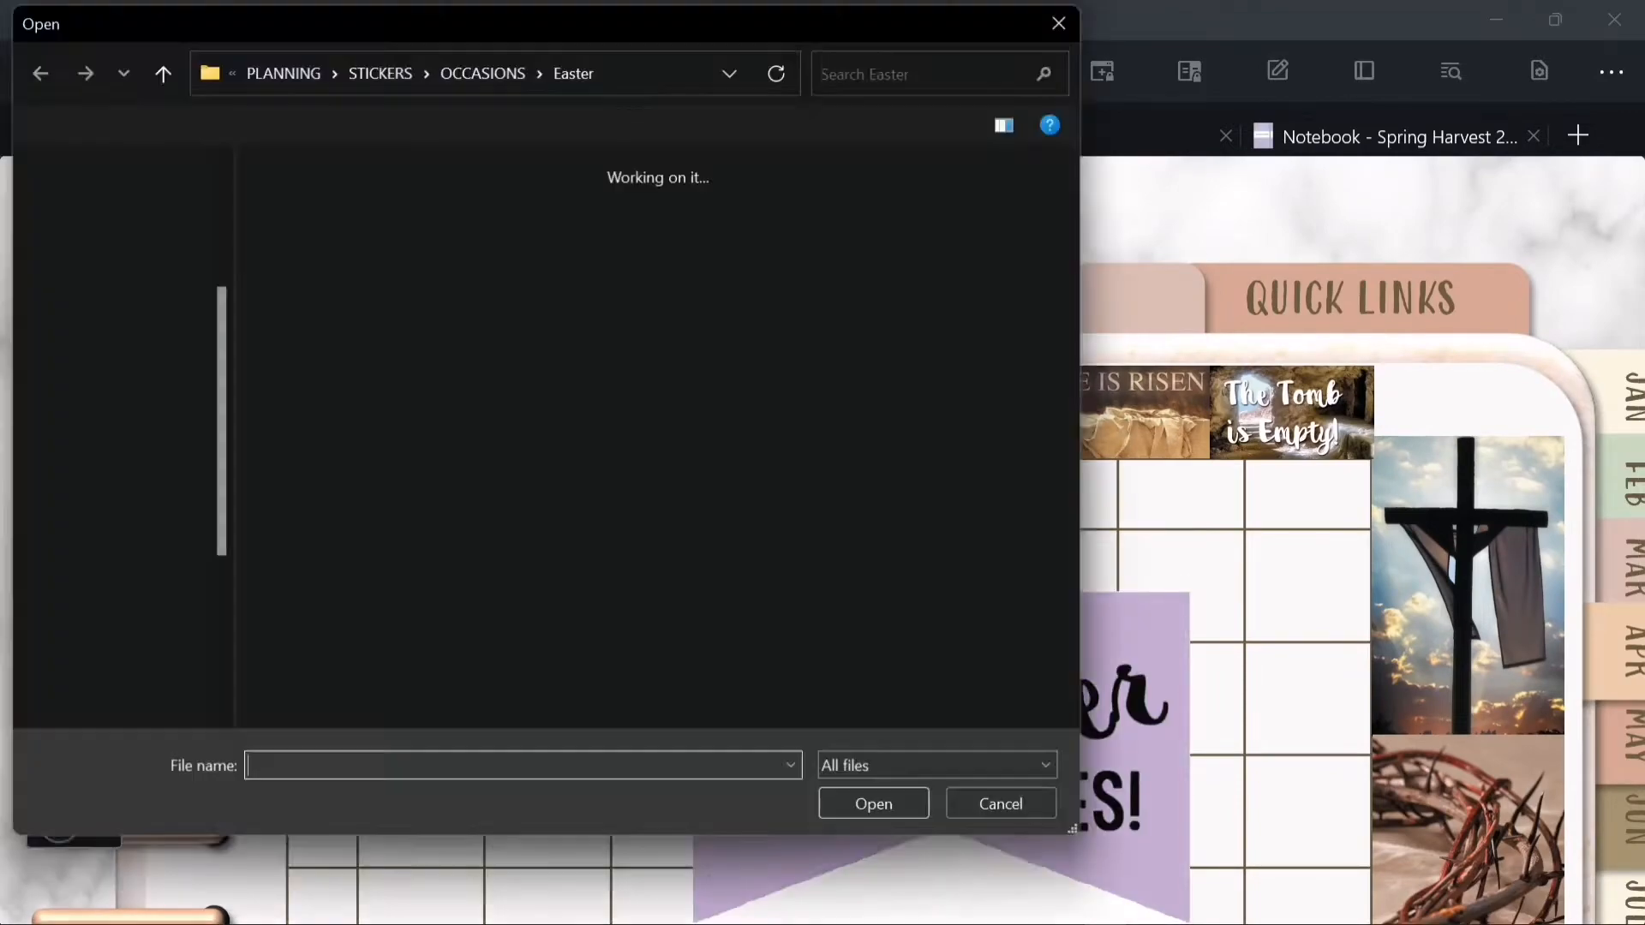
pyautogui.doubleClick(320, 409)
pyautogui.rightClick(1016, 540)
pyautogui.click(1126, 312)
pyautogui.doubleClick(480, 409)
# - Shrink the green "He Is Risen!" flag and place it directly left of the "He is not here" sticker
pyautogui.moveTo(778, 712); pyautogui.dragTo(1051, 518)
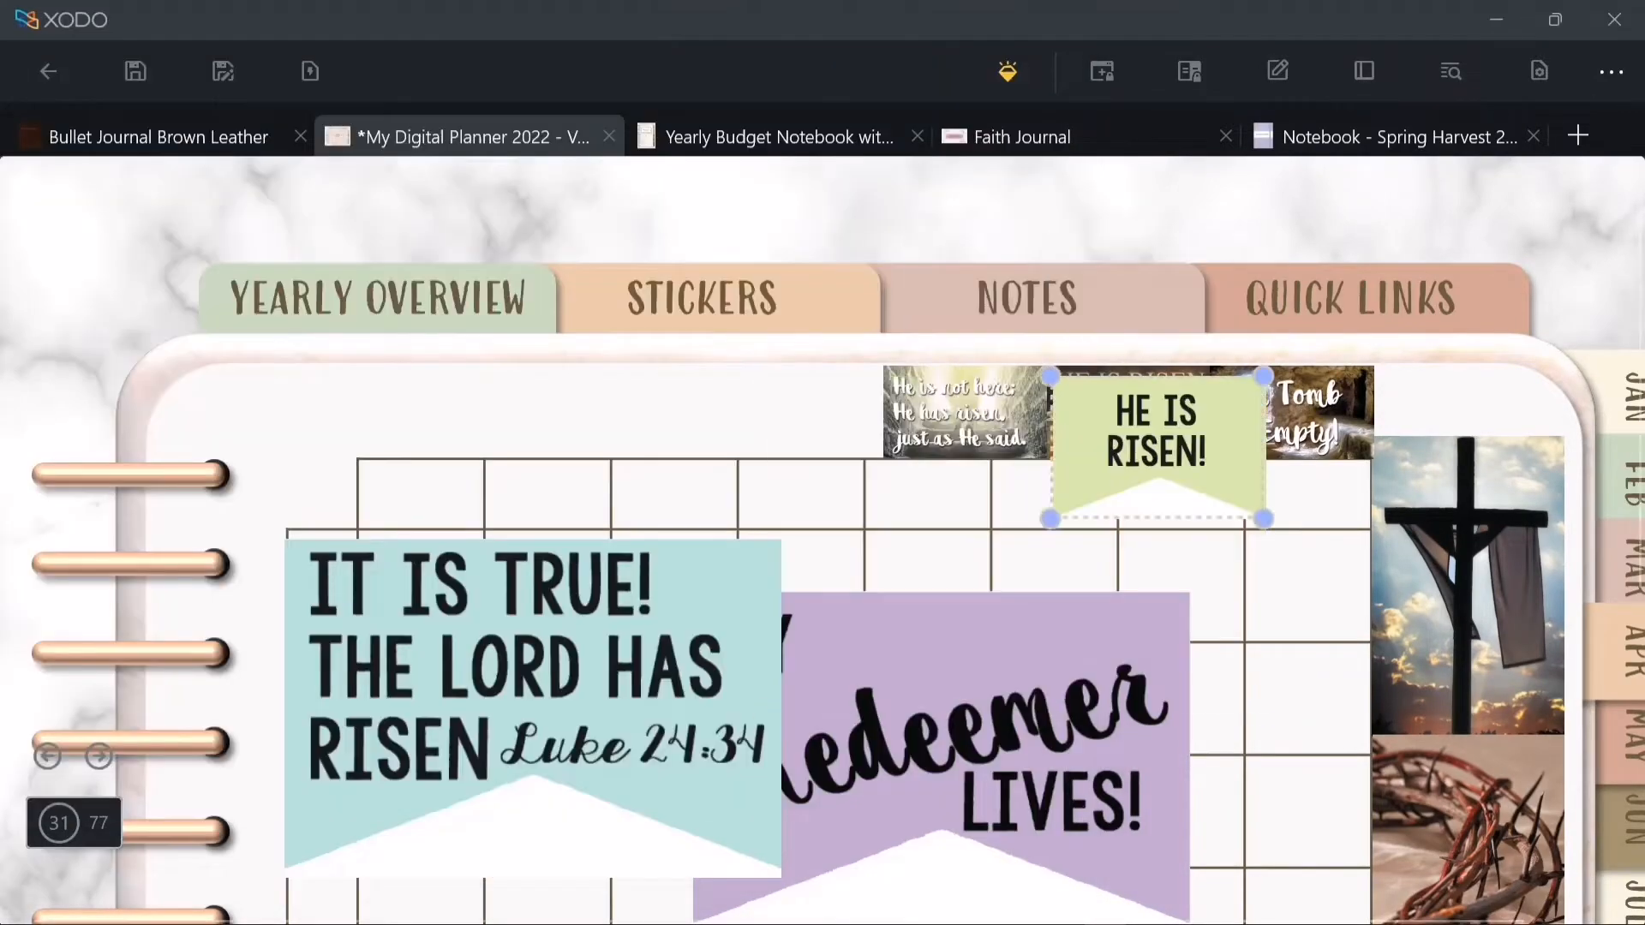
pyautogui.moveTo(1209, 432); pyautogui.dragTo(827, 421)
pyautogui.scroll(6, 827, 422)
pyautogui.moveTo(378, 665); pyautogui.dragTo(583, 526)
pyautogui.click(737, 600)
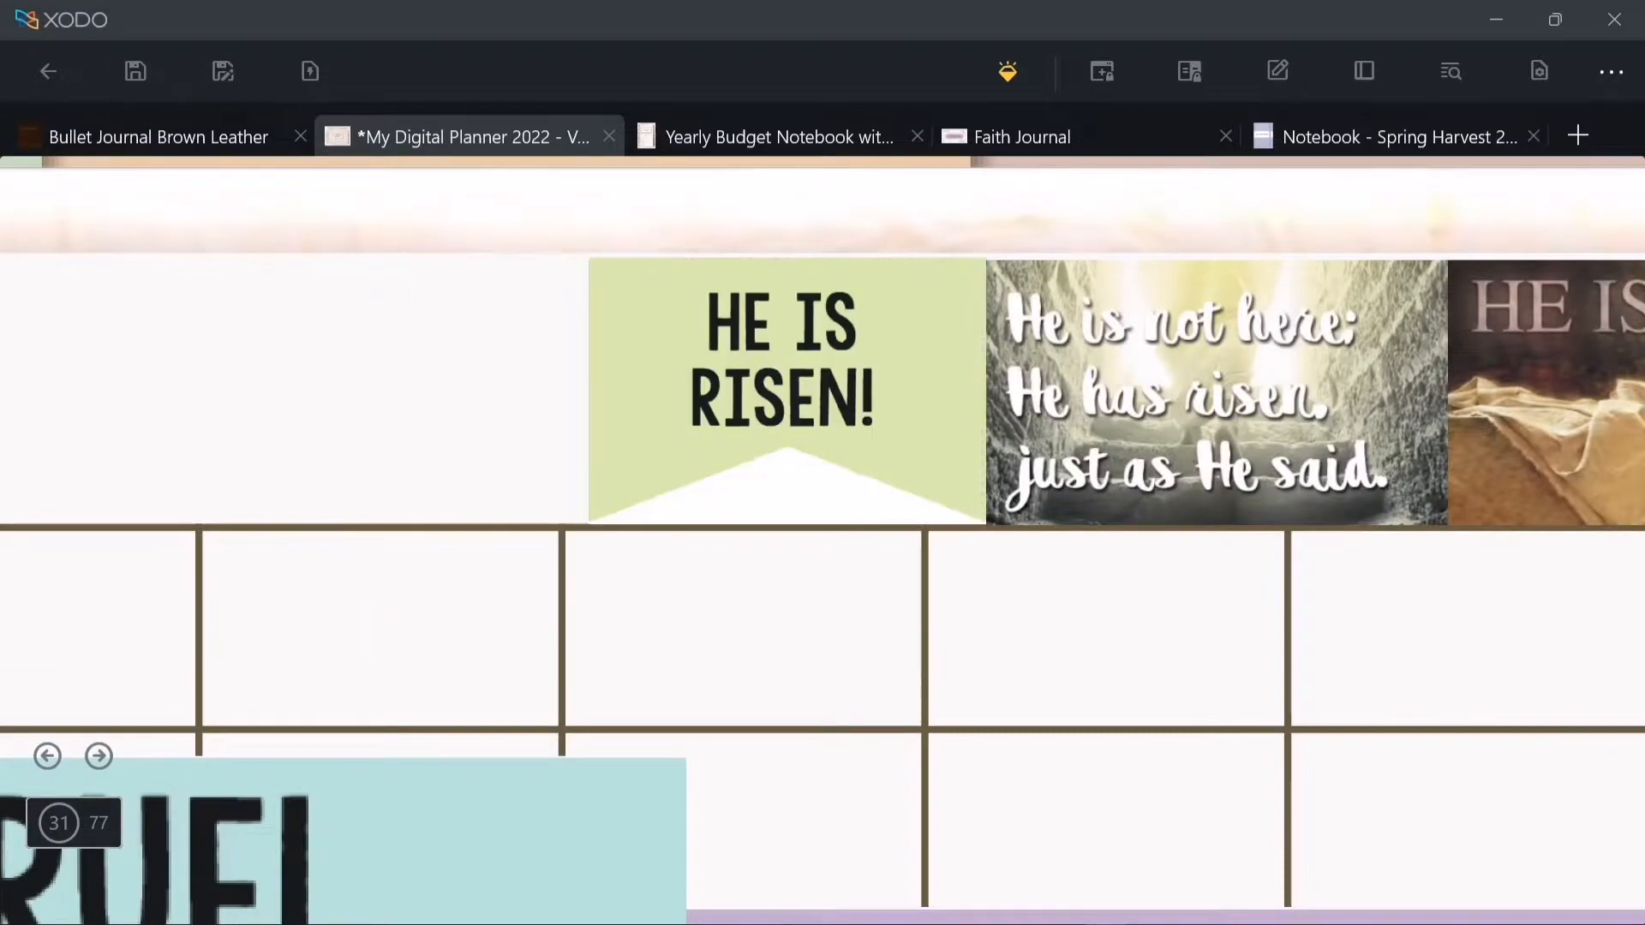
# - Move the blue "It Is True!" flag up above the grid, flush against the green flag's left edge
pyautogui.moveTo(737, 600); pyautogui.dragTo(614, 307)
pyautogui.scroll(3, 613, 307)
pyautogui.moveTo(626, 549); pyautogui.dragTo(652, 342)
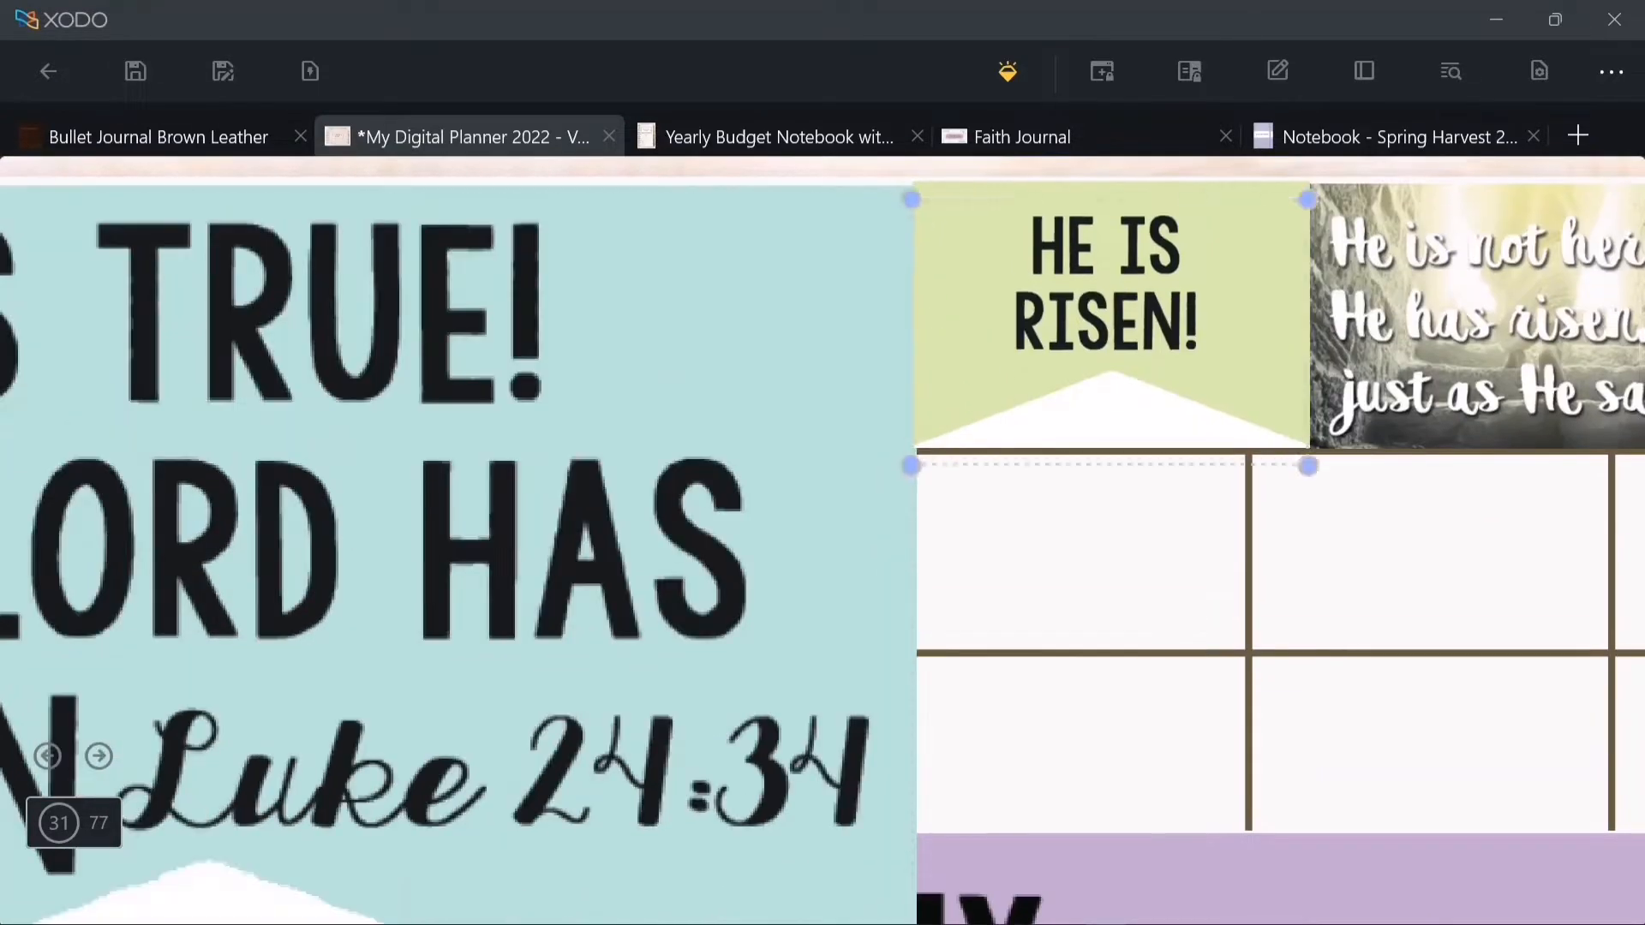
pyautogui.scroll(3, 1112, 343)
pyautogui.click(1071, 514)
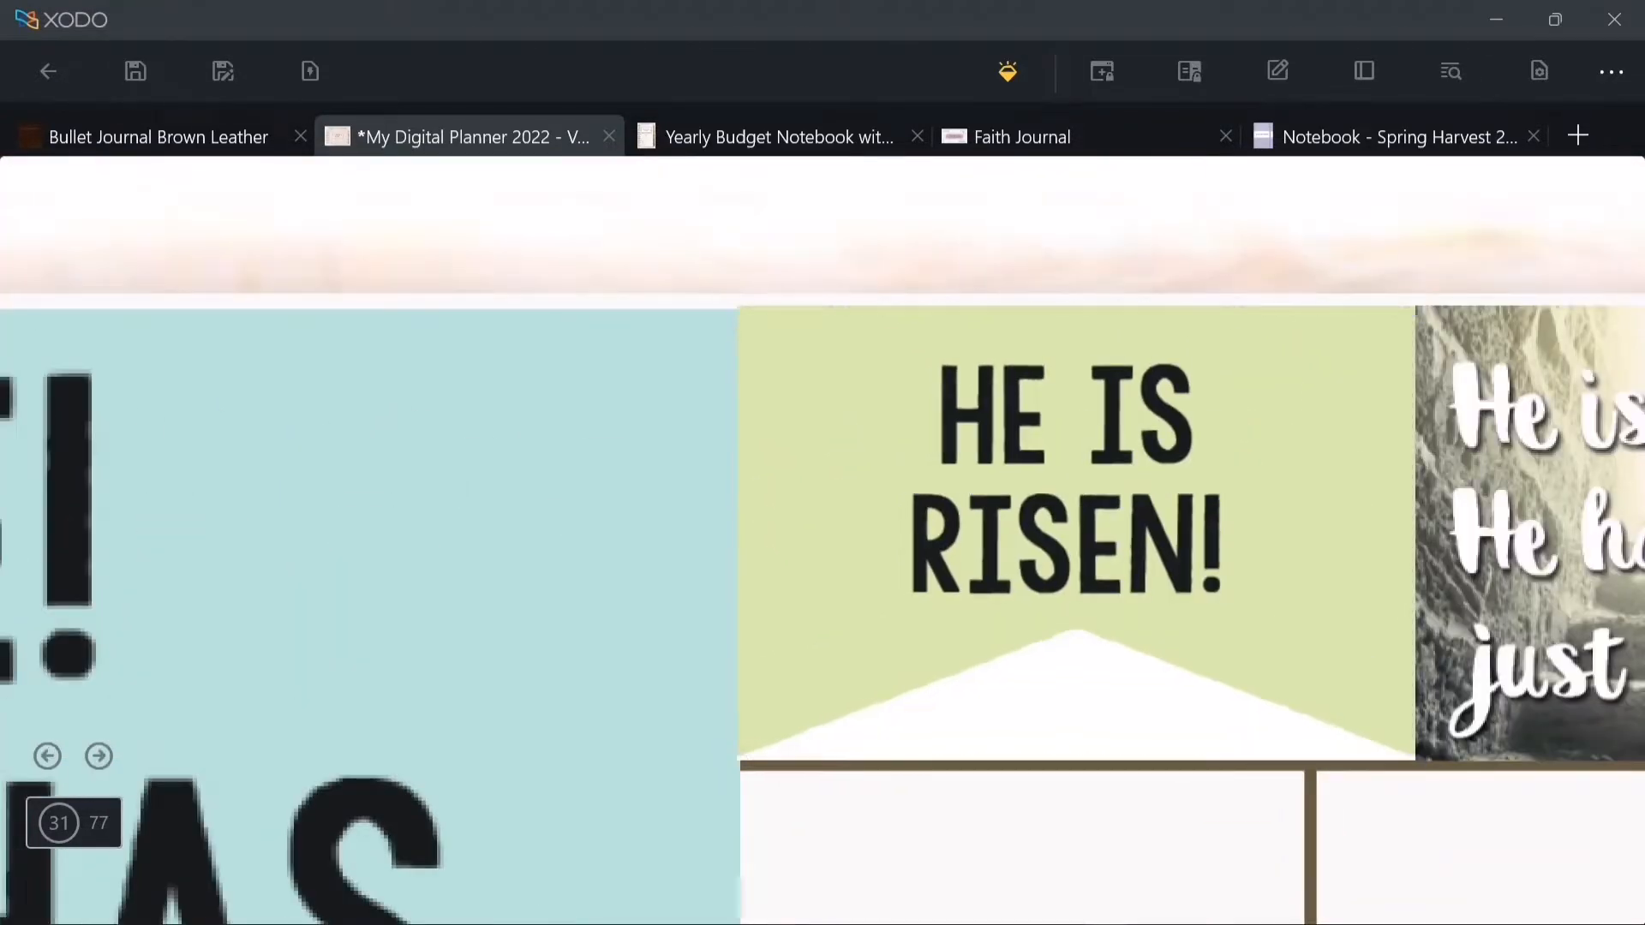
pyautogui.moveTo(514, 557); pyautogui.dragTo(784, 480)
pyautogui.click(685, 480)
pyautogui.moveTo(1008, 219); pyautogui.dragTo(1004, 227)
pyautogui.moveTo(429, 514); pyautogui.dragTo(1157, 514)
pyautogui.moveTo(771, 729); pyautogui.dragTo(972, 297)
# - Turn on the annotation tools and shrink the blue "It Is True!" flag to the height of the header strip
pyautogui.click(1277, 71)
pyautogui.scroll(-5, 823, 514)
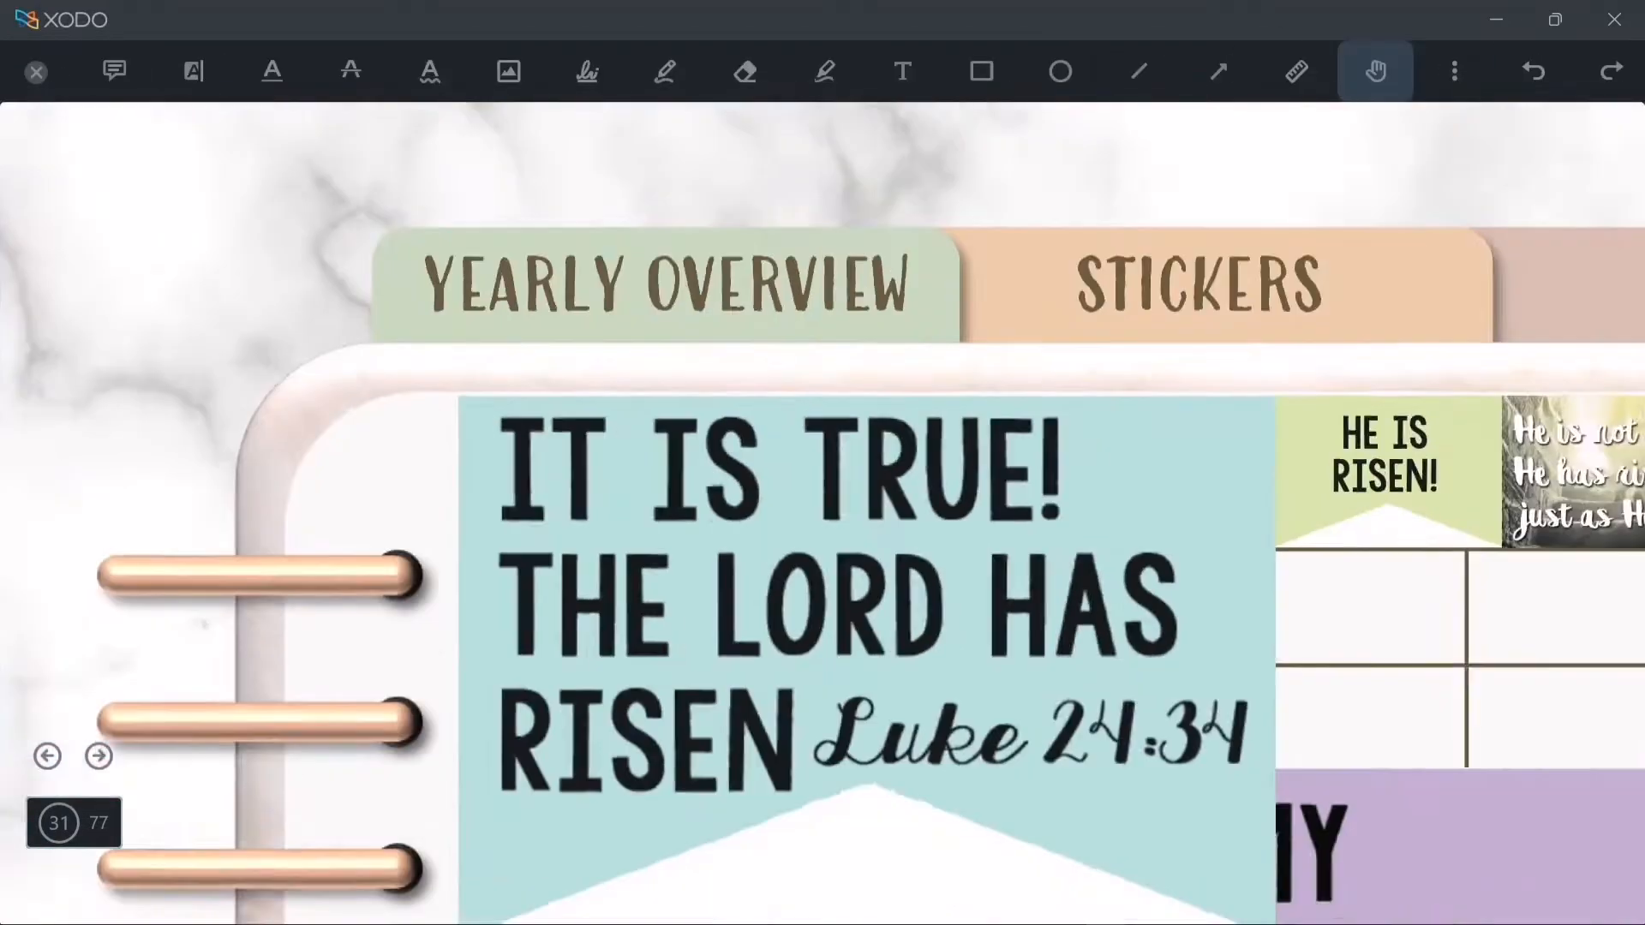
pyautogui.click(736, 583)
pyautogui.moveTo(393, 823); pyautogui.dragTo(888, 485)
pyautogui.scroll(5, 1009, 488)
pyautogui.moveTo(499, 479); pyautogui.dragTo(518, 463)
pyautogui.click(1200, 643)
pyautogui.moveTo(1200, 643); pyautogui.dragTo(456, 643)
# - Fine-tune the green "He Is Risen!" flag's size and position to fill the space between its neighbours
pyautogui.click(935, 386)
pyautogui.moveTo(545, 468); pyautogui.dragTo(549, 465)
pyautogui.click(1200, 643)
pyautogui.scroll(2, 936, 515)
pyautogui.click(935, 385)
pyautogui.moveTo(936, 386); pyautogui.dragTo(927, 387)
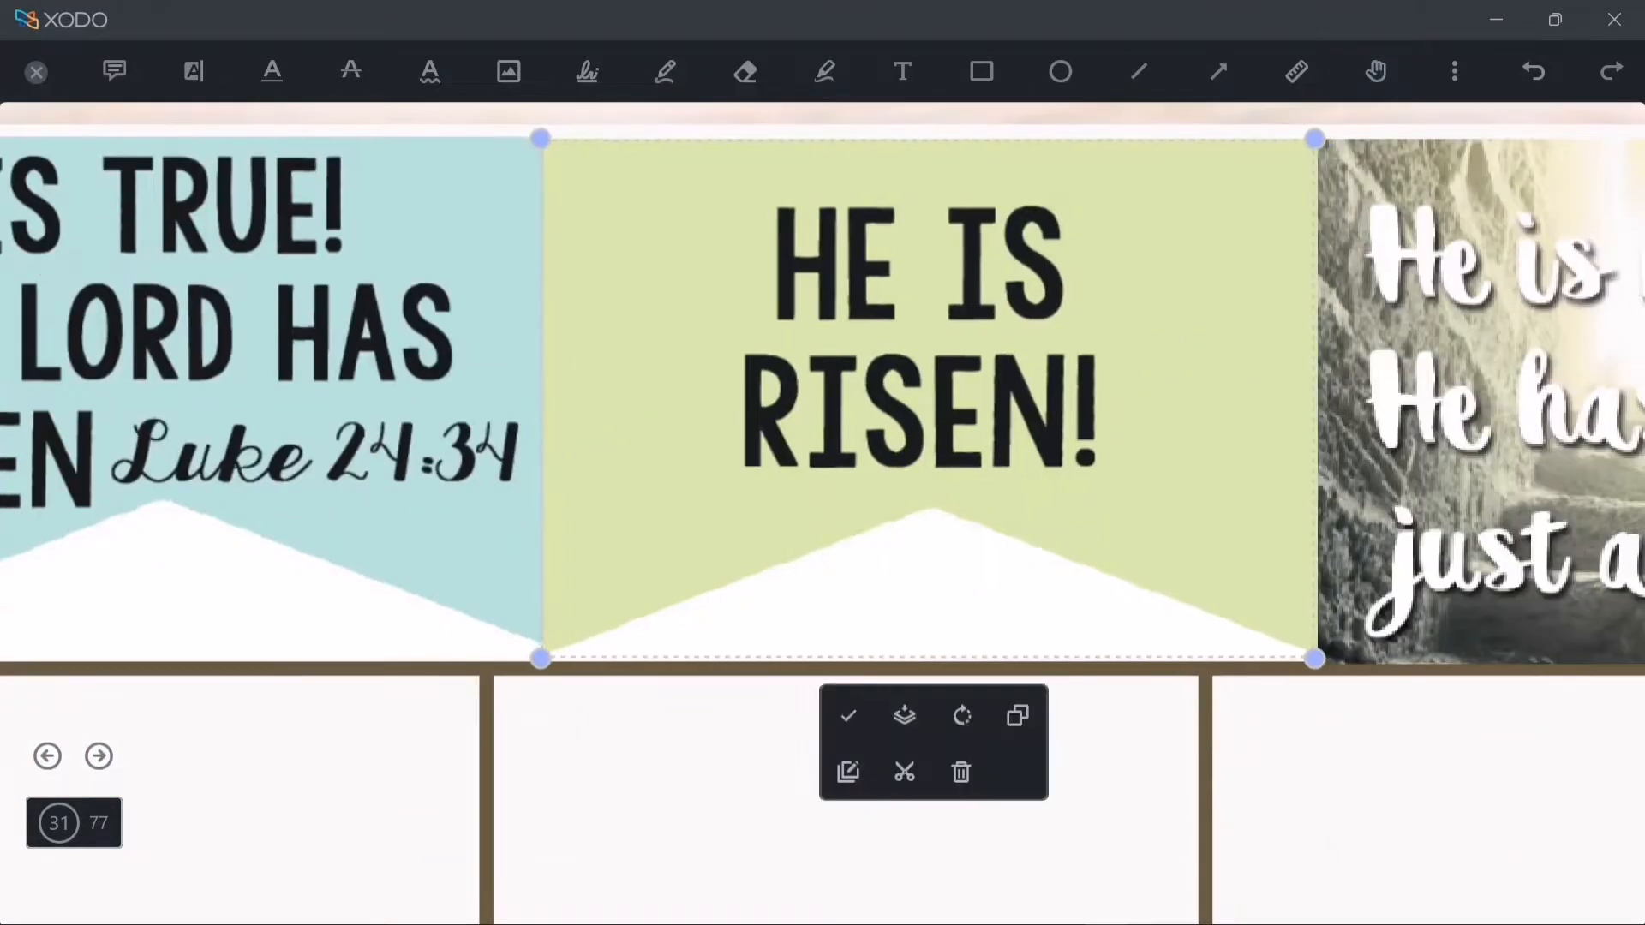
pyautogui.click(1200, 772)
pyautogui.click(930, 386)
pyautogui.moveTo(1318, 662); pyautogui.dragTo(1326, 665)
# - Nudge the blue "It Is True!" flag down slightly so it lines up with the green flag
pyautogui.click(771, 771)
pyautogui.moveTo(771, 771); pyautogui.dragTo(1172, 771)
pyautogui.click(562, 385)
pyautogui.moveTo(562, 385); pyautogui.dragTo(562, 389)
pyautogui.click(1200, 771)
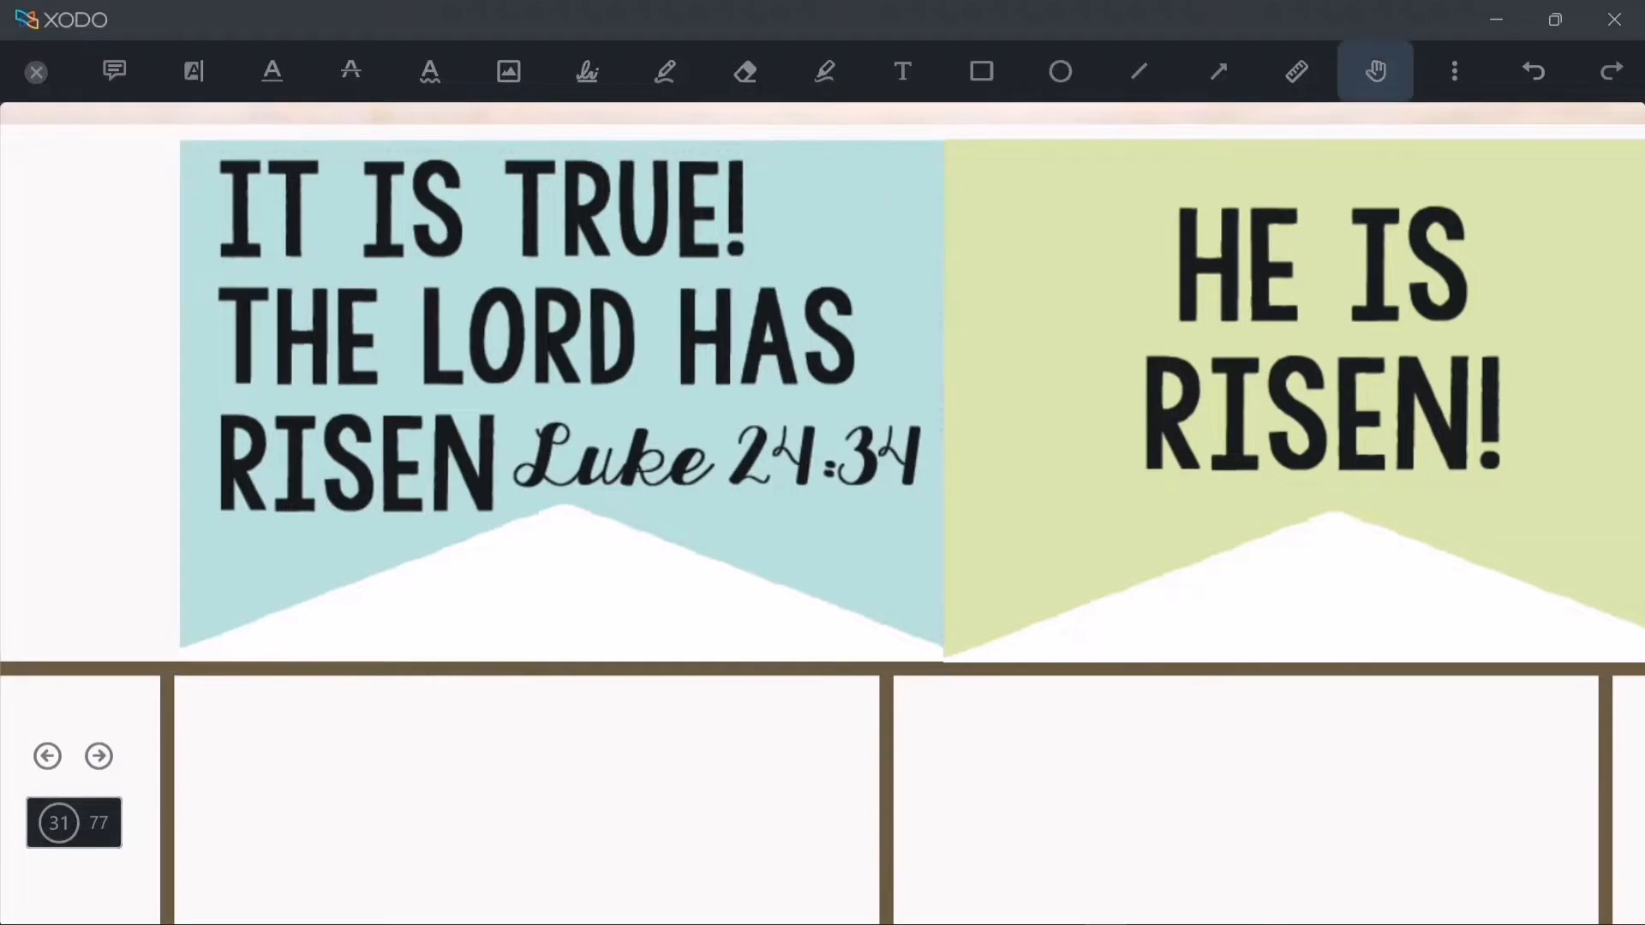
# - Move the purple "My Redeemer Lives!" flag to the blue flag's left edge and shrink it to the same height
pyautogui.scroll(-5, 833, 386)
pyautogui.click(1286, 729)
pyautogui.moveTo(1286, 728); pyautogui.dragTo(661, 279)
pyautogui.moveTo(1129, 781); pyautogui.dragTo(1097, 759)
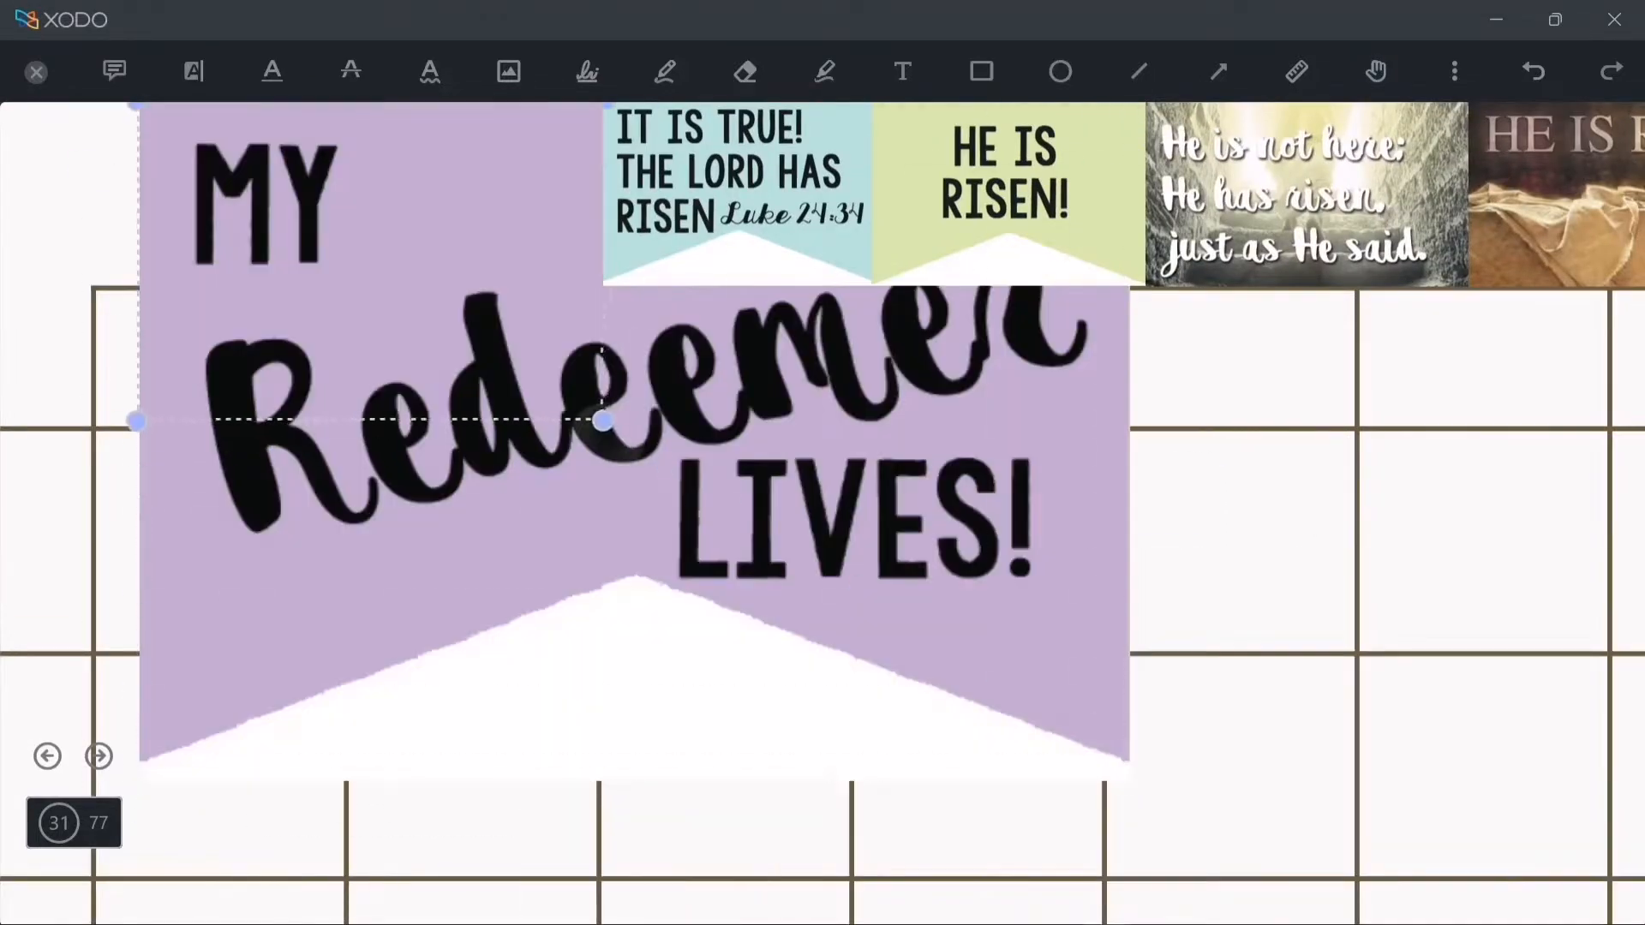
pyautogui.moveTo(604, 420); pyautogui.dragTo(604, 421)
pyautogui.scroll(5, 805, 429)
pyautogui.moveTo(182, 769); pyautogui.dragTo(504, 548)
pyautogui.scroll(4, 805, 428)
pyautogui.moveTo(346, 604); pyautogui.dragTo(355, 605)
pyautogui.click(1200, 771)
# - Fine-tune the purple flag's lower corner to meet the grid line and the blue flag, and close the annotation tools
pyautogui.scroll(5, 1077, 593)
pyautogui.click(857, 411)
pyautogui.rightClick(891, 319)
pyautogui.click(857, 411)
pyautogui.moveTo(1018, 615); pyautogui.dragTo(1019, 613)
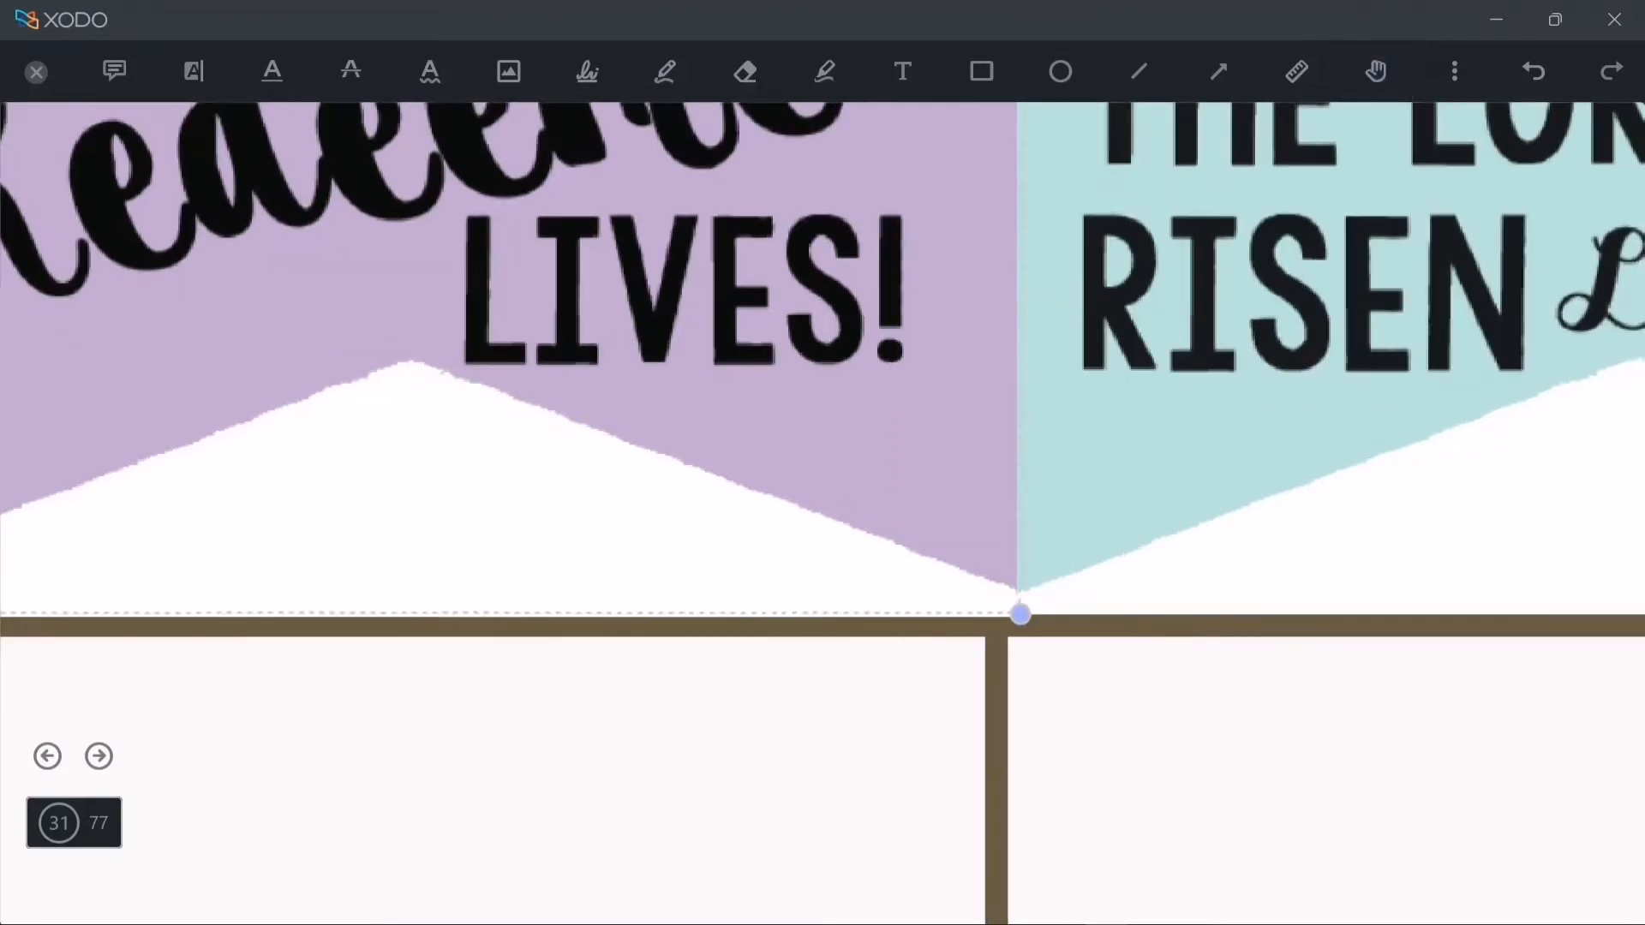
pyautogui.click(1114, 729)
pyautogui.click(36, 72)
pyautogui.scroll(-8, 725, 534)
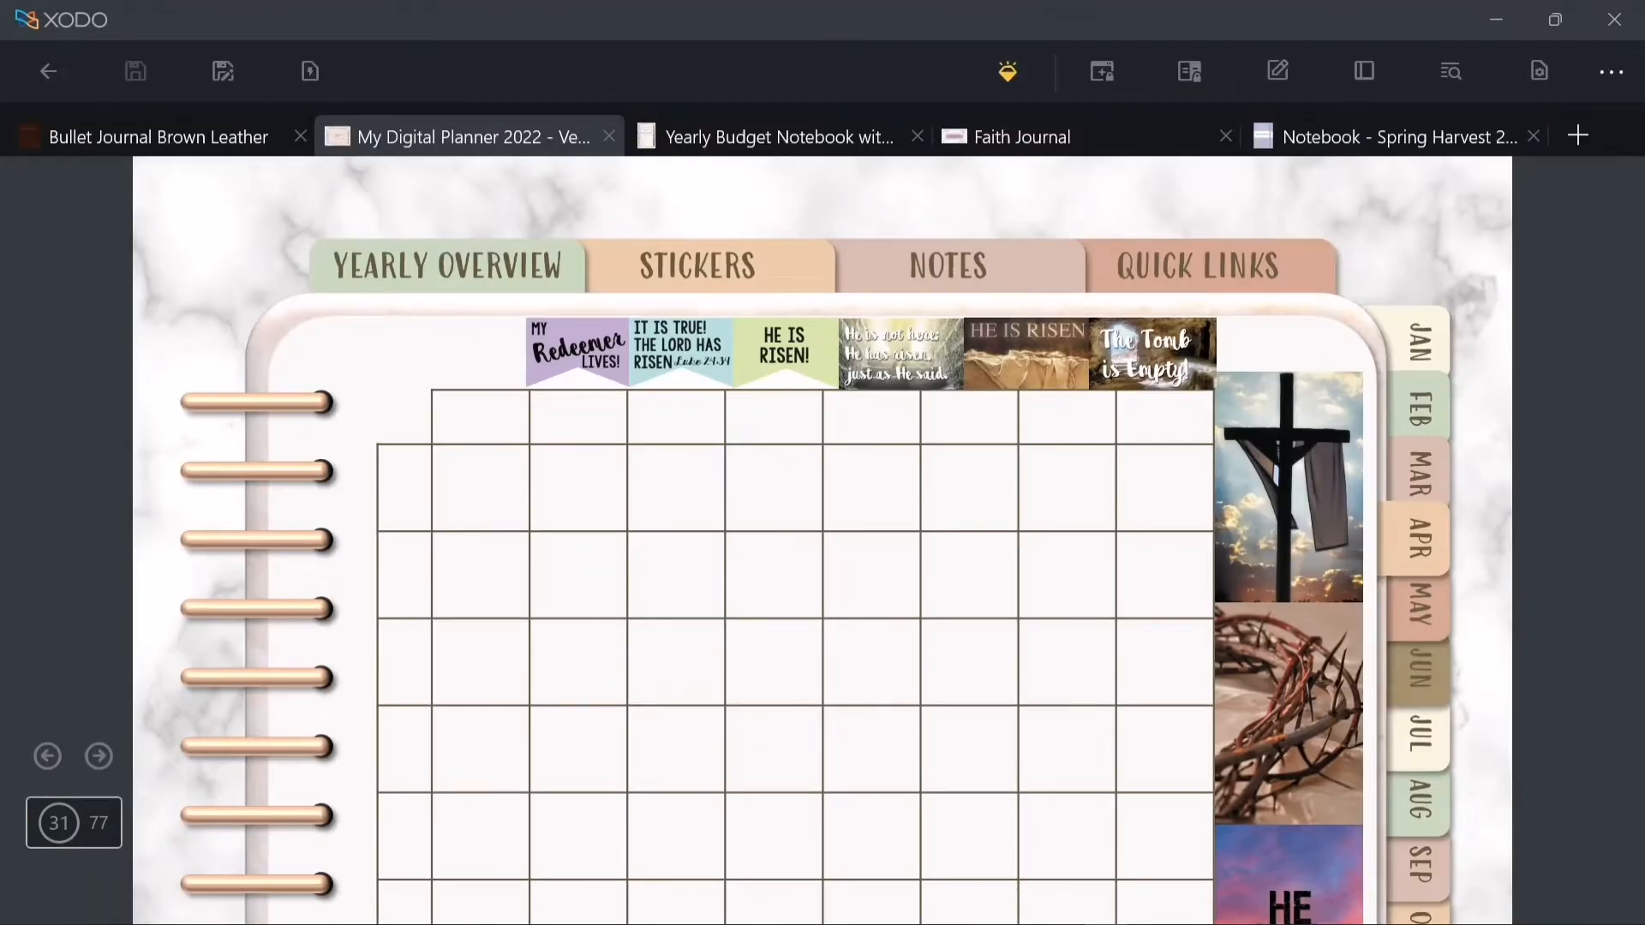
# - Insert the Kawaii Easter Box 4 church sticker from the Easter folder onto the page
pyautogui.scroll(-8, 651, 437)
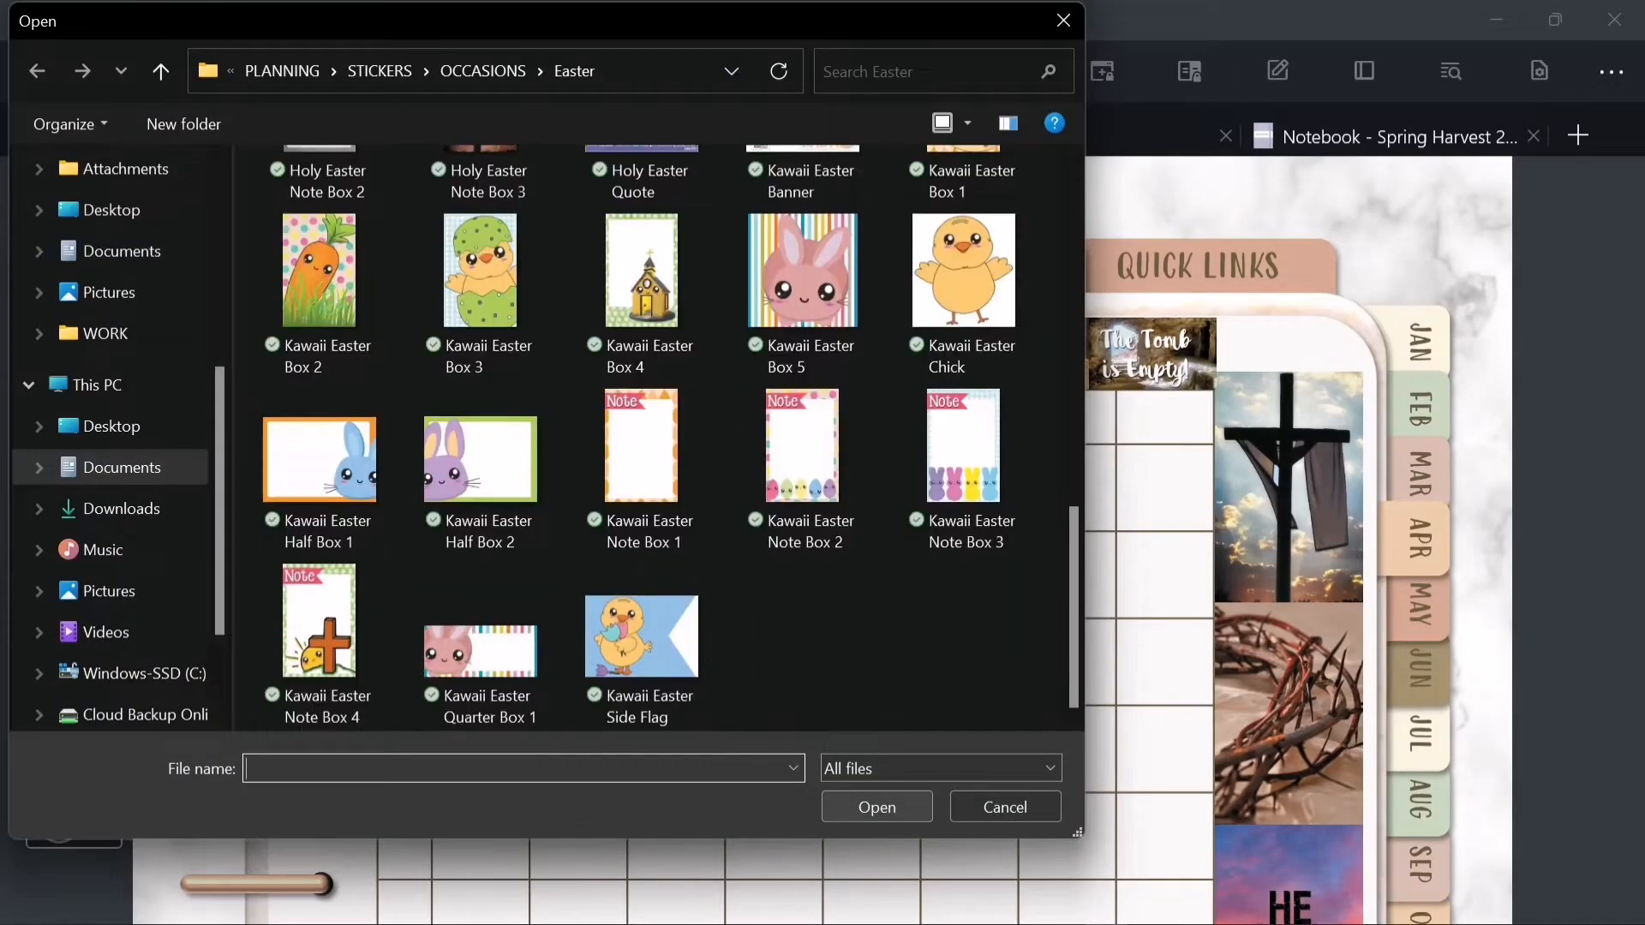
pyautogui.doubleClick(641, 271)
pyautogui.moveTo(846, 520); pyautogui.dragTo(1045, 206)
pyautogui.click(912, 457)
pyautogui.rightClick(494, 664)
pyautogui.click(383, 613)
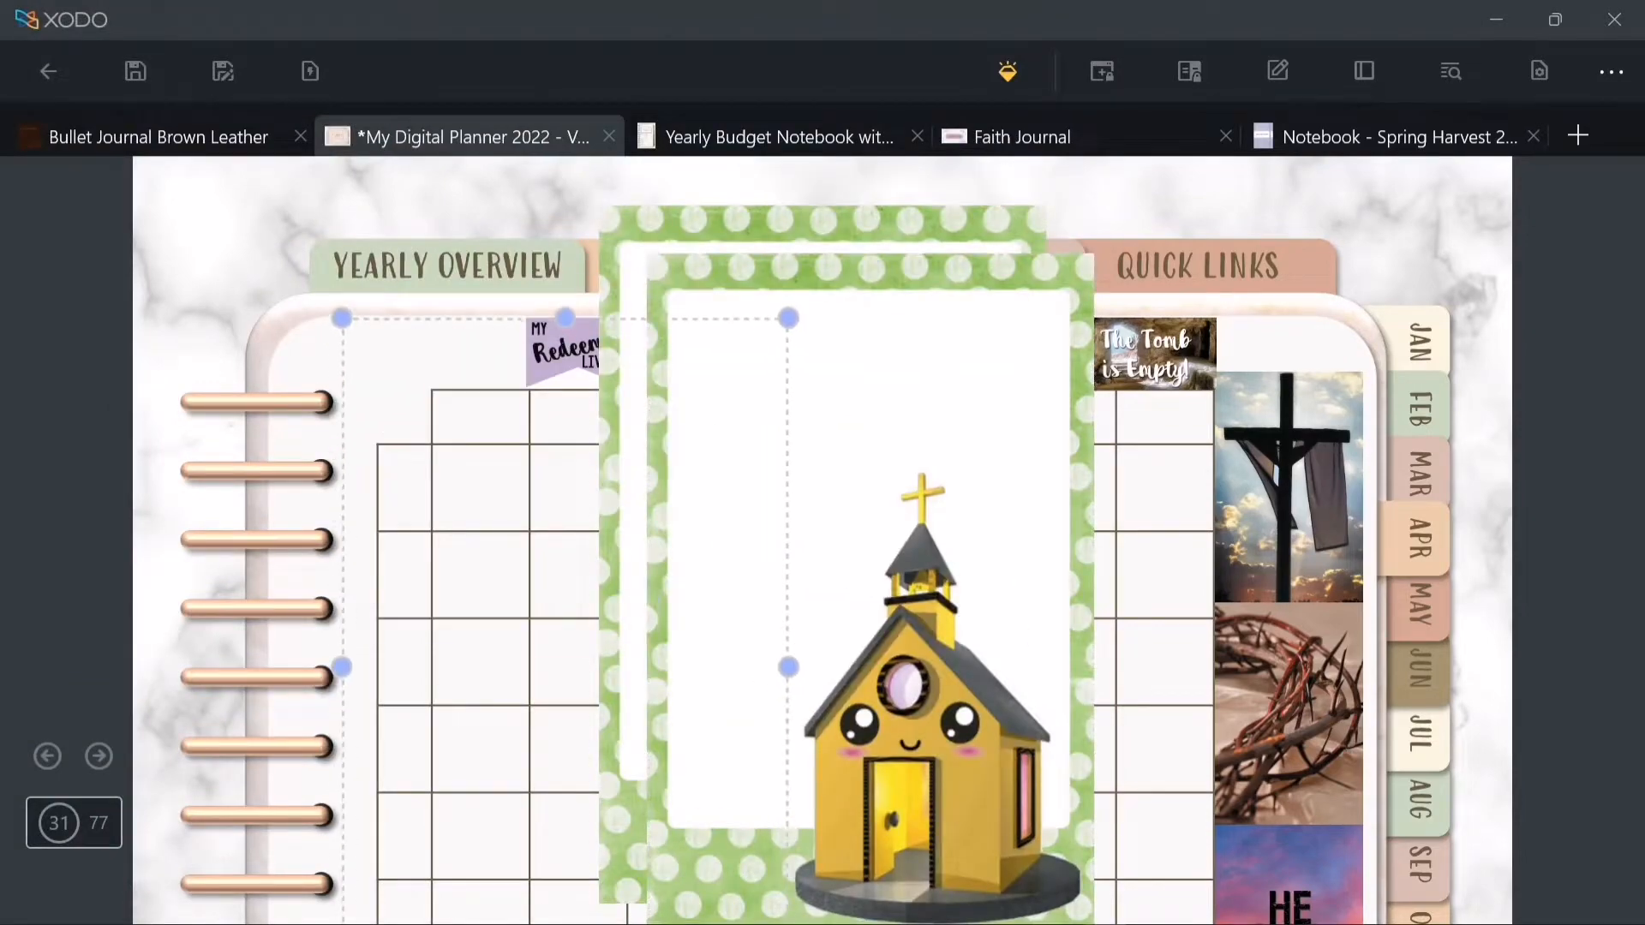
# - Shrink the church sticker and place it in the page's upper-left corner against the grid
pyautogui.moveTo(871, 602); pyautogui.dragTo(566, 667)
pyautogui.moveTo(788, 666); pyautogui.dragTo(526, 667)
pyautogui.scroll(-2, 526, 667)
pyautogui.moveTo(433, 851); pyautogui.dragTo(434, 286)
pyautogui.scroll(5, 445, 197)
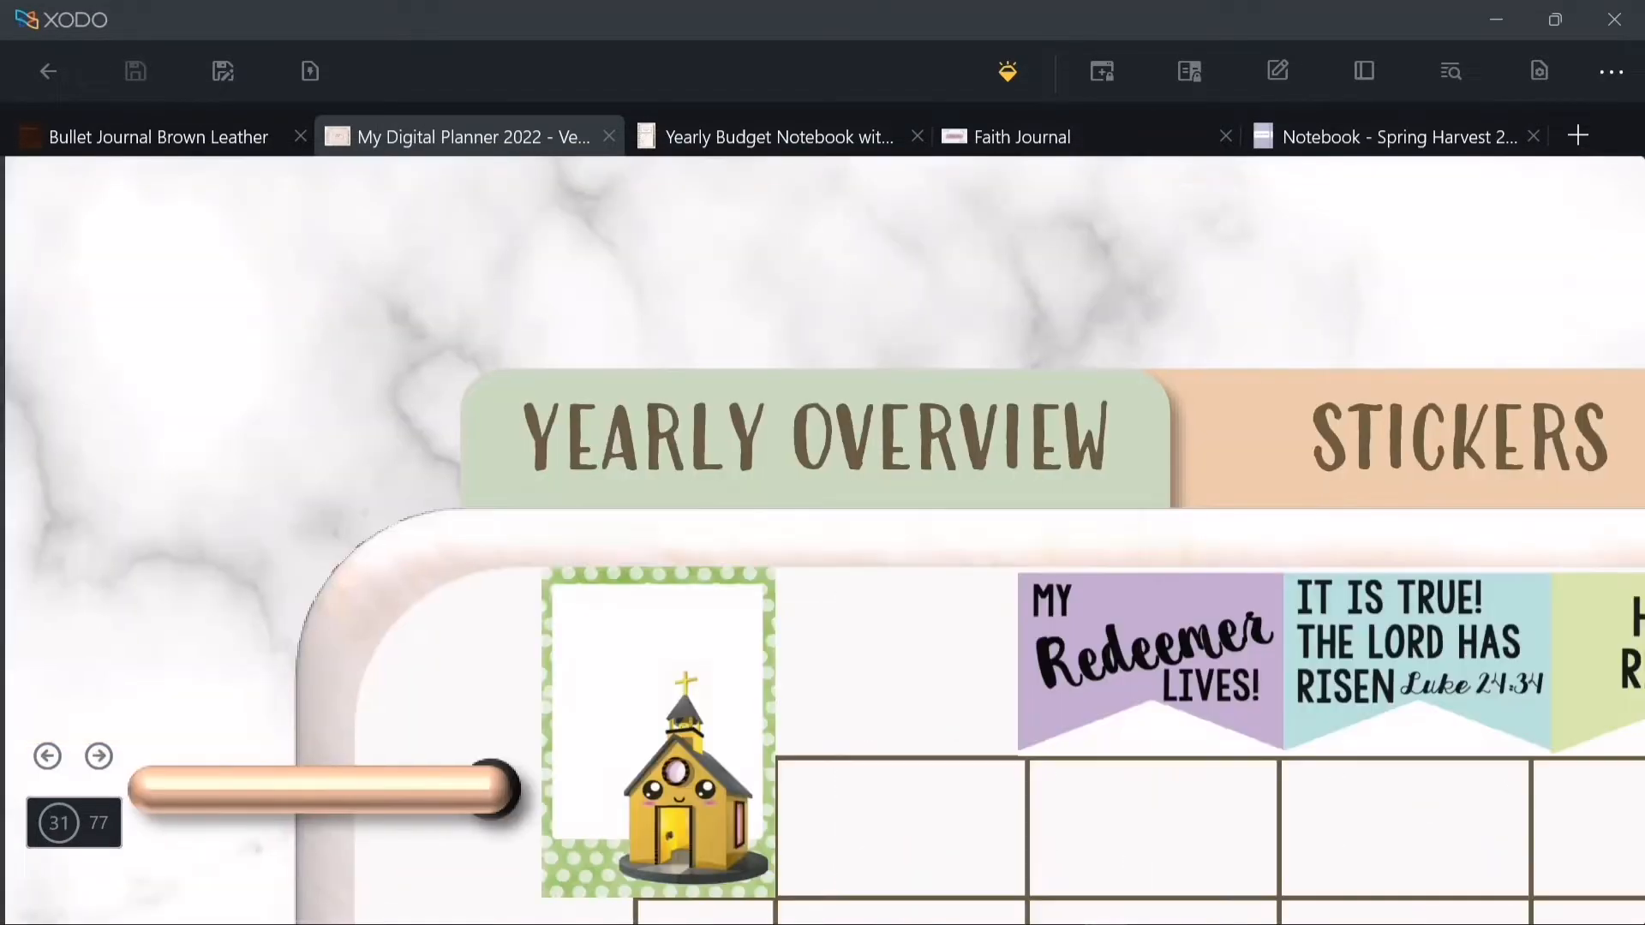
# - Move the purple "My Redeemer Lives!" flag against the church sticker and enlarge it slightly to fill the strip's height
pyautogui.moveTo(614, 349); pyautogui.dragTo(524, 348)
pyautogui.moveTo(371, 351); pyautogui.dragTo(370, 353)
pyautogui.scroll(5, 369, 343)
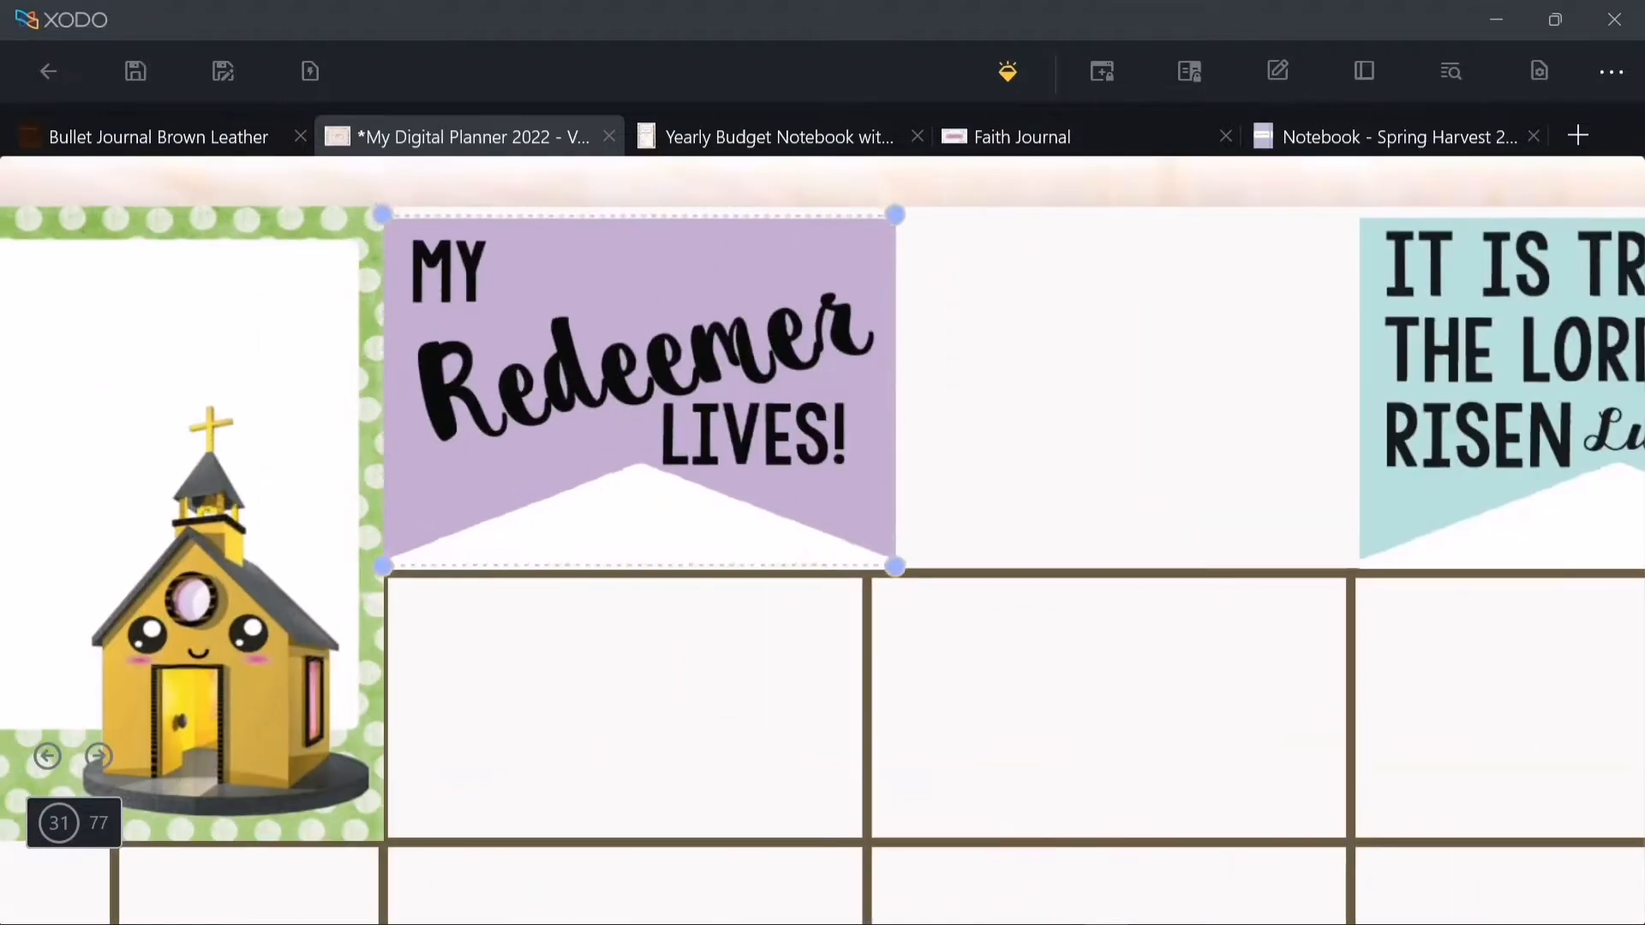
pyautogui.moveTo(893, 216); pyautogui.dragTo(895, 206)
pyautogui.moveTo(896, 559); pyautogui.dragTo(910, 569)
# - Move the blue "It Is True!" flag flush against the purple flag's right edge
pyautogui.hscroll(5, 1114, 429)
pyautogui.click(1150, 360)
pyautogui.moveTo(1150, 360); pyautogui.dragTo(702, 350)
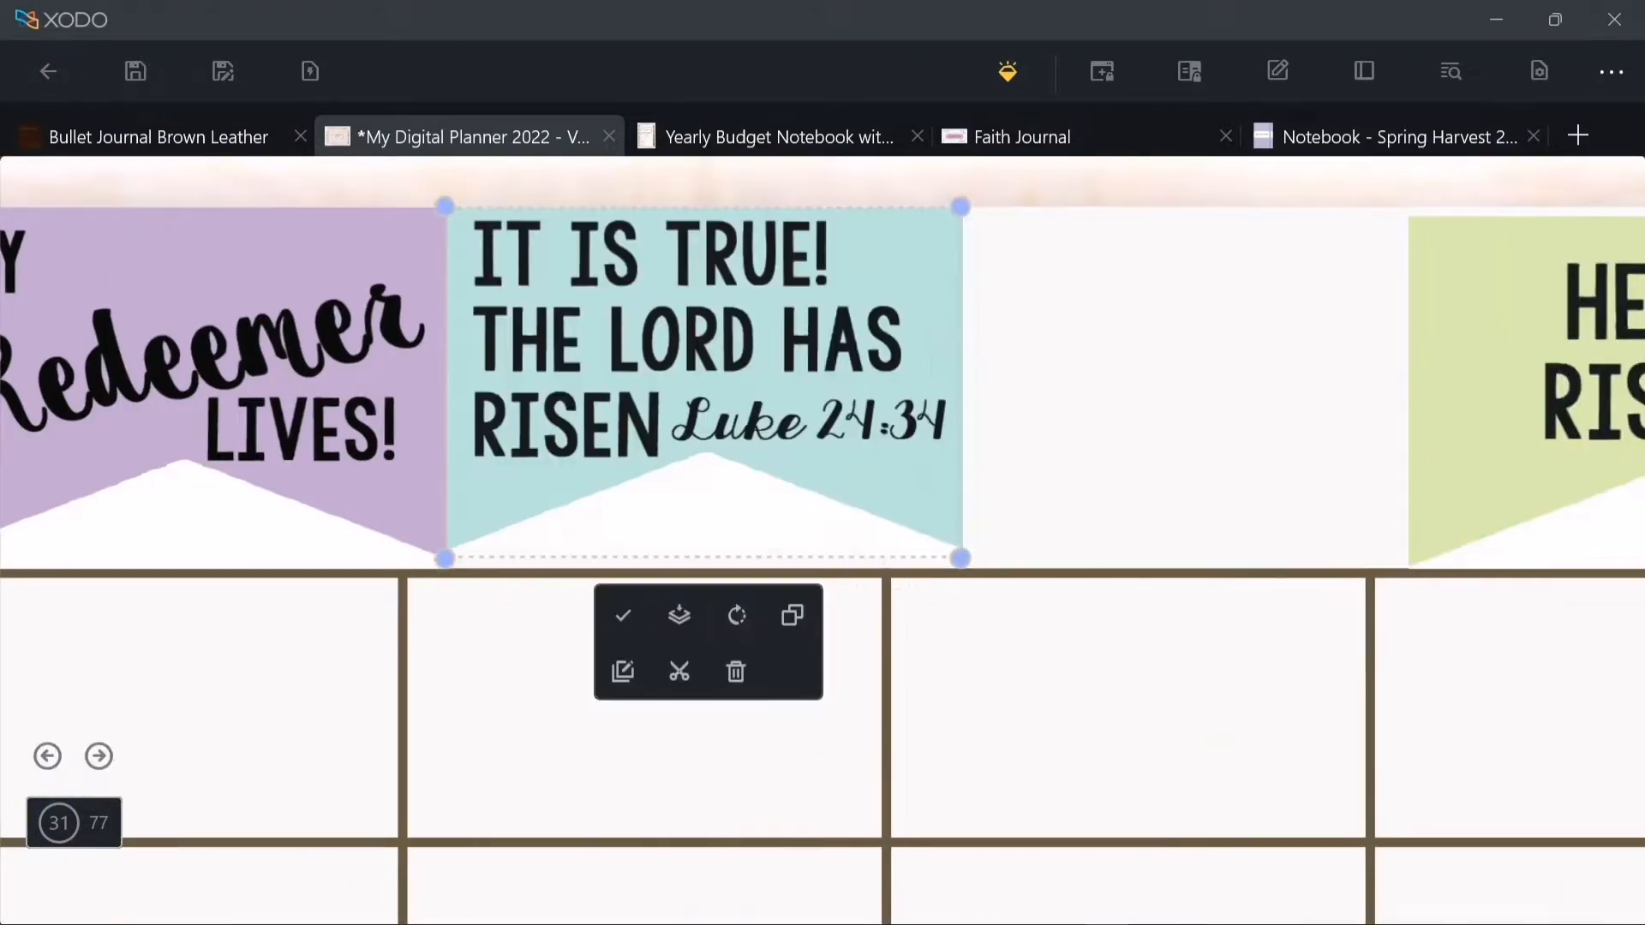
# - Enlarge the blue "It Is True!" flag slightly to fill the strip's height and move it down into the grid
pyautogui.moveTo(962, 558); pyautogui.dragTo(975, 567)
pyautogui.hscroll(4, 1114, 428)
pyautogui.hscroll(-10, 823, 514)
pyautogui.hscroll(10, 823, 514)
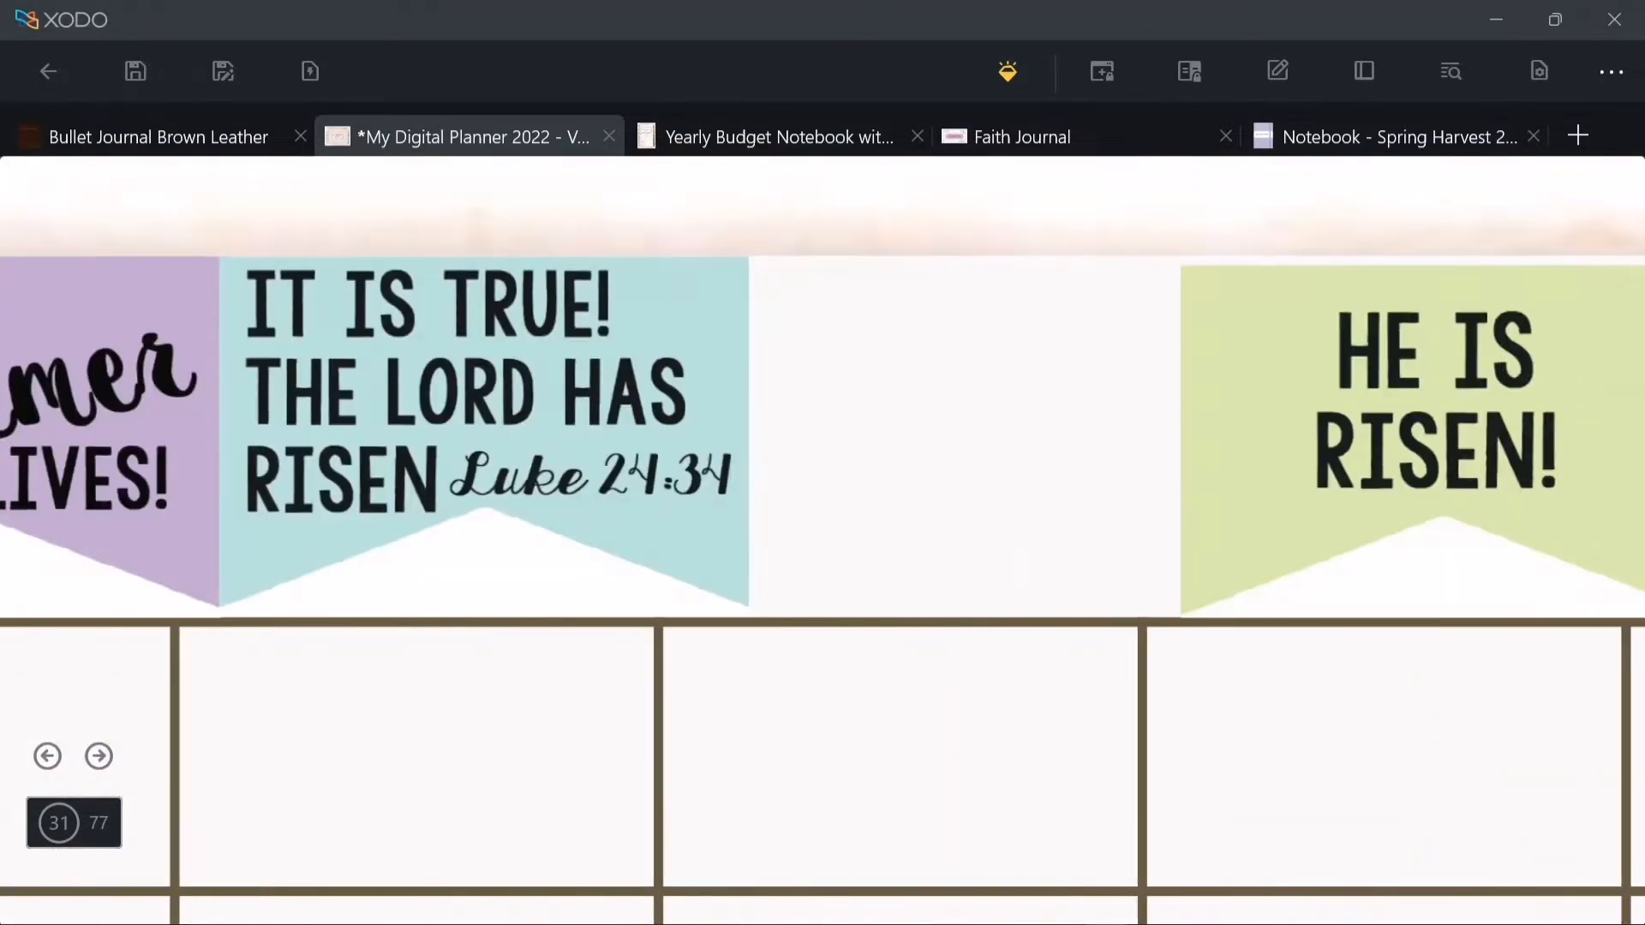
pyautogui.click(1095, 437)
pyautogui.moveTo(1095, 437); pyautogui.dragTo(251, 437)
pyautogui.hscroll(-10, 823, 515)
pyautogui.moveTo(898, 763); pyautogui.dragTo(891, 788)
# - Move the "He is not here" picture against the purple flag's right edge and enlarge it slightly to fill the strip's height
pyautogui.click(1217, 437)
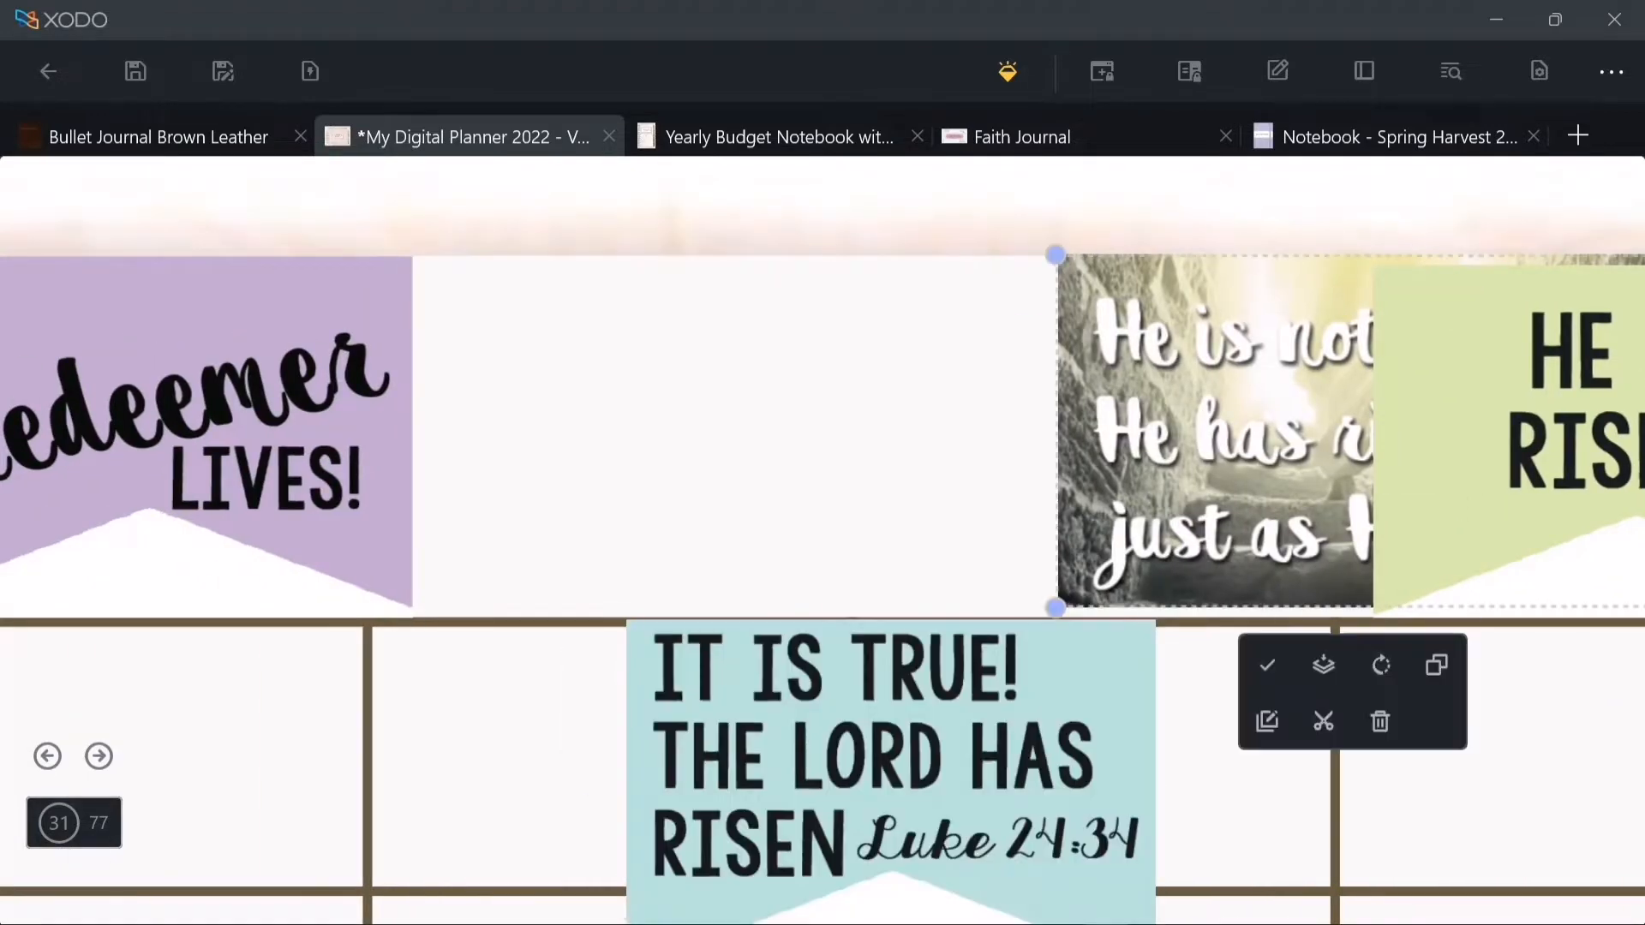
pyautogui.moveTo(572, 439); pyautogui.dragTo(571, 439)
pyautogui.moveTo(1038, 610); pyautogui.dragTo(1053, 618)
pyautogui.click(1217, 437)
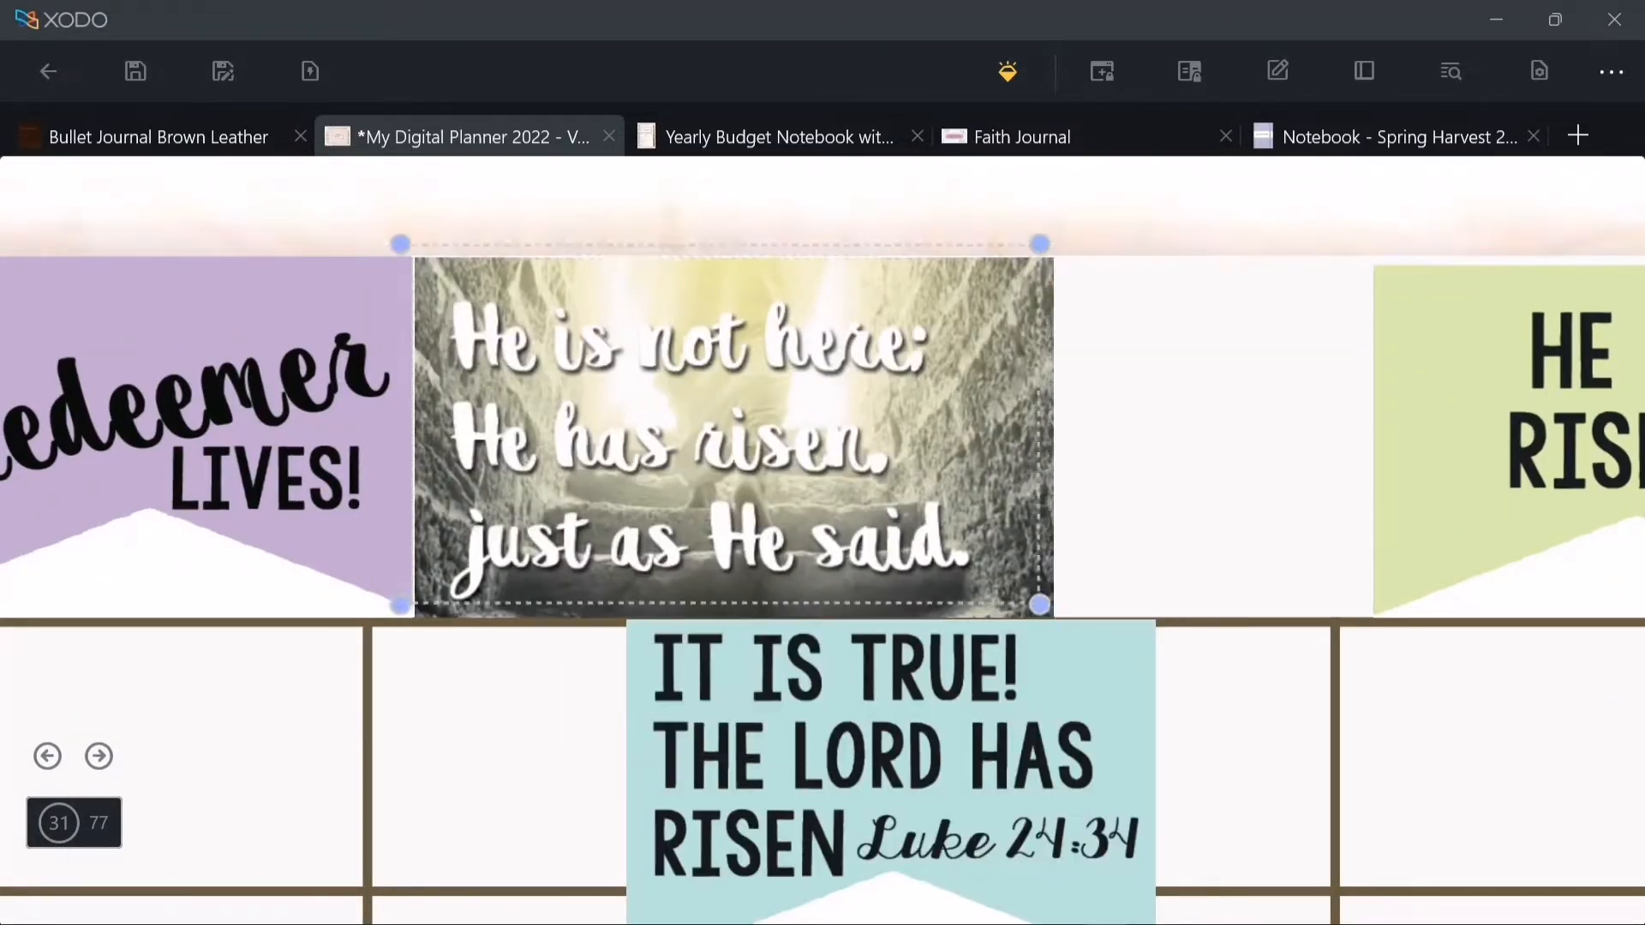
pyautogui.moveTo(728, 433); pyautogui.dragTo(733, 431)
pyautogui.moveTo(733, 431); pyautogui.dragTo(730, 434)
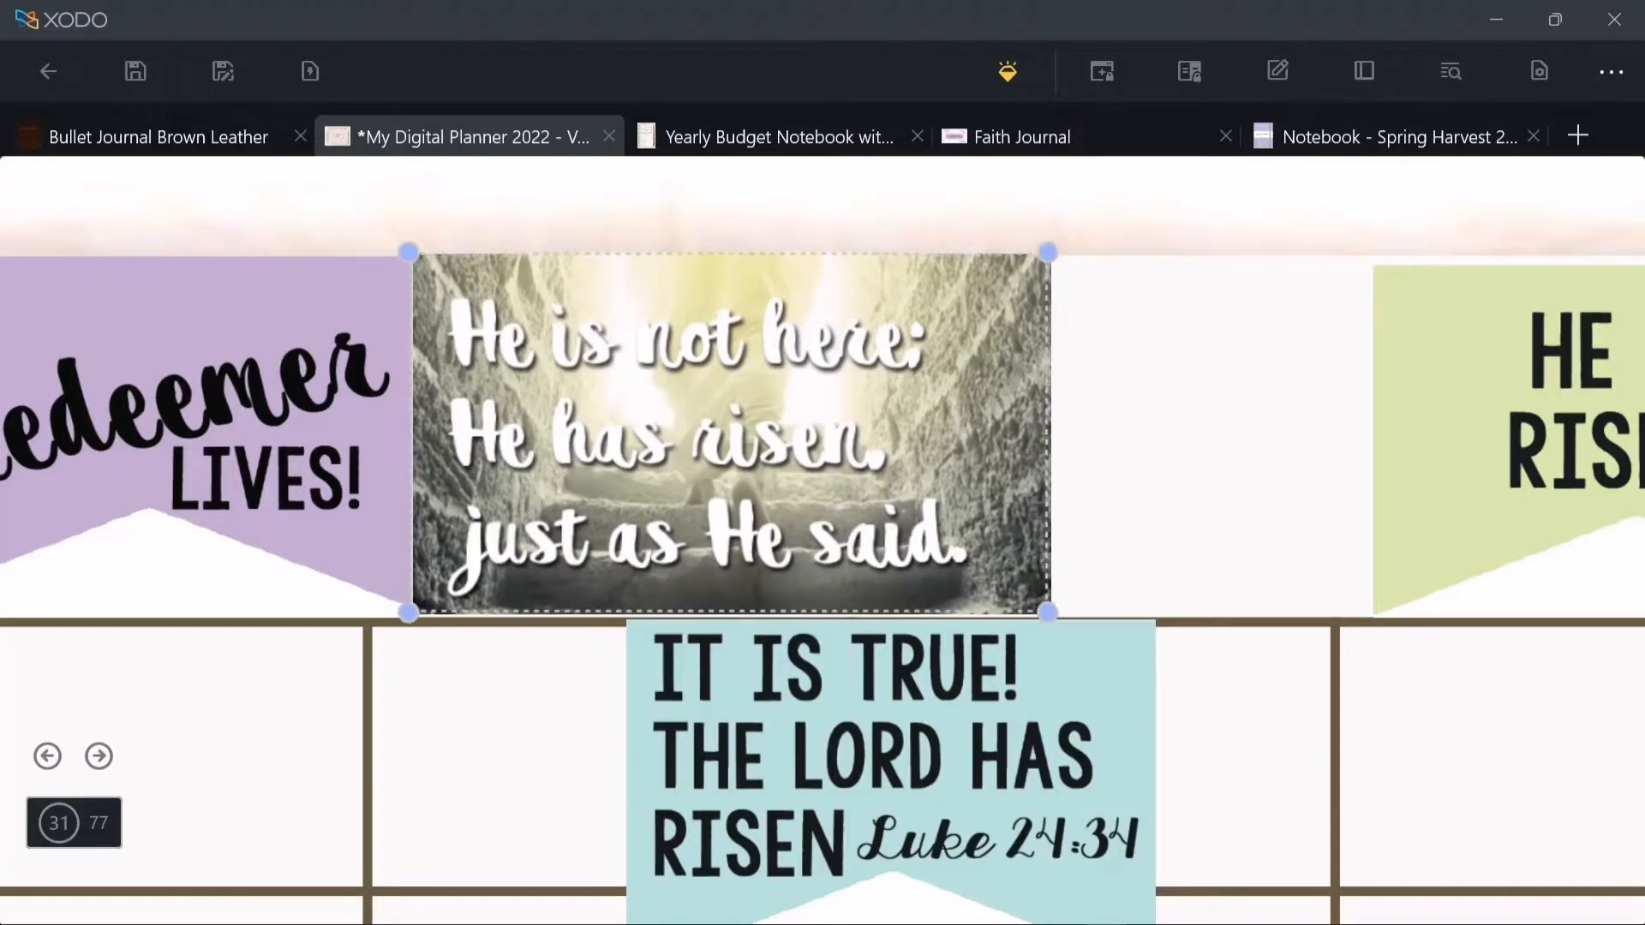
pyautogui.moveTo(1048, 611); pyautogui.dragTo(1062, 617)
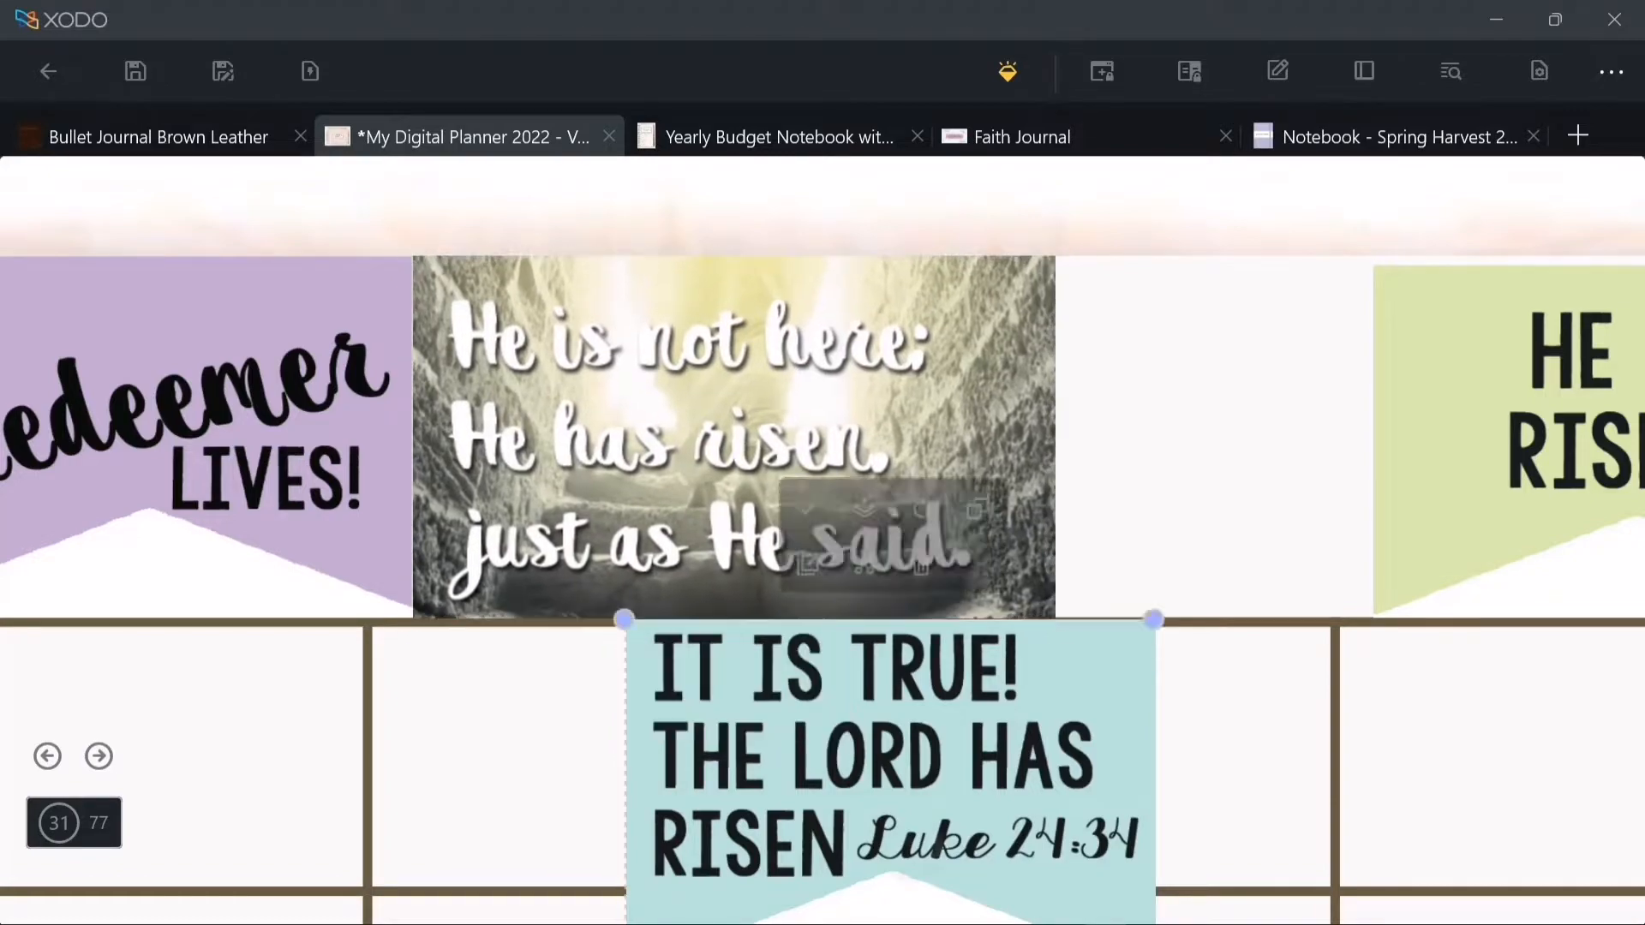
# - Move the blue flag against the "He is not here" picture and move the green "He Is Risen!" flag down into the grid
pyautogui.moveTo(1320, 437); pyautogui.dragTo(1320, 437)
pyautogui.hscroll(11, 823, 539)
pyautogui.moveTo(495, 437); pyautogui.dragTo(879, 786)
# - Move the "The Tomb is Empty!" picture against the blue flag's right edge and enlarge it to fill the strip's height
pyautogui.hscroll(9, 823, 540)
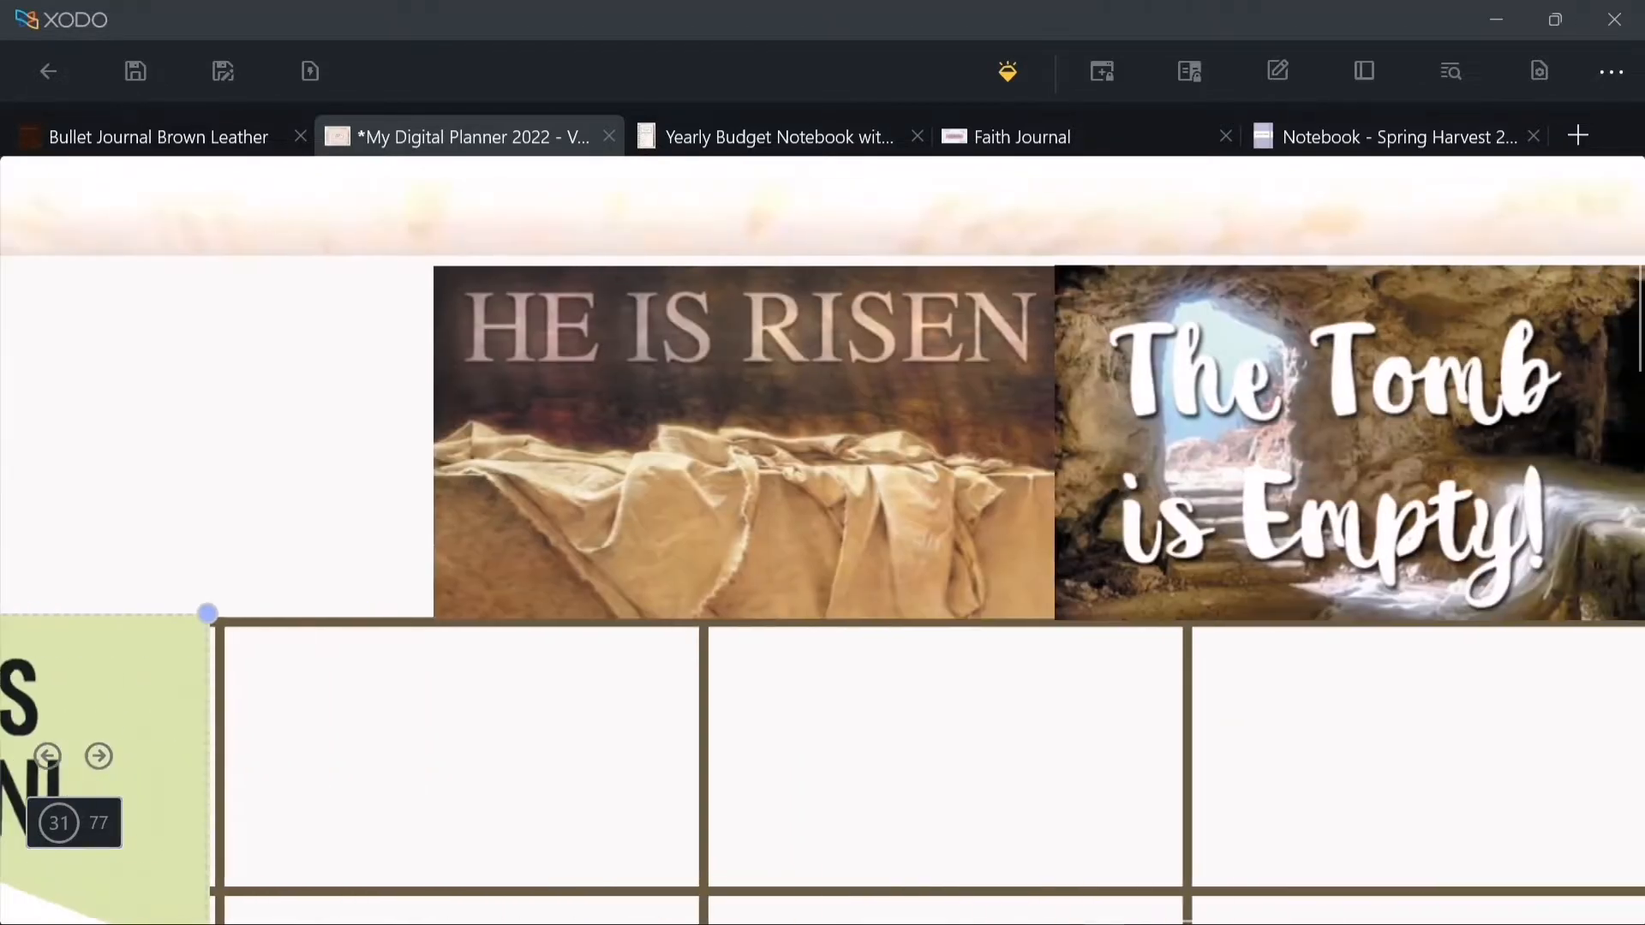
pyautogui.moveTo(1005, 491); pyautogui.dragTo(351, 437)
pyautogui.hscroll(-11, 823, 540)
pyautogui.moveTo(1462, 435); pyautogui.dragTo(927, 433)
pyautogui.moveTo(1242, 610); pyautogui.dragTo(1258, 617)
# - Place the green flag beside the tomb picture and fit the "He Is Risen" burial cloth picture against the flag at full strip height
pyautogui.hscroll(6, 823, 540)
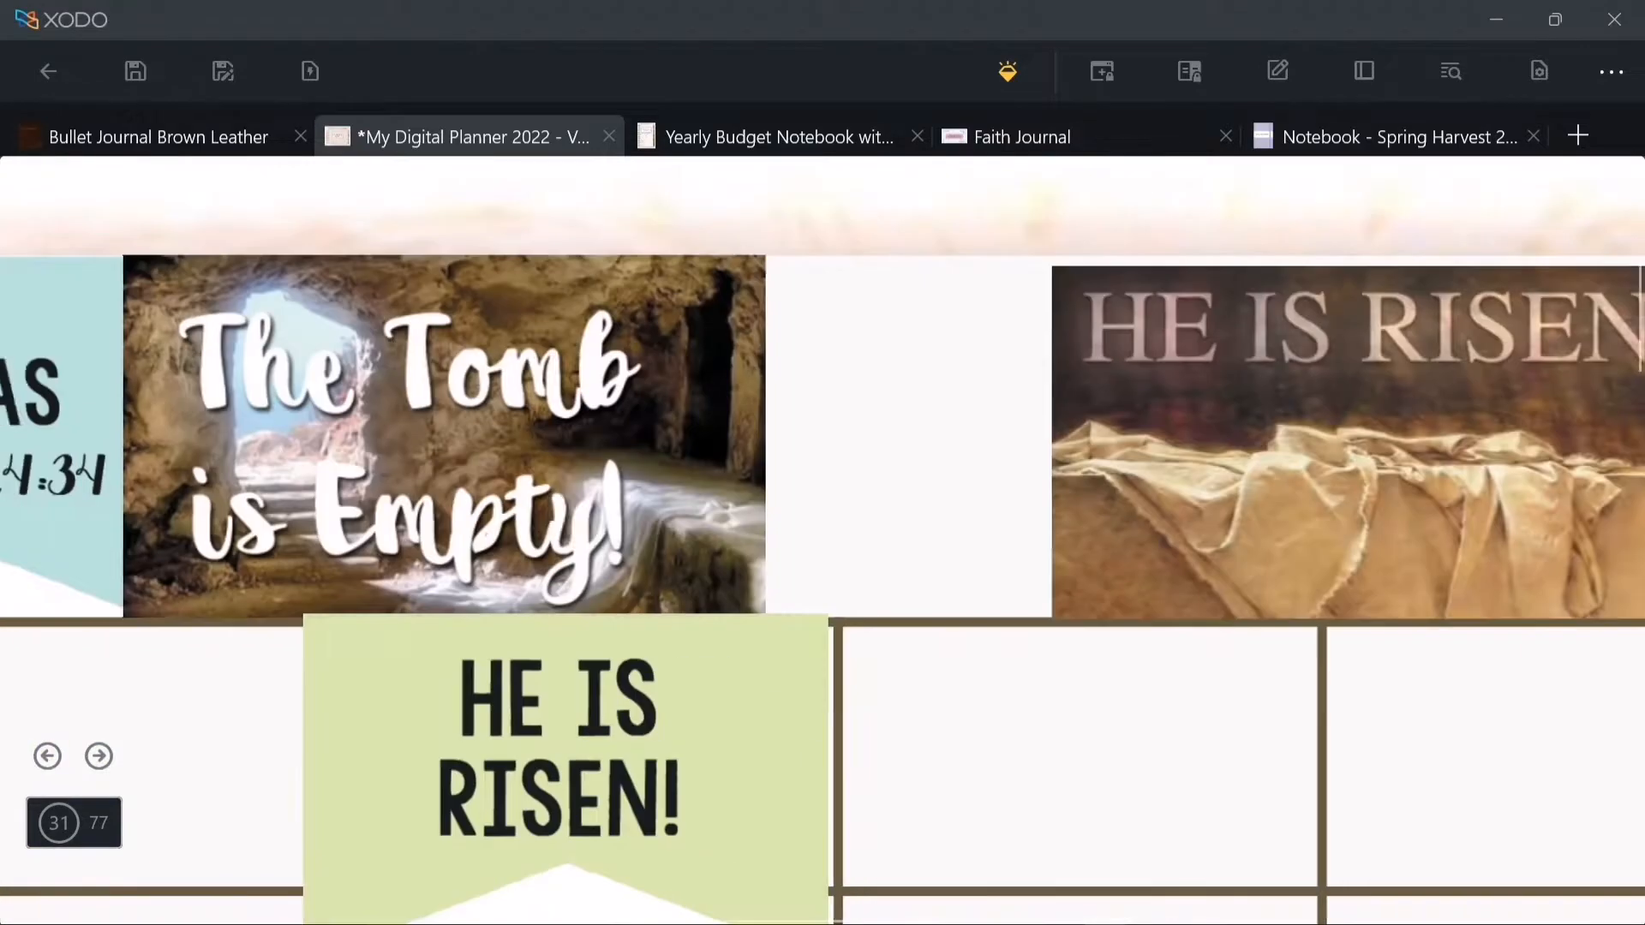
pyautogui.moveTo(485, 789); pyautogui.dragTo(945, 435)
pyautogui.hscroll(6, 823, 540)
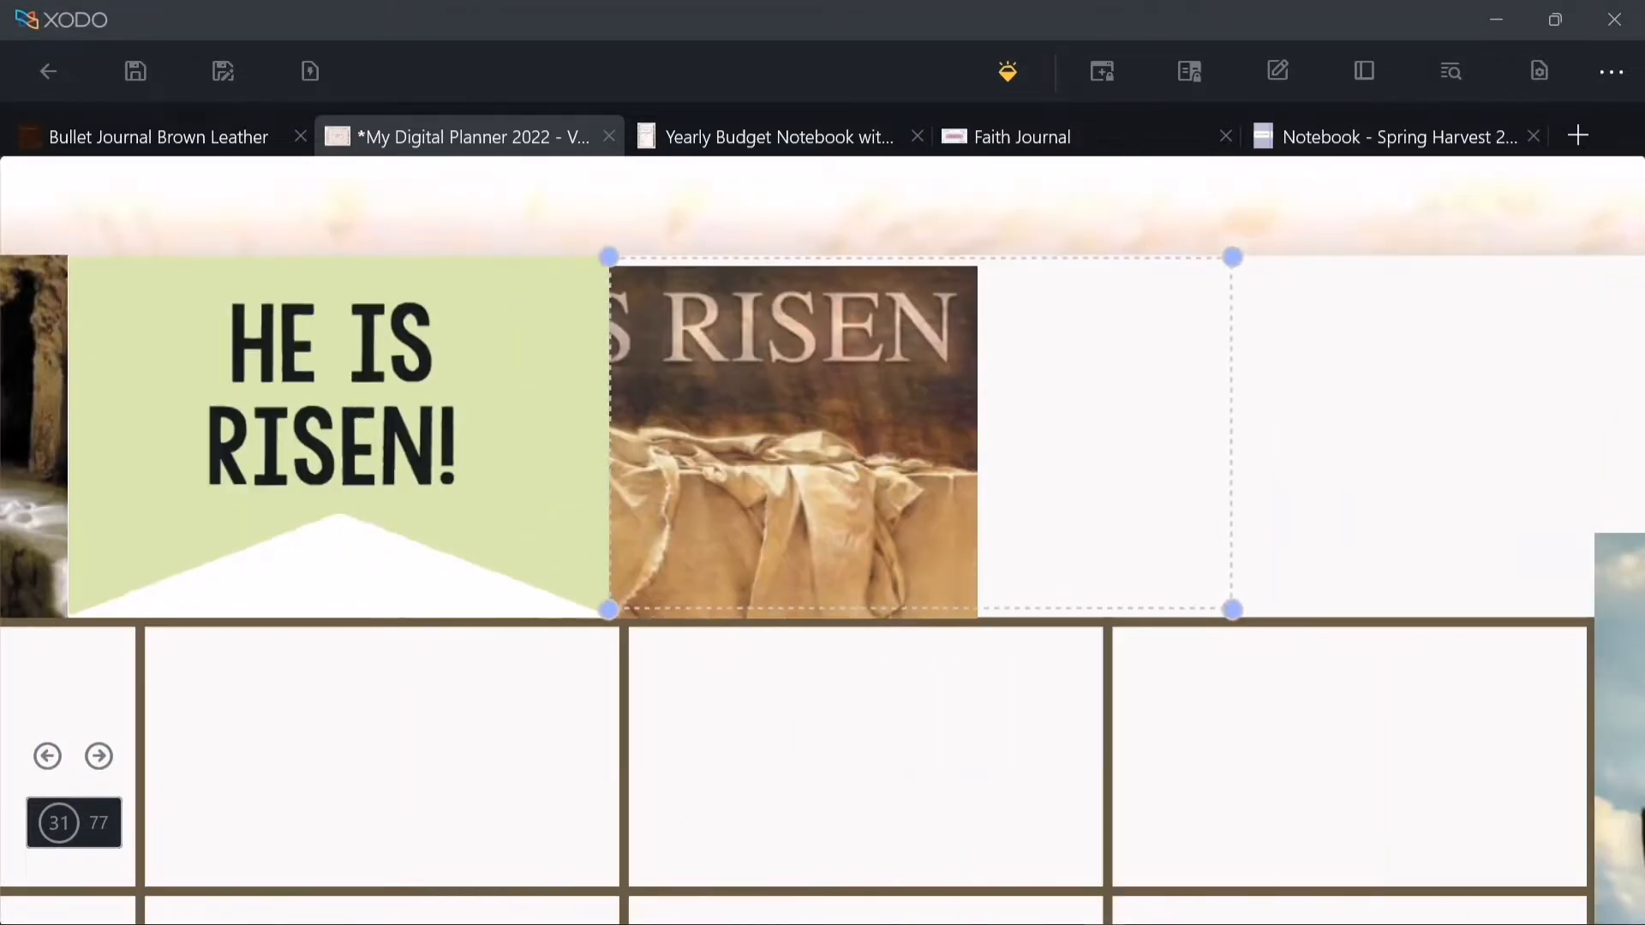
pyautogui.moveTo(1233, 610); pyautogui.dragTo(1253, 619)
# - Insert the Easter Angel Quote sticker from the Easter folder onto the page
pyautogui.hscroll(6, 823, 540)
pyautogui.rightClick(701, 433)
pyautogui.click(959, 518)
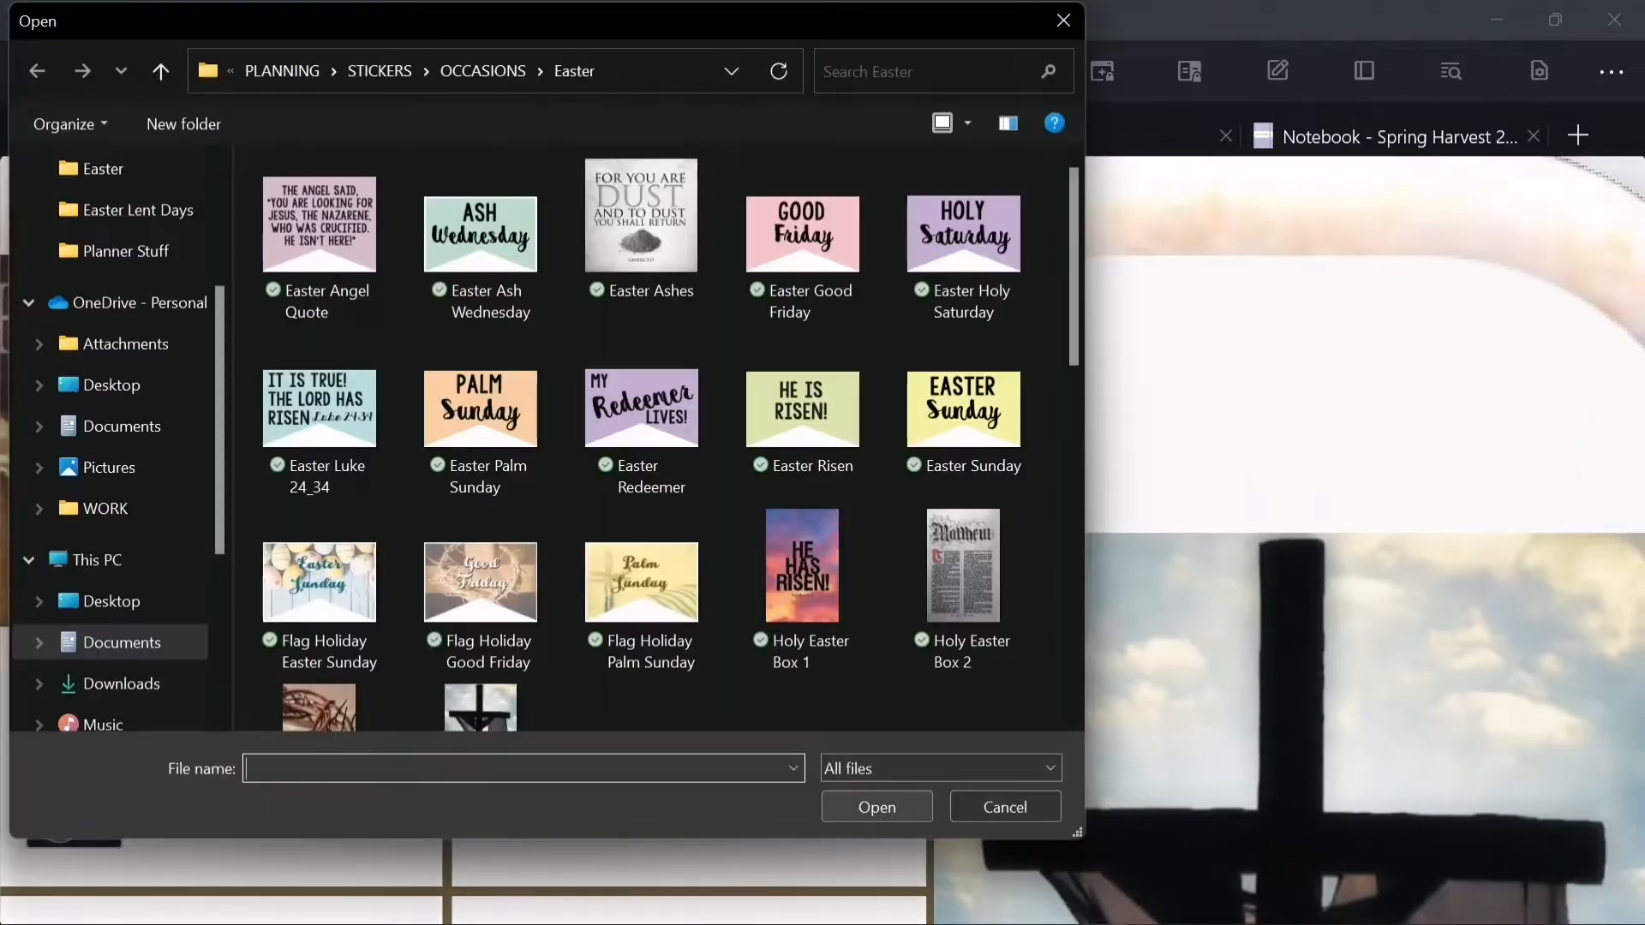
pyautogui.scroll(-1, 641, 446)
pyautogui.scroll(1, 641, 445)
pyautogui.doubleClick(319, 227)
# - Resize the angel quote flag to the strip's height and align it against the burial cloth picture's right edge
pyautogui.moveTo(514, 342); pyautogui.dragTo(801, 556)
pyautogui.moveTo(187, 220); pyautogui.dragTo(878, 802)
pyautogui.moveTo(982, 878); pyautogui.dragTo(333, 437)
pyautogui.moveTo(229, 362); pyautogui.dragTo(804, 846)
pyautogui.moveTo(1071, 891); pyautogui.dragTo(506, 382)
pyautogui.moveTo(238, 338); pyautogui.dragTo(498, 557)
pyautogui.moveTo(958, 564); pyautogui.dragTo(1024, 618)
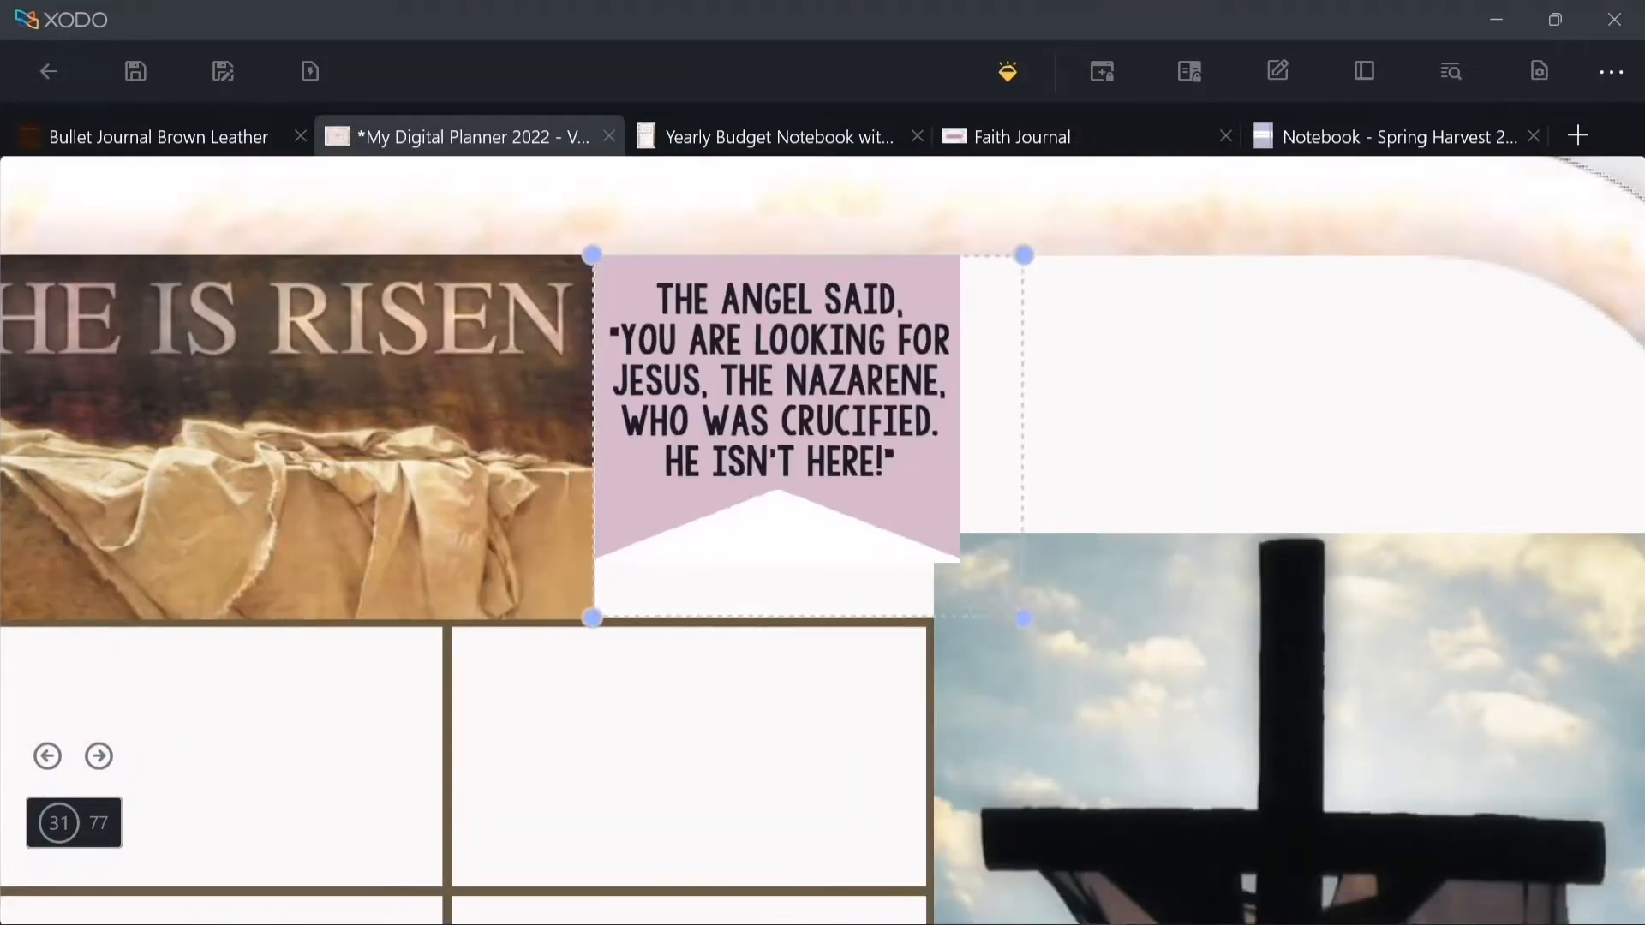
# - Move the cross picture out of the column beside the grid and move the crown of thorns picture to that column's top
pyautogui.scroll(-5, 822, 539)
pyautogui.scroll(-1, 823, 540)
pyautogui.scroll(-2, 823, 539)
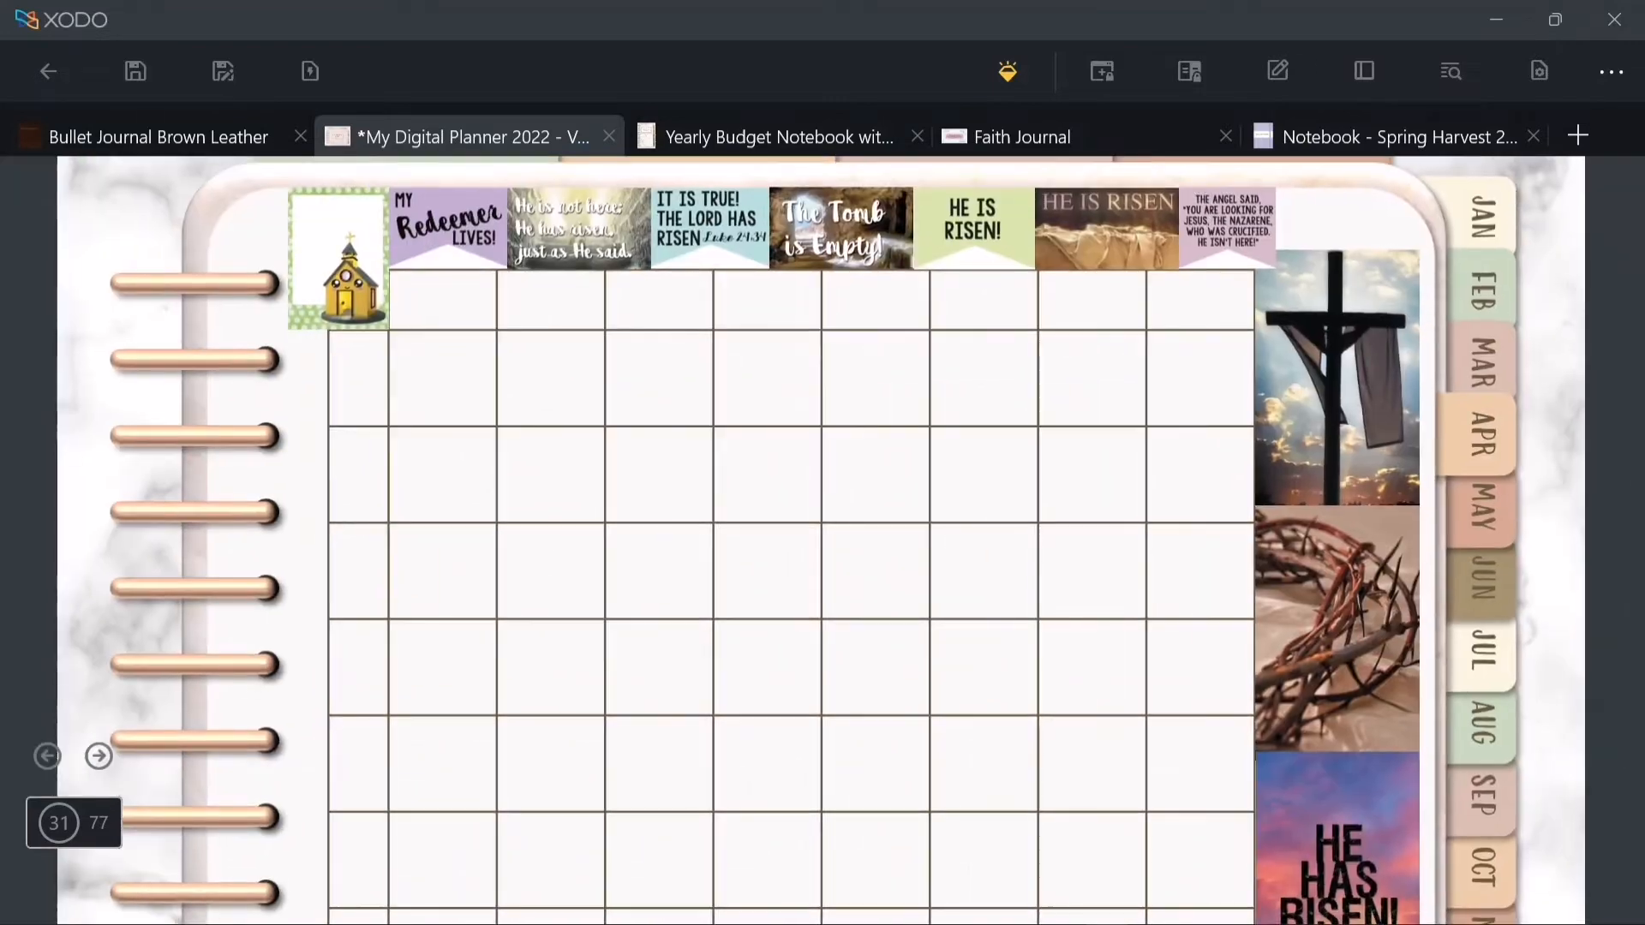
pyautogui.scroll(-2, 823, 540)
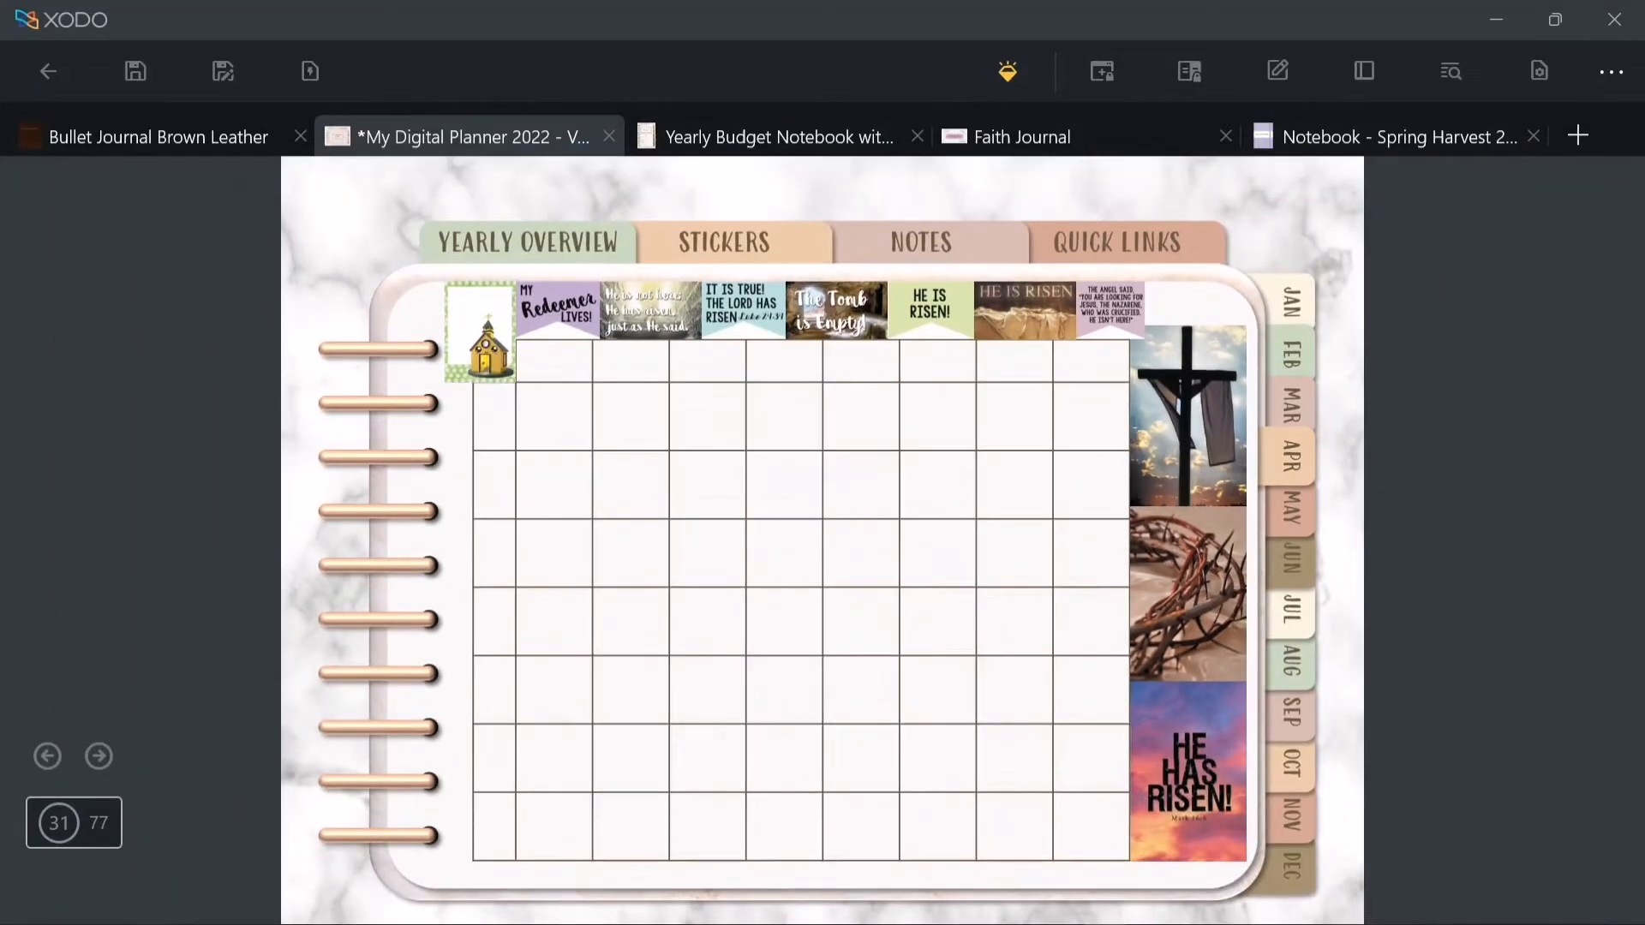
pyautogui.scroll(5, 1204, 302)
pyautogui.moveTo(1157, 630); pyautogui.dragTo(518, 671)
pyautogui.scroll(-2, 518, 671)
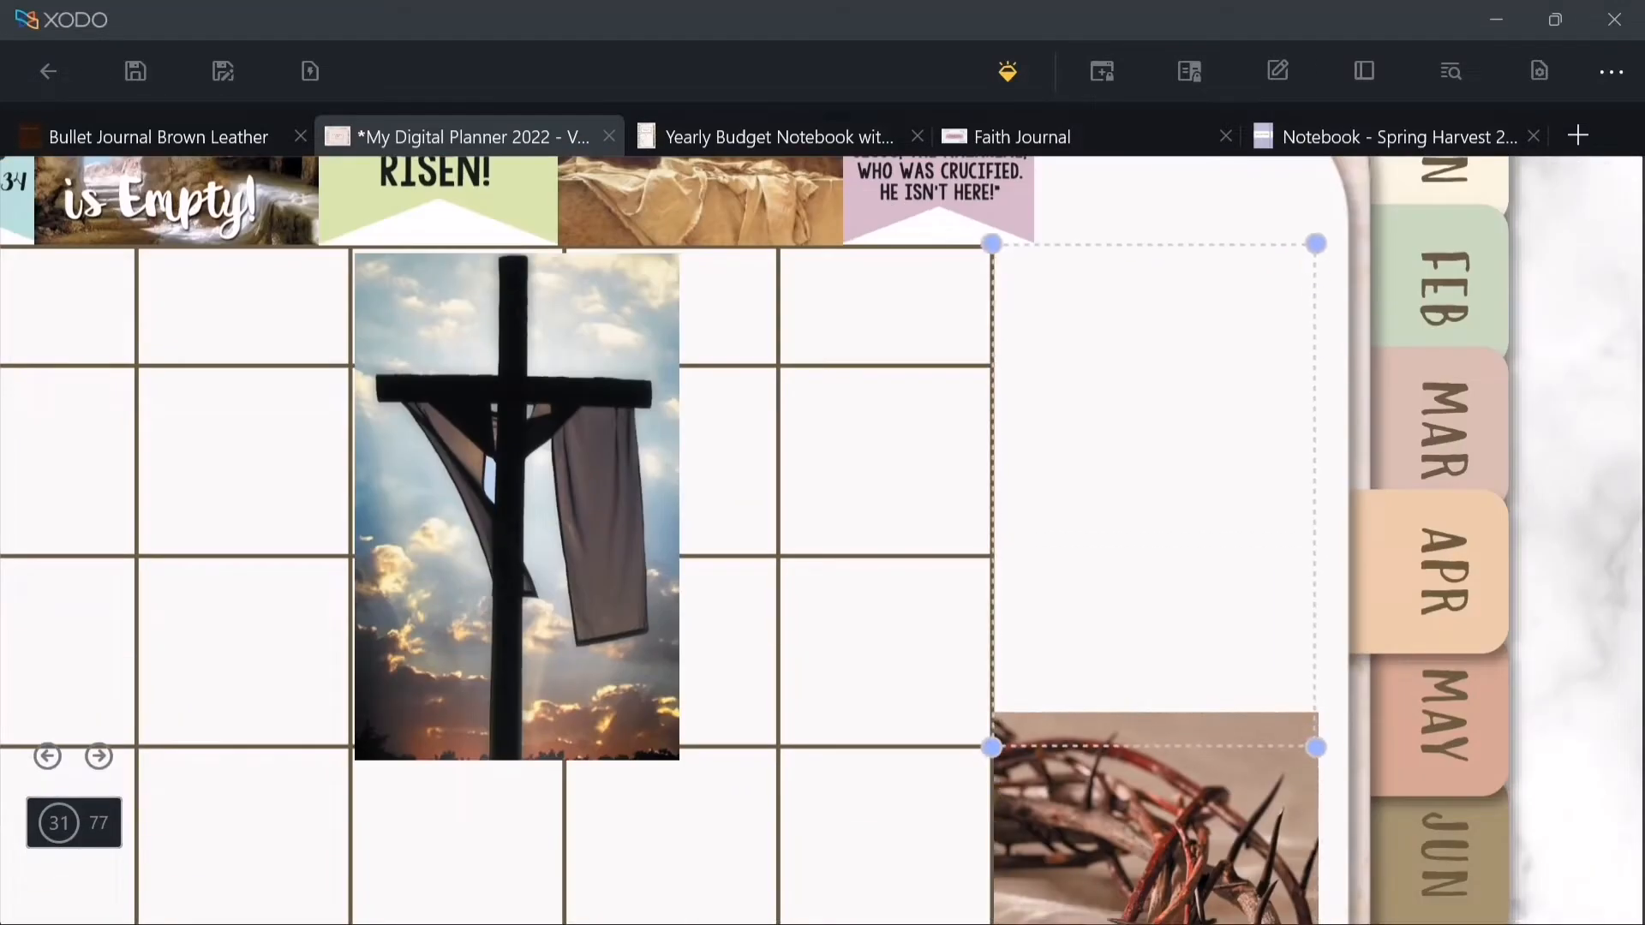
pyautogui.moveTo(1157, 353); pyautogui.dragTo(1157, 353)
# - Move the cross picture back into the column directly below the crown of thorns picture
pyautogui.click(518, 386)
pyautogui.moveTo(518, 386); pyautogui.dragTo(1159, 880)
pyautogui.scroll(-3, 1159, 880)
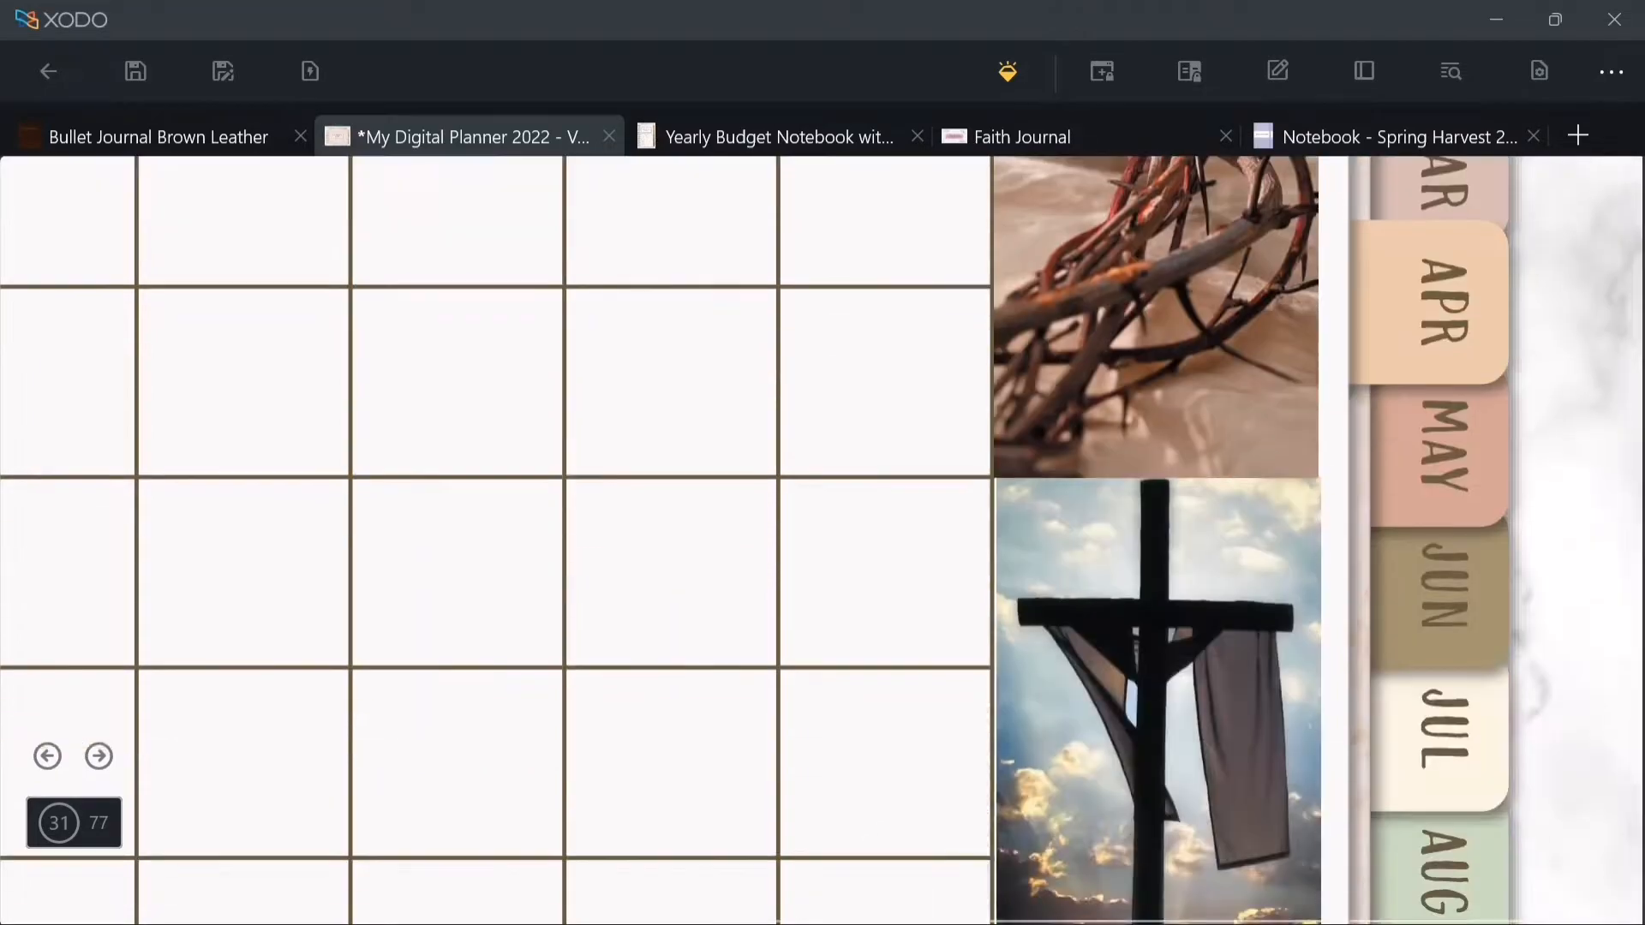
pyautogui.click(1157, 629)
pyautogui.moveTo(1157, 630); pyautogui.dragTo(1153, 628)
# - Delete the cross picture between the crown of thorns and "He Has Risen!" pictures
pyautogui.scroll(-6, 1157, 600)
pyautogui.scroll(9, 1157, 600)
pyautogui.scroll(-4, 1157, 600)
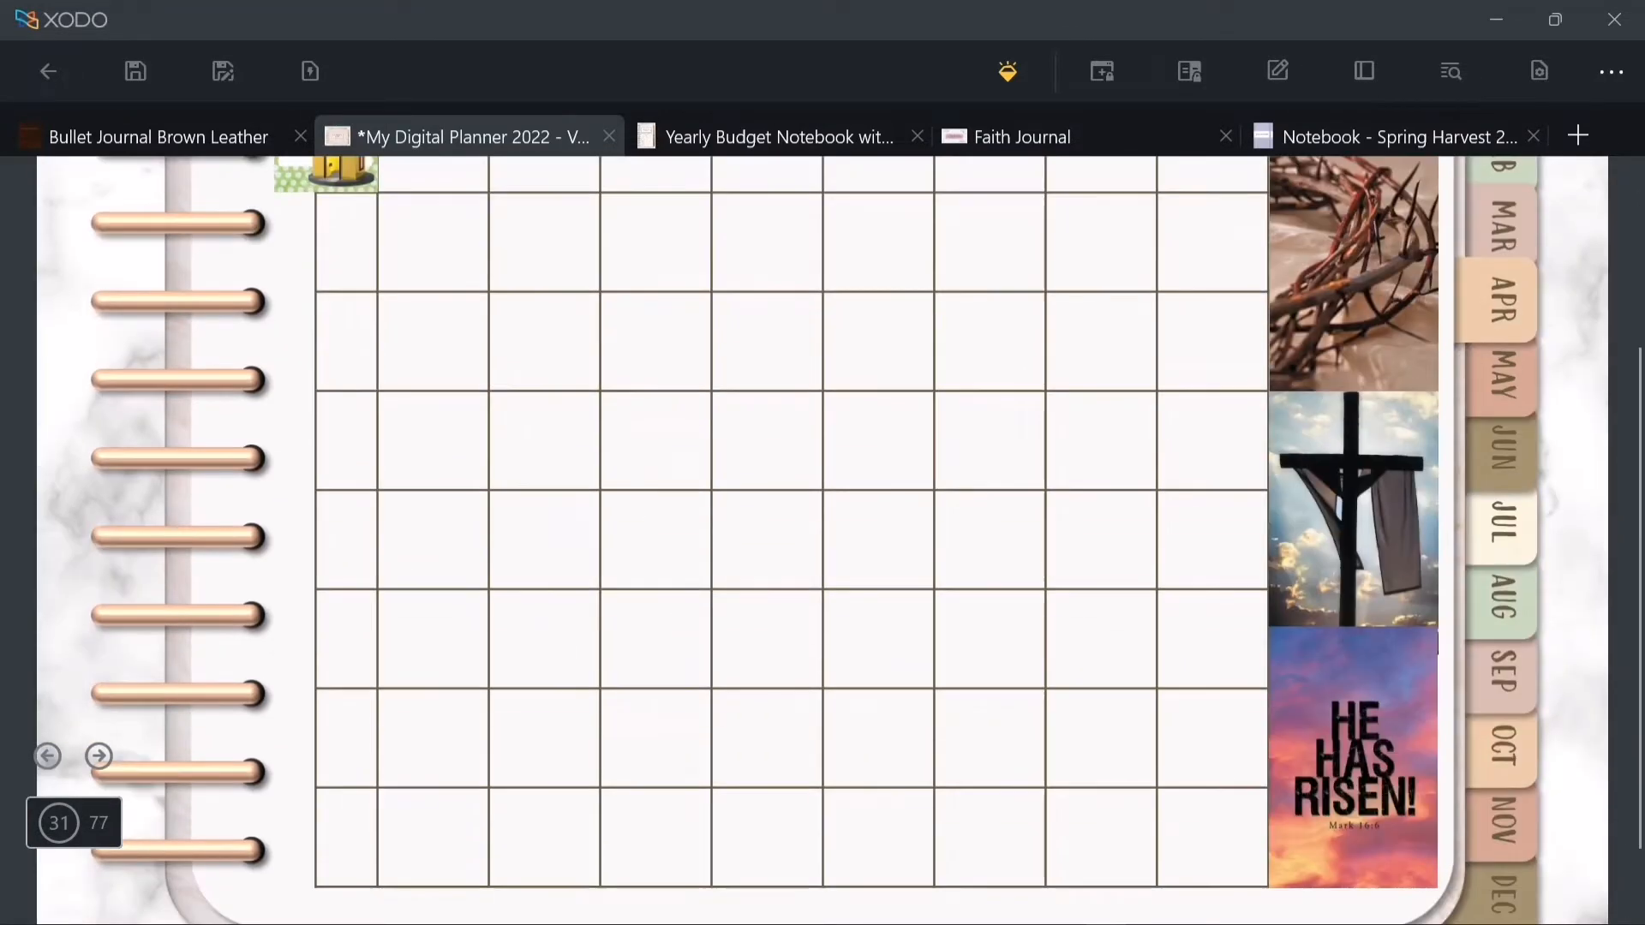
pyautogui.scroll(4, 1268, 599)
pyautogui.hscroll(-2, 1269, 600)
pyautogui.click(1269, 393)
pyautogui.press('Delete')
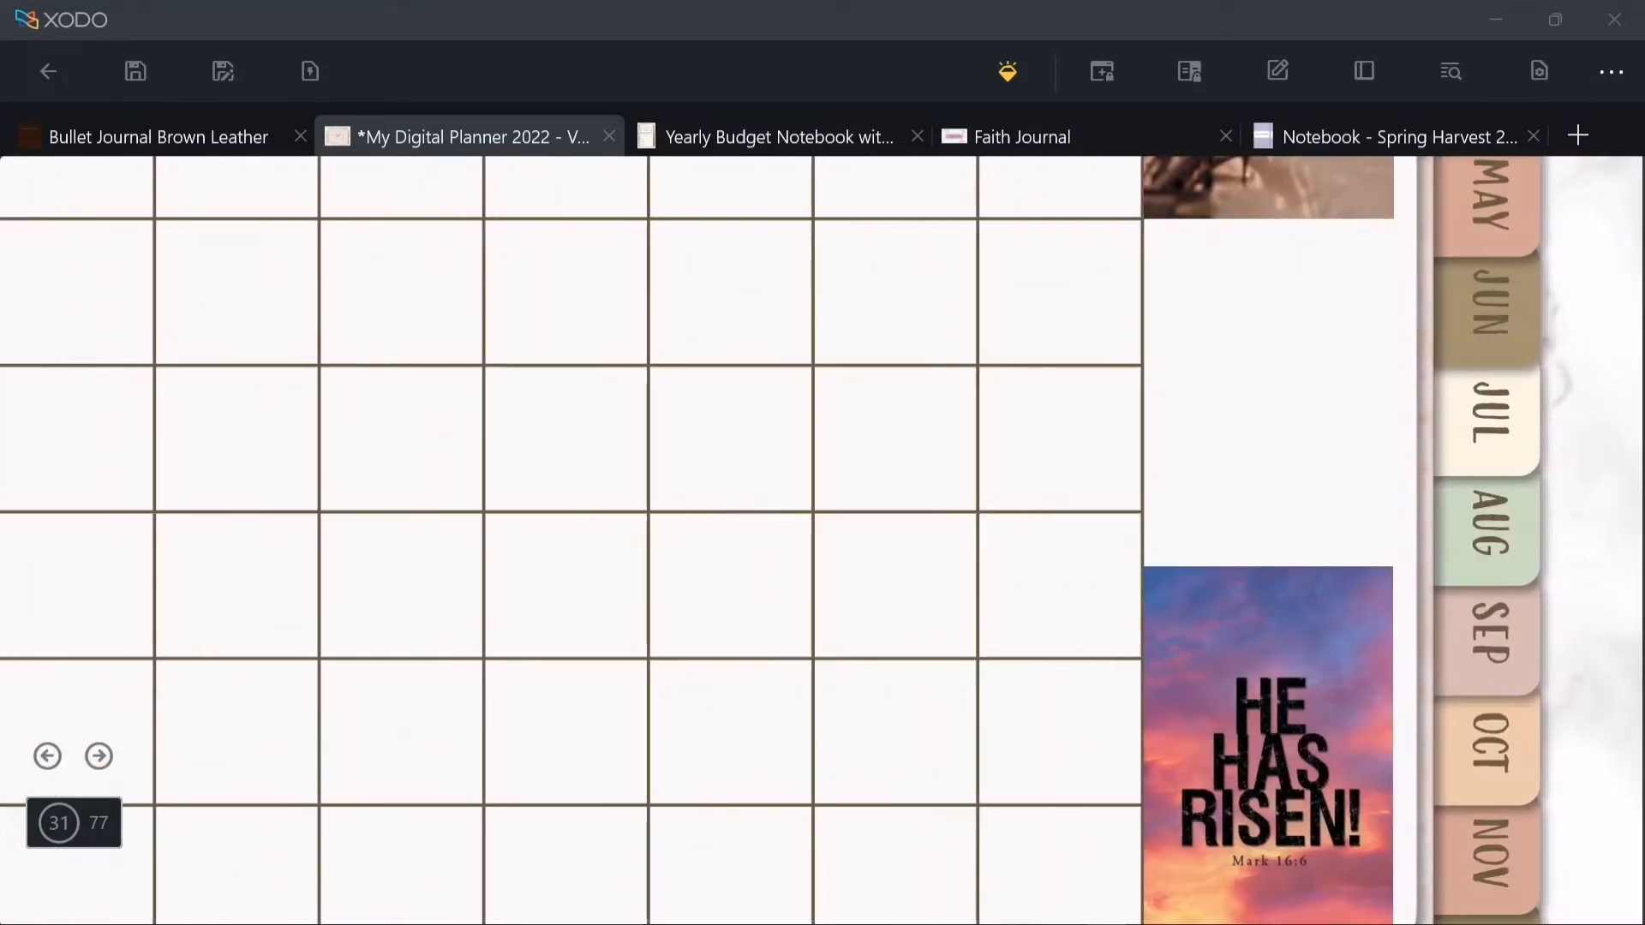
# - Shrink the newly added cross picture and fit it between the crown of thorns and "He Has Risen!" pictures, matching the column's width
pyautogui.moveTo(981, 850); pyautogui.dragTo(1142, 606)
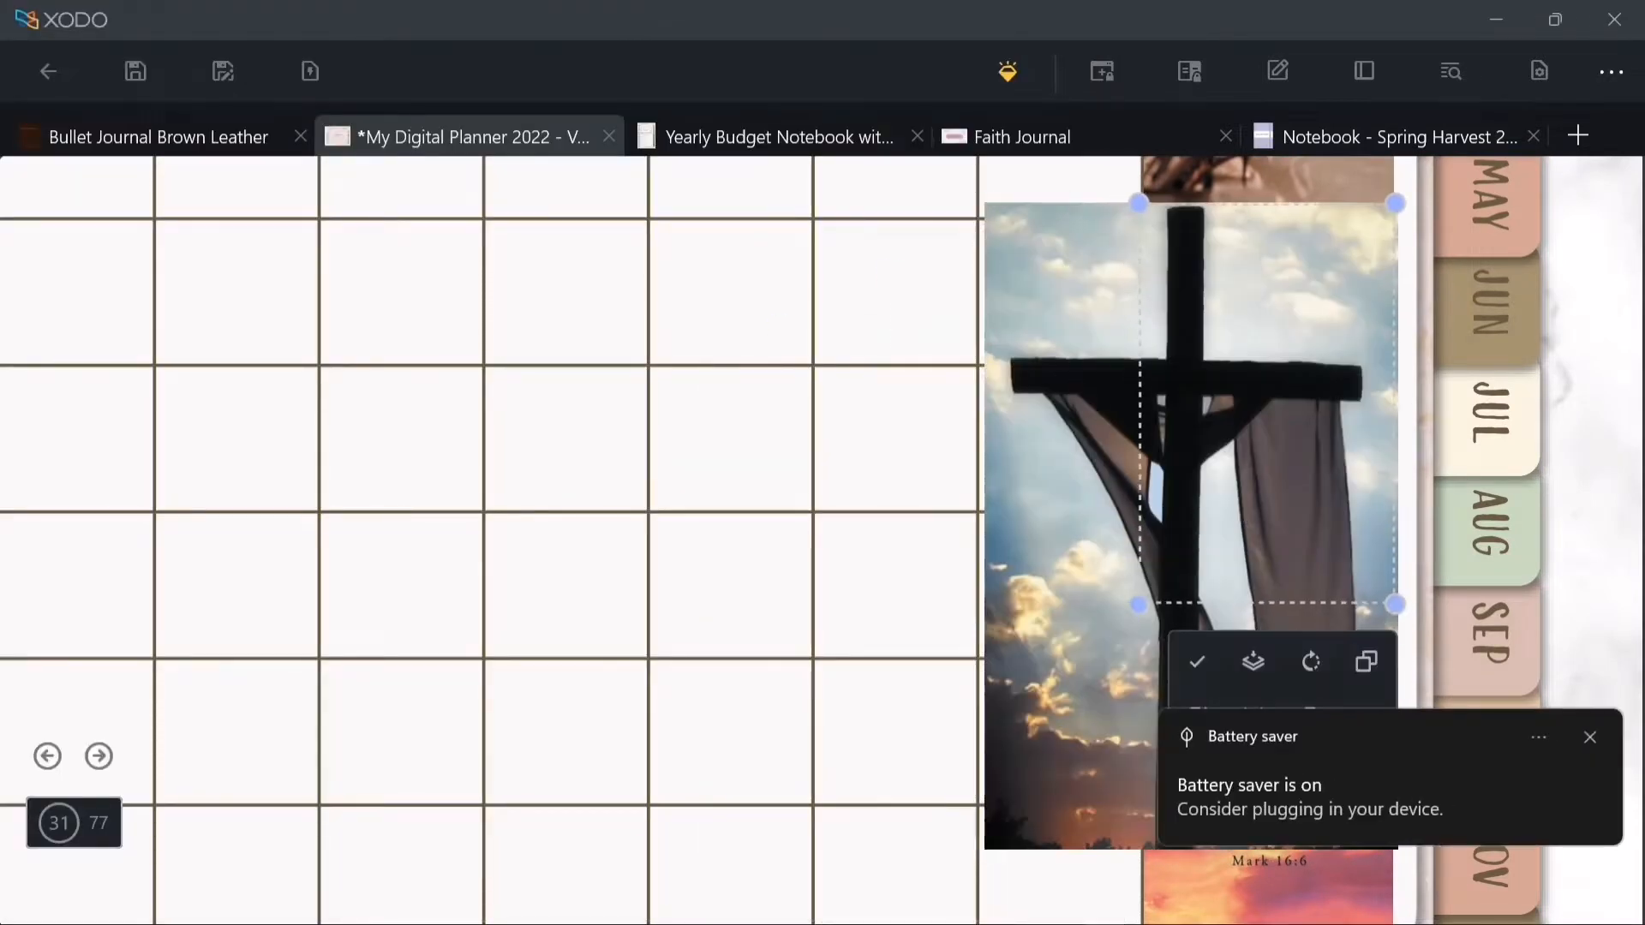
pyautogui.moveTo(1395, 606); pyautogui.dragTo(1388, 581)
pyautogui.moveTo(1142, 203); pyautogui.dragTo(1144, 211)
pyautogui.moveTo(1390, 588); pyautogui.dragTo(1394, 598)
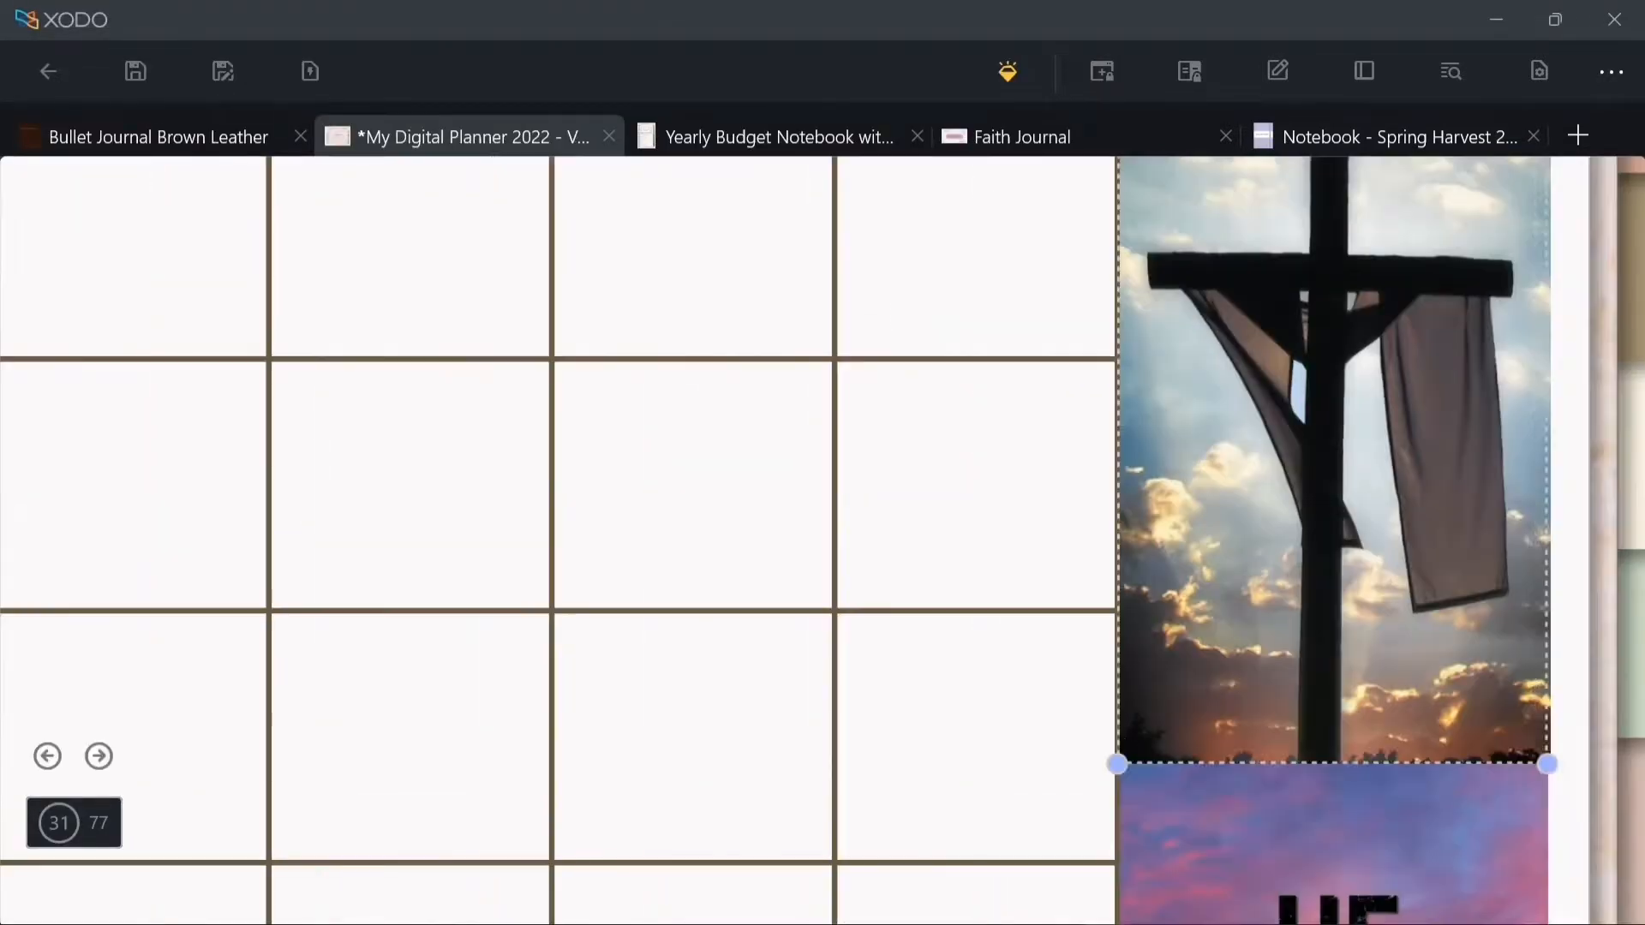
pyautogui.moveTo(1546, 764)
pyautogui.mouseDown()
pyautogui.moveTo(1535, 746)
pyautogui.moveTo(1546, 761)
pyautogui.mouseUp()
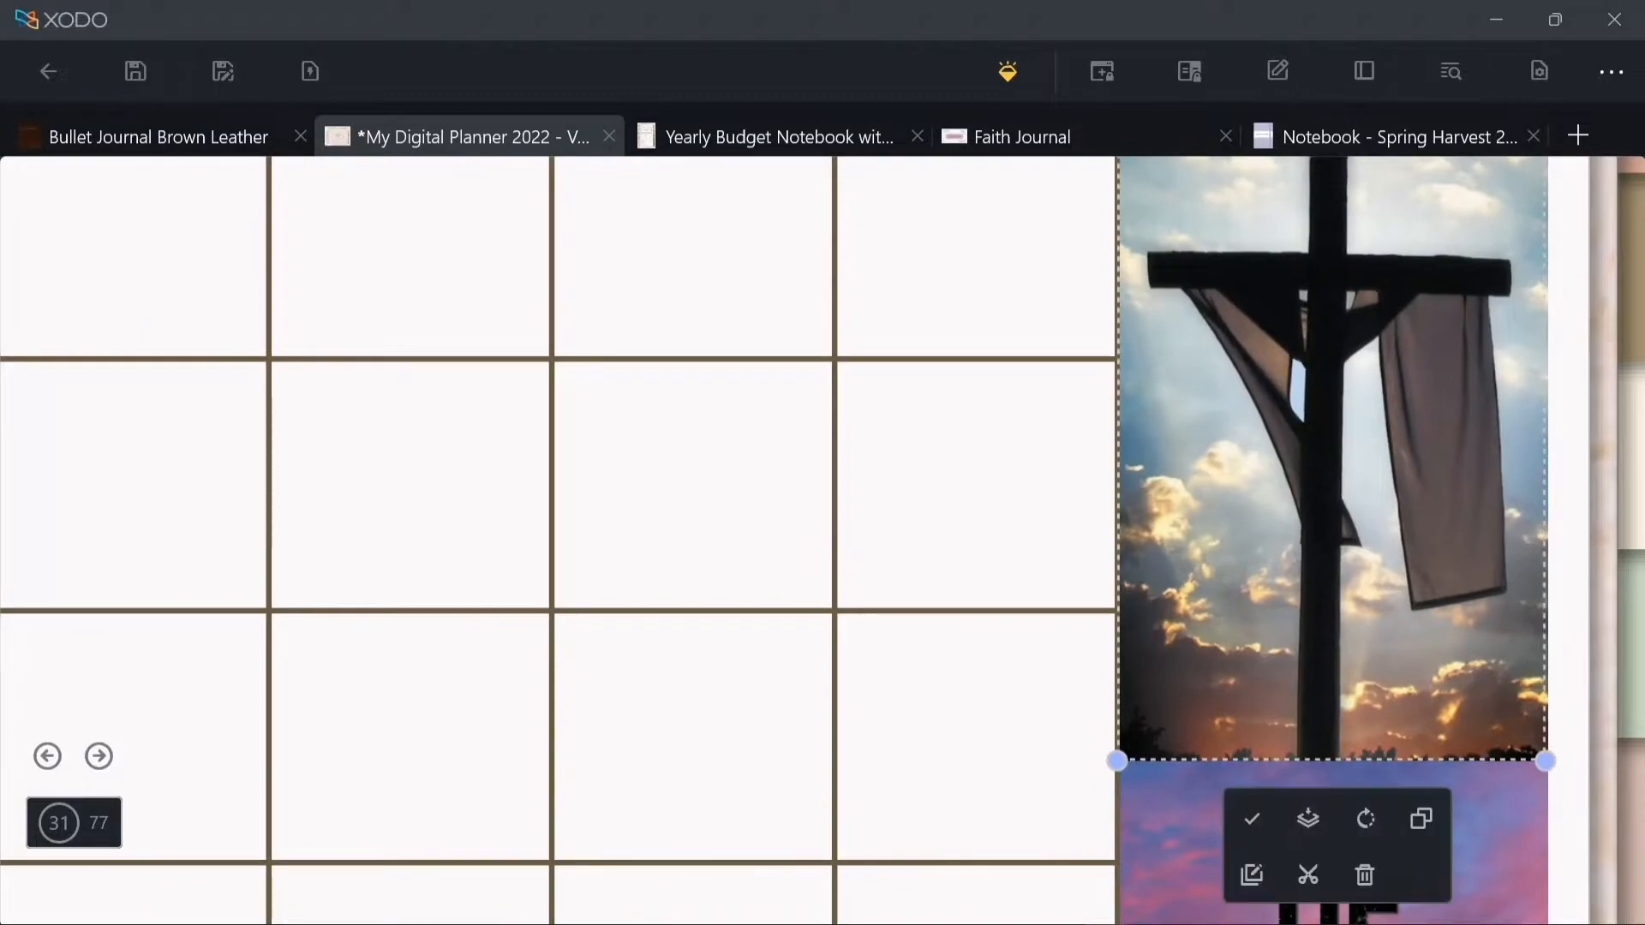
# - Insert the "Happy Easter" wagon sticker from the THEMES > Easter Gnomes folder onto the page
pyautogui.scroll(-5, 822, 541)
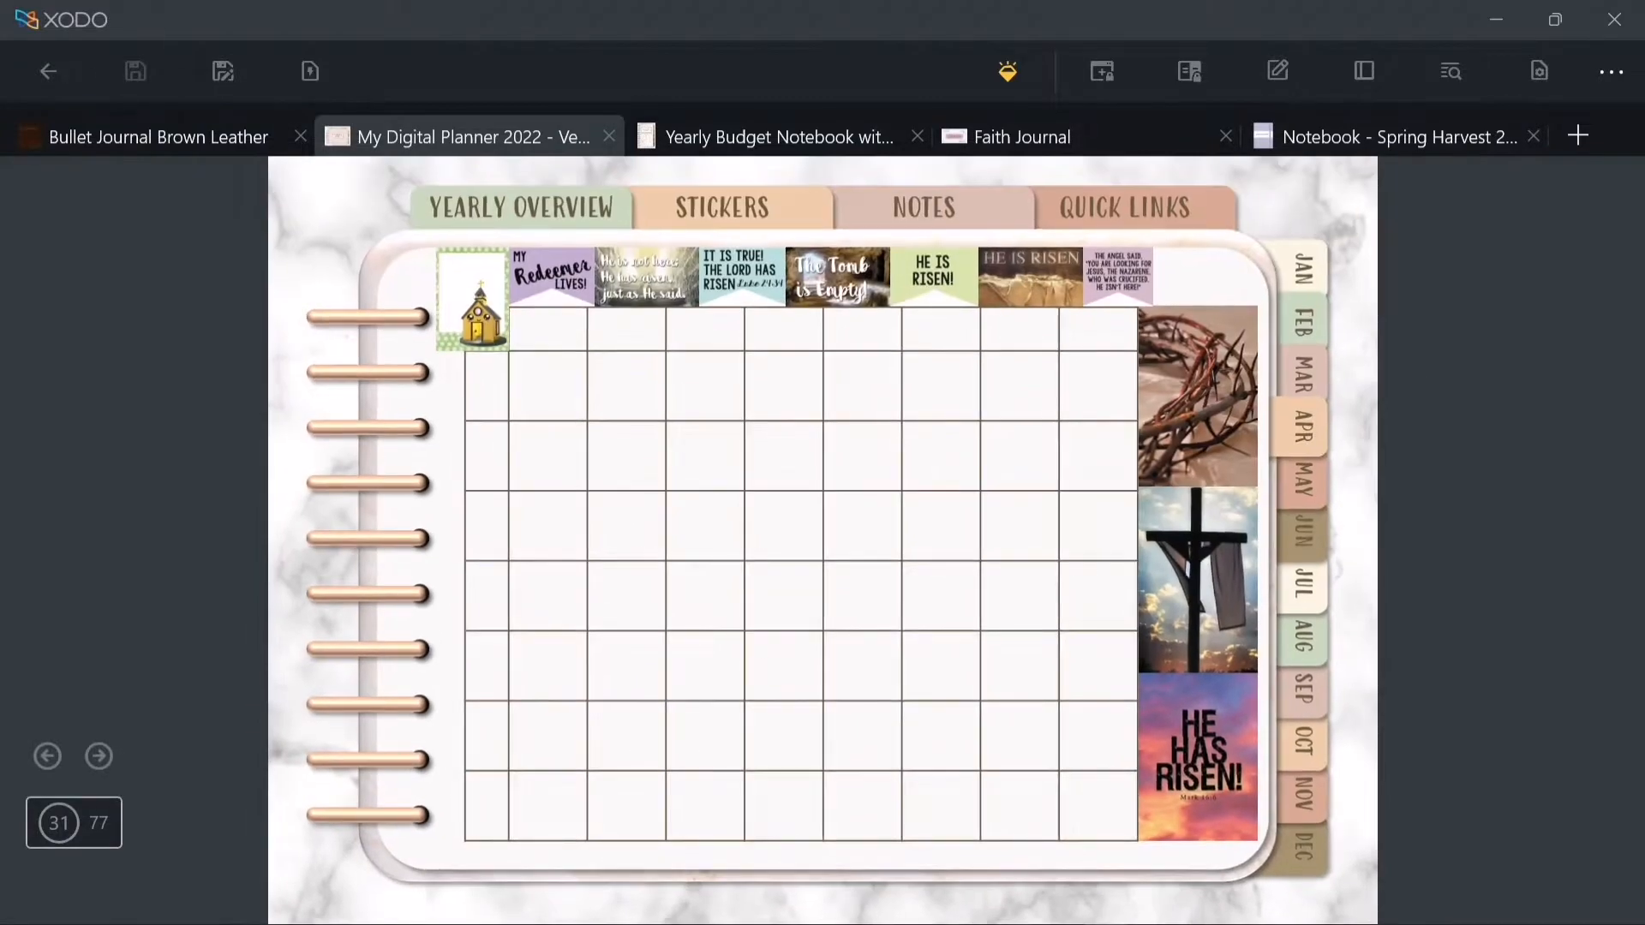
pyautogui.rightClick(684, 341)
pyautogui.click(754, 514)
pyautogui.click(293, 71)
pyautogui.doubleClick(317, 369)
pyautogui.scroll(-2, 319, 428)
pyautogui.doubleClick(323, 478)
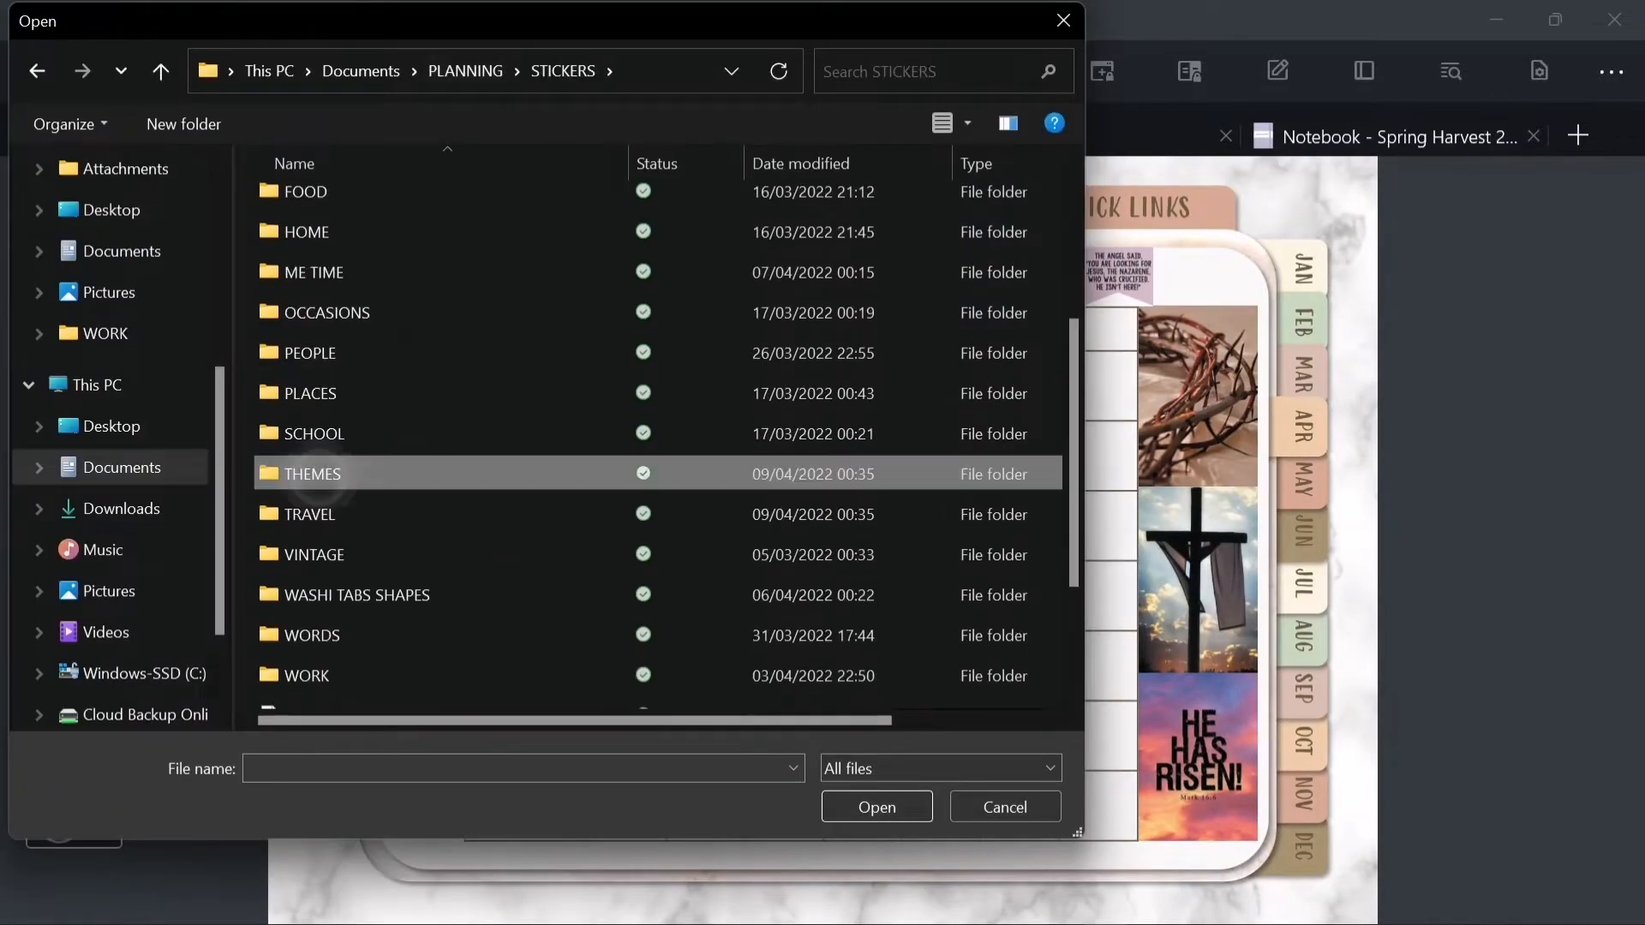
pyautogui.scroll(-2, 342, 480)
pyautogui.doubleClick(353, 503)
pyautogui.scroll(-2, 411, 480)
pyautogui.doubleClick(482, 257)
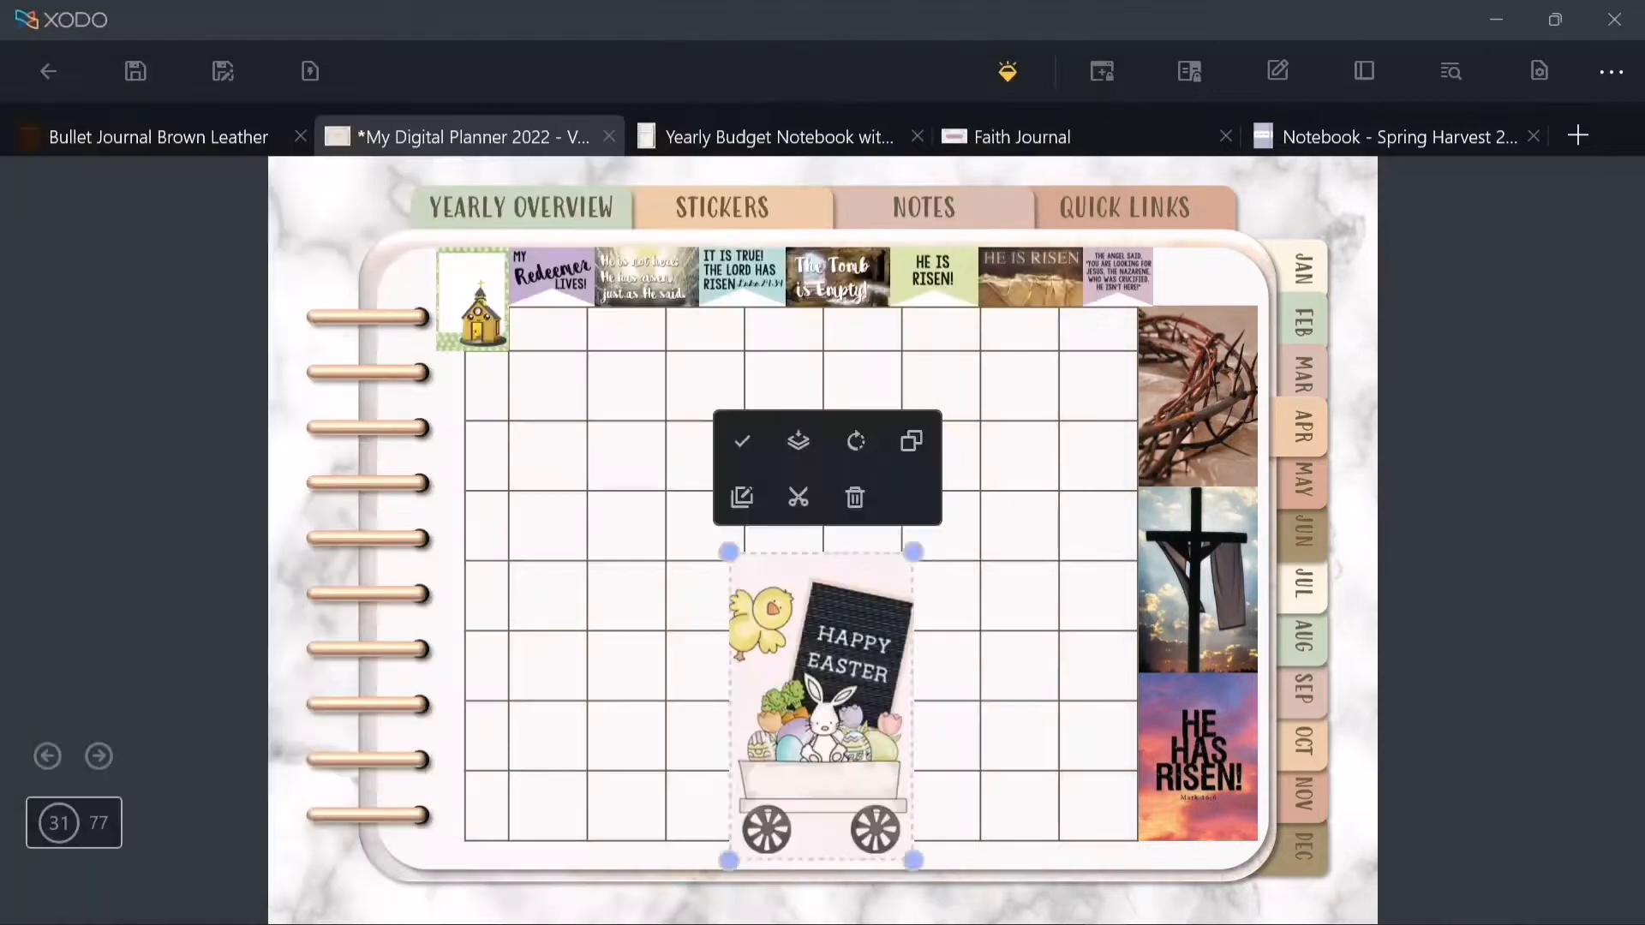
# - Insert the green-framed Half Box Easter Gnomes 2 sticker from the Easter Gnomes folder
pyautogui.rightClick(605, 713)
pyautogui.click(676, 629)
pyautogui.scroll(-3, 643, 446)
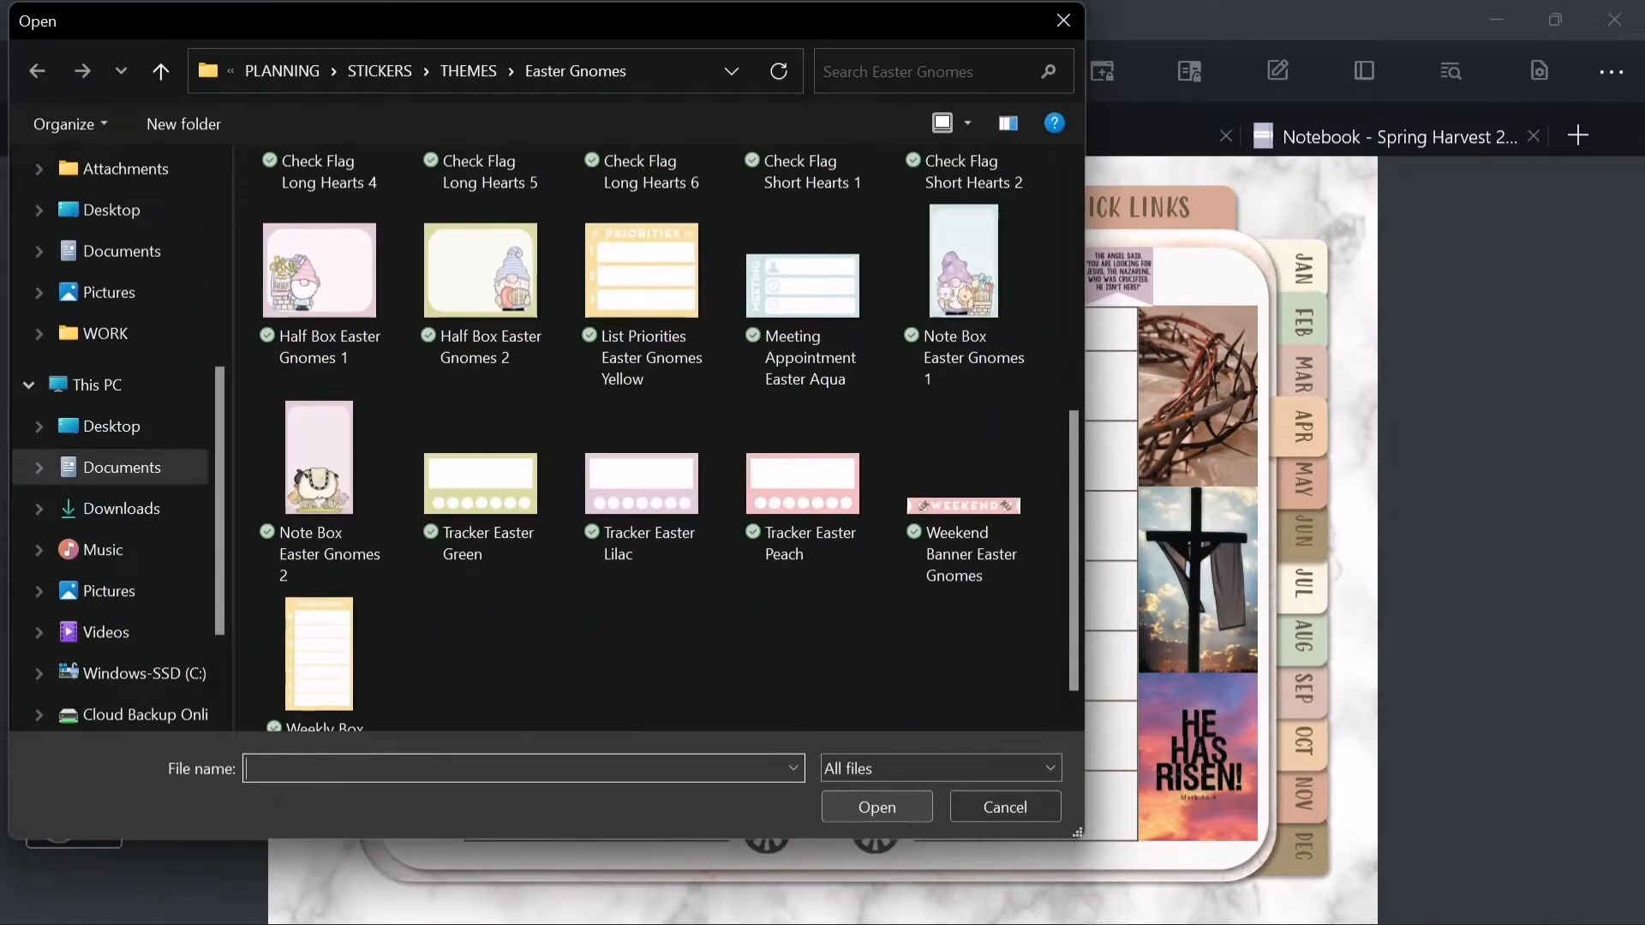
pyautogui.scroll(2, 669, 437)
pyautogui.doubleClick(480, 500)
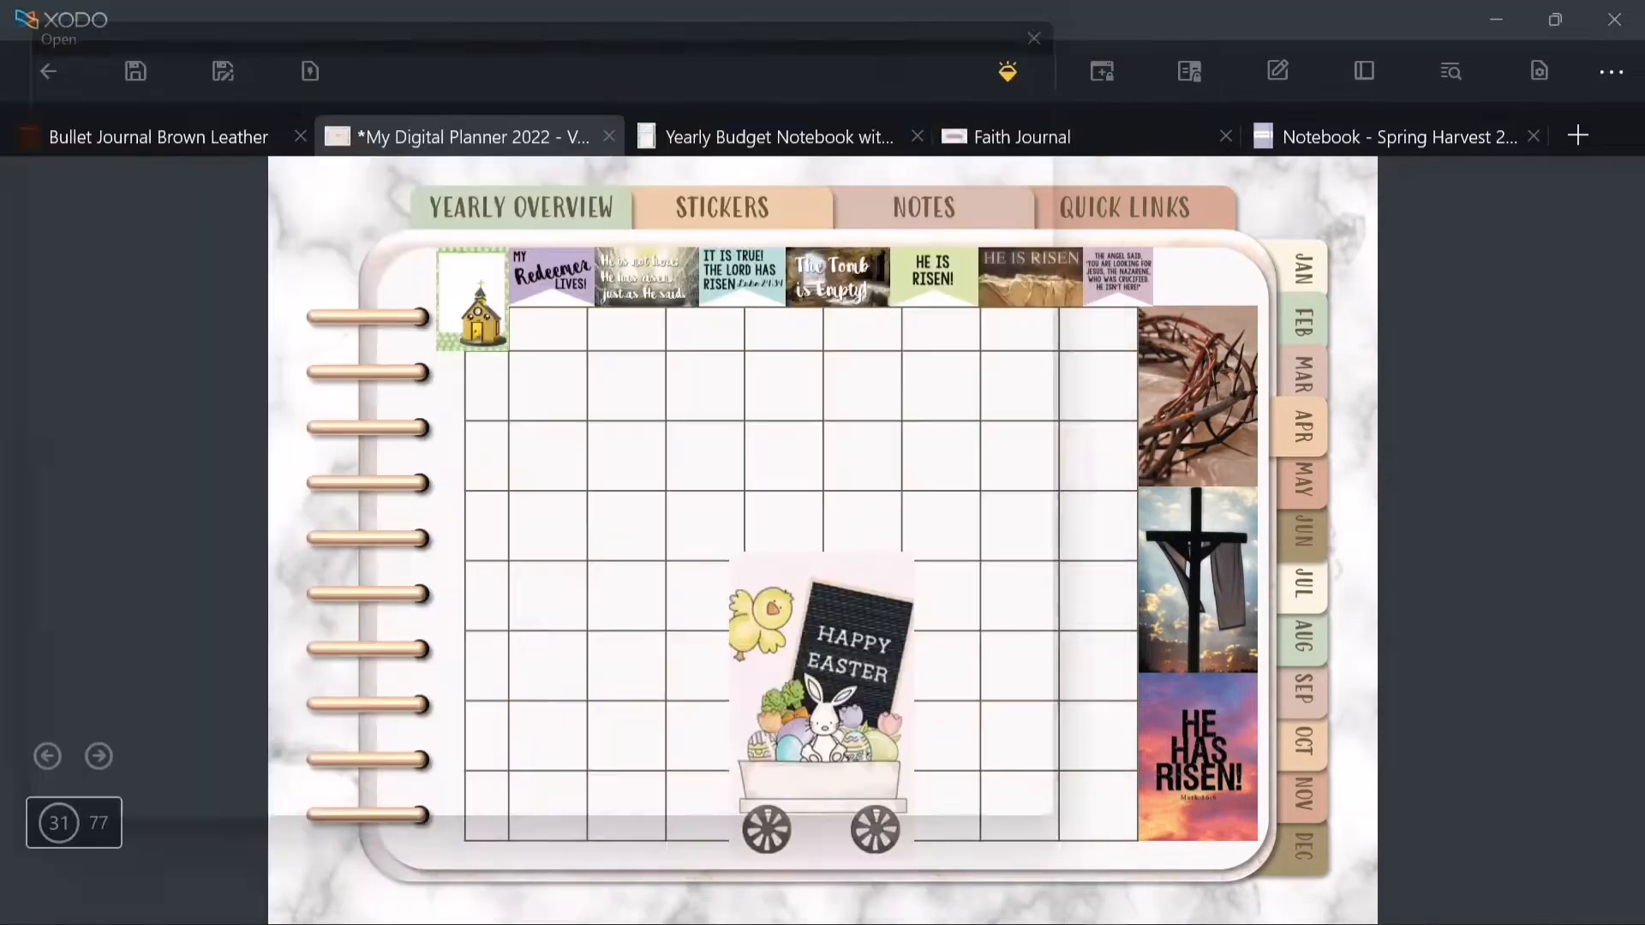
# - Browse the DAYS WEEKS MONTHS sticker folder and choose a sticker to insert
pyautogui.rightClick(578, 541)
pyautogui.click(833, 625)
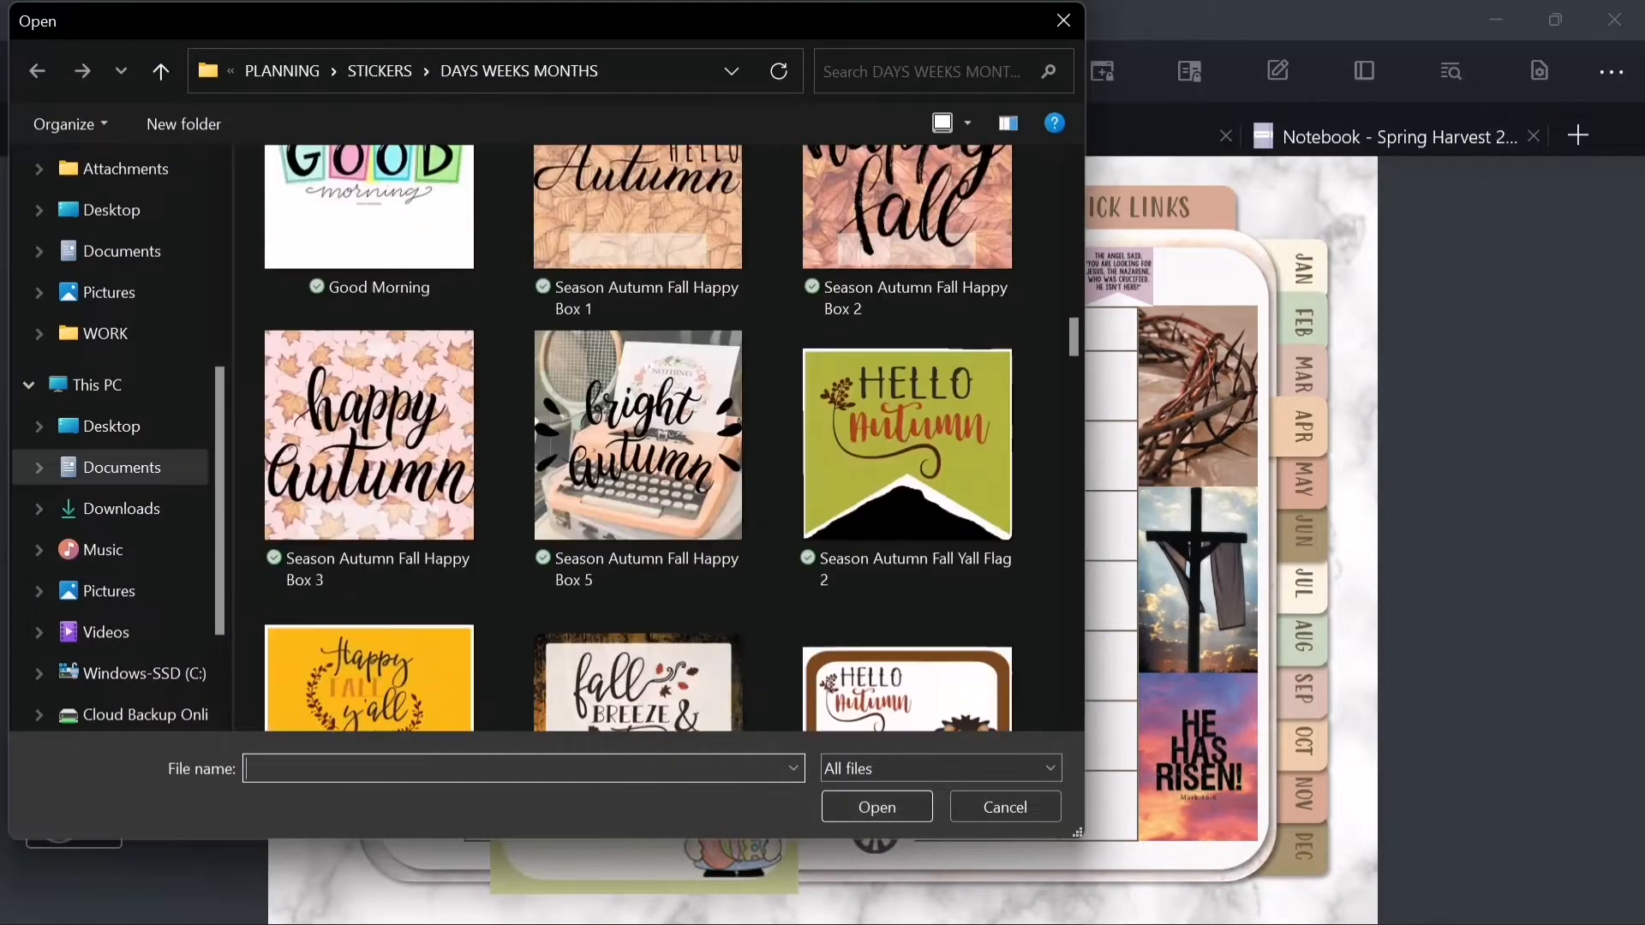
pyautogui.scroll(-5, 643, 428)
pyautogui.click(367, 404)
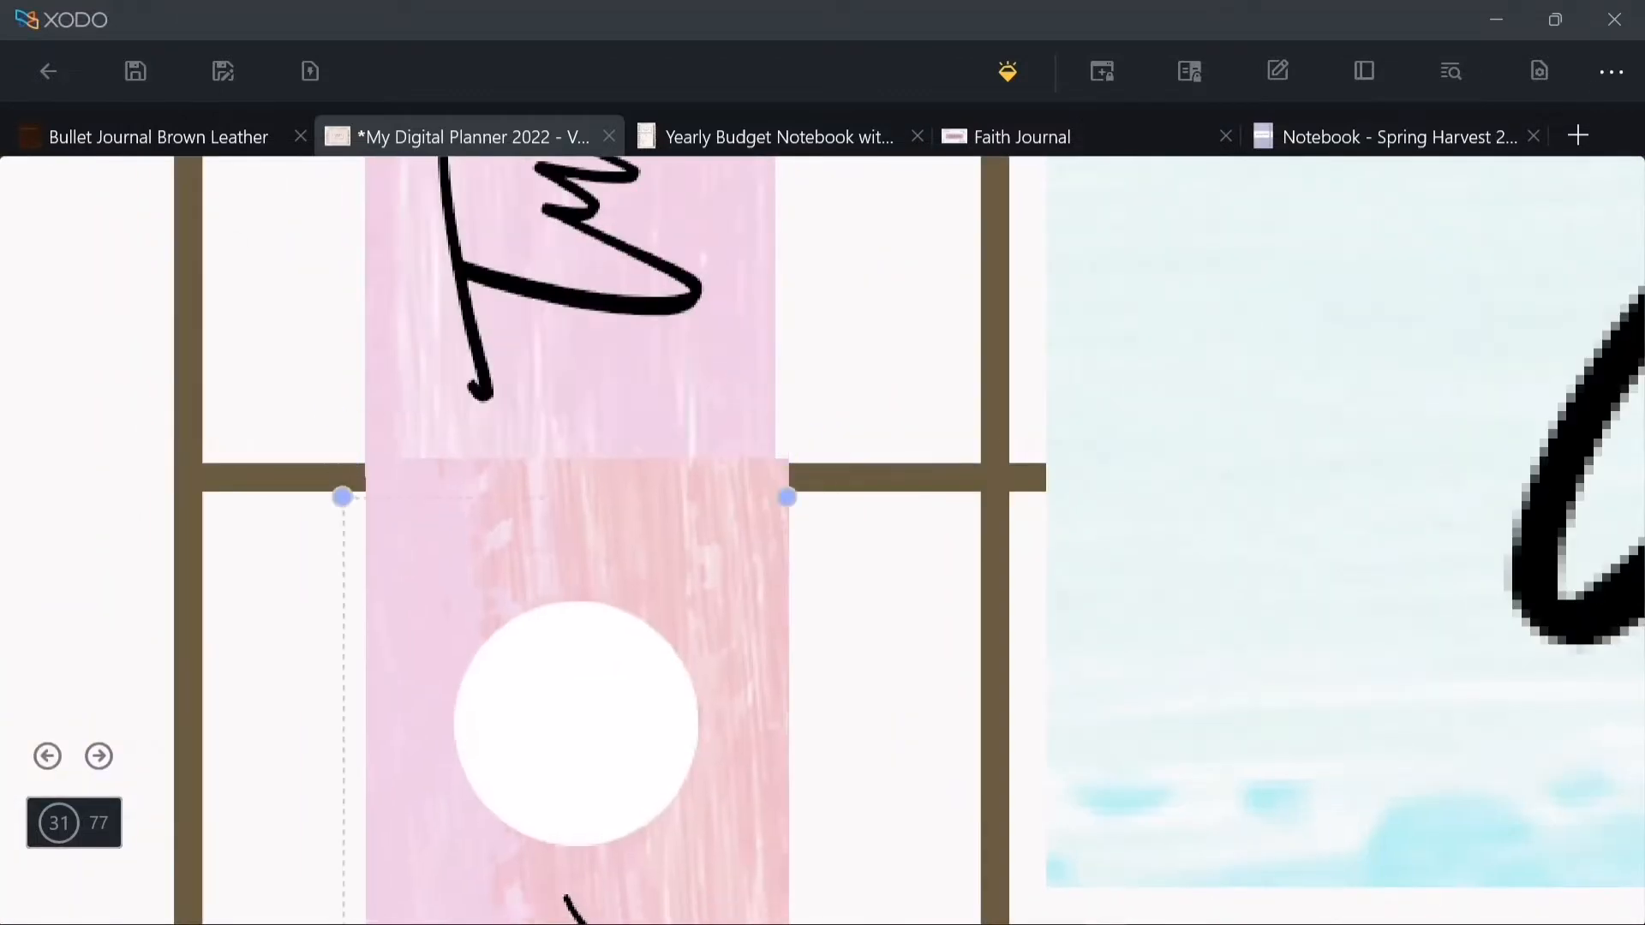
# - Fit the Wednesday and Thursday stickers beneath the Tuesday sticker in the grid's narrow first column, matching its width
pyautogui.moveTo(788, 497)
pyautogui.mouseDown()
pyautogui.moveTo(794, 474)
pyautogui.moveTo(782, 492)
pyautogui.mouseUp()
pyautogui.moveTo(567, 758); pyautogui.dragTo(567, 724)
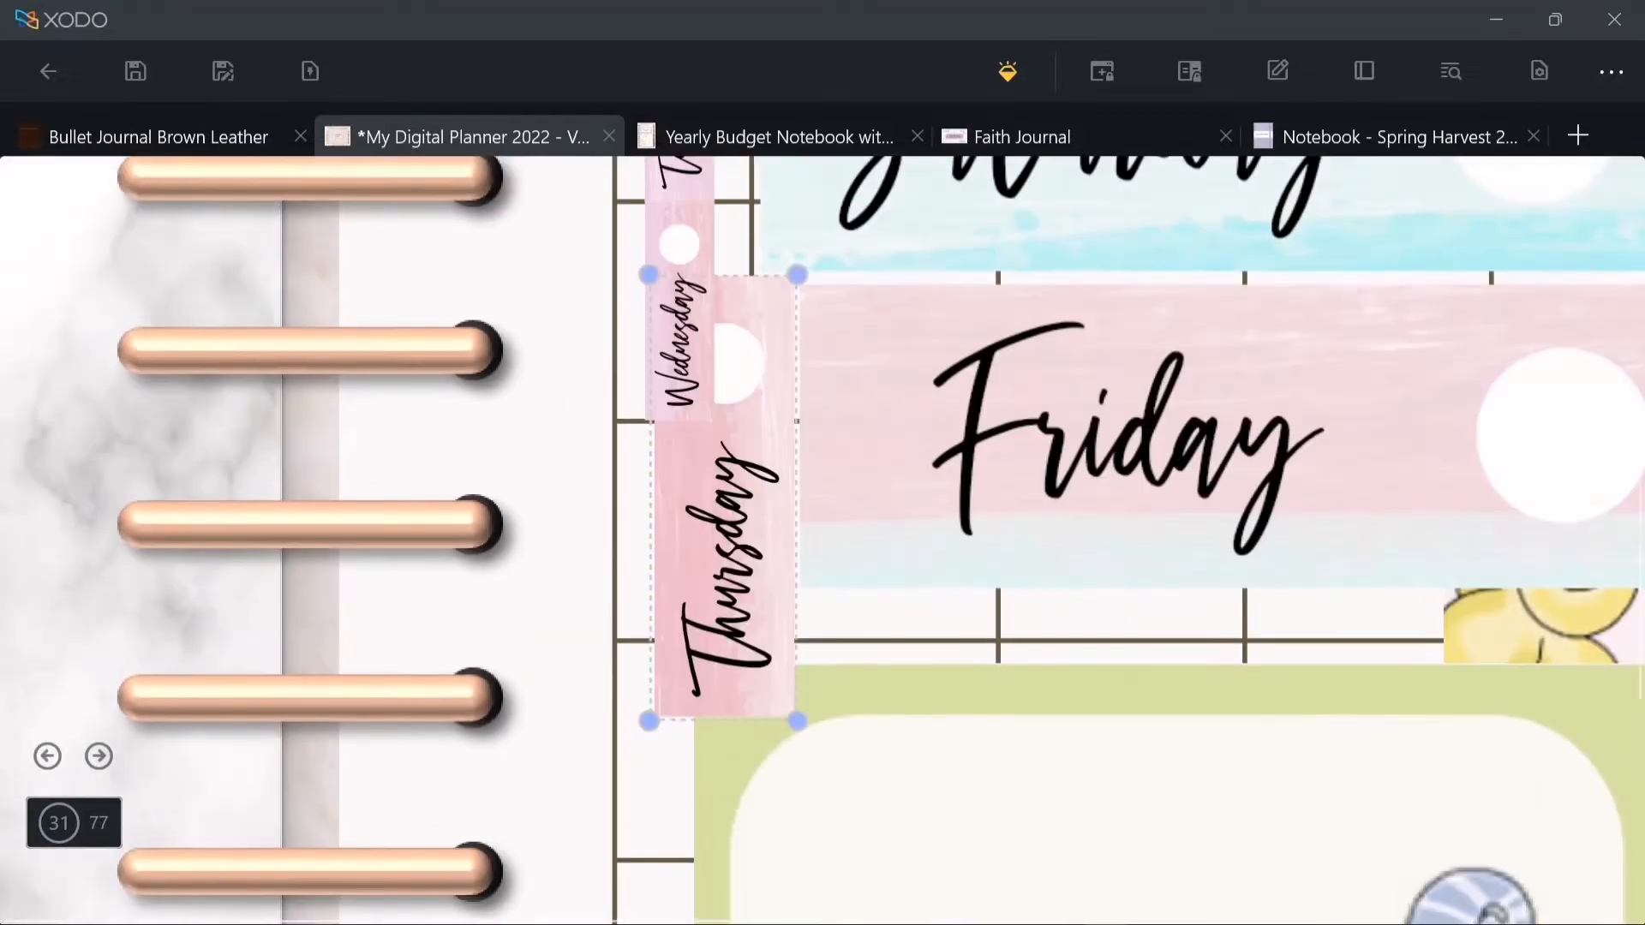
pyautogui.moveTo(736, 693); pyautogui.dragTo(718, 639)
pyautogui.scroll(2, 831, 648)
pyautogui.scroll(5, 605, 257)
pyautogui.moveTo(837, 481)
pyautogui.mouseDown()
pyautogui.moveTo(827, 499)
pyautogui.moveTo(829, 472)
pyautogui.mouseUp()
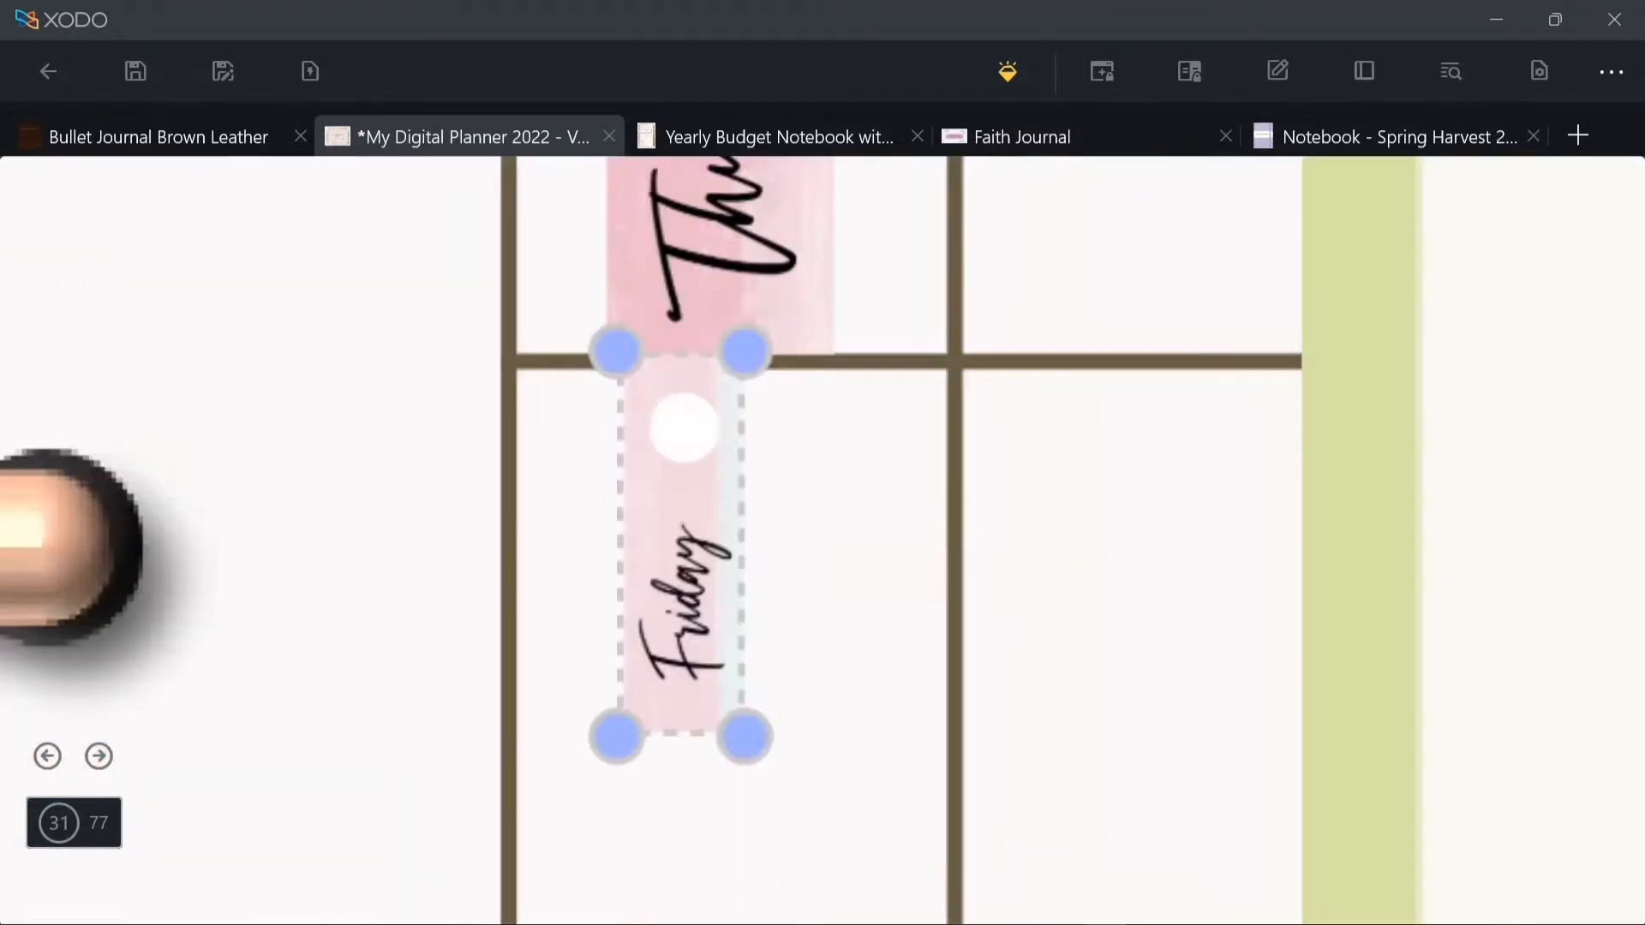
pyautogui.scroll(3, 677, 548)
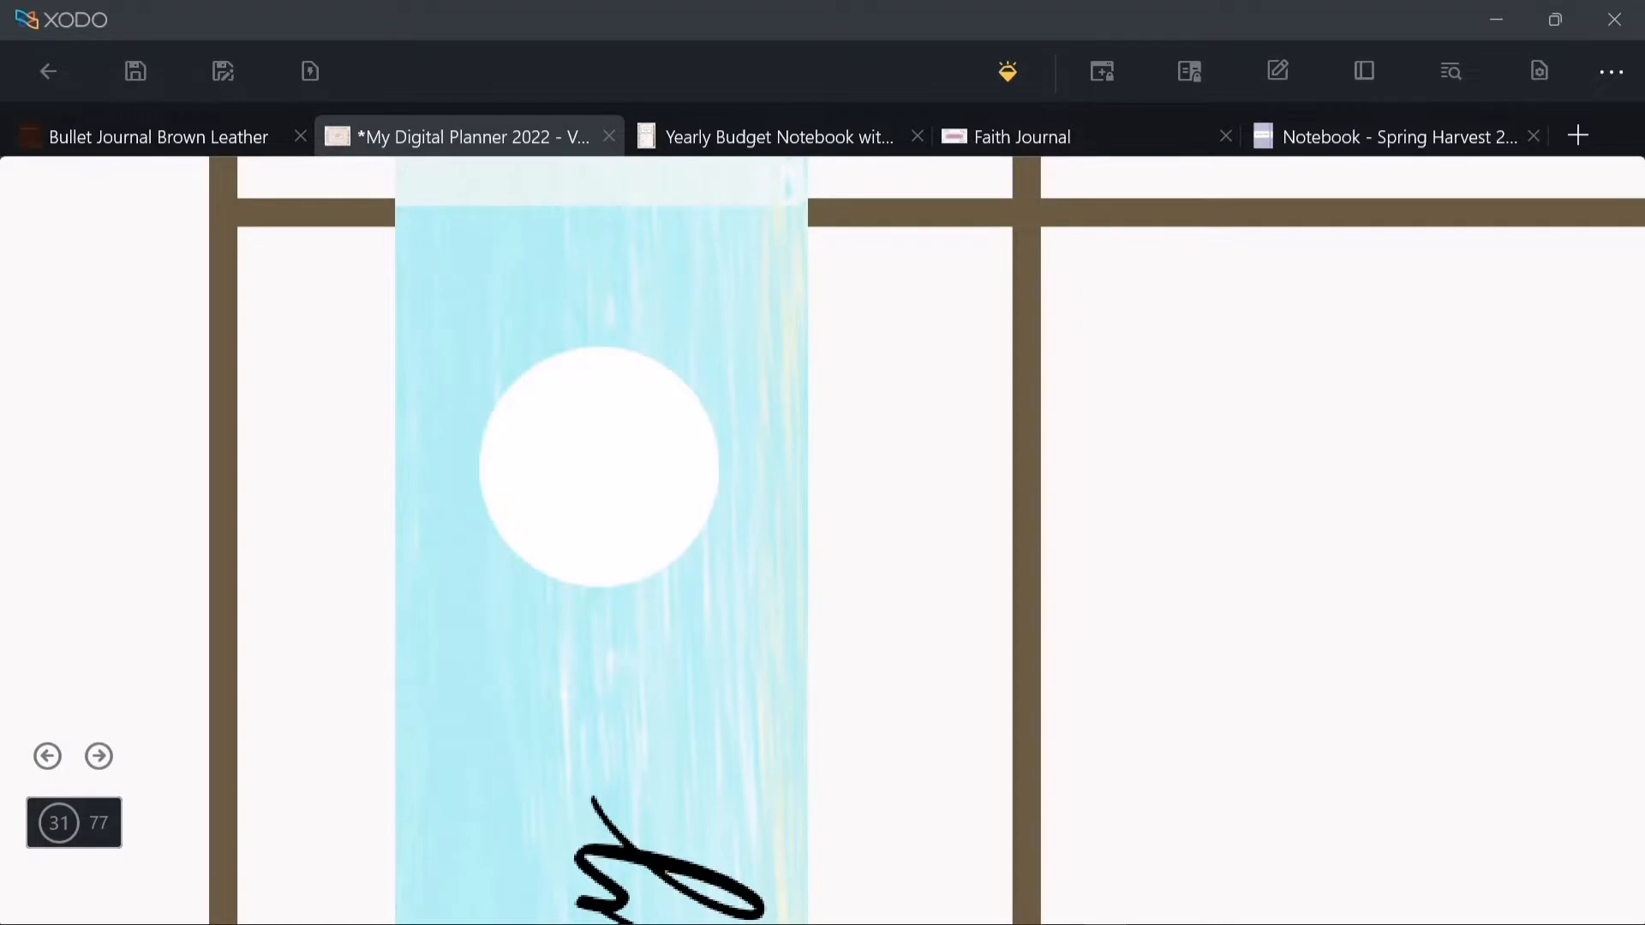
# - Draw a narrow pale aqua rectangle running down the seven weekday rows of the grid
pyautogui.scroll(-1, 821, 539)
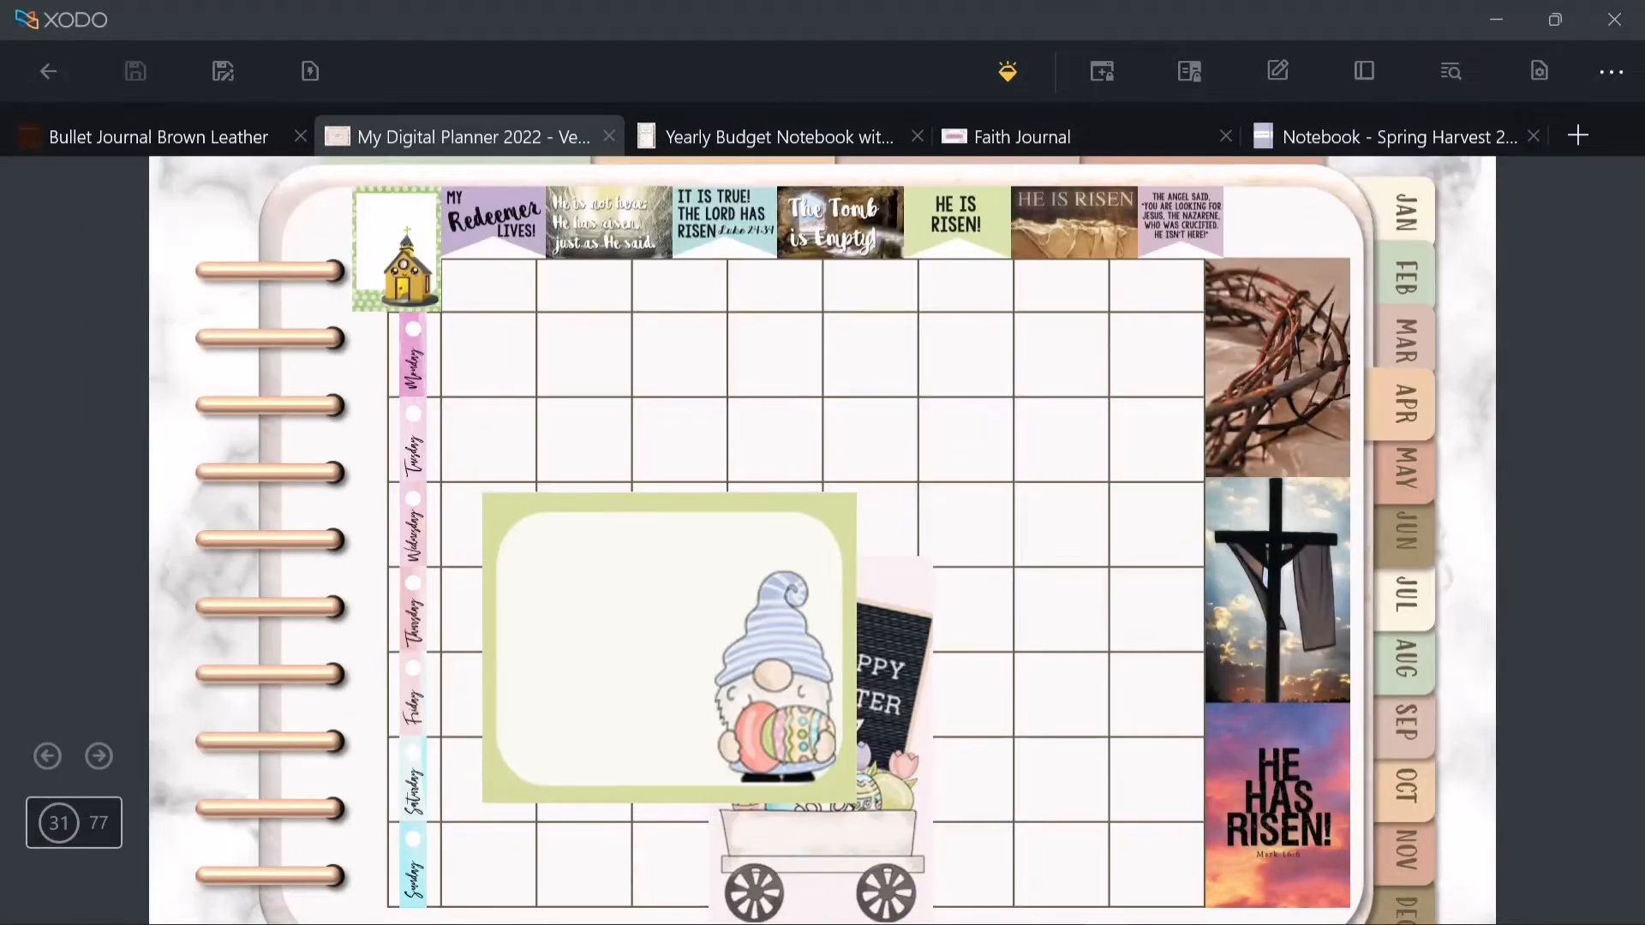
pyautogui.click(1277, 72)
pyautogui.click(981, 71)
pyautogui.click(942, 209)
pyautogui.click(1062, 134)
pyautogui.click(942, 172)
pyautogui.click(898, 134)
pyautogui.click(943, 172)
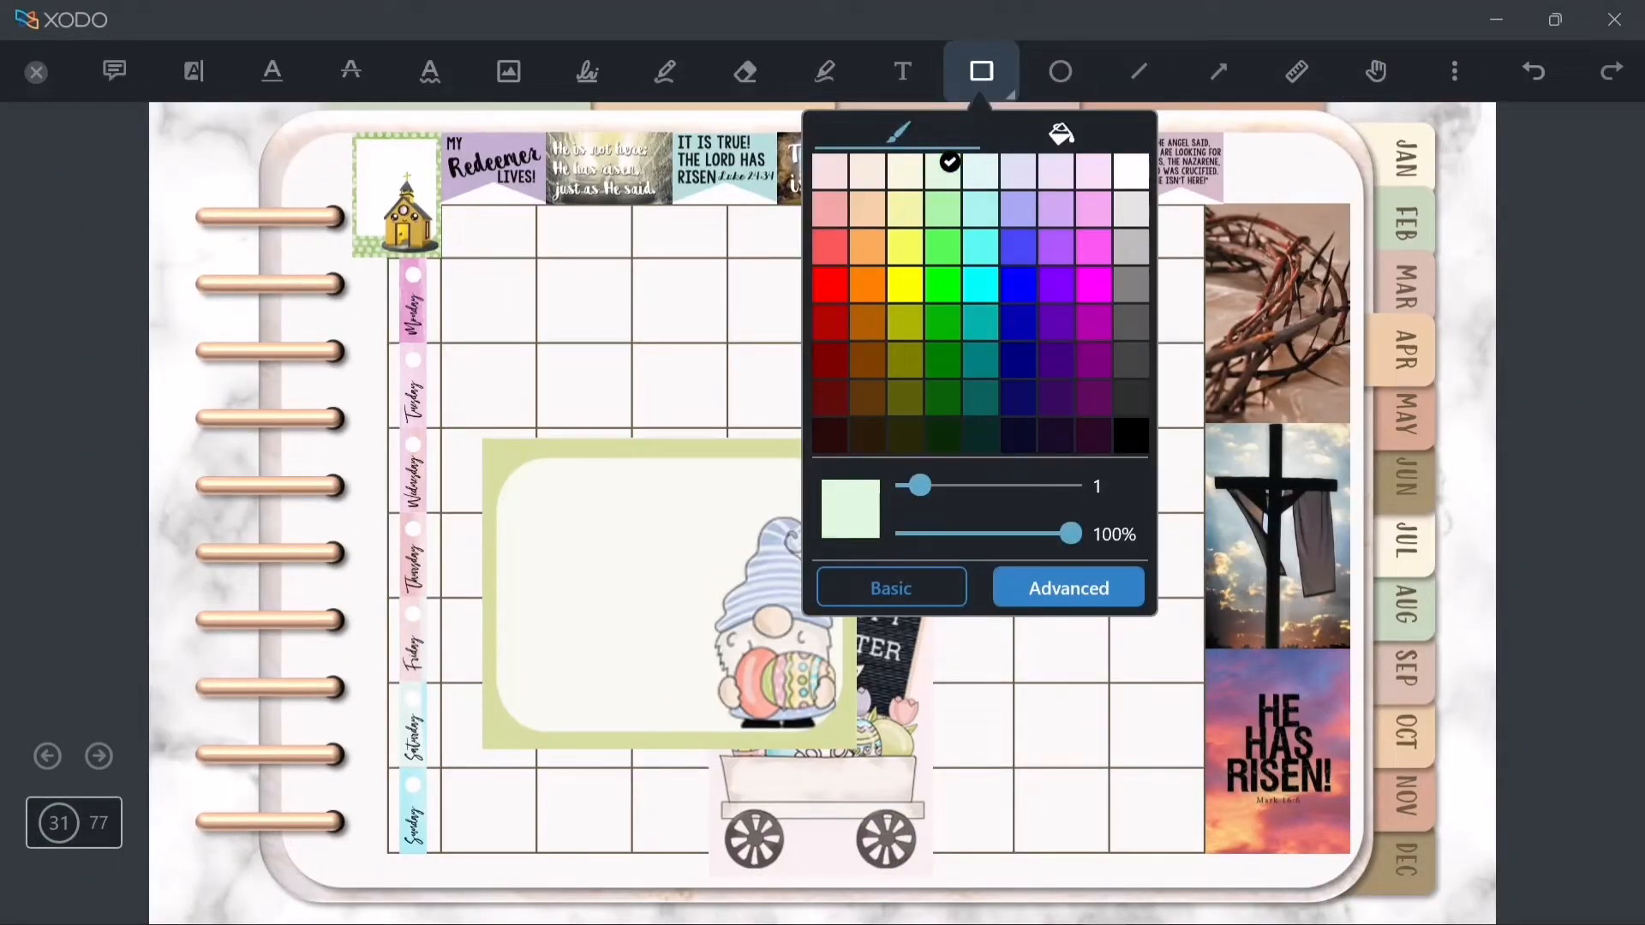
pyautogui.click(981, 172)
pyautogui.click(982, 78)
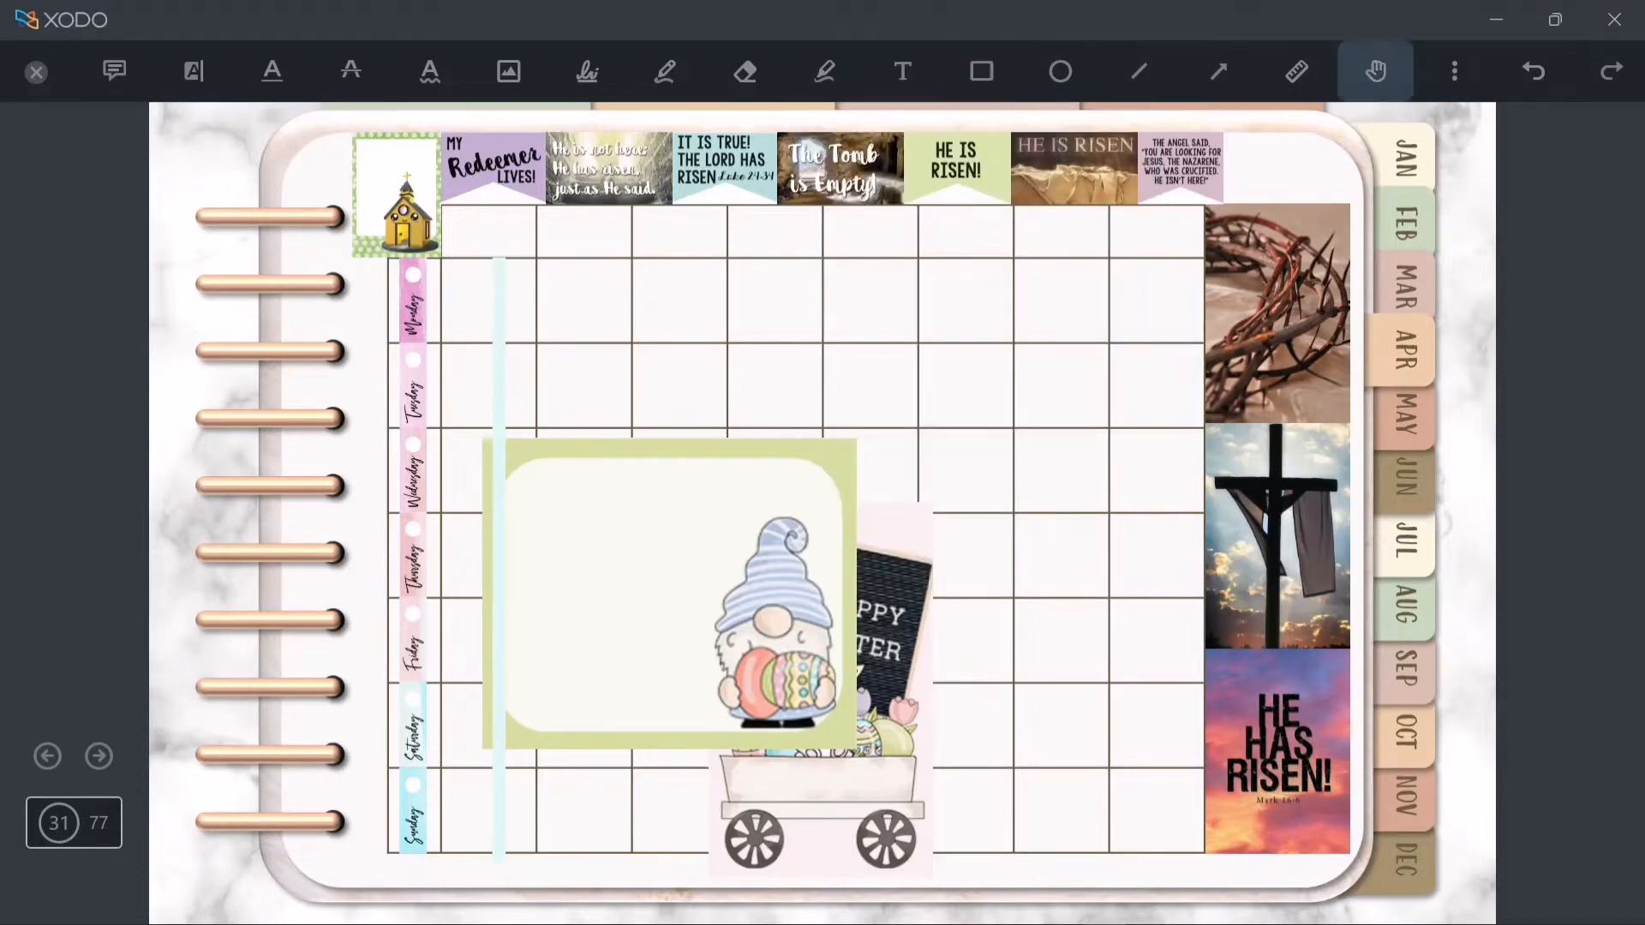
# - Move the pale aqua rectangle against the weekday stickers' right edge and fit its ends to the weekday rows
pyautogui.click(499, 343)
pyautogui.scroll(6, 385, 192)
pyautogui.moveTo(720, 427); pyautogui.dragTo(295, 427)
pyautogui.scroll(-15, 716, 514)
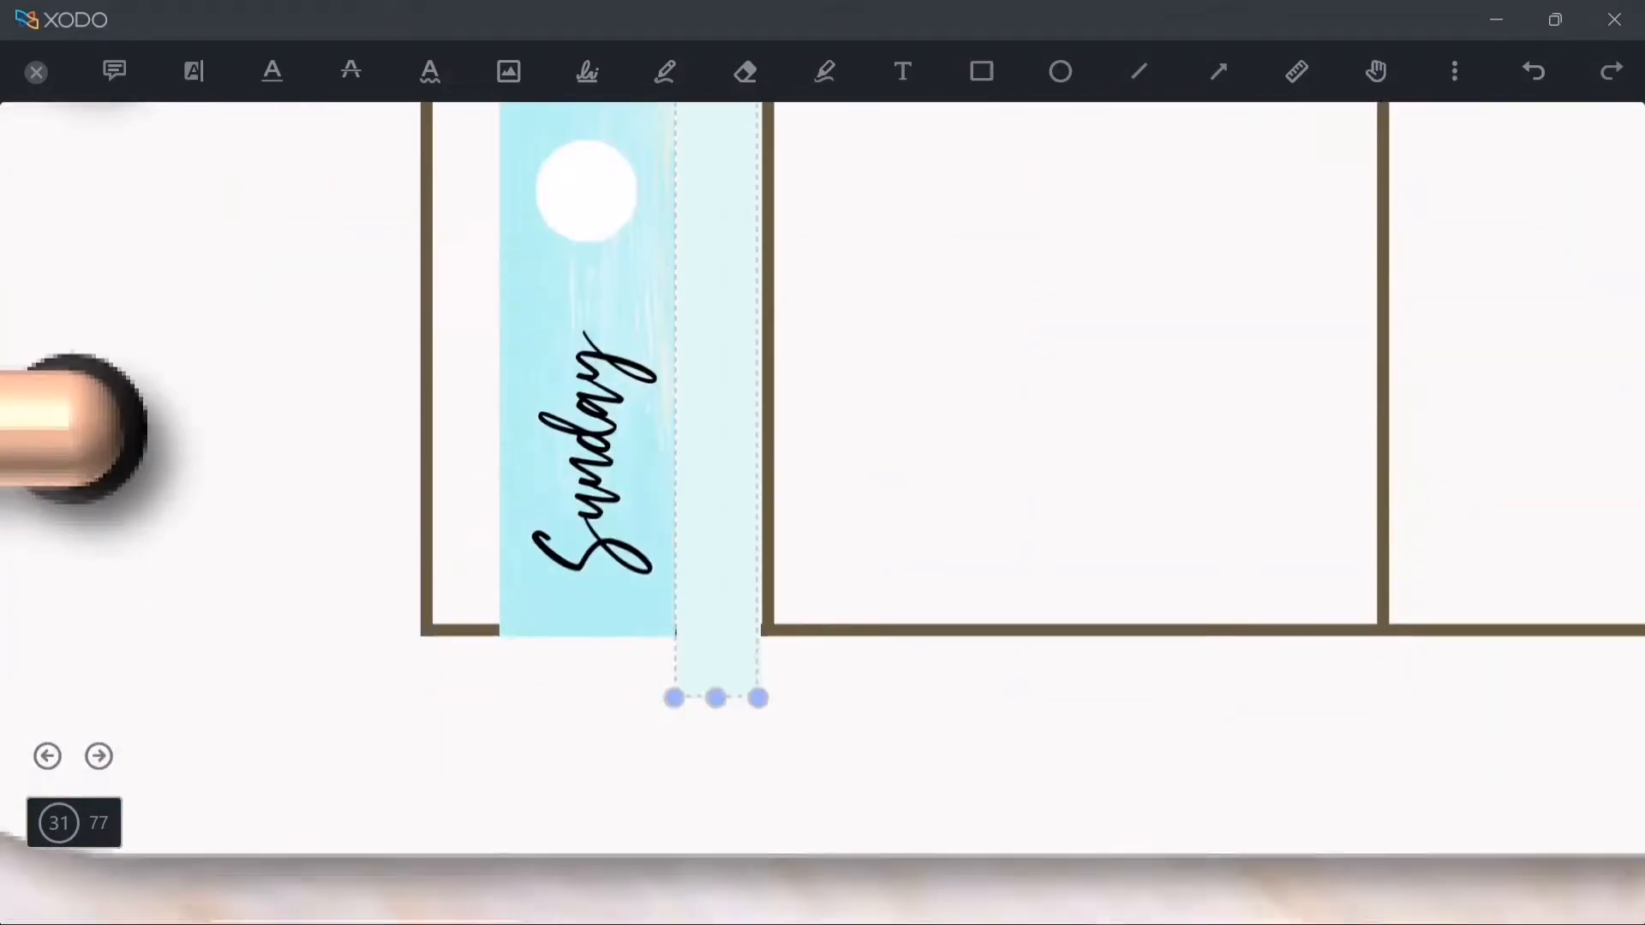
pyautogui.scroll(3, 855, 662)
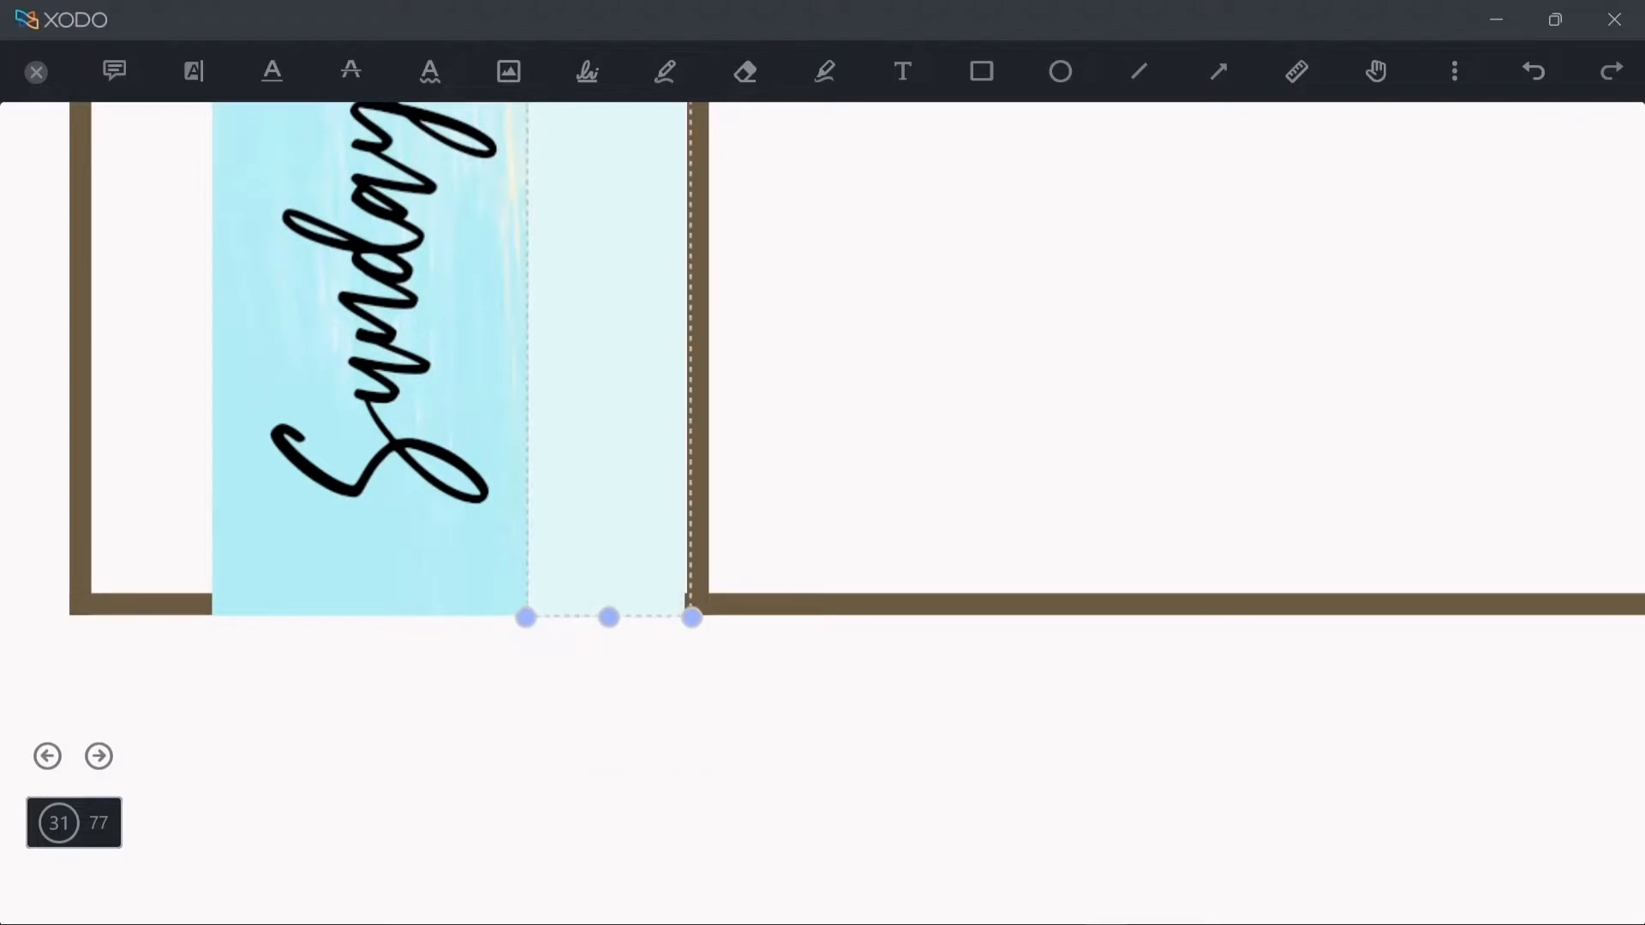
pyautogui.scroll(20, 823, 515)
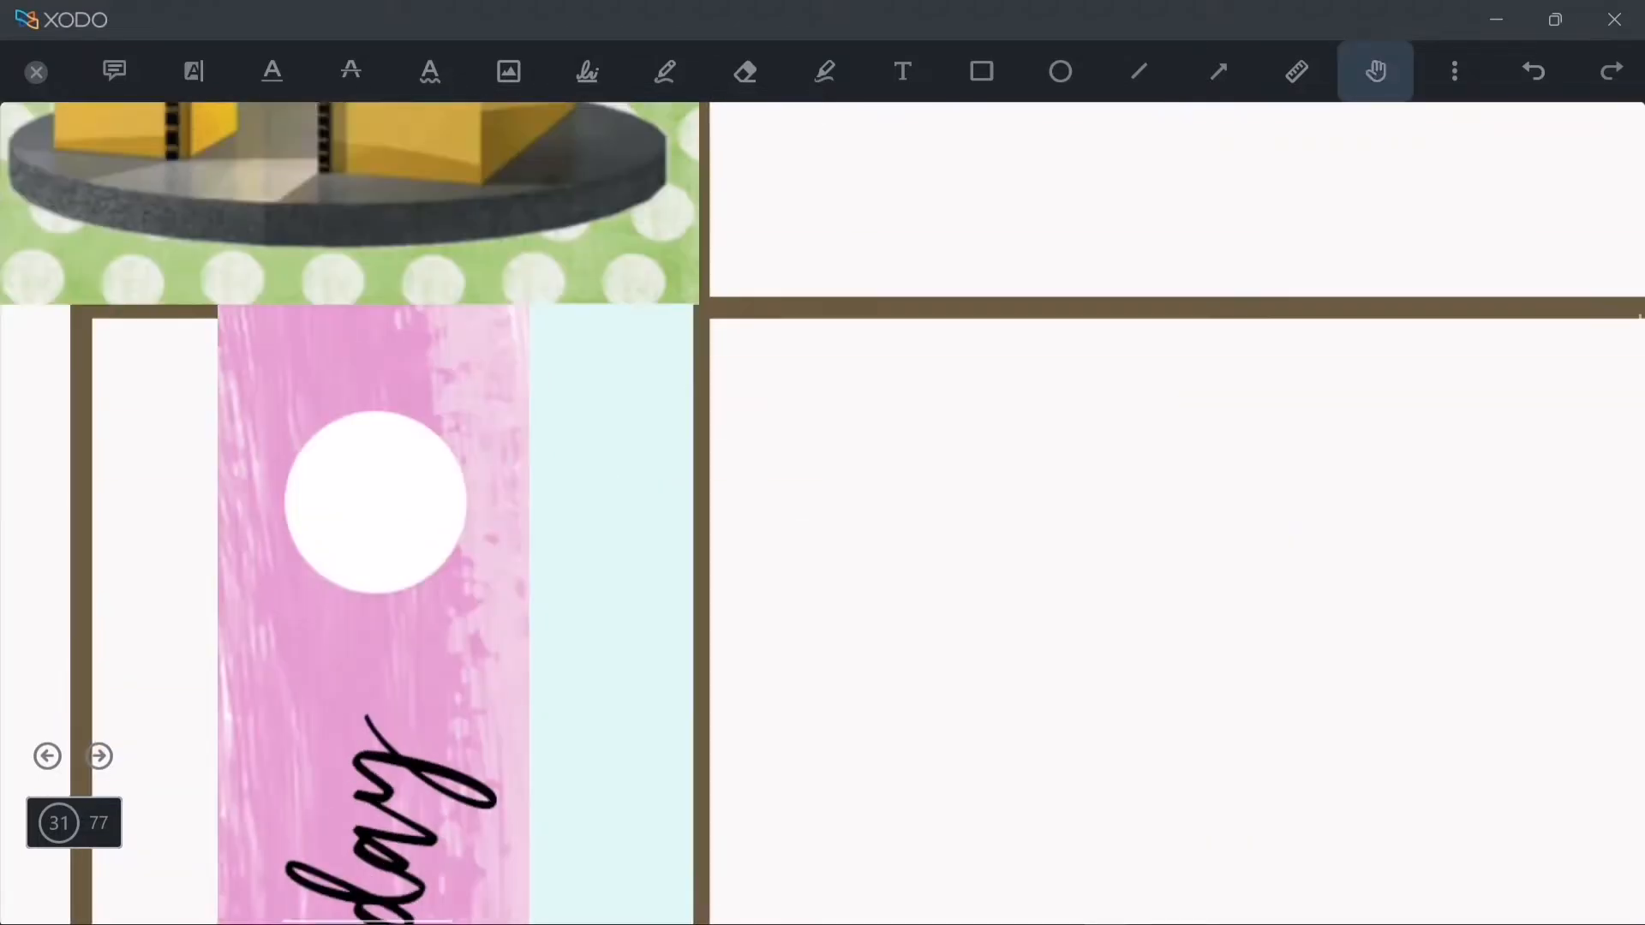
# - Duplicate the pale aqua strip and place the copy along the weekday stickers' left edge, covering the rest of the narrow column
pyautogui.scroll(2, 823, 514)
pyautogui.click(612, 446)
pyautogui.scroll(3, 612, 369)
pyautogui.moveTo(734, 566); pyautogui.dragTo(437, 425)
pyautogui.scroll(-10, 491, 326)
pyautogui.rightClick(621, 458)
pyautogui.click(660, 768)
pyautogui.scroll(5, 497, 818)
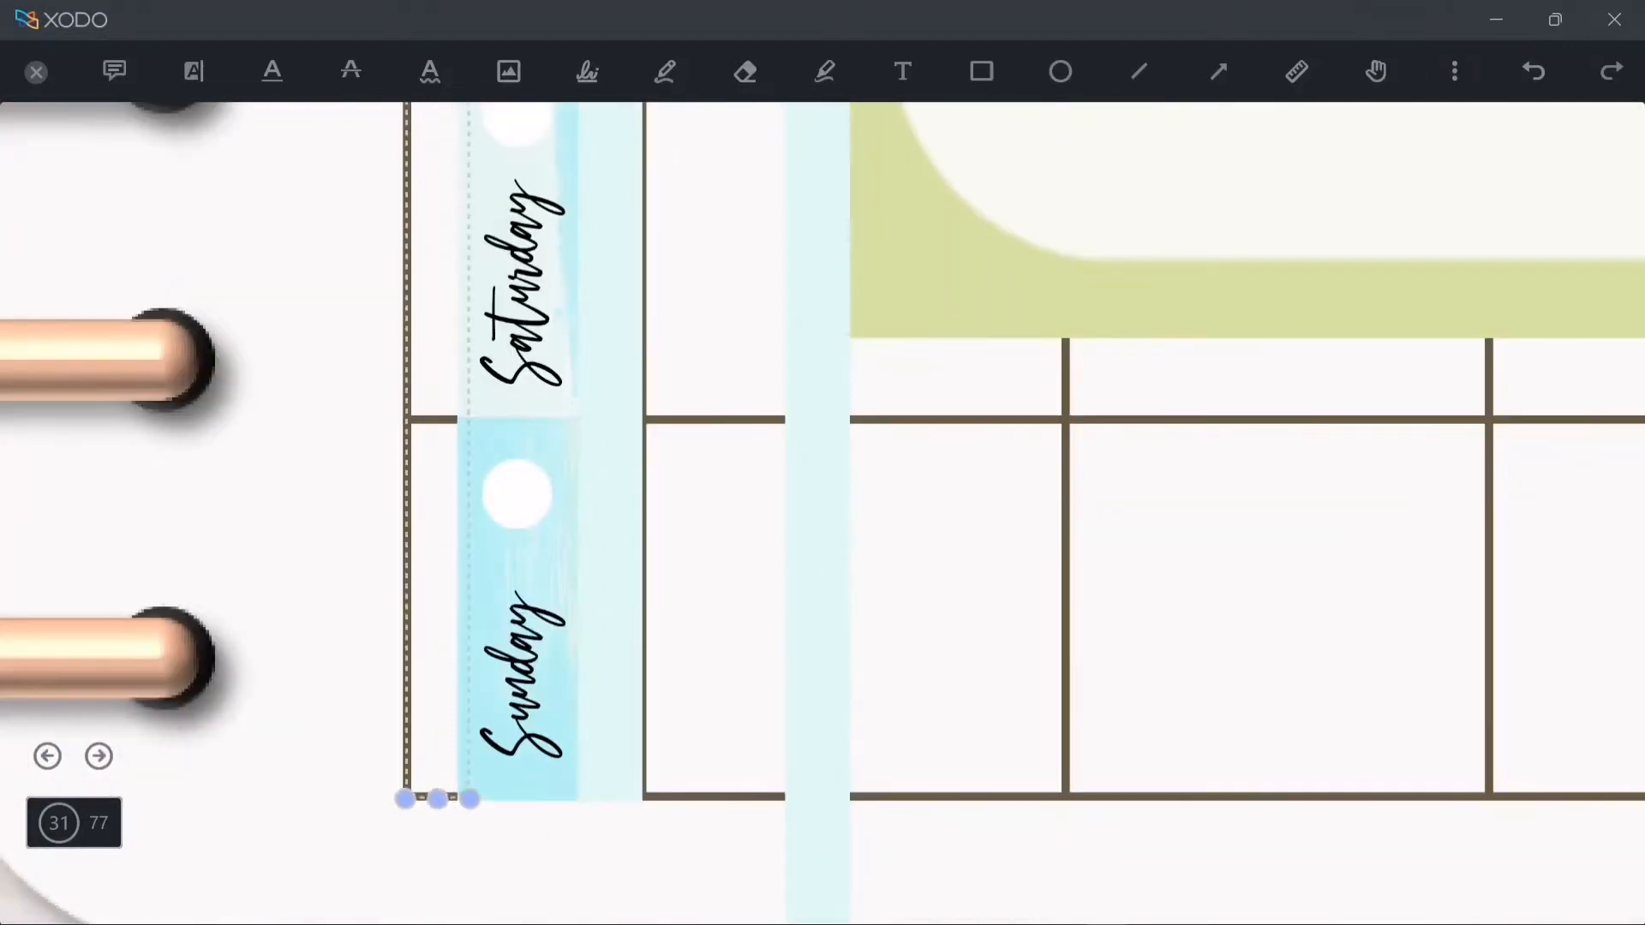
pyautogui.scroll(3, 497, 599)
pyautogui.scroll(1, 549, 599)
pyautogui.press('Escape')
pyautogui.scroll(20, 823, 514)
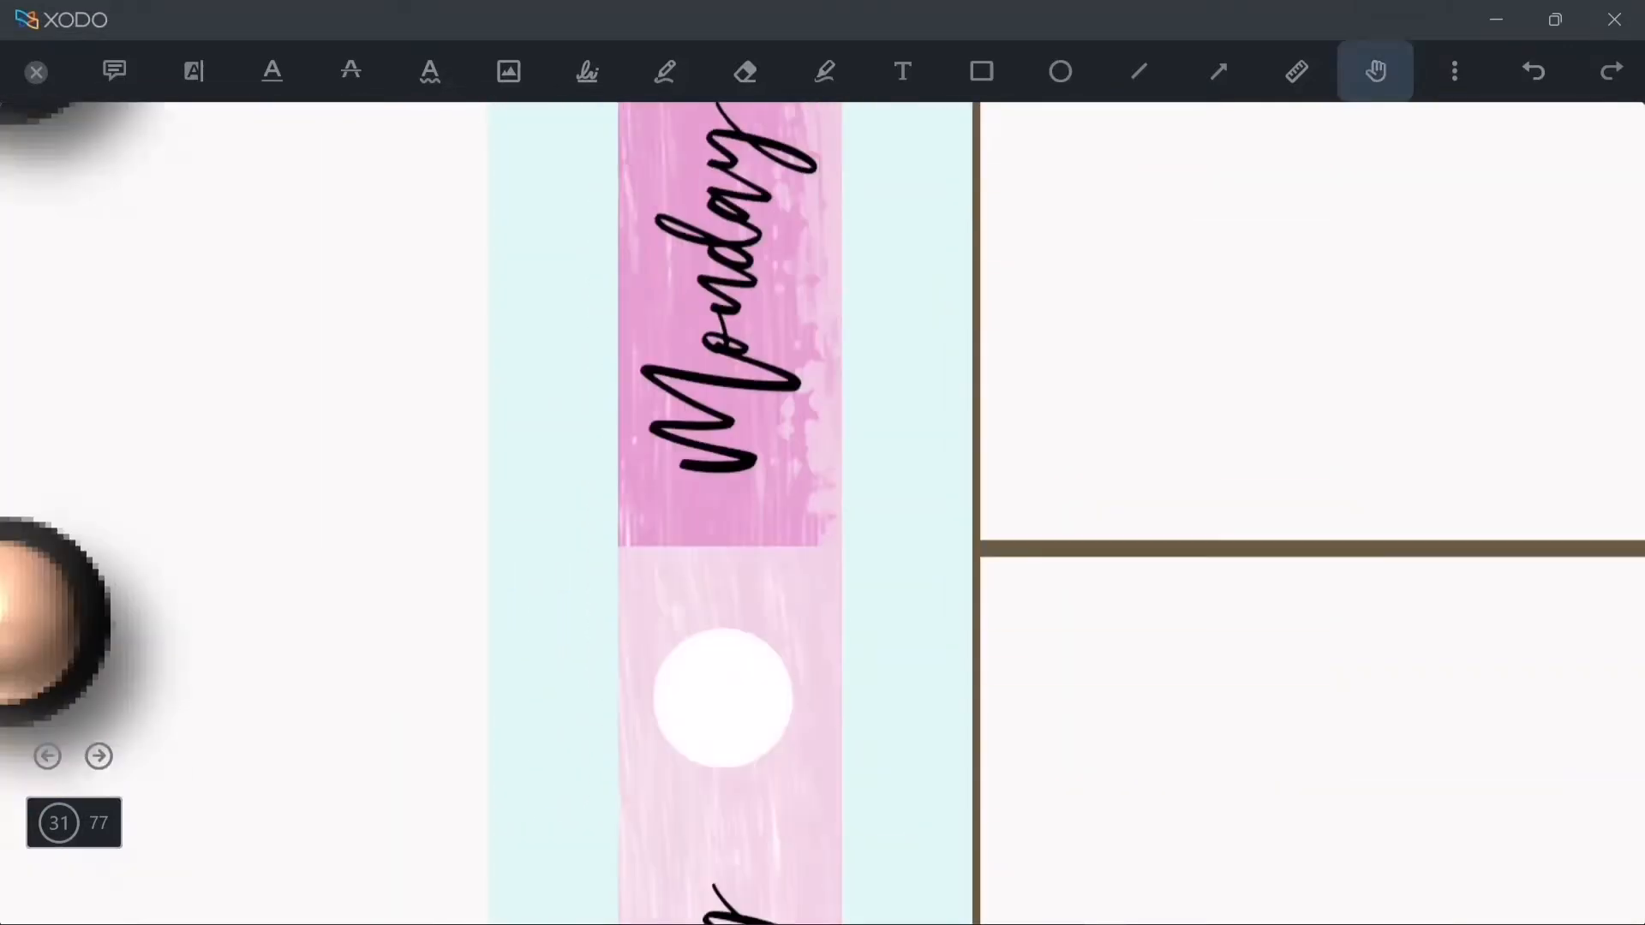
pyautogui.scroll(-6, 822, 515)
pyautogui.scroll(-5, 823, 514)
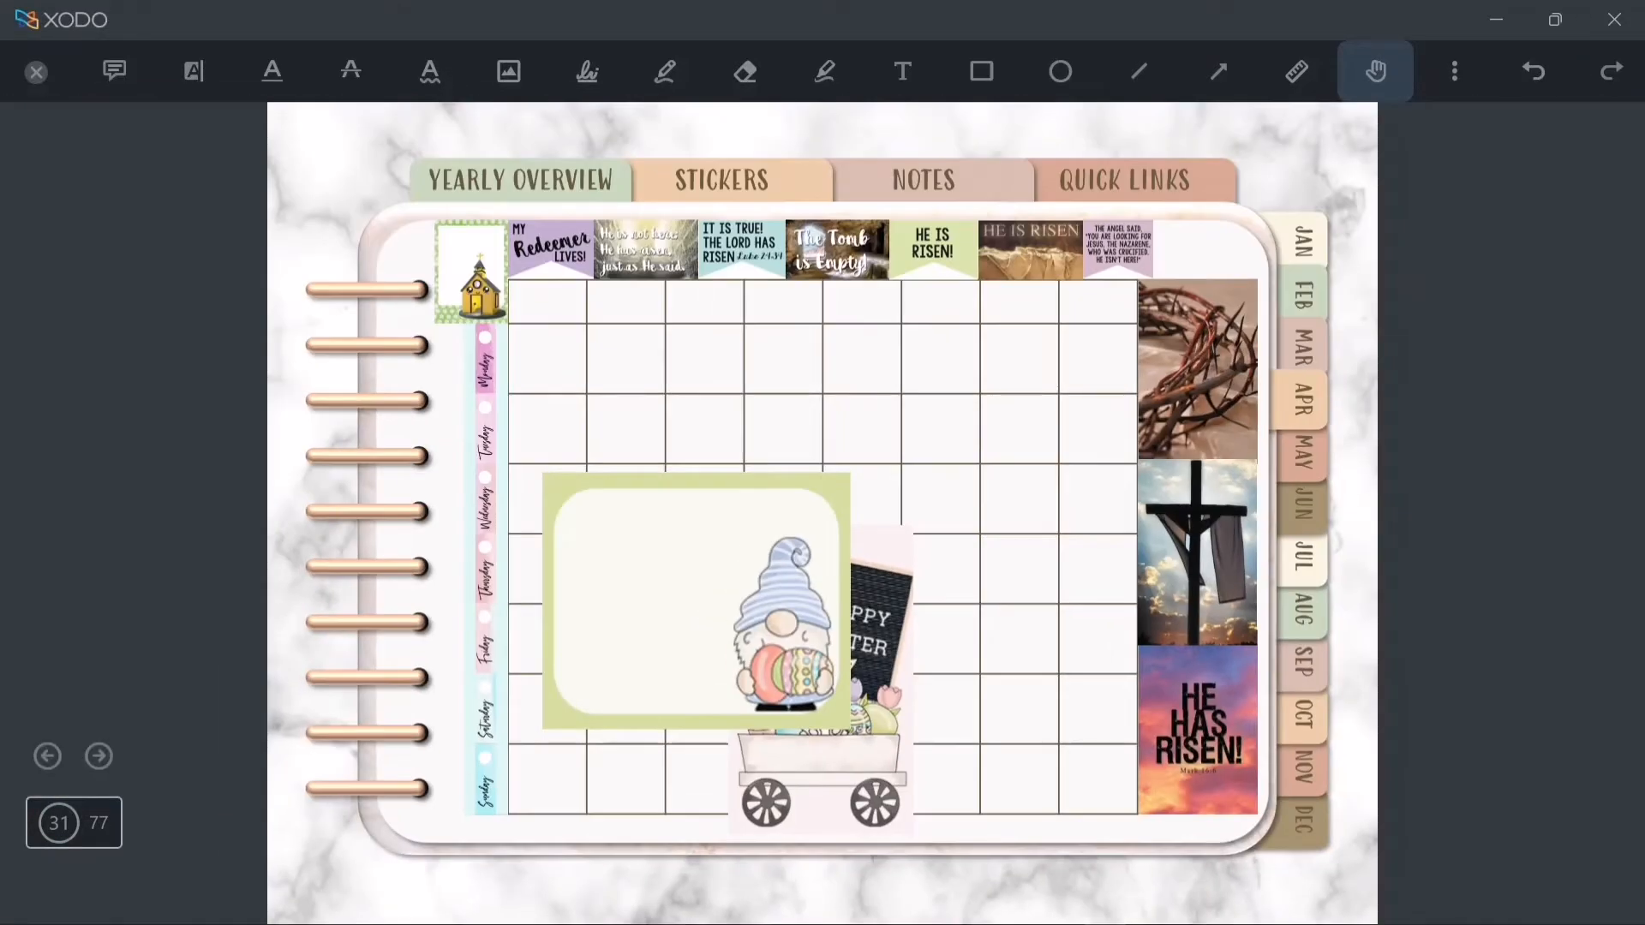
# - Add a pale aqua rectangle across the grid's narrow top row and stretch it to the row's edges
pyautogui.scroll(10, 1133, 295)
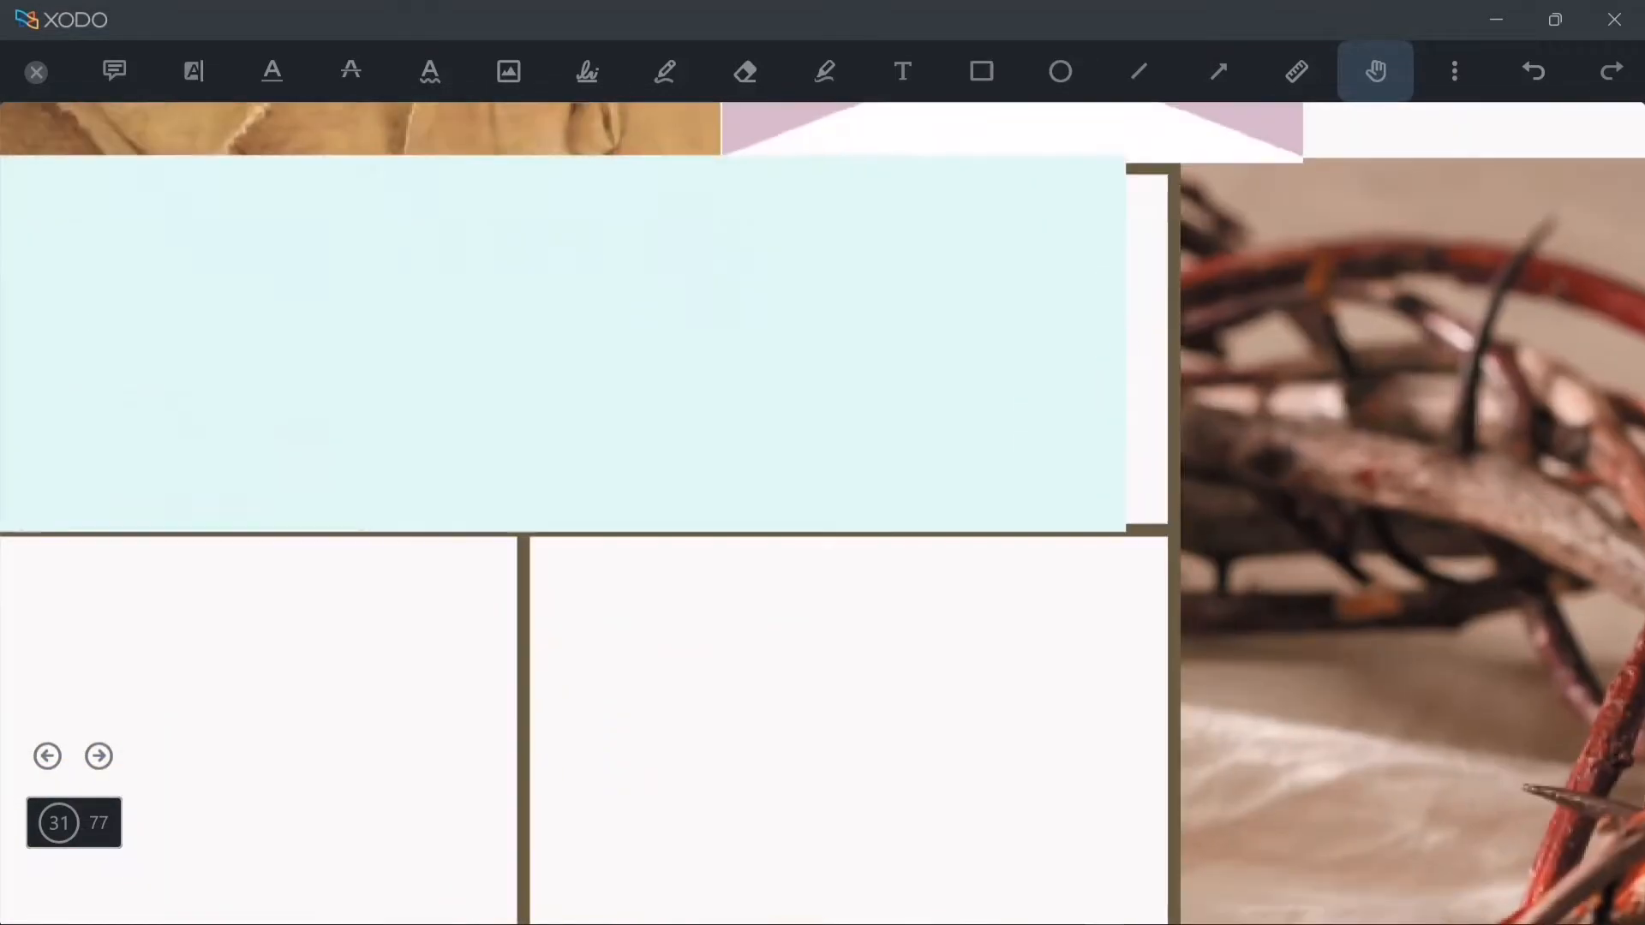
pyautogui.hscroll(-8, 822, 514)
pyautogui.click(609, 343)
pyautogui.hscroll(-5, 609, 343)
pyautogui.moveTo(609, 156)
pyautogui.mouseDown()
pyautogui.moveTo(609, 201)
pyautogui.moveTo(609, 161)
pyautogui.mouseUp()
pyautogui.moveTo(609, 532); pyautogui.dragTo(609, 536)
pyautogui.hscroll(-11, 609, 536)
pyautogui.hscroll(-10, 823, 514)
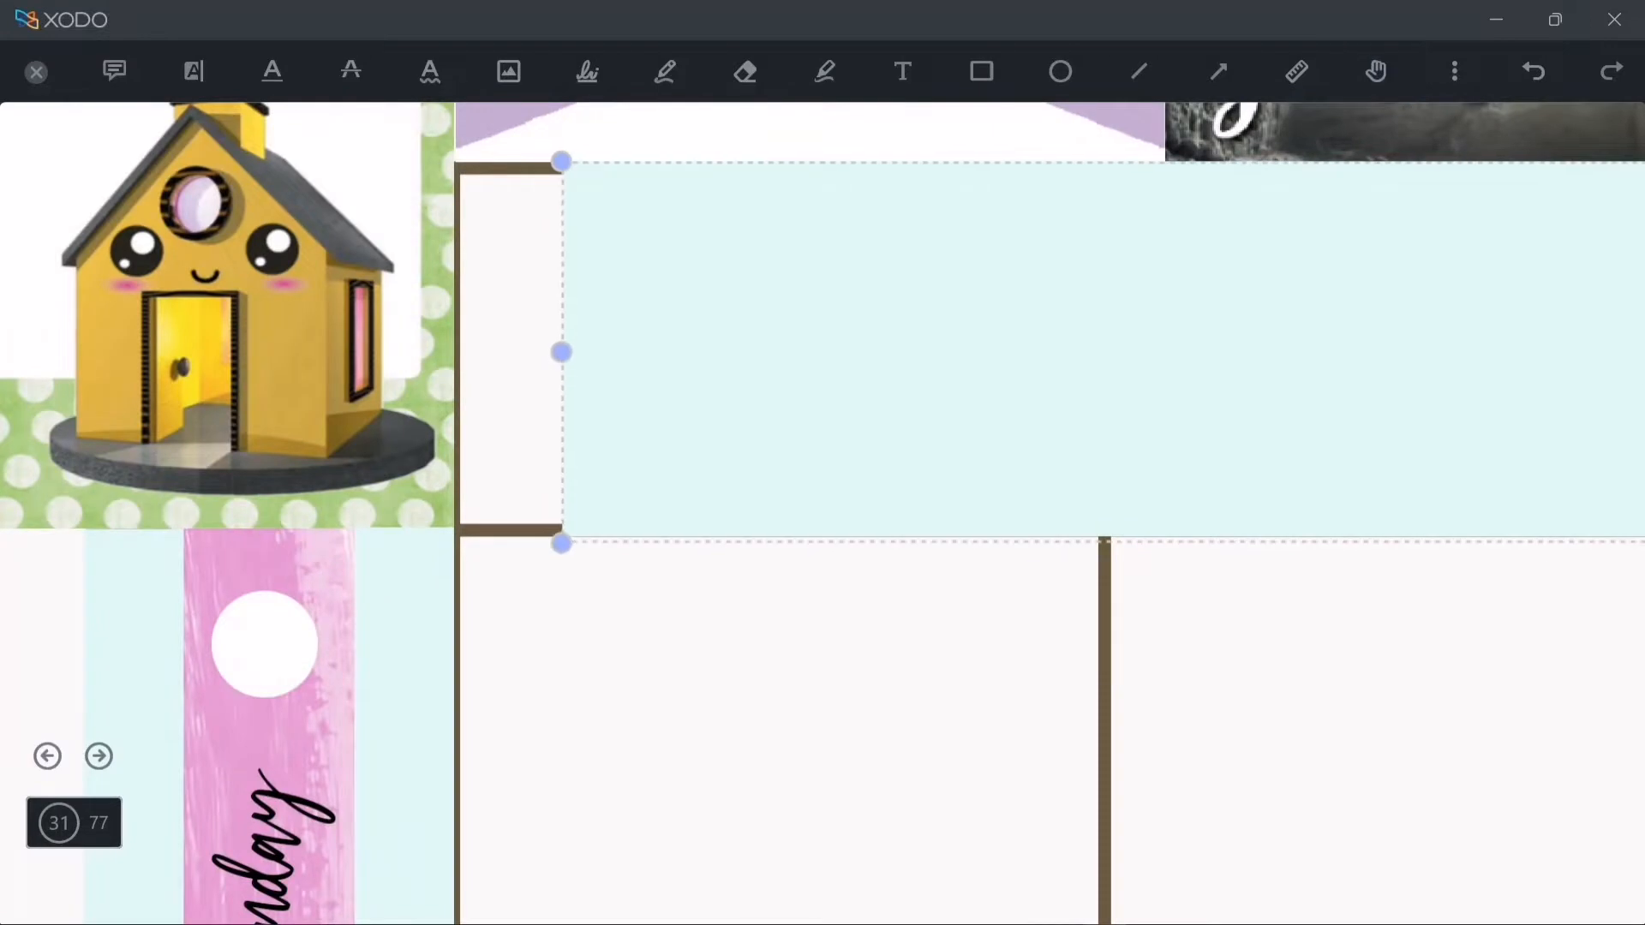
pyautogui.moveTo(493, 349); pyautogui.dragTo(455, 350)
pyautogui.click(780, 728)
pyautogui.scroll(-5, 823, 514)
pyautogui.scroll(-10, 823, 514)
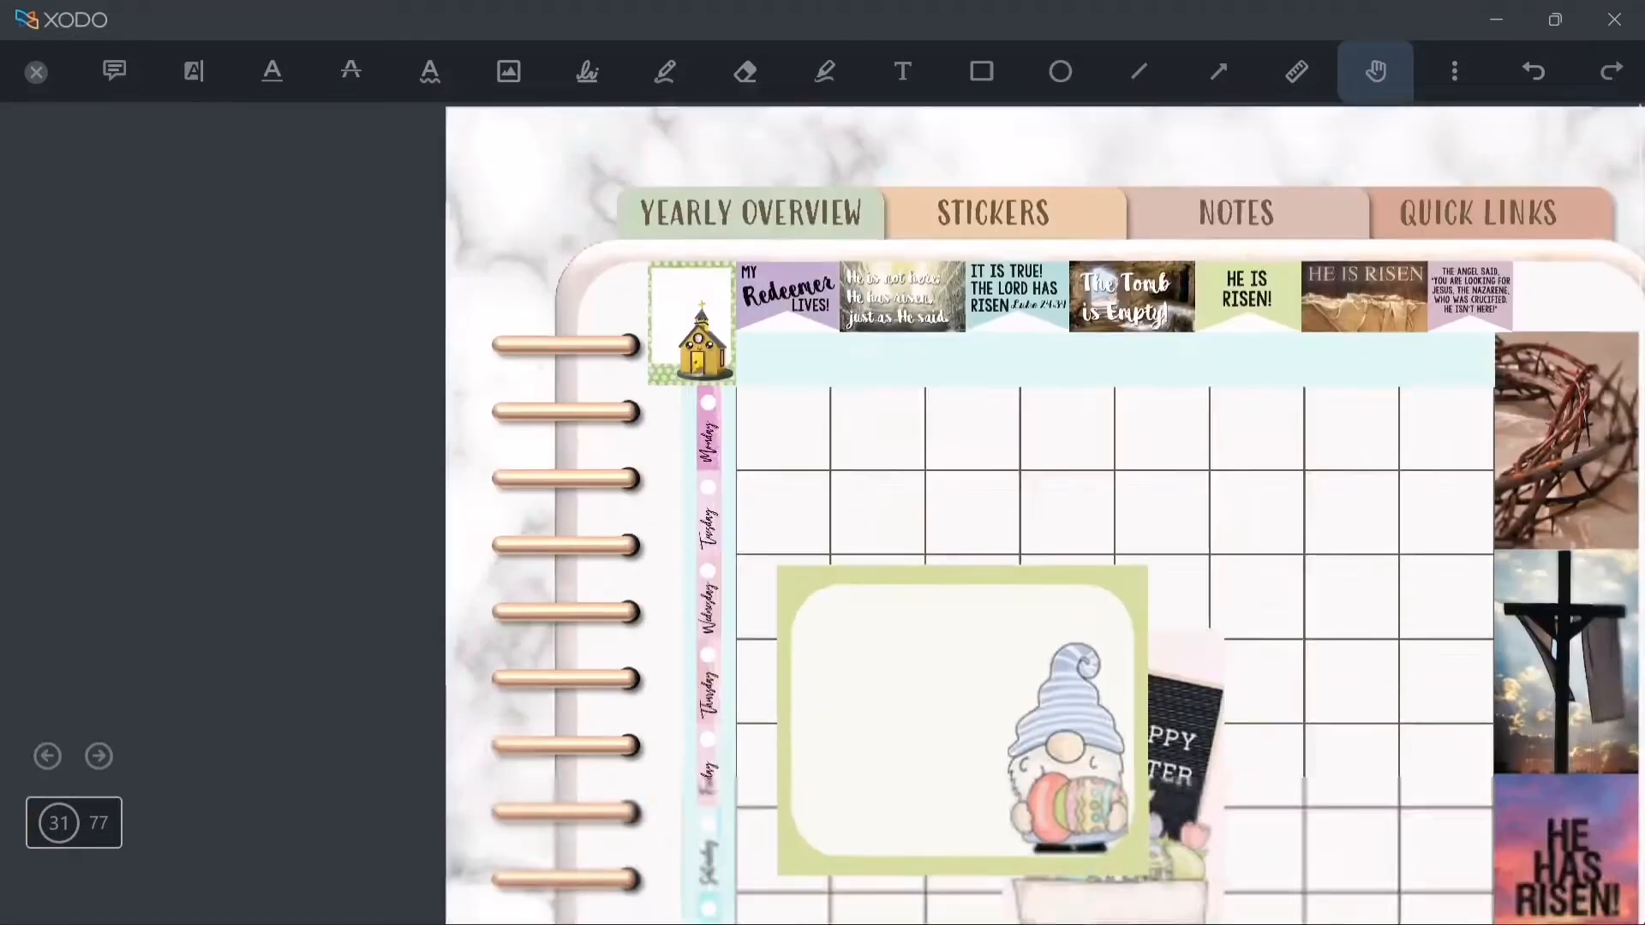
# - Adjust the lower edge of the top aqua bar to sit exactly on the upper side of the gridline beneath it
pyautogui.scroll(8, 1543, 338)
pyautogui.scroll(5, 1237, 375)
pyautogui.click(1148, 514)
pyautogui.moveTo(1348, 712); pyautogui.dragTo(1337, 694)
pyautogui.click(1150, 814)
pyautogui.hscroll(-10, 823, 514)
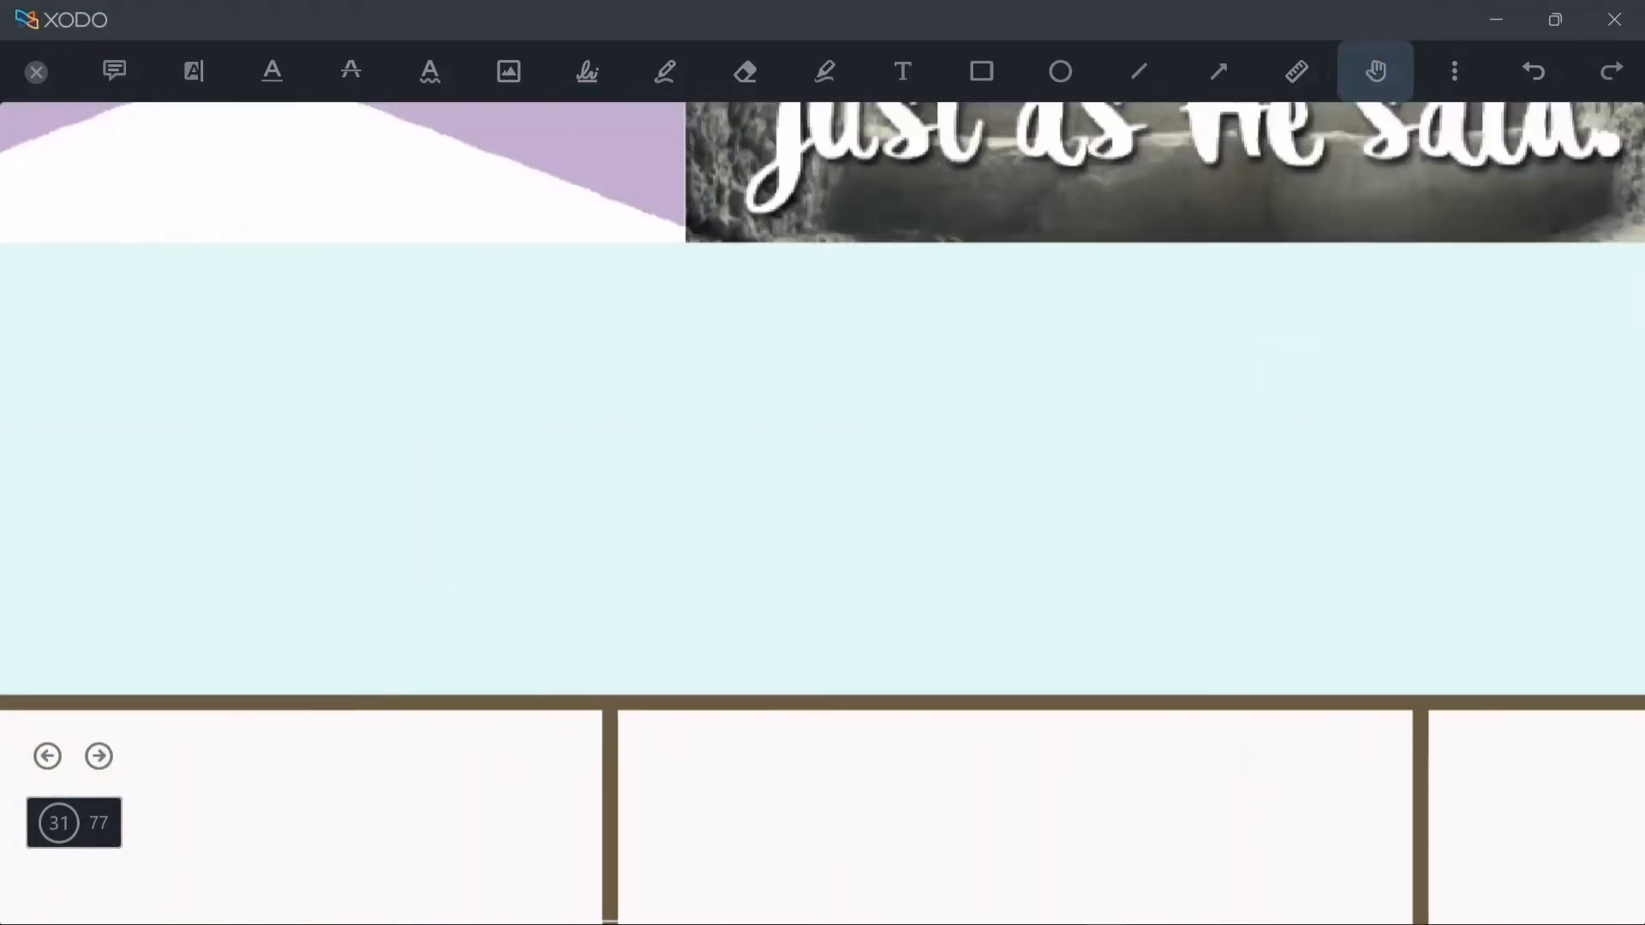
pyautogui.scroll(-3, 823, 514)
pyautogui.scroll(-5, 822, 514)
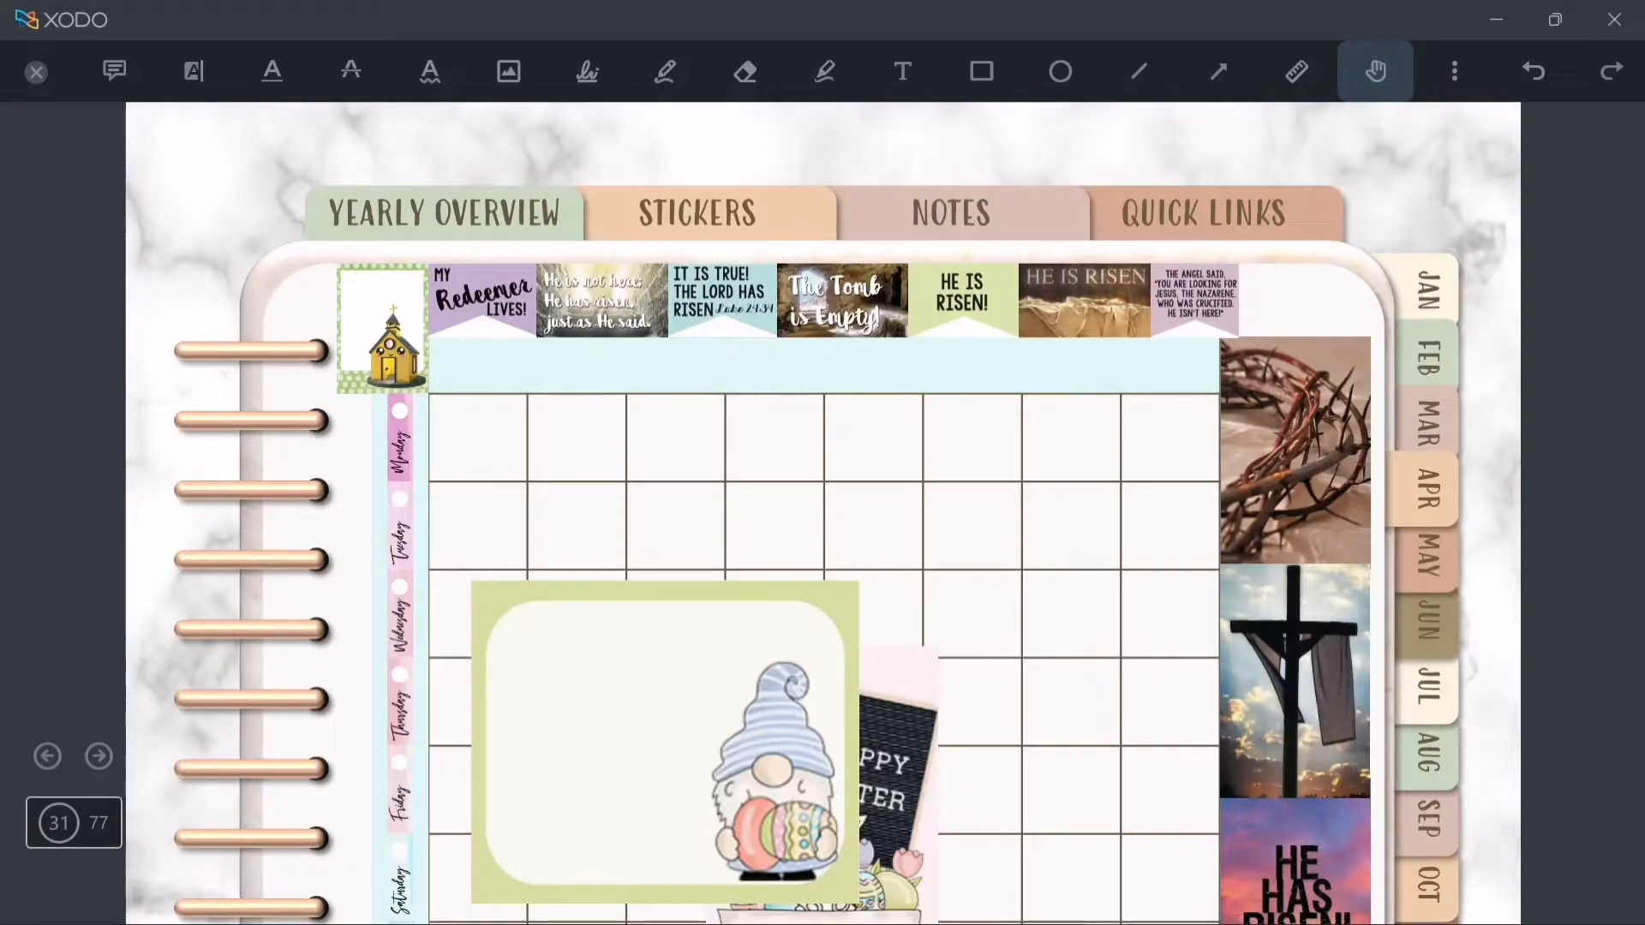
# - Insert the Easter Sunday flag sticker from the OCCASIONS > Easter folder
pyautogui.scroll(-3, 823, 515)
pyautogui.rightClick(899, 339)
pyautogui.click(985, 515)
pyautogui.click(390, 85)
pyautogui.doubleClick(638, 531)
pyautogui.doubleClick(307, 287)
pyautogui.click(965, 409)
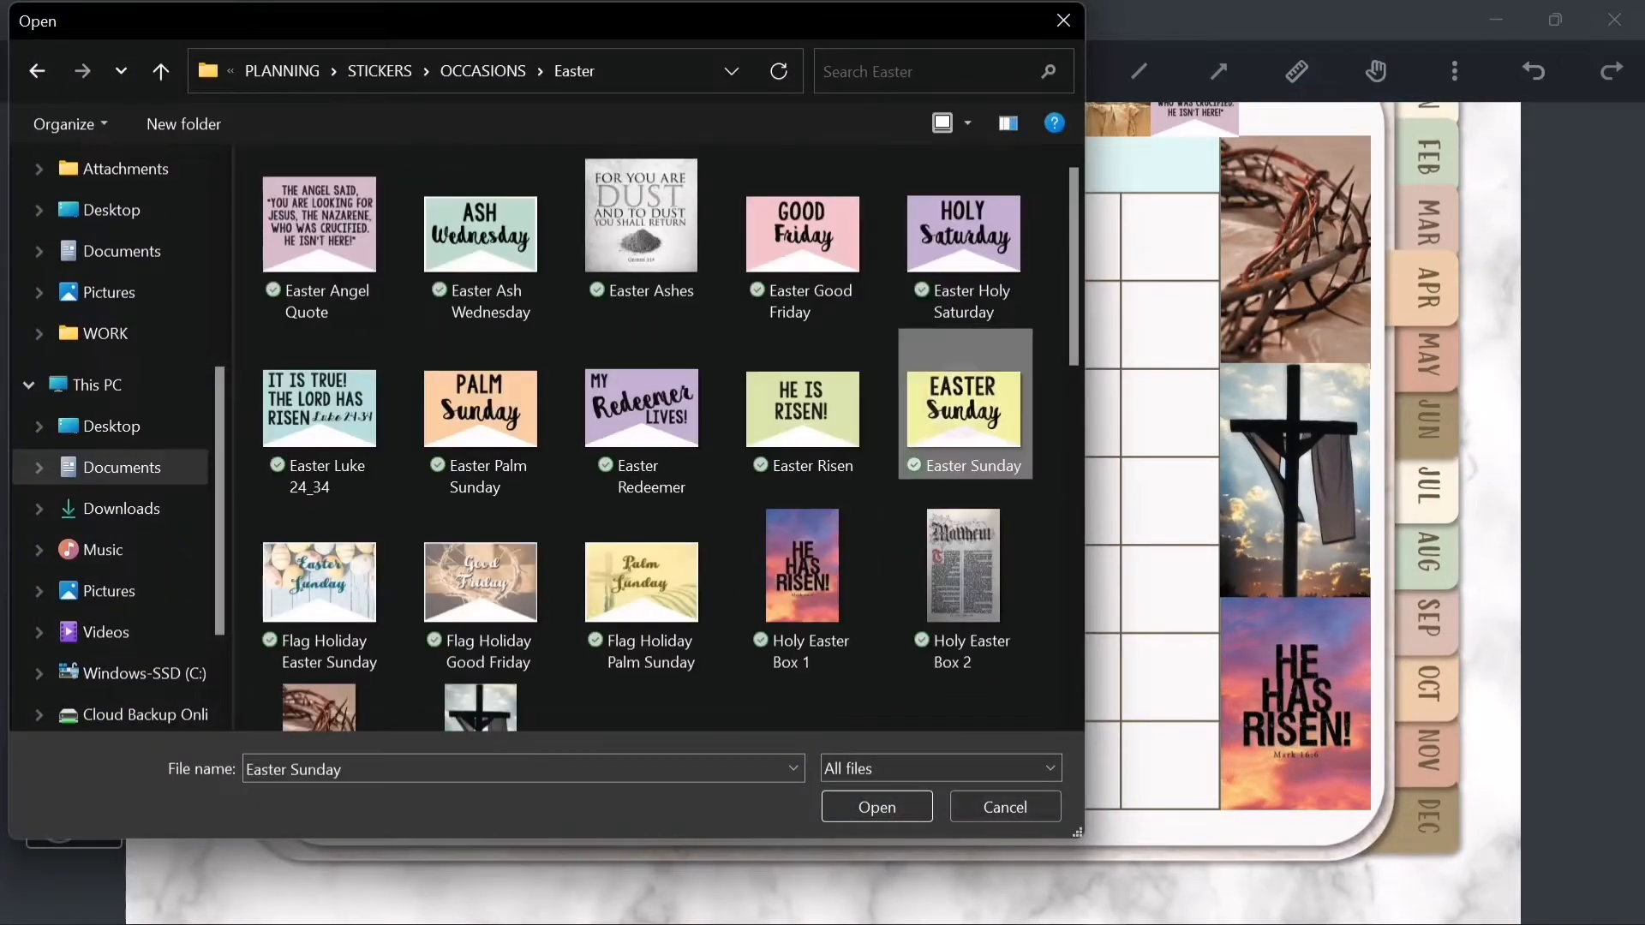
pyautogui.click(877, 807)
# - Insert the Easter Good Friday and Easter Holy Saturday flag stickers from the same folder
pyautogui.rightClick(651, 821)
pyautogui.click(763, 561)
pyautogui.click(802, 235)
pyautogui.click(877, 807)
pyautogui.rightClick(1031, 460)
pyautogui.click(1143, 202)
pyautogui.click(965, 236)
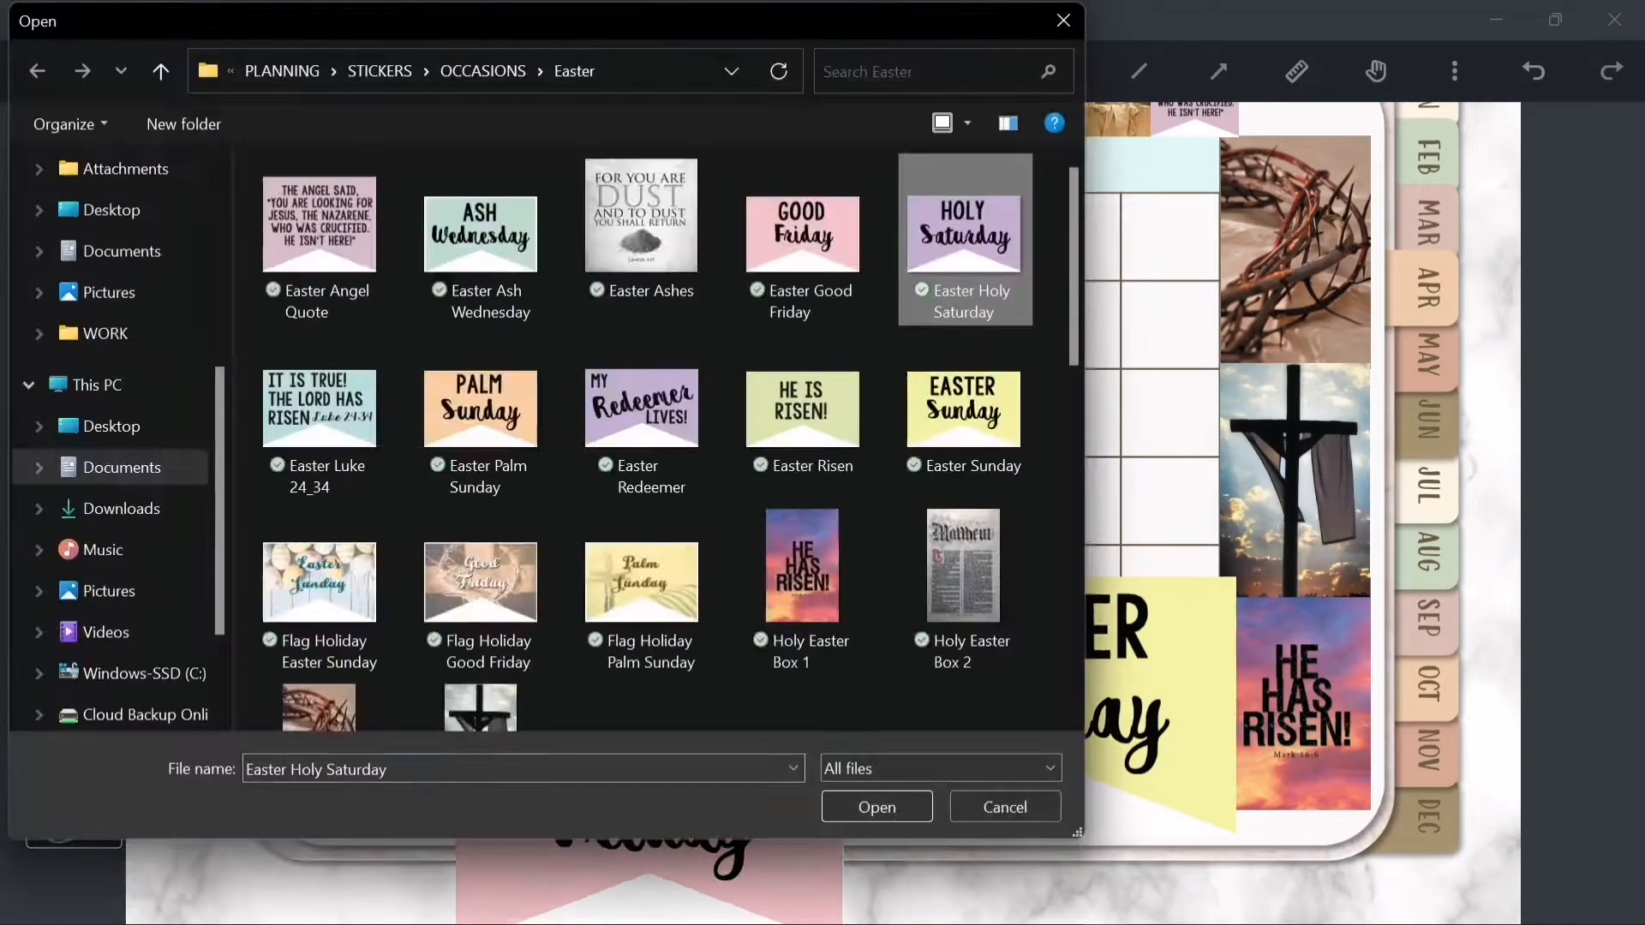
pyautogui.click(877, 808)
# - Shrink the Holy Saturday, Easter Sunday and Good Friday stickers and gather them near the grid's last columns
pyautogui.moveTo(837, 356); pyautogui.dragTo(1079, 517)
pyautogui.click(1044, 728)
pyautogui.moveTo(851, 576); pyautogui.dragTo(1101, 744)
pyautogui.click(651, 821)
pyautogui.moveTo(456, 689); pyautogui.dragTo(700, 855)
pyautogui.moveTo(771, 896); pyautogui.dragTo(1052, 729)
pyautogui.scroll(5, 1371, 771)
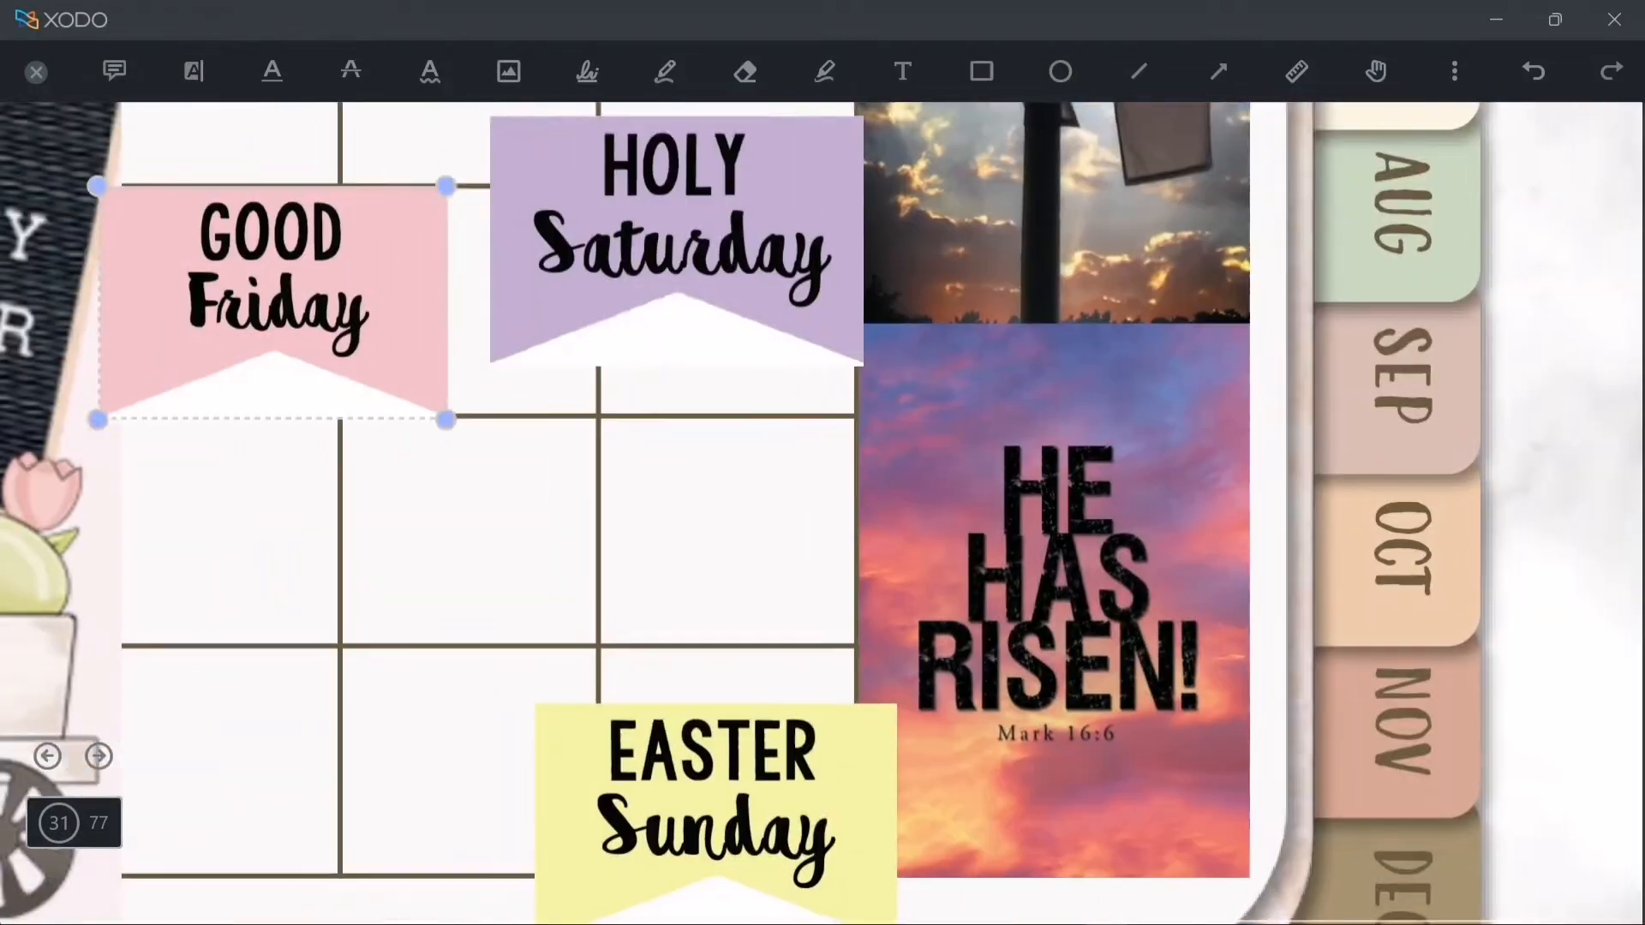
# - Move the Easter Sunday sticker into the last column's bottom cell and fit it to the cell's width
pyautogui.scroll(4, 725, 801)
pyautogui.click(725, 801)
pyautogui.moveTo(725, 801); pyautogui.dragTo(641, 687)
pyautogui.scroll(-3, 640, 686)
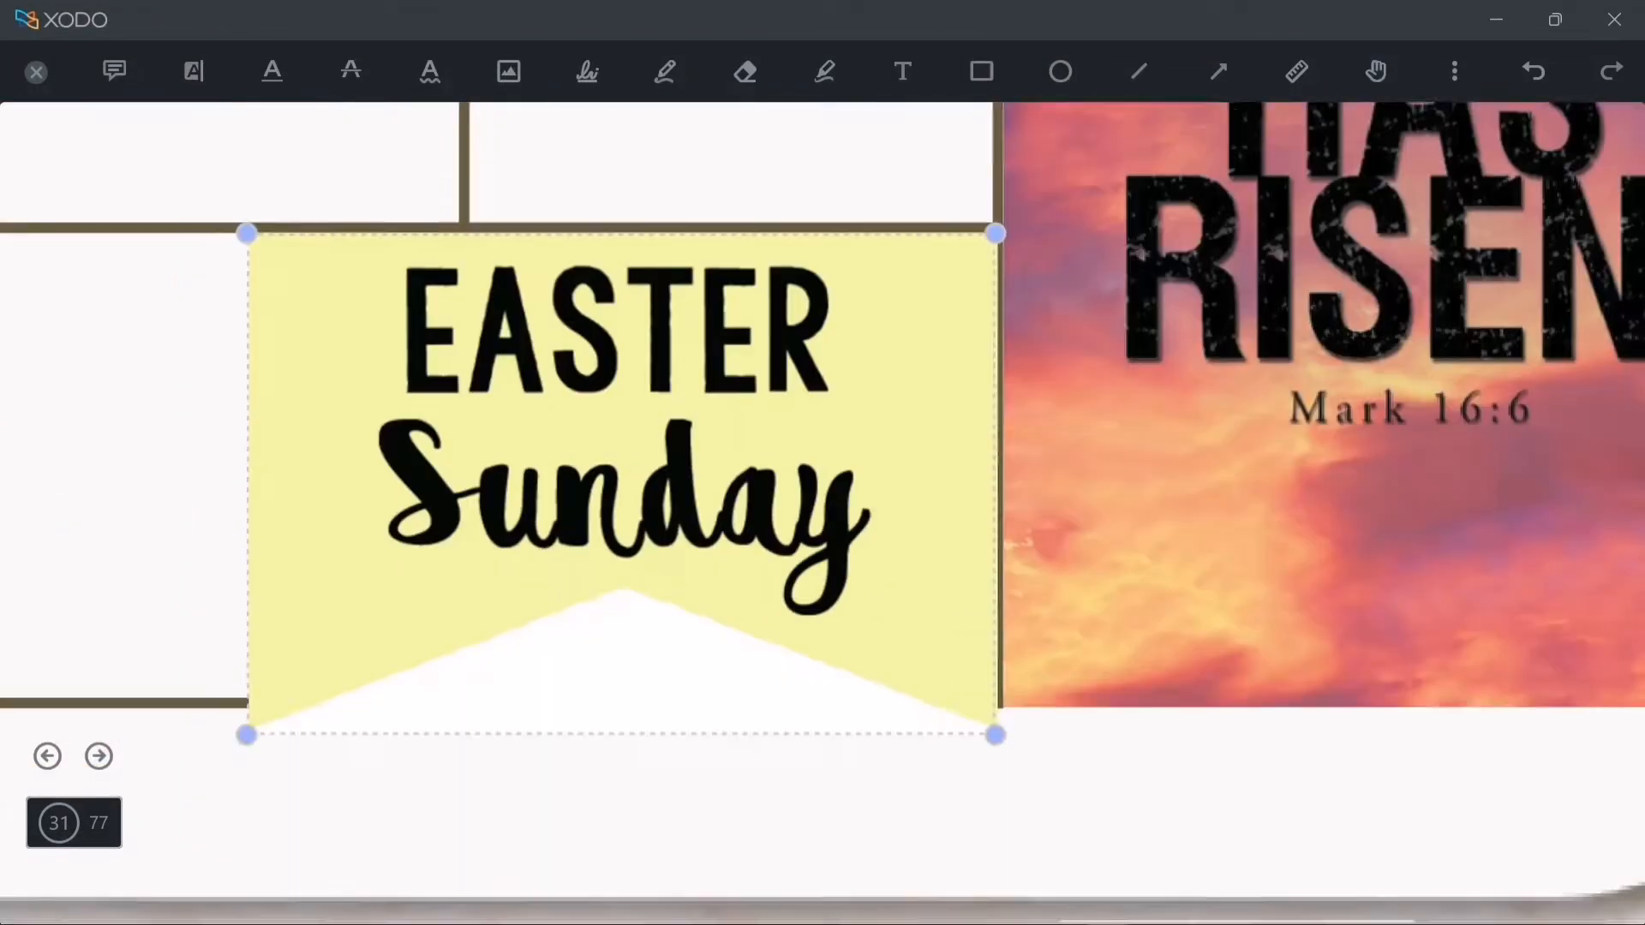
pyautogui.scroll(-1, 823, 514)
pyautogui.moveTo(995, 677); pyautogui.dragTo(991, 674)
pyautogui.moveTo(467, 526); pyautogui.dragTo(468, 523)
pyautogui.scroll(5, 792, 480)
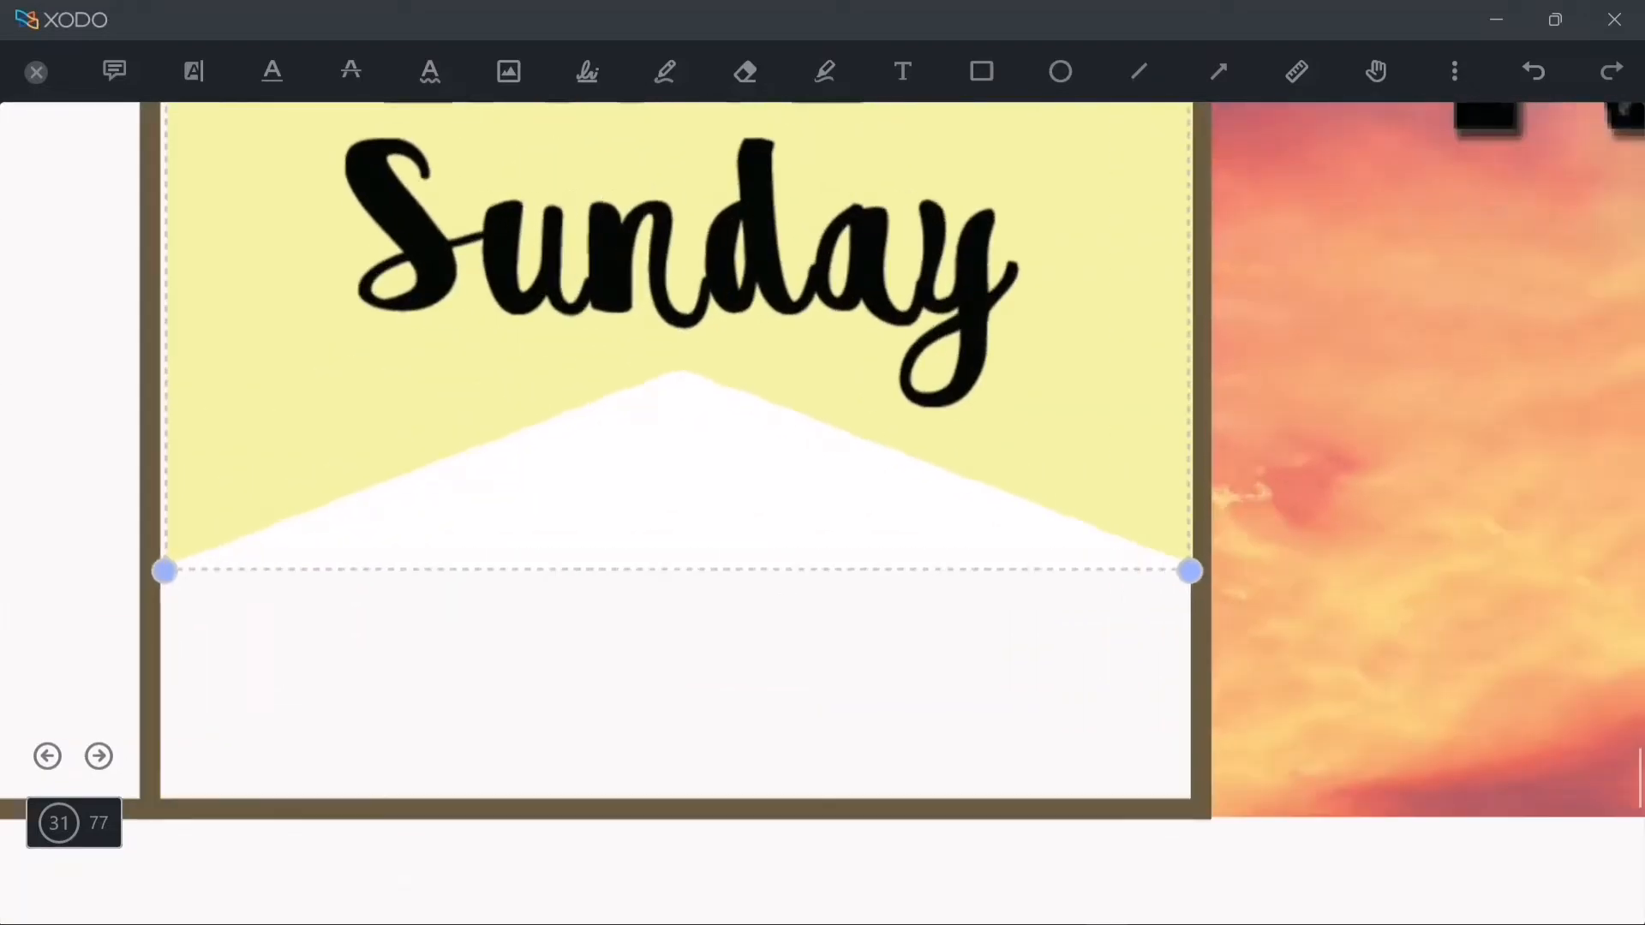
# - Try the Easter Sunday sticker lower in its cell, and settle it against the cell's top edge
pyautogui.moveTo(679, 411); pyautogui.dragTo(676, 515)
pyautogui.click(682, 771)
pyautogui.scroll(3, 823, 557)
pyautogui.scroll(-5, 823, 557)
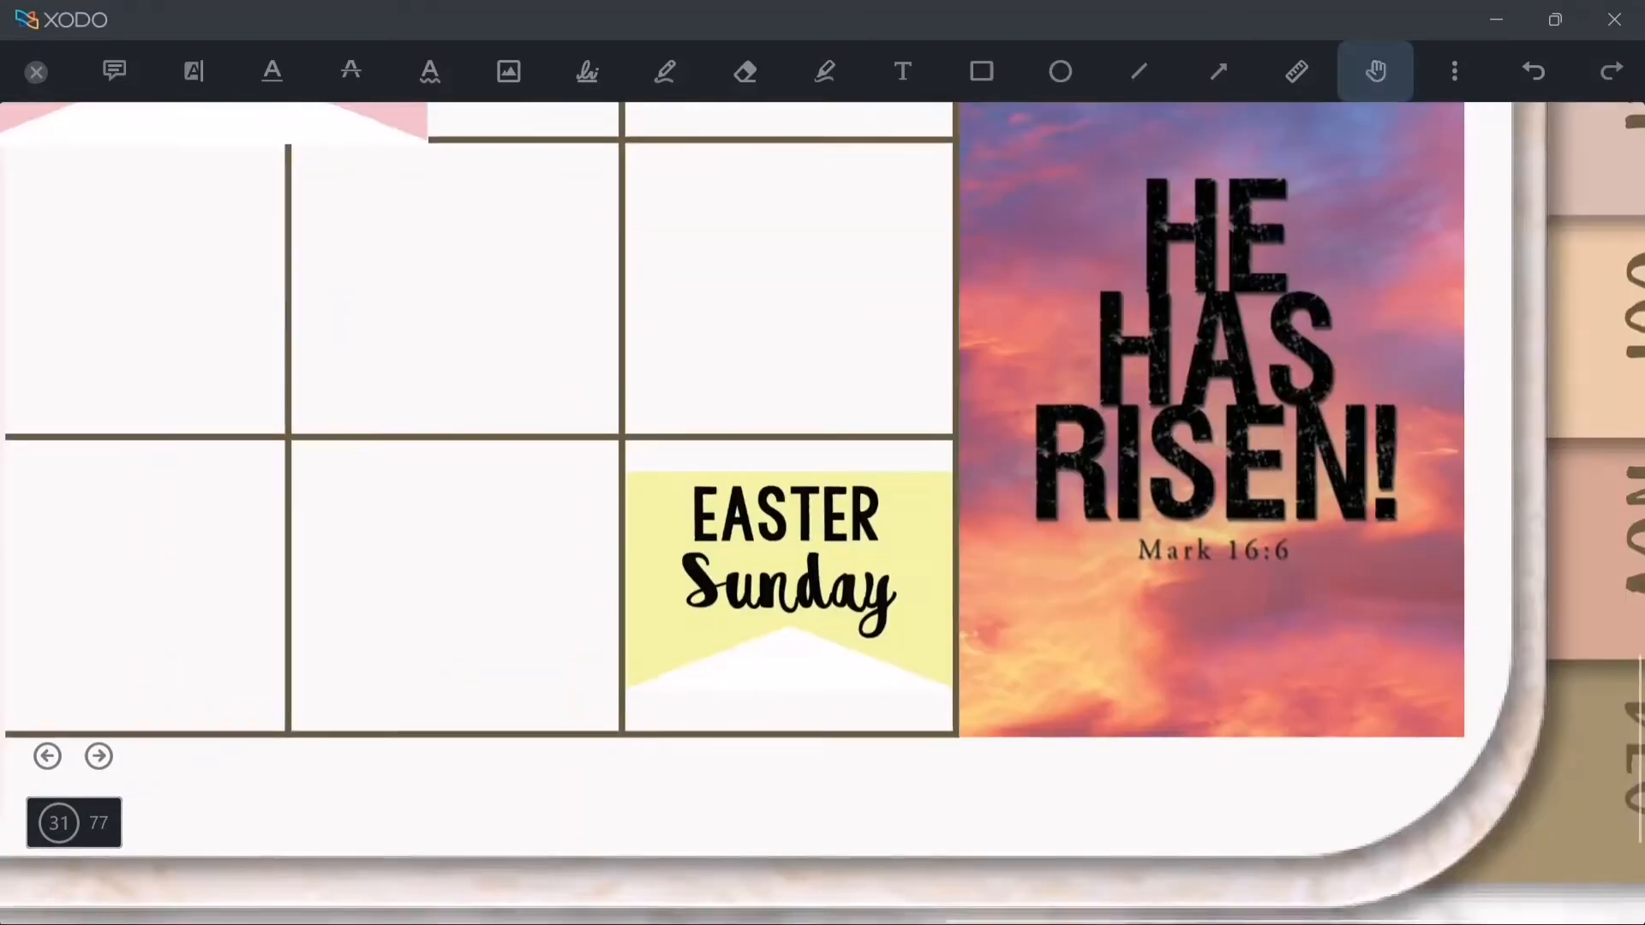
pyautogui.scroll(5, 806, 566)
pyautogui.click(759, 599)
pyautogui.moveTo(758, 600); pyautogui.dragTo(755, 512)
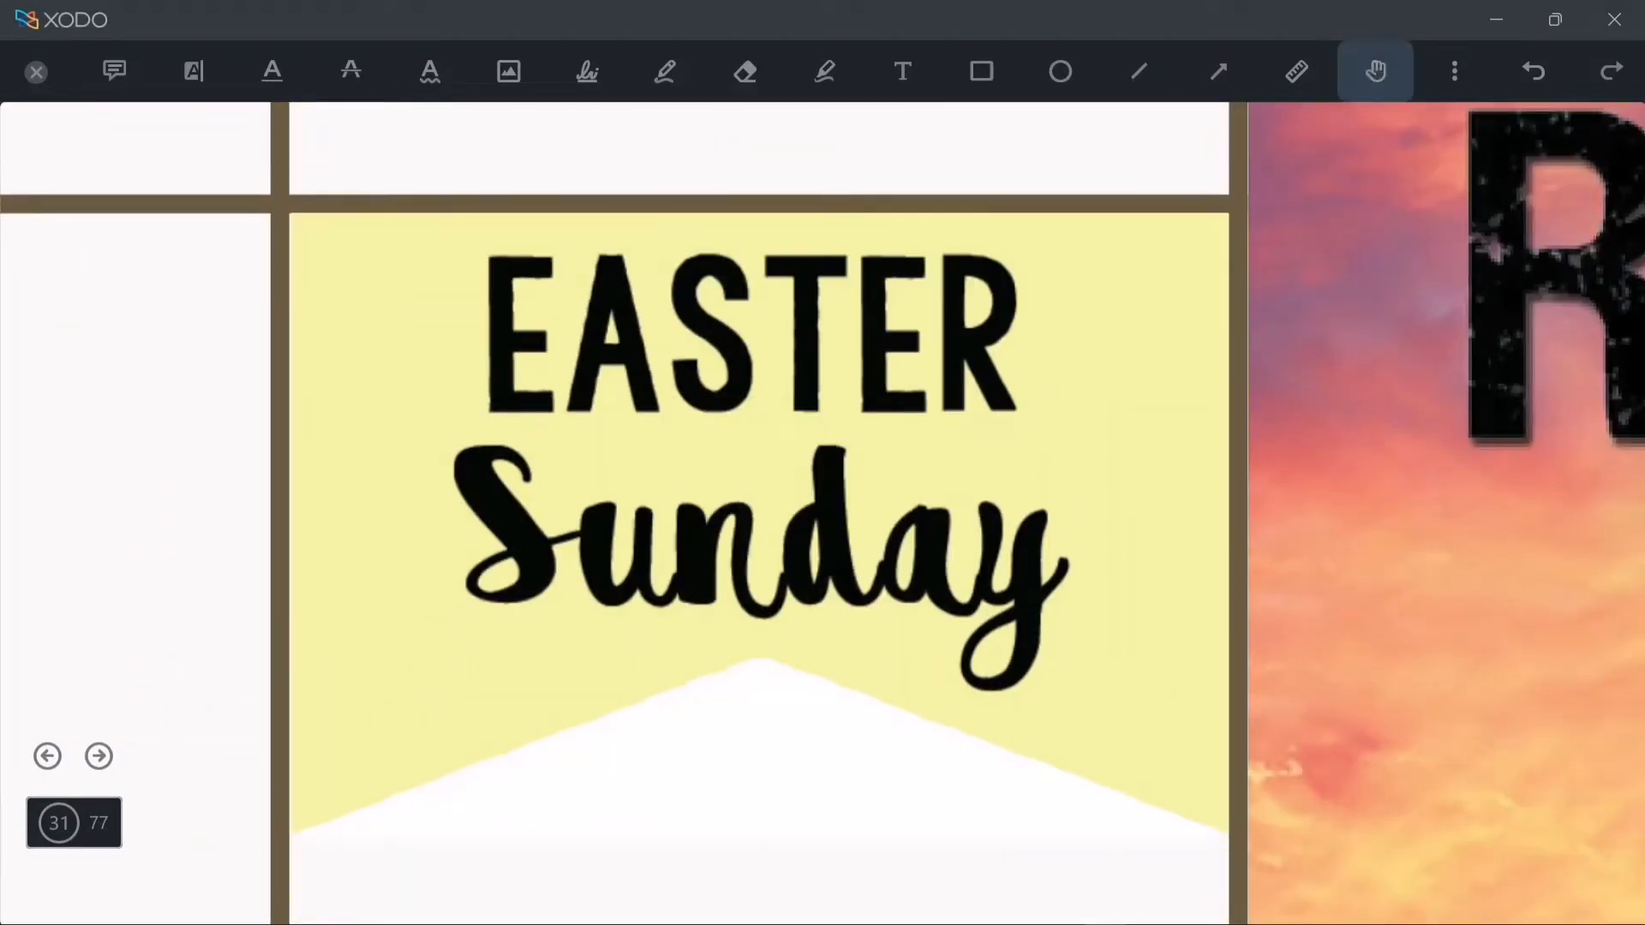
pyautogui.scroll(3, 823, 514)
pyautogui.click(1028, 686)
# - Move the Holy Saturday sticker into the cell above Easter Sunday and shrink it to the cell's width
pyautogui.click(943, 300)
pyautogui.scroll(5, 823, 514)
pyautogui.scroll(-5, 823, 514)
pyautogui.click(908, 258)
pyautogui.moveTo(908, 257); pyautogui.dragTo(892, 841)
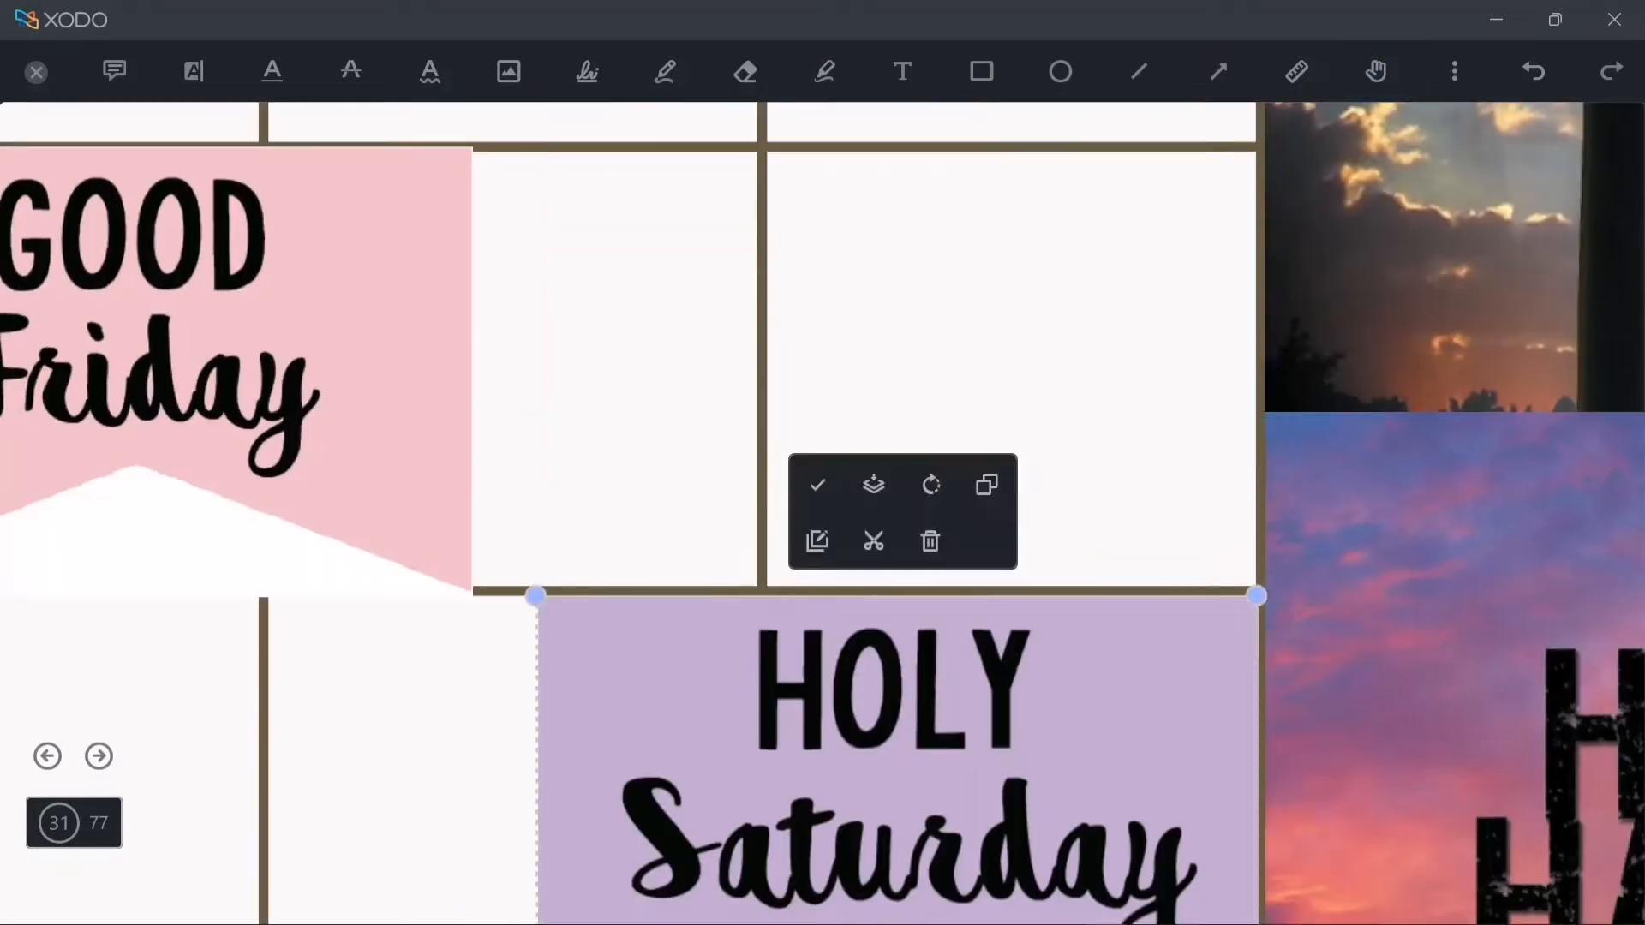
pyautogui.scroll(-3, 823, 514)
pyautogui.moveTo(538, 793); pyautogui.dragTo(764, 640)
pyautogui.scroll(5, 686, 668)
pyautogui.hscroll(6, 823, 514)
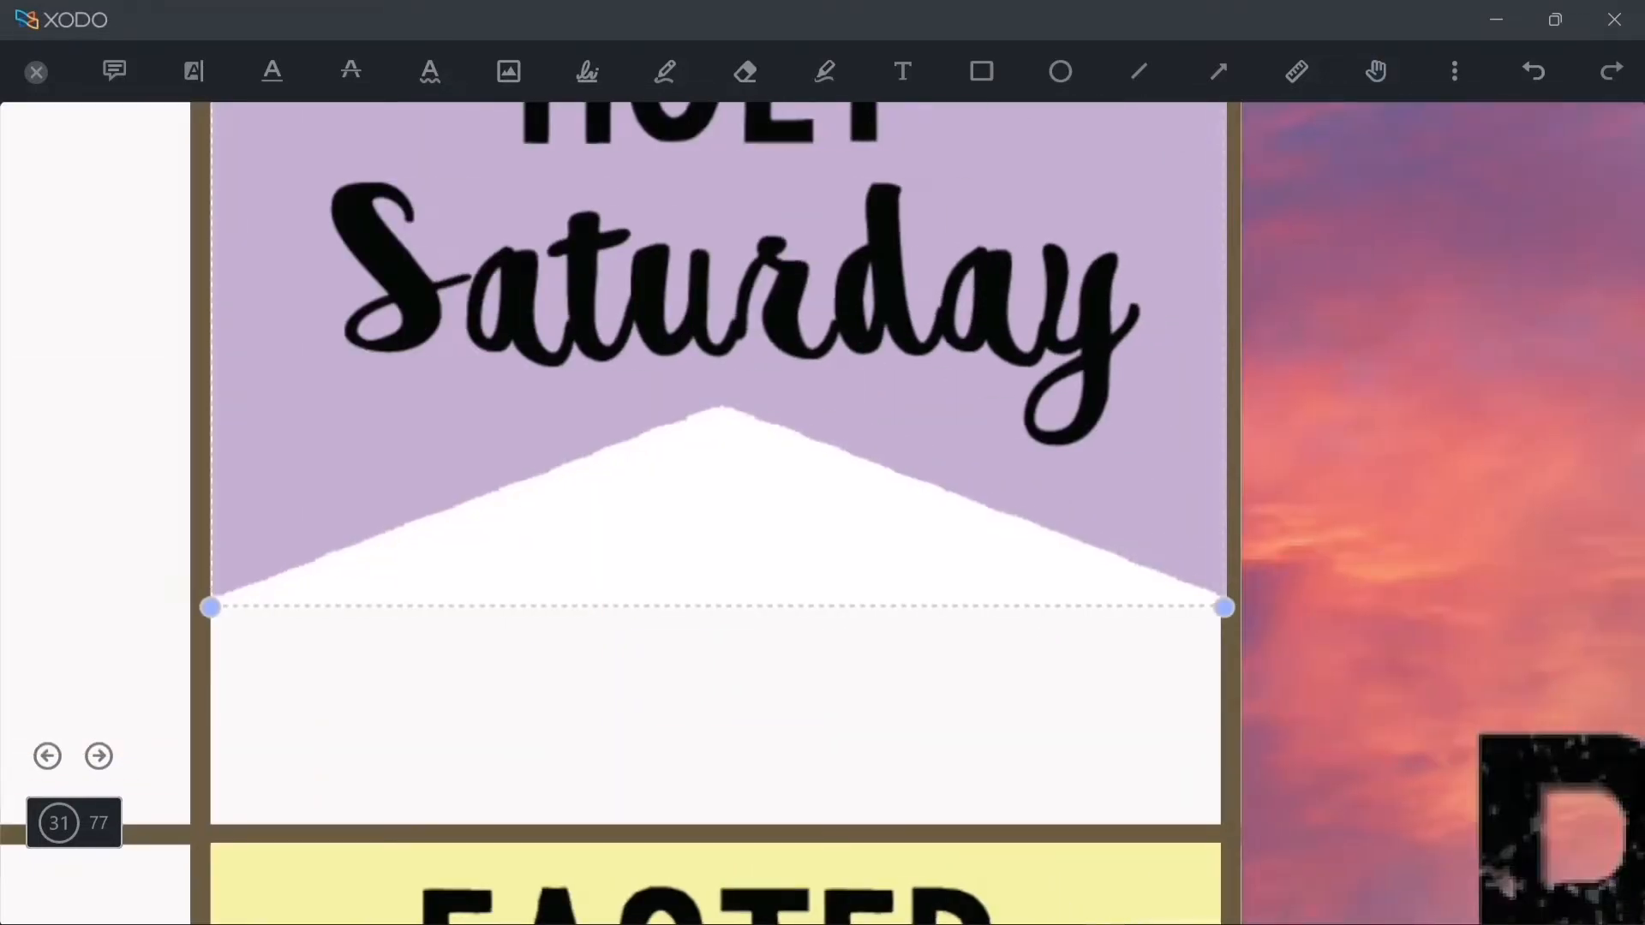
# - Fine-tune the Holy Saturday sticker's size and position so it sits flush with its cell's top and side lines
pyautogui.moveTo(1225, 608); pyautogui.dragTo(1222, 605)
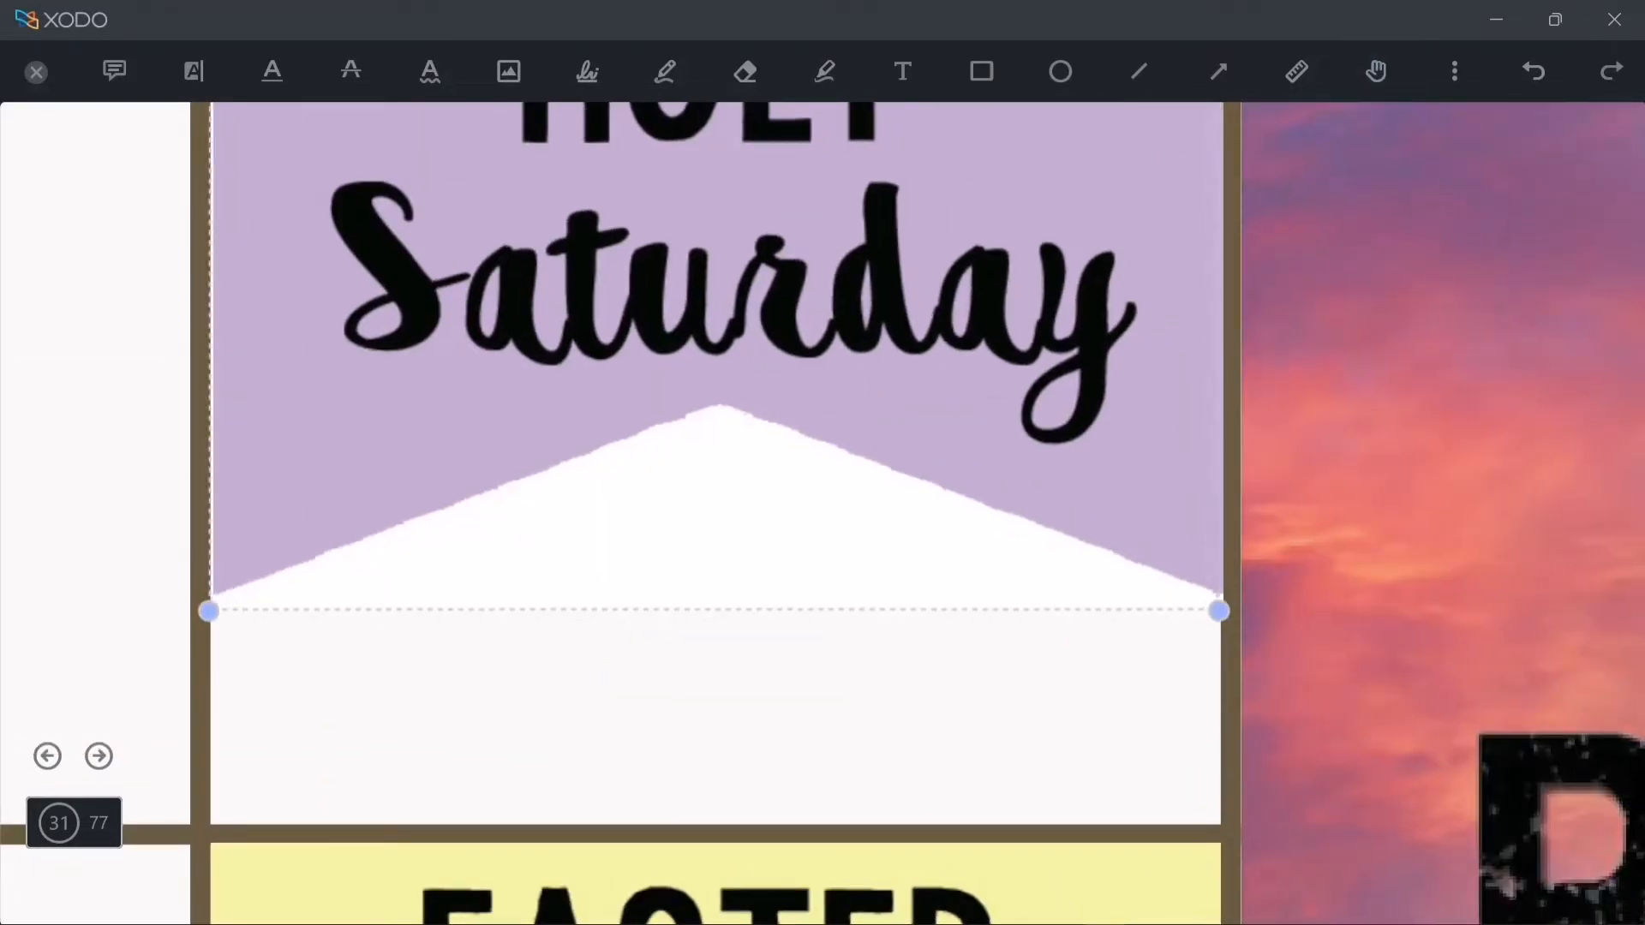
pyautogui.scroll(3, 823, 514)
pyautogui.moveTo(720, 429)
pyautogui.mouseDown()
pyautogui.moveTo(709, 560)
pyautogui.moveTo(720, 429)
pyautogui.mouseUp()
pyautogui.click(90, 501)
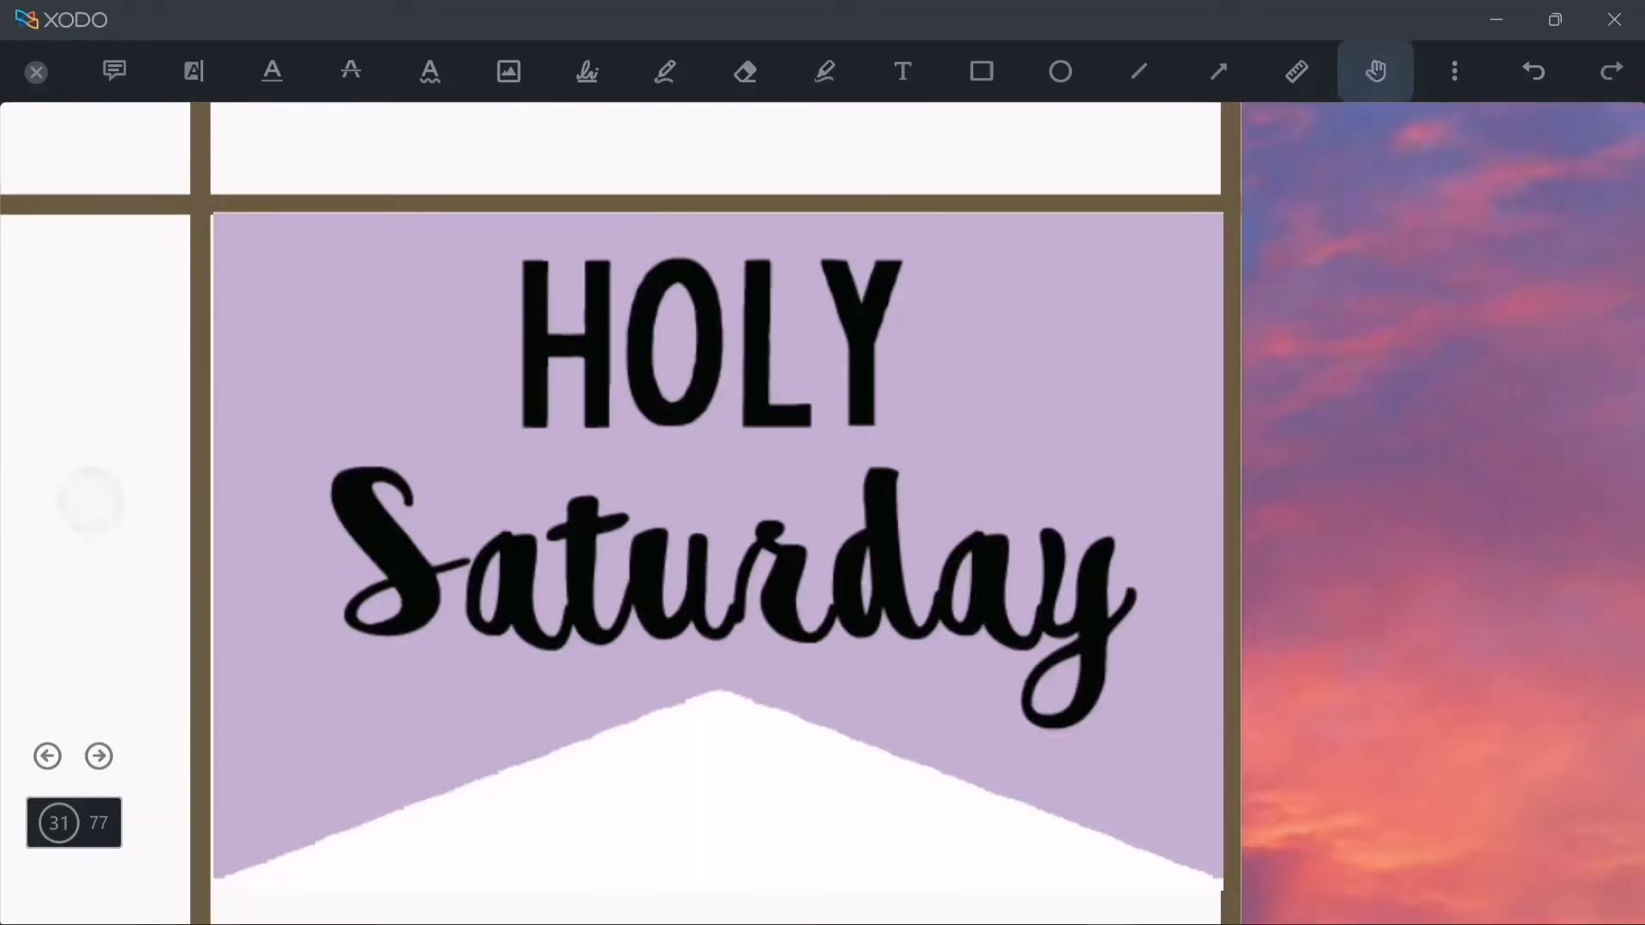
pyautogui.moveTo(719, 582); pyautogui.dragTo(706, 680)
pyautogui.click(79, 505)
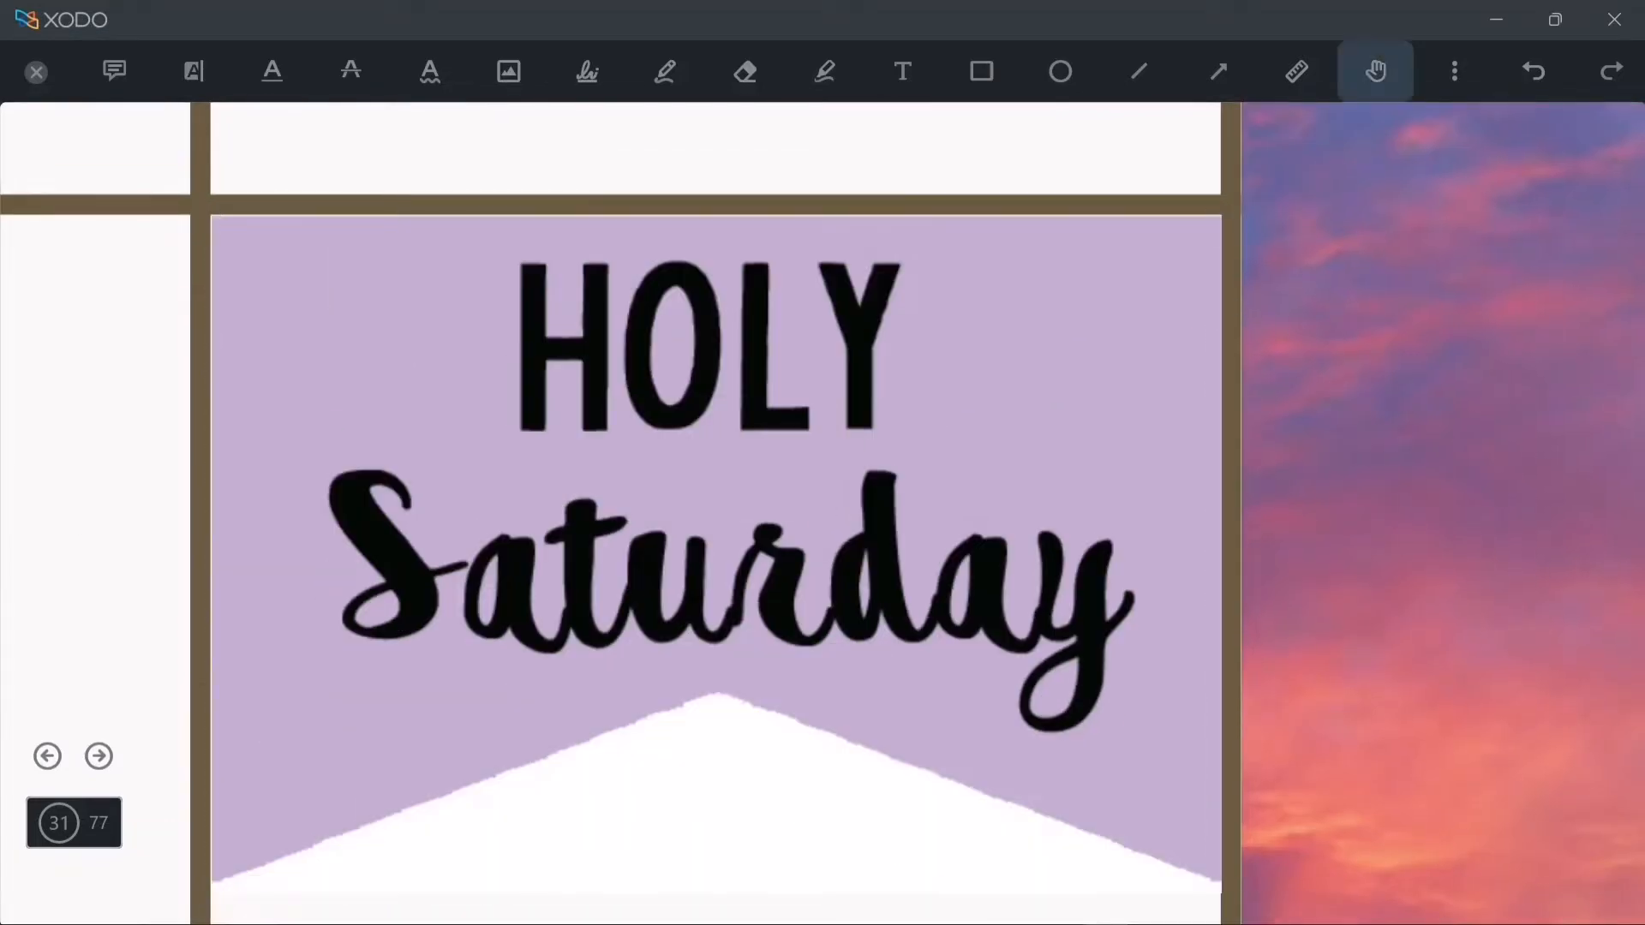
pyautogui.click(703, 360)
pyautogui.moveTo(702, 385)
pyautogui.mouseDown()
pyautogui.moveTo(700, 399)
pyautogui.moveTo(700, 385)
pyautogui.mouseUp()
pyautogui.moveTo(206, 892); pyautogui.dragTo(209, 892)
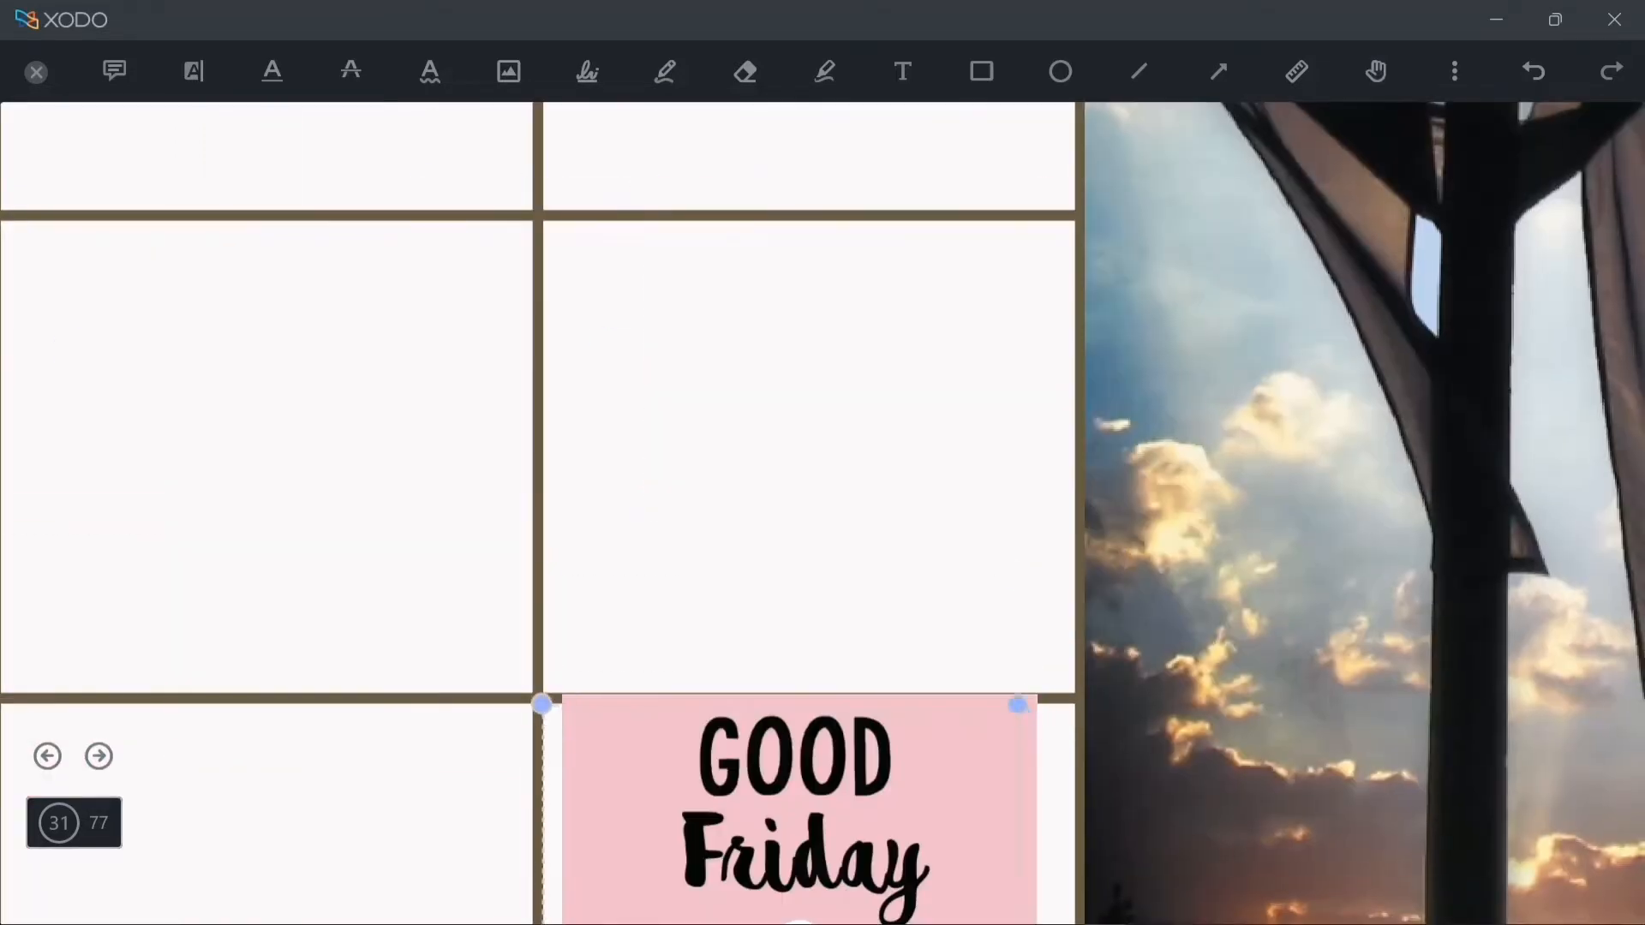
# - Fit the Good Friday sticker to the width of the cell above Holy Saturday and leave annotation mode
pyautogui.scroll(-3, 806, 549)
pyautogui.moveTo(1017, 718); pyautogui.dragTo(1076, 757)
pyautogui.scroll(-1, 805, 549)
pyautogui.scroll(5, 1062, 754)
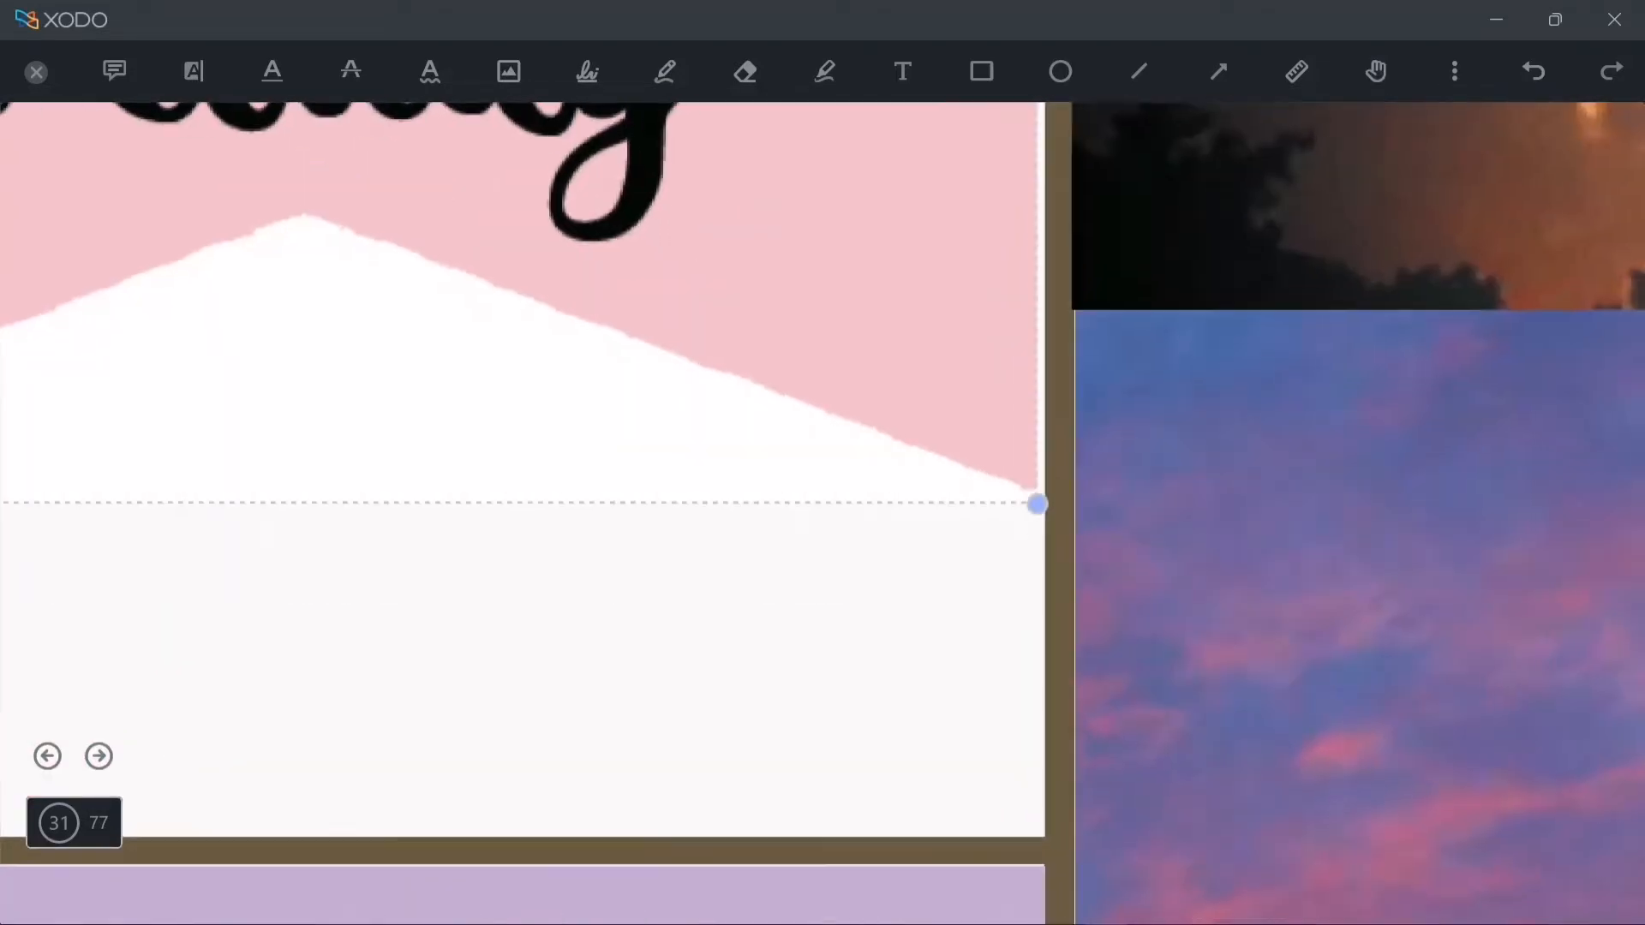
pyautogui.click(685, 822)
pyautogui.scroll(-10, 1062, 570)
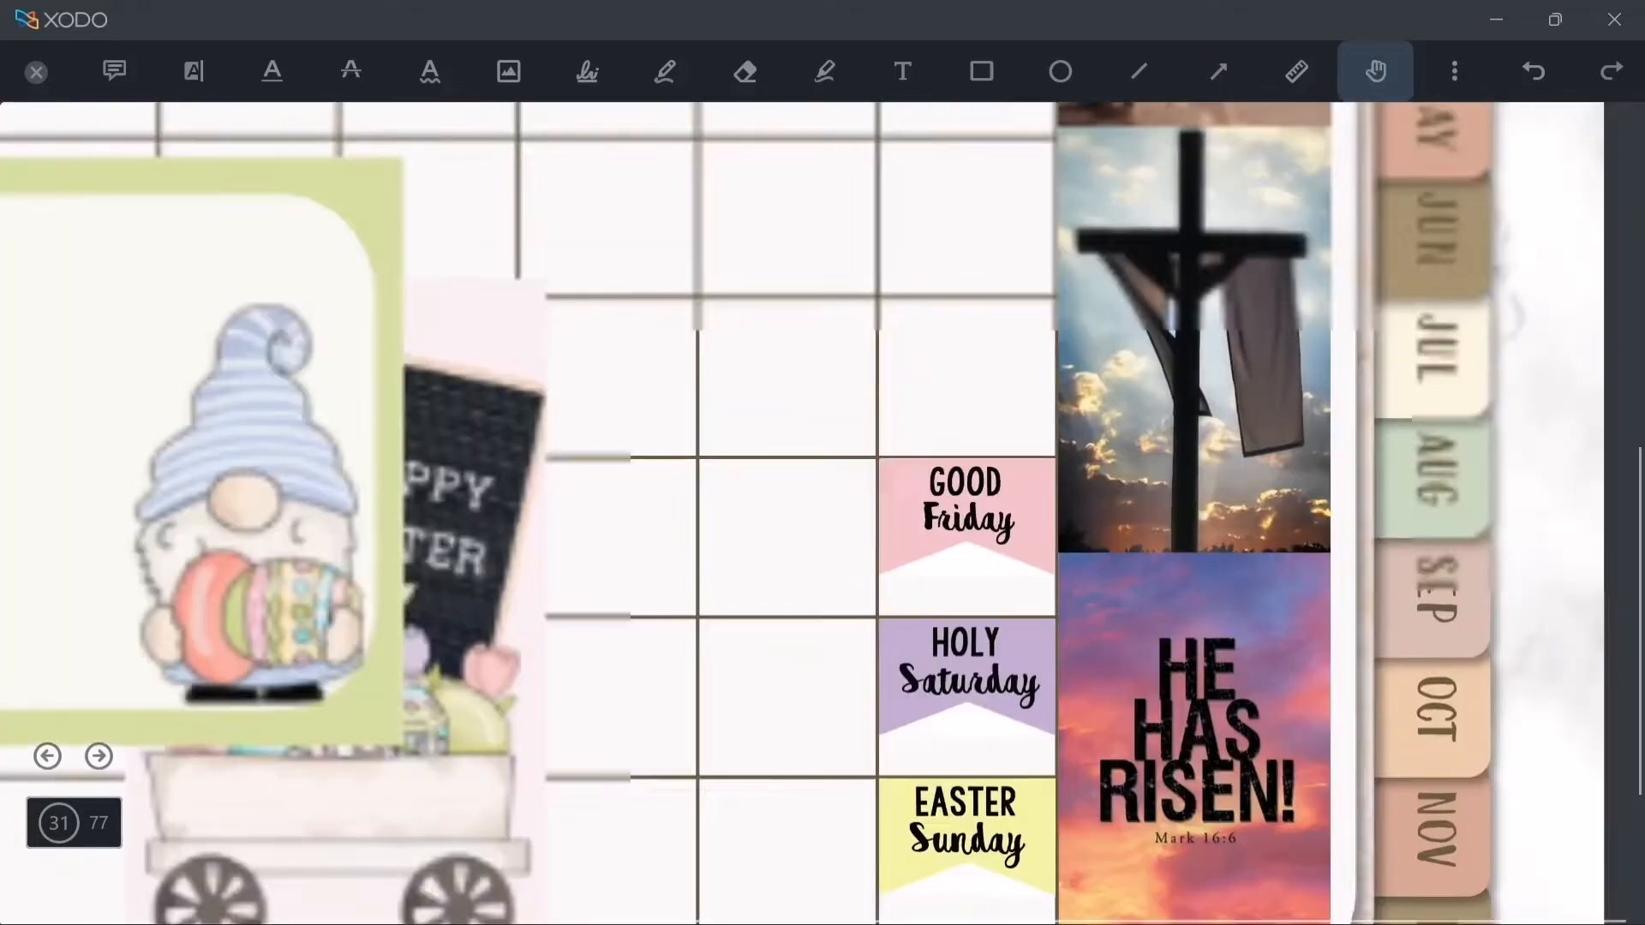
pyautogui.press('Escape')
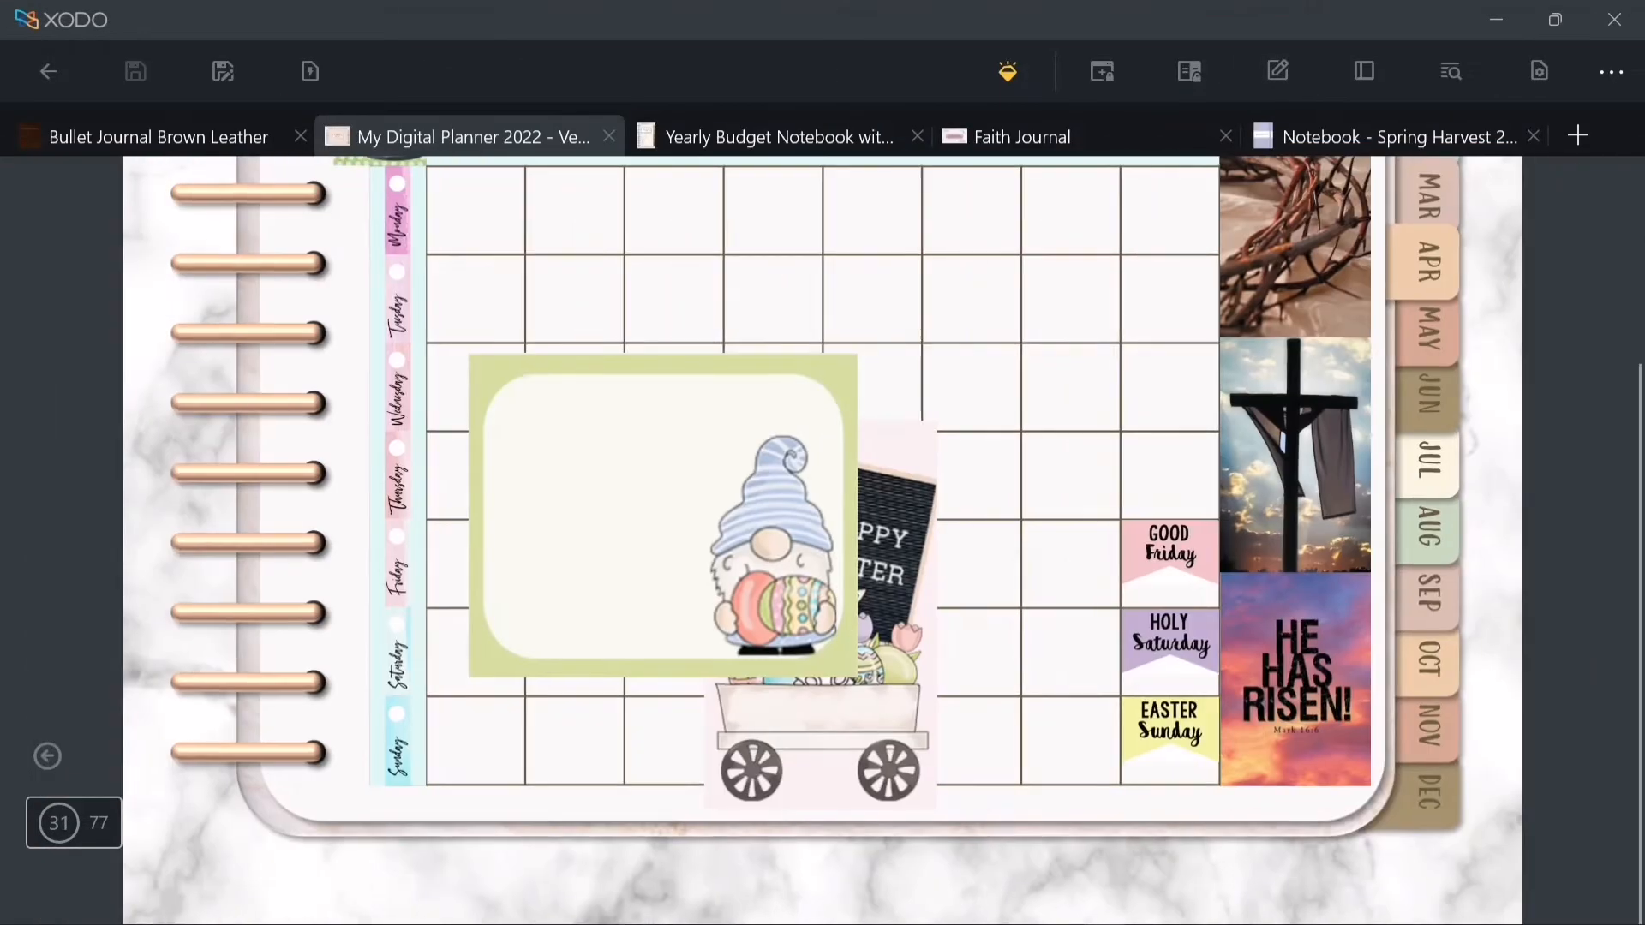
# - Insert the Lent 35 sticker from the Easter Lent Days folder
pyautogui.scroll(5, 1105, 343)
pyautogui.rightClick(872, 681)
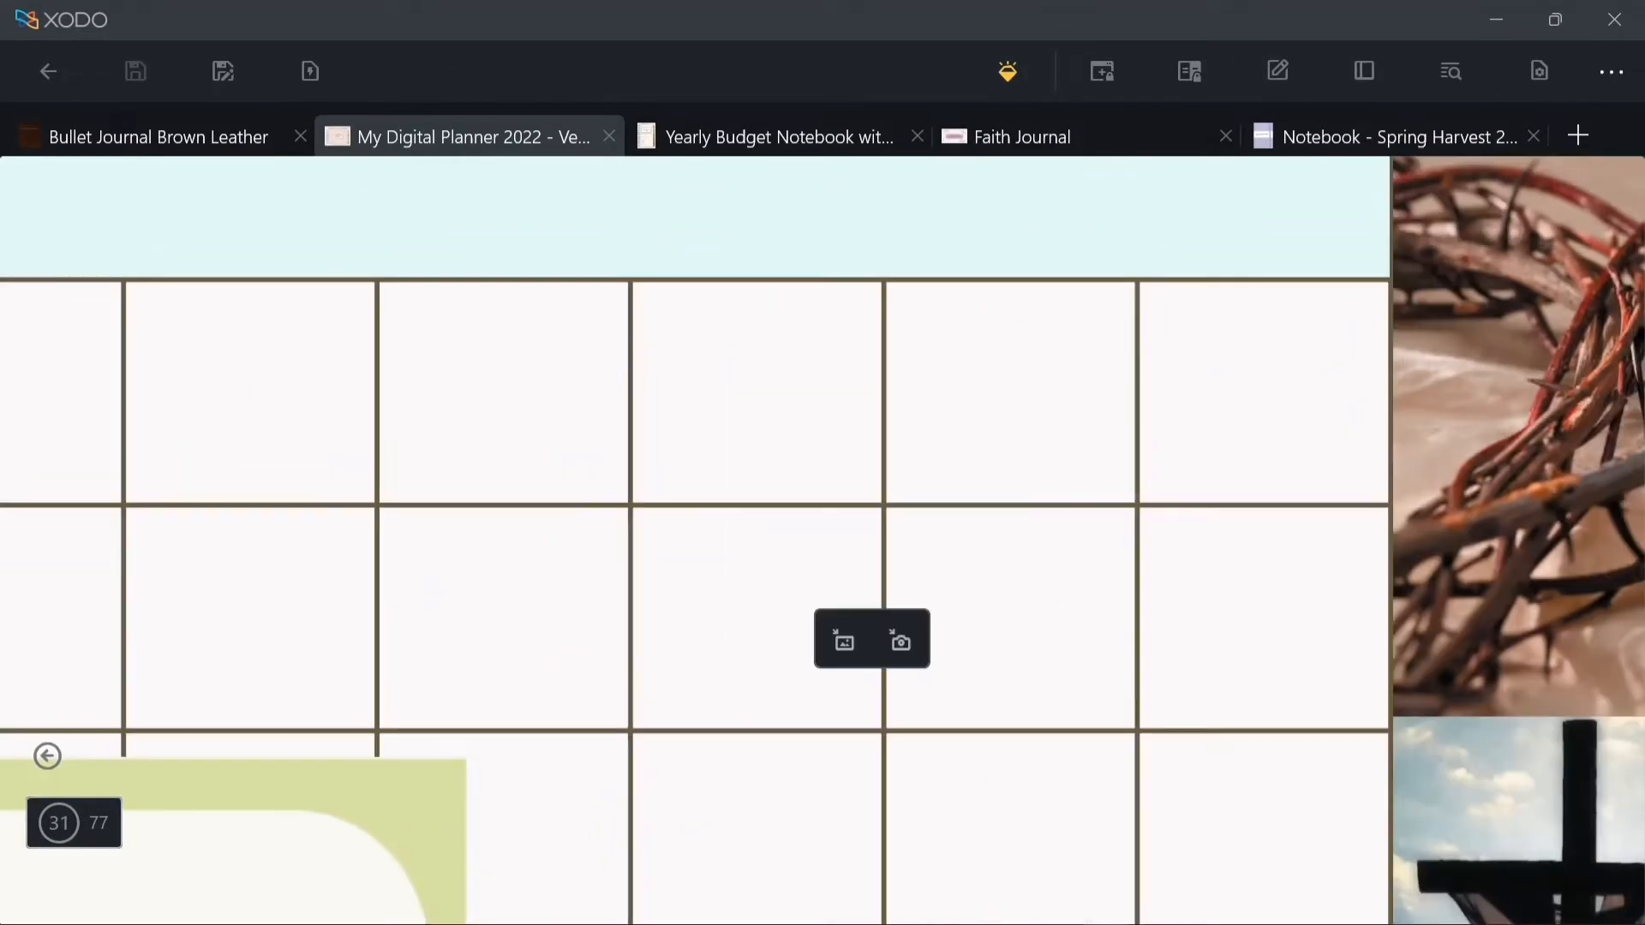
pyautogui.click(898, 640)
pyautogui.click(482, 71)
pyautogui.doubleClick(641, 377)
pyautogui.scroll(-6, 651, 446)
pyautogui.doubleClick(973, 497)
# - Shrink the Lent Day 35 sticker and centre it in the last column's first day cell
pyautogui.moveTo(558, 255); pyautogui.dragTo(931, 764)
pyautogui.moveTo(1079, 844); pyautogui.dragTo(1144, 396)
pyautogui.moveTo(995, 728); pyautogui.dragTo(1139, 522)
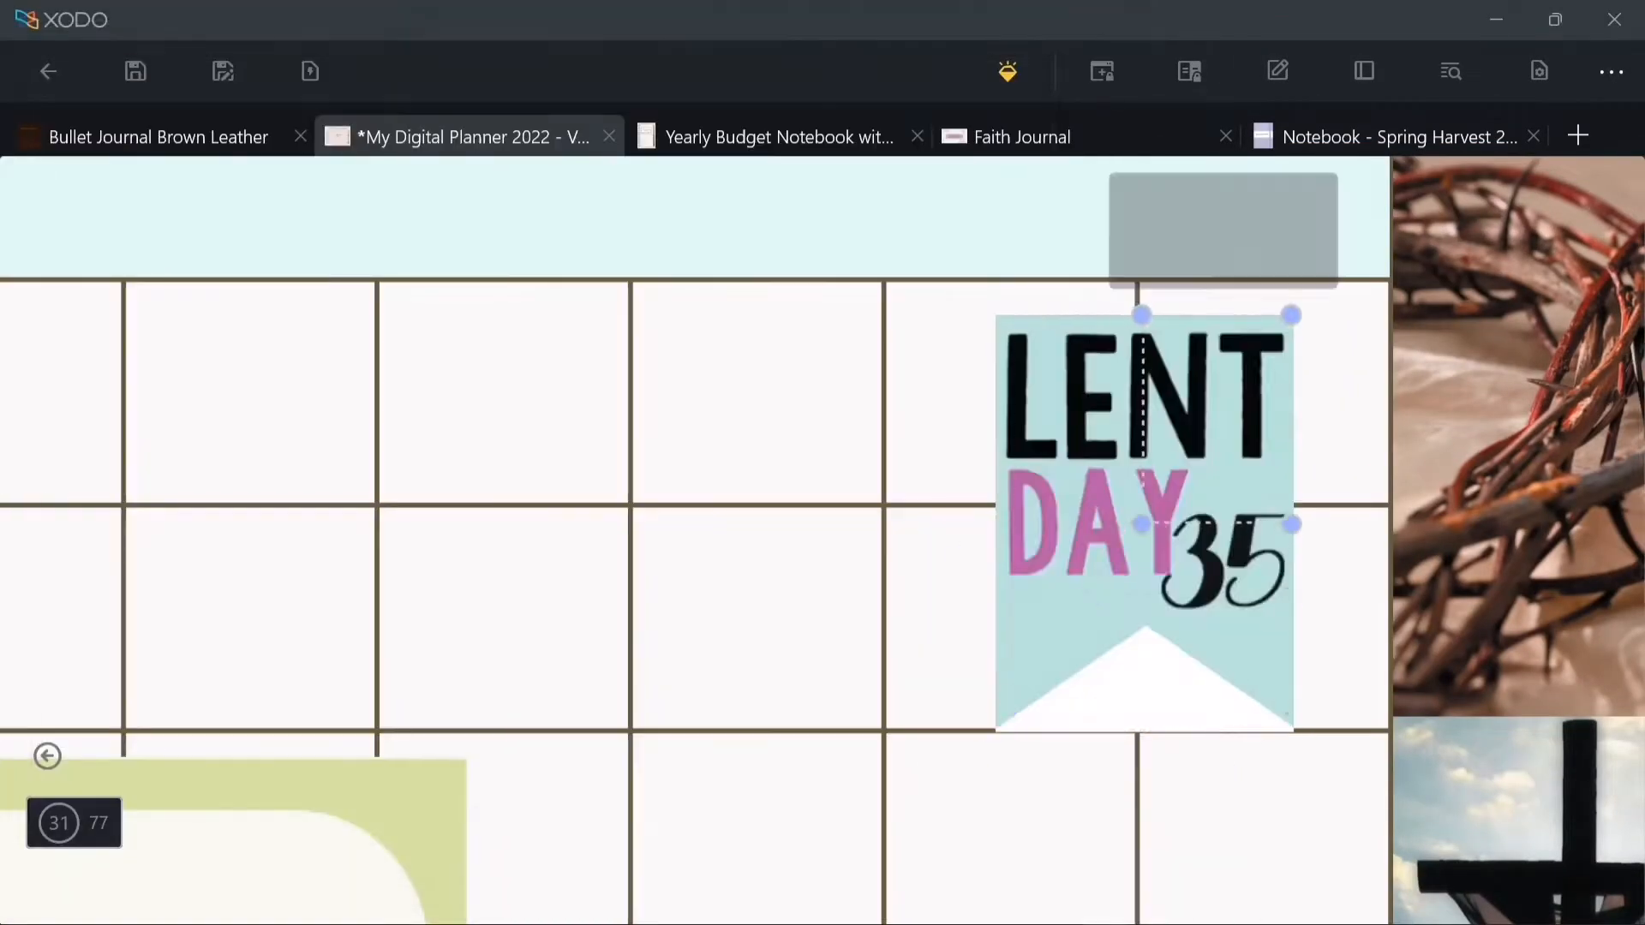
pyautogui.moveTo(1217, 420); pyautogui.dragTo(1269, 387)
pyautogui.moveTo(1196, 491); pyautogui.dragTo(1187, 499)
# - Insert the Lent 36 sticker, shrink it to match Lent Day 35, and centre it in the cell below
pyautogui.click(995, 636)
pyautogui.scroll(-6, 959, 497)
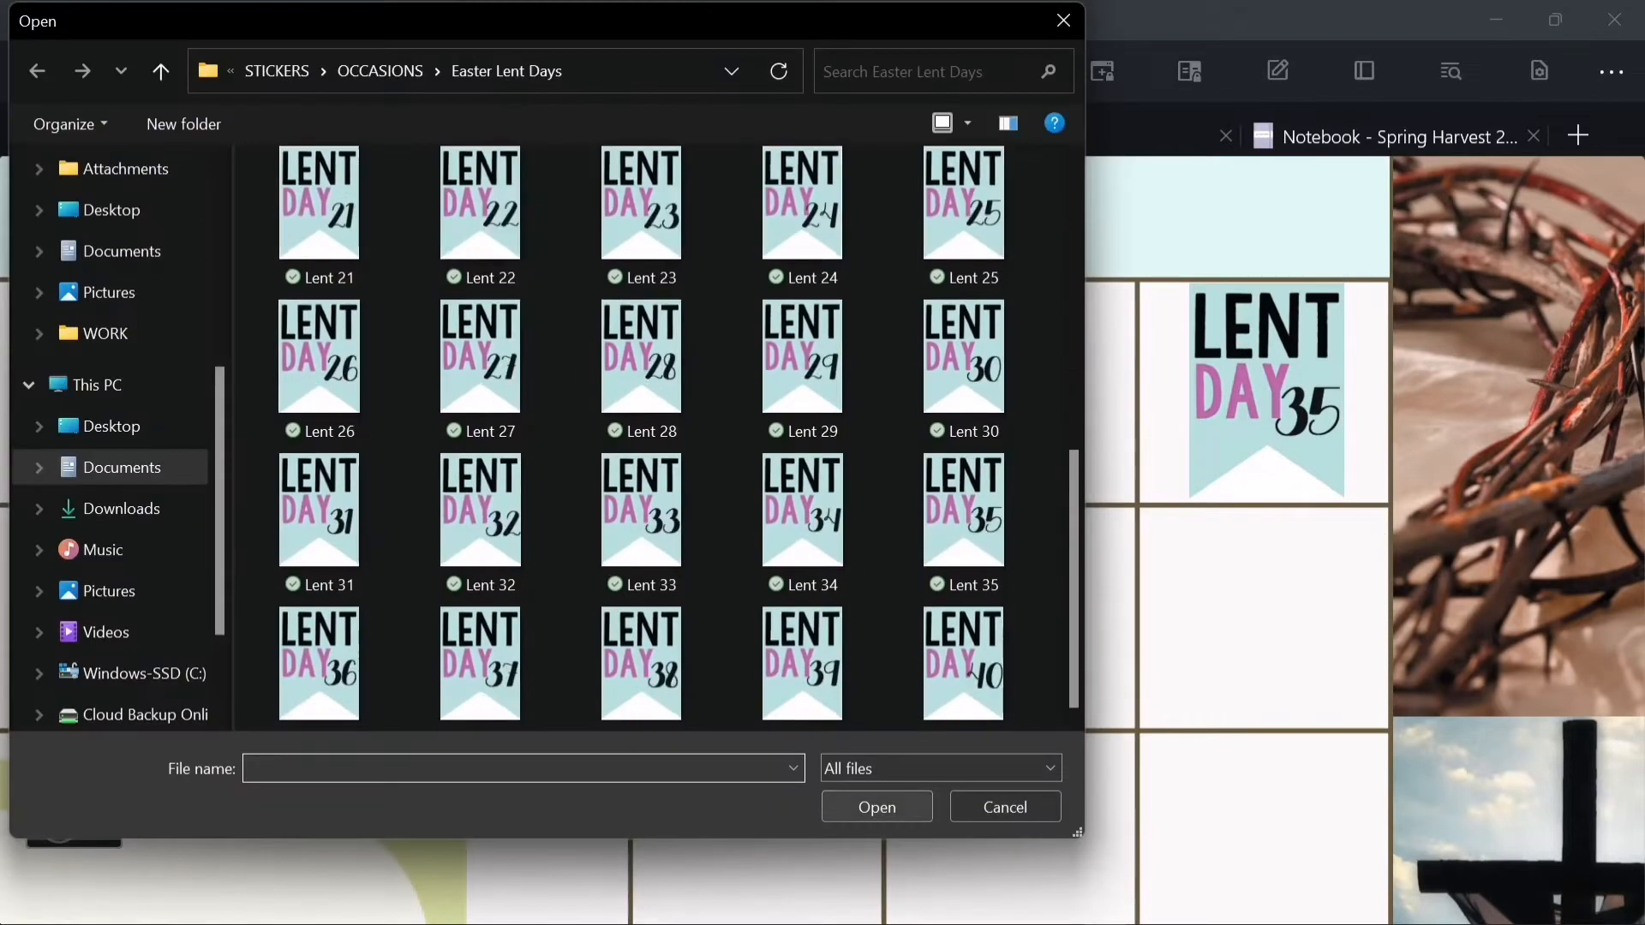
pyautogui.doubleClick(321, 649)
pyautogui.moveTo(672, 191); pyautogui.dragTo(1035, 706)
pyautogui.moveTo(1208, 823); pyautogui.dragTo(1176, 629)
pyautogui.moveTo(1005, 511); pyautogui.dragTo(1190, 774)
pyautogui.moveTo(1269, 876); pyautogui.dragTo(1269, 605)
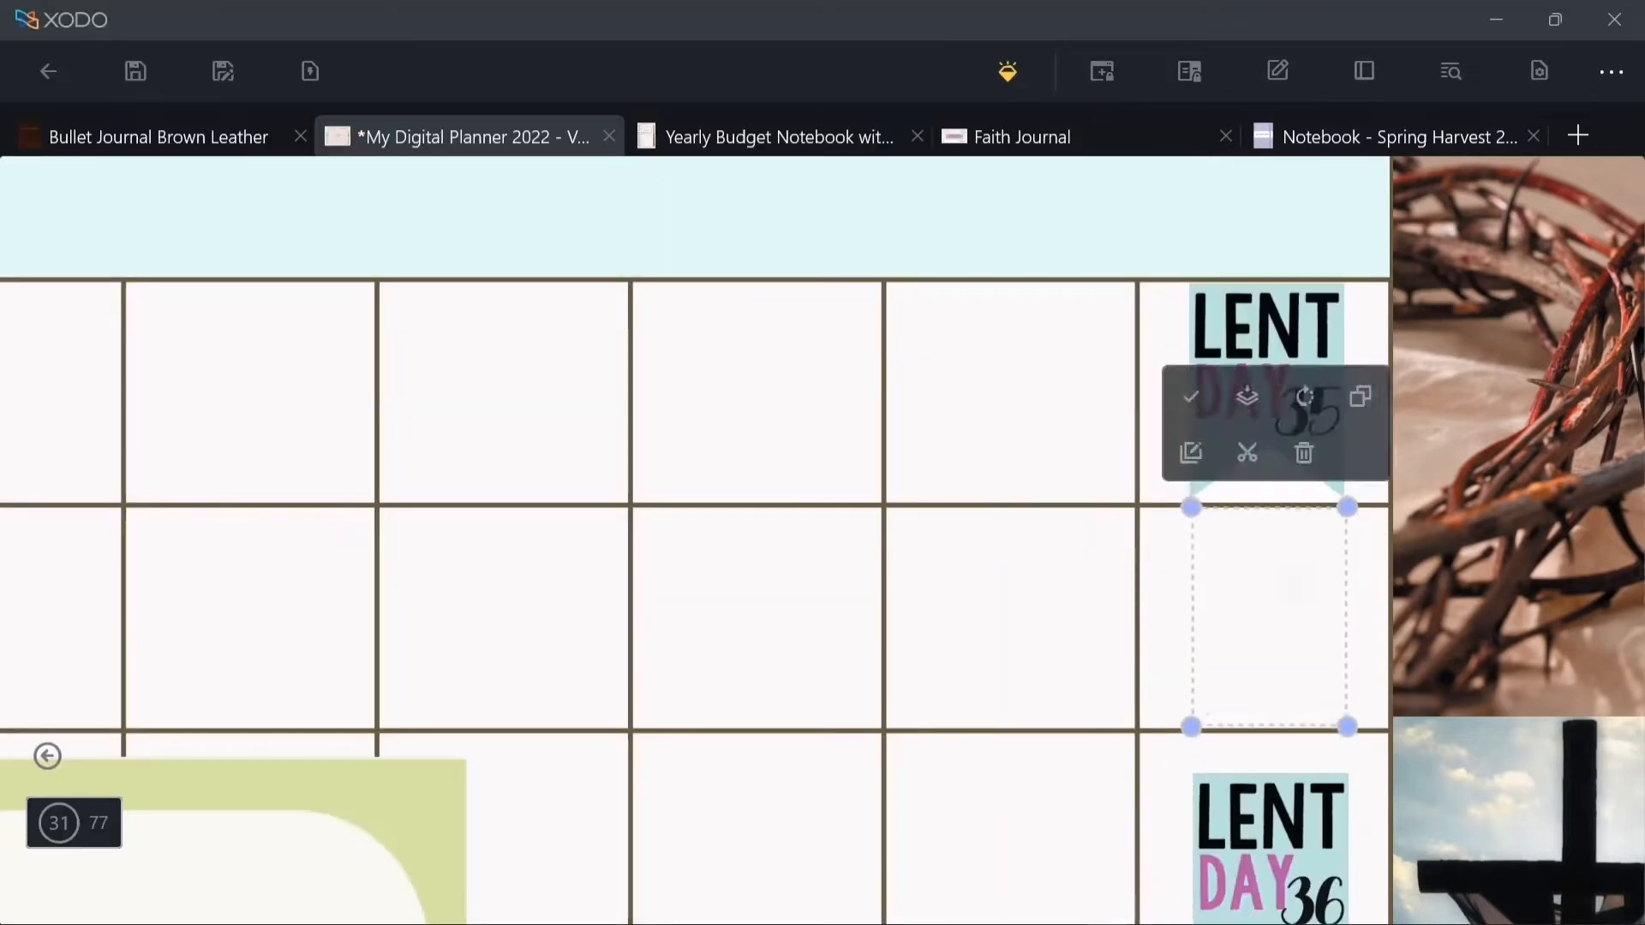
pyautogui.click(1333, 757)
pyautogui.scroll(4, 1332, 757)
pyautogui.click(1242, 514)
pyautogui.moveTo(1242, 514); pyautogui.dragTo(1231, 520)
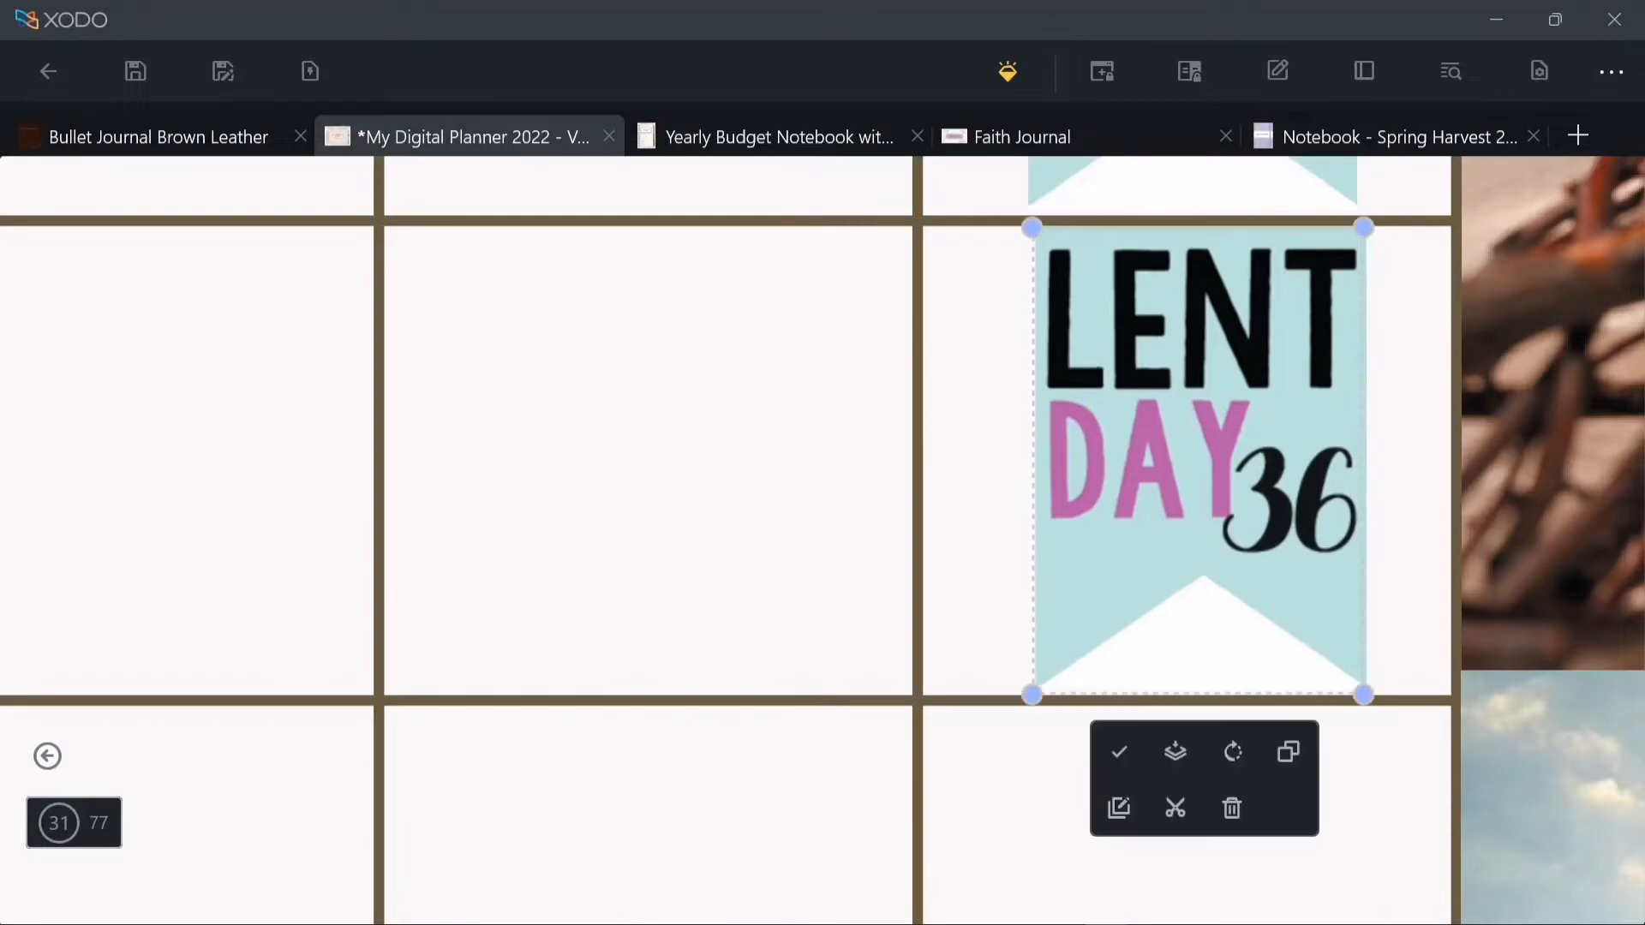
pyautogui.click(800, 500)
# - Insert the Lent 37 sticker, shrink it, and centre it in the cell below Lent Day 36
pyautogui.scroll(-4, 800, 500)
pyautogui.rightClick(785, 729)
pyautogui.click(892, 455)
pyautogui.scroll(-6, 892, 480)
pyautogui.doubleClick(481, 647)
pyautogui.moveTo(509, 346); pyautogui.dragTo(867, 853)
pyautogui.moveTo(962, 893); pyautogui.dragTo(916, 618)
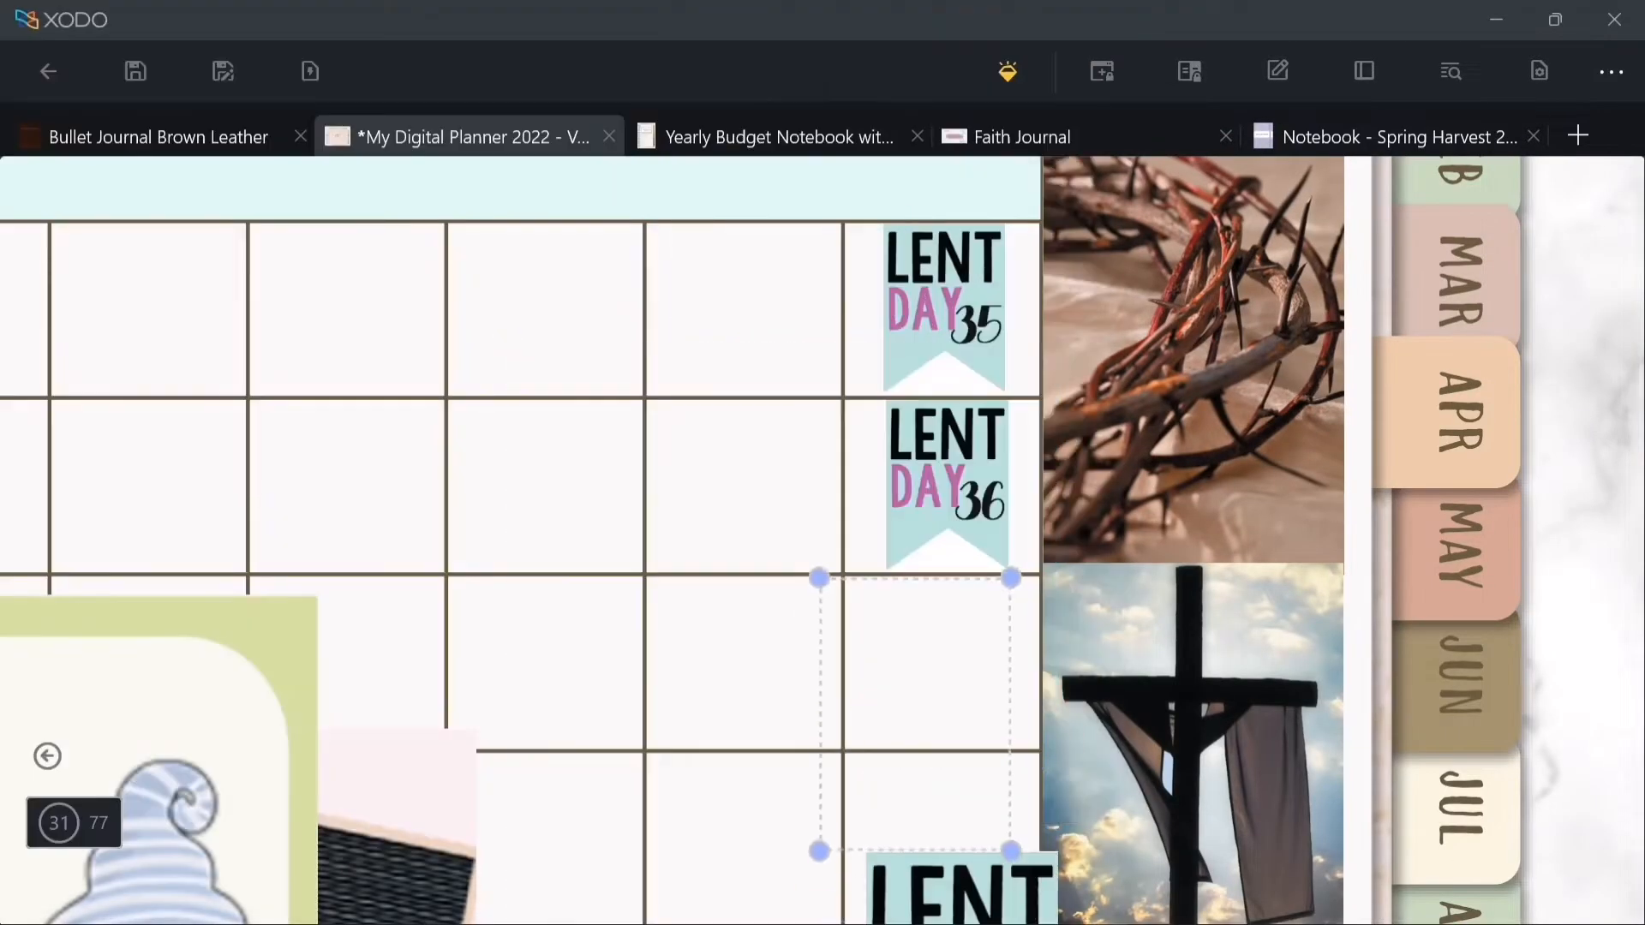
pyautogui.scroll(4, 866, 776)
pyautogui.moveTo(1119, 454); pyautogui.dragTo(1106, 454)
pyautogui.moveTo(1106, 454); pyautogui.dragTo(1098, 452)
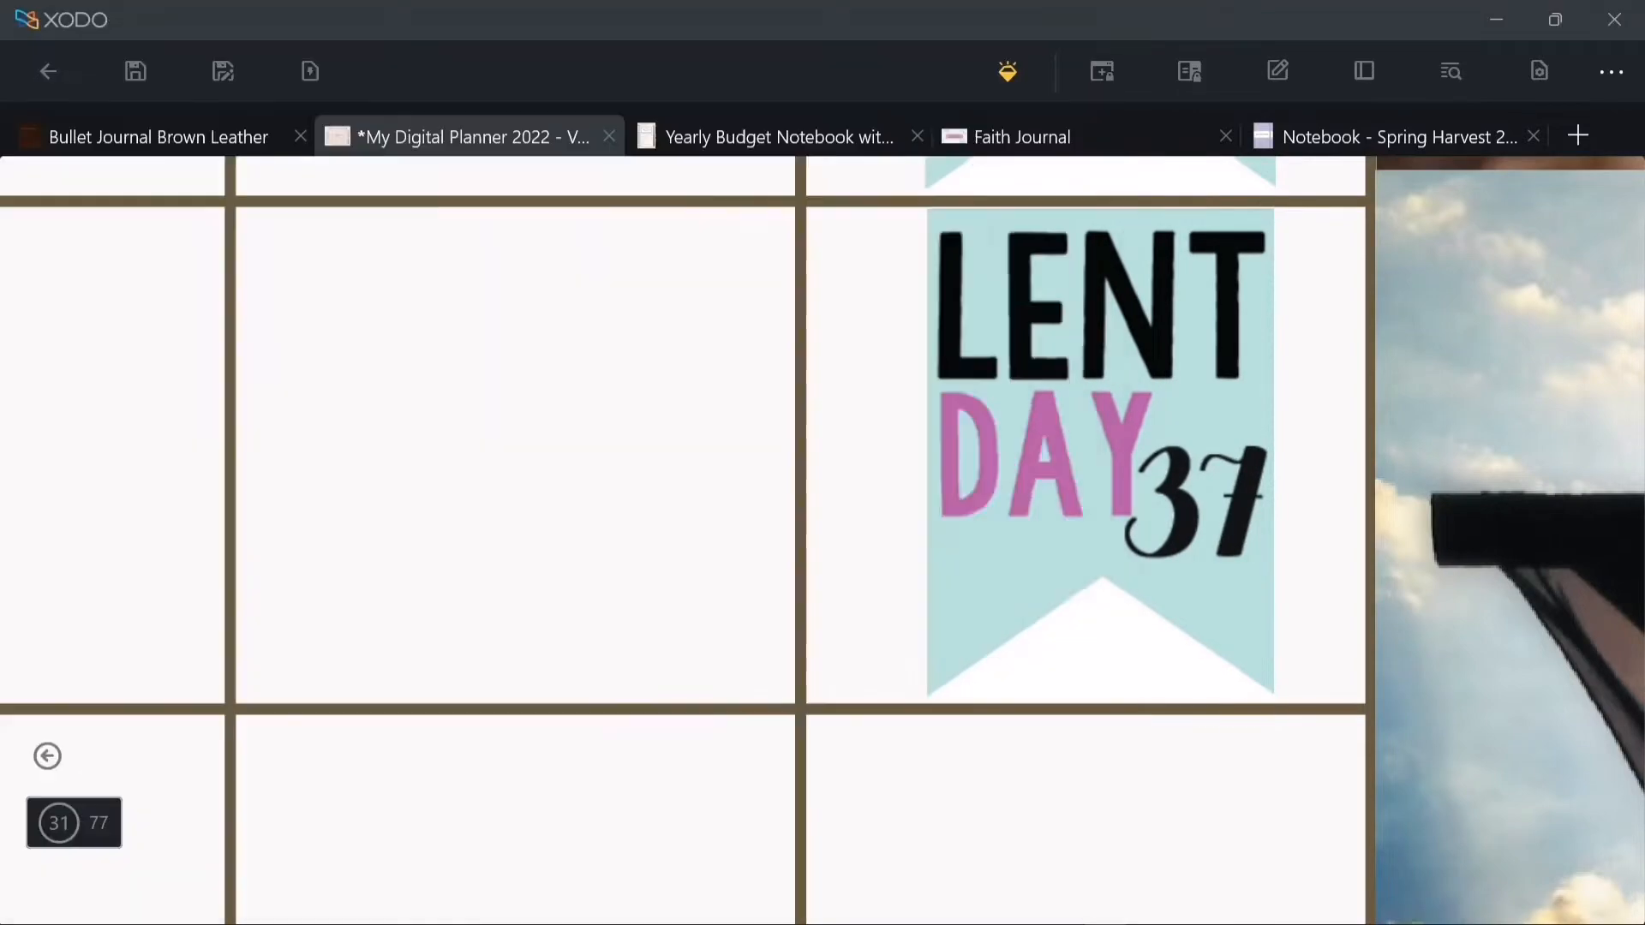
# - Add the Lent Day 38 sticker at matching size in the cell between Lent Day 37 and Good Friday
pyautogui.hotkey('ctrl', 'z')
pyautogui.scroll(-6, 999, 257)
pyautogui.moveTo(992, 249); pyautogui.dragTo(708, 747)
pyautogui.moveTo(580, 602); pyautogui.dragTo(668, 731)
pyautogui.moveTo(767, 823); pyautogui.dragTo(767, 694)
pyautogui.moveTo(668, 878); pyautogui.dragTo(711, 817)
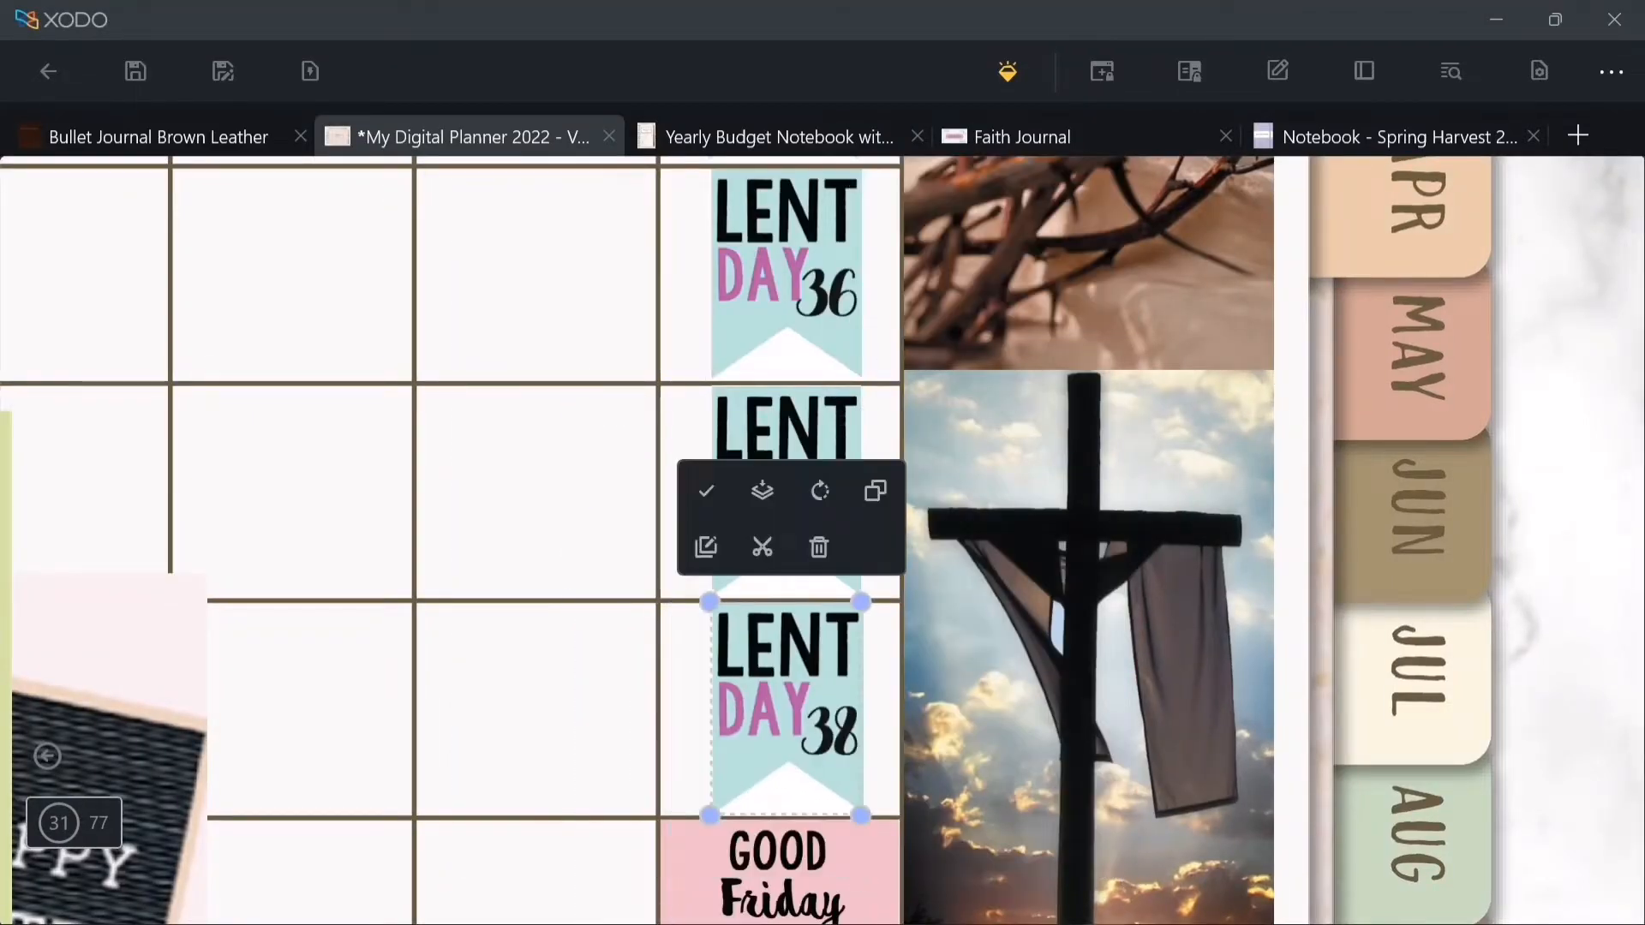
pyautogui.scroll(3, 633, 855)
# - Delete the green-framed gnome sticker from the middle of the grid
pyautogui.scroll(-6, 1259, 508)
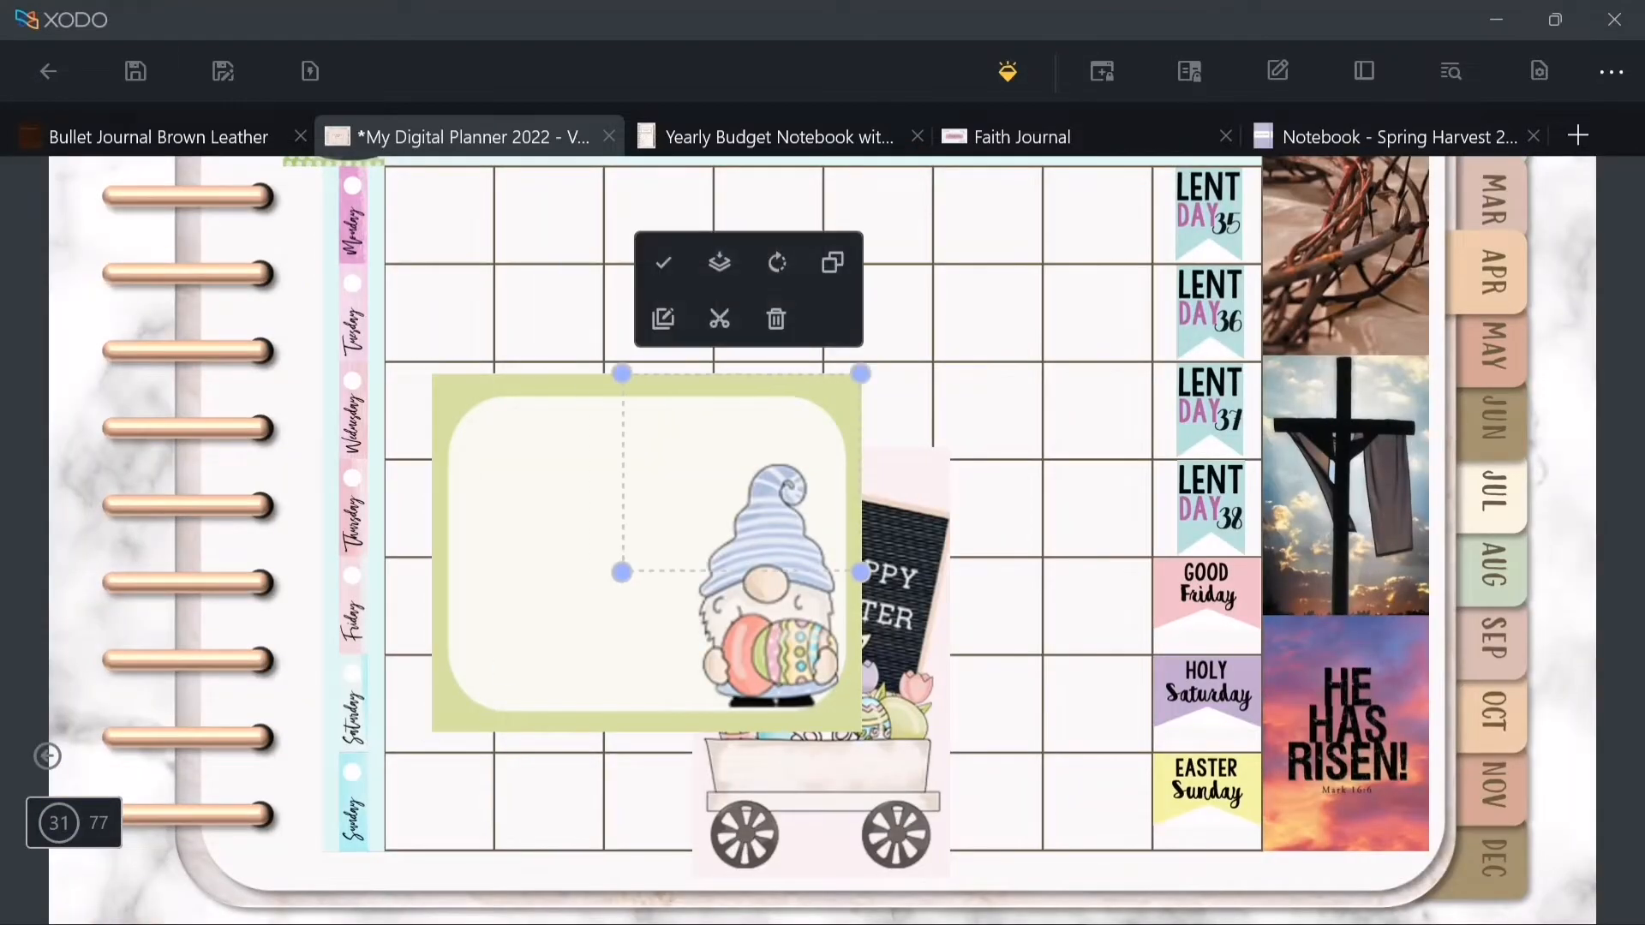
pyautogui.scroll(-2, 902, 683)
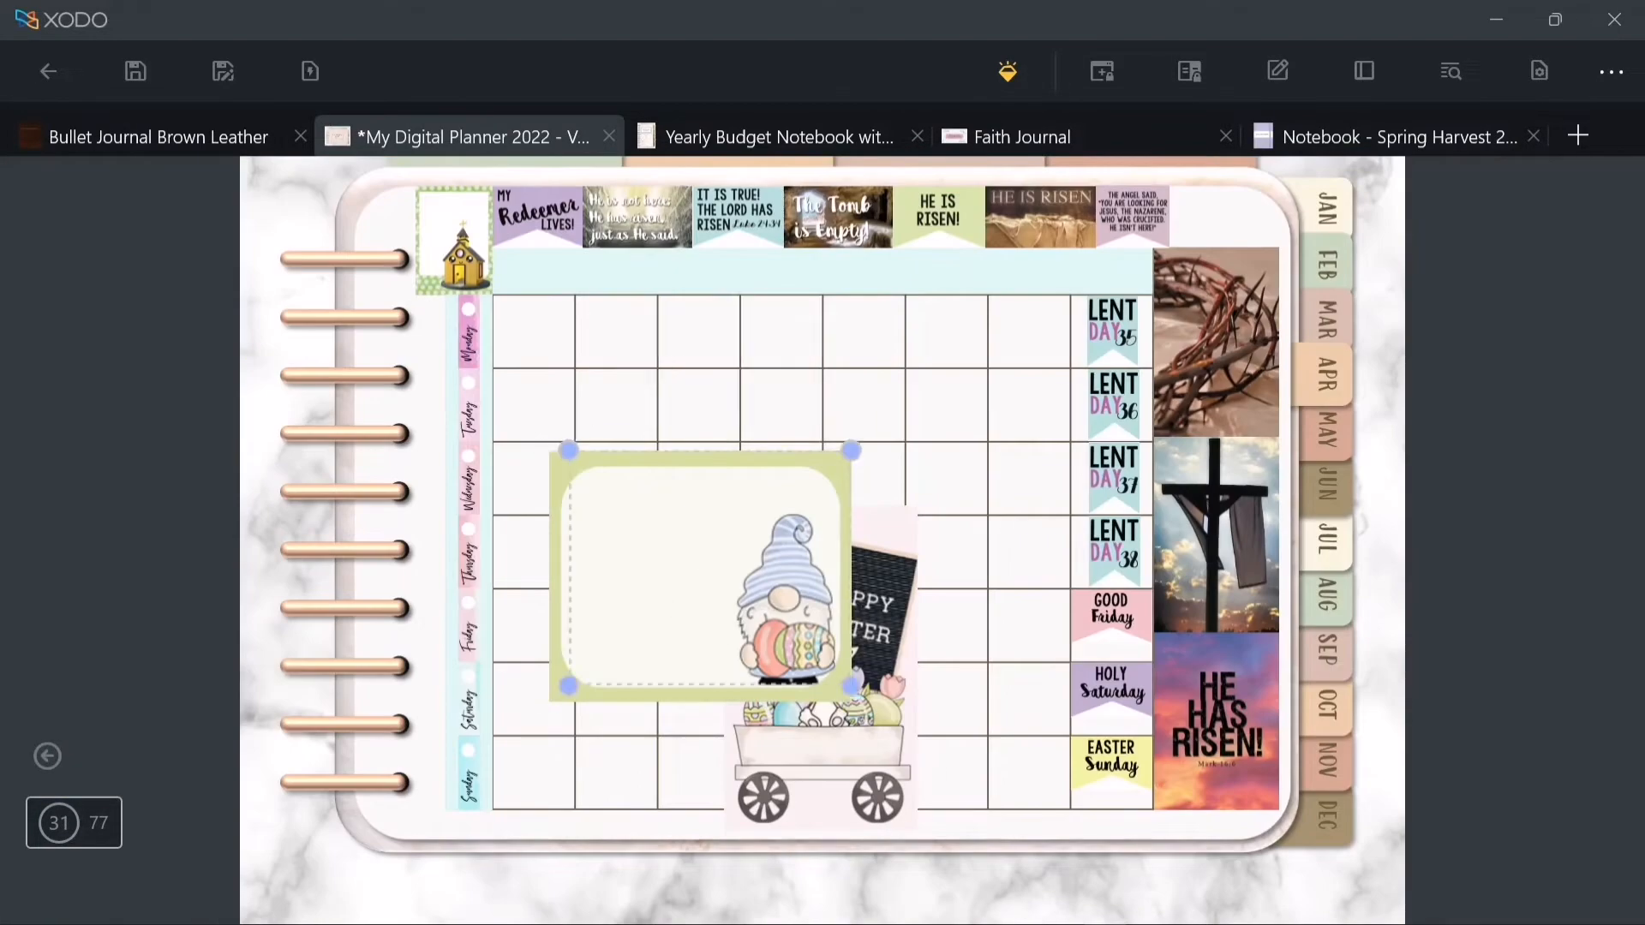
pyautogui.moveTo(568, 686); pyautogui.dragTo(671, 607)
pyautogui.scroll(1, 763, 531)
pyautogui.moveTo(848, 554); pyautogui.dragTo(1037, 397)
pyautogui.moveTo(669, 705); pyautogui.dragTo(492, 882)
pyautogui.press('Delete')
# - Shrink the Happy Easter wagon sticker and place it in the bottom three rows beside the Good Friday to Easter Sunday stickers
pyautogui.scroll(-1, 821, 668)
pyautogui.click(821, 669)
pyautogui.moveTo(724, 506); pyautogui.dragTo(866, 745)
pyautogui.moveTo(892, 786); pyautogui.dragTo(999, 766)
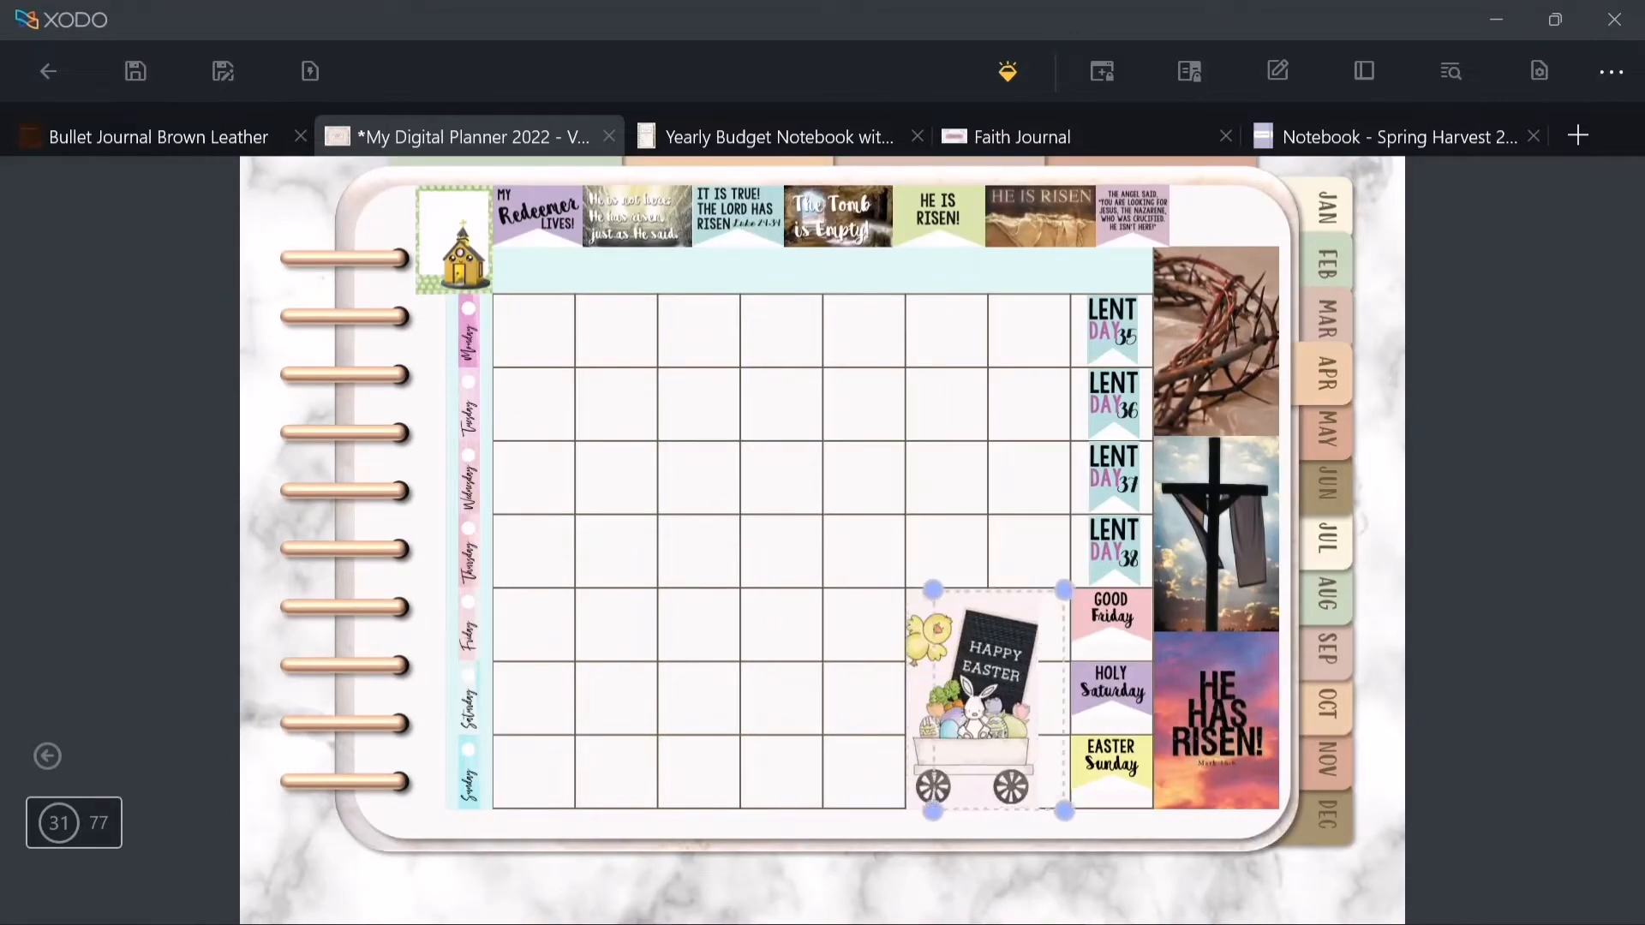
# - Fine-tune the upper corners of the Happy Easter wagon sticker so it lines up with the grid lines beside Good Friday
pyautogui.scroll(5, 931, 720)
pyautogui.click(1152, 548)
pyautogui.moveTo(1361, 312); pyautogui.dragTo(1355, 316)
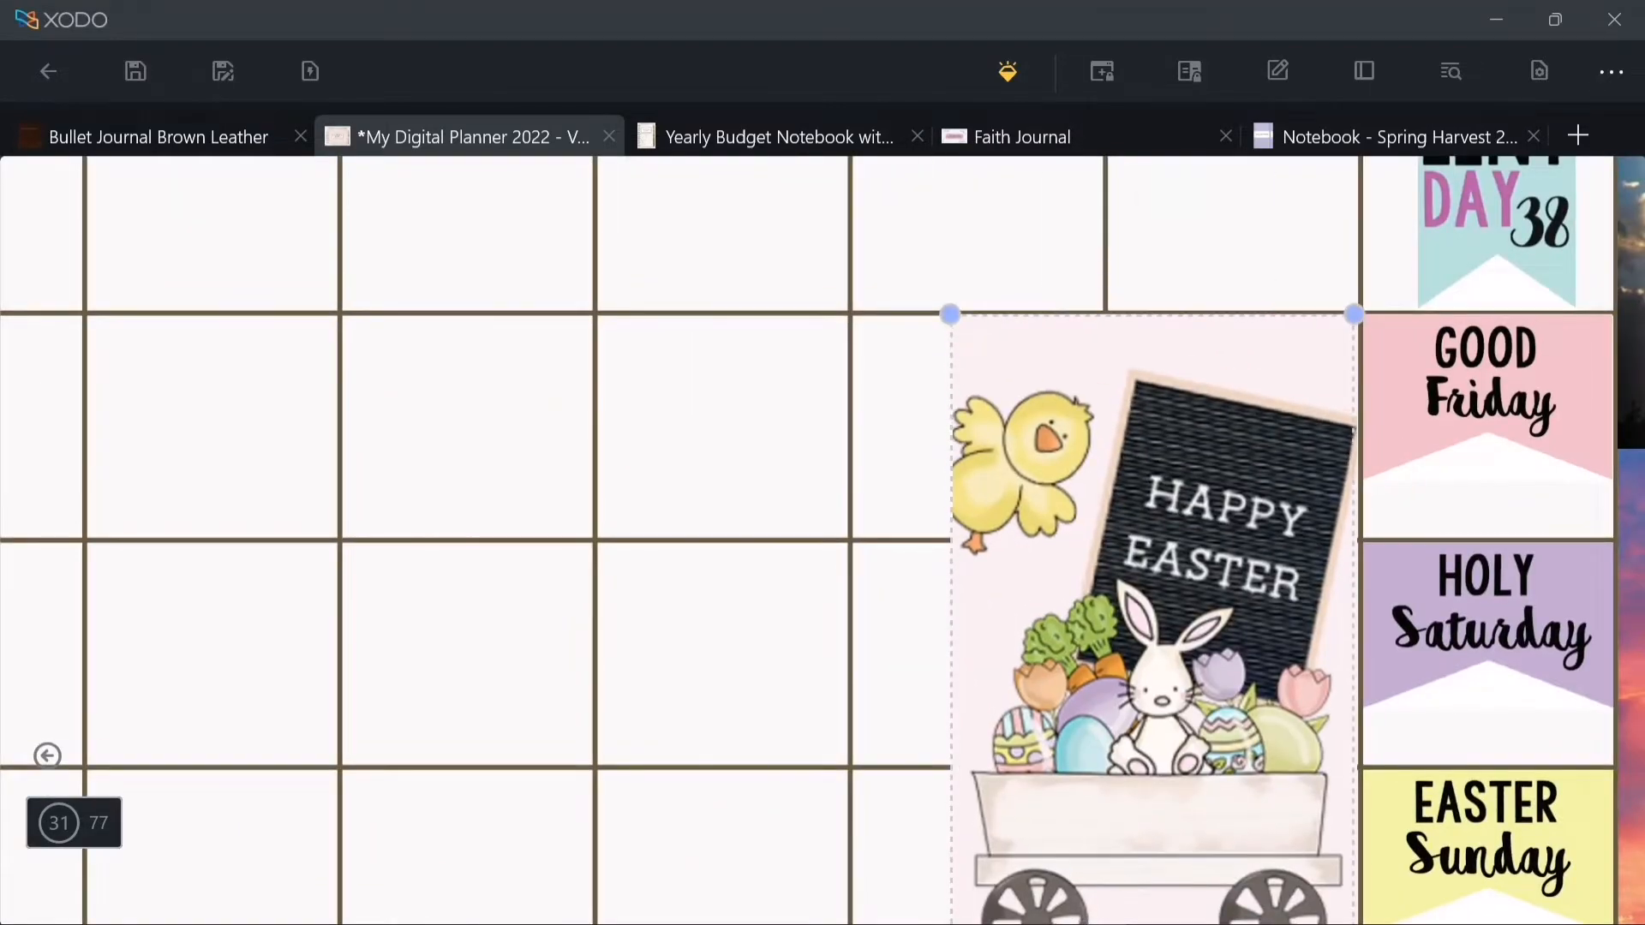
pyautogui.moveTo(949, 313); pyautogui.dragTo(953, 318)
pyautogui.click(822, 561)
pyautogui.scroll(-5, 827, 583)
# - Insert the green-framed gnome sticker and shrink it to about two cells wide and one cell high in the Saturday row
pyautogui.rightClick(778, 426)
pyautogui.click(667, 649)
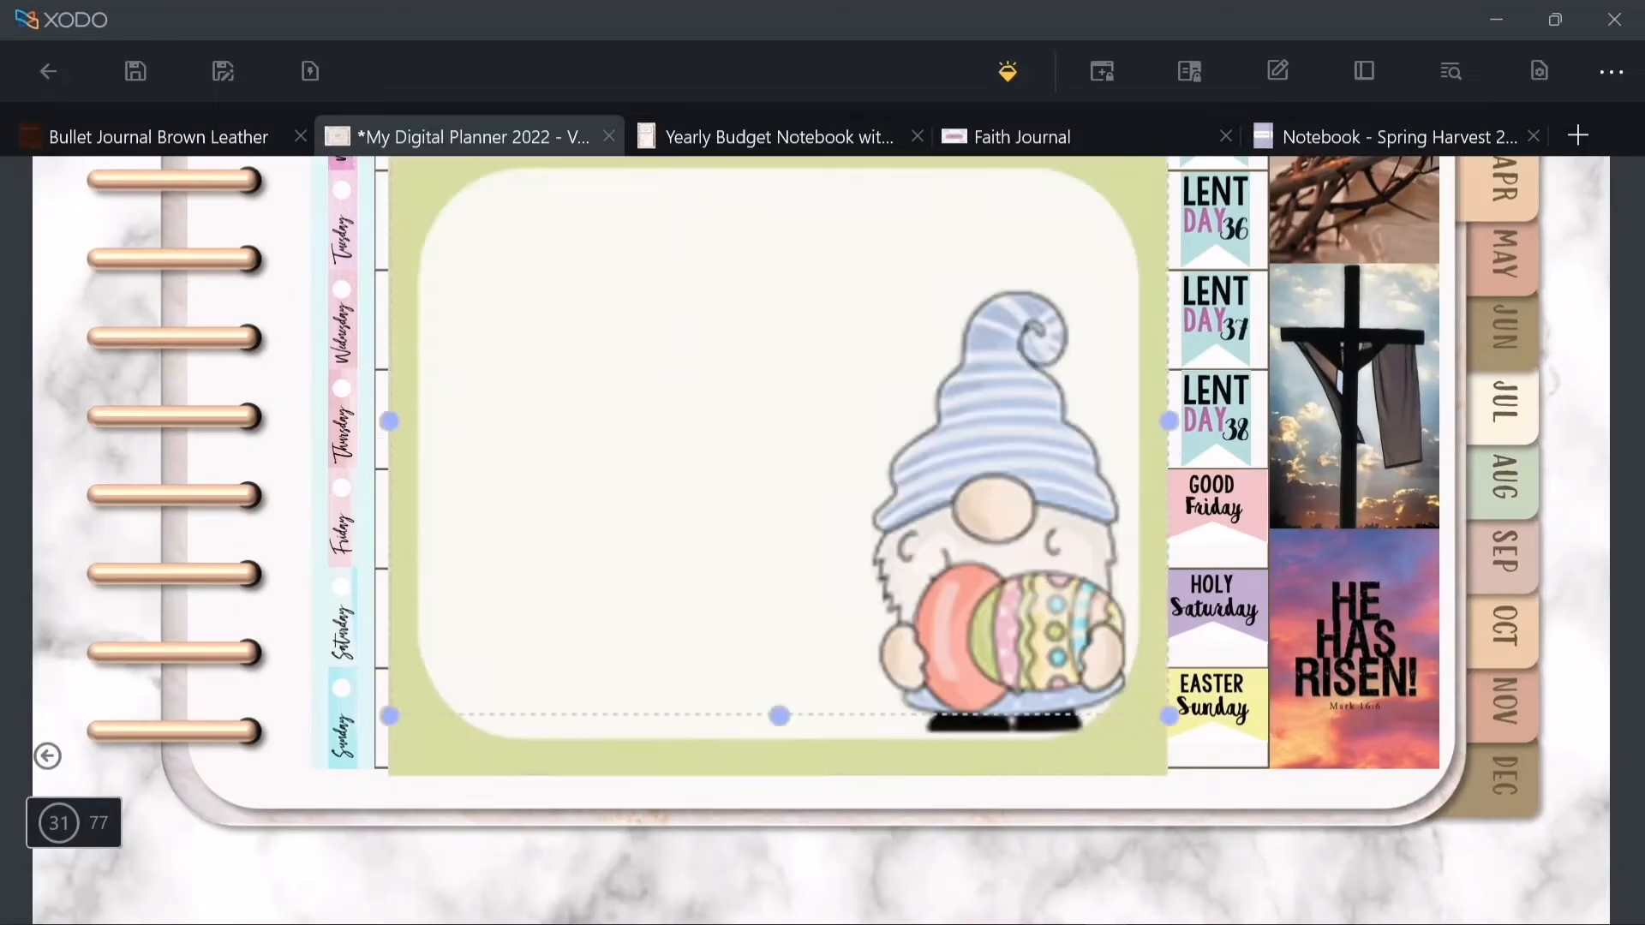
pyautogui.moveTo(390, 397); pyautogui.dragTo(704, 396)
pyautogui.moveTo(1169, 396); pyautogui.dragTo(935, 396)
pyautogui.scroll(1, 821, 514)
pyautogui.moveTo(821, 206); pyautogui.dragTo(821, 644)
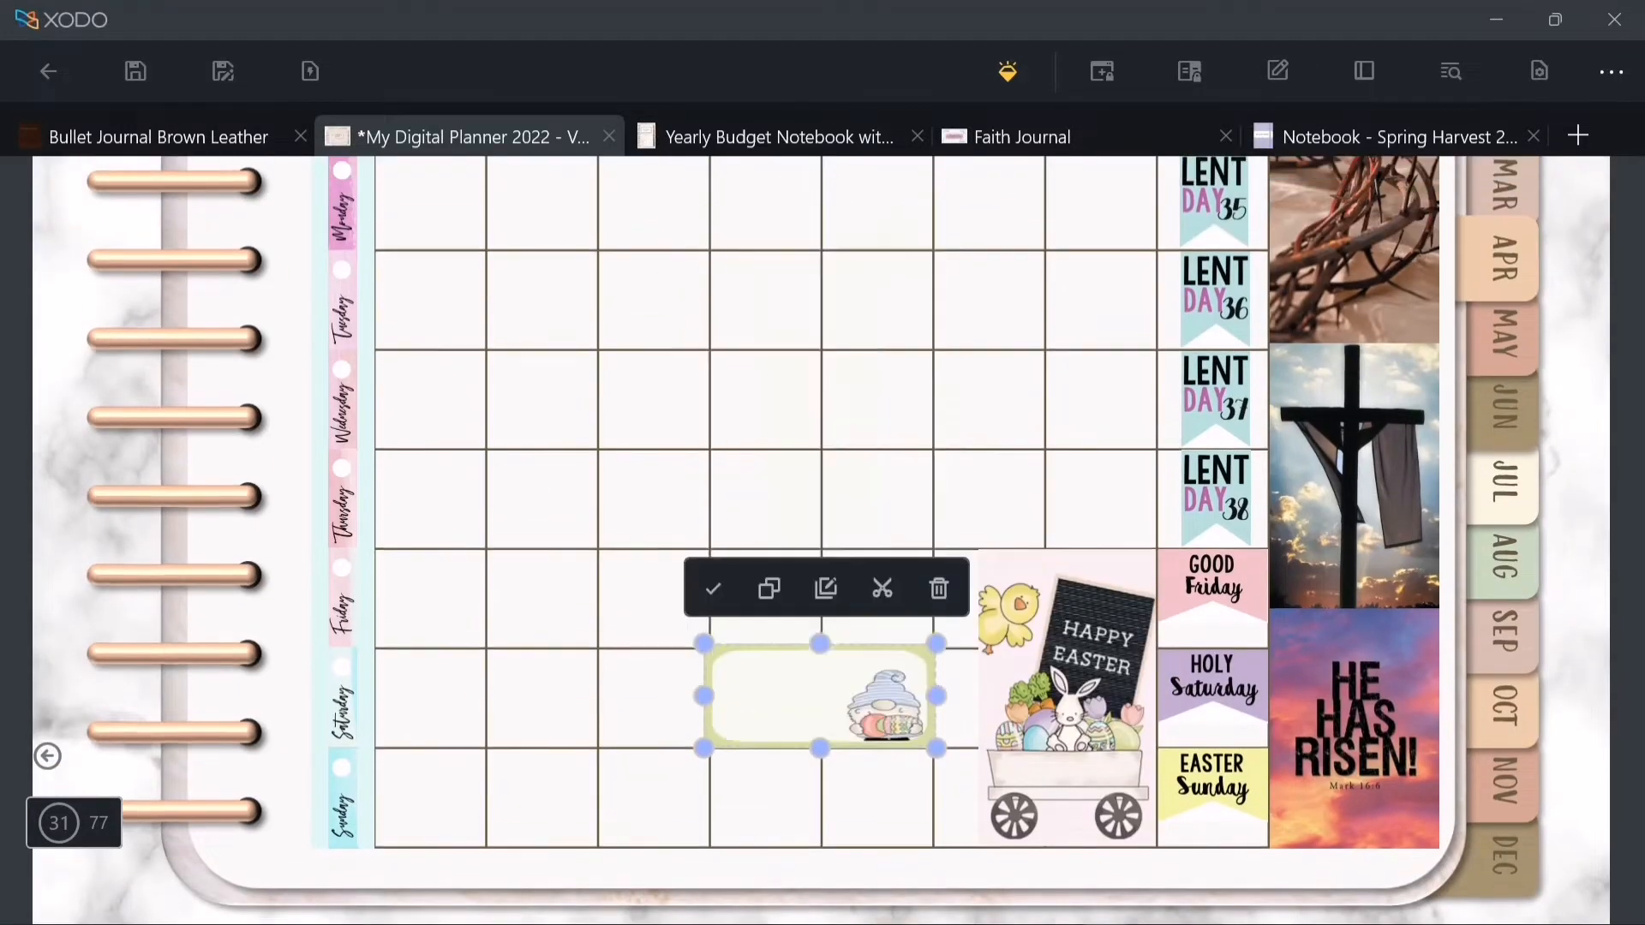
# - Adjust the gnome sticker's edges so it fits exactly inside the grid lines of its two Saturday cells
pyautogui.scroll(4, 910, 857)
pyautogui.moveTo(962, 496); pyautogui.dragTo(958, 496)
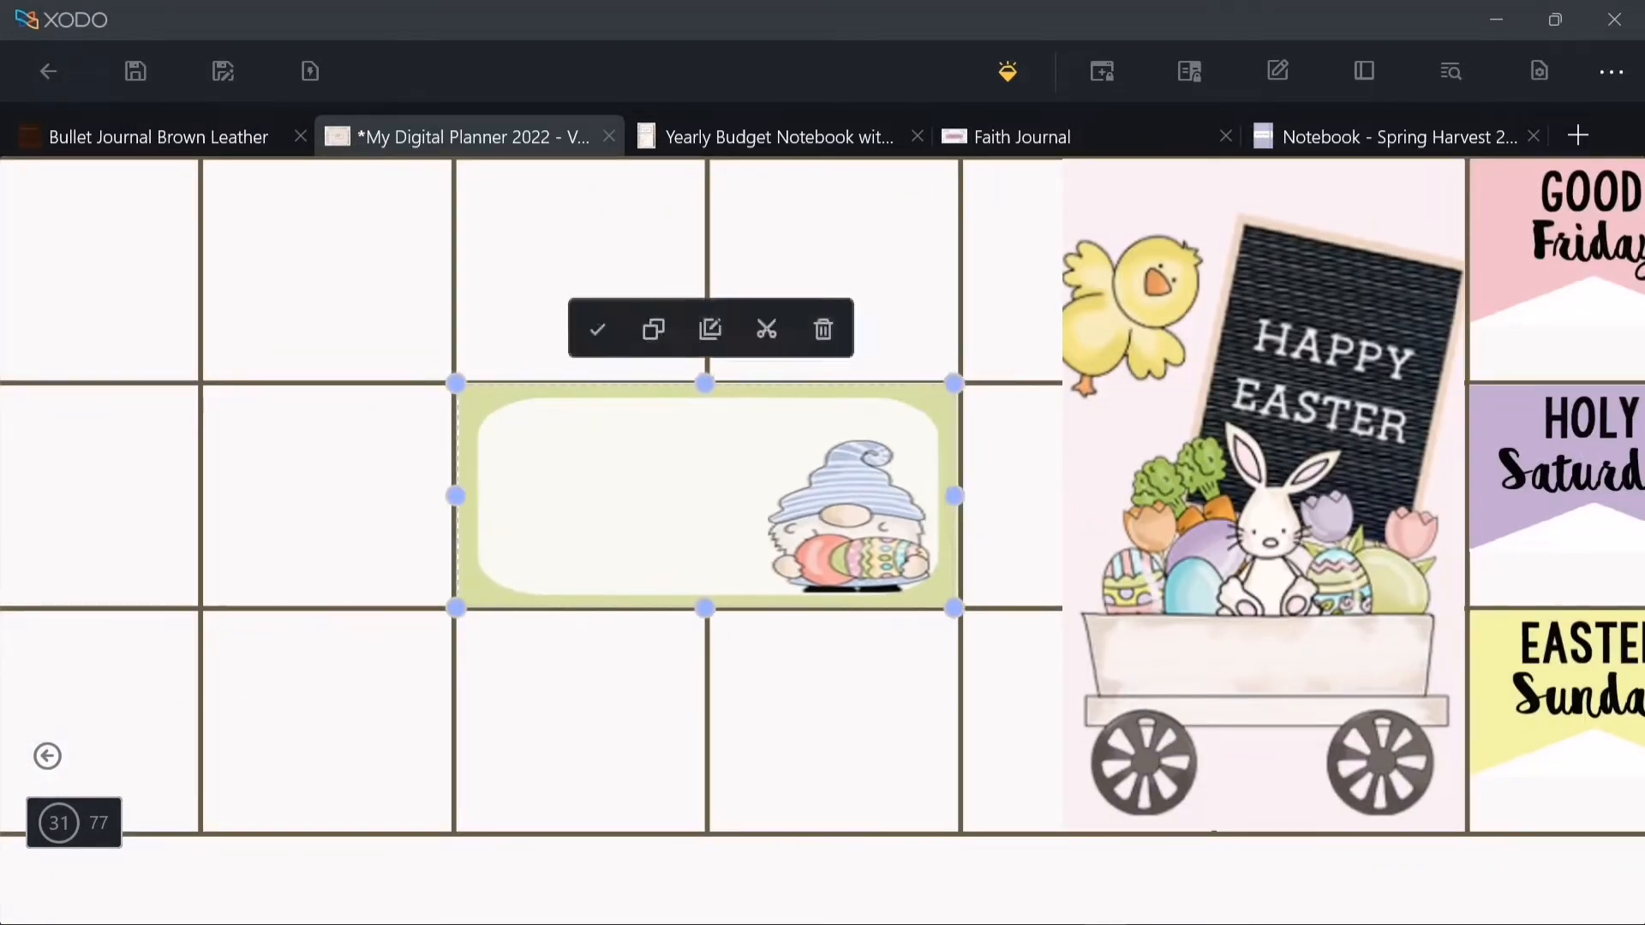
pyautogui.scroll(4, 940, 456)
pyautogui.moveTo(991, 551); pyautogui.dragTo(985, 551)
pyautogui.moveTo(383, 281)
pyautogui.mouseDown()
pyautogui.moveTo(383, 312)
pyautogui.moveTo(384, 285)
pyautogui.mouseUp()
pyautogui.hscroll(-5, 383, 286)
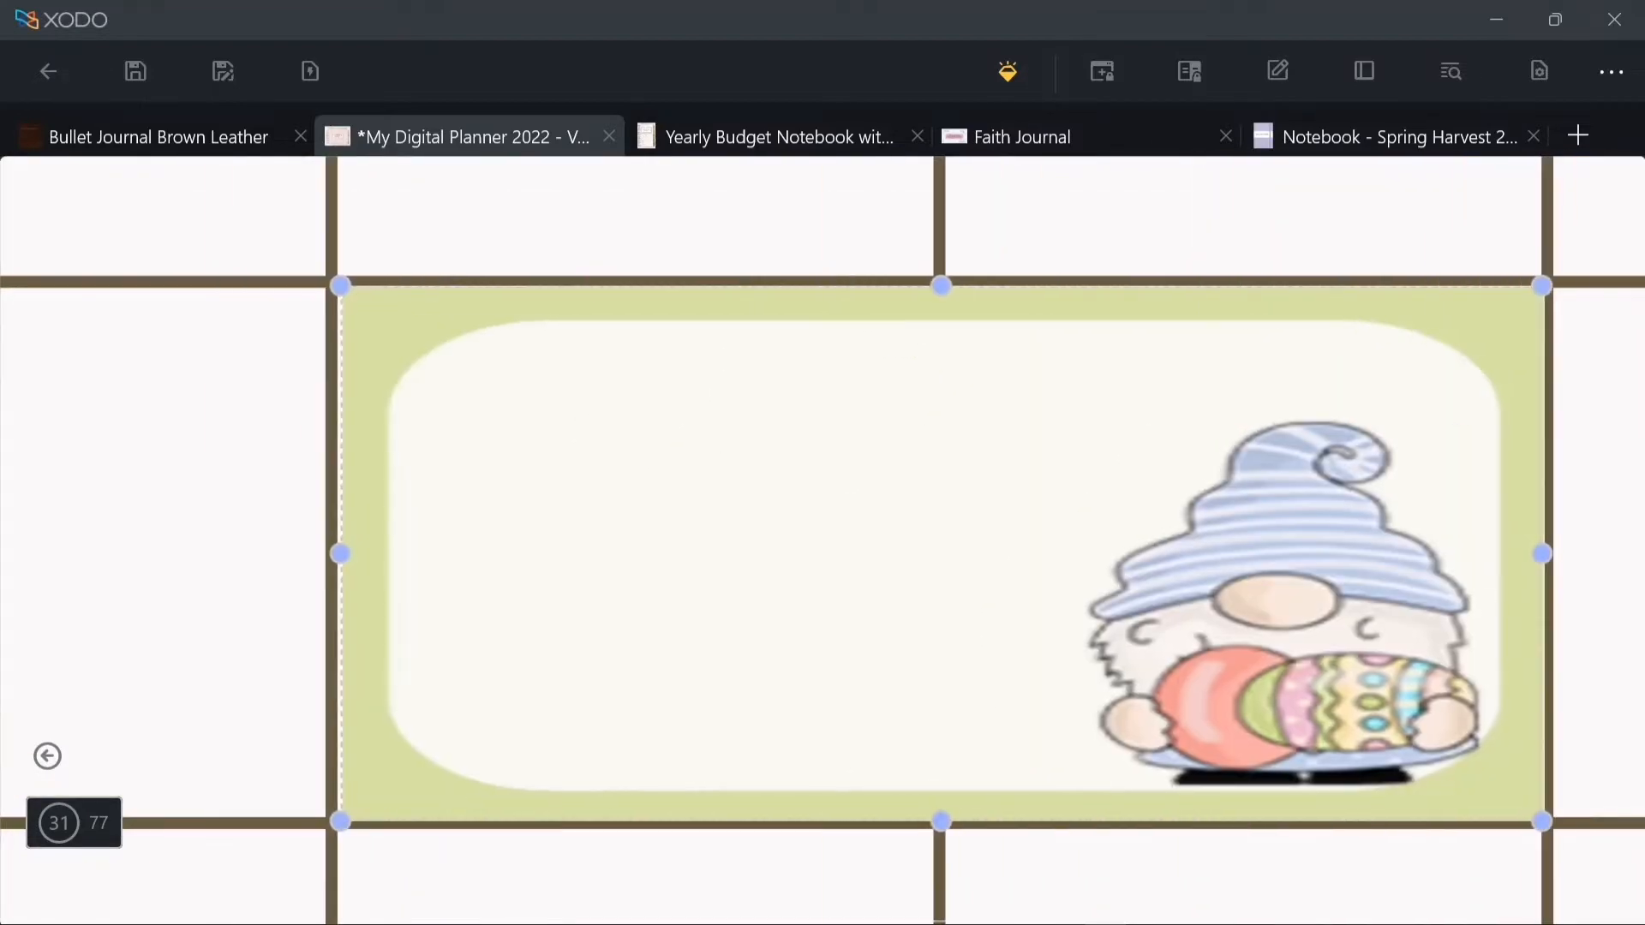
pyautogui.moveTo(341, 553); pyautogui.dragTo(336, 553)
pyautogui.moveTo(939, 319); pyautogui.dragTo(939, 288)
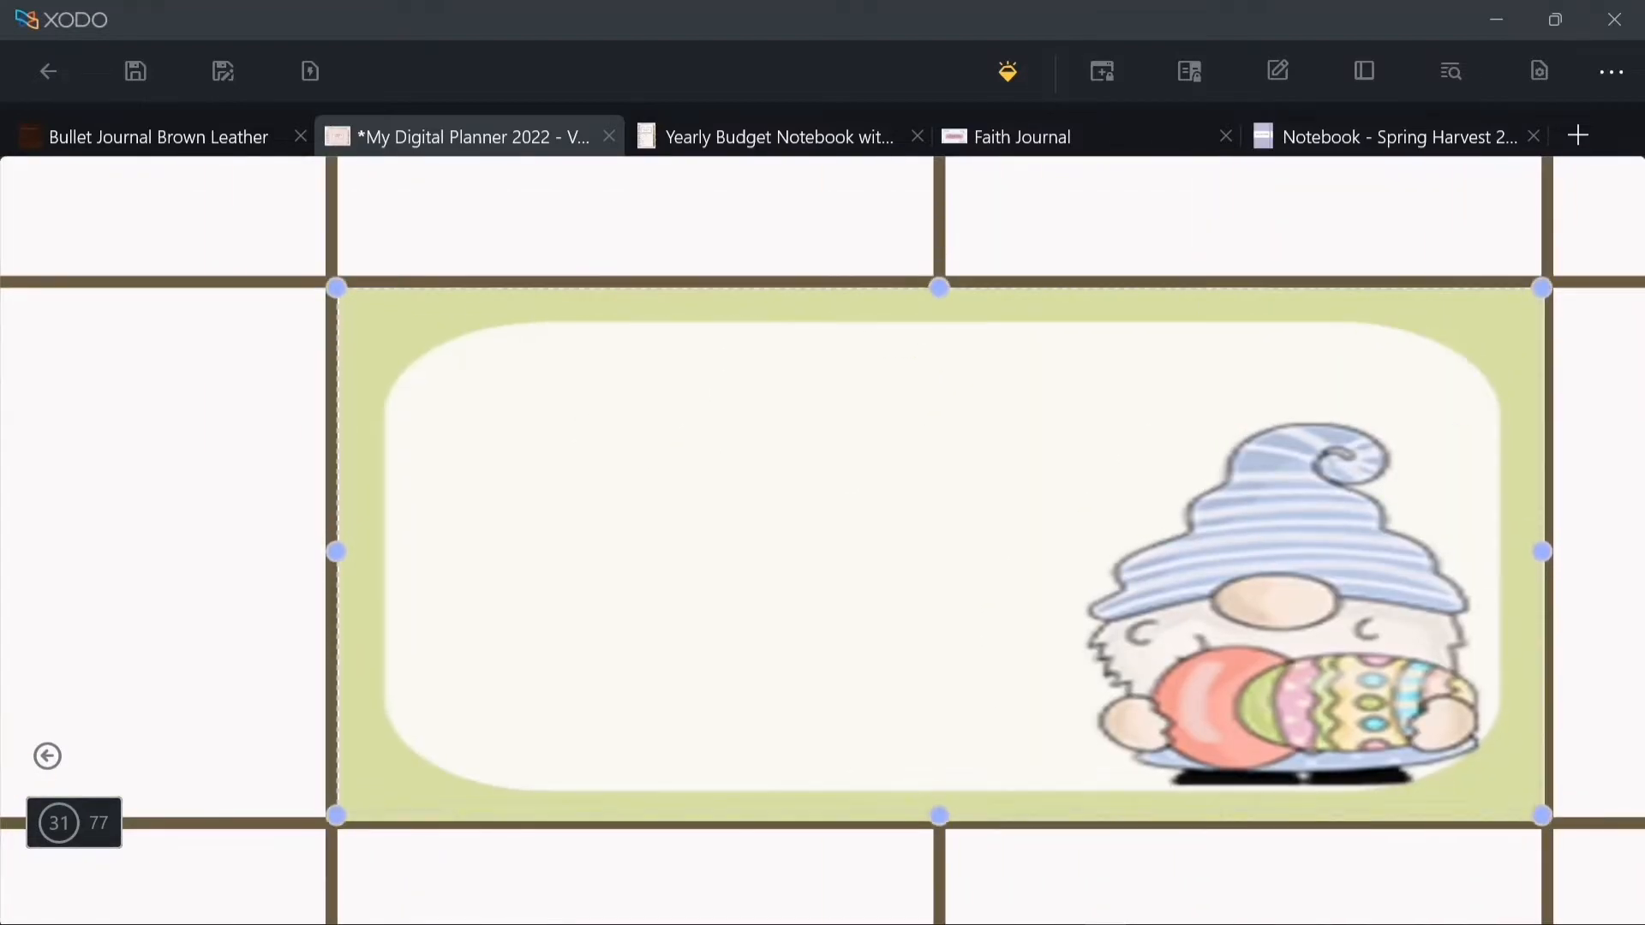
pyautogui.moveTo(336, 816); pyautogui.dragTo(324, 818)
pyautogui.scroll(-9, 823, 548)
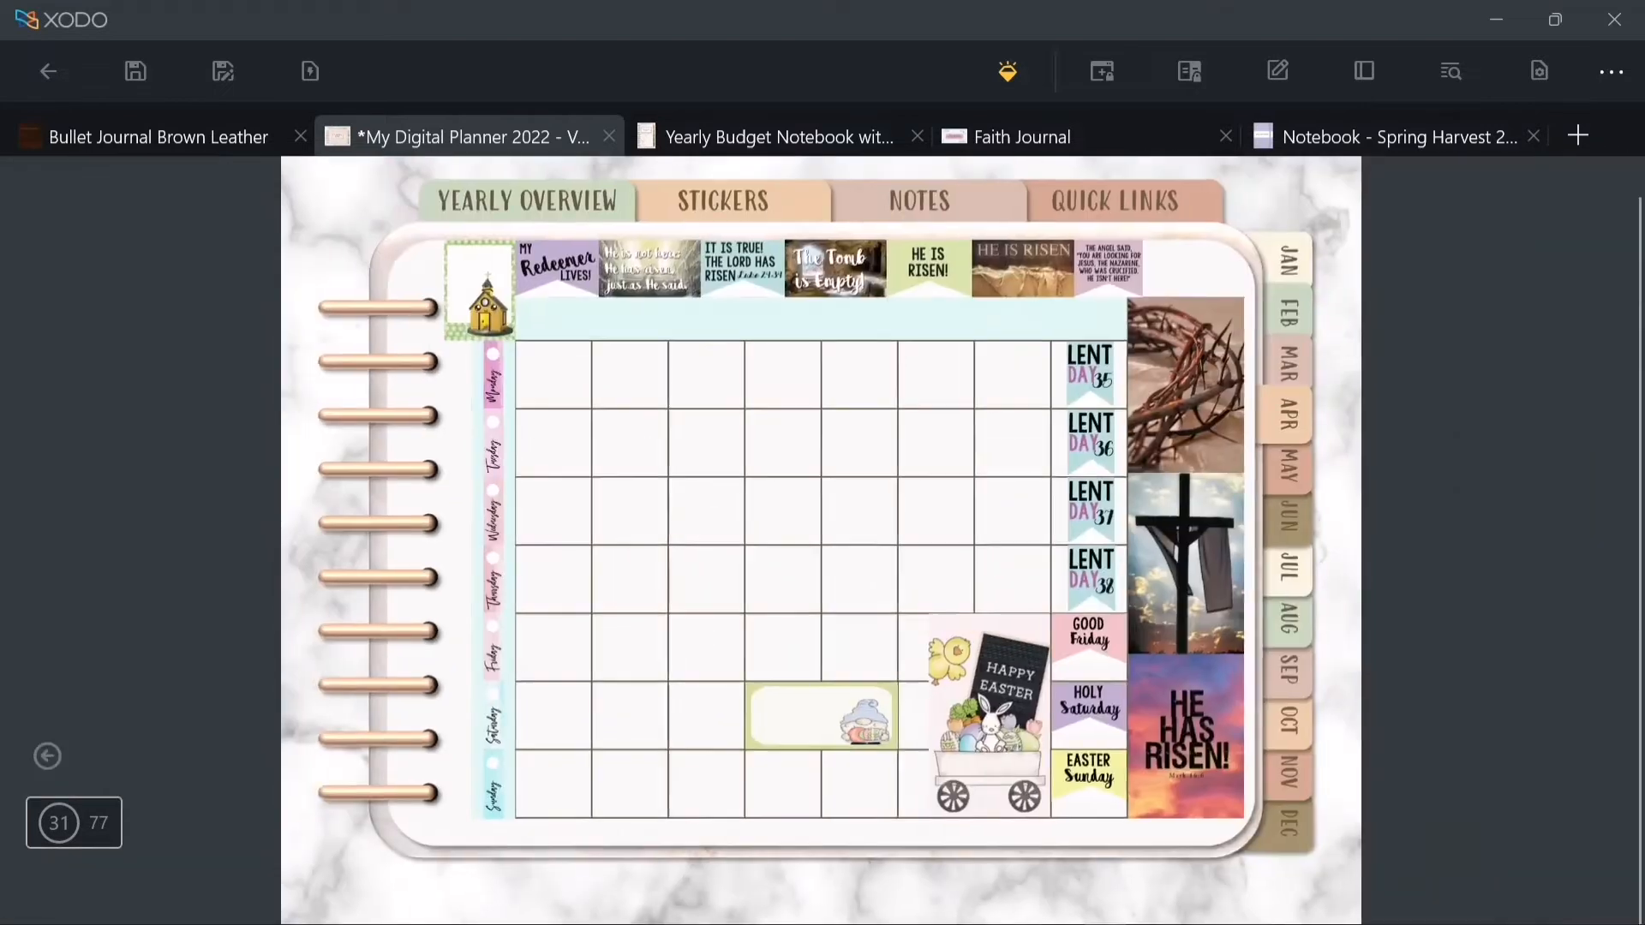
# - Draw a narrow, borderless pale pink rectangle down the first grid column through the Monday to Friday rows
pyautogui.scroll(6, 823, 552)
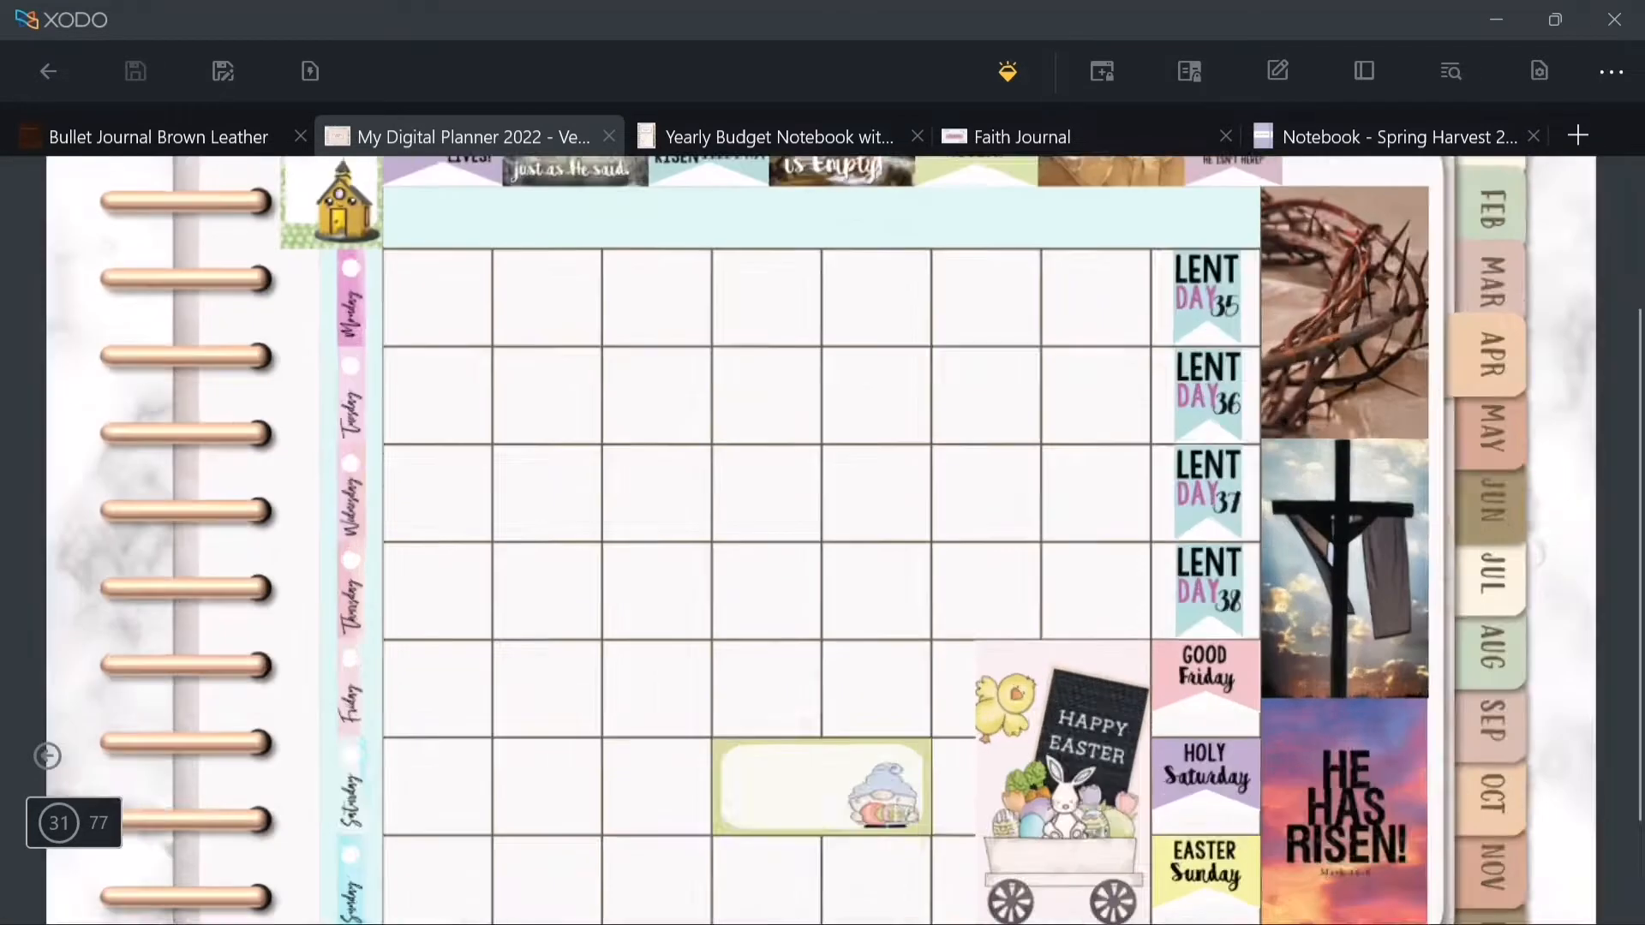
pyautogui.click(1278, 71)
pyautogui.click(982, 71)
pyautogui.click(1061, 133)
pyautogui.click(982, 71)
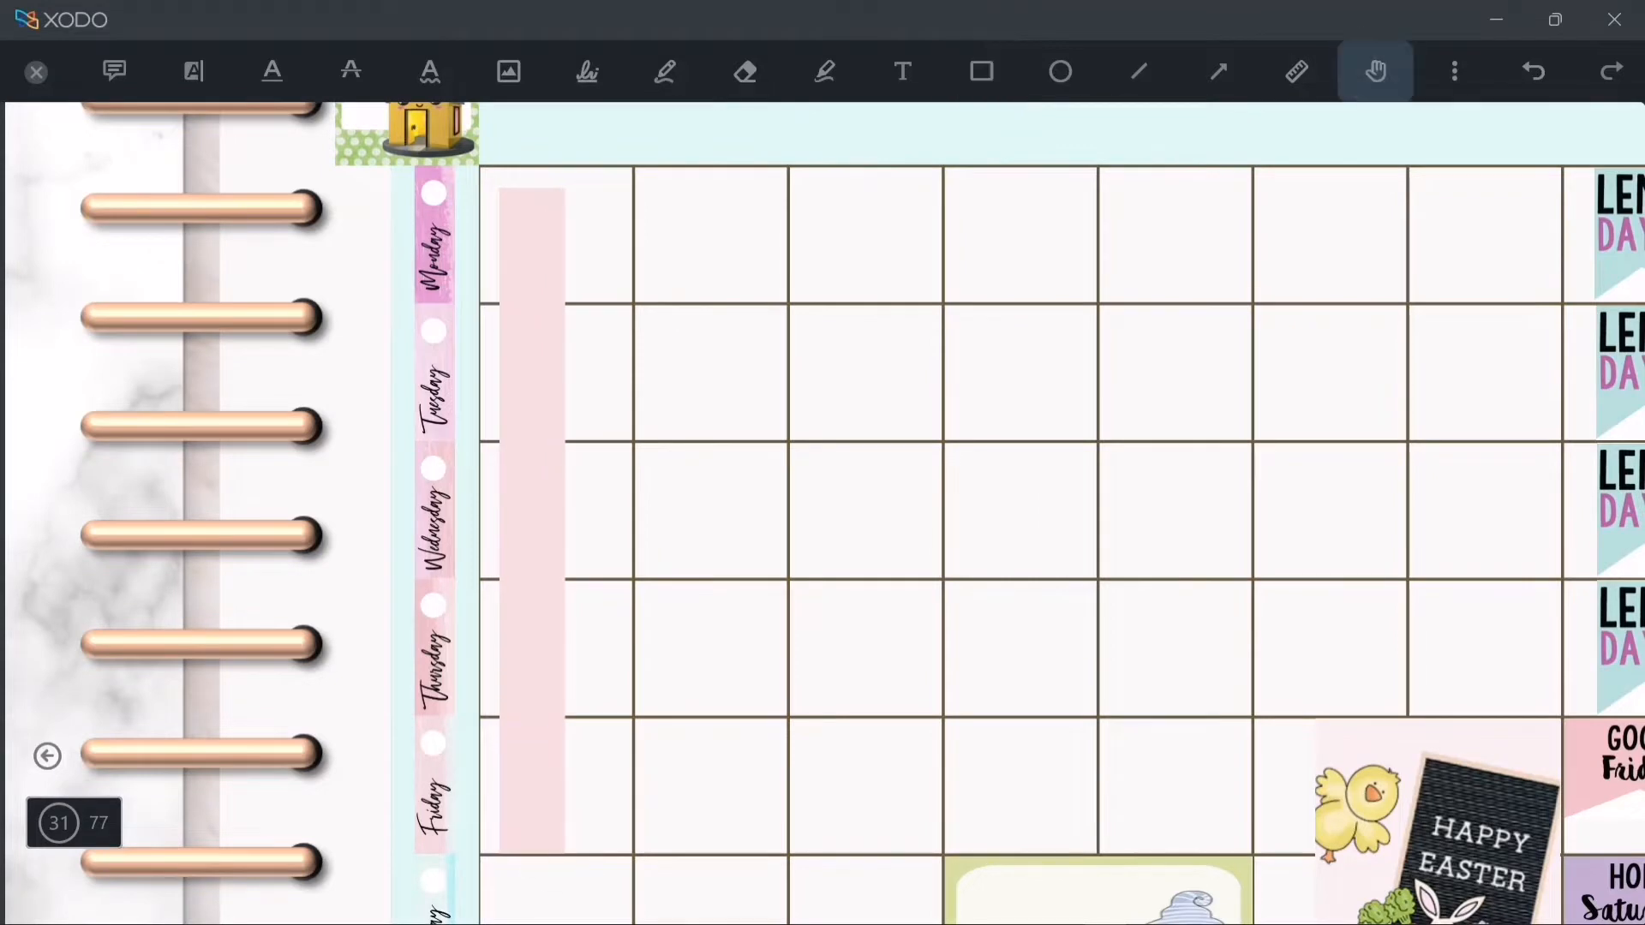
# - Extend the pink strip up to the top of the Monday row and move it against the grid's outer line beside the weekday labels
pyautogui.scroll(8, 519, 257)
pyautogui.click(561, 600)
pyautogui.moveTo(561, 482); pyautogui.dragTo(561, 420)
pyautogui.scroll(-8, 561, 514)
pyautogui.moveTo(561, 514); pyautogui.dragTo(507, 514)
pyautogui.scroll(-5, 506, 515)
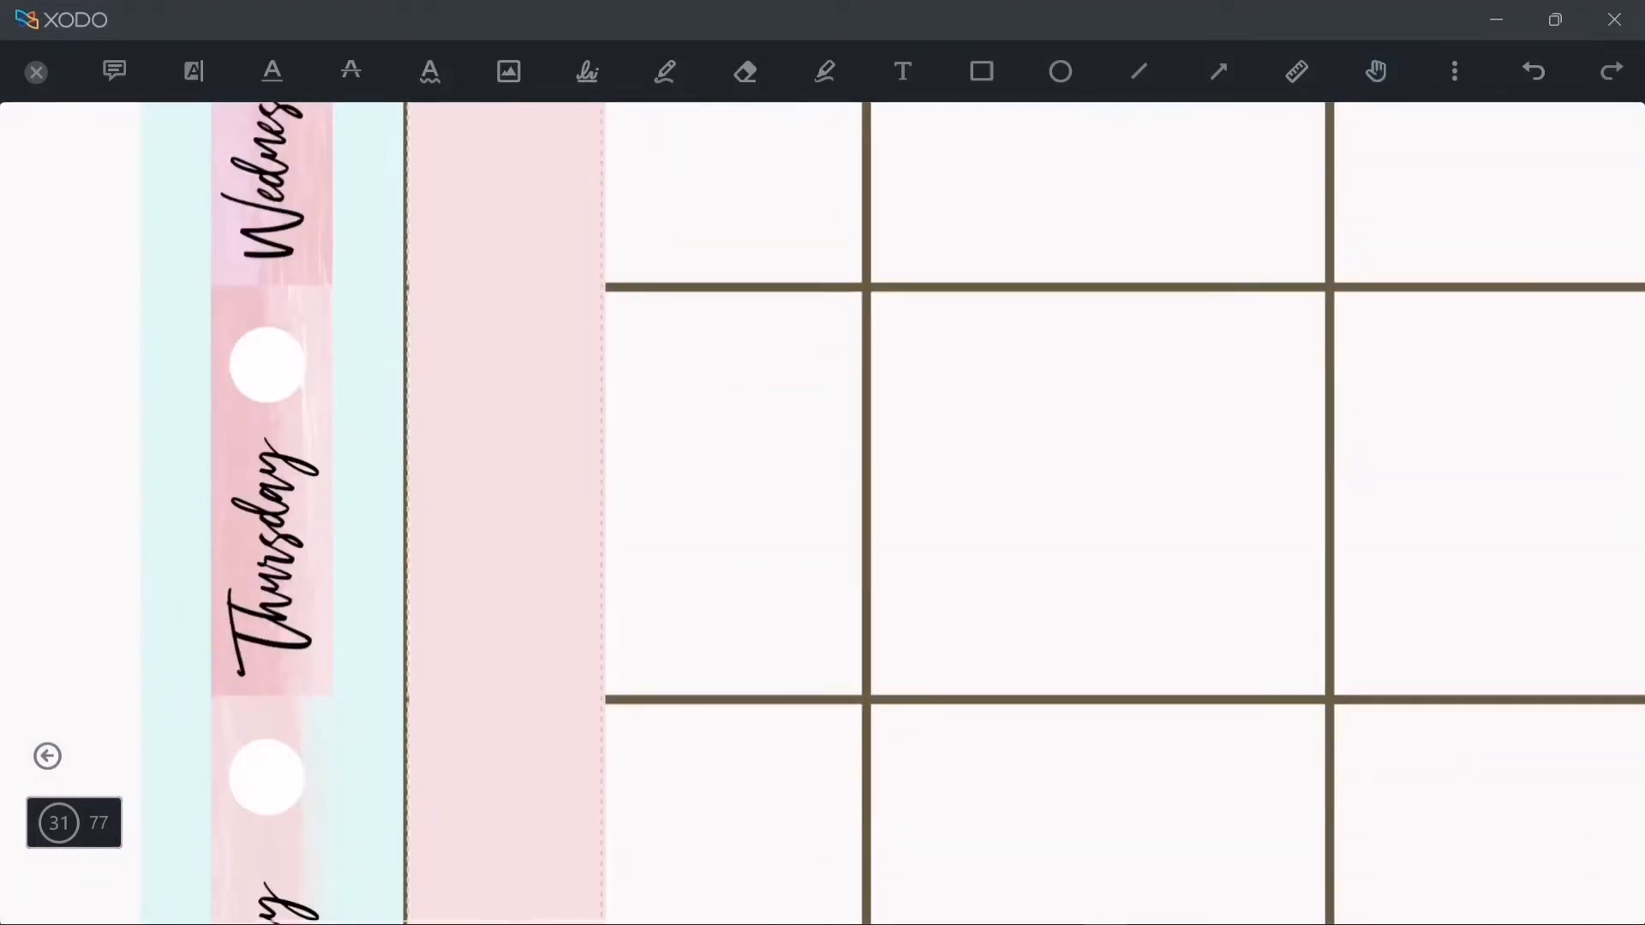
pyautogui.scroll(-3, 506, 514)
pyautogui.click(668, 729)
pyautogui.scroll(4, 593, 726)
pyautogui.click(497, 685)
pyautogui.moveTo(497, 685); pyautogui.dragTo(494, 685)
# - Align the pink strip's upper and lower edges with the grid lines above Monday and below Friday
pyautogui.scroll(10, 493, 685)
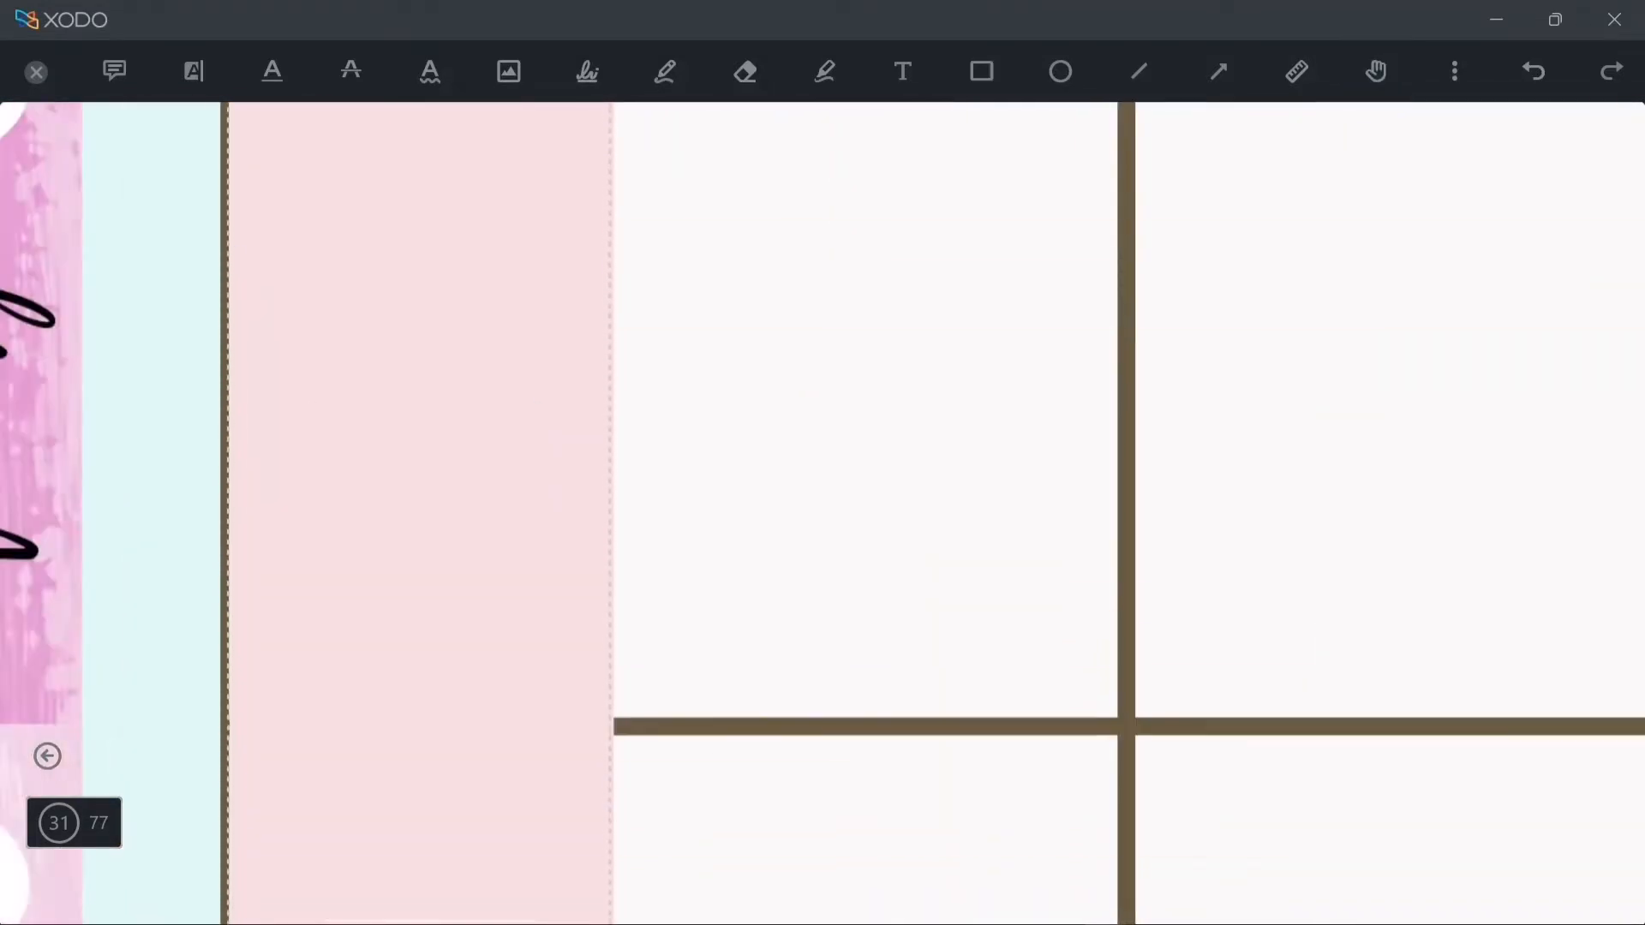
pyautogui.scroll(8, 481, 726)
pyautogui.moveTo(420, 298); pyautogui.dragTo(421, 290)
pyautogui.scroll(-20, 481, 727)
pyautogui.moveTo(420, 480); pyautogui.dragTo(420, 473)
pyautogui.click(1376, 71)
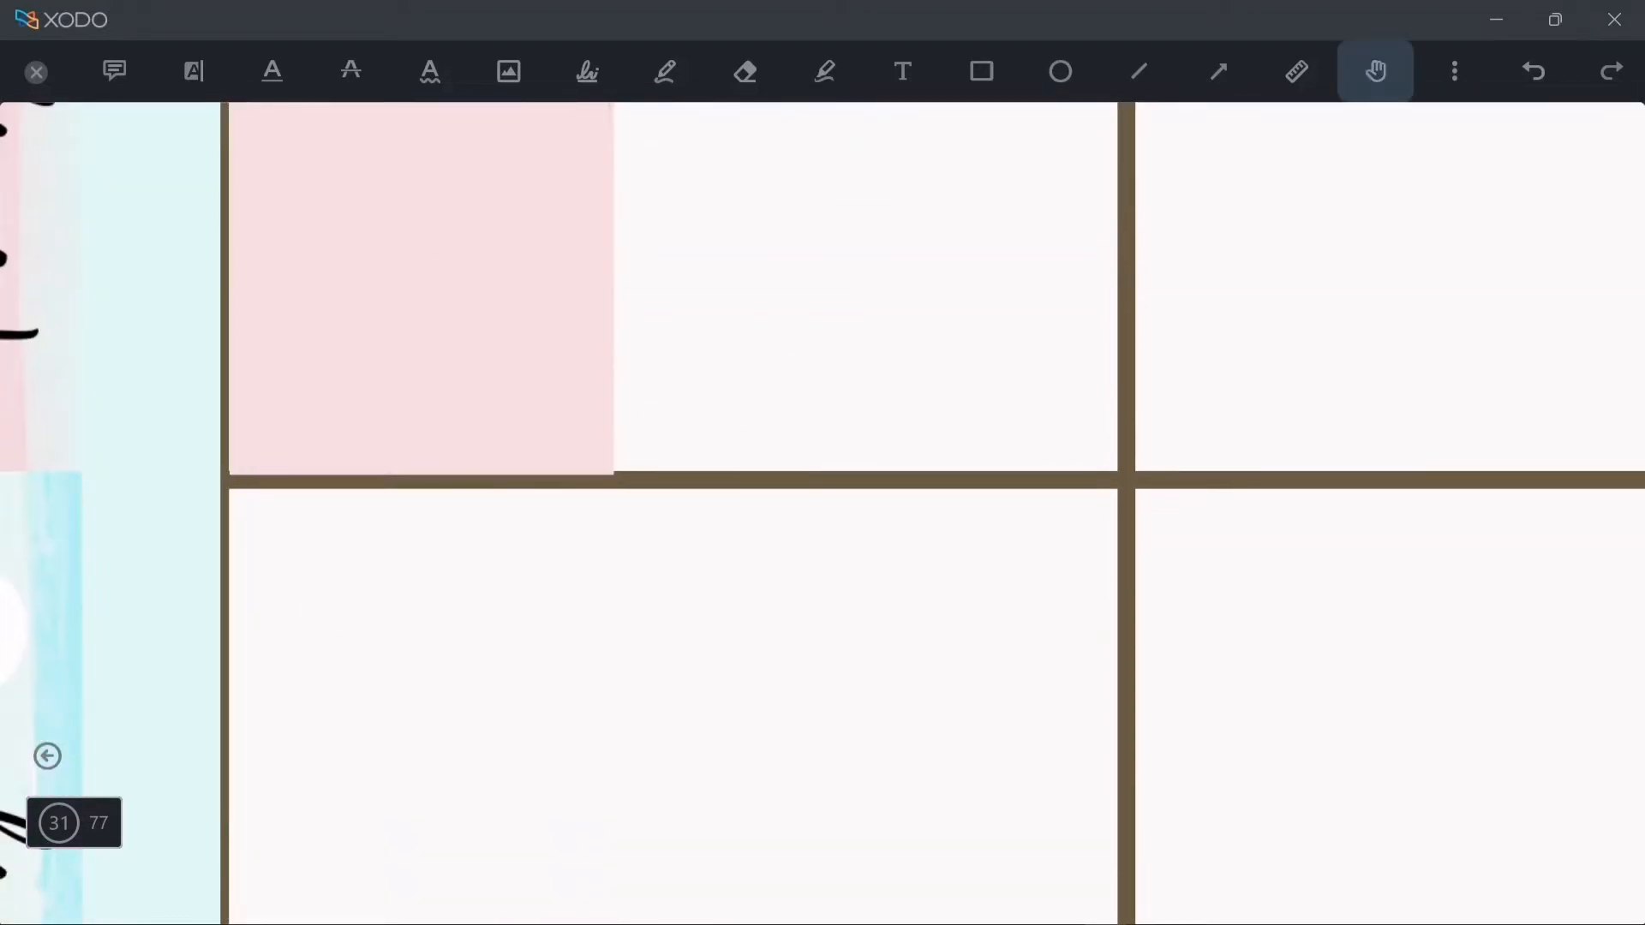
pyautogui.click(686, 728)
pyautogui.scroll(-8, 686, 728)
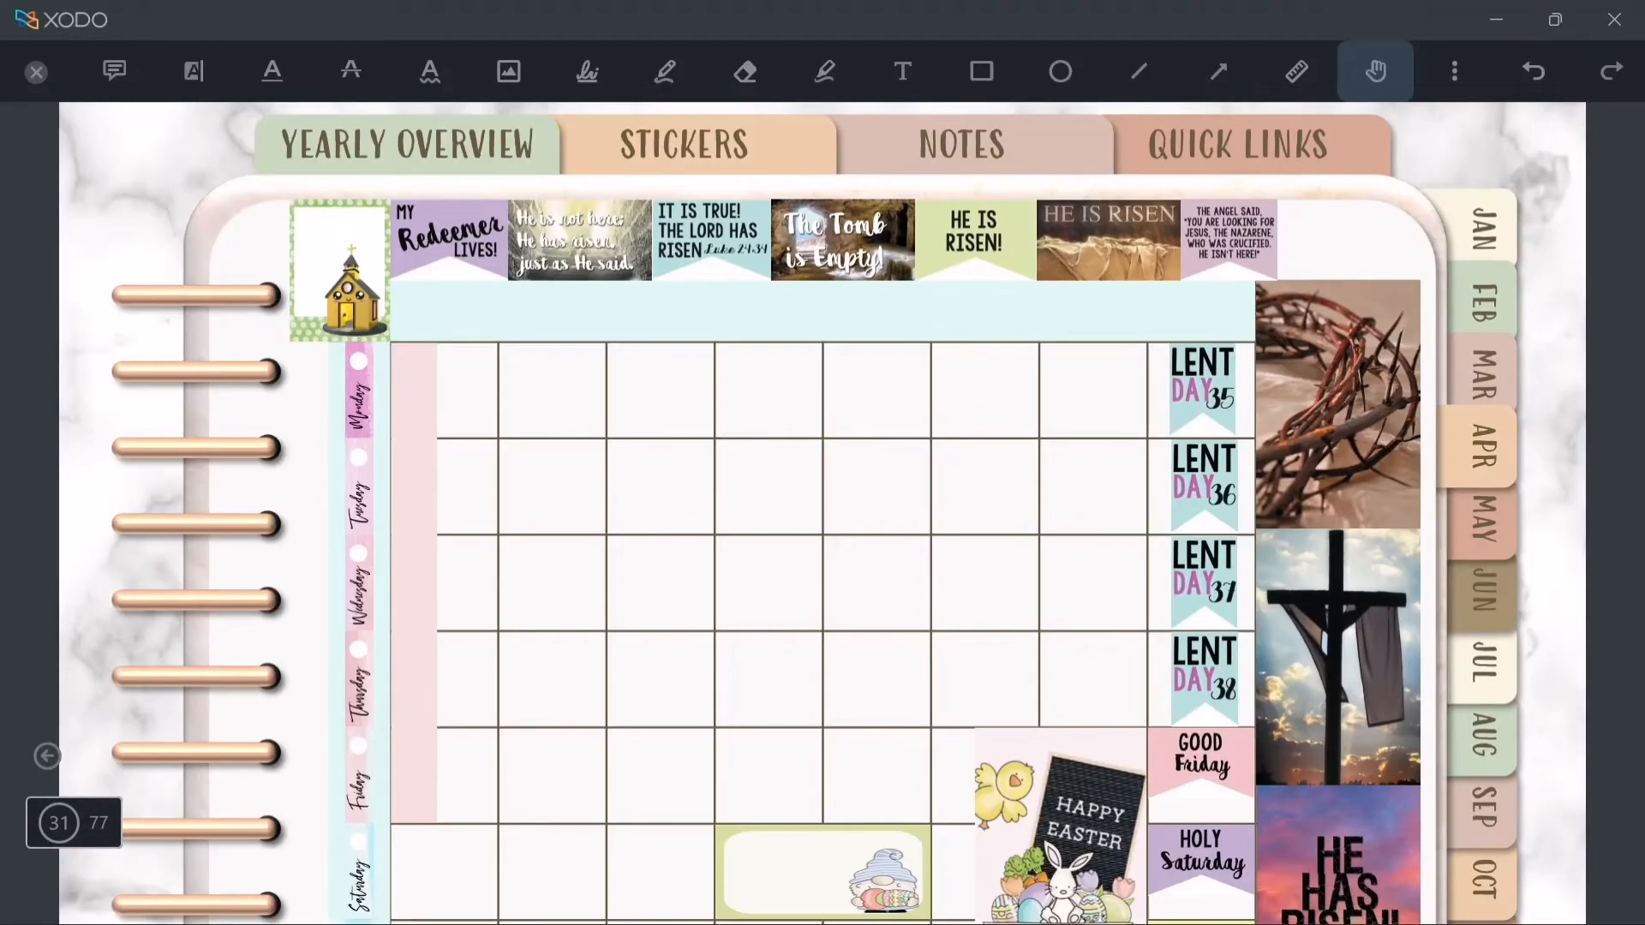
# - Set a black pen with thickness 1 and 100% opacity, and handwrite SPRING vertically up the pink strip from the Friday row
pyautogui.scroll(4, 319, 680)
pyautogui.scroll(-4, 479, 680)
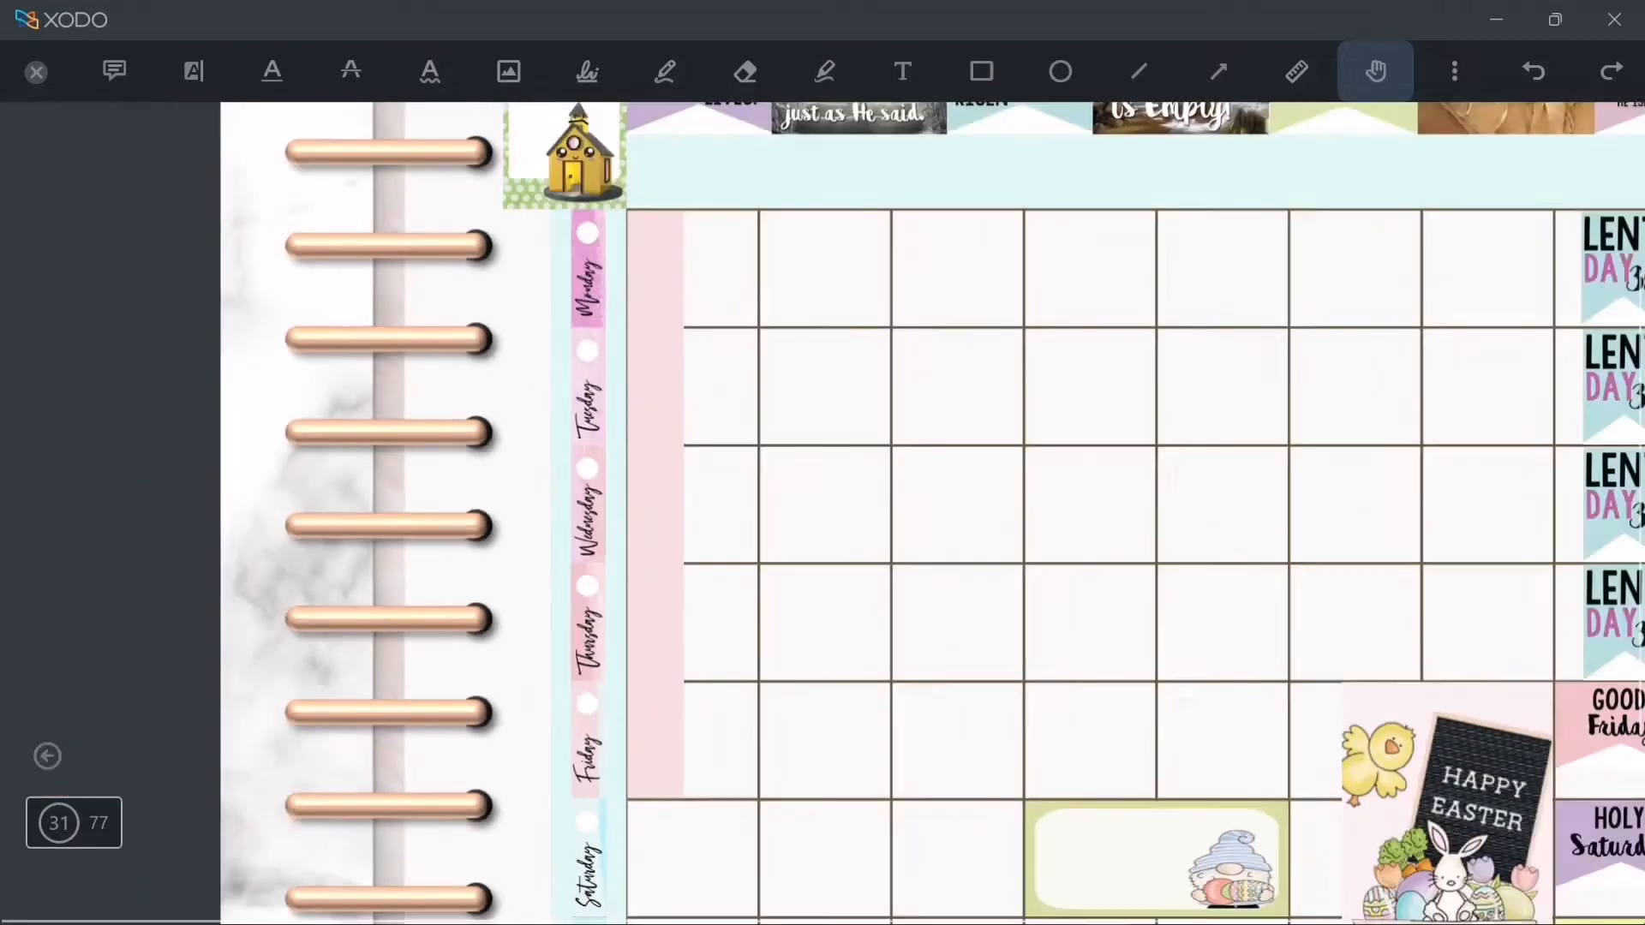
pyautogui.scroll(5, 679, 737)
pyautogui.scroll(3, 663, 831)
pyautogui.click(140, 72)
pyautogui.moveTo(104, 452); pyautogui.dragTo(119, 452)
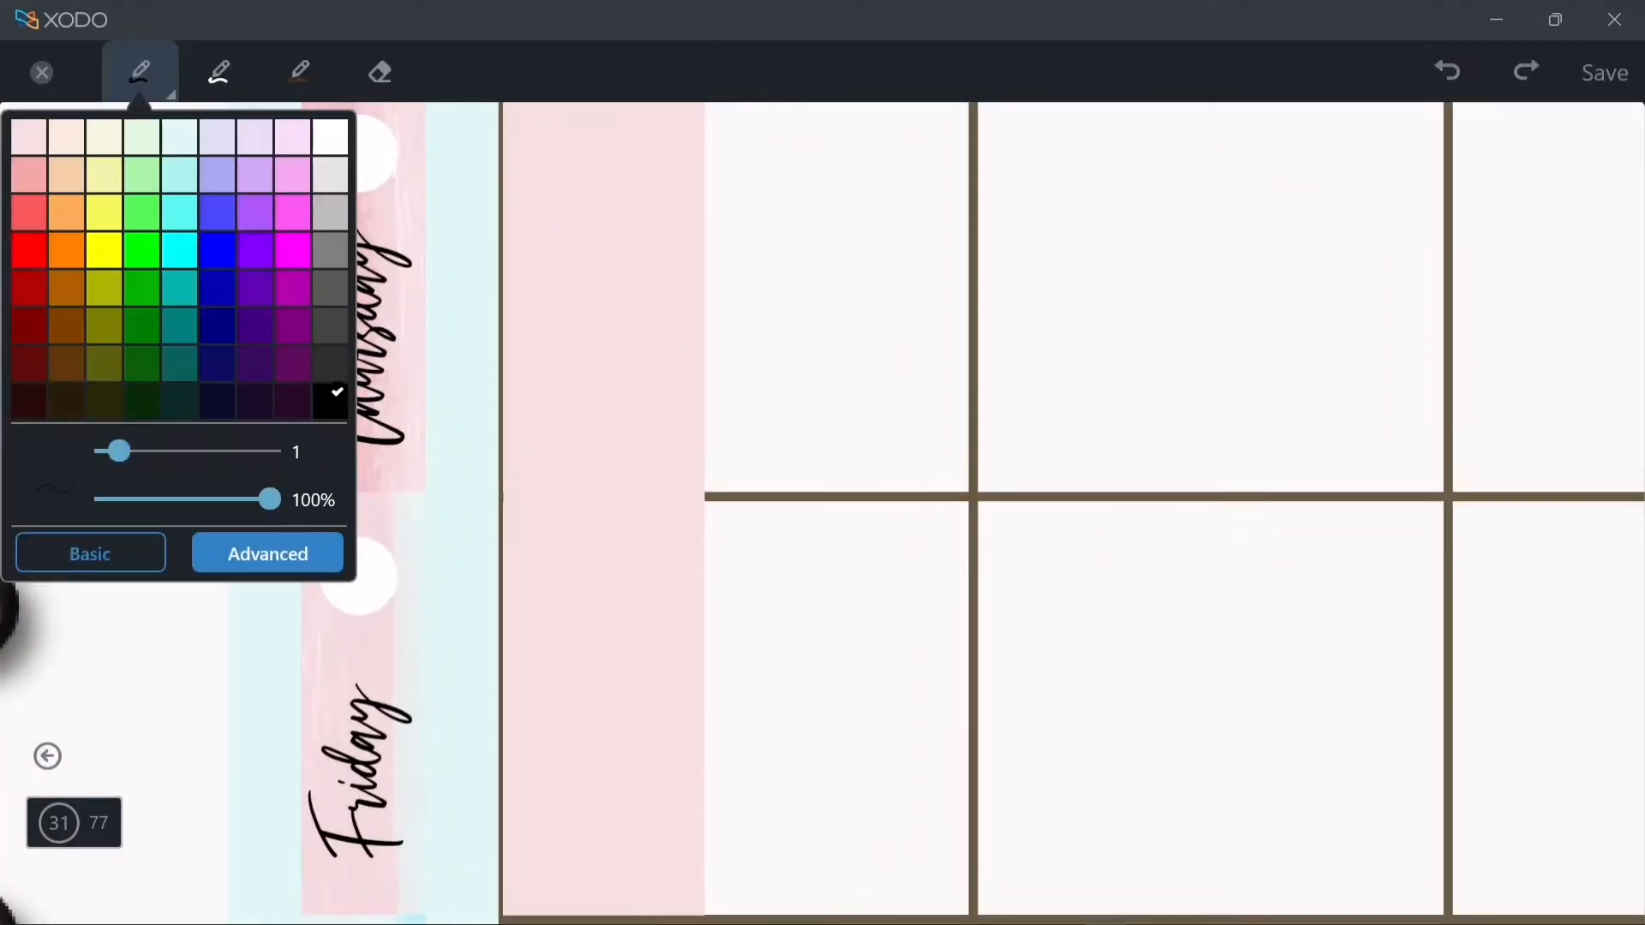
pyautogui.moveTo(561, 798); pyautogui.dragTo(626, 819)
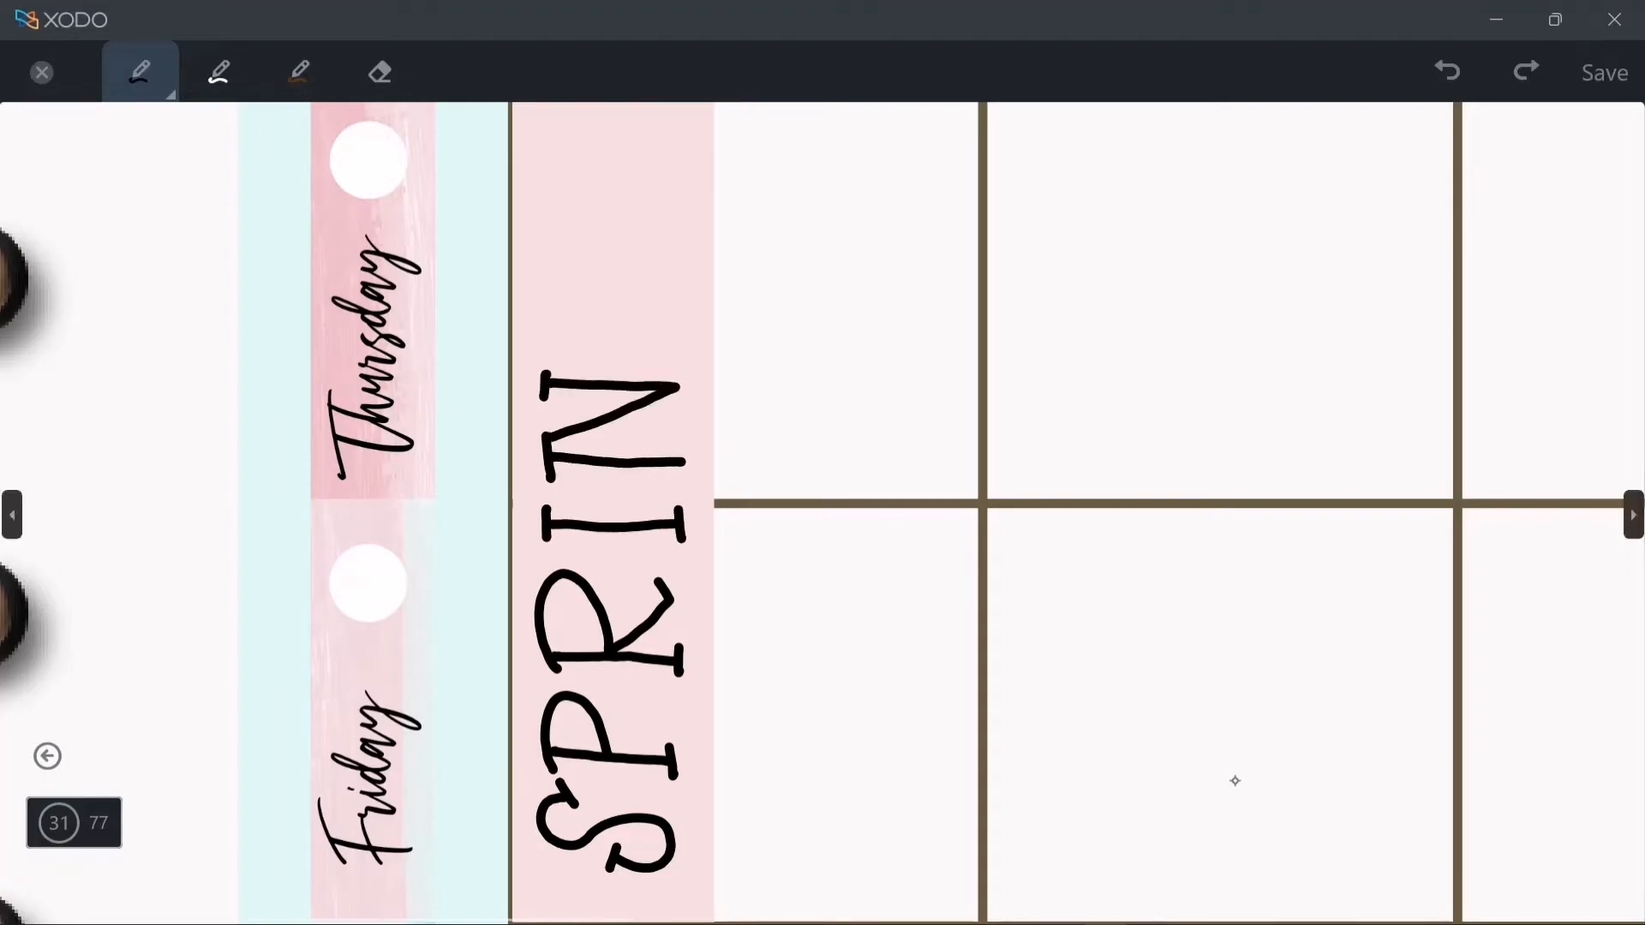
pyautogui.moveTo(688, 446); pyautogui.dragTo(688, 477)
pyautogui.moveTo(566, 294); pyautogui.dragTo(557, 315)
# - Handwrite HARV above SPRING on the pink strip, starting a new word in the same black pen
pyautogui.scroll(7, 891, 428)
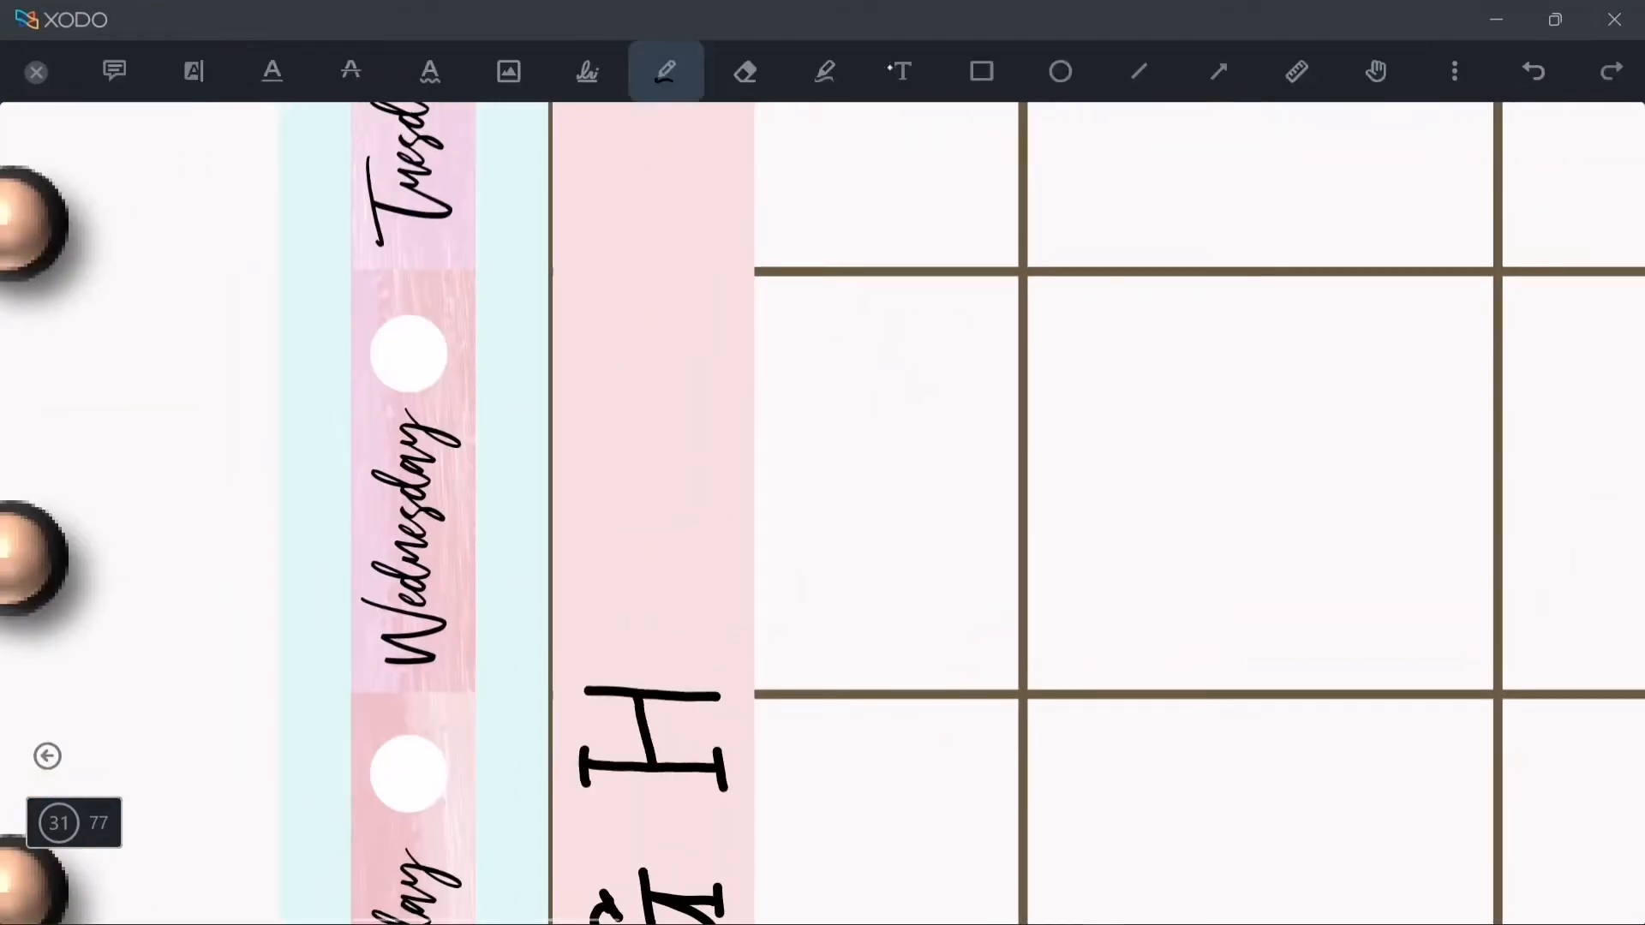
pyautogui.scroll(2, 823, 514)
pyautogui.scroll(4, 1261, 372)
pyautogui.click(666, 71)
pyautogui.moveTo(429, 520); pyautogui.dragTo(550, 524)
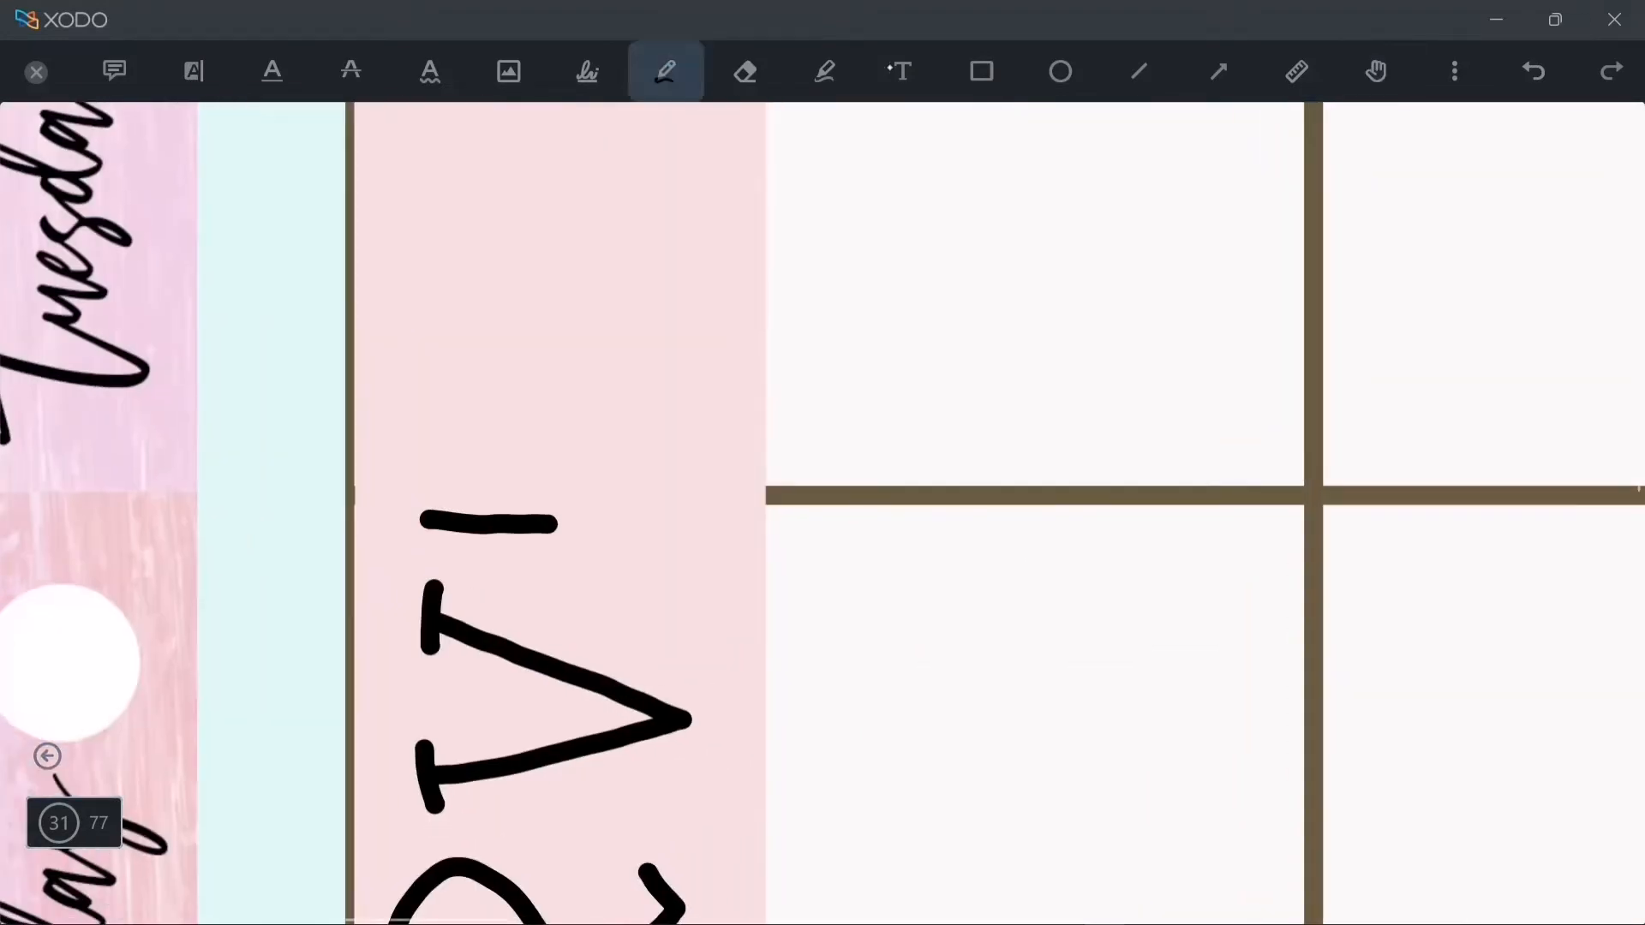
pyautogui.click(1376, 71)
pyautogui.click(557, 454)
pyautogui.click(548, 524)
pyautogui.click(549, 524)
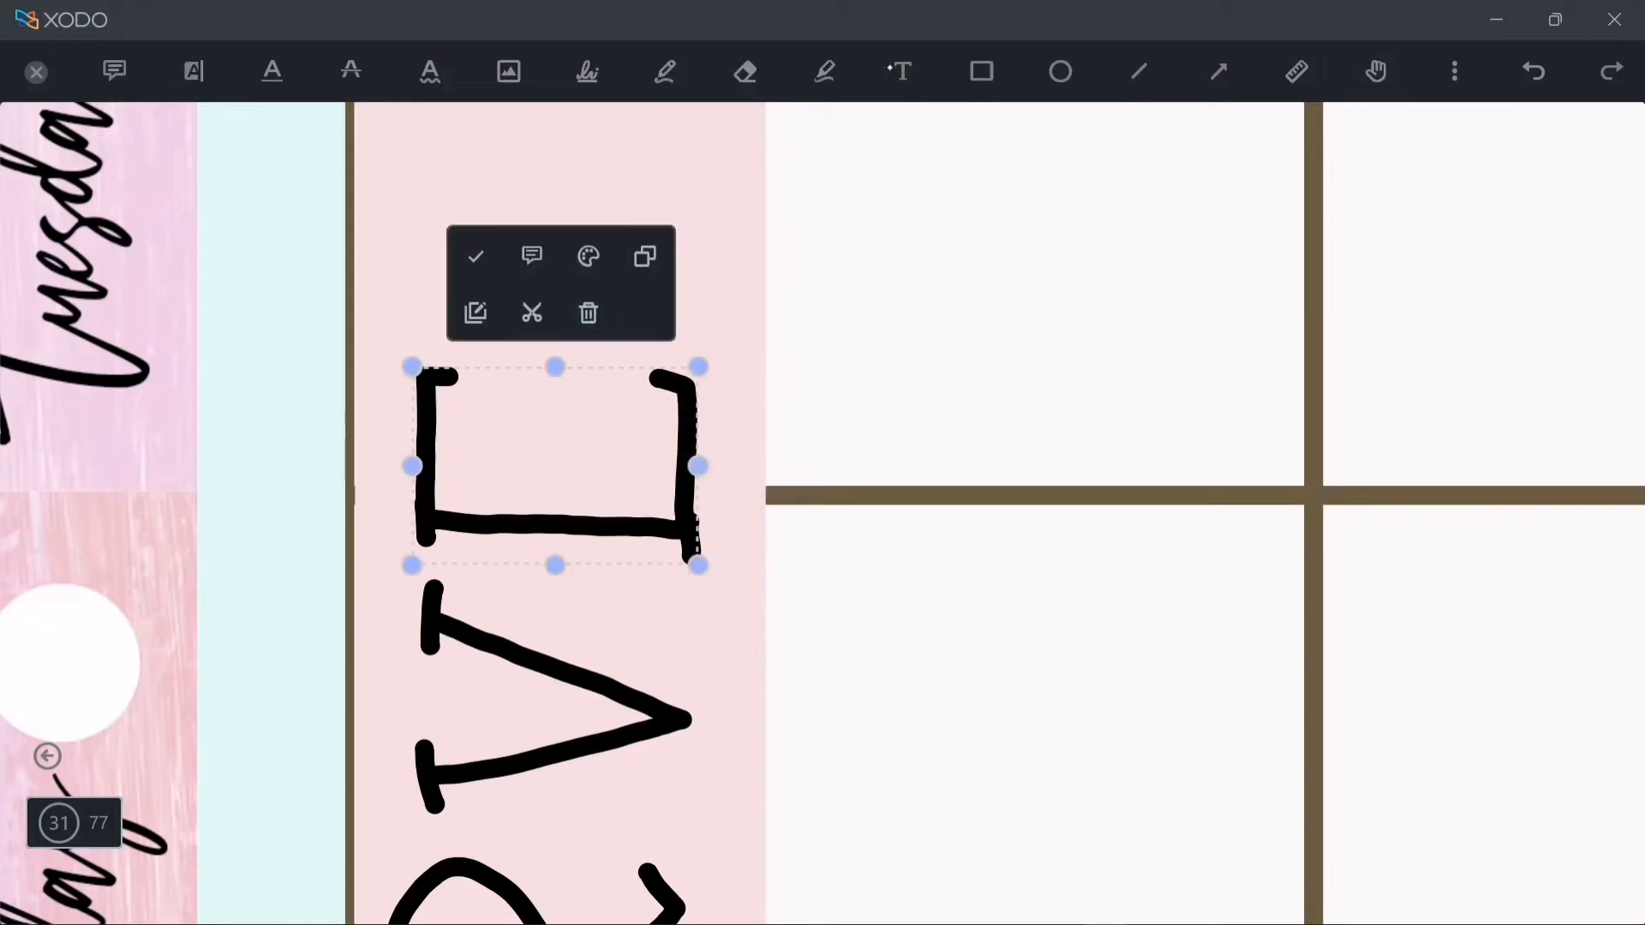
pyautogui.click(588, 312)
# - Handwrite the letters EST after HARV on the pink strip to complete the word HARVEST
pyautogui.click(666, 71)
pyautogui.moveTo(433, 541); pyautogui.dragTo(442, 381)
pyautogui.moveTo(562, 515); pyautogui.dragTo(554, 426)
pyautogui.moveTo(529, 425); pyautogui.dragTo(581, 424)
pyautogui.scroll(3, 822, 514)
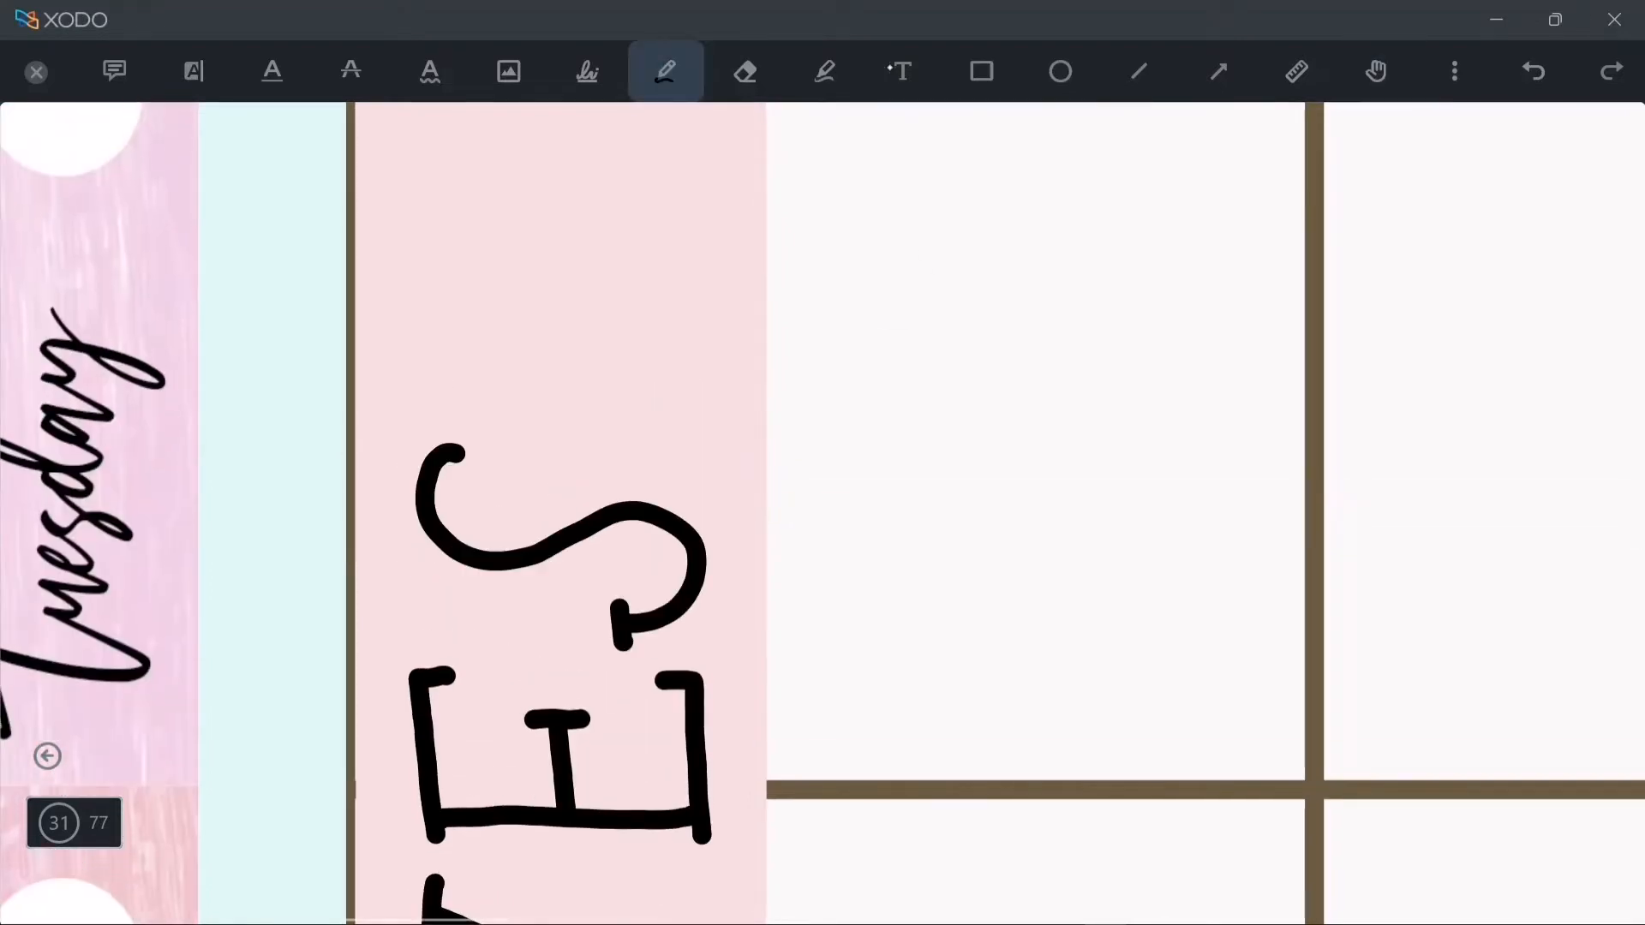
pyautogui.scroll(3, 822, 514)
# - Handwrite the year 2022 after HARVEST, in the Monday row of the pink strip
pyautogui.scroll(8, 822, 514)
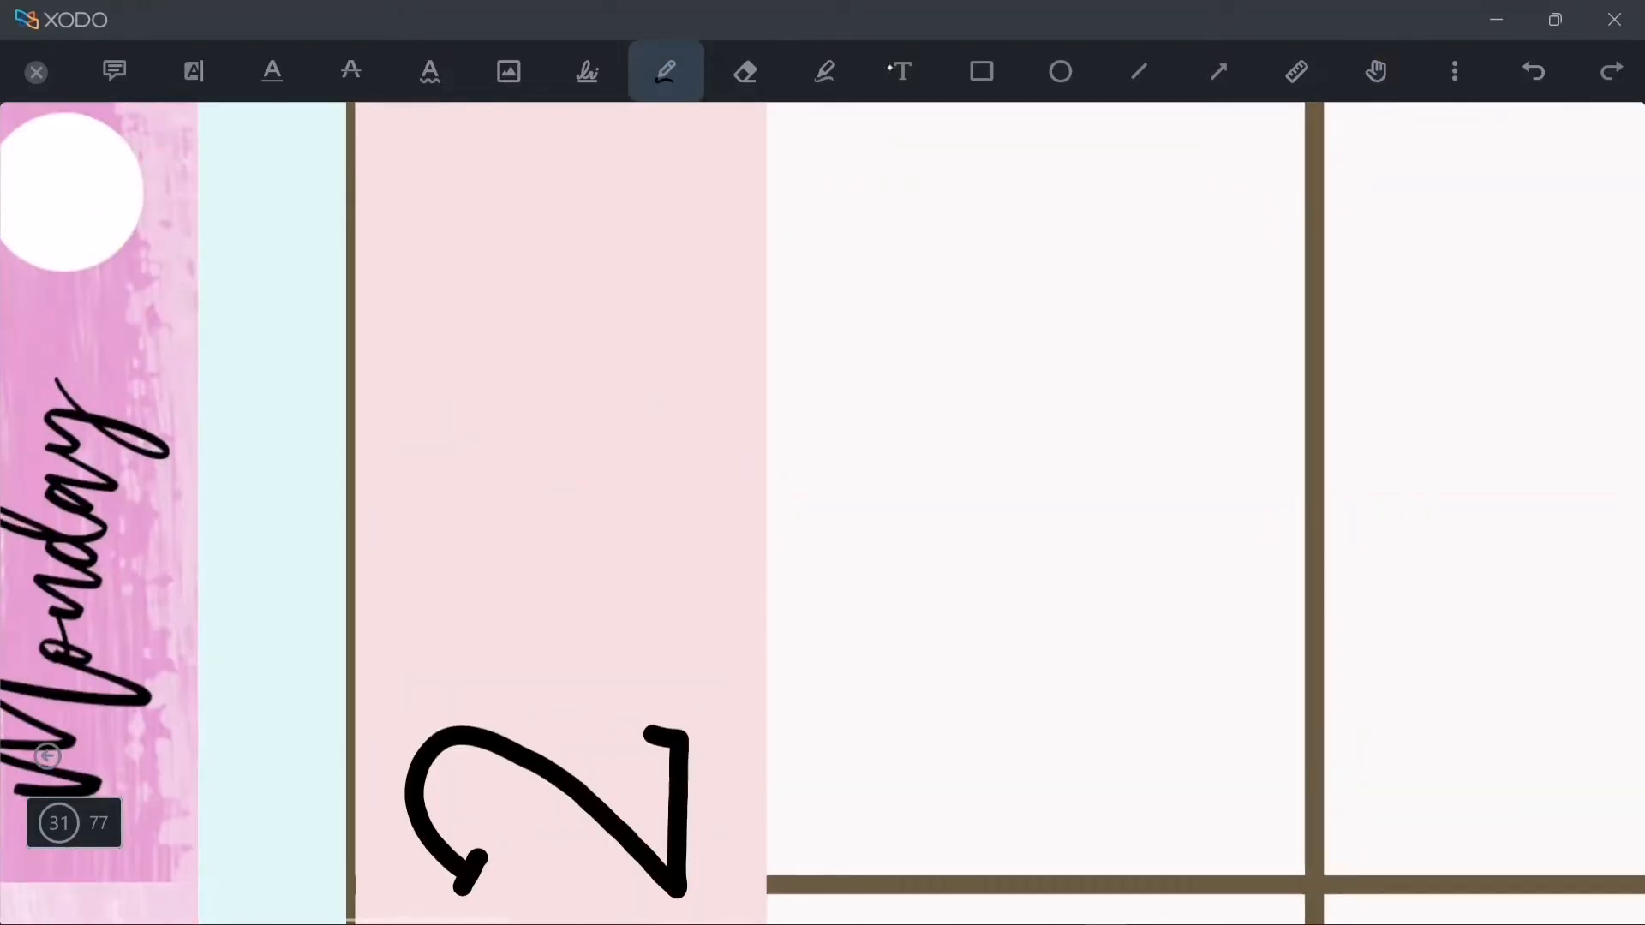
pyautogui.moveTo(425, 396); pyautogui.dragTo(658, 309)
pyautogui.moveTo(488, 441); pyautogui.dragTo(479, 470)
pyautogui.scroll(4, 823, 514)
pyautogui.moveTo(486, 650); pyautogui.dragTo(655, 462)
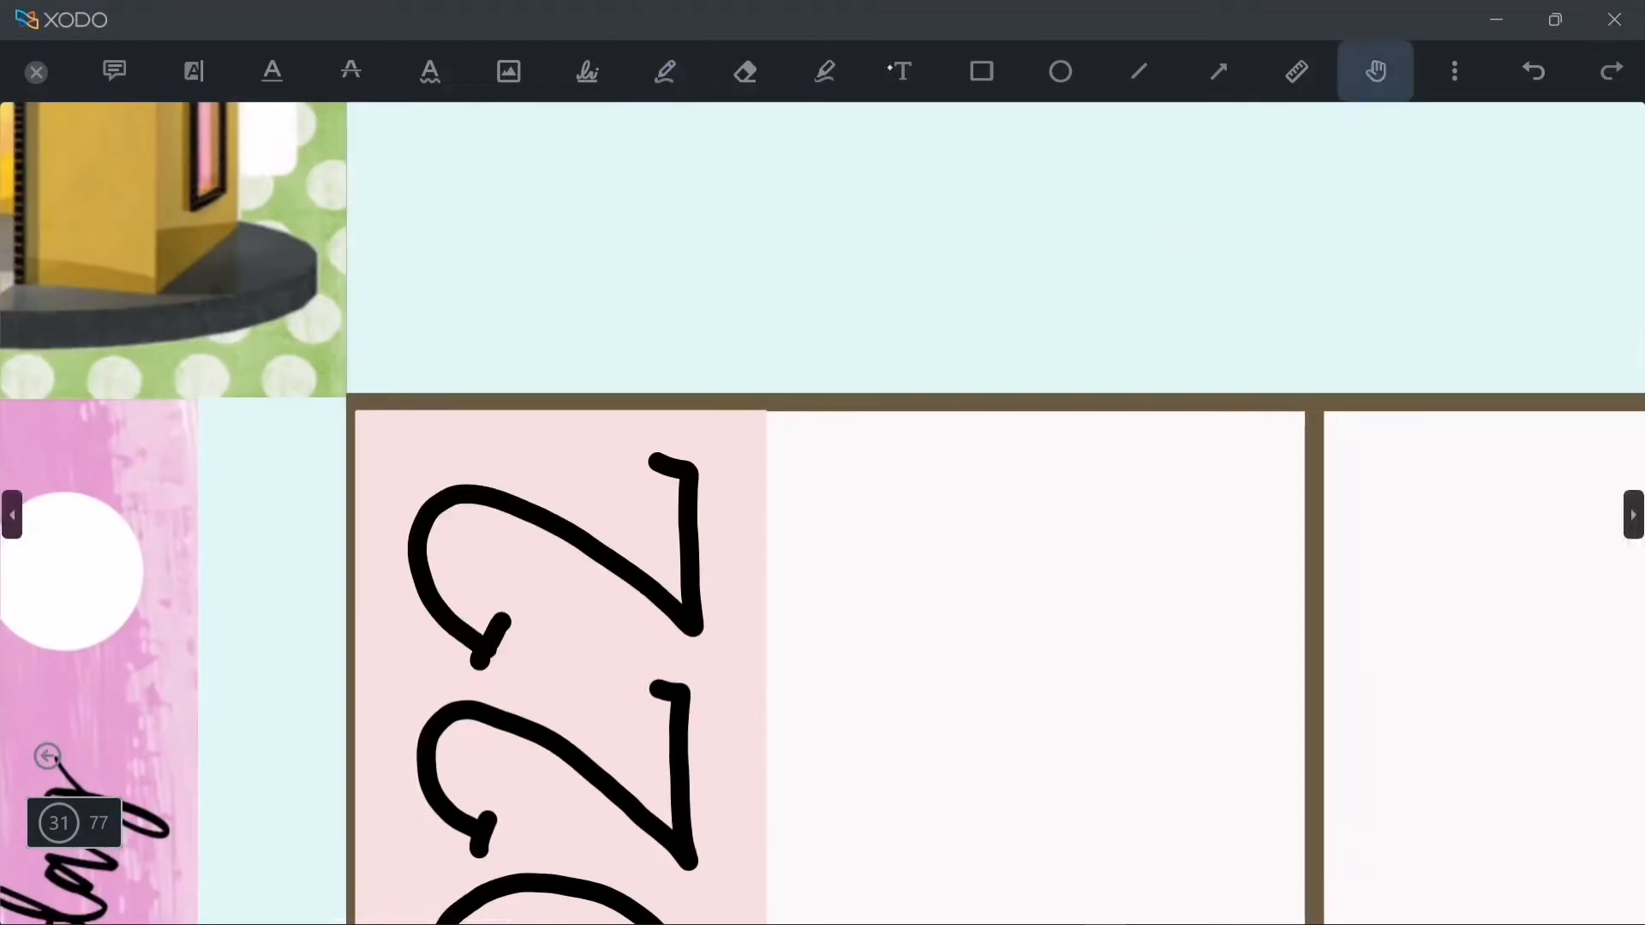
# - Move the handwritten 2022 digits closer to HARVEST, keeping them evenly spaced and clear of the strip's upper edge
pyautogui.scroll(-8, 822, 514)
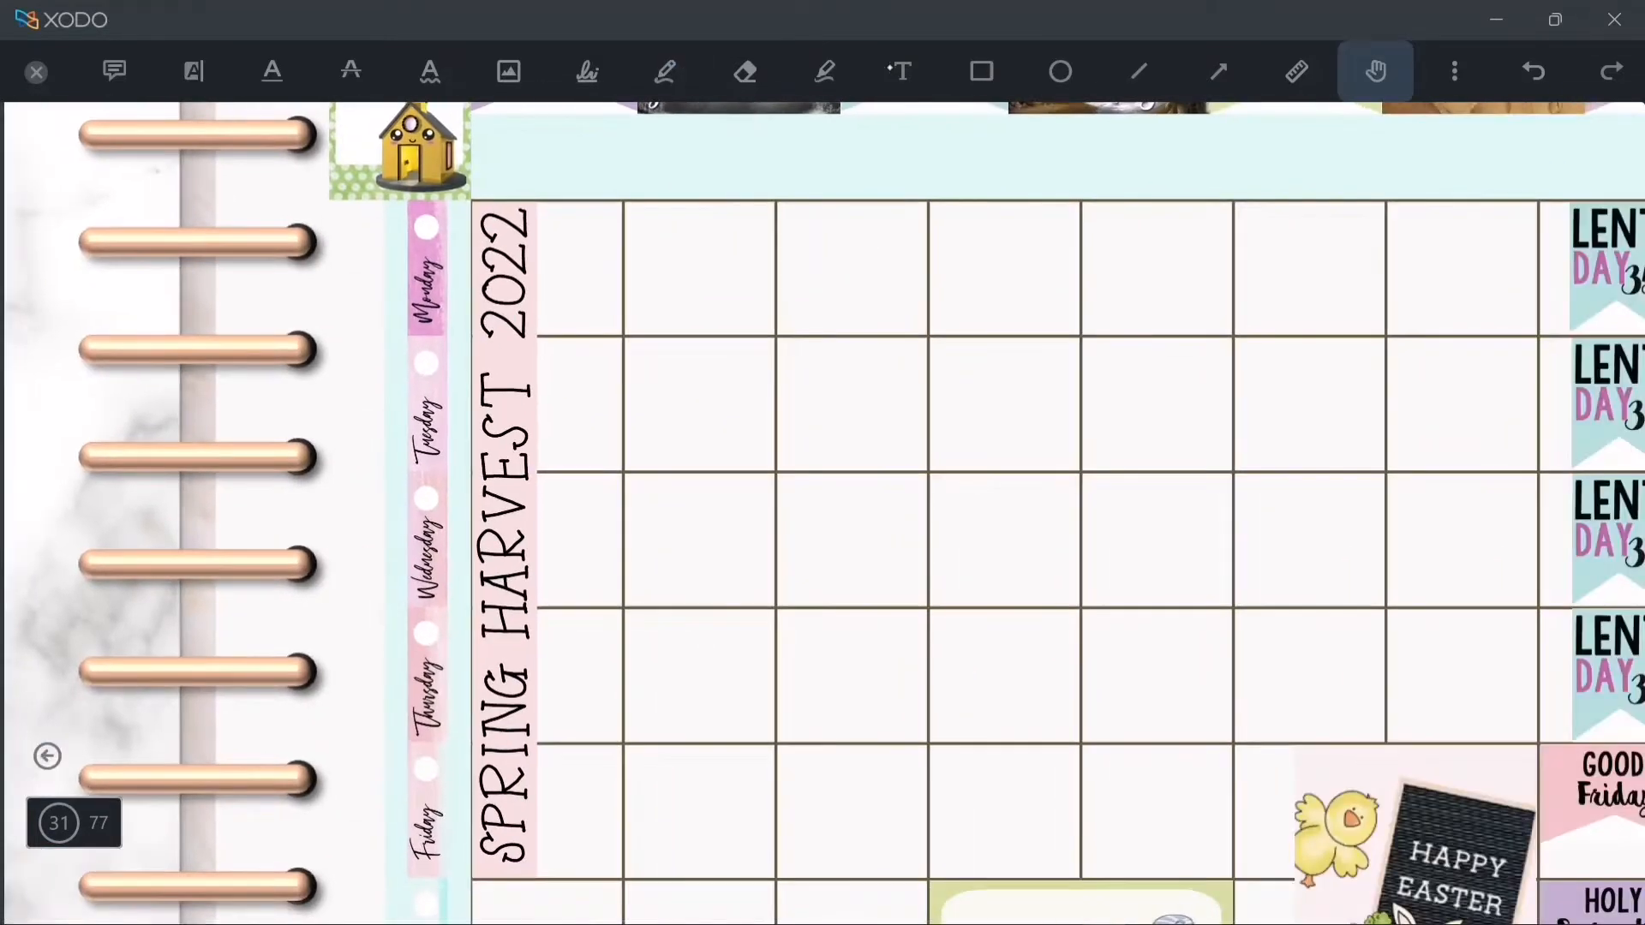
pyautogui.scroll(6, 514, 257)
pyautogui.click(510, 514)
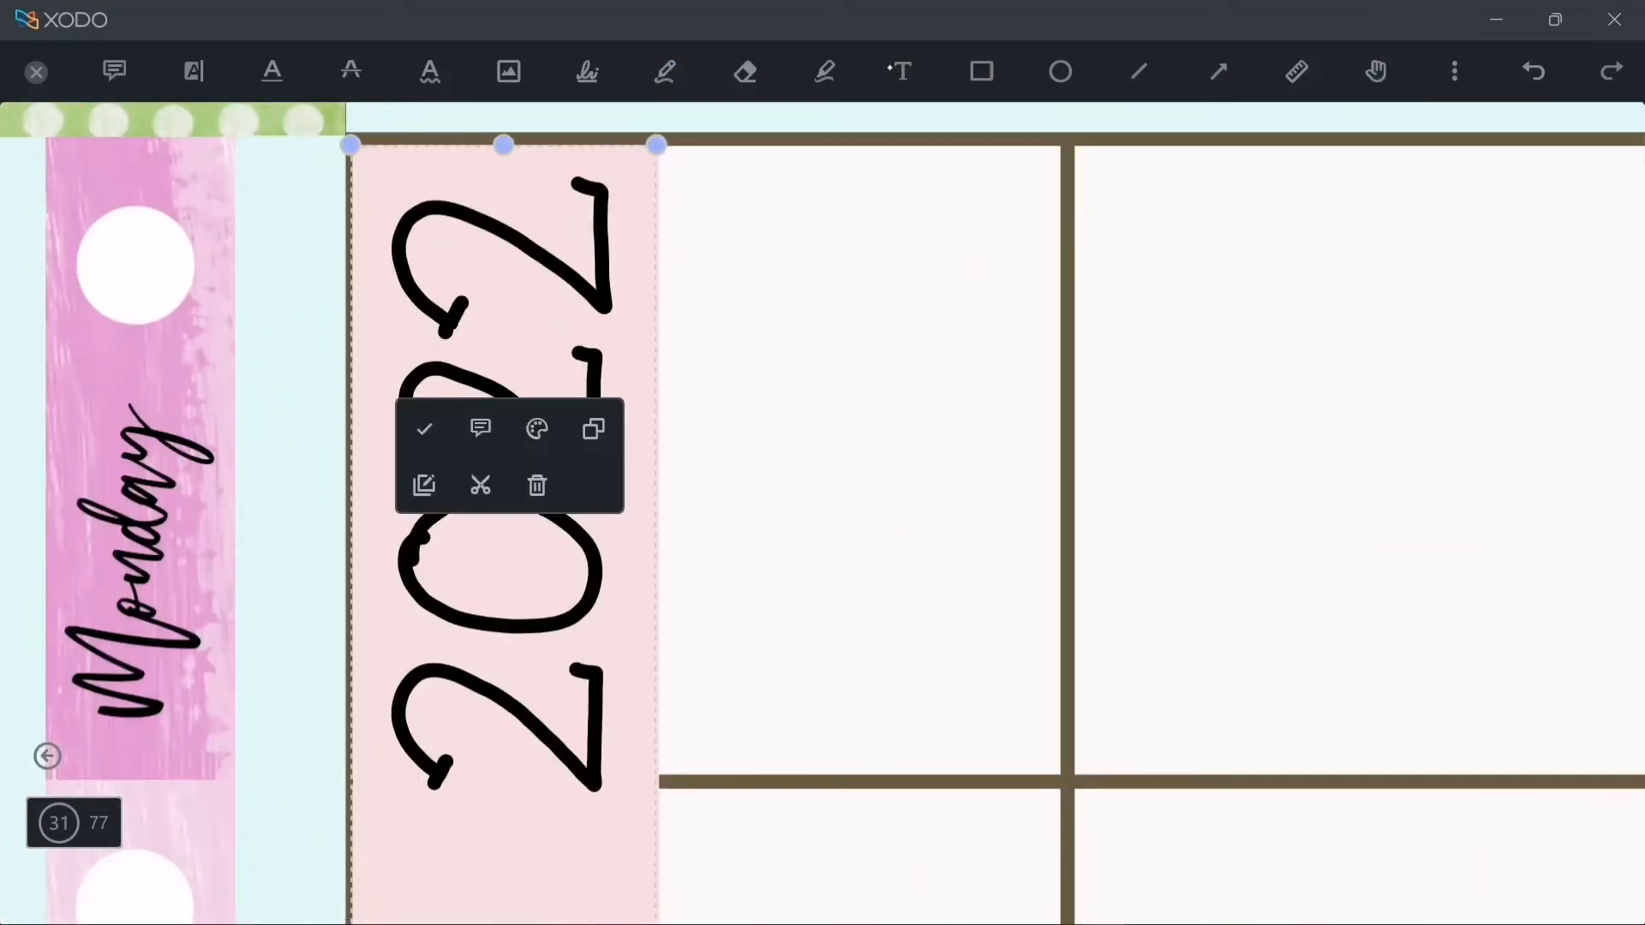
pyautogui.moveTo(502, 490); pyautogui.dragTo(509, 578)
pyautogui.click(514, 244)
pyautogui.scroll(4, 711, 342)
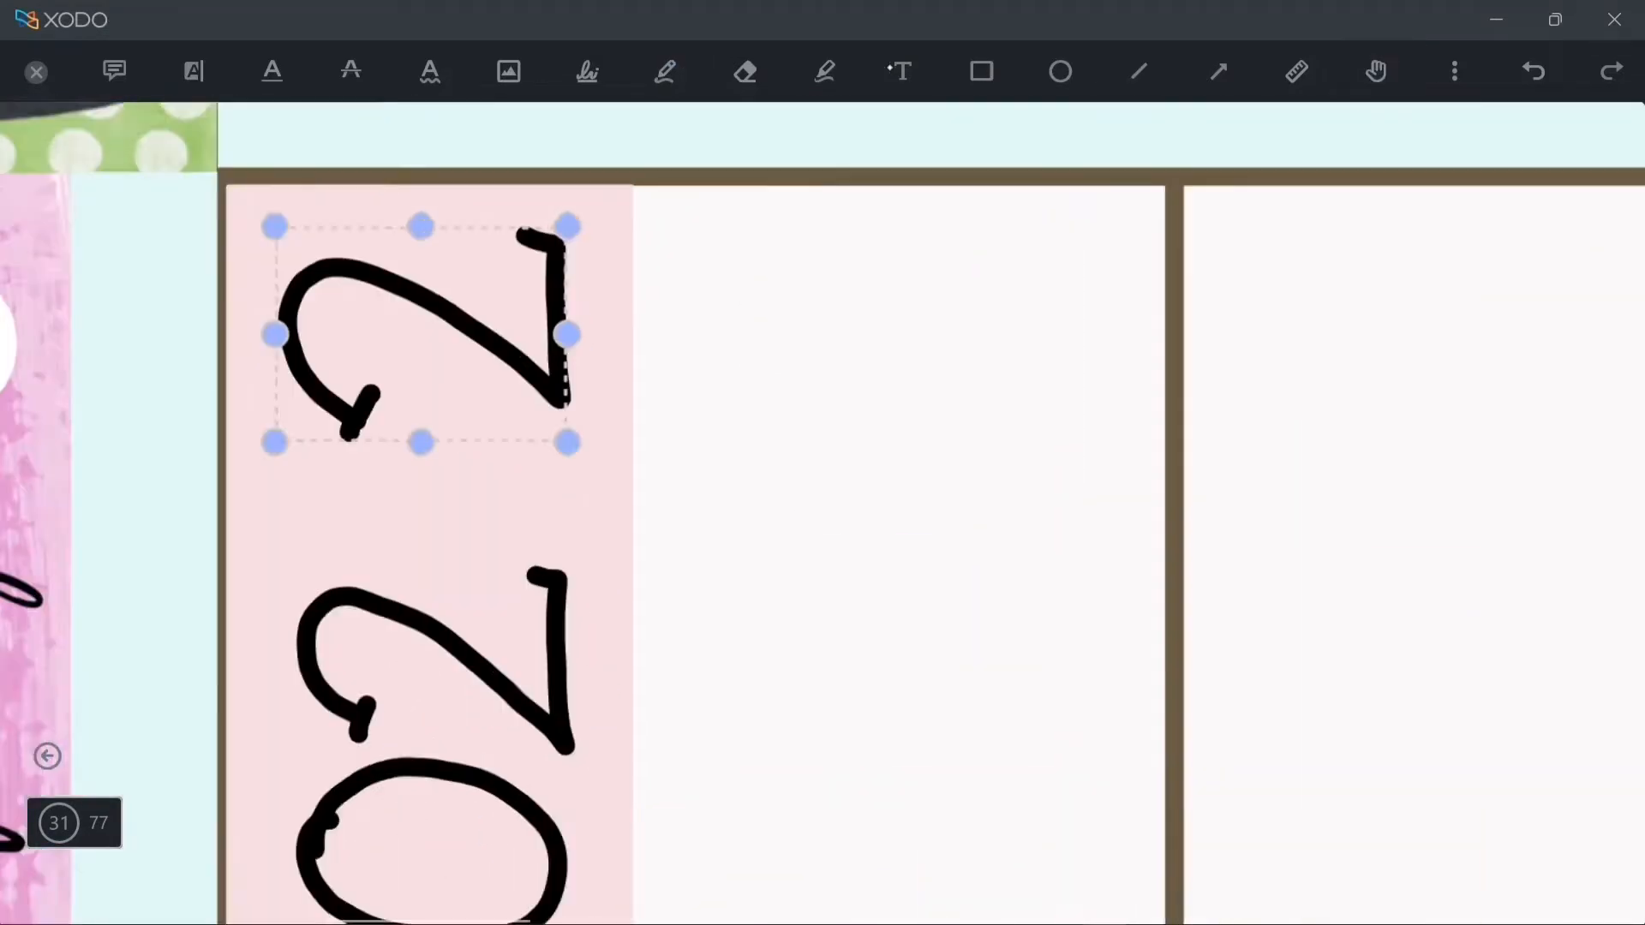
pyautogui.moveTo(352, 407); pyautogui.dragTo(352, 547)
pyautogui.scroll(-10, 651, 317)
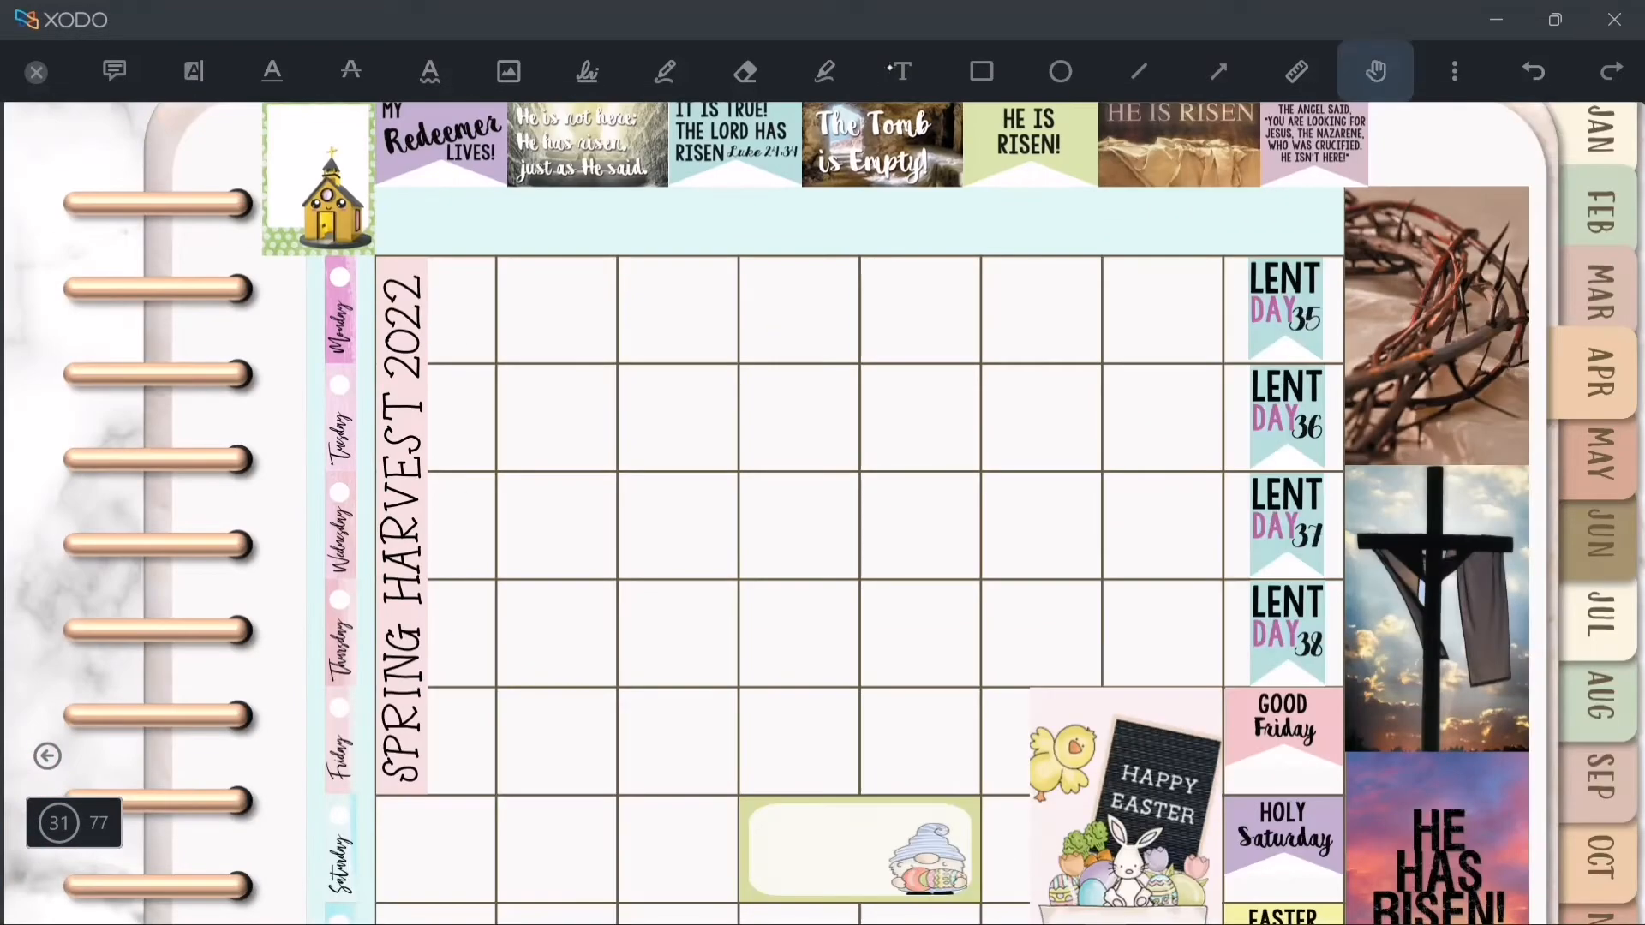
# - Close the annotation tools and handwrite the first time slot, ending in 9am, at the start of the aqua header strip
pyautogui.click(36, 72)
pyautogui.scroll(10, 392, 234)
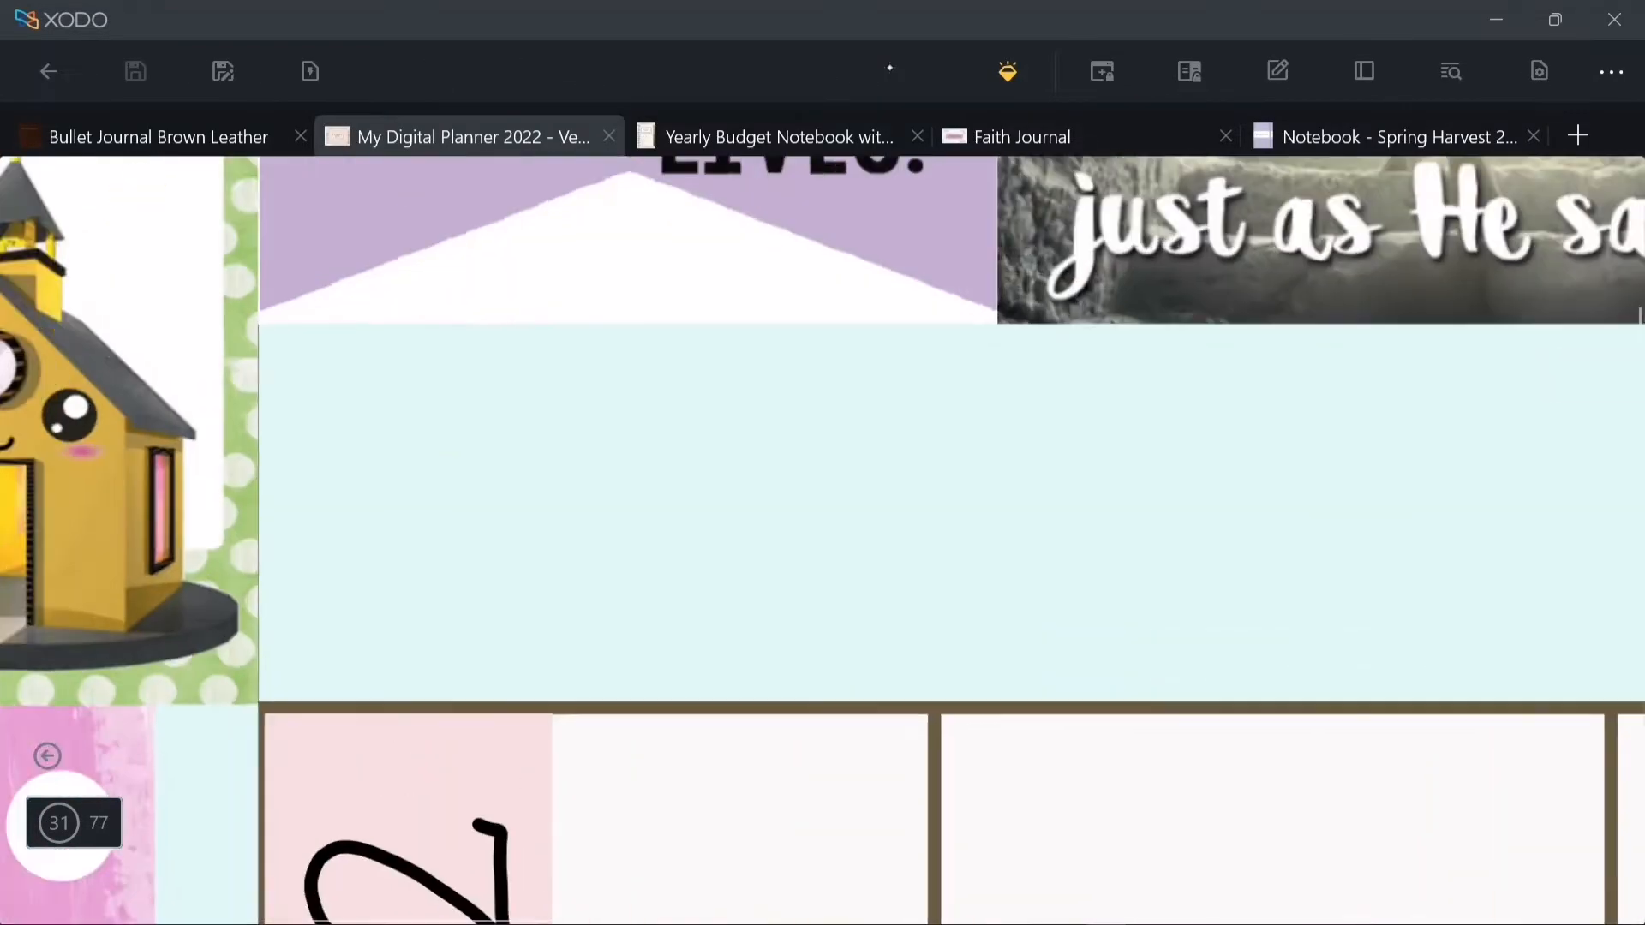
pyautogui.moveTo(946, 543); pyautogui.dragTo(967, 645)
pyautogui.hscroll(7, 823, 515)
# - Handwrite 9-11.45am as the second time heading in the aqua strip and narrow it slightly to fit its column
pyautogui.moveTo(582, 332); pyautogui.dragTo(585, 559)
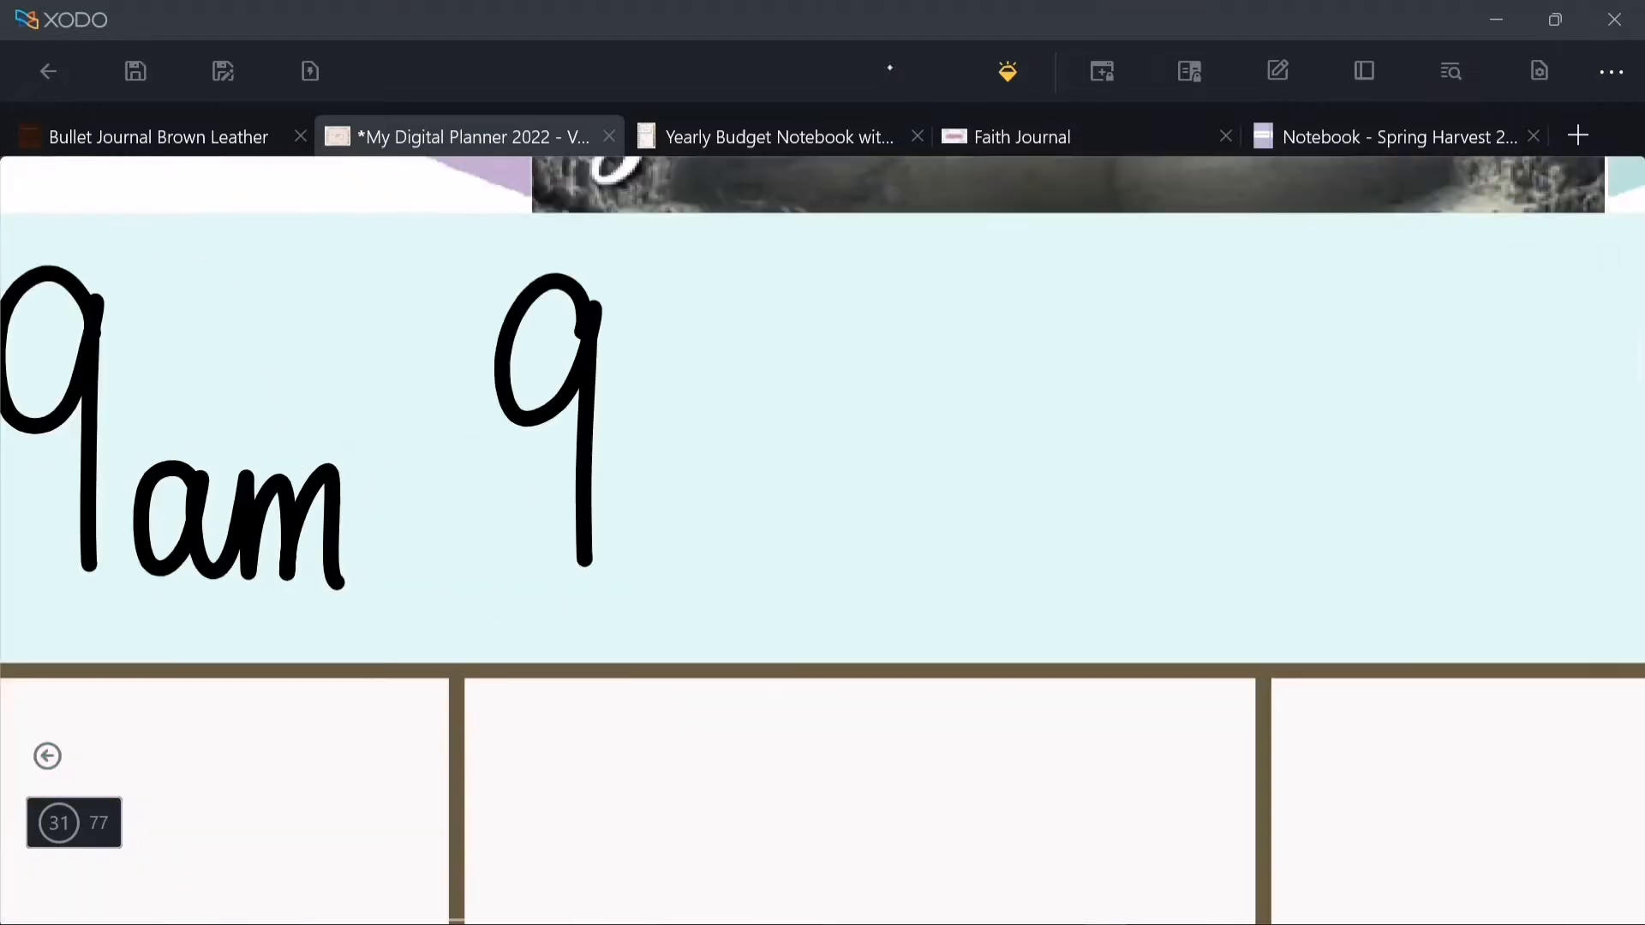
pyautogui.moveTo(1186, 536); pyautogui.dragTo(1224, 551)
pyautogui.hscroll(7, 822, 514)
pyautogui.hscroll(-4, 823, 514)
pyautogui.click(459, 403)
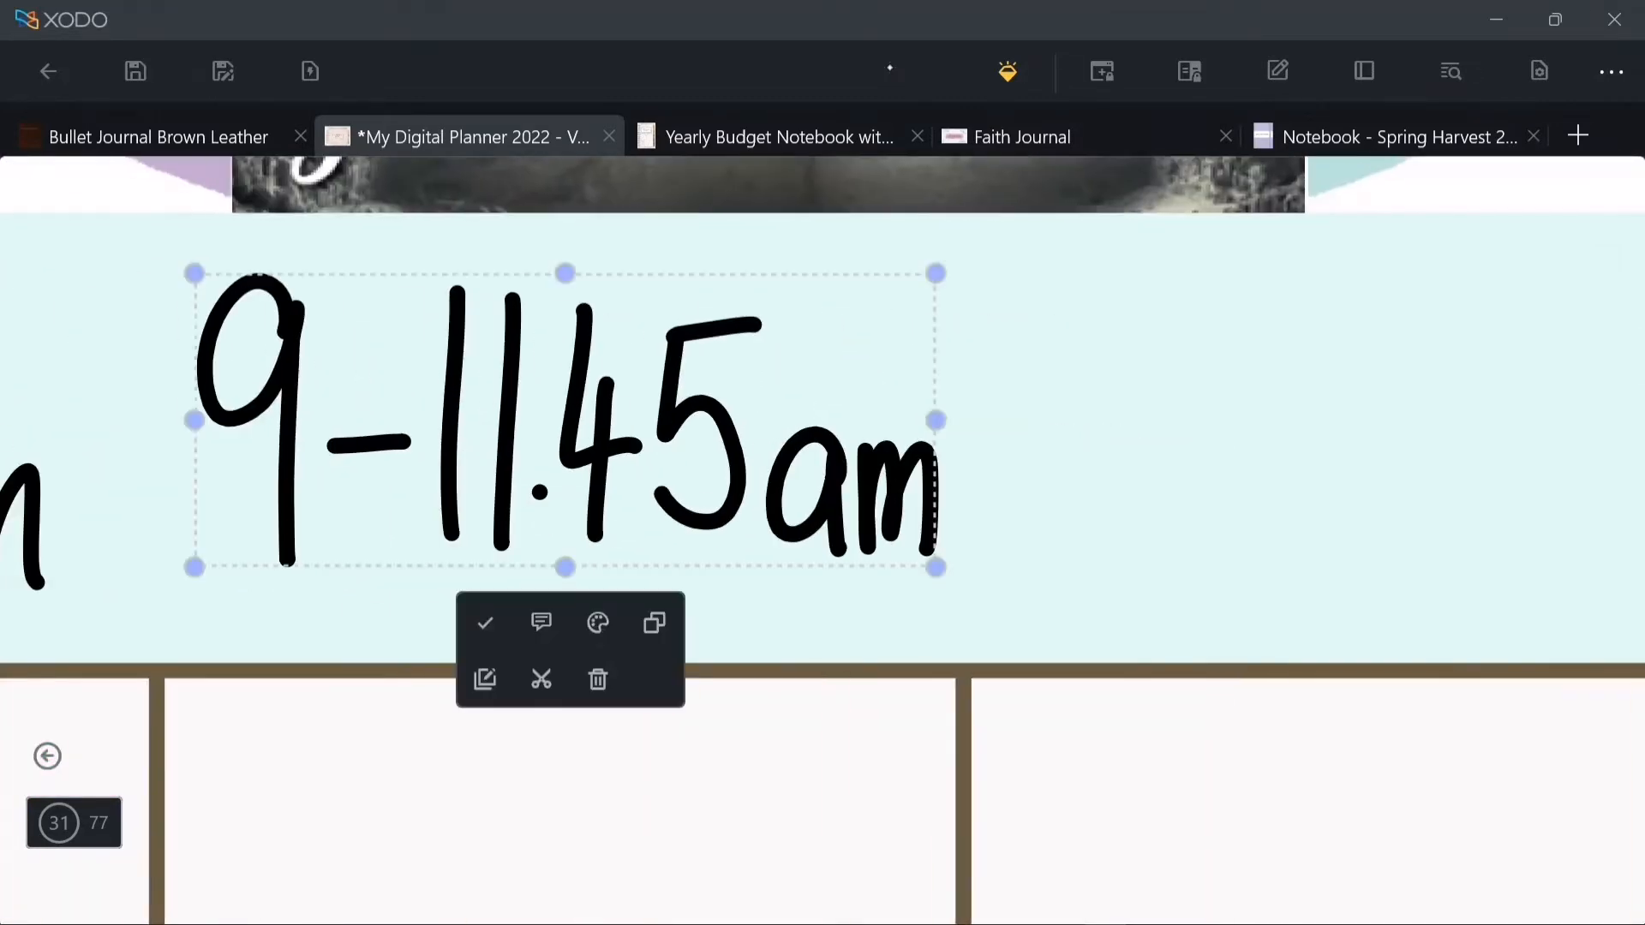
pyautogui.moveTo(937, 419); pyautogui.dragTo(918, 419)
pyautogui.click(1157, 480)
# - Handwrite 11.45-2pm as the third time heading in the aqua strip
pyautogui.hscroll(7, 823, 514)
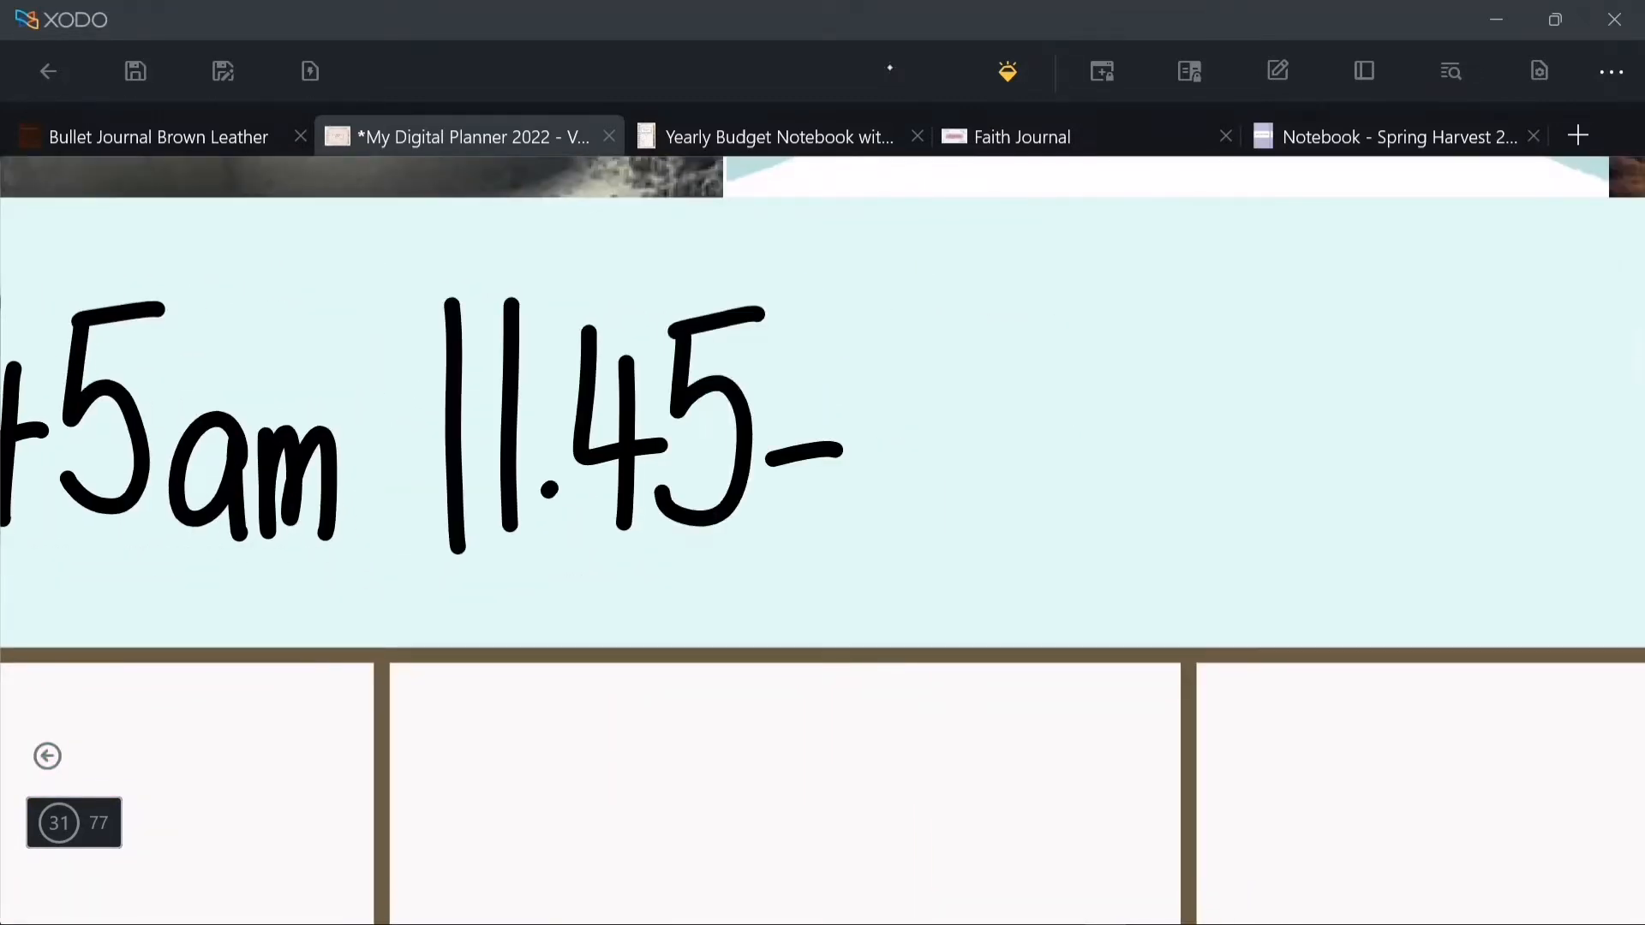
pyautogui.moveTo(869, 339); pyautogui.dragTo(977, 524)
pyautogui.moveTo(989, 424); pyautogui.dragTo(998, 587)
pyautogui.moveTo(1024, 429); pyautogui.dragTo(1123, 544)
pyautogui.hscroll(7, 823, 515)
# - Handwrite the next two time headings in the aqua strip, ending at 5pm and 6.45pm
pyautogui.moveTo(461, 349); pyautogui.dragTo(474, 508)
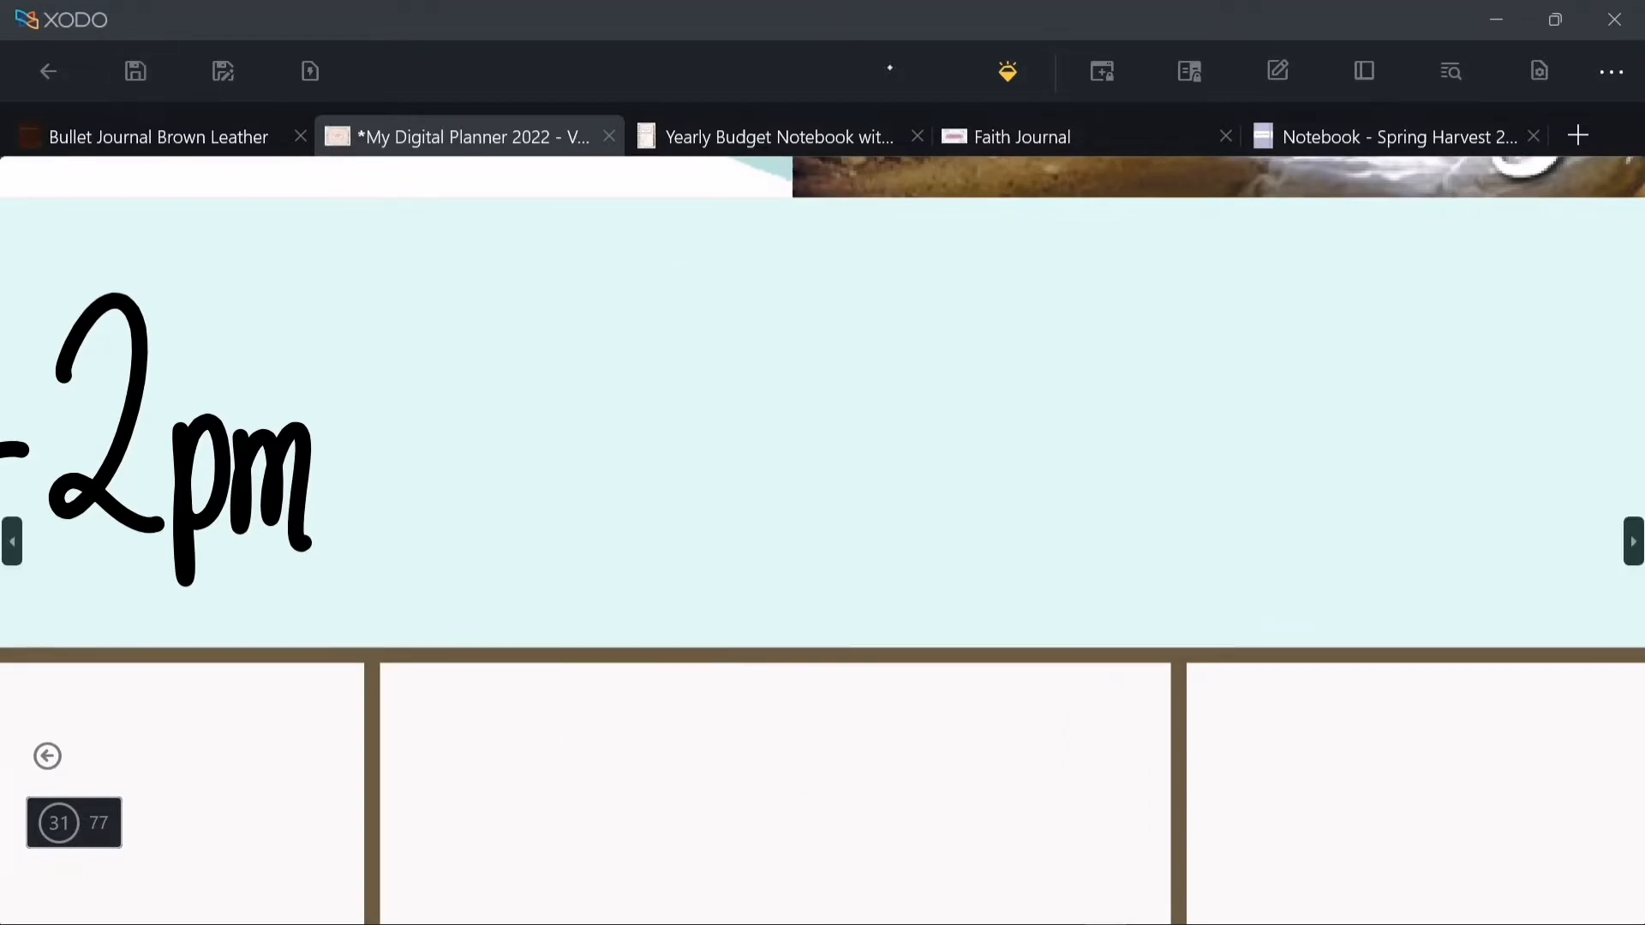
pyautogui.moveTo(882, 480); pyautogui.dragTo(892, 540)
pyautogui.moveTo(956, 455); pyautogui.dragTo(1054, 555)
pyautogui.hscroll(8, 822, 515)
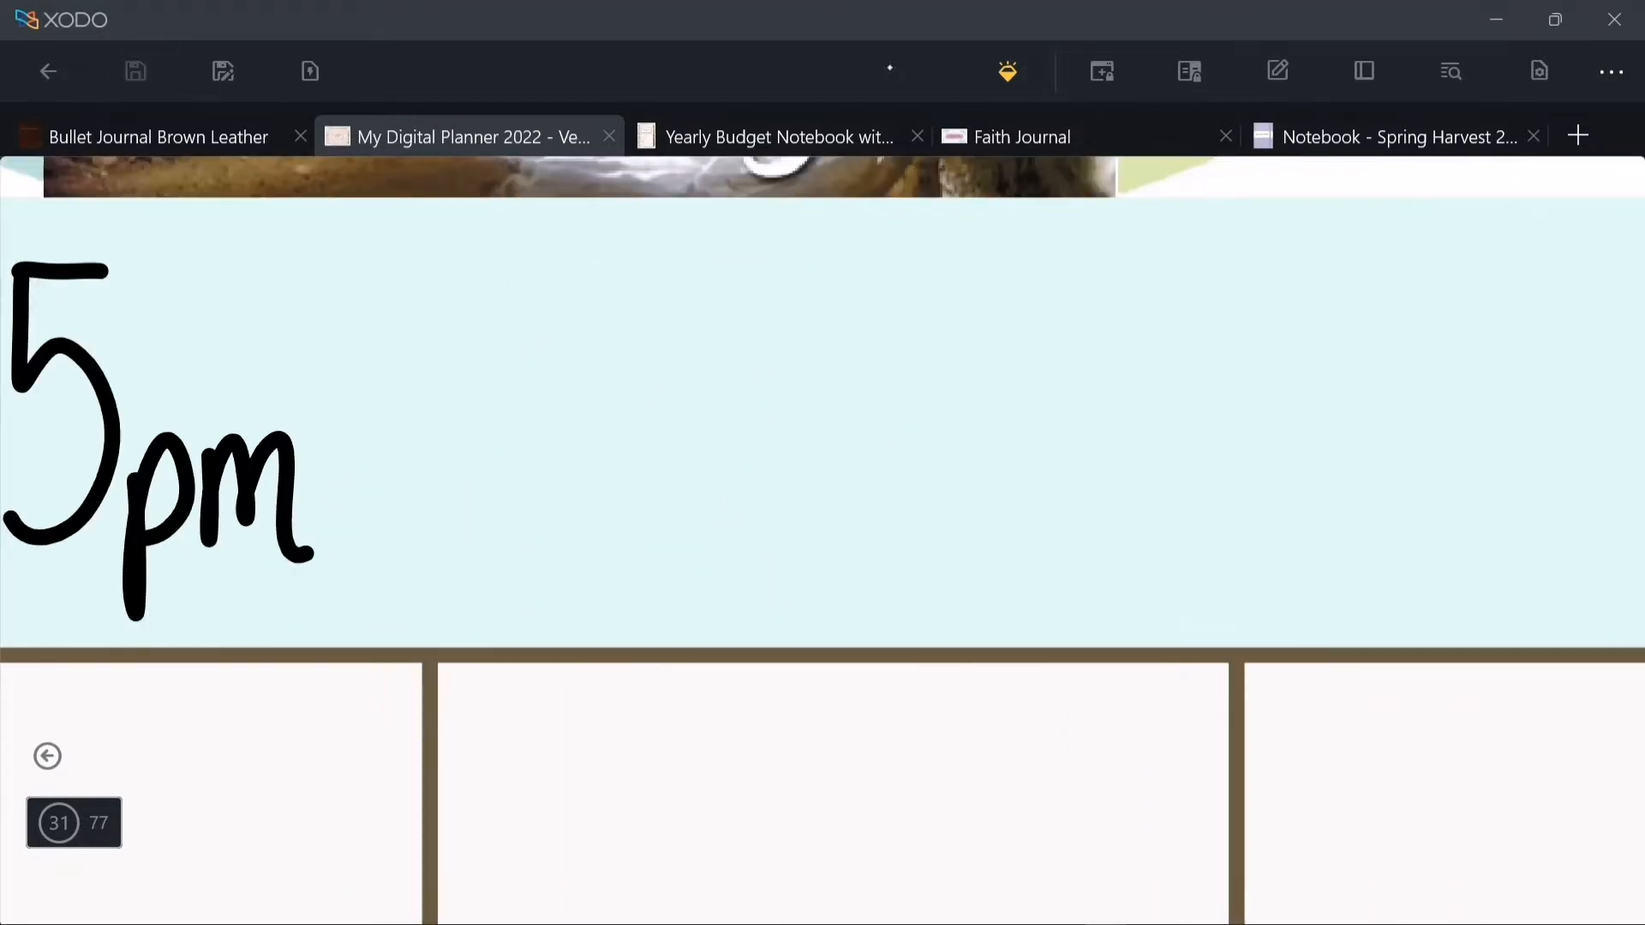
pyautogui.moveTo(1071, 454); pyautogui.dragTo(1110, 522)
pyautogui.moveTo(1117, 463); pyautogui.dragTo(1204, 544)
pyautogui.hscroll(8, 823, 514)
# - Handwrite 6.45-9pm as the evening time heading in the aqua strip
pyautogui.moveTo(572, 368); pyautogui.dragTo(525, 572)
pyautogui.click(626, 518)
pyautogui.moveTo(654, 347); pyautogui.dragTo(730, 469)
pyautogui.moveTo(686, 396); pyautogui.dragTo(686, 441)
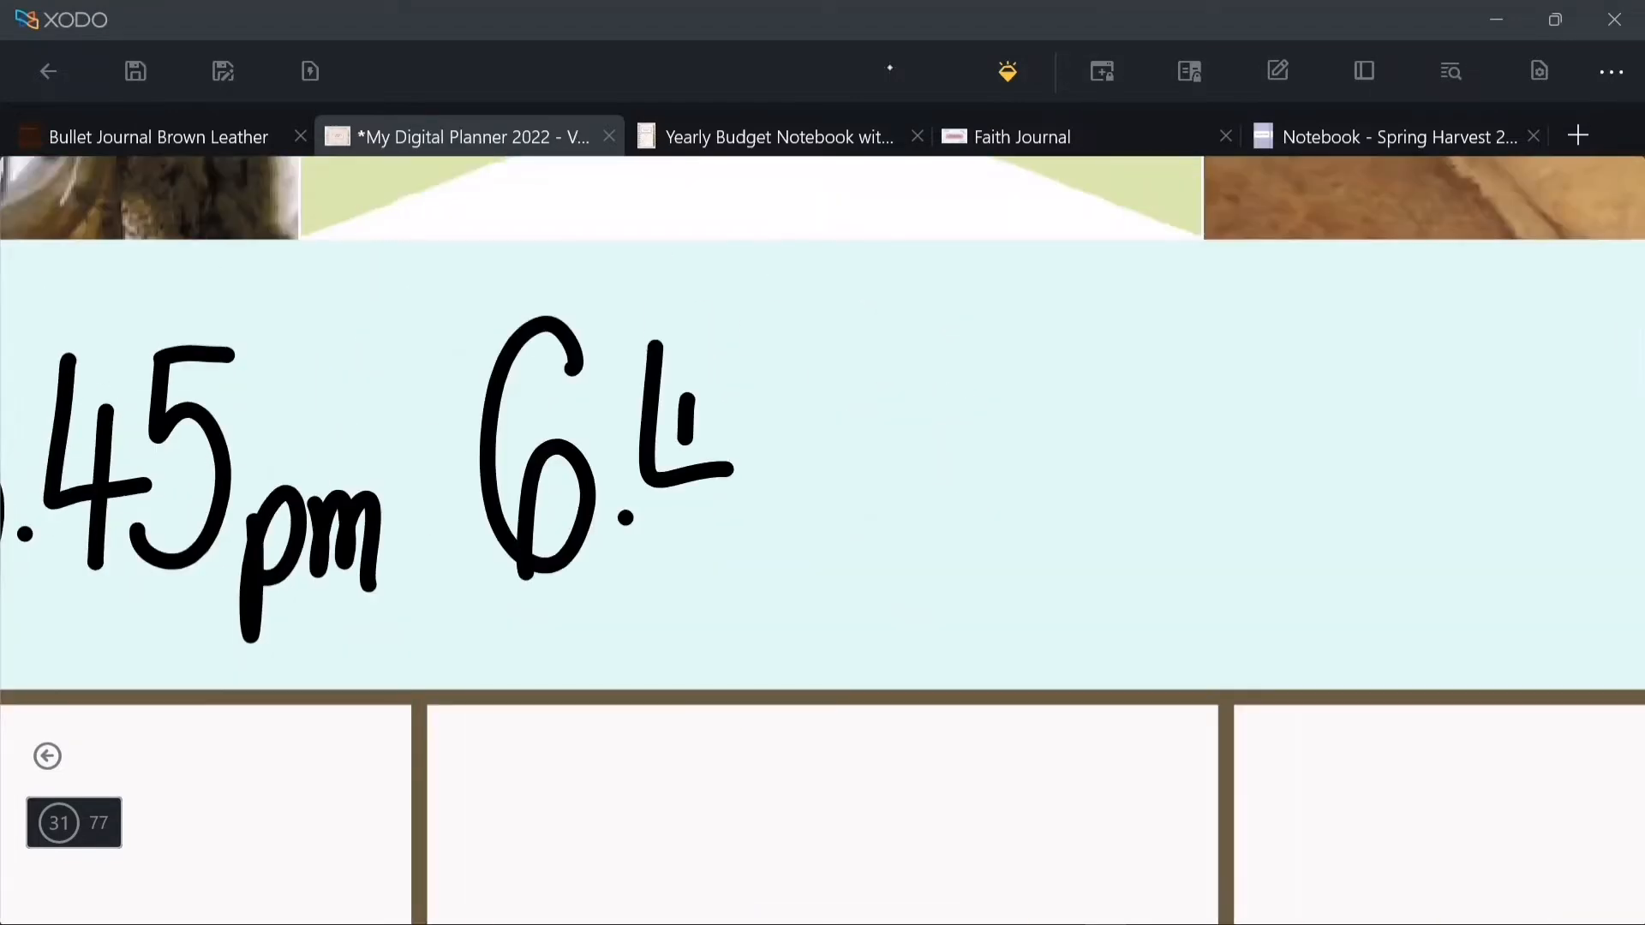
pyautogui.moveTo(1031, 510); pyautogui.dragTo(1099, 582)
pyautogui.moveTo(1104, 583); pyautogui.dragTo(1171, 591)
pyautogui.hscroll(8, 823, 514)
# - Handwrite 9-11pm as the last time heading in the aqua strip, in the column before Lent Day 35
pyautogui.click(1042, 518)
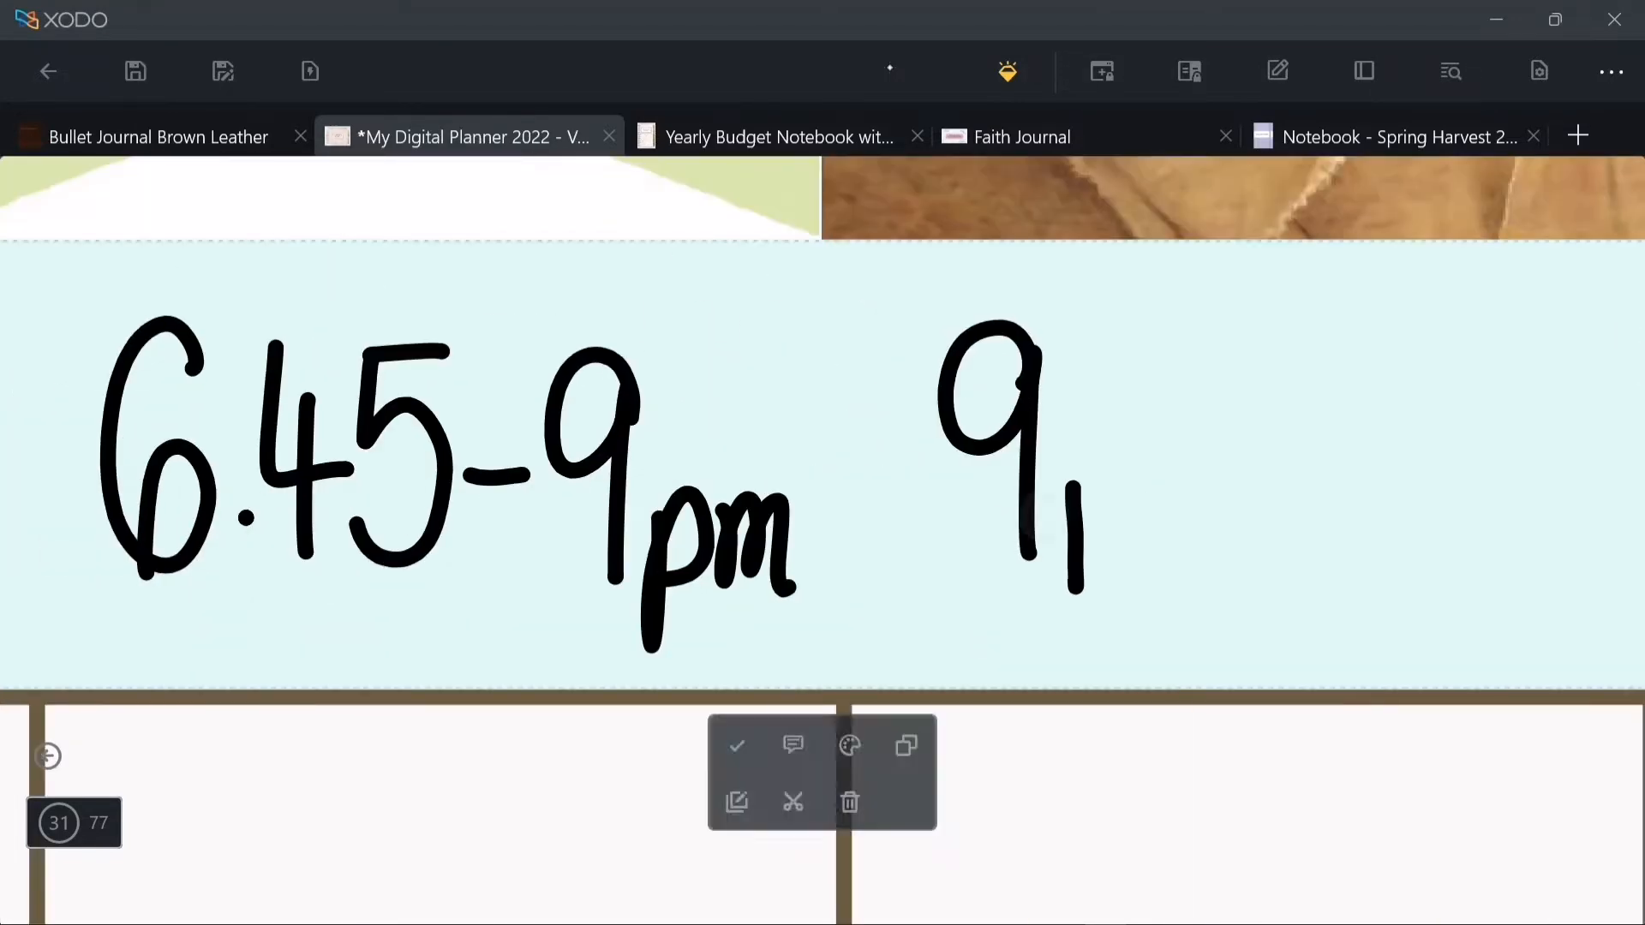
pyautogui.click(1041, 264)
pyautogui.moveTo(1055, 347); pyautogui.dragTo(1058, 577)
pyautogui.moveTo(1106, 479); pyautogui.dragTo(1166, 477)
pyautogui.moveTo(1472, 484); pyautogui.dragTo(1532, 541)
pyautogui.scroll(-5, 618, 545)
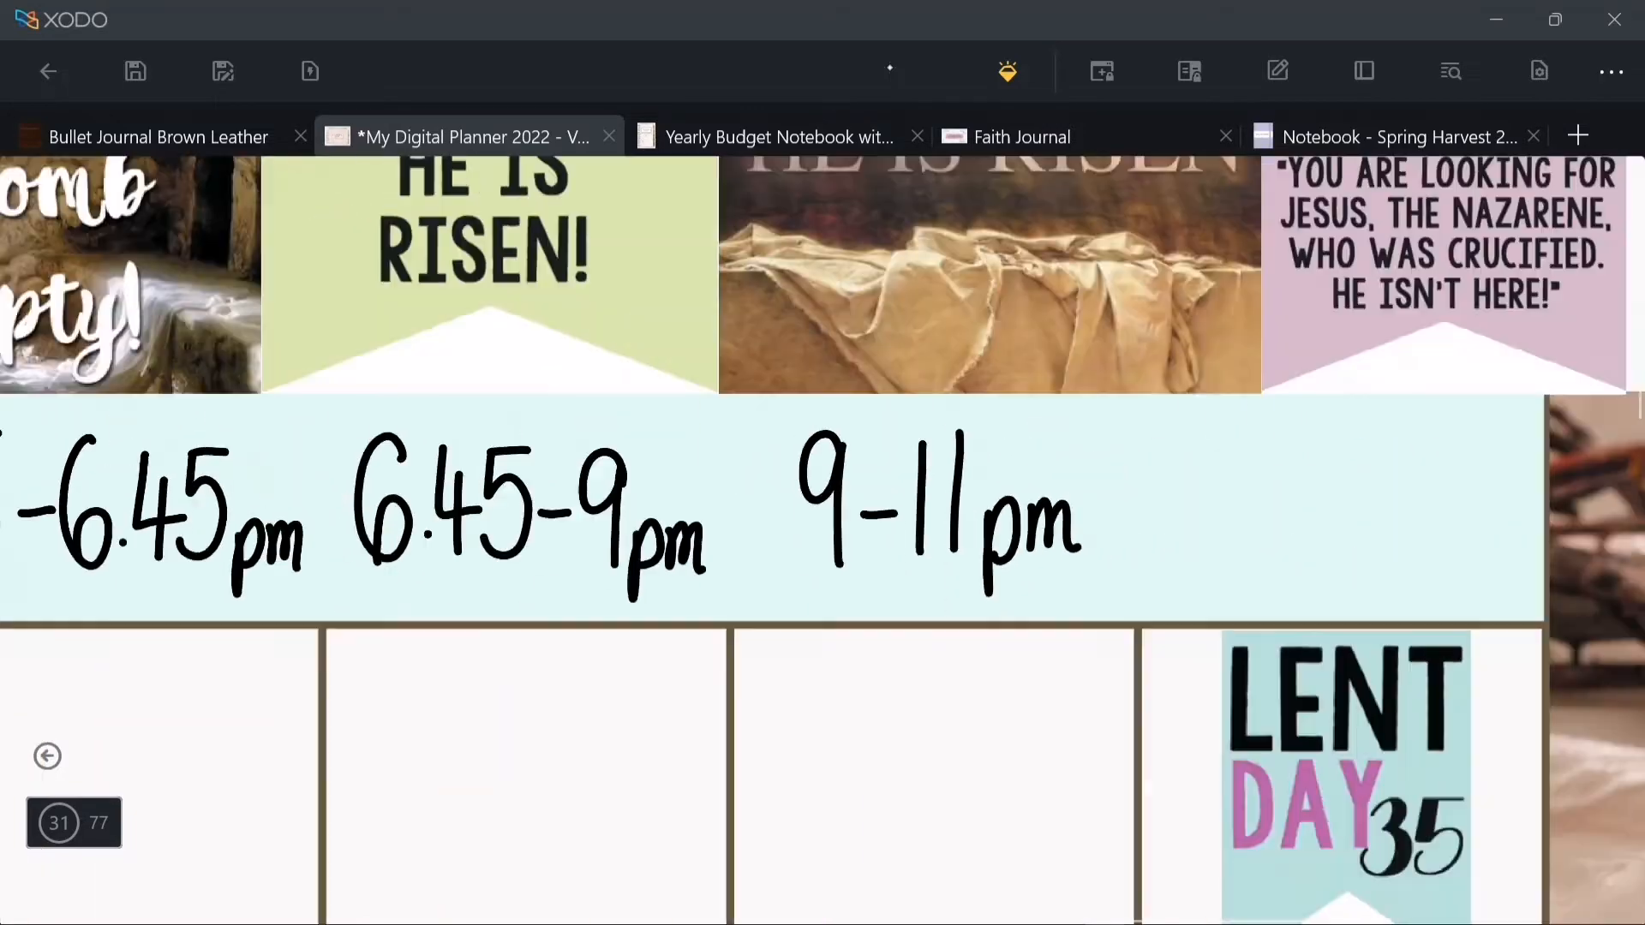
# - Handwrite Special, with a heart dotting the i, as the heading above the Lent Day column in the aqua strip
pyautogui.scroll(7, 1527, 551)
pyautogui.moveTo(573, 530); pyautogui.dragTo(765, 417)
pyautogui.moveTo(775, 340); pyautogui.dragTo(948, 494)
pyautogui.moveTo(1031, 384); pyautogui.dragTo(1108, 468)
pyautogui.moveTo(1207, 389); pyautogui.dragTo(1386, 493)
pyautogui.moveTo(1059, 306); pyautogui.dragTo(1077, 344)
pyautogui.click(1041, 446)
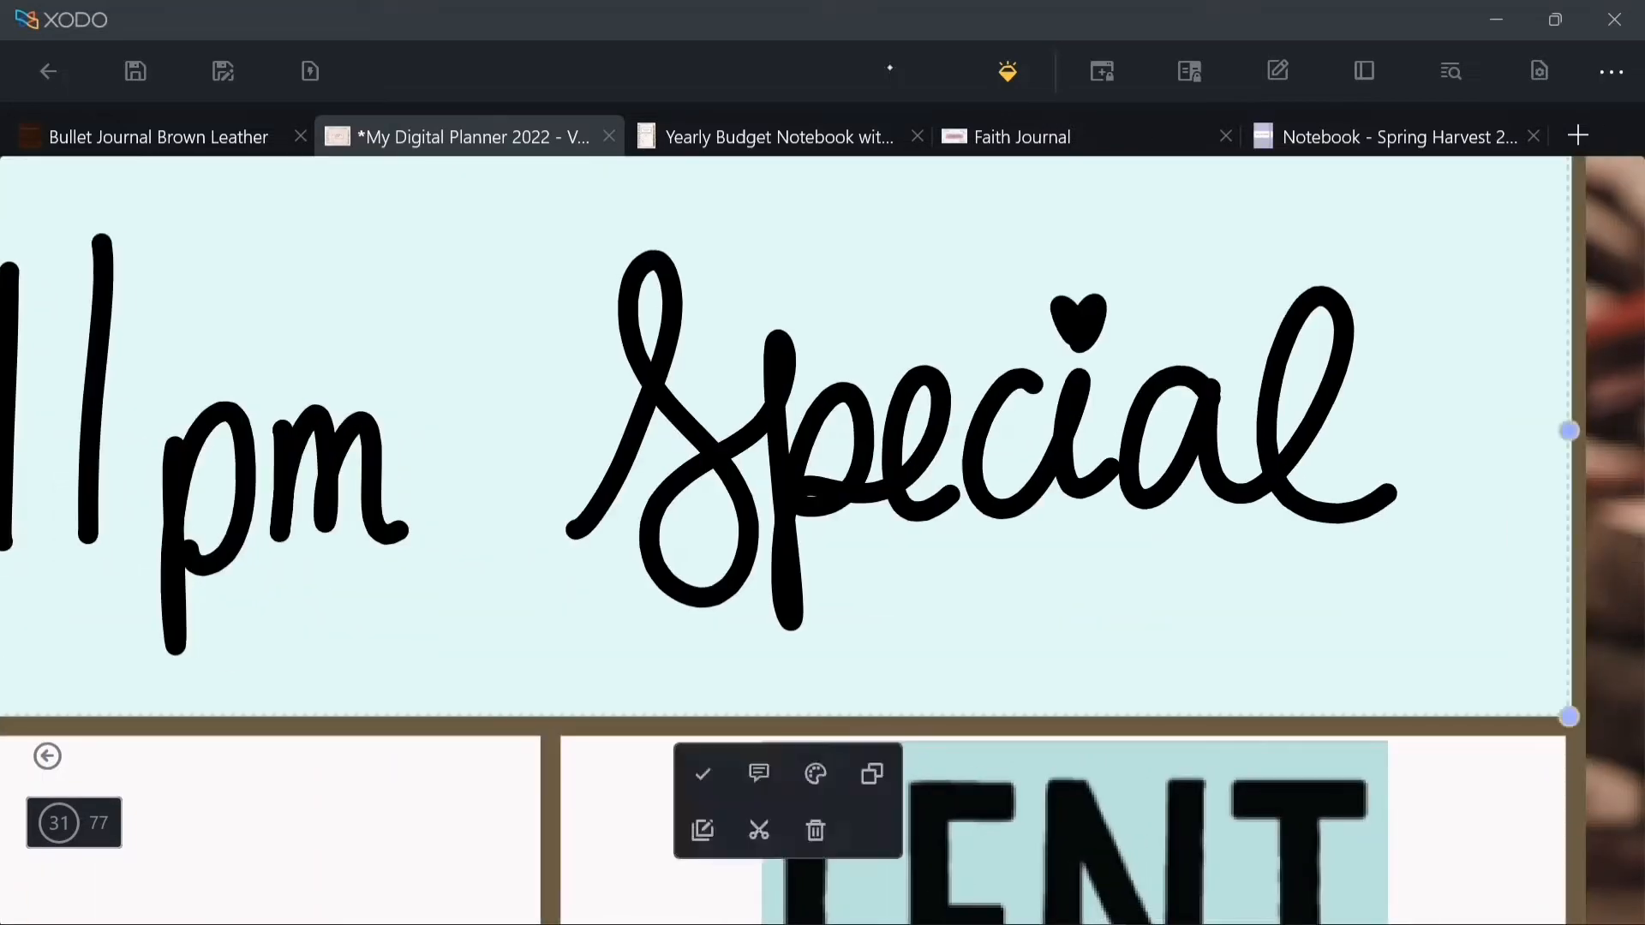
pyautogui.click(994, 493)
pyautogui.moveTo(994, 492); pyautogui.dragTo(1052, 505)
pyautogui.scroll(-7, 1017, 534)
pyautogui.scroll(-3, 823, 540)
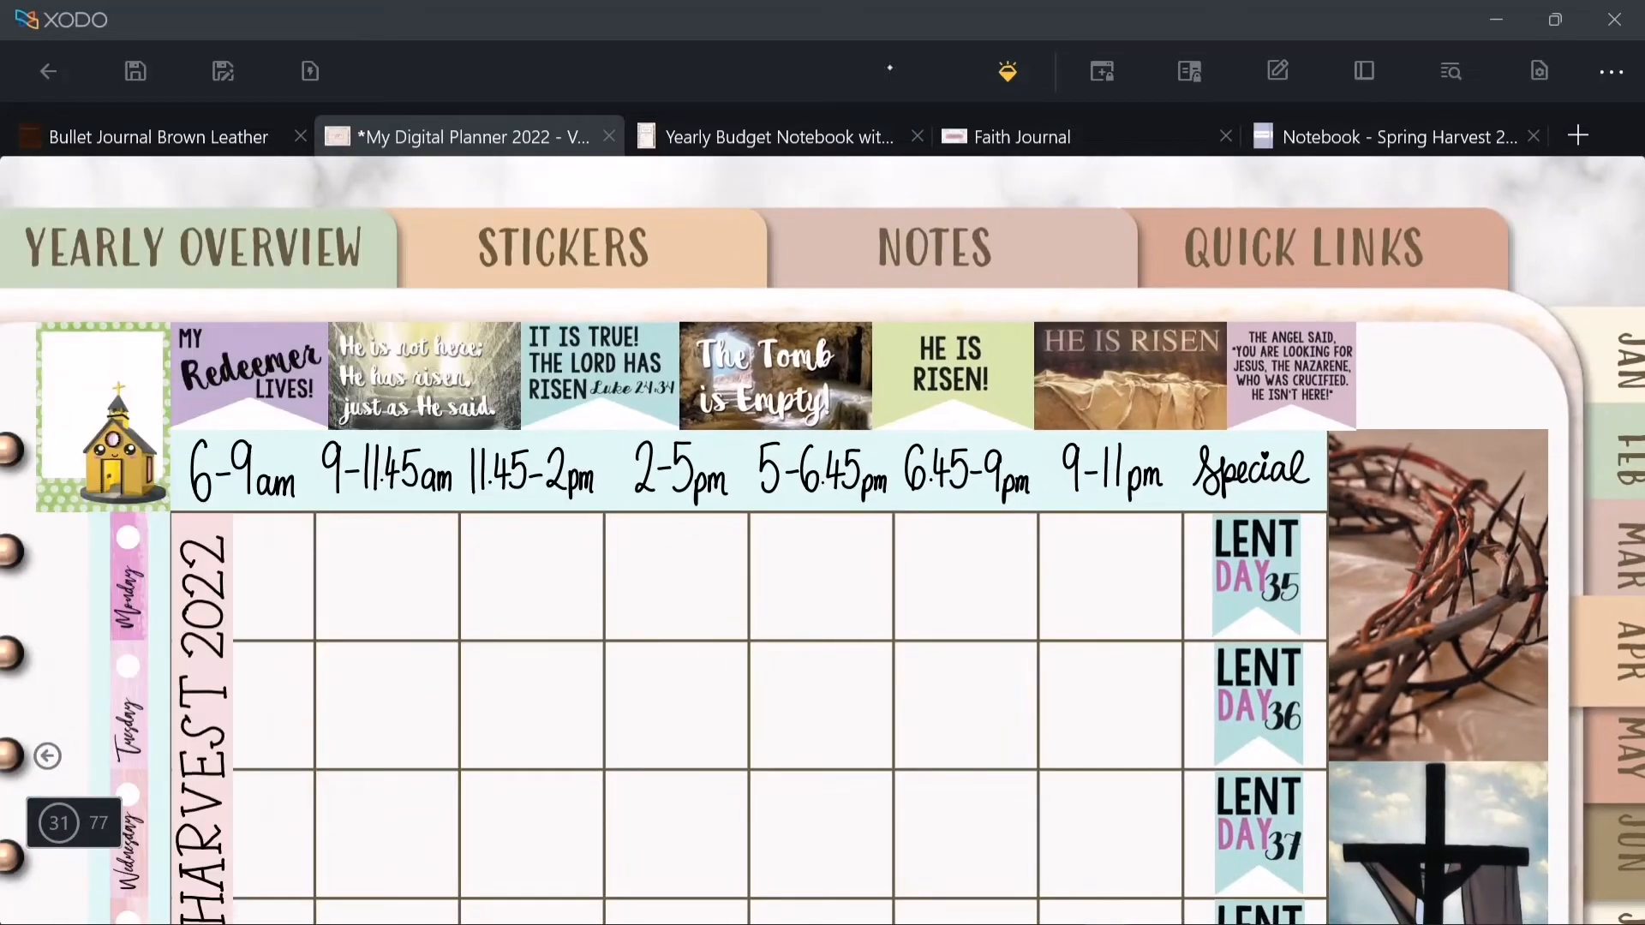
pyautogui.scroll(-1, 822, 539)
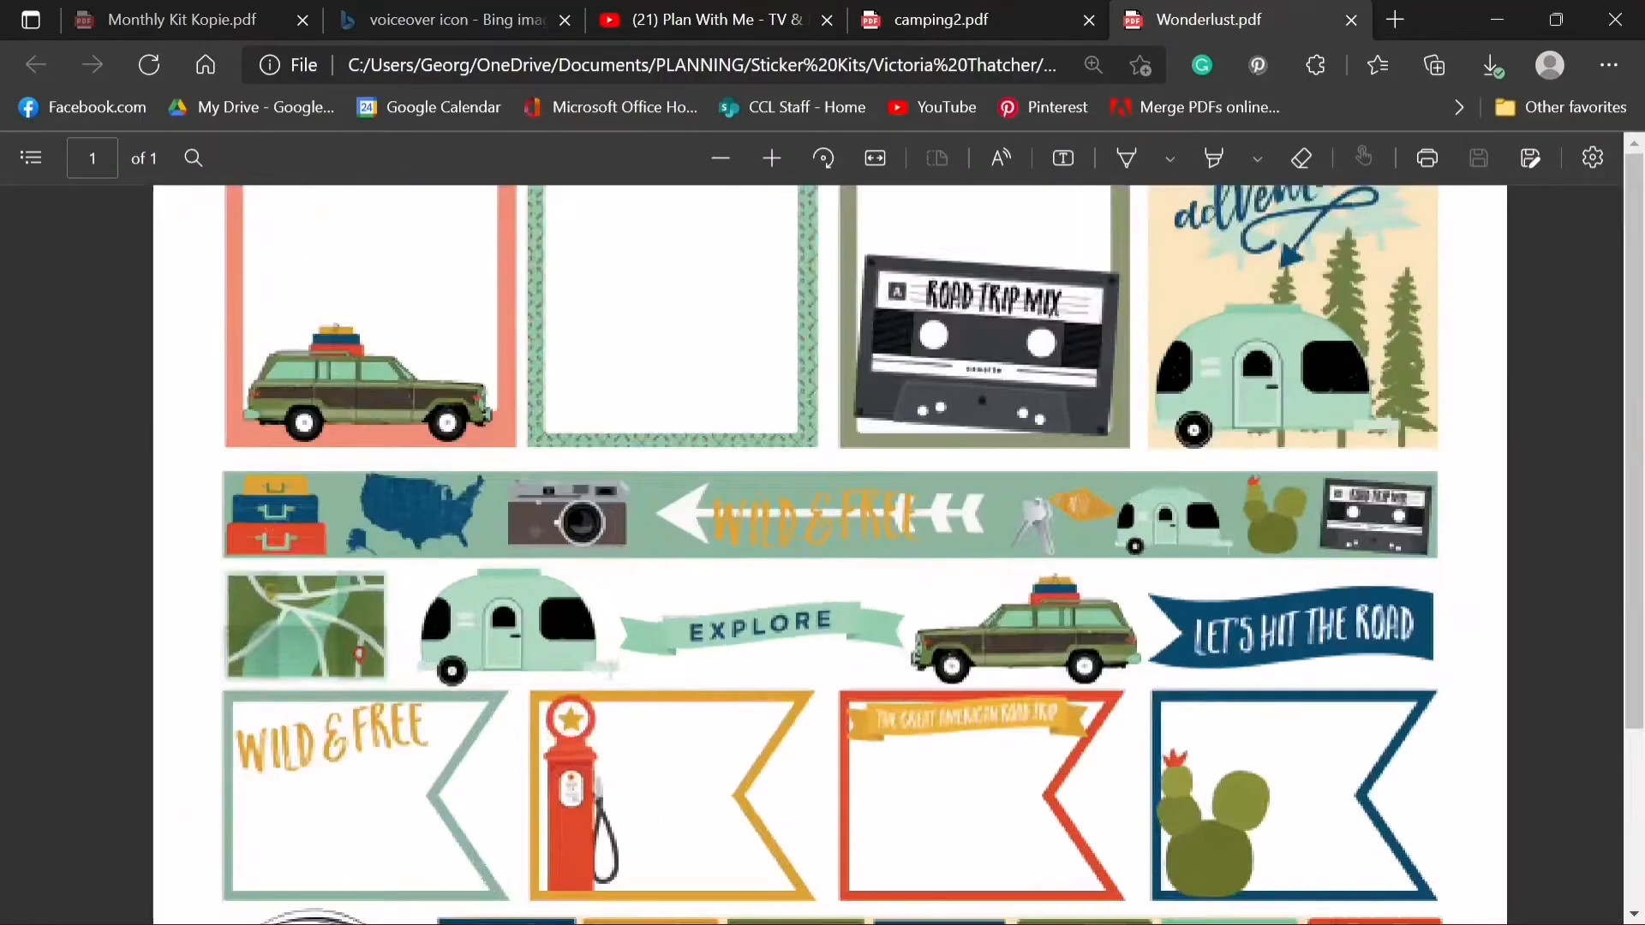
# - Switch to Wonderlust.pdf in the browser and snip the green station wagon carrying luggage
pyautogui.scroll(5, 1105, 673)
pyautogui.hotkey('ctrl', 'n')
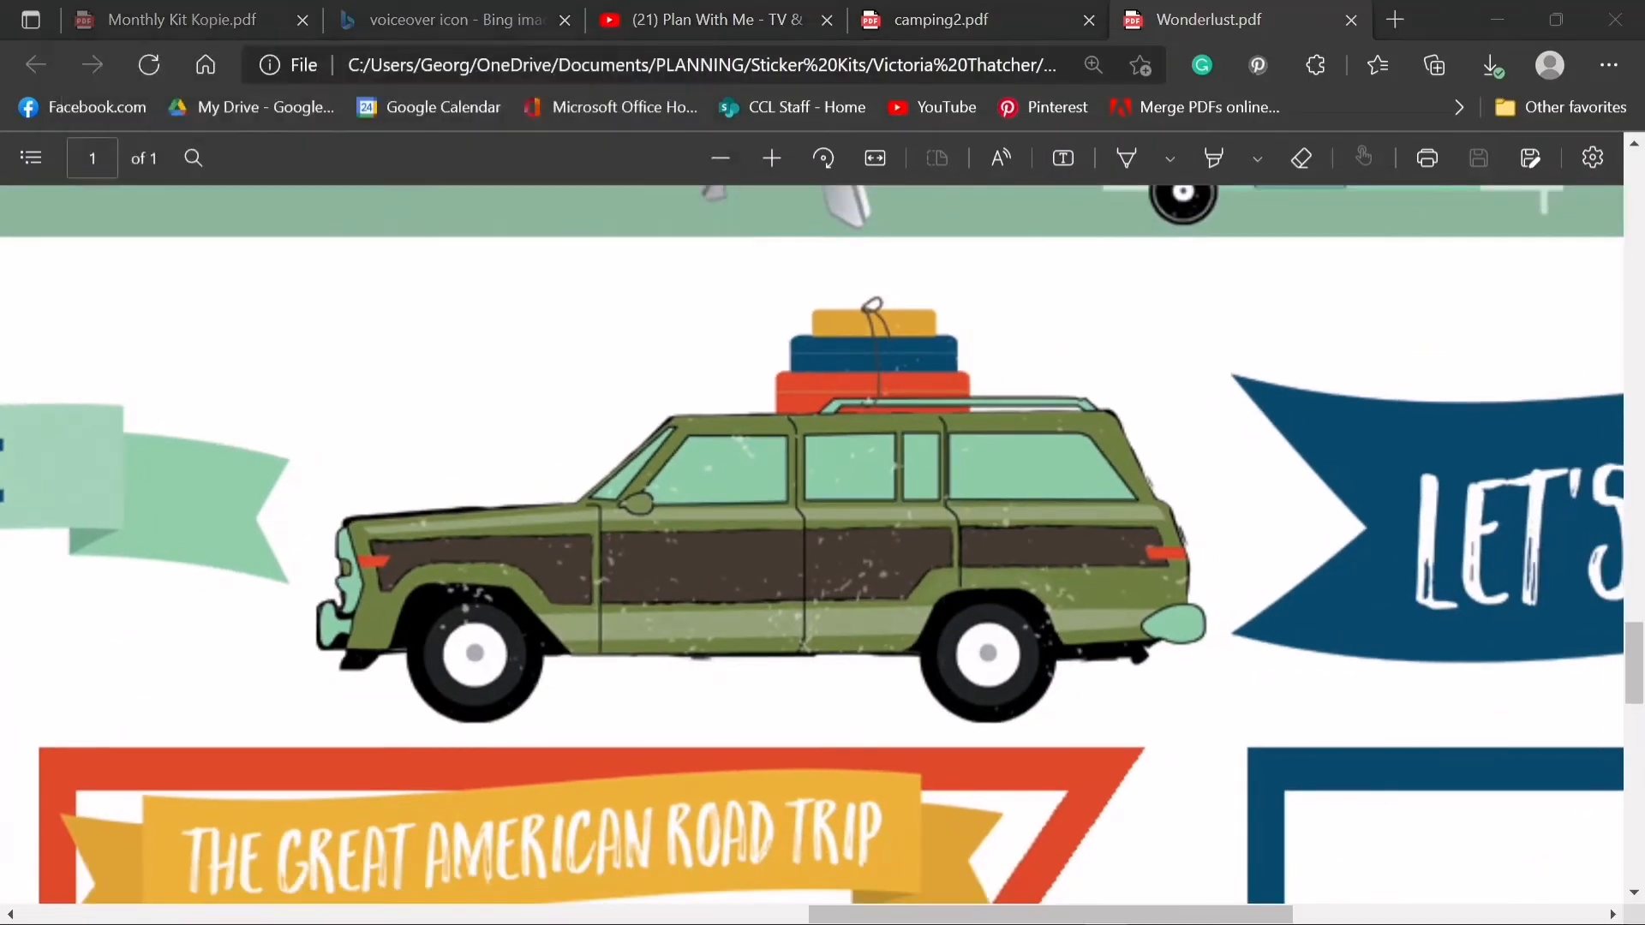
pyautogui.moveTo(291, 251); pyautogui.dragTo(1223, 723)
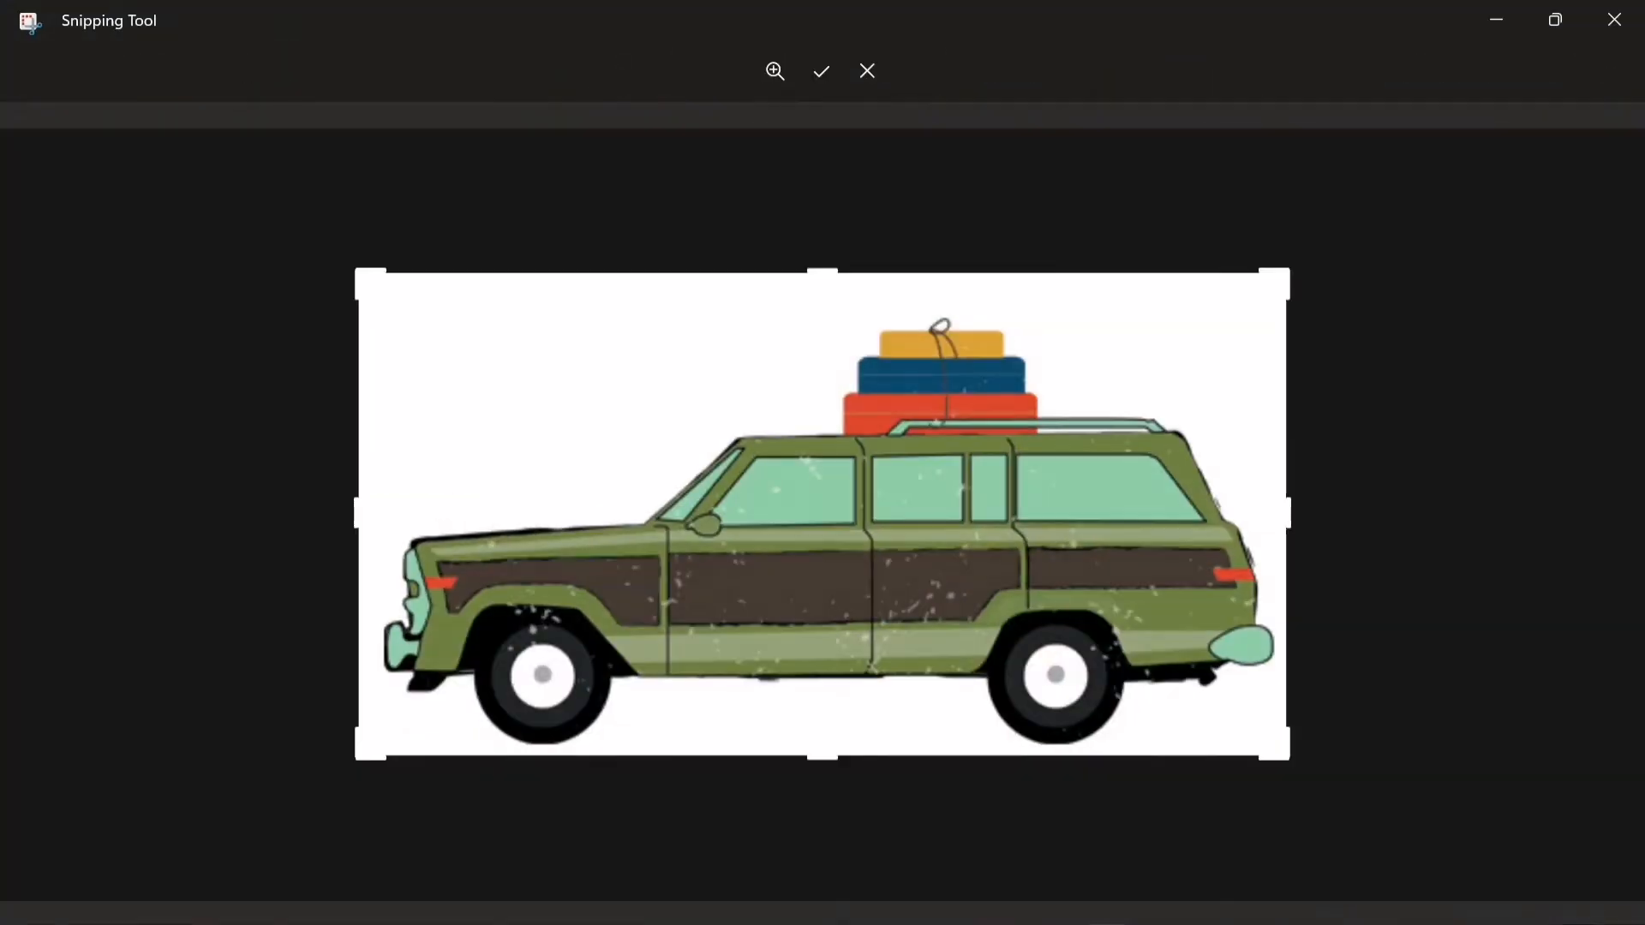
pyautogui.press('Return')
# - Create a folder named Wanderlust inside the STICKERS THEMES folder and save the snip in it as Car
pyautogui.hotkey('ctrl', 's')
pyautogui.click(181, 123)
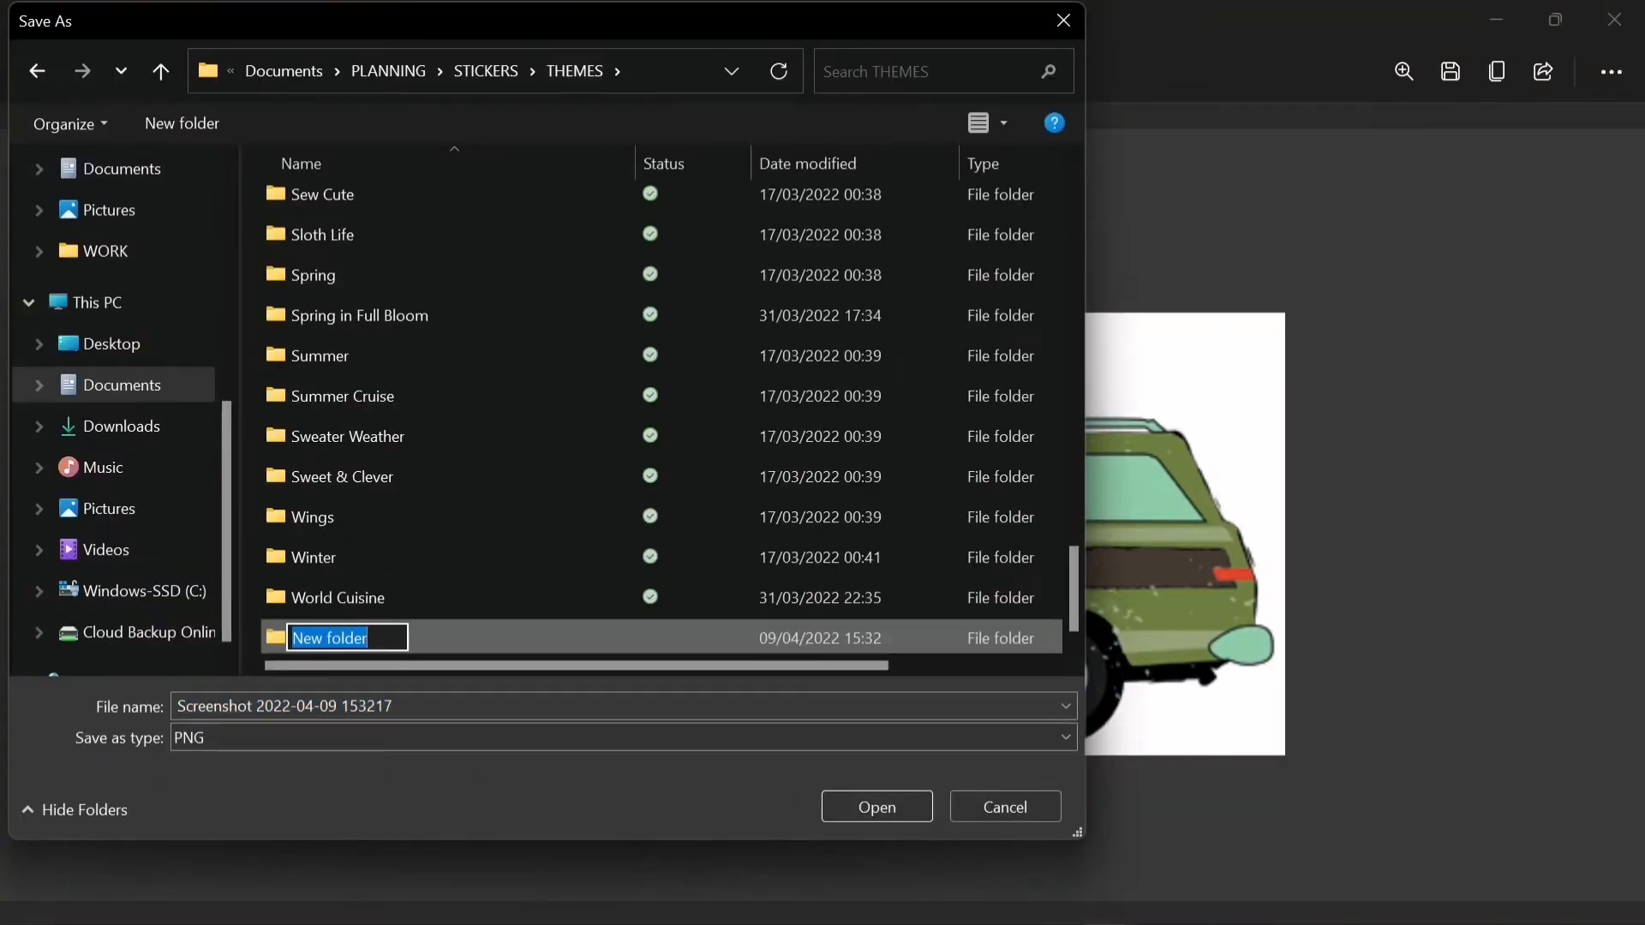
pyautogui.click(348, 203)
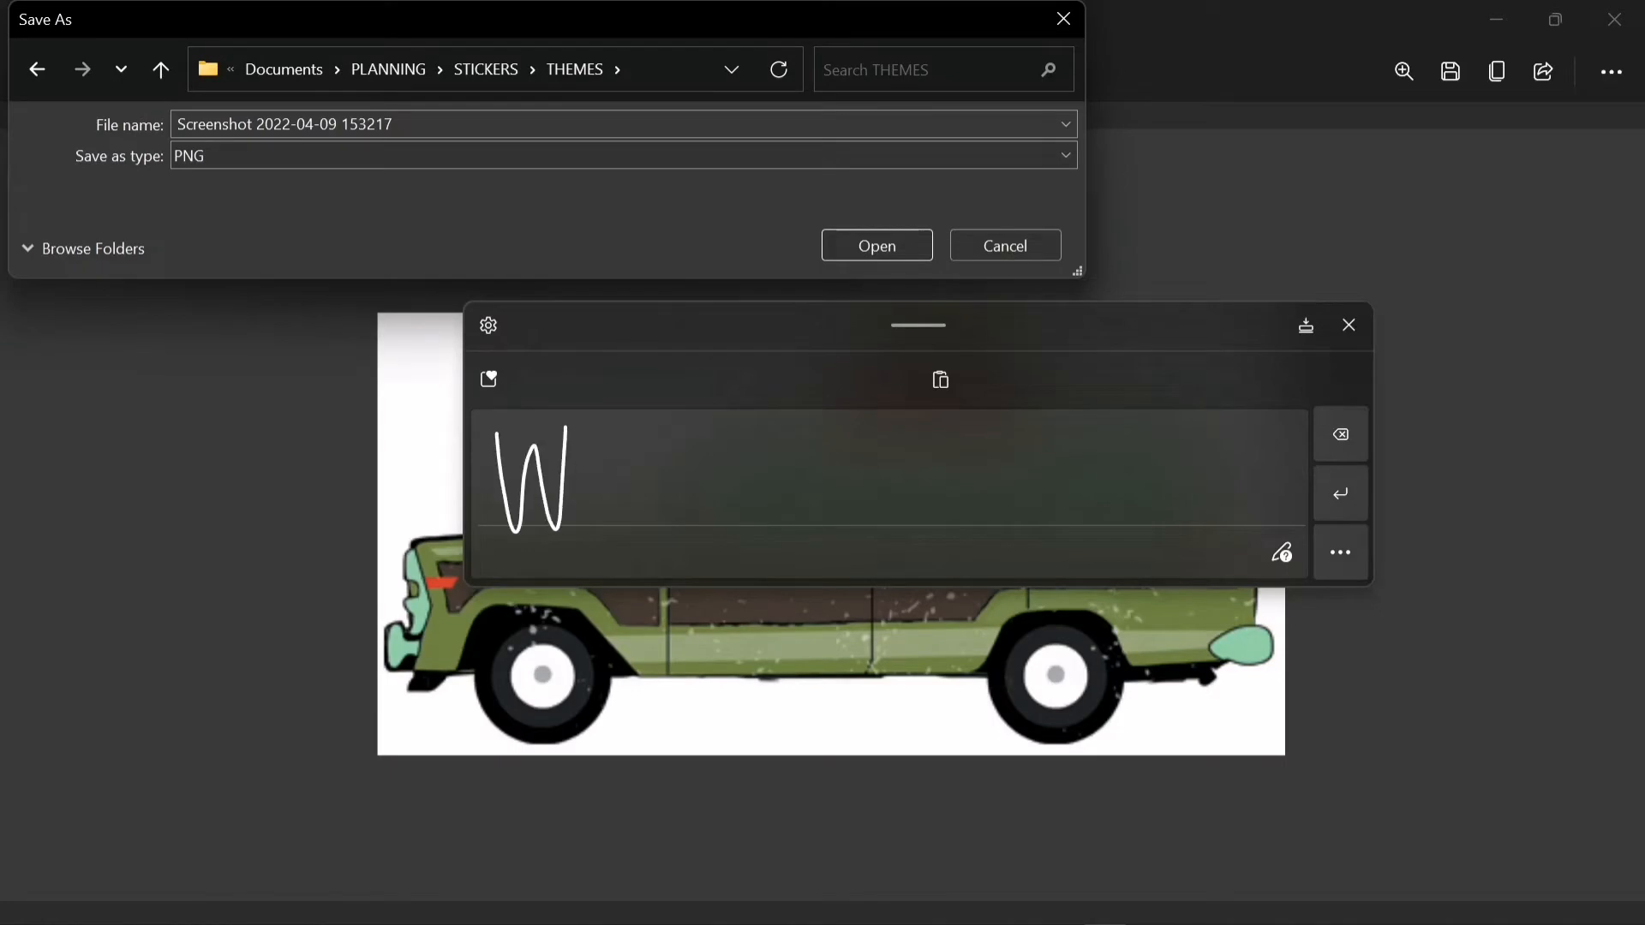
pyautogui.click(1348, 326)
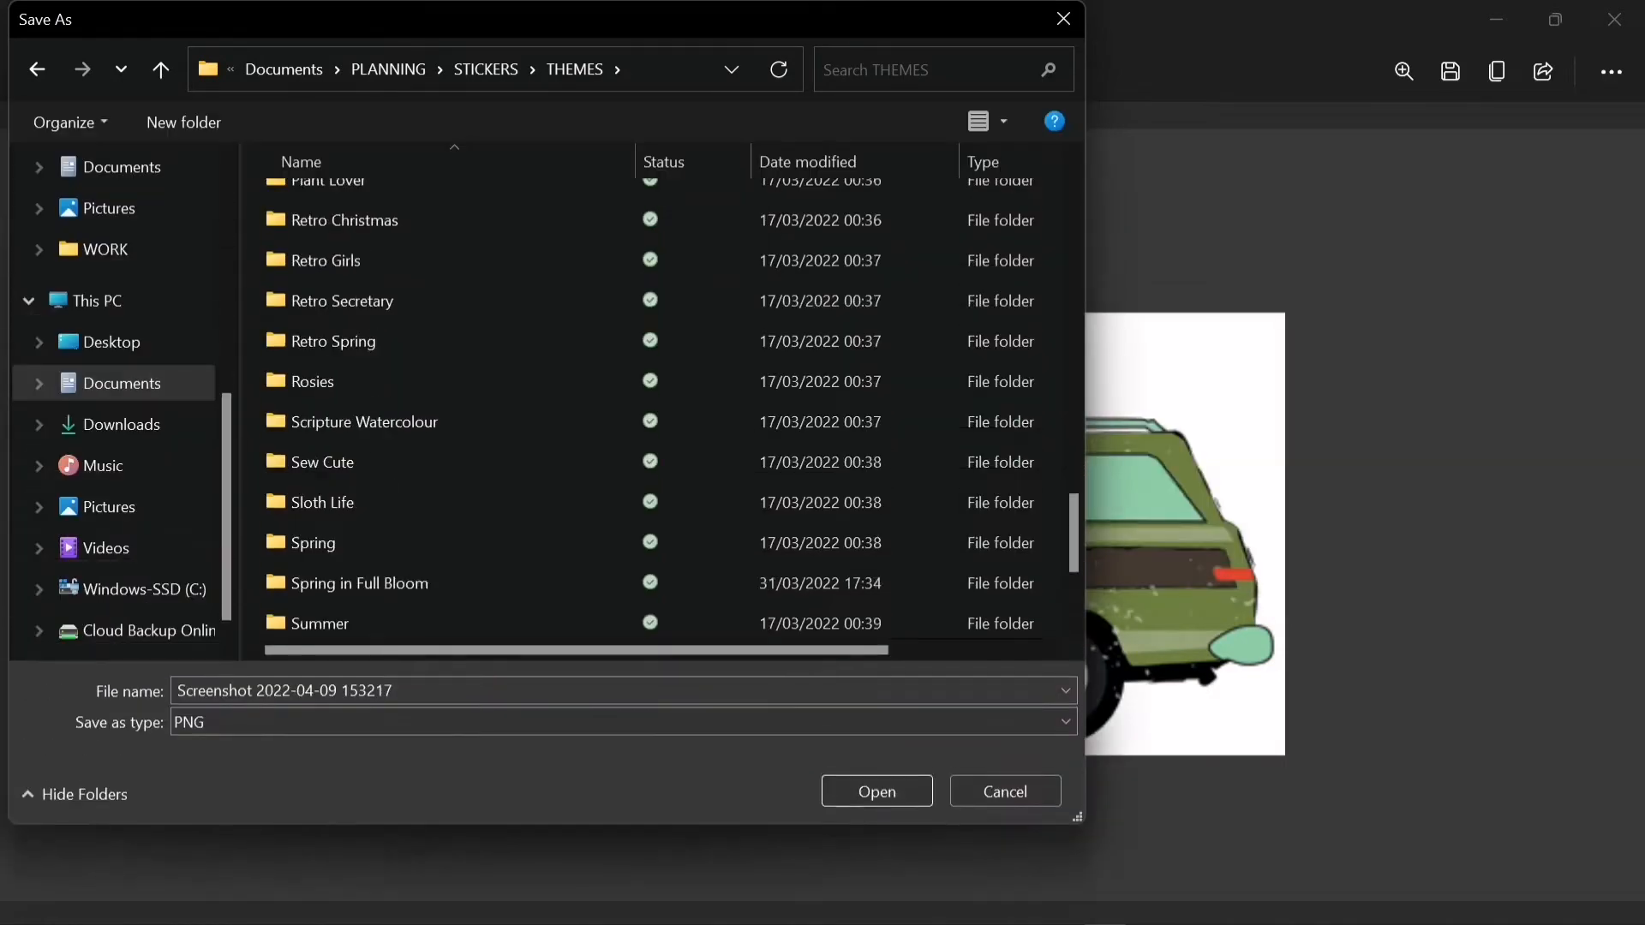
pyautogui.scroll(5, 662, 411)
pyautogui.scroll(-1, 661, 411)
pyautogui.rightClick(397, 566)
pyautogui.click(145, 846)
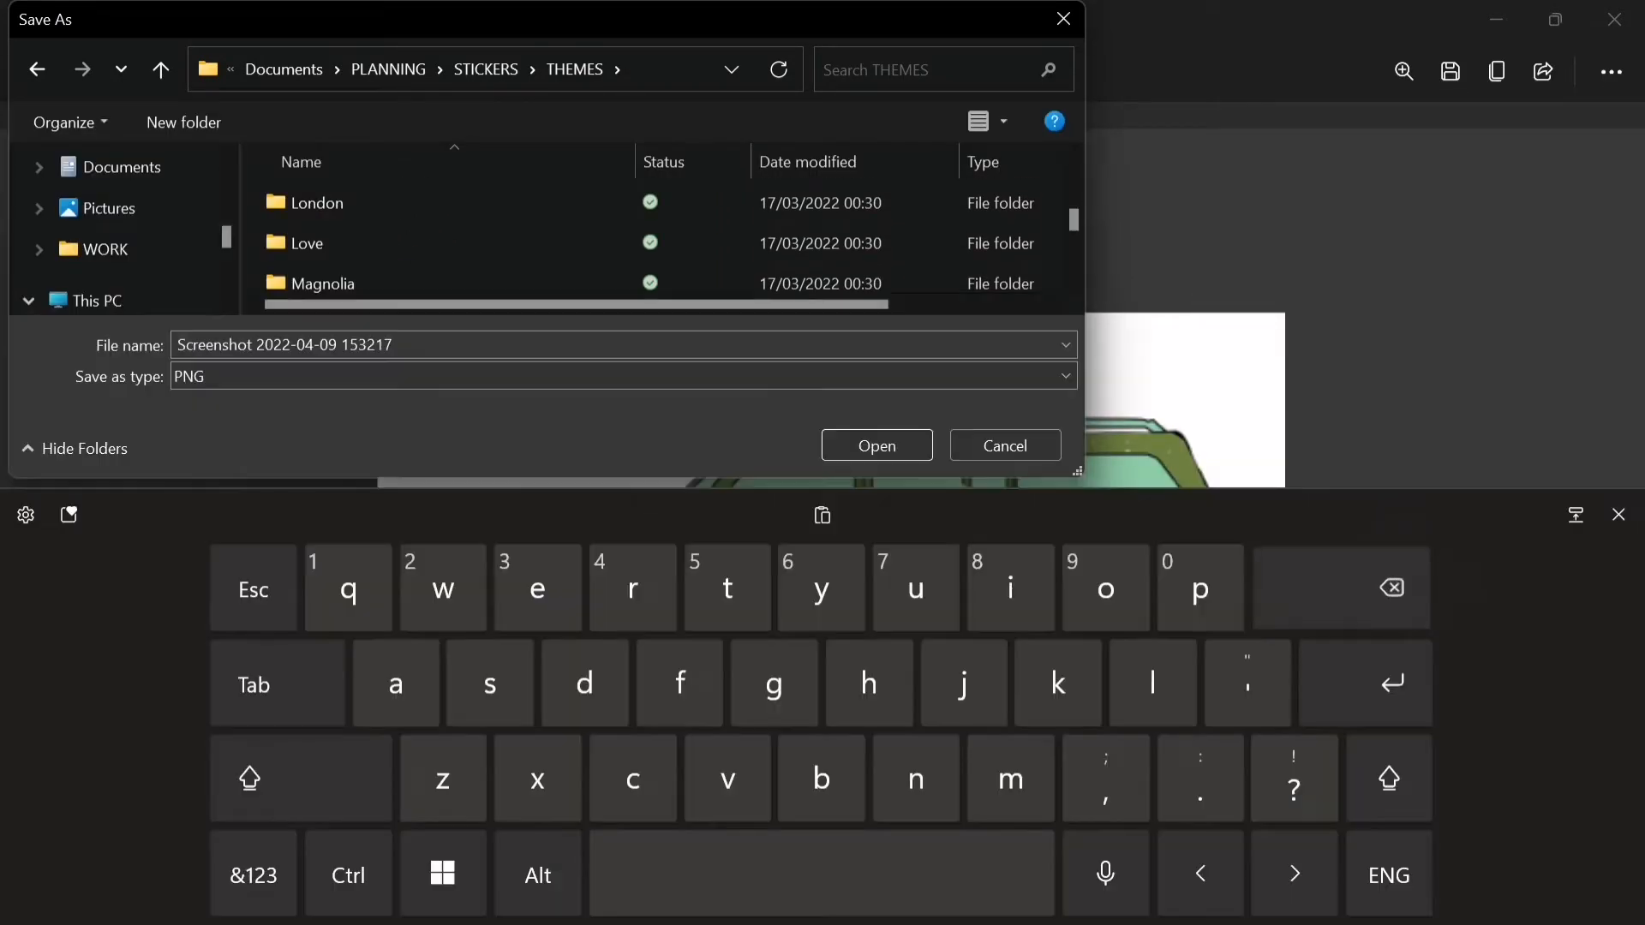
pyautogui.write('Wanderlust')
pyautogui.press('Return')
pyautogui.doubleClick(323, 275)
pyautogui.click(428, 346)
# - Open Car.png from the THEMES folder in Photos, flip the car horizontally and save it
pyautogui.press('BackSpace')
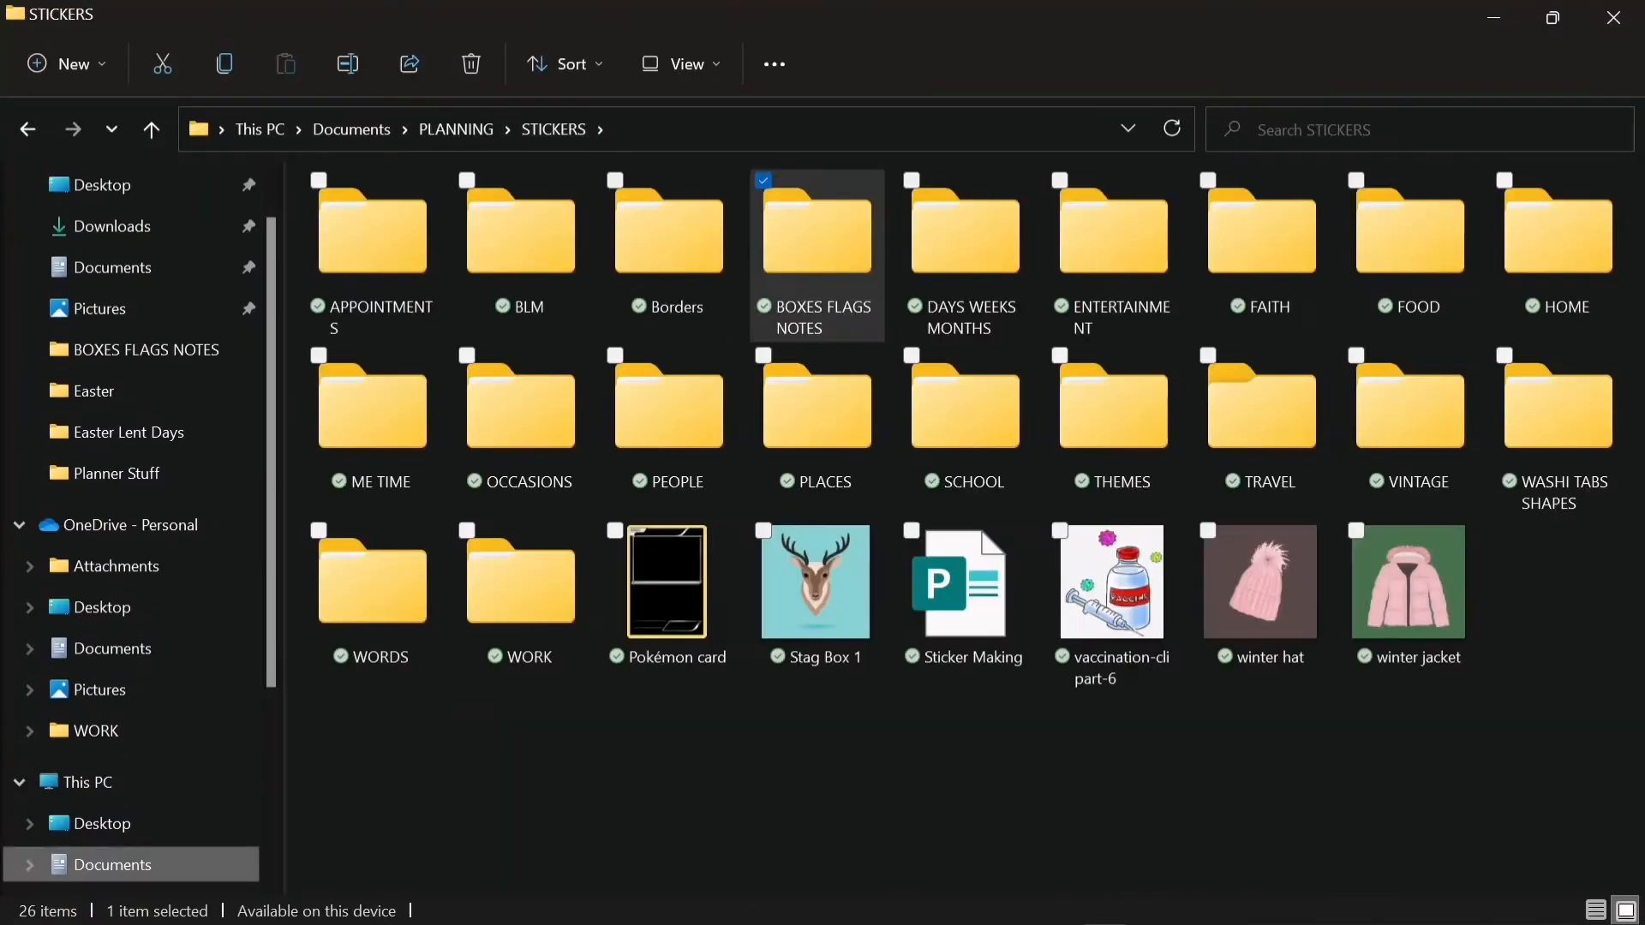
pyautogui.doubleClick(1114, 411)
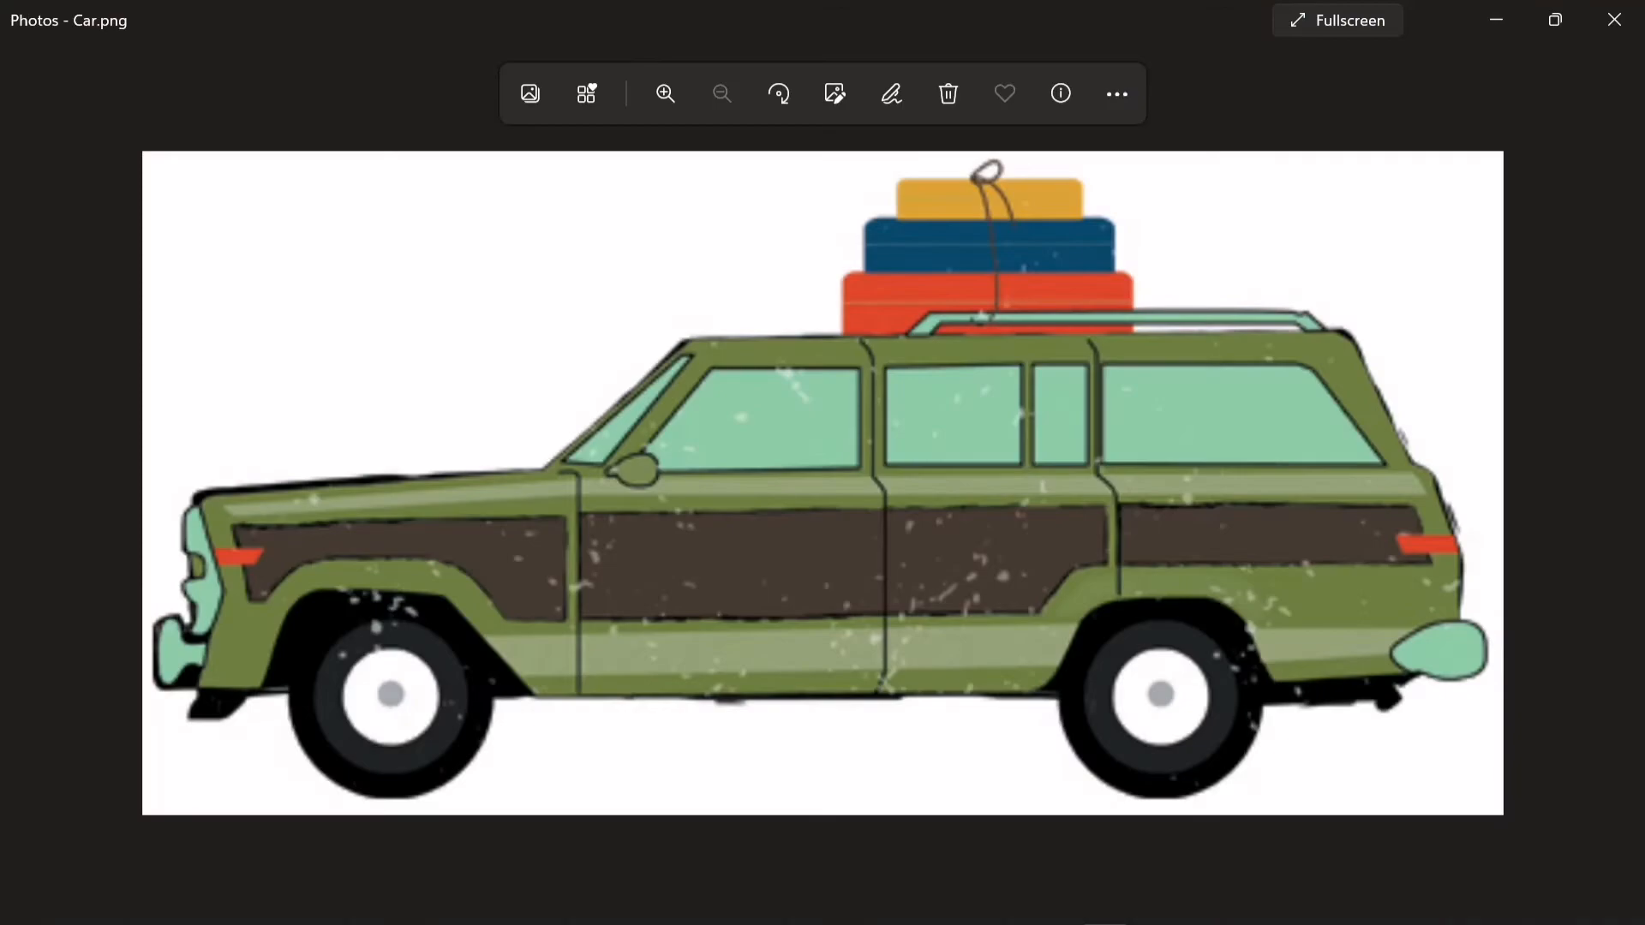
pyautogui.hotkey('ctrl', 'e')
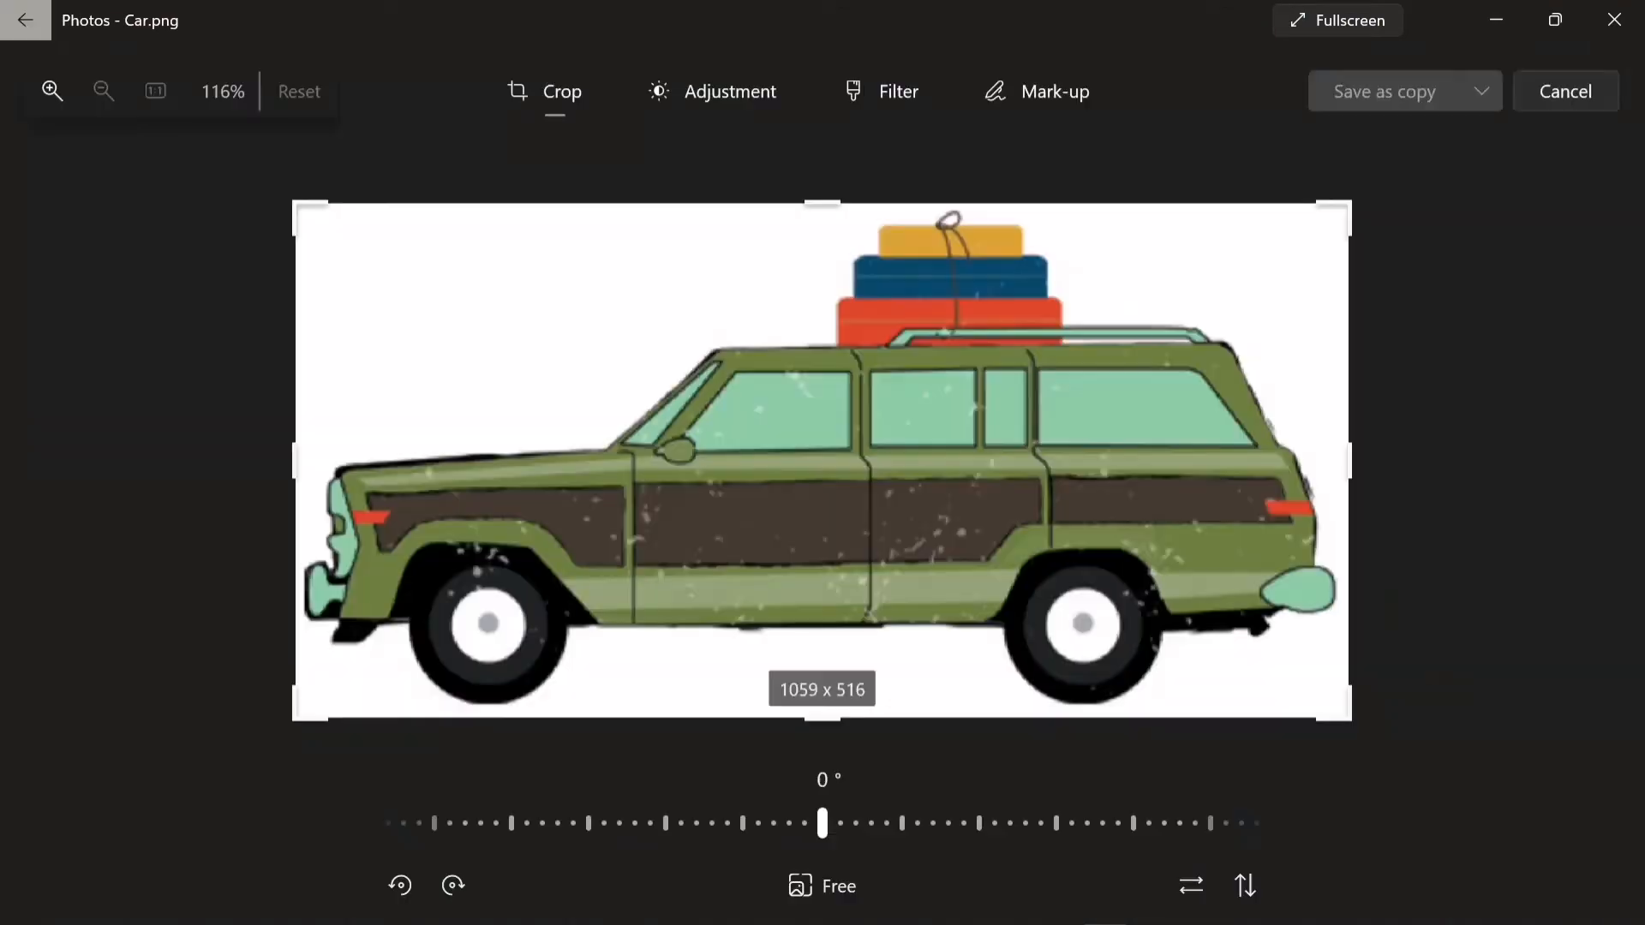
pyautogui.hotkey('ctrl', 's')
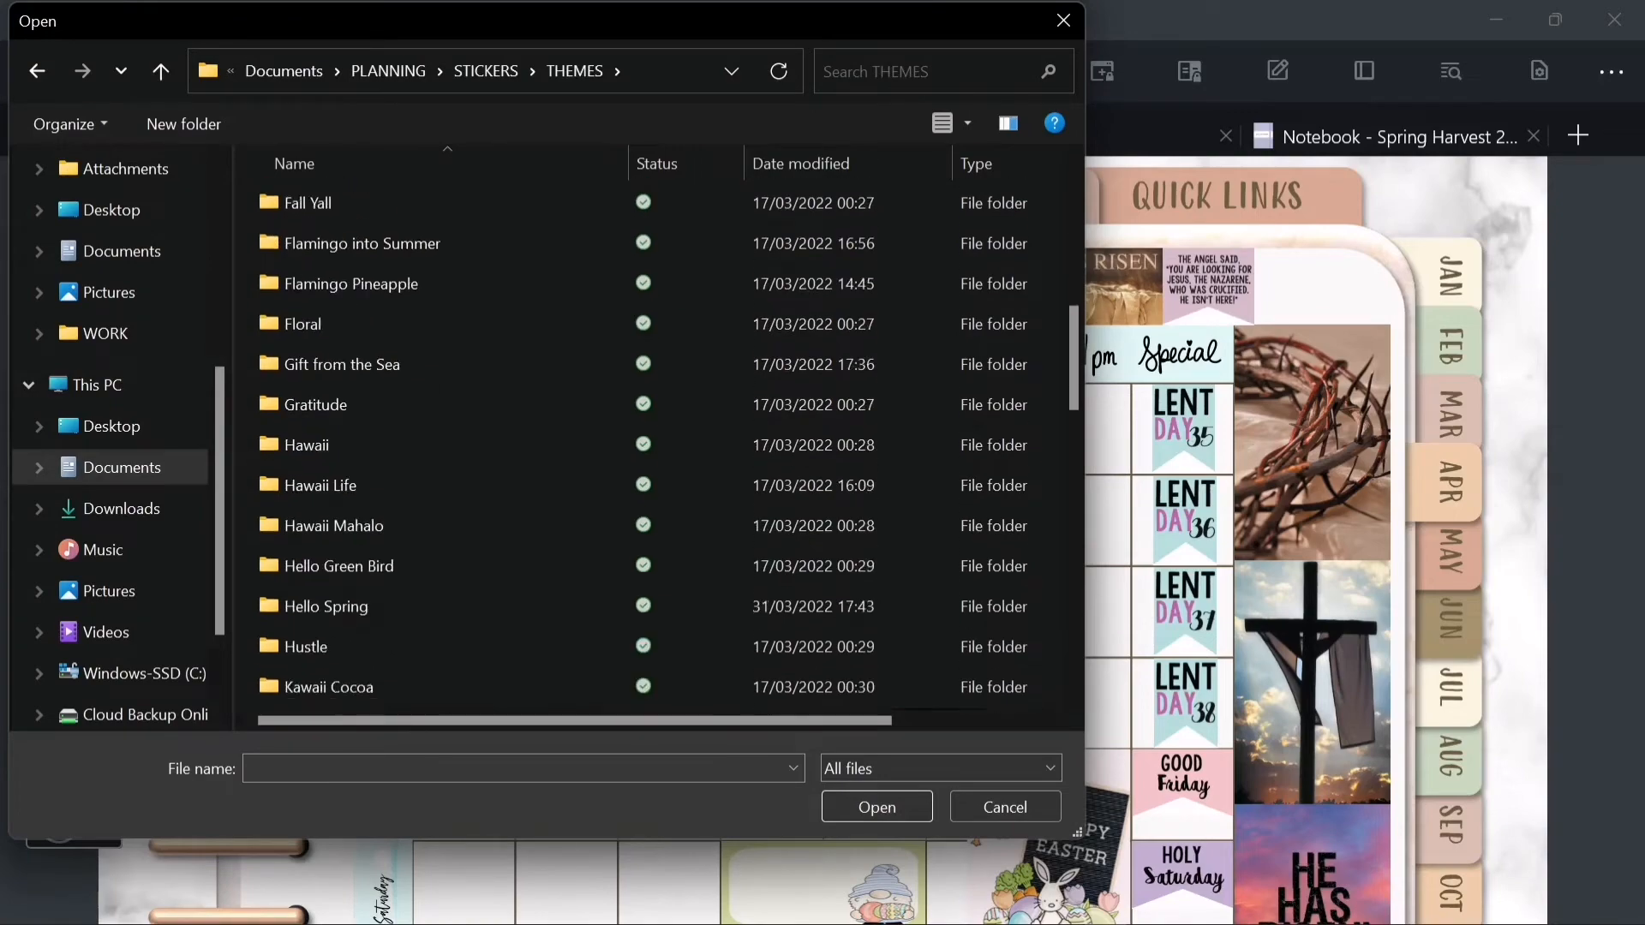
# - Insert the car sticker into the planner, scale it down and place it in the Monday row
pyautogui.scroll(-10, 666, 442)
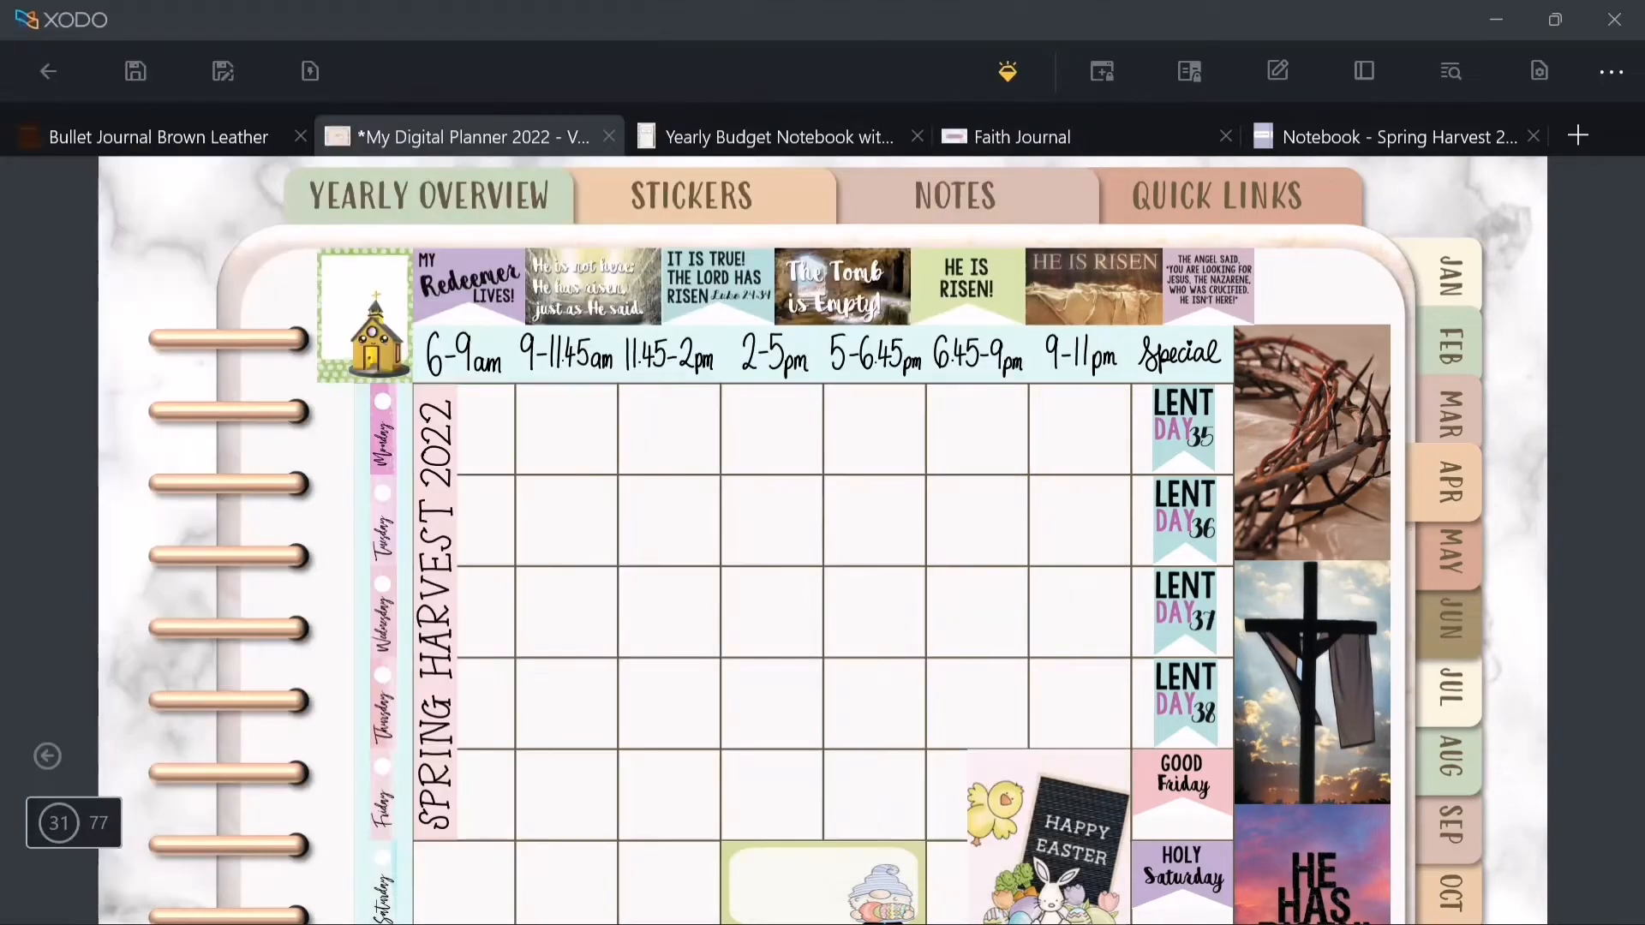
pyautogui.scroll(5, 961, 733)
pyautogui.moveTo(757, 664); pyautogui.dragTo(624, 597)
pyautogui.moveTo(403, 493); pyautogui.dragTo(502, 400)
pyautogui.scroll(5, 514, 343)
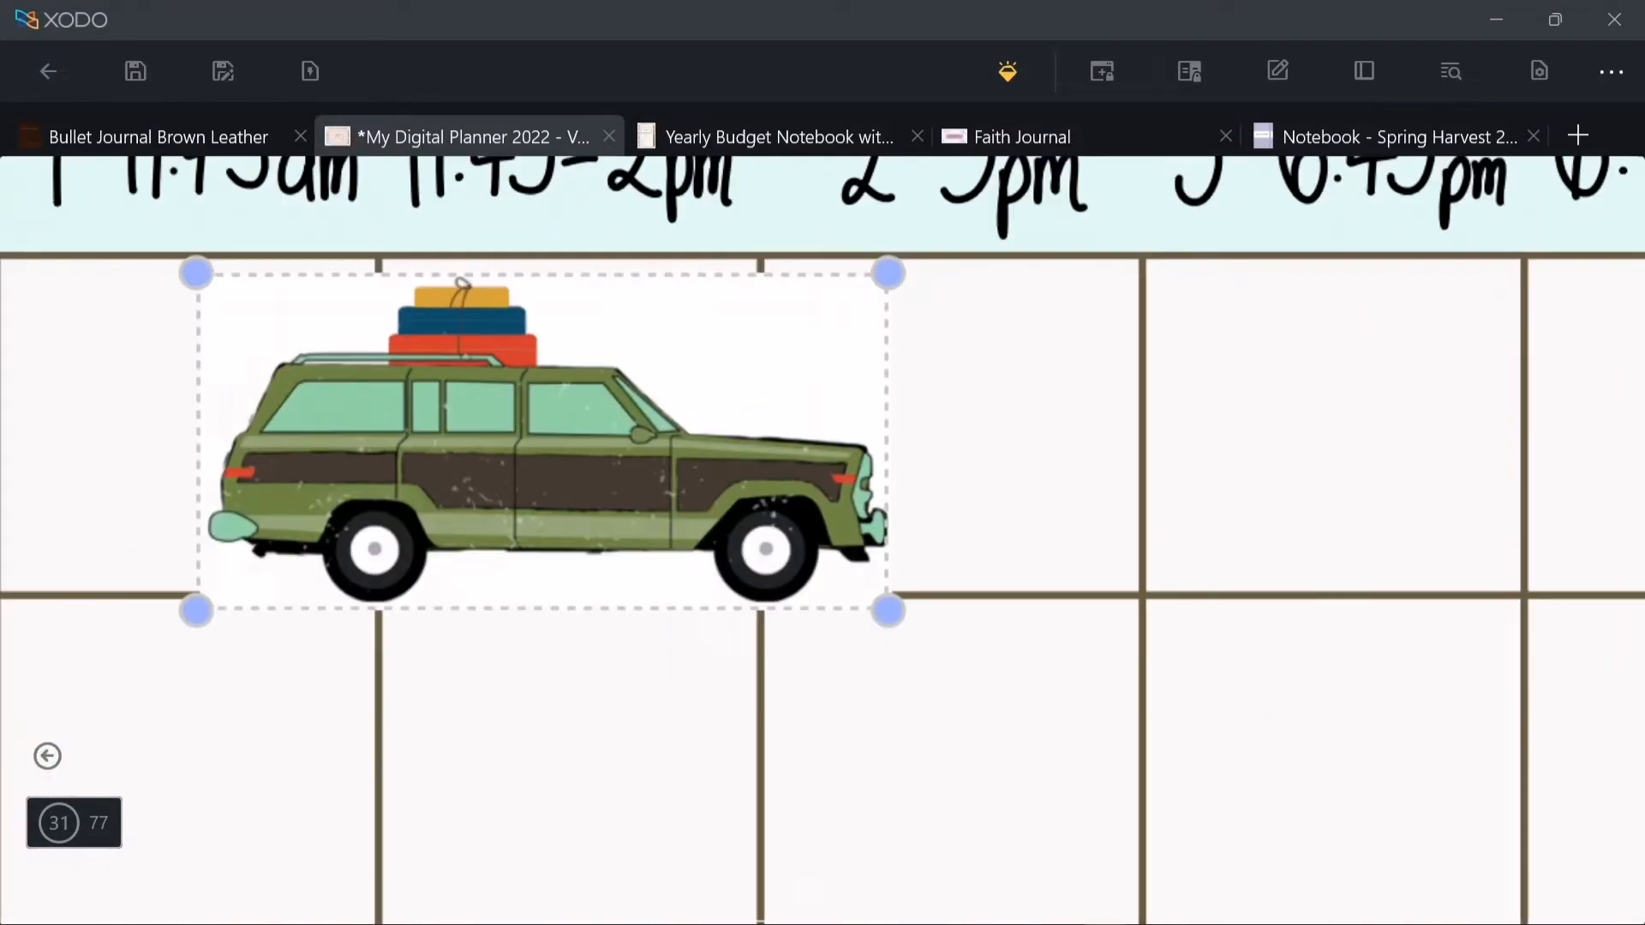
# - Fit the car within the merged Monday block spanning 9am to 5pm, adjusting its size and position
pyautogui.moveTo(701, 557); pyautogui.dragTo(681, 541)
pyautogui.moveTo(1022, 710); pyautogui.dragTo(1029, 713)
pyautogui.click(1114, 600)
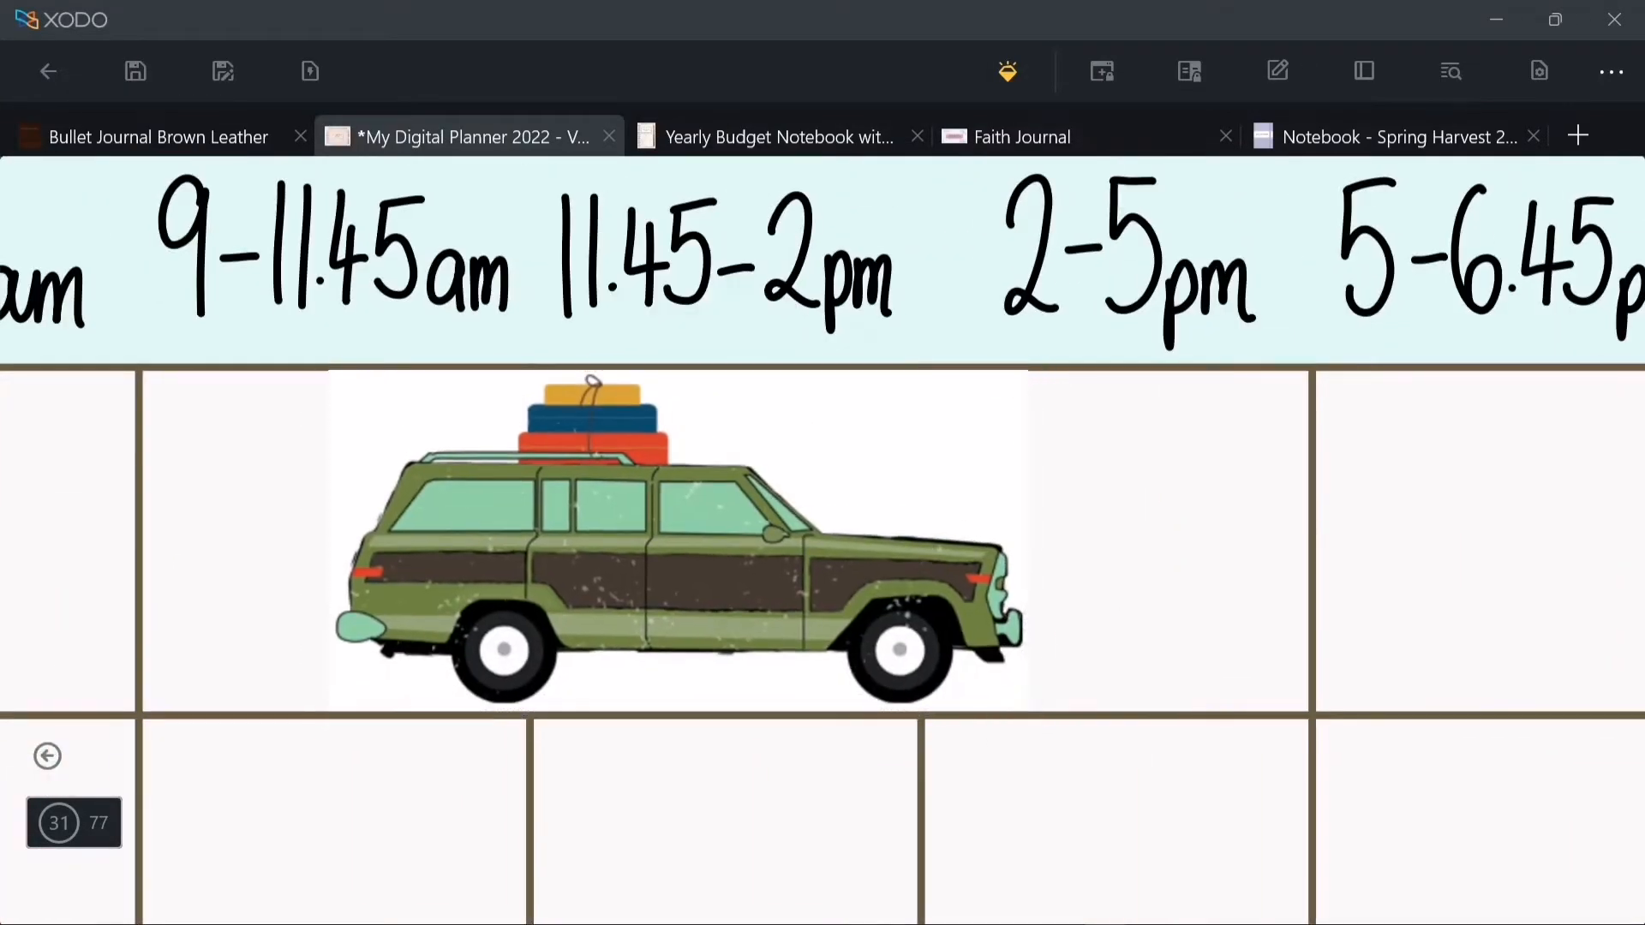
pyautogui.scroll(4, 842, 437)
pyautogui.moveTo(1125, 335); pyautogui.dragTo(1124, 342)
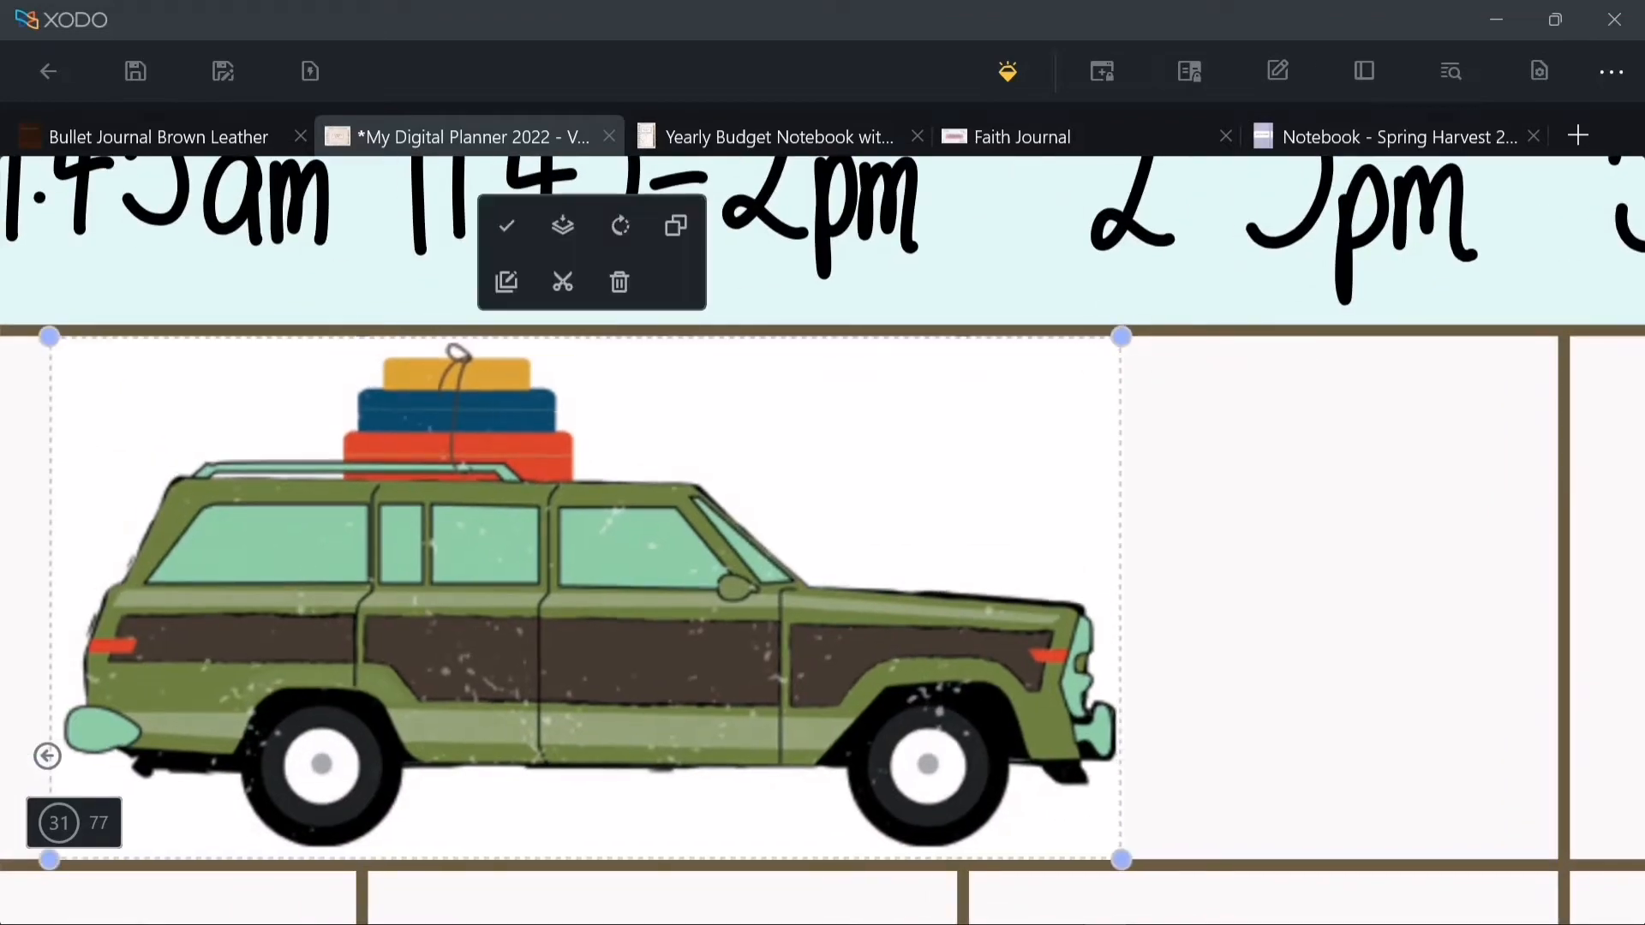
pyautogui.click(1144, 450)
# - Insert the Let's Hit the Road banner sticker, shrink it and place it beside the luggage on the Monday car
pyautogui.scroll(-4, 1122, 450)
pyautogui.rightClick(1111, 707)
pyautogui.click(1084, 662)
pyautogui.doubleClick(457, 256)
pyautogui.moveTo(607, 563); pyautogui.dragTo(1322, 777)
pyautogui.moveTo(1473, 824); pyautogui.dragTo(1040, 648)
pyautogui.moveTo(888, 697); pyautogui.dragTo(987, 667)
pyautogui.moveTo(1164, 469); pyautogui.dragTo(1218, 485)
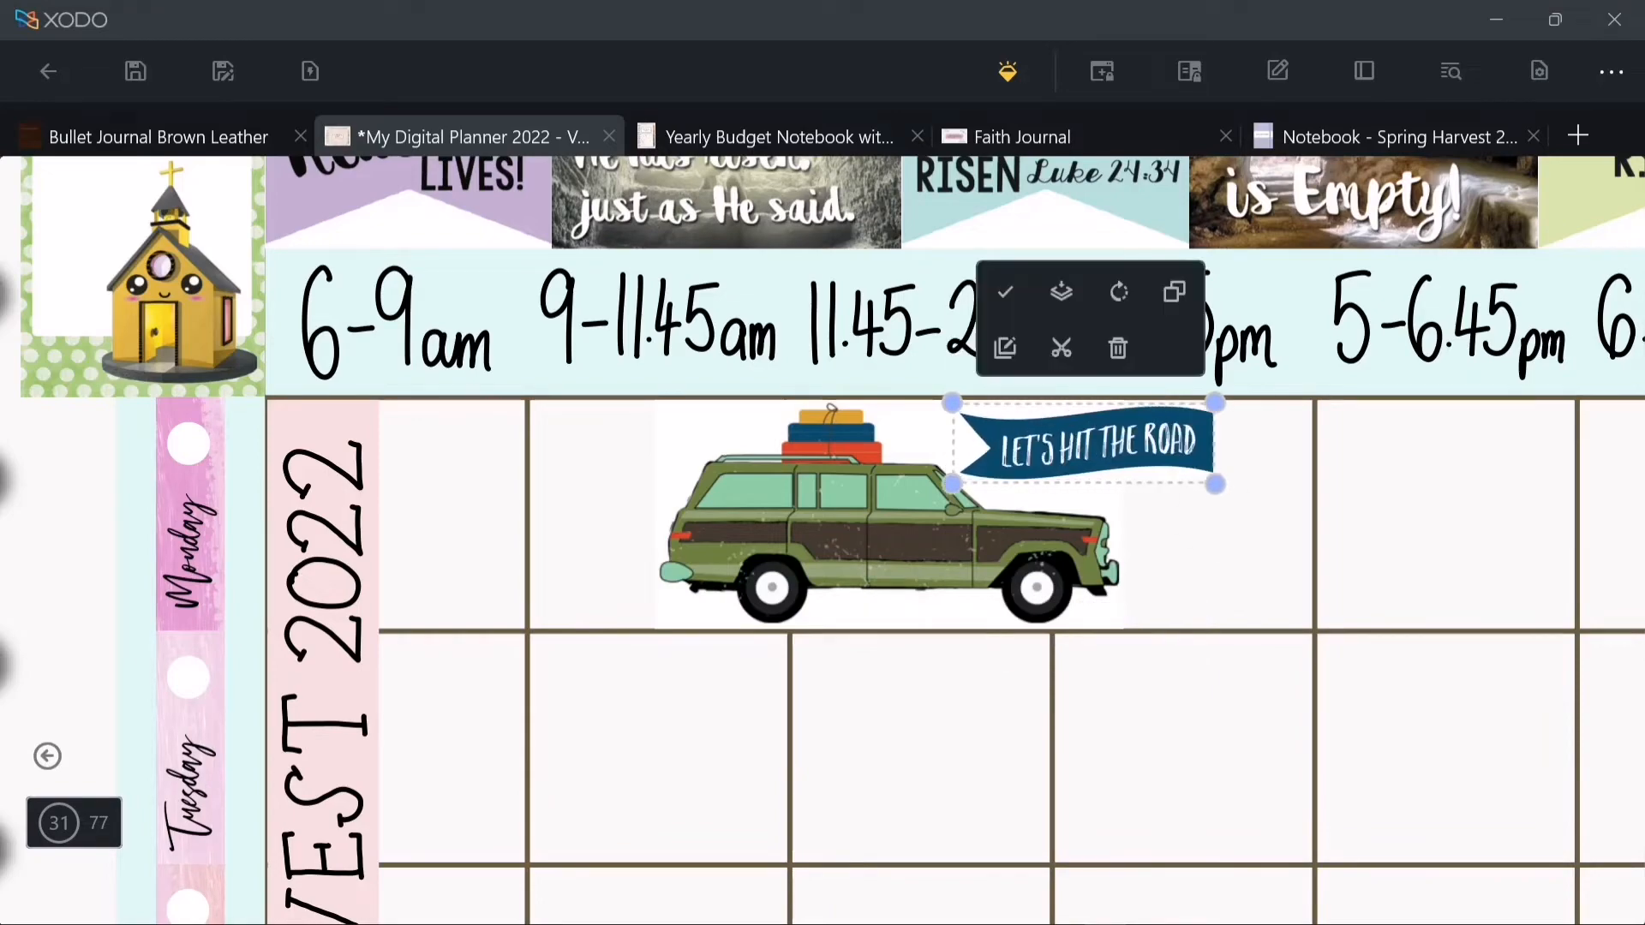
pyautogui.click(1208, 557)
# - Fine-tune the size and position of the Let's Hit the Road banner above the car's bonnet
pyautogui.scroll(4, 1175, 500)
pyautogui.click(1003, 390)
pyautogui.moveTo(734, 308); pyautogui.dragTo(767, 316)
pyautogui.moveTo(1013, 391); pyautogui.dragTo(983, 382)
pyautogui.click(1234, 583)
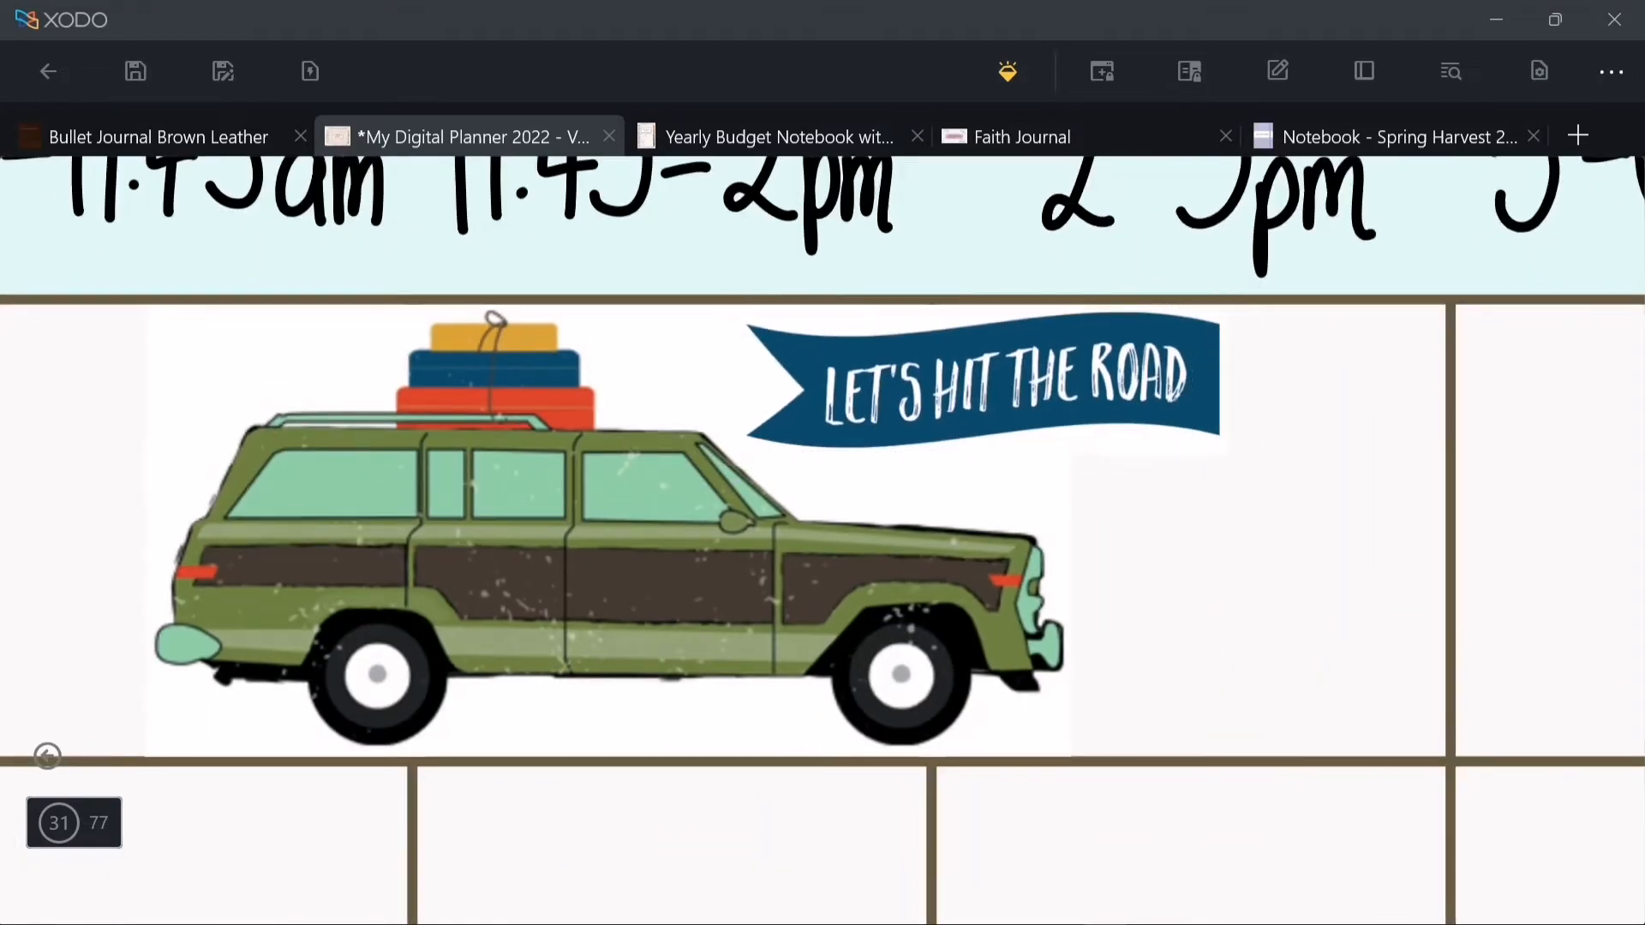
# - Handwrite Easter Eggstravaganza with an underlined 2.30pm on the gnome box in the Saturday row
pyautogui.scroll(-2, 1234, 506)
pyautogui.scroll(-5, 823, 538)
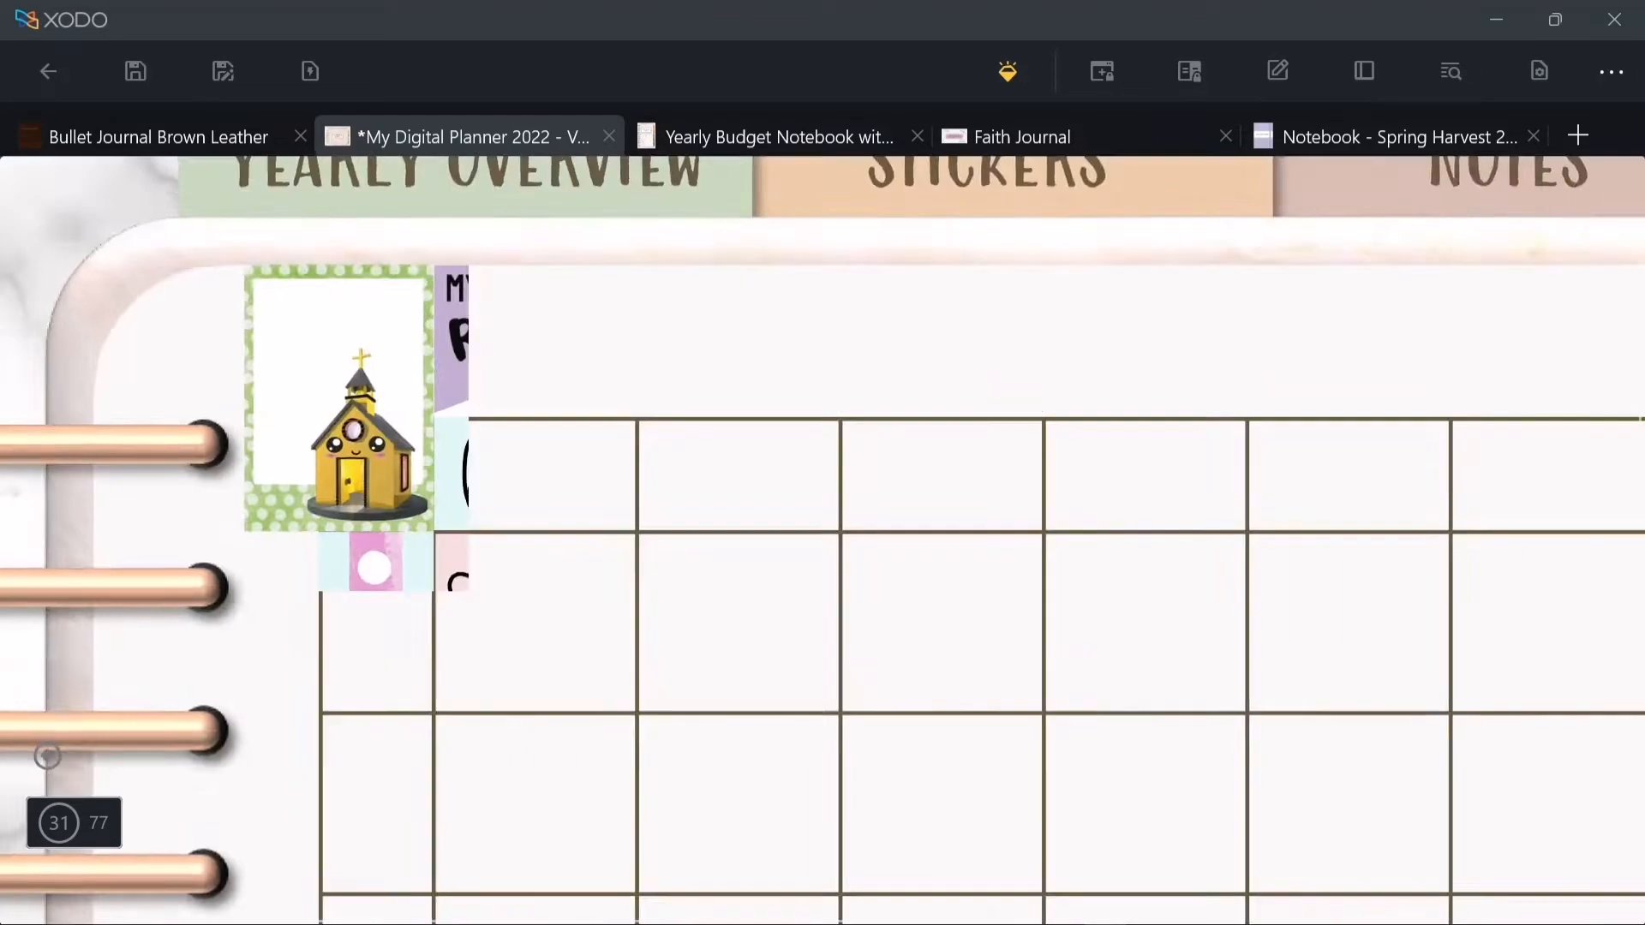
pyautogui.scroll(5, 821, 799)
pyautogui.moveTo(180, 254); pyautogui.dragTo(244, 396)
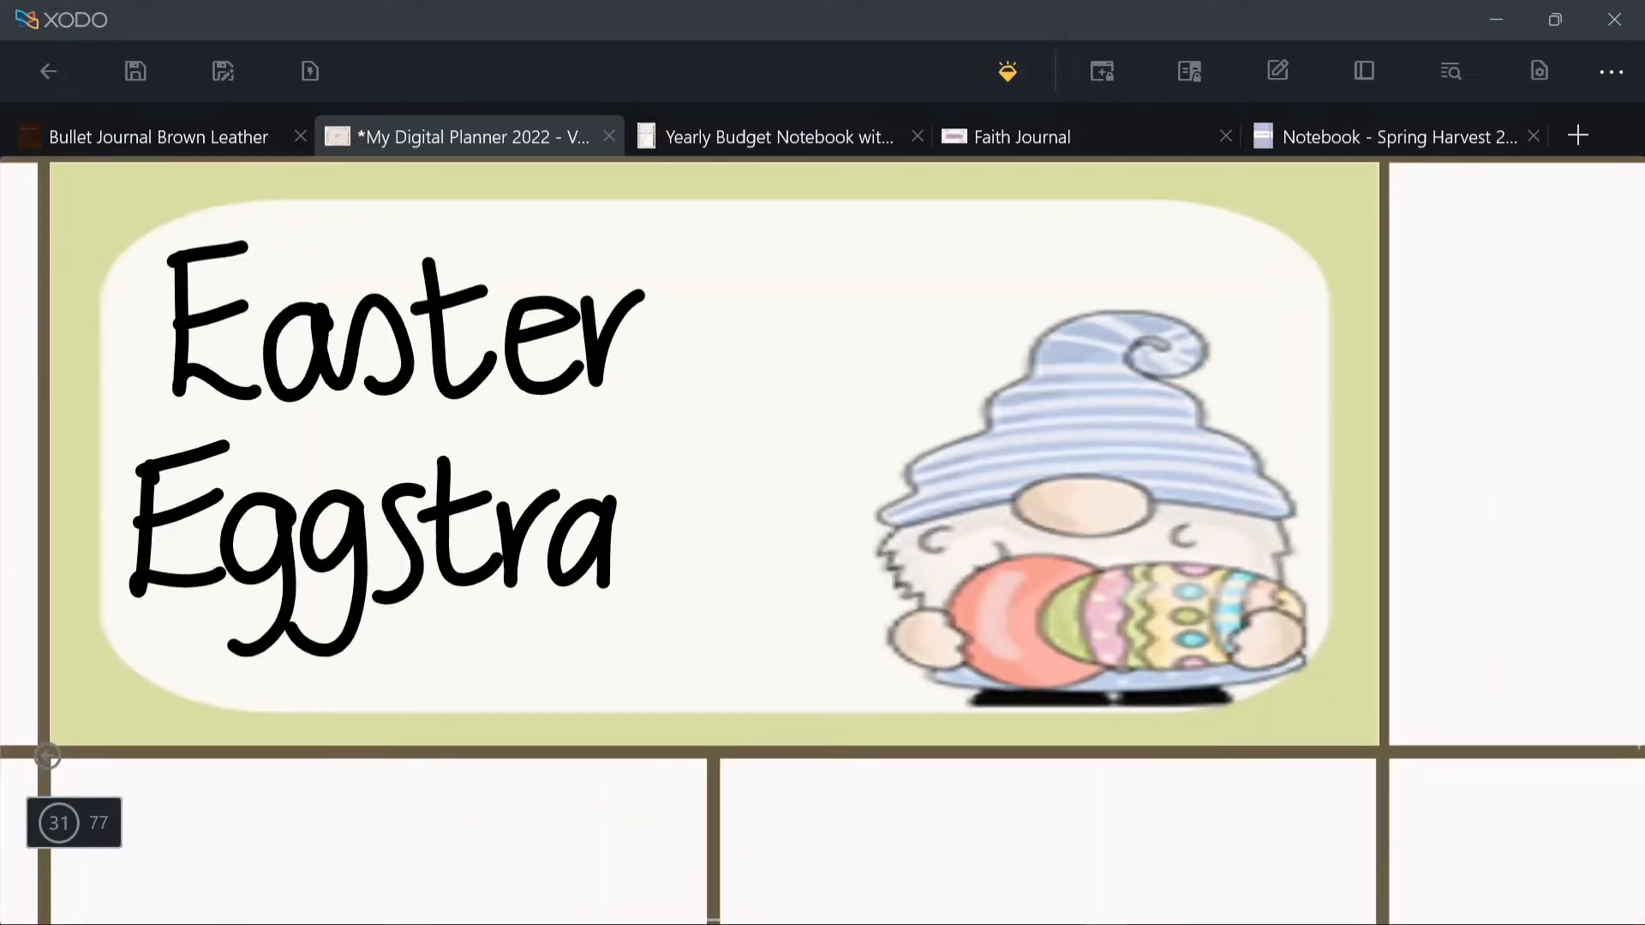
pyautogui.click(591, 540)
pyautogui.hscroll(-2, 754, 454)
pyautogui.moveTo(1414, 453); pyautogui.dragTo(1076, 453)
pyautogui.moveTo(326, 453); pyautogui.dragTo(304, 453)
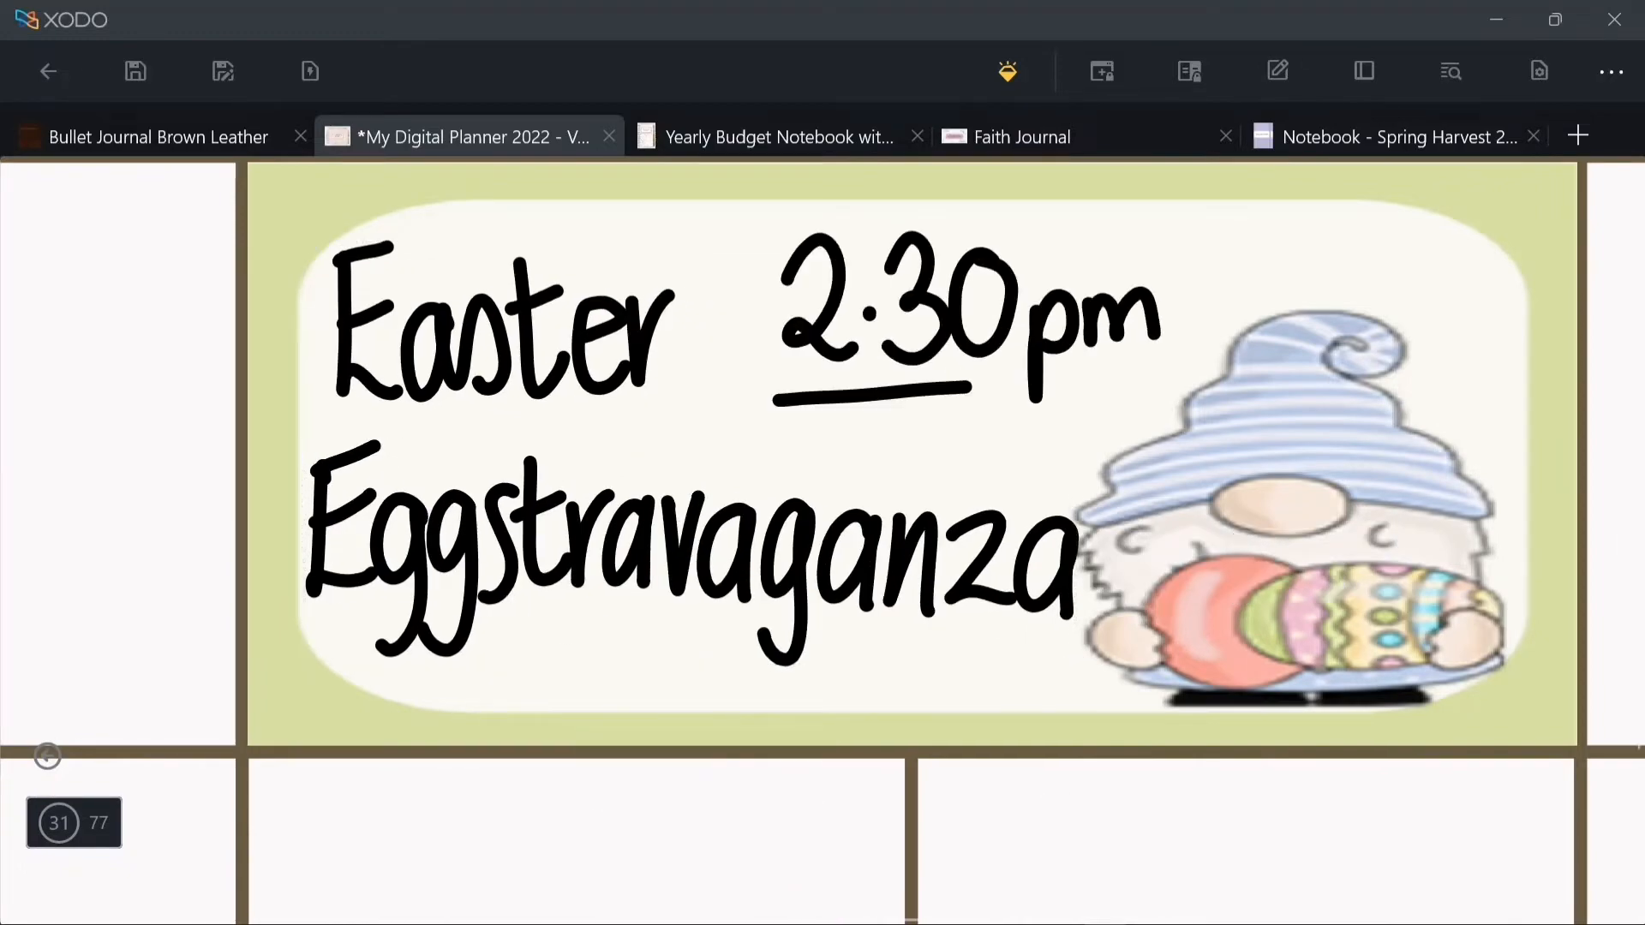
# - Snip the green Let's Hit the Road note box from Wonderlust.pdf and save it in Wanderlust as Half Note Box 1
pyautogui.scroll(-5, 823, 539)
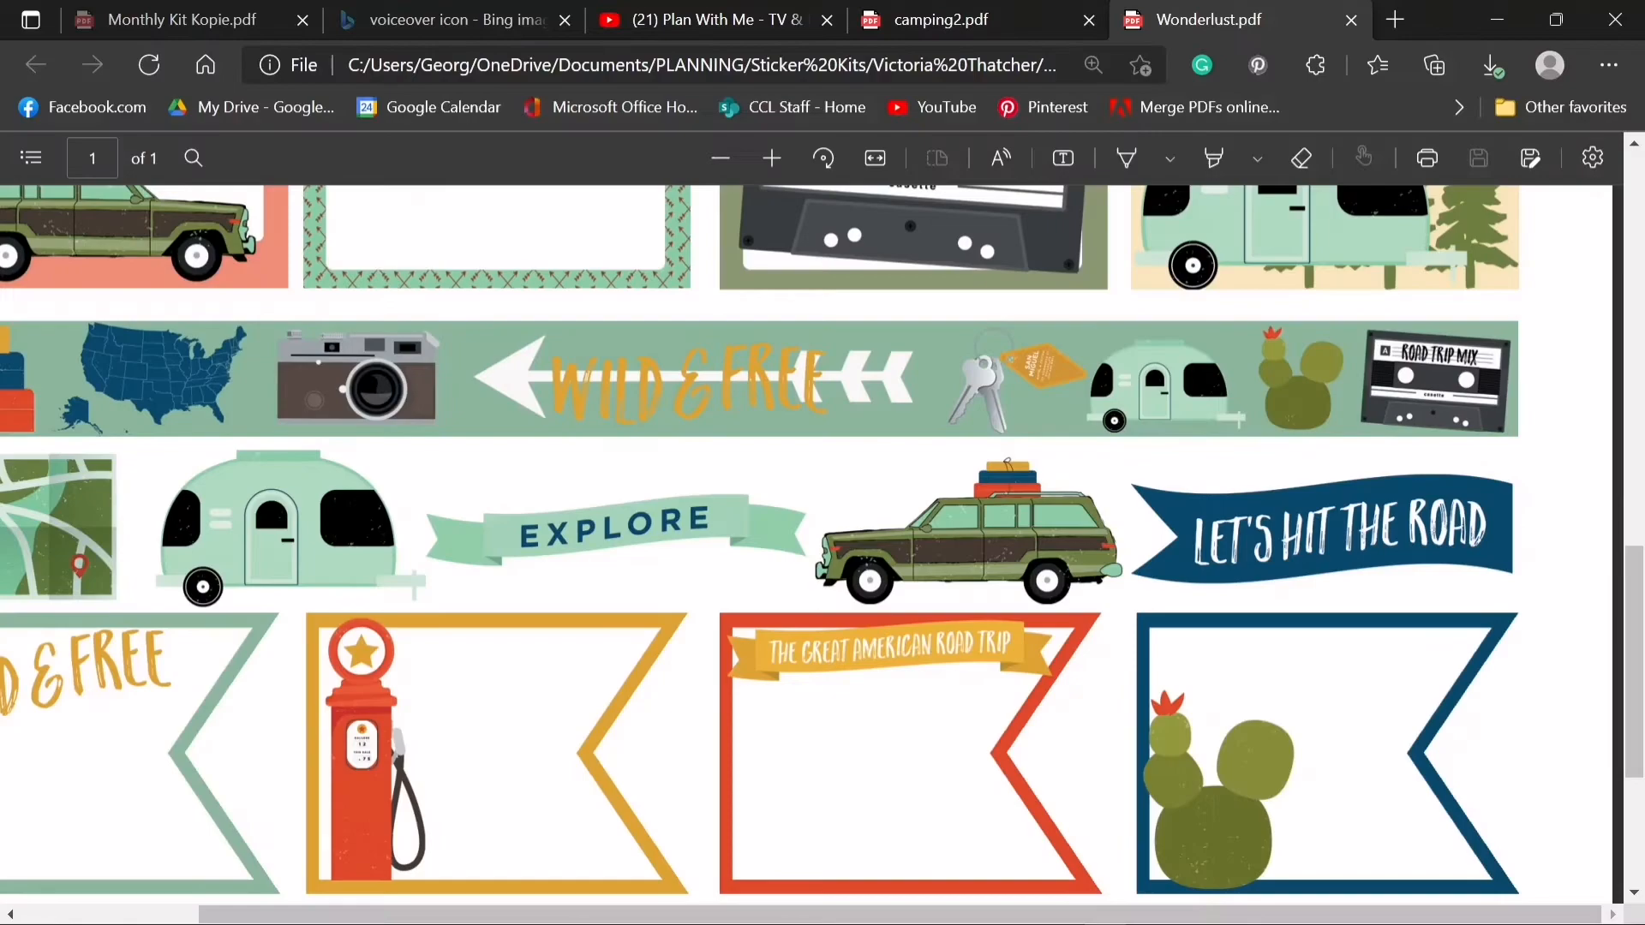
pyautogui.scroll(-5, 823, 549)
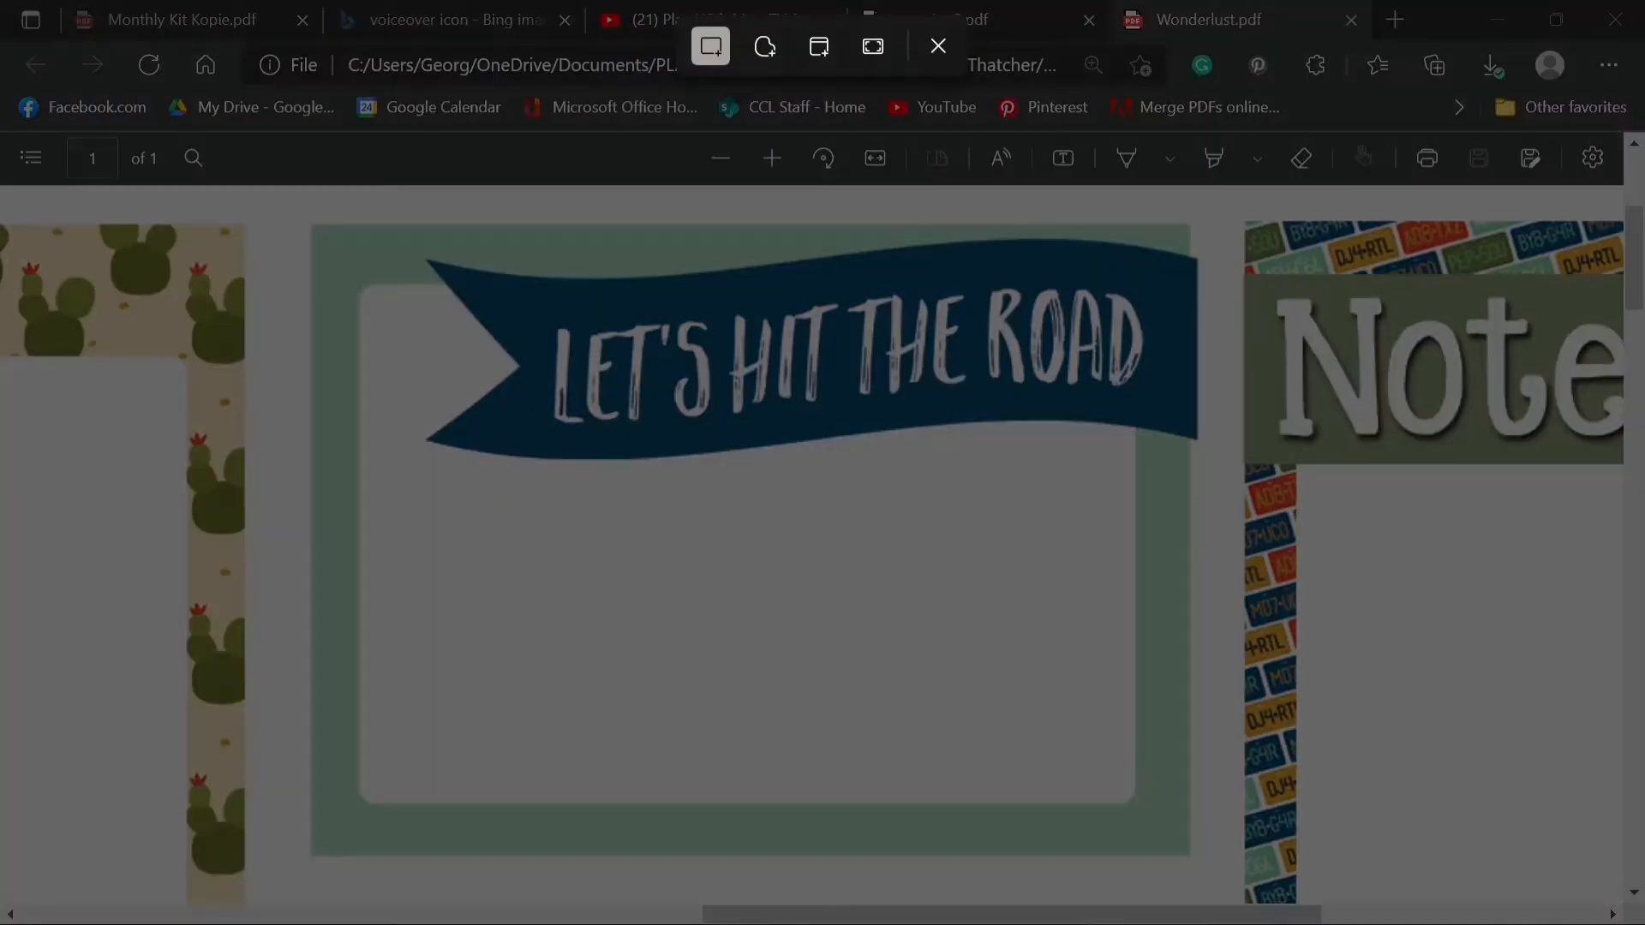
pyautogui.moveTo(311, 224); pyautogui.dragTo(1190, 854)
pyautogui.hotkey('ctrl', 's')
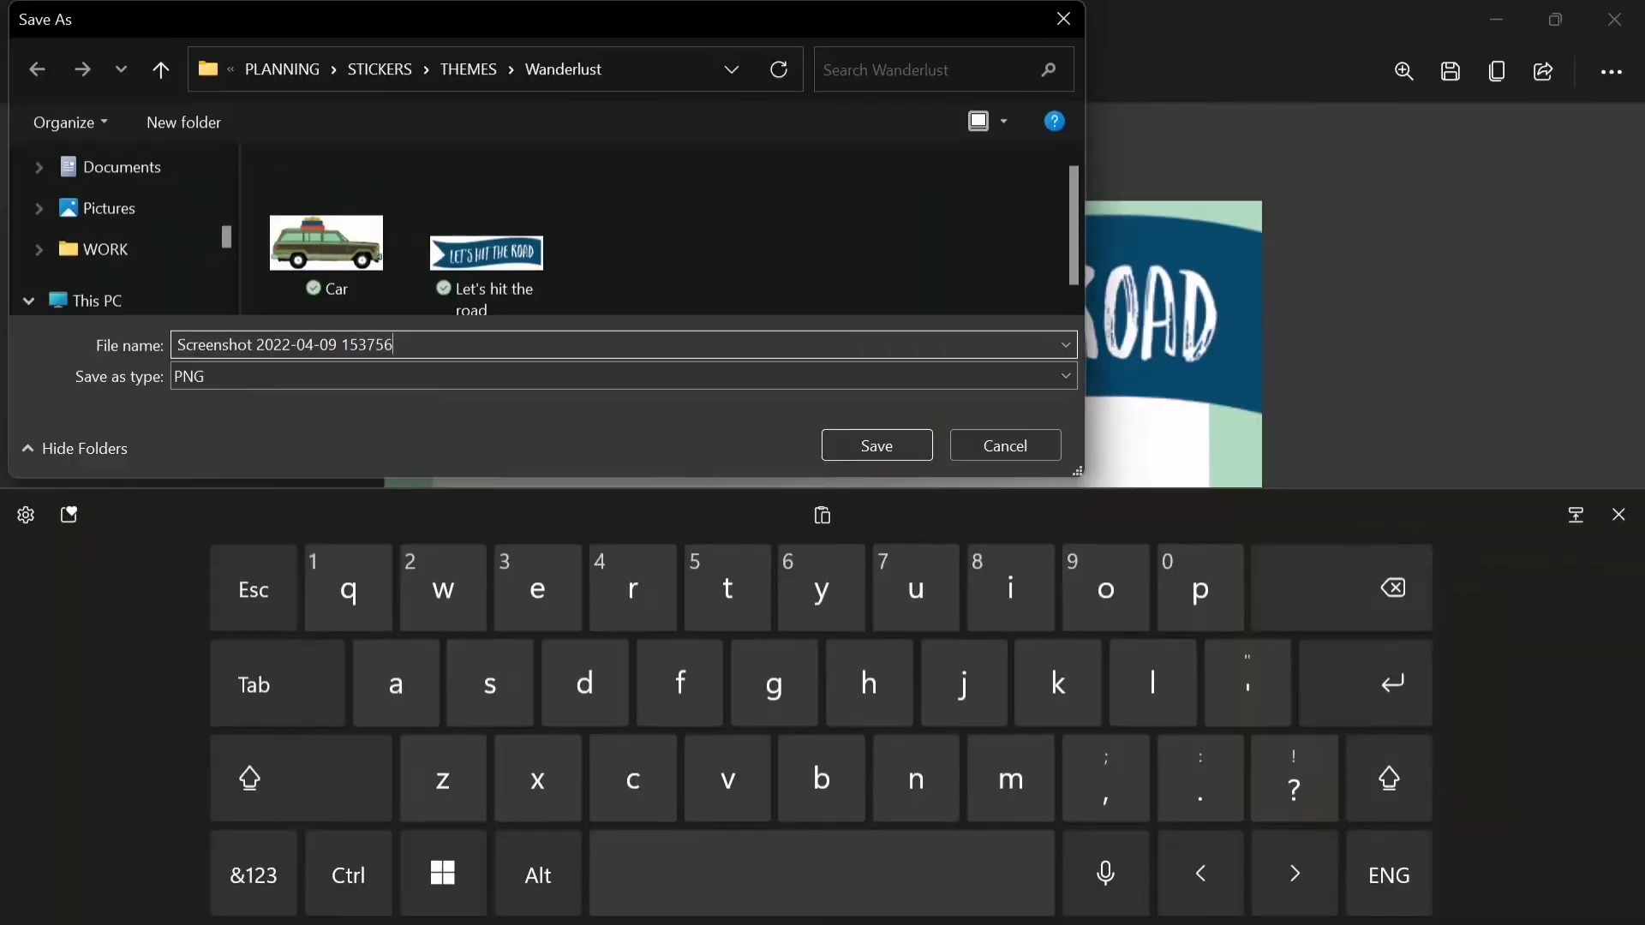
pyautogui.write('Half Write Box 1')
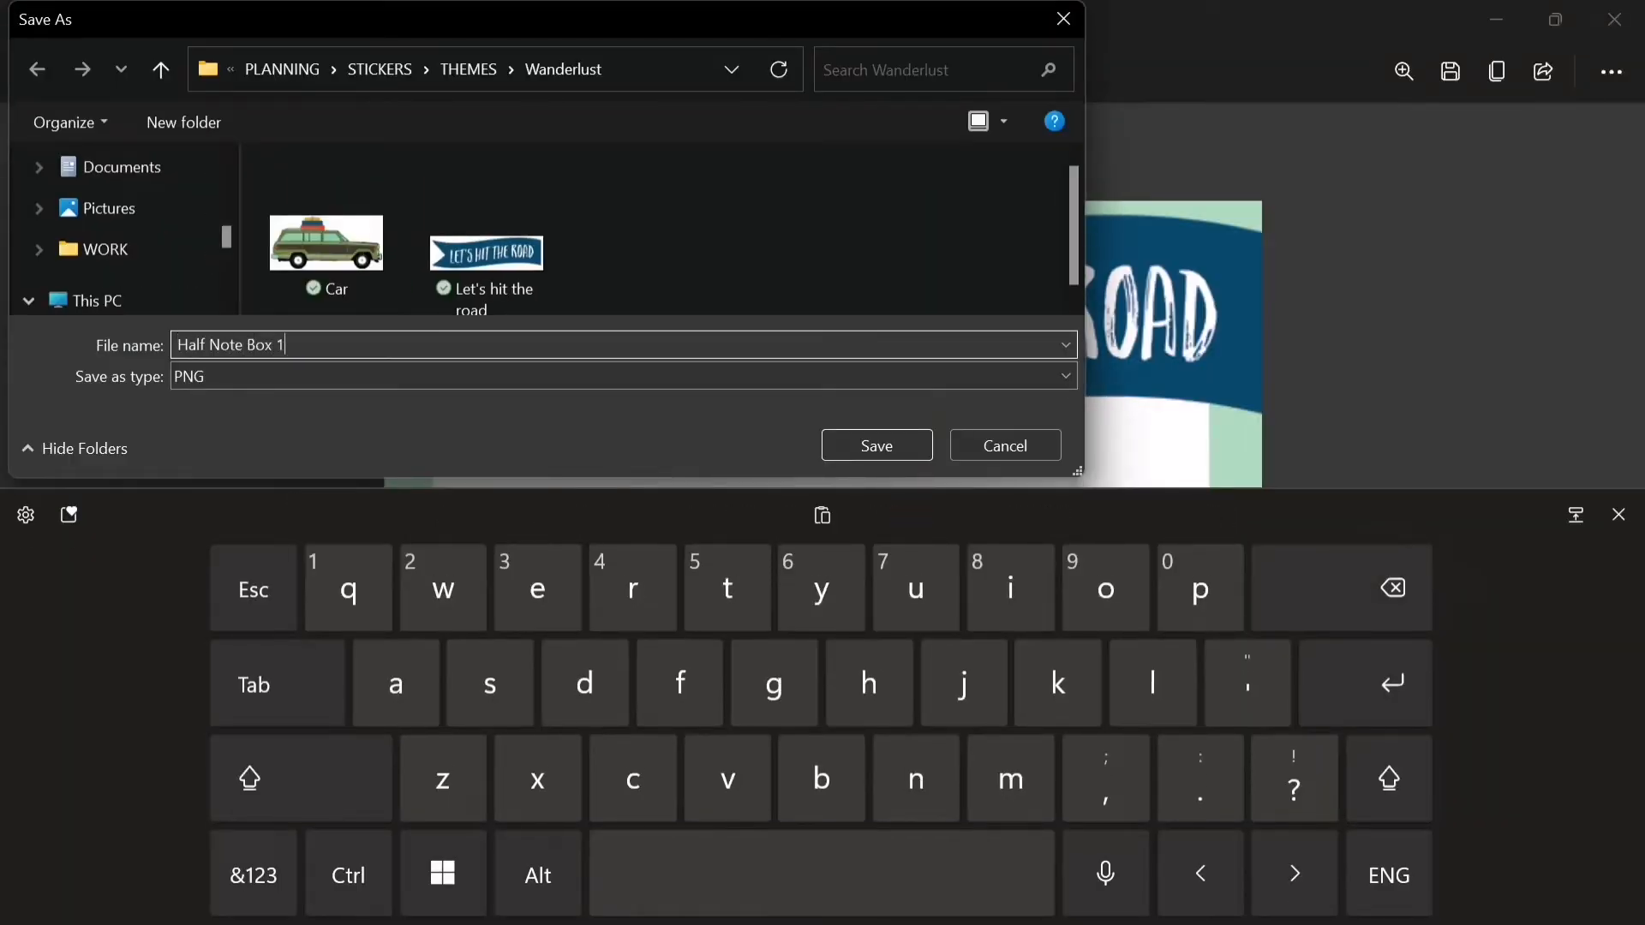
pyautogui.press('Return')
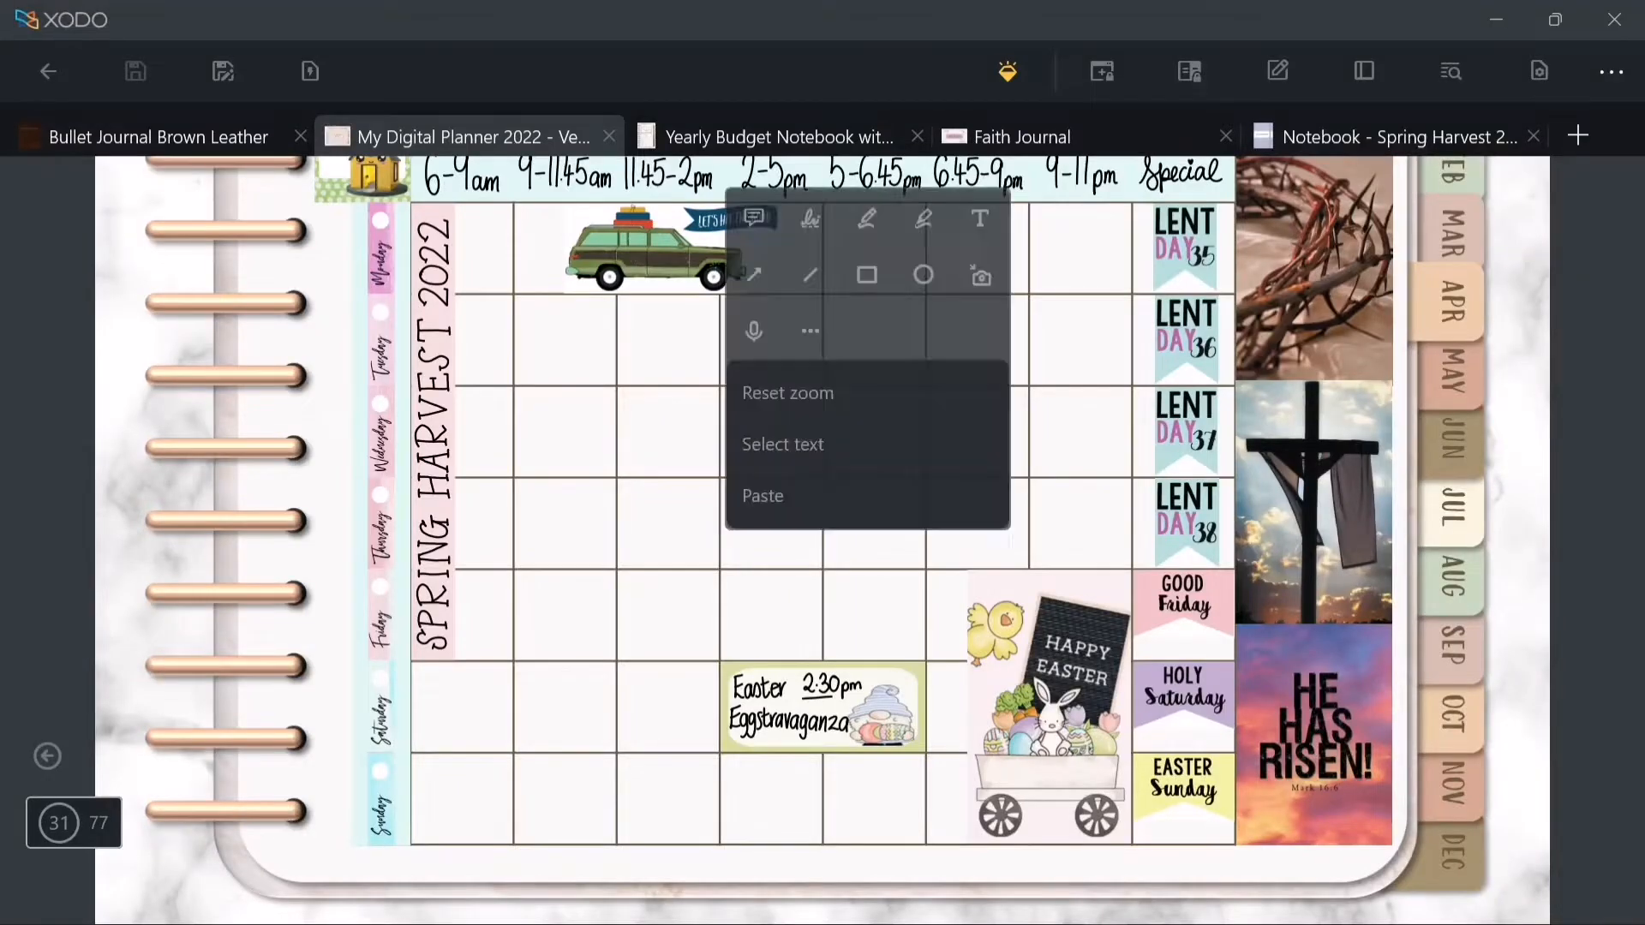
# - Insert the Let's Hit the Road note box into the planner and adjust its placement on the calendar grid
pyautogui.click(922, 217)
pyautogui.doubleClick(445, 228)
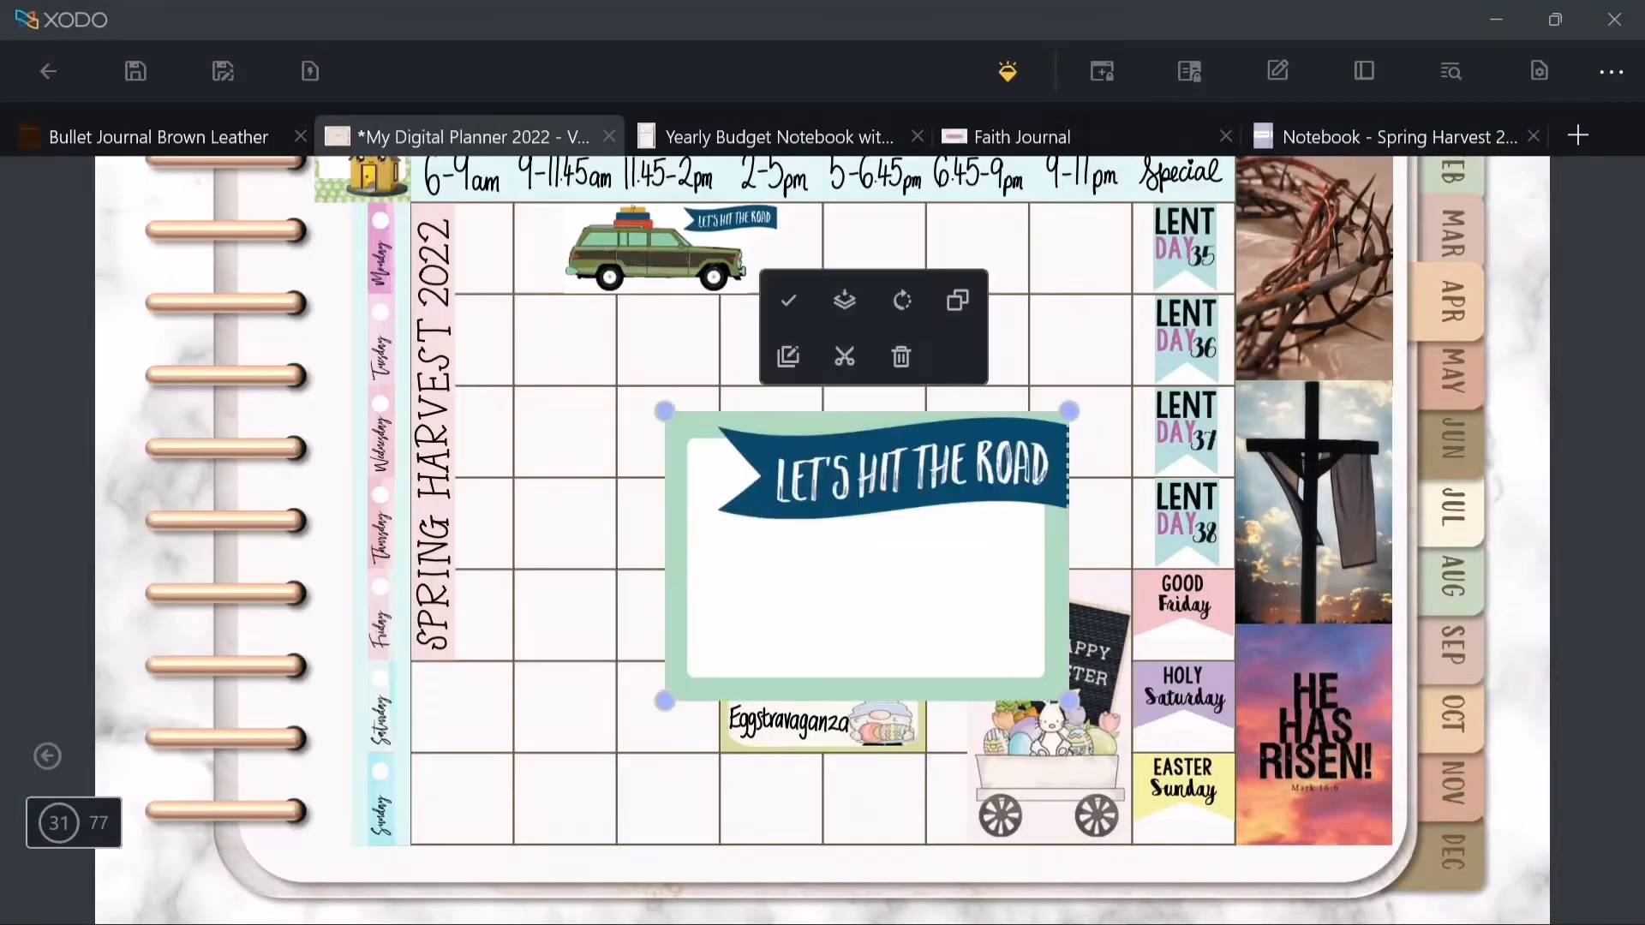
pyautogui.moveTo(863, 558); pyautogui.dragTo(749, 607)
pyautogui.scroll(4, 924, 653)
pyautogui.moveTo(247, 386)
pyautogui.mouseDown()
pyautogui.moveTo(374, 476)
pyautogui.moveTo(380, 688)
pyautogui.mouseUp()
pyautogui.scroll(5, 257, 592)
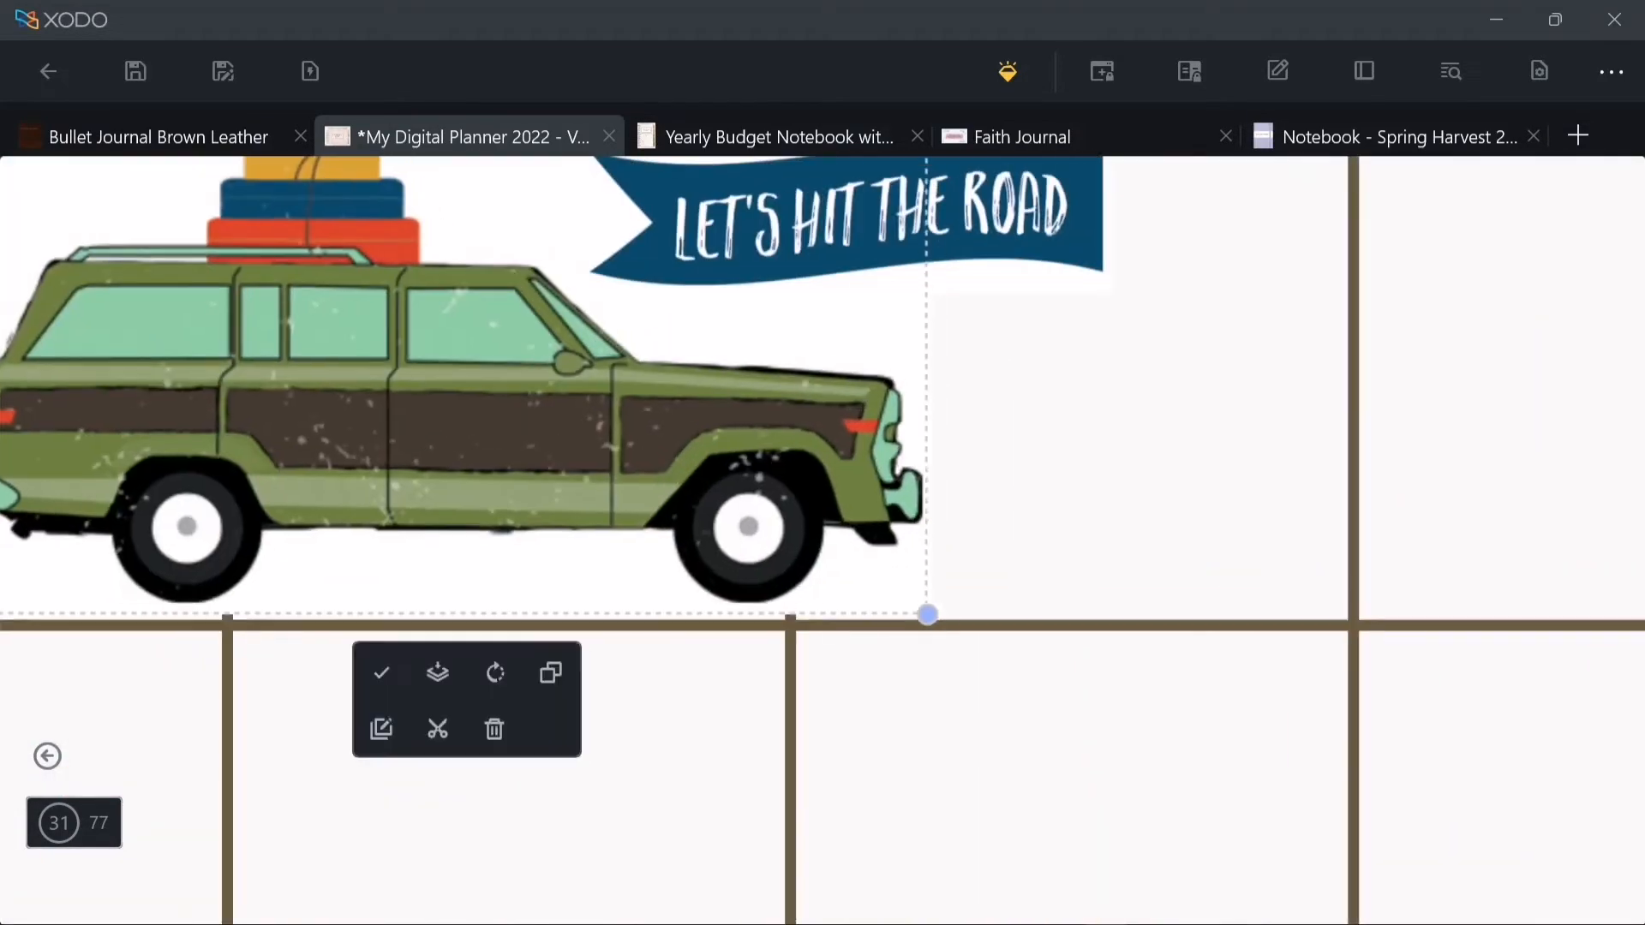
pyautogui.click(1064, 614)
pyautogui.scroll(-5, 1064, 613)
# - Insert a green flag sticker with stitched edging from the BOXES FLAGS NOTES sticker folder
pyautogui.click(379, 71)
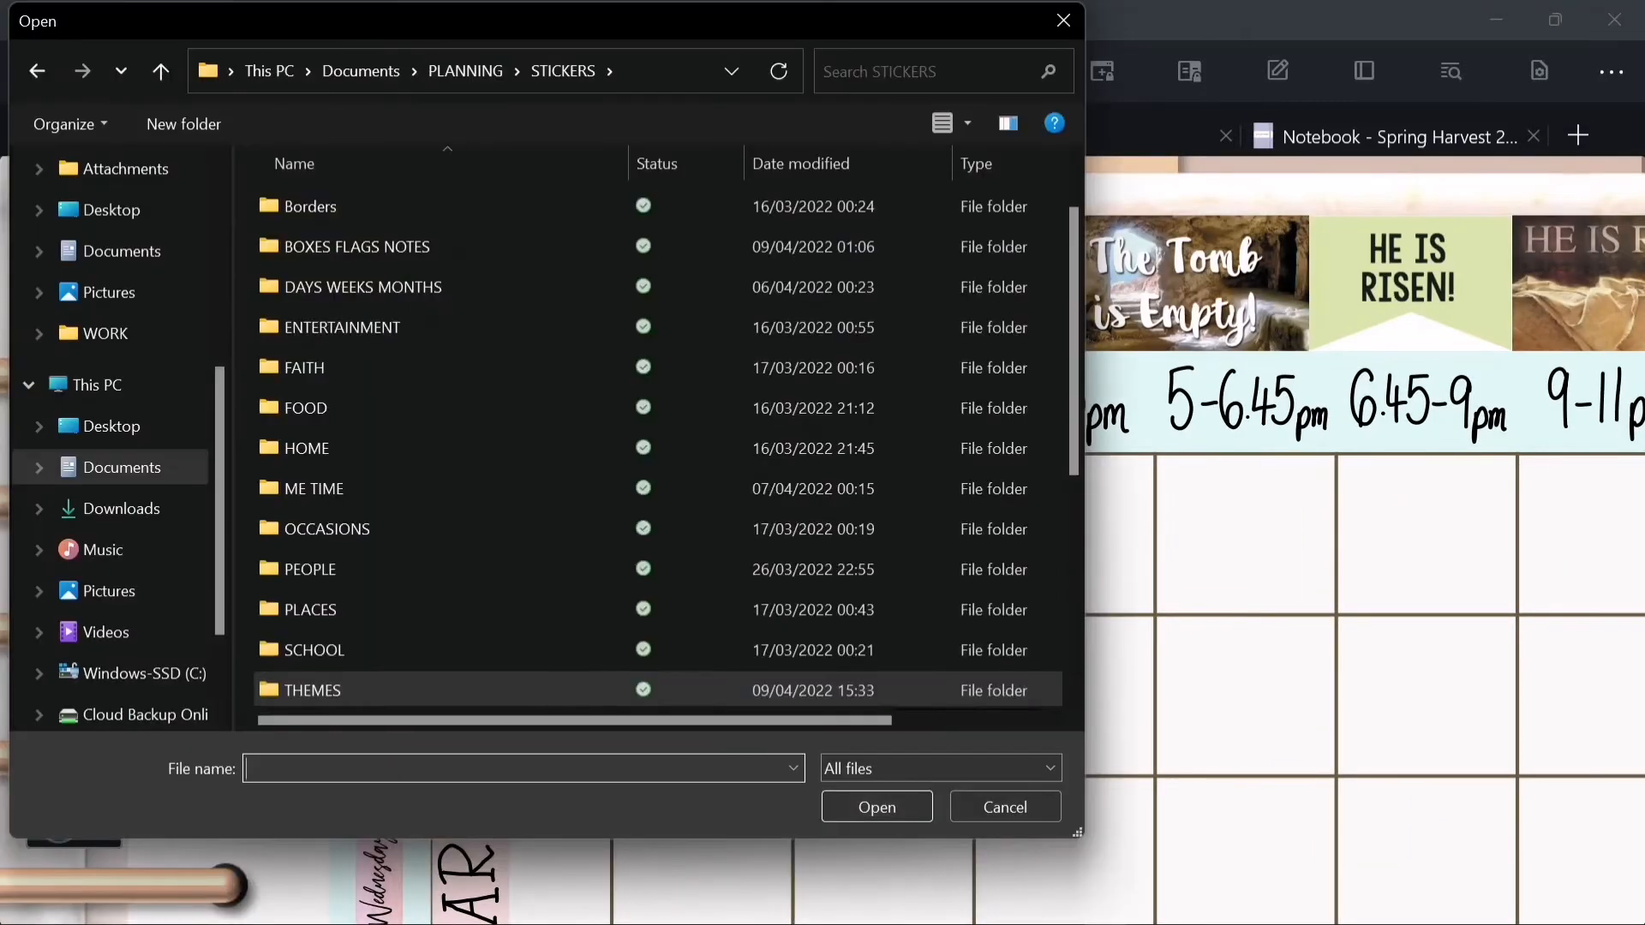
pyautogui.doubleClick(368, 246)
pyautogui.scroll(-15, 652, 437)
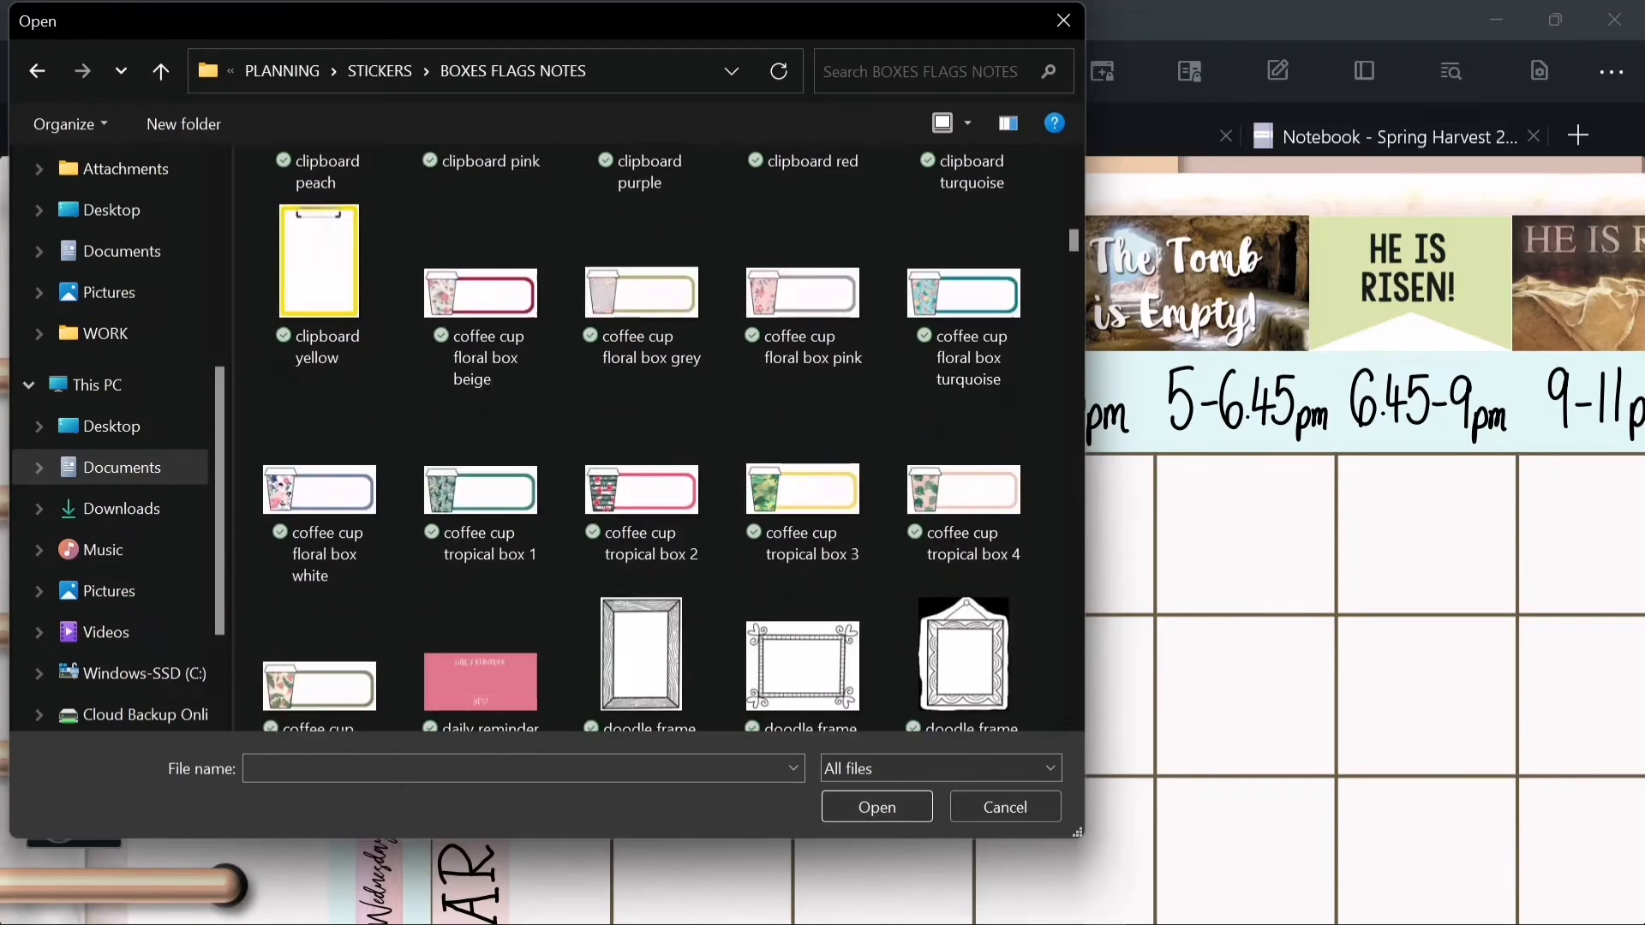
pyautogui.scroll(-15, 651, 438)
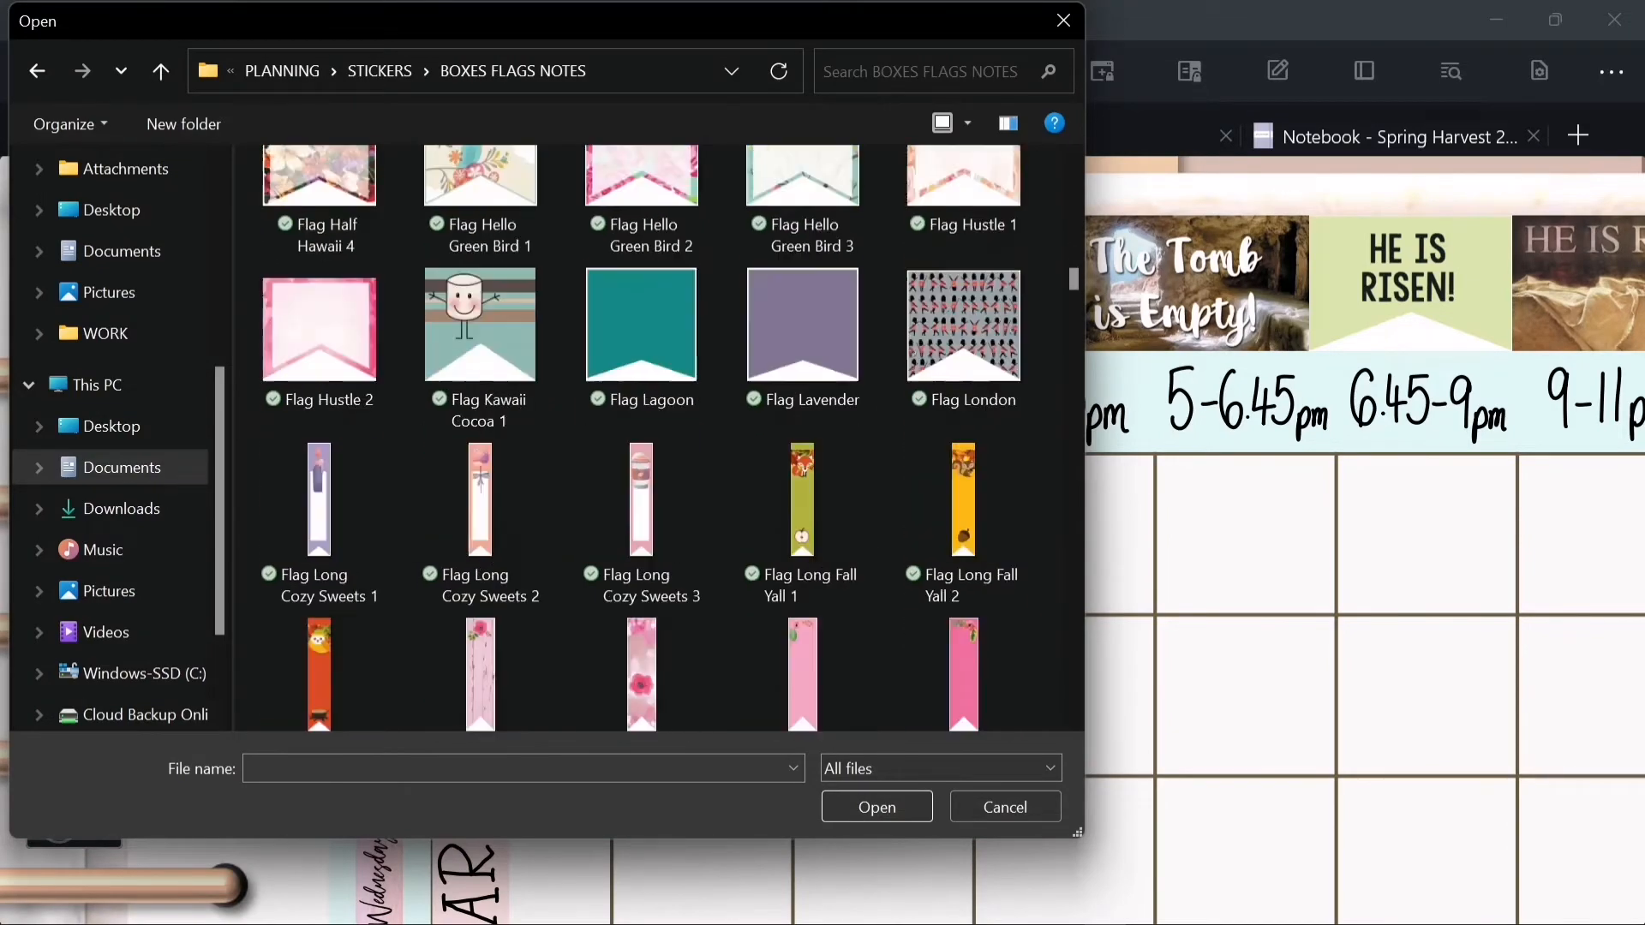
pyautogui.scroll(-15, 651, 437)
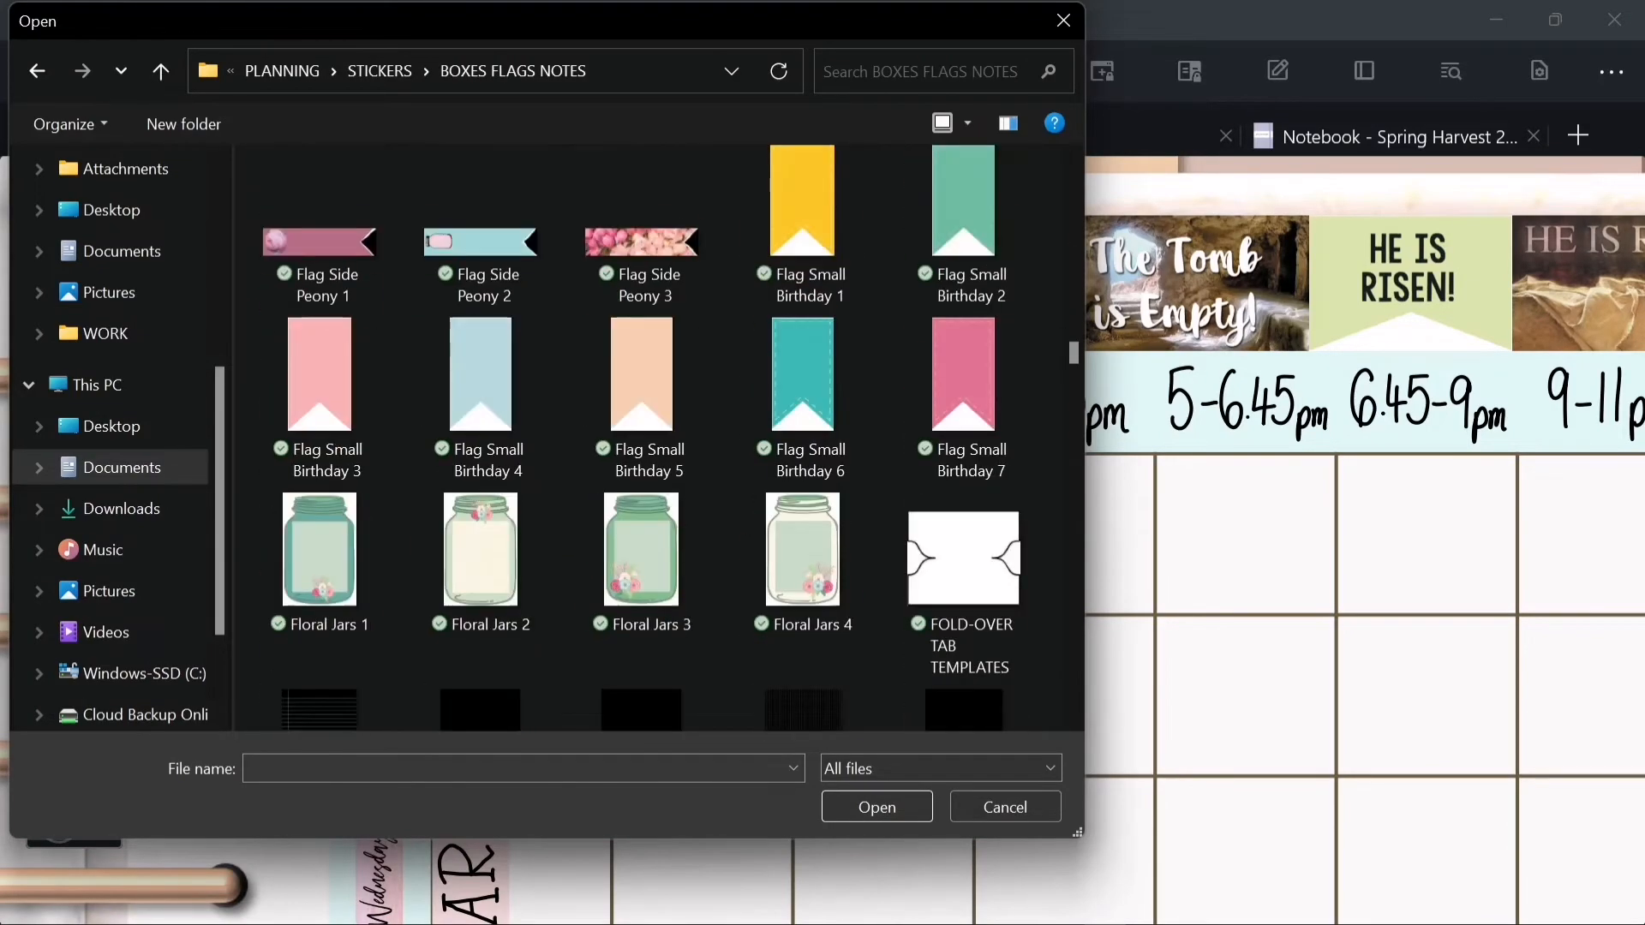
pyautogui.scroll(-5, 651, 437)
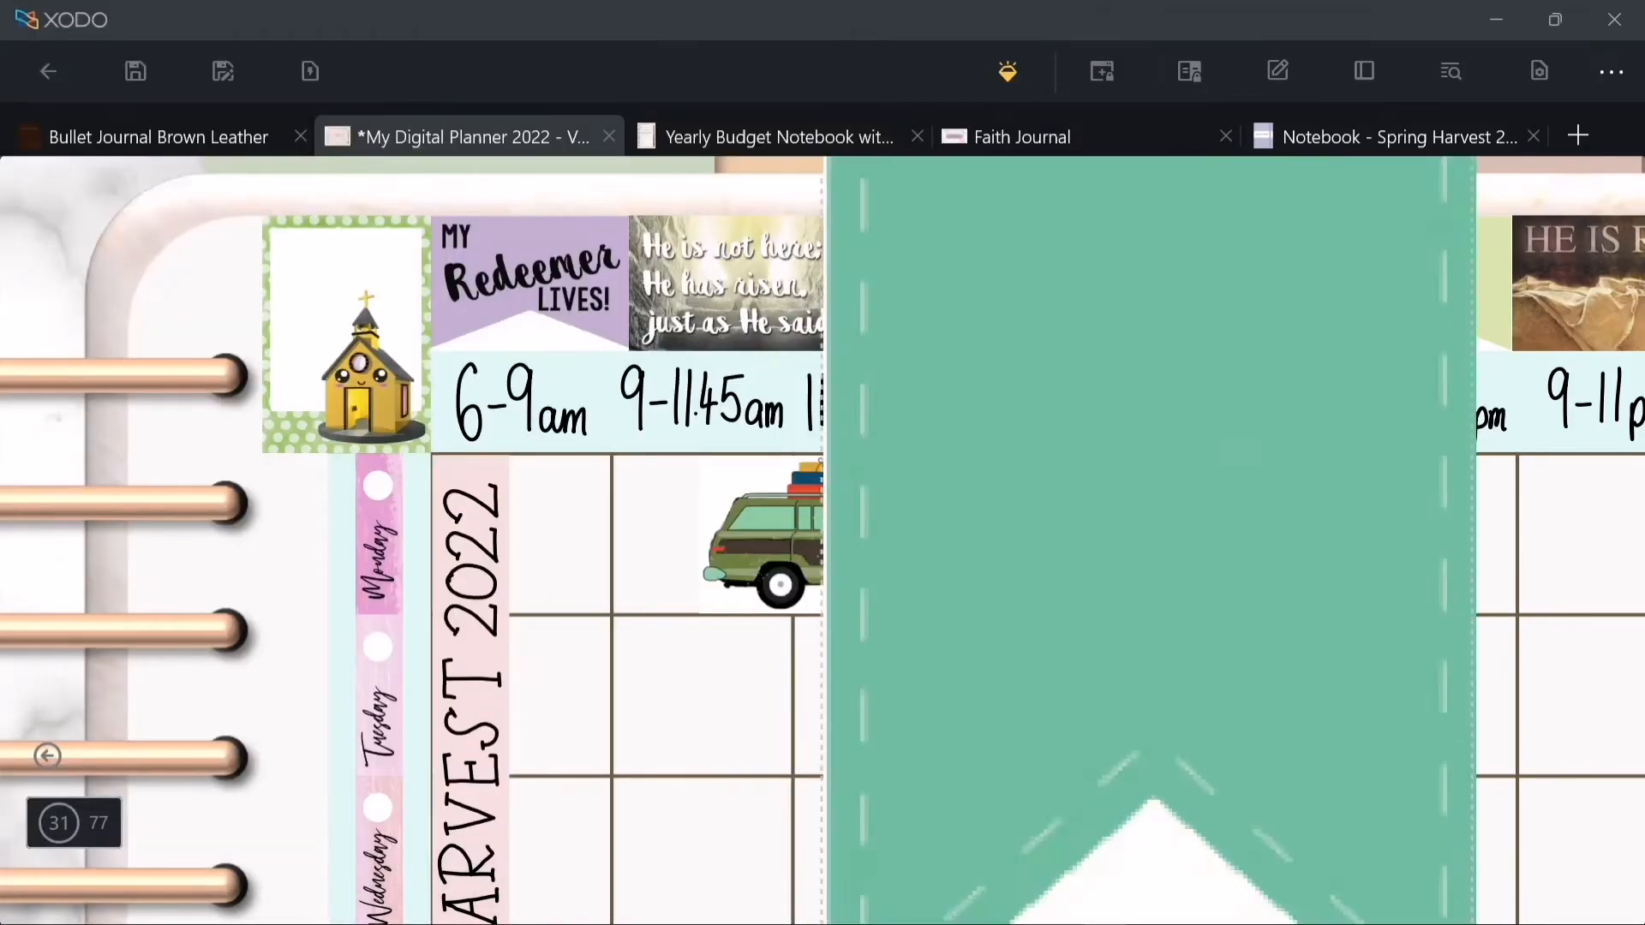
# - Shrink the green stitched flag to the size of one calendar cell and place it in Monday's 6.45-9pm slot
pyautogui.moveTo(1200, 463); pyautogui.dragTo(602, 619)
pyautogui.moveTo(634, 207); pyautogui.dragTo(635, 654)
pyautogui.moveTo(635, 856); pyautogui.dragTo(720, 658)
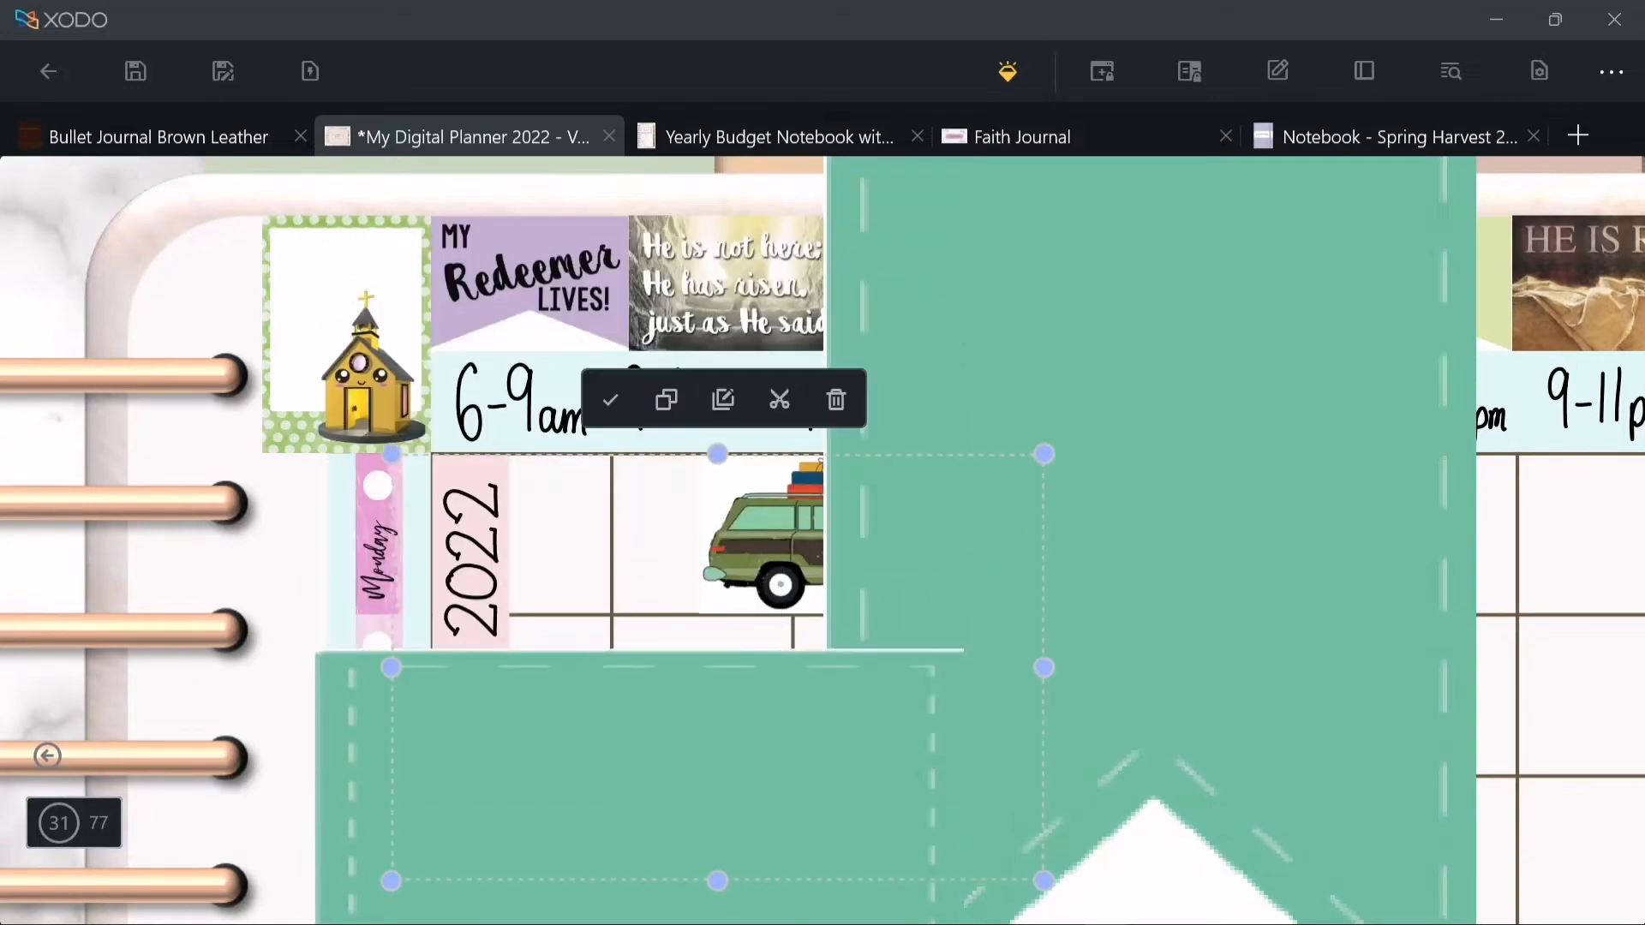
pyautogui.moveTo(393, 669); pyautogui.dragTo(611, 669)
pyautogui.moveTo(1043, 668); pyautogui.dragTo(793, 668)
pyautogui.moveTo(702, 882); pyautogui.dragTo(702, 615)
pyautogui.scroll(5, 729, 579)
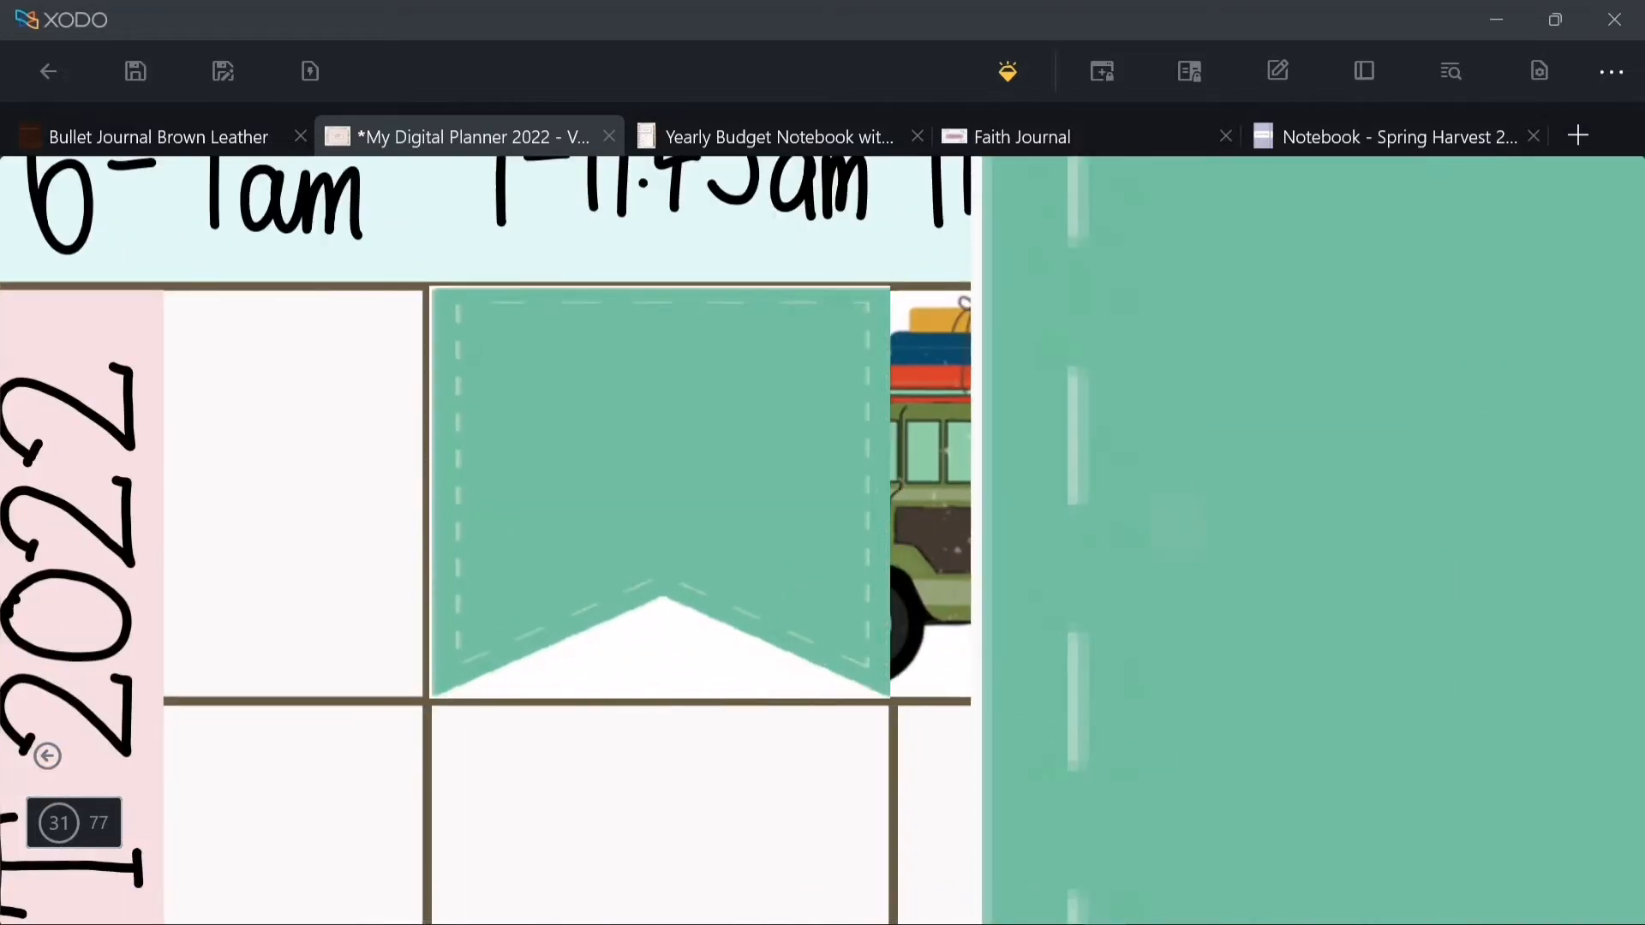
pyautogui.scroll(-5, 822, 540)
pyautogui.hotkey('ctrl', 'v')
pyautogui.scroll(5, 1114, 557)
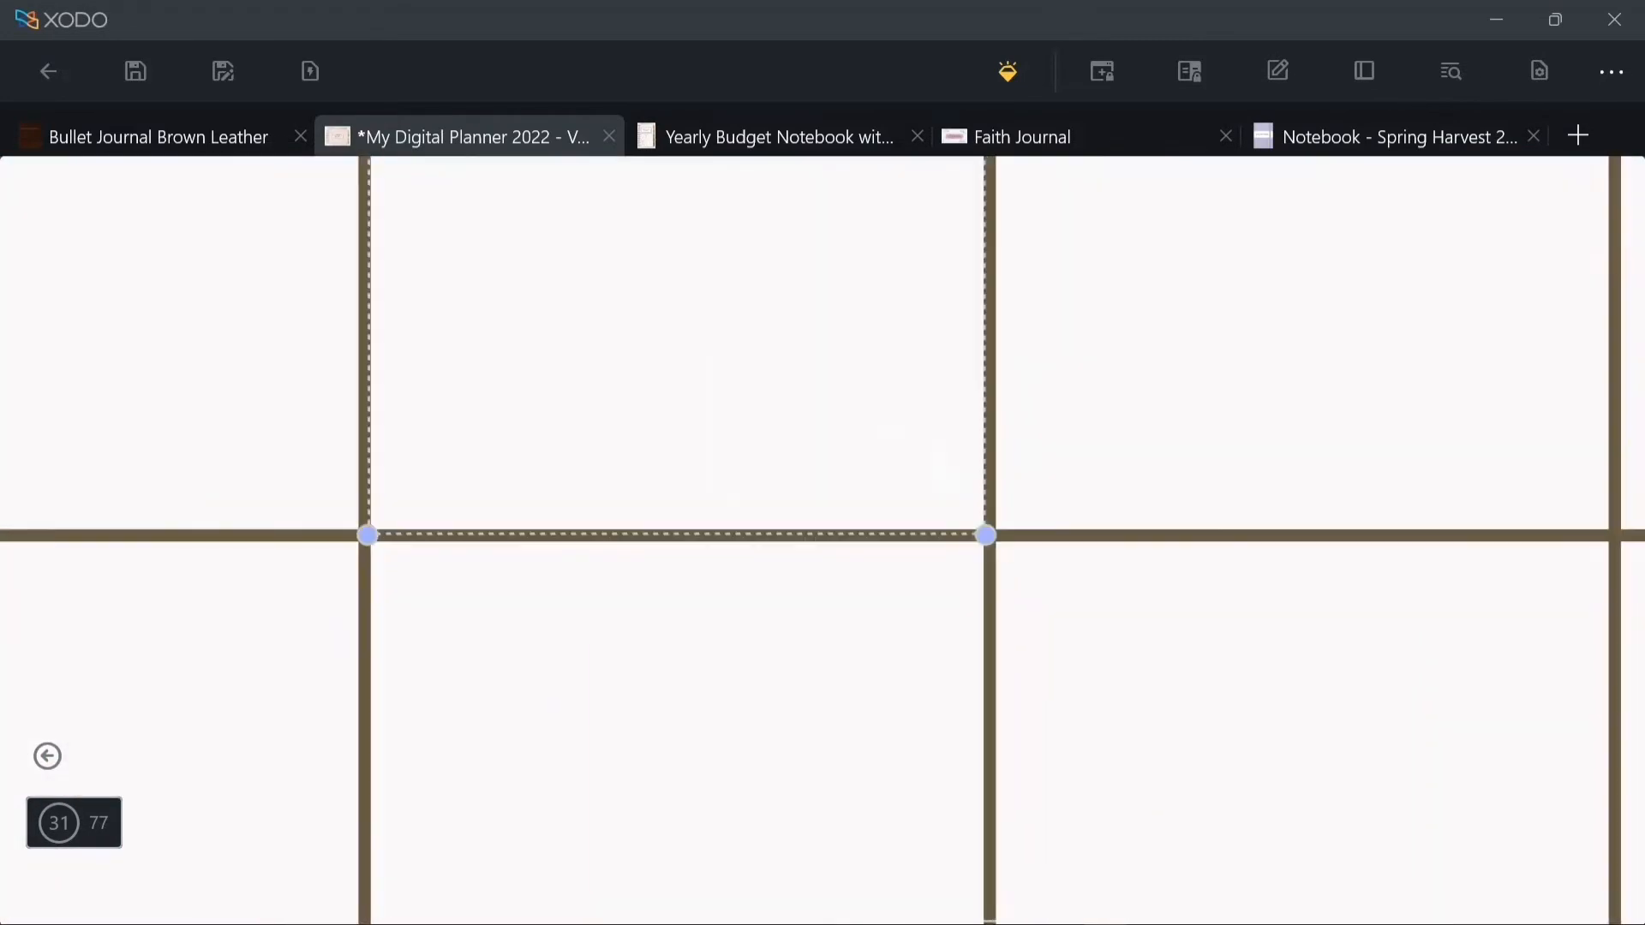
pyautogui.press('Escape')
# - Add a second green flag and fit it to Tuesday's 6.45-9pm cell
pyautogui.scroll(-5, 928, 630)
pyautogui.hotkey('ctrl', 'v')
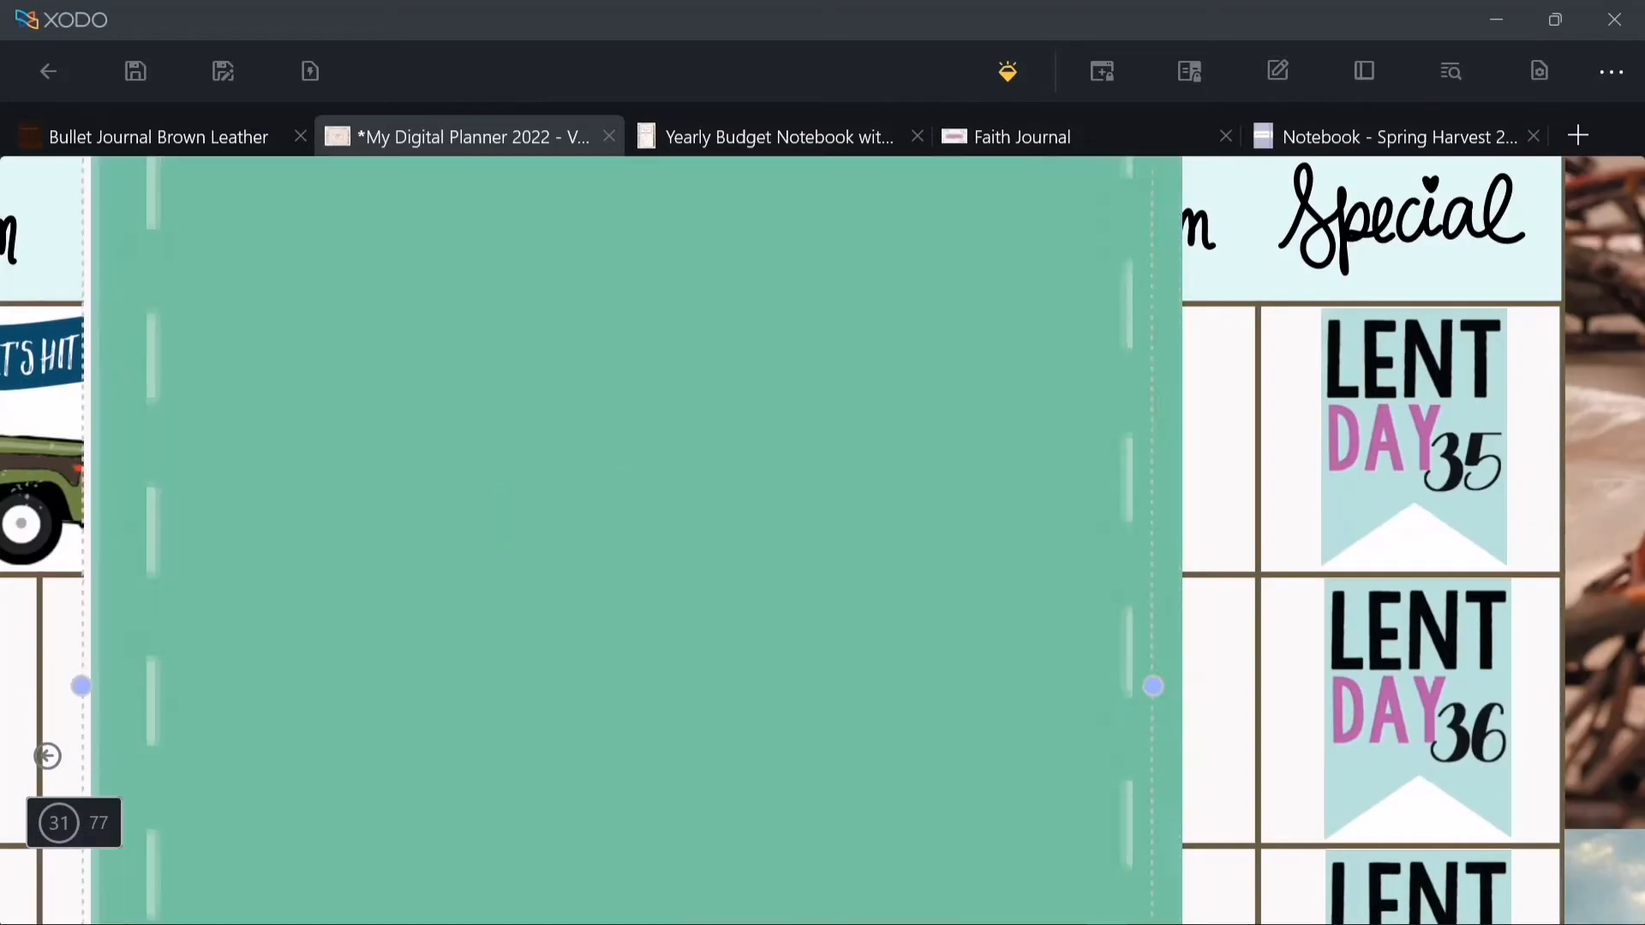
pyautogui.moveTo(1150, 683); pyautogui.dragTo(948, 683)
pyautogui.moveTo(80, 683); pyautogui.dragTo(651, 685)
pyautogui.scroll(5, 802, 540)
pyautogui.moveTo(801, 163); pyautogui.dragTo(802, 789)
pyautogui.scroll(-5, 801, 539)
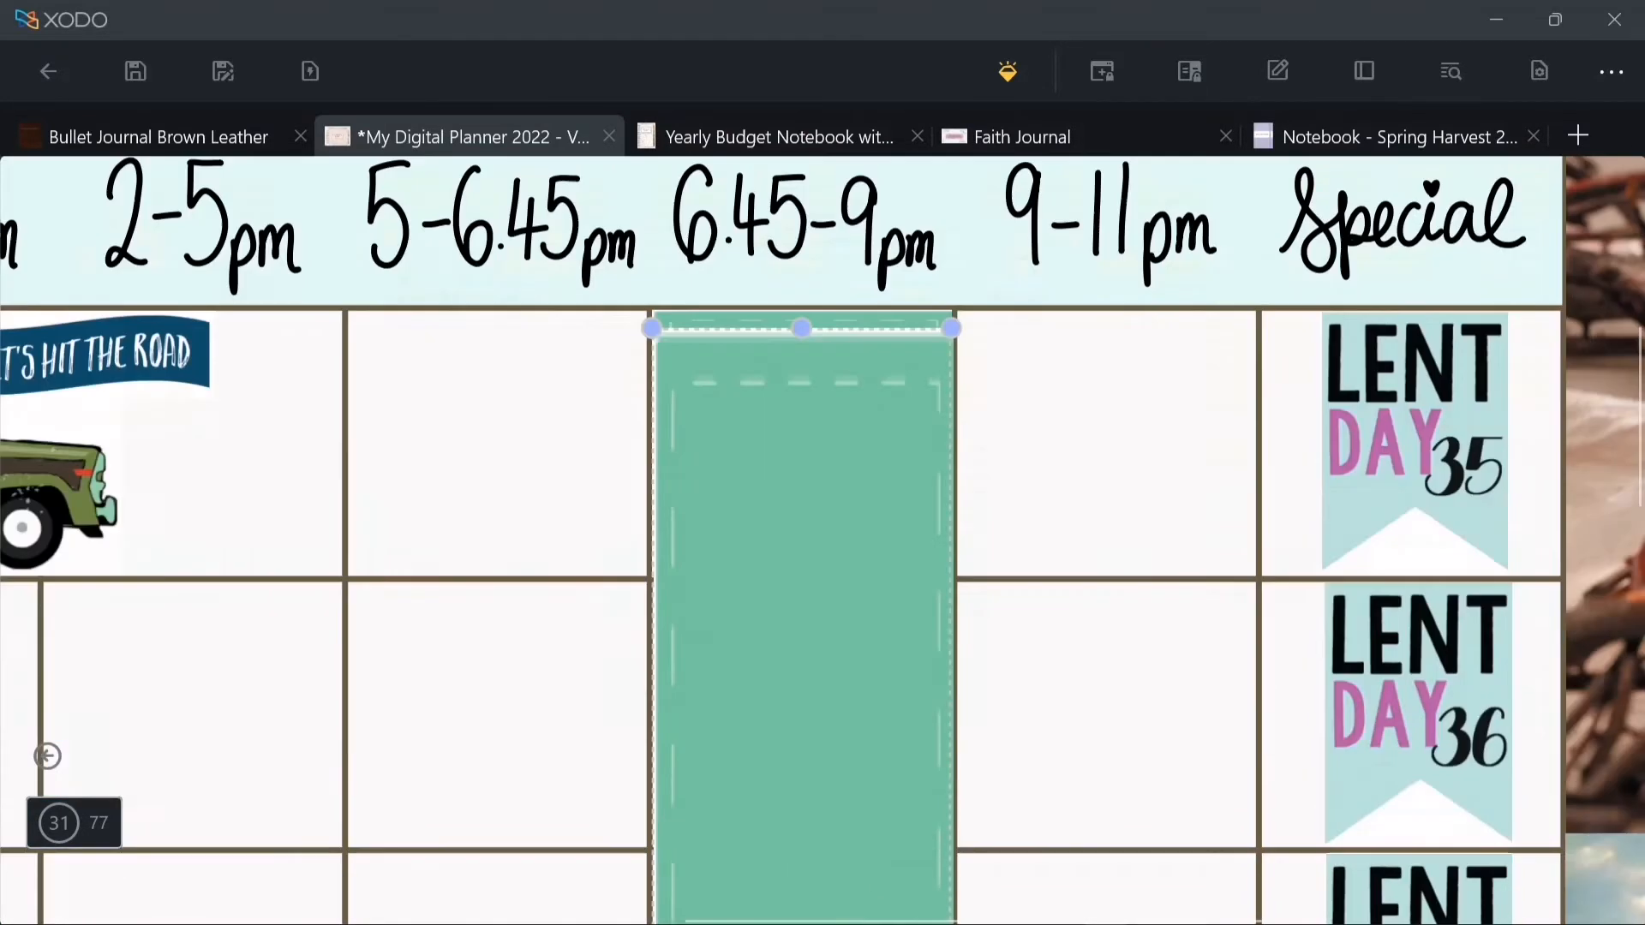
pyautogui.moveTo(801, 330); pyautogui.dragTo(801, 575)
pyautogui.scroll(-8, 801, 540)
pyautogui.scroll(4, 801, 540)
pyautogui.moveTo(802, 754); pyautogui.dragTo(801, 447)
pyautogui.scroll(3, 823, 540)
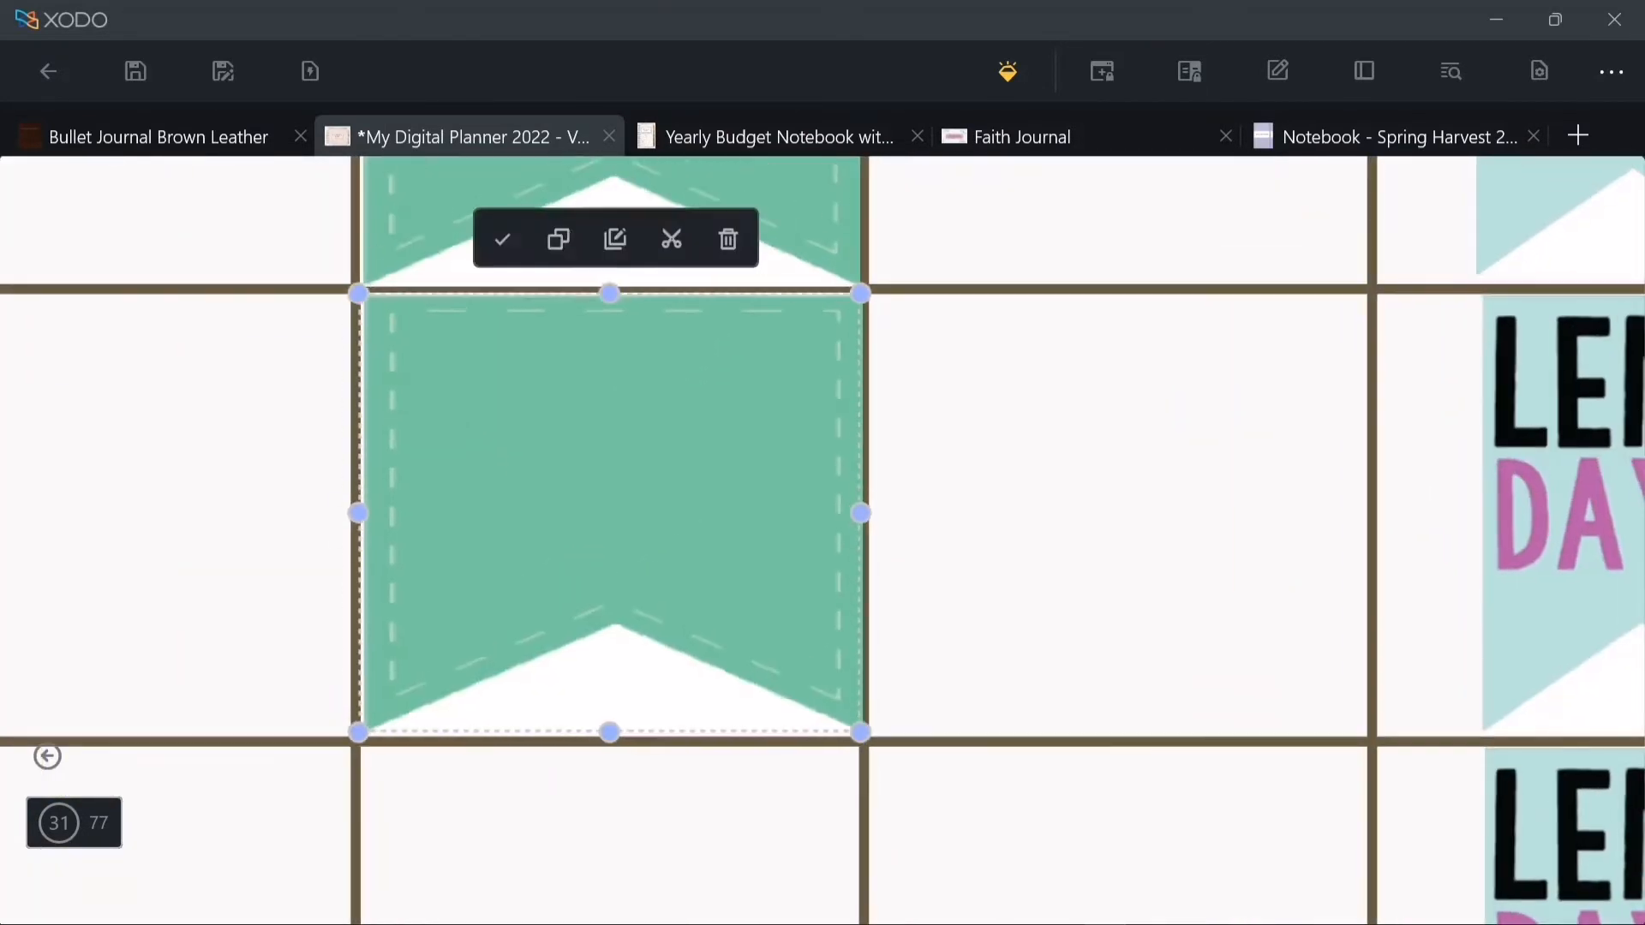
# - Add a third green flag and shrink it towards Wednesday's 6.45-9pm slot
pyautogui.hotkey('ctrl', 'v')
pyautogui.scroll(-5, 823, 540)
pyautogui.moveTo(382, 617); pyautogui.dragTo(787, 617)
pyautogui.scroll(-3, 823, 540)
pyautogui.moveTo(964, 262); pyautogui.dragTo(964, 453)
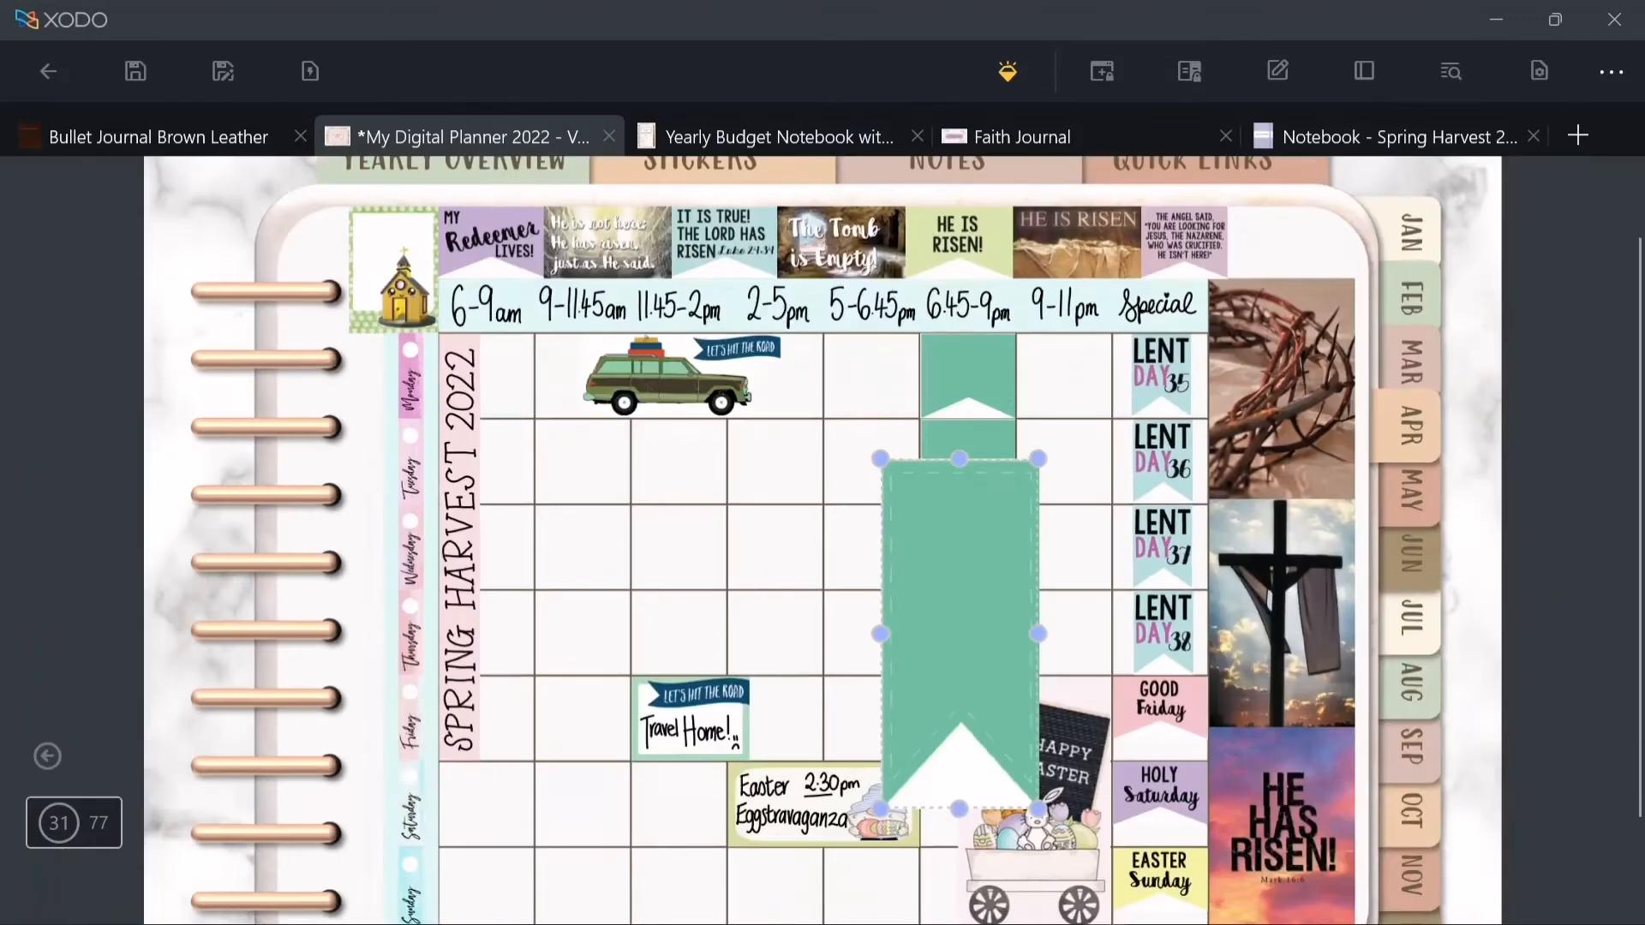
pyautogui.scroll(5, 964, 514)
pyautogui.moveTo(964, 815); pyautogui.dragTo(890, 622)
pyautogui.hscroll(-1, 890, 540)
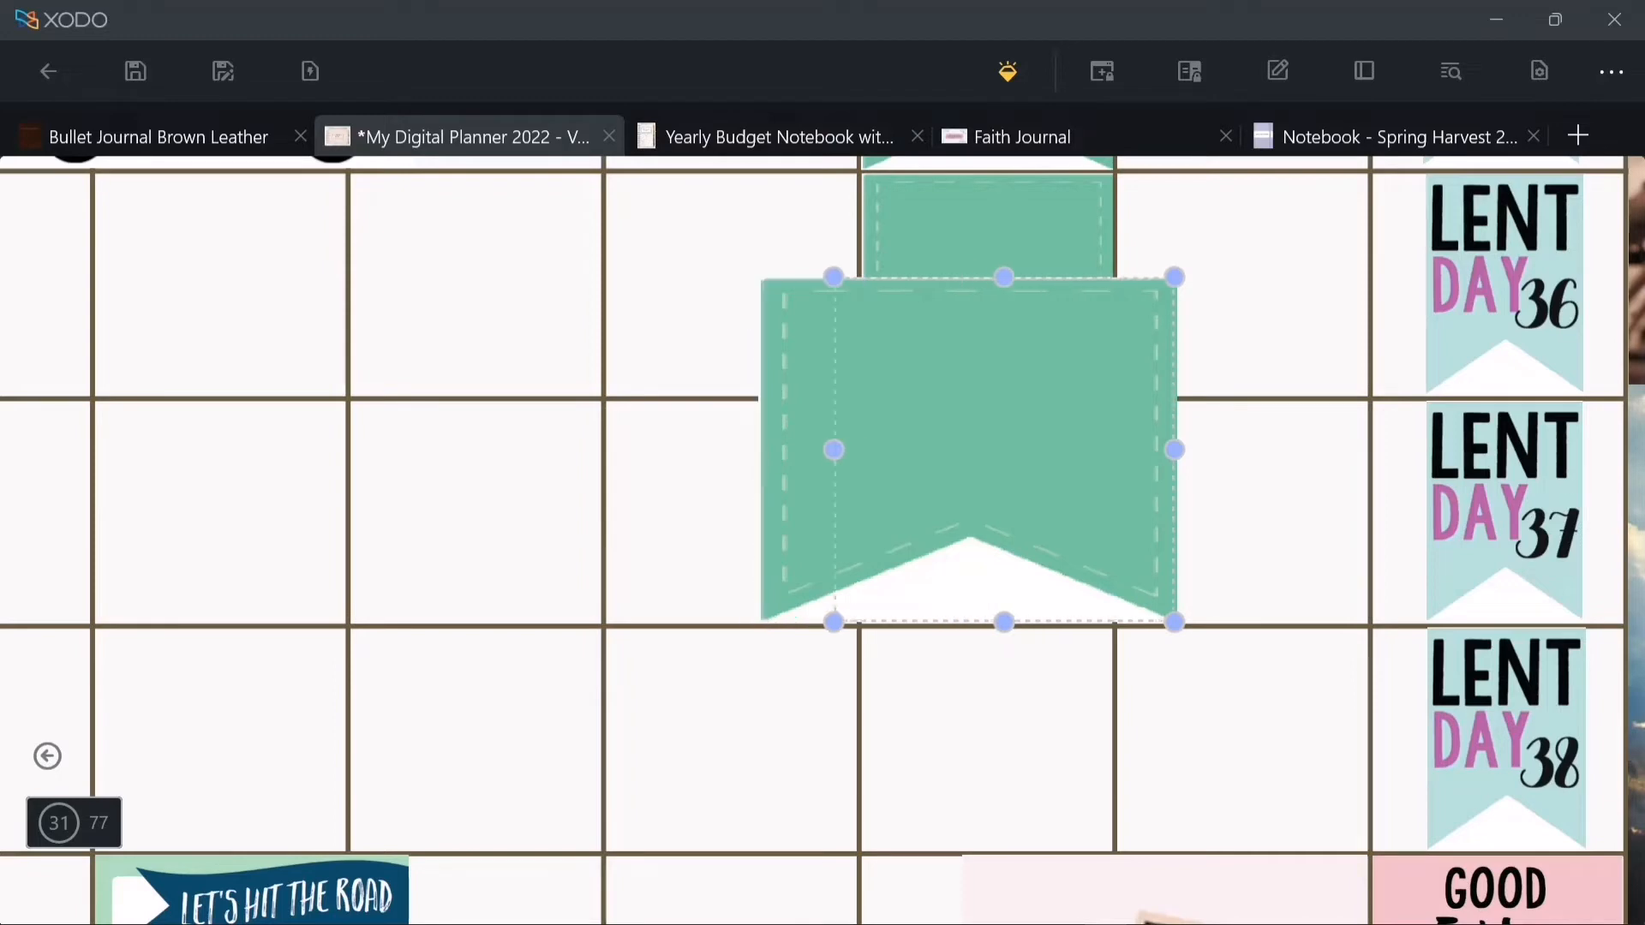
# - Fit the third green flag's edges to the grid lines of Wednesday's 6.45-9pm cell
pyautogui.moveTo(834, 450); pyautogui.dragTo(862, 450)
pyautogui.moveTo(1019, 276); pyautogui.dragTo(1019, 397)
pyautogui.moveTo(1174, 509); pyautogui.dragTo(1115, 510)
pyautogui.rightClick(961, 552)
pyautogui.scroll(4, 823, 540)
pyautogui.click(733, 589)
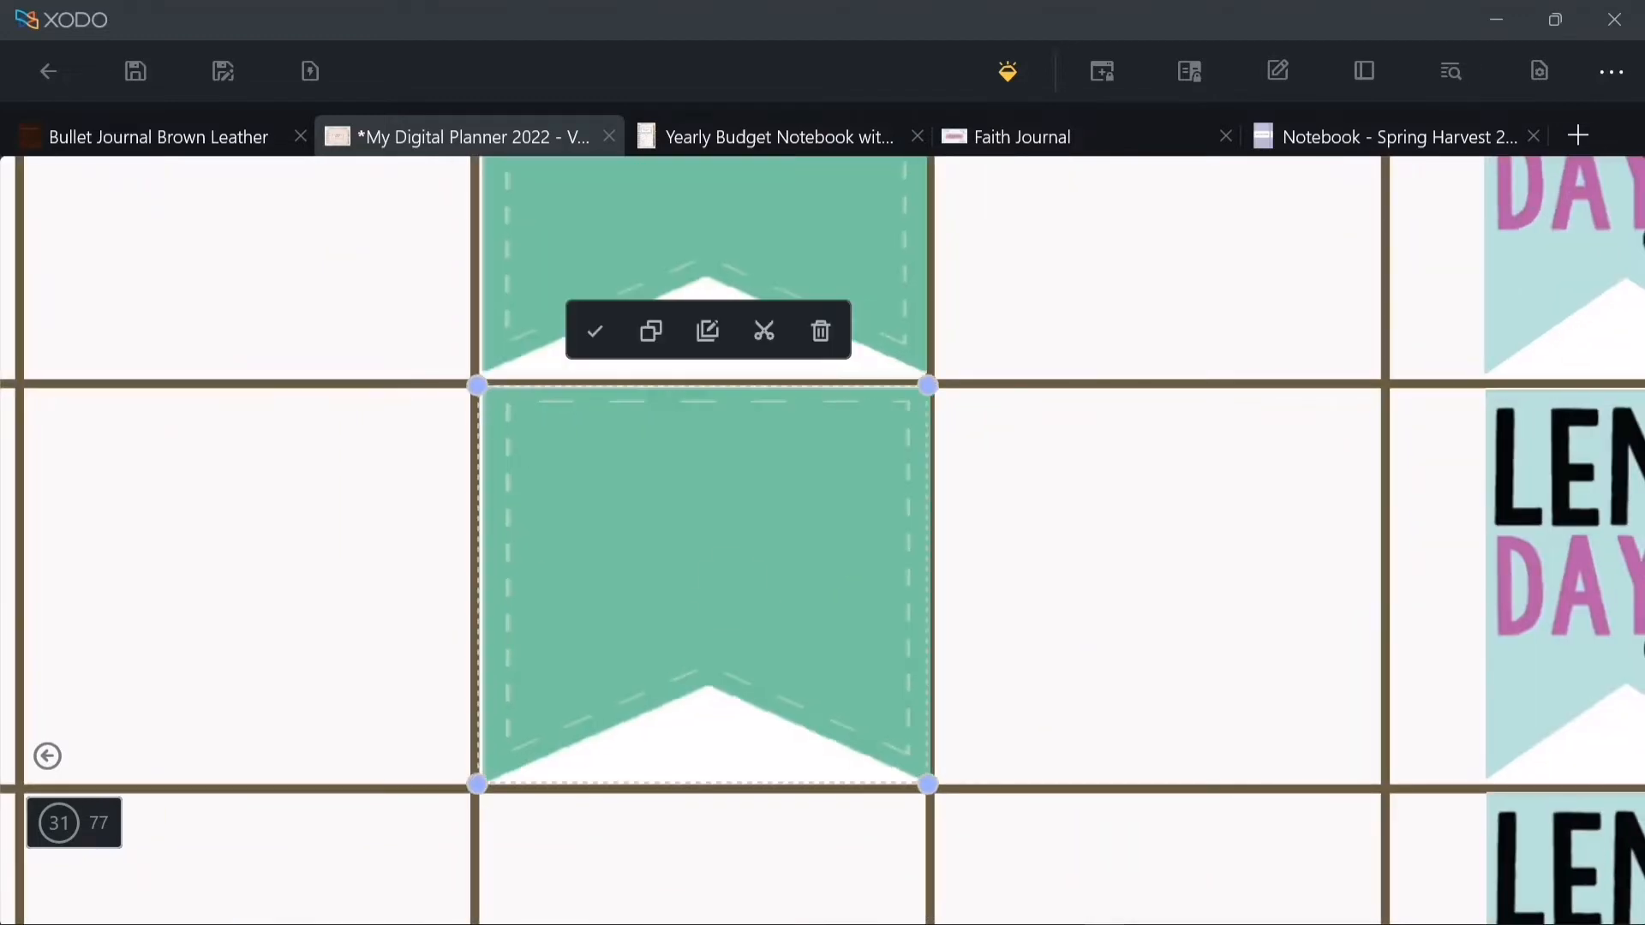
pyautogui.scroll(3, 904, 780)
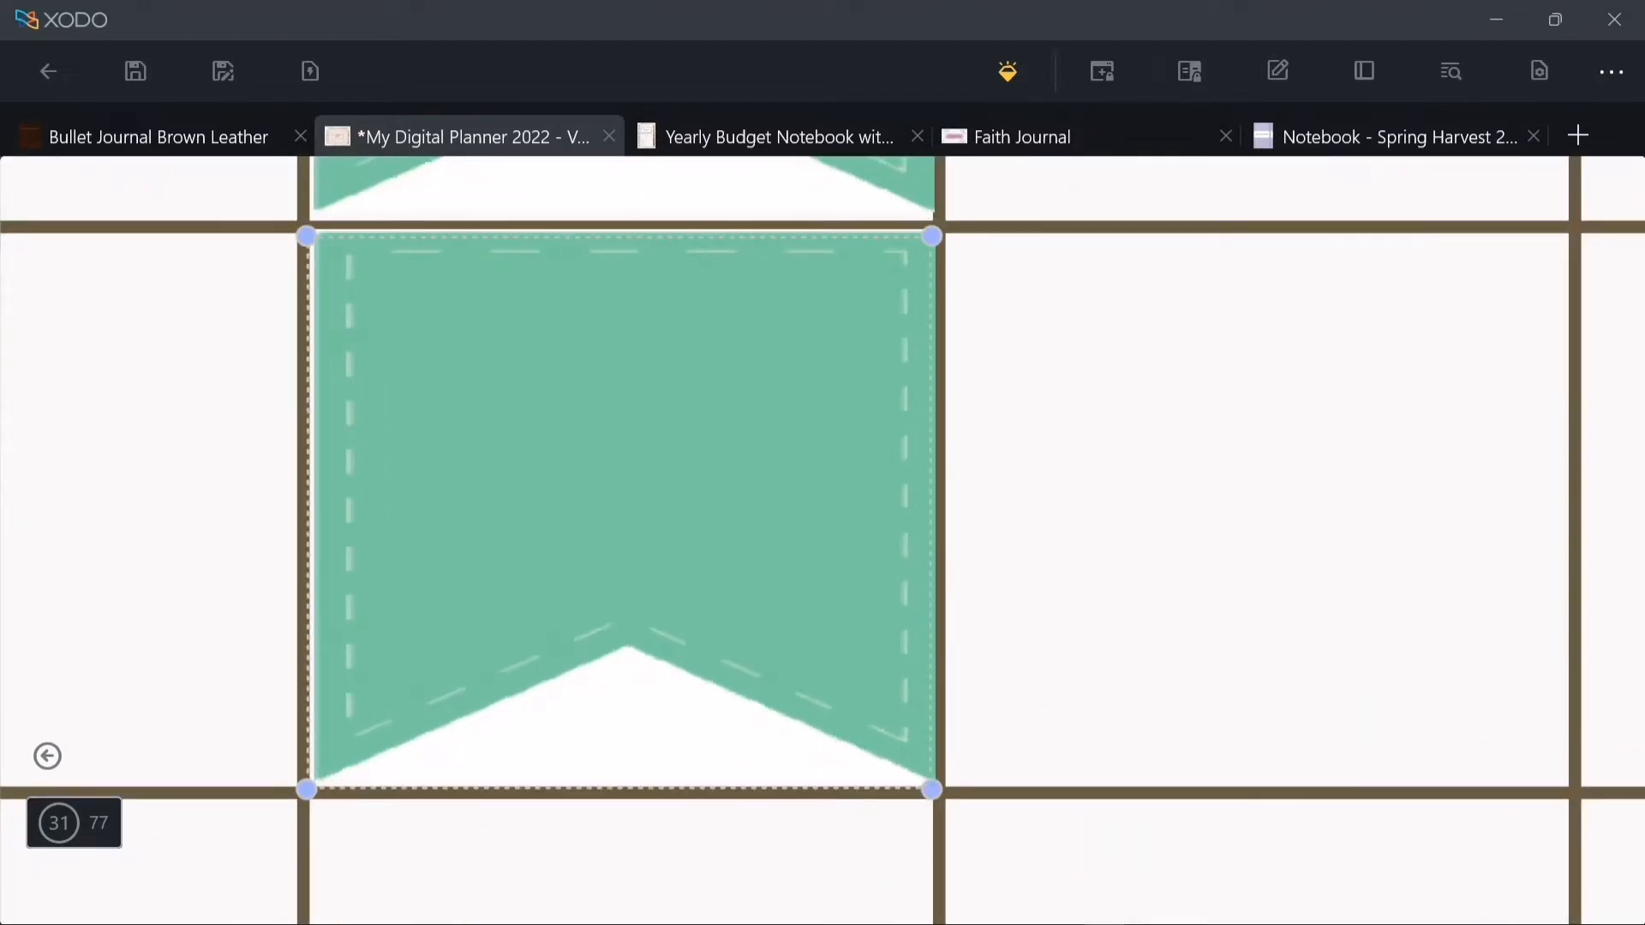
pyautogui.scroll(6, 621, 514)
pyautogui.moveTo(622, 549); pyautogui.dragTo(621, 539)
pyautogui.moveTo(932, 846); pyautogui.dragTo(923, 842)
# - Add a fourth green flag and reduce it to roughly the size of a calendar cell
pyautogui.scroll(-8, 822, 539)
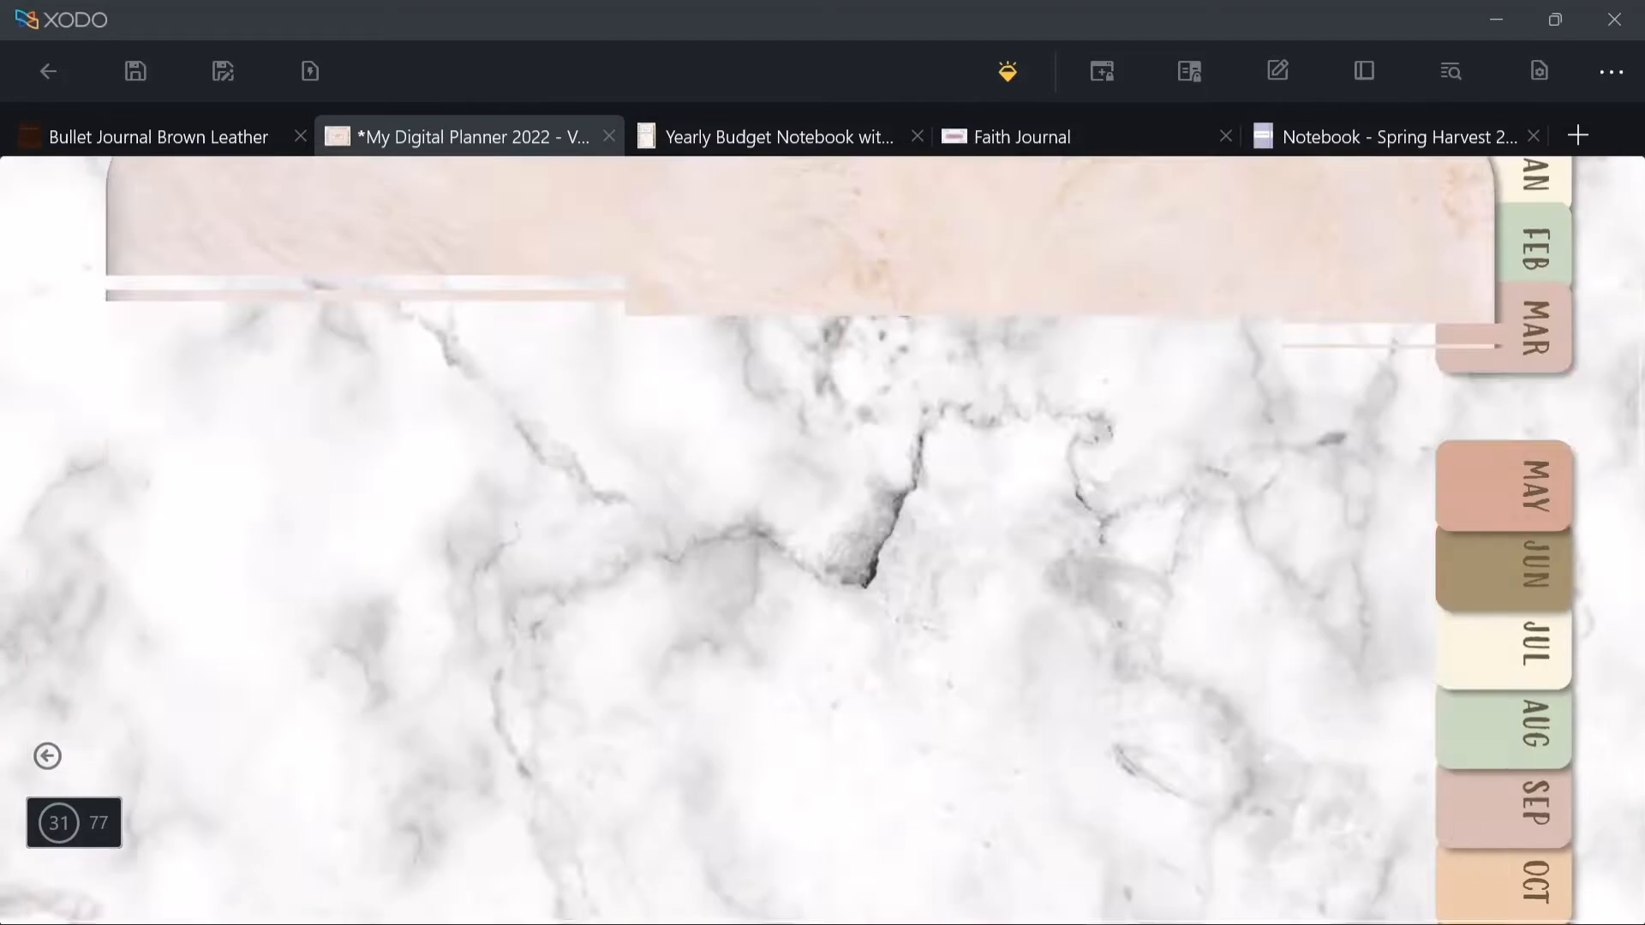
pyautogui.hotkey('ctrl', 'v')
pyautogui.moveTo(1076, 559); pyautogui.dragTo(1035, 757)
pyautogui.moveTo(1205, 614); pyautogui.dragTo(1036, 614)
pyautogui.moveTo(949, 918); pyautogui.dragTo(1022, 471)
pyautogui.scroll(4, 1050, 667)
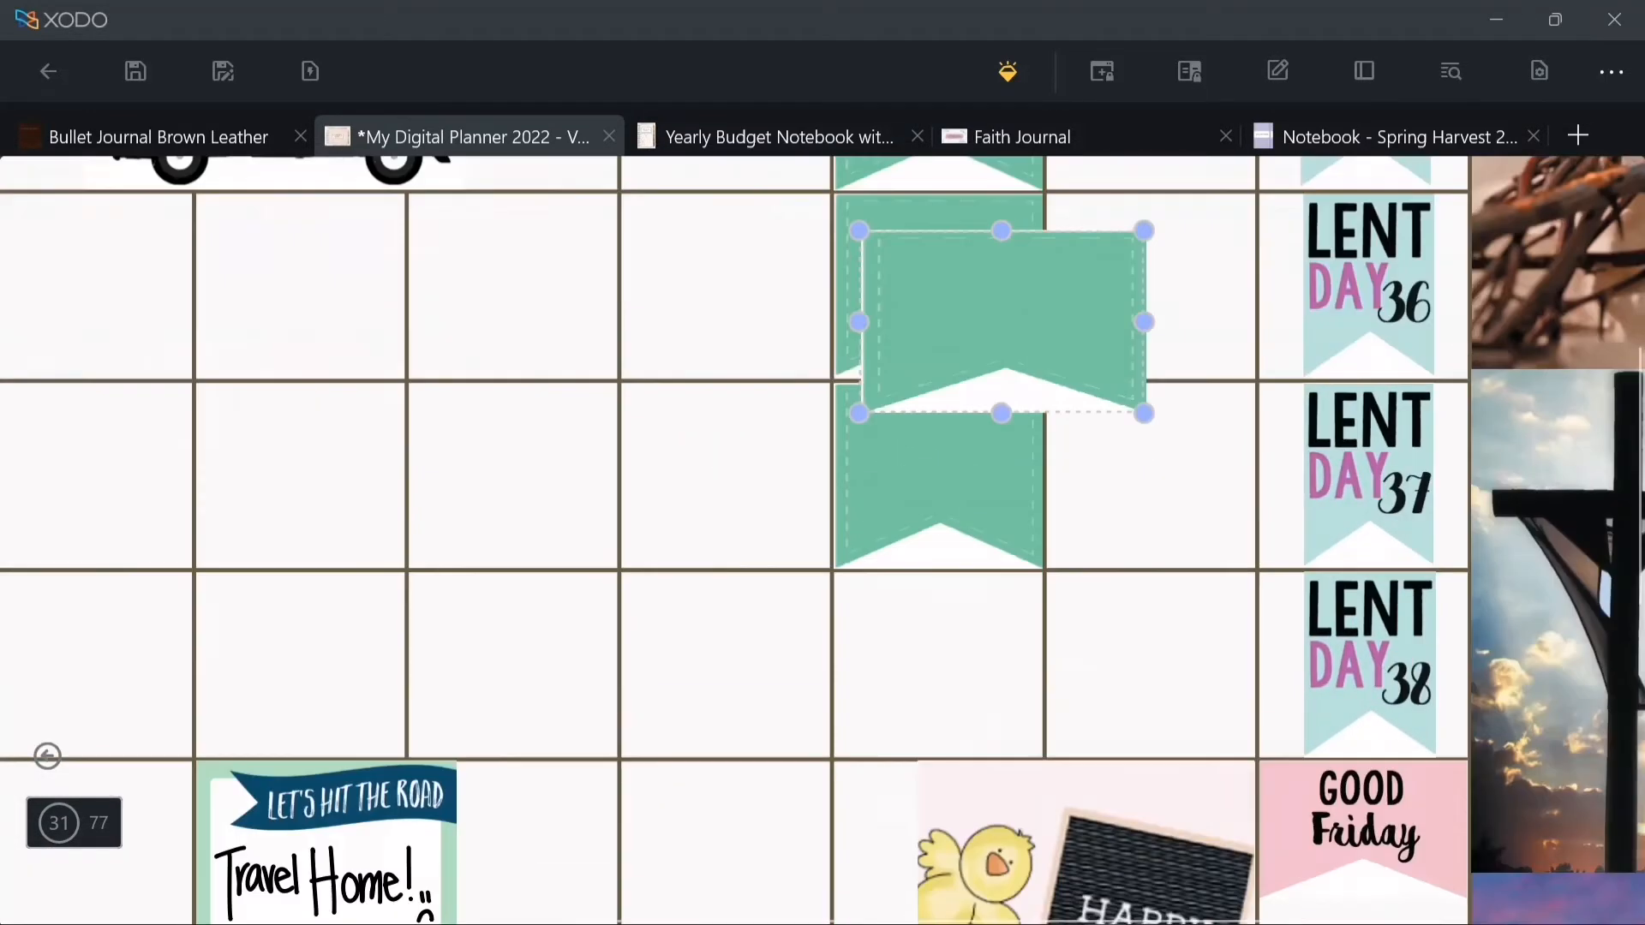
# - Move the fourth green flag into Thursday's 6.45-9pm cell and align its edges with the grid lines
pyautogui.scroll(-1, 1003, 480)
pyautogui.moveTo(1002, 252); pyautogui.dragTo(951, 593)
pyautogui.moveTo(1093, 593); pyautogui.dragTo(1017, 593)
pyautogui.moveTo(914, 583); pyautogui.dragTo(940, 582)
pyautogui.scroll(5, 1121, 556)
pyautogui.click(687, 591)
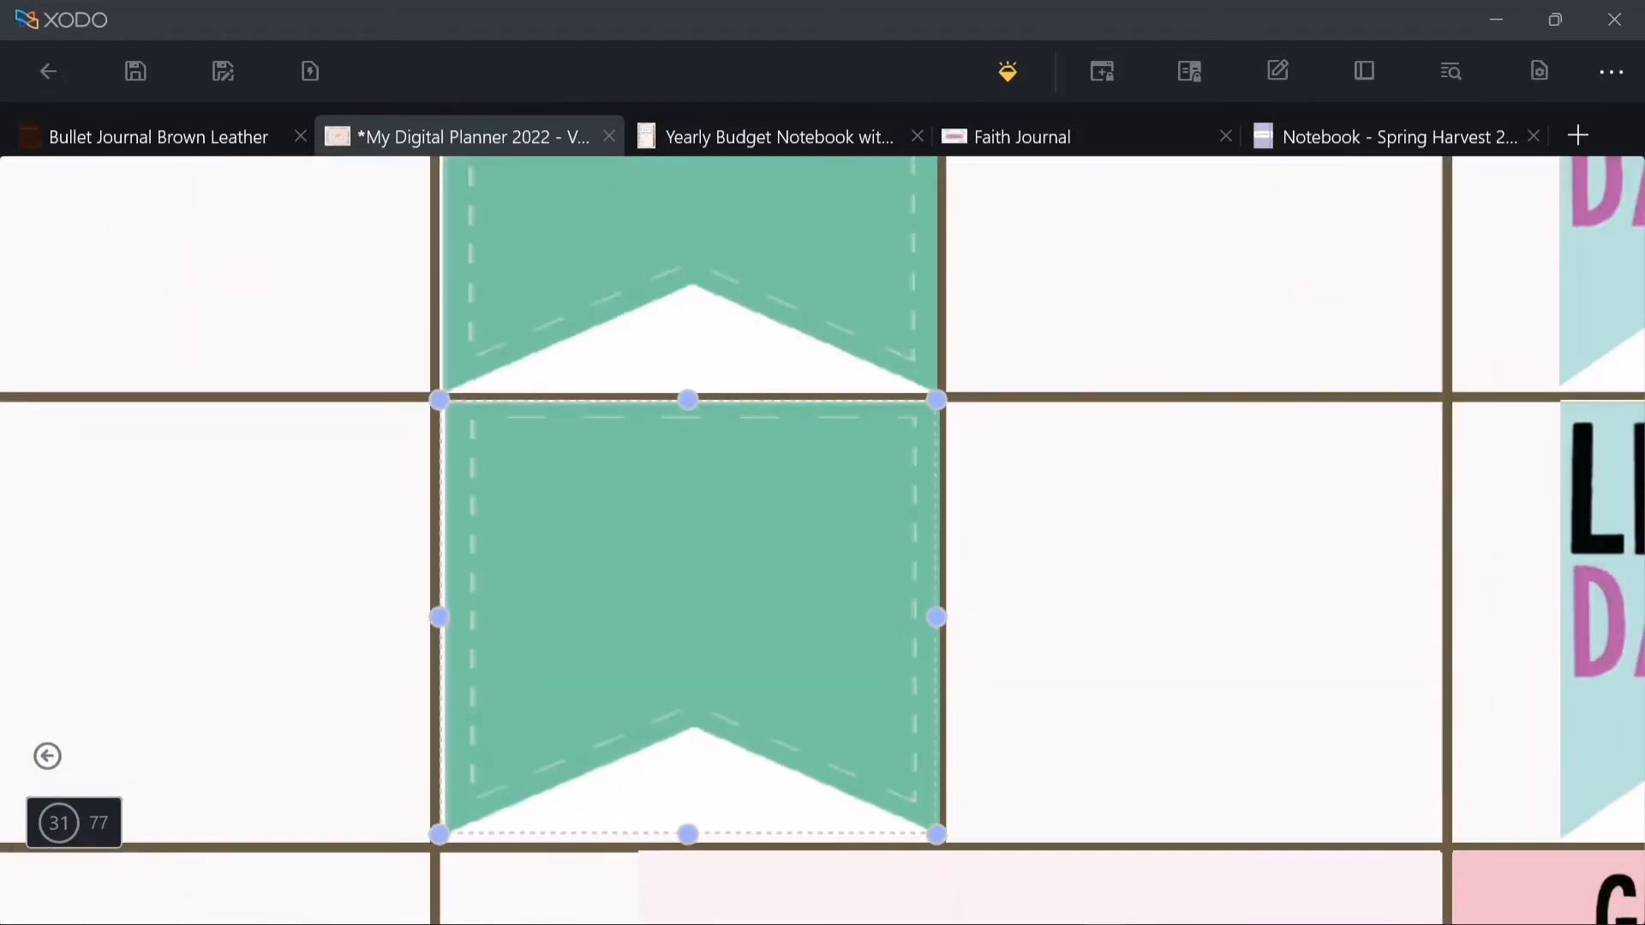
pyautogui.moveTo(687, 834); pyautogui.dragTo(687, 842)
pyautogui.scroll(-4, 1085, 505)
# - Handwrite Celebration on Monday's green flag, thin its strokes and narrow the lettering to fit inside the flag
pyautogui.scroll(4, 943, 429)
pyautogui.scroll(5, 857, 411)
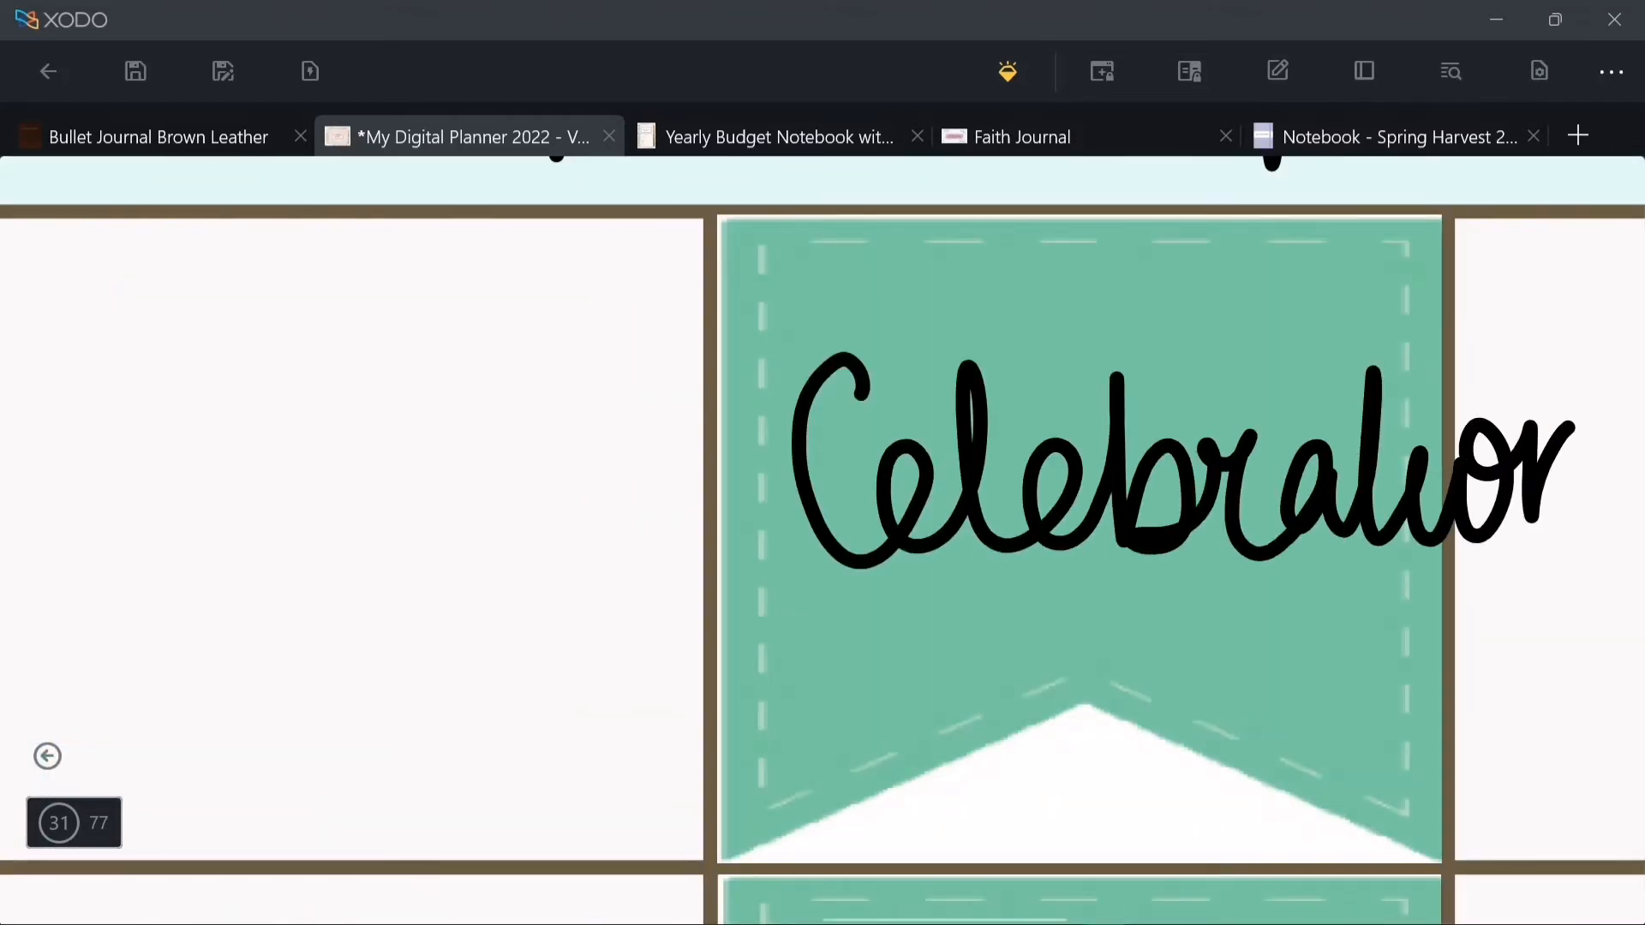
pyautogui.click(1080, 600)
pyautogui.click(1119, 479)
pyautogui.click(1131, 269)
pyautogui.moveTo(552, 793); pyautogui.dragTo(540, 793)
pyautogui.click(985, 668)
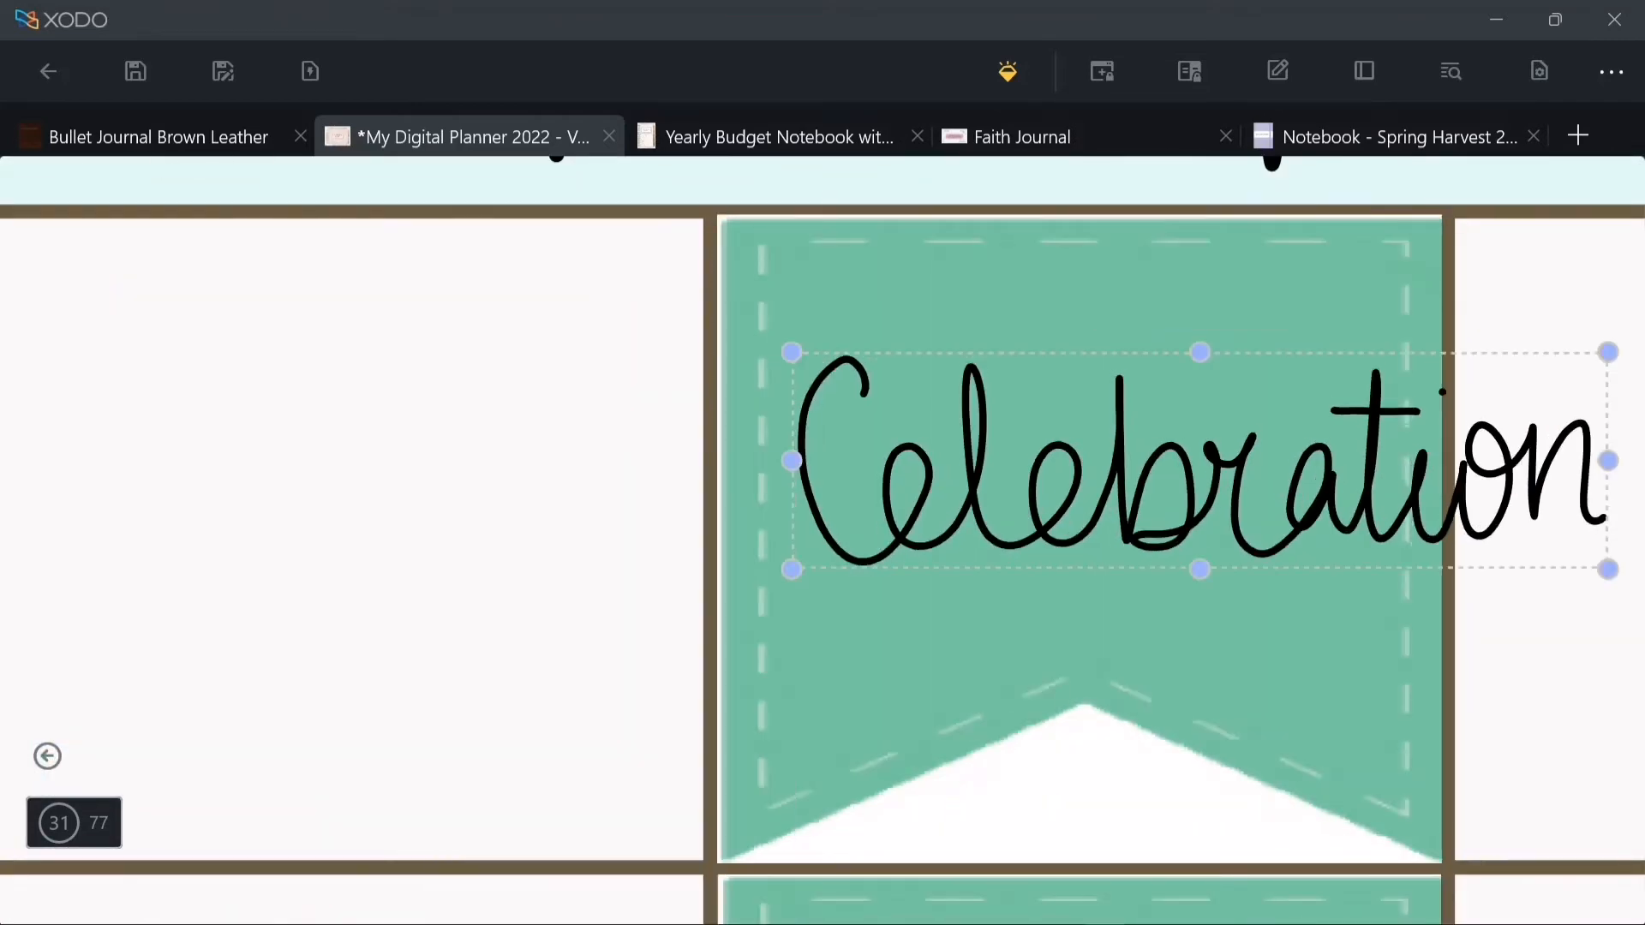
pyautogui.moveTo(1198, 480); pyautogui.dragTo(985, 480)
pyautogui.moveTo(577, 461); pyautogui.dragTo(777, 461)
# - Copy the Celebration lettering onto the Tuesday and Wednesday green flags
pyautogui.click(1177, 240)
pyautogui.scroll(-5, 1084, 600)
pyautogui.rightClick(1447, 377)
pyautogui.click(1434, 343)
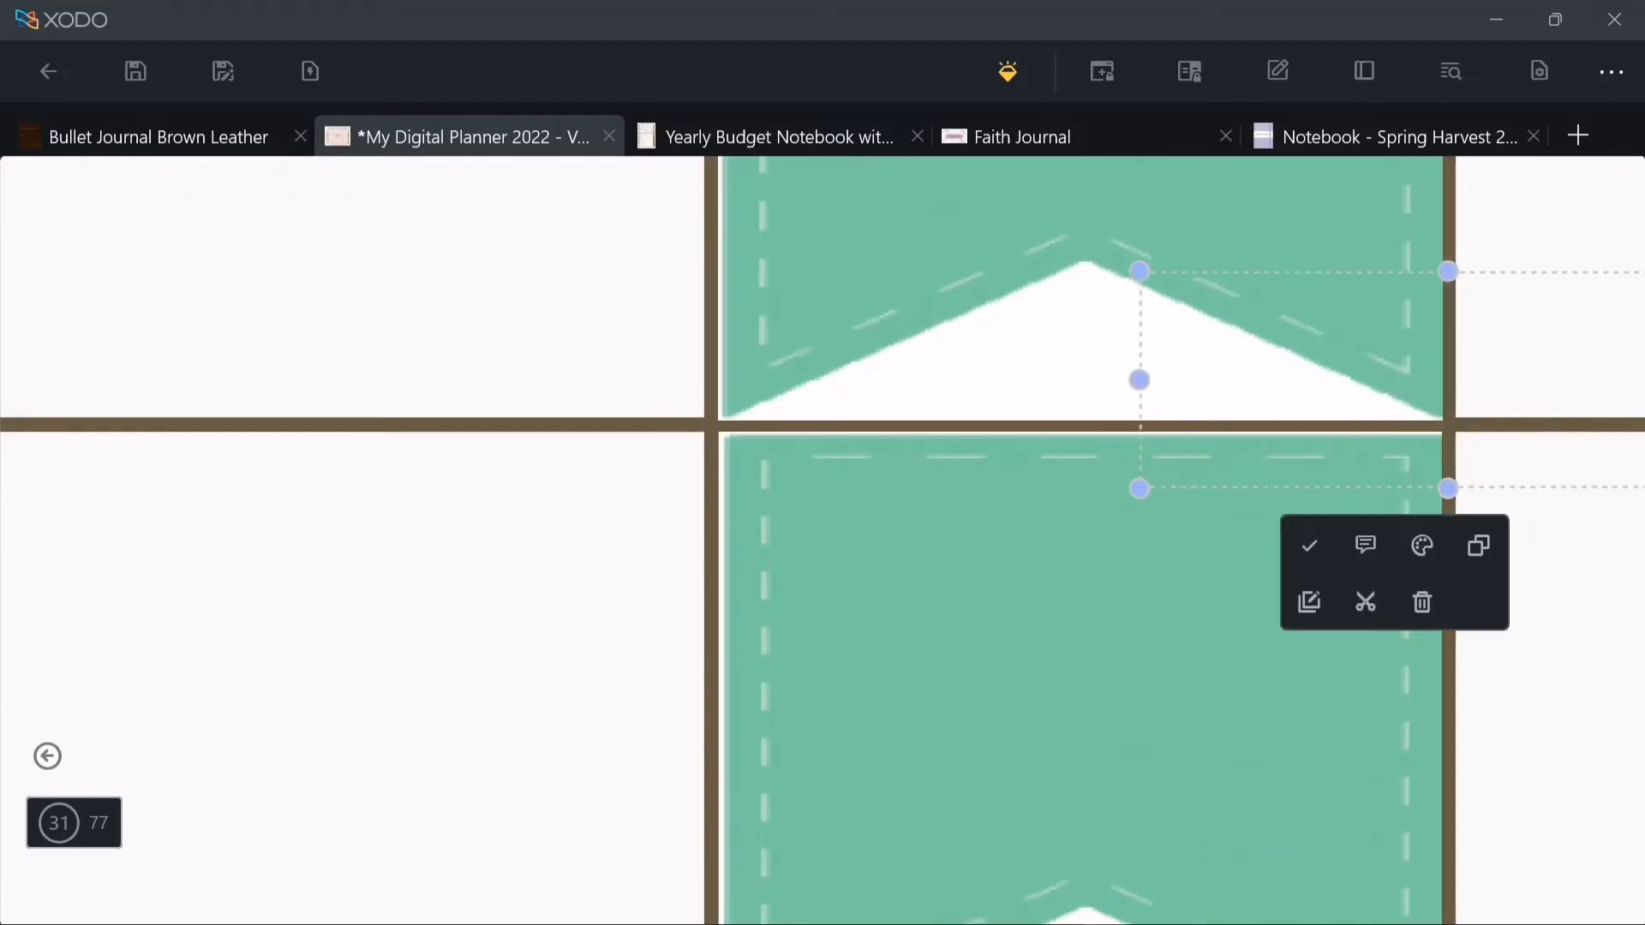
pyautogui.moveTo(1432, 369); pyautogui.dragTo(1071, 677)
pyautogui.scroll(-4, 1085, 599)
pyautogui.rightClick(1445, 567)
pyautogui.click(1422, 591)
pyautogui.moveTo(1447, 566); pyautogui.dragTo(1078, 860)
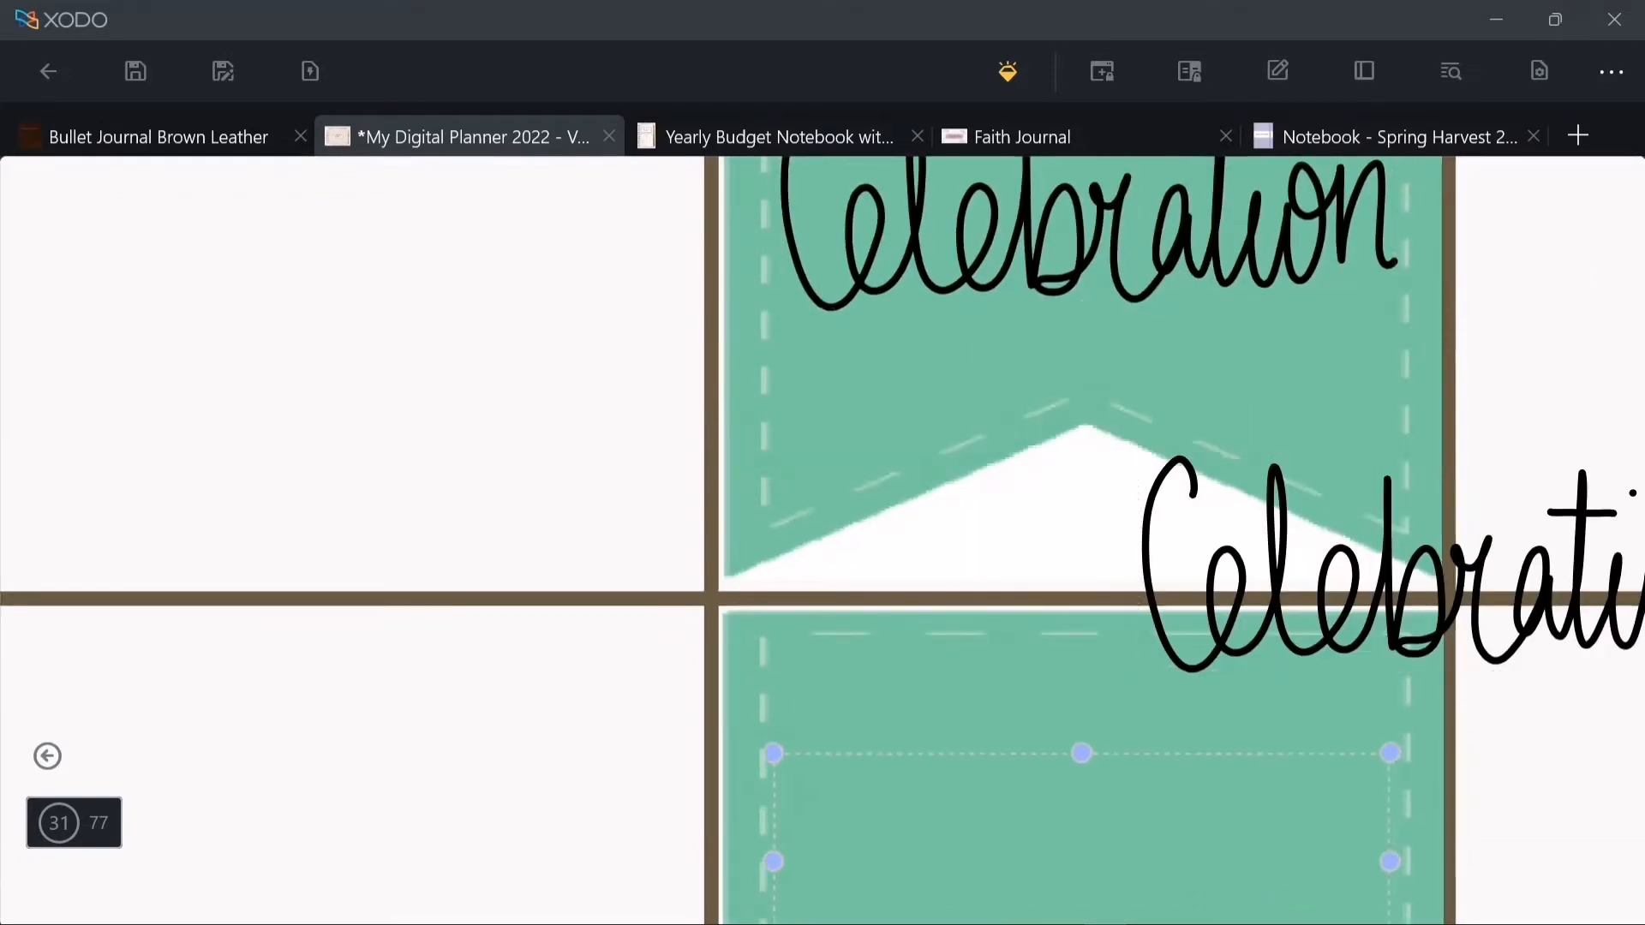
# - Paste the Celebration lettering onto Thursday's green flag, centre it and save the planner
pyautogui.scroll(-5, 1085, 600)
pyautogui.rightClick(1443, 579)
pyautogui.click(1424, 599)
pyautogui.moveTo(1443, 578); pyautogui.dragTo(1079, 888)
pyautogui.scroll(-4, 1085, 600)
pyautogui.moveTo(1078, 584); pyautogui.dragTo(1088, 575)
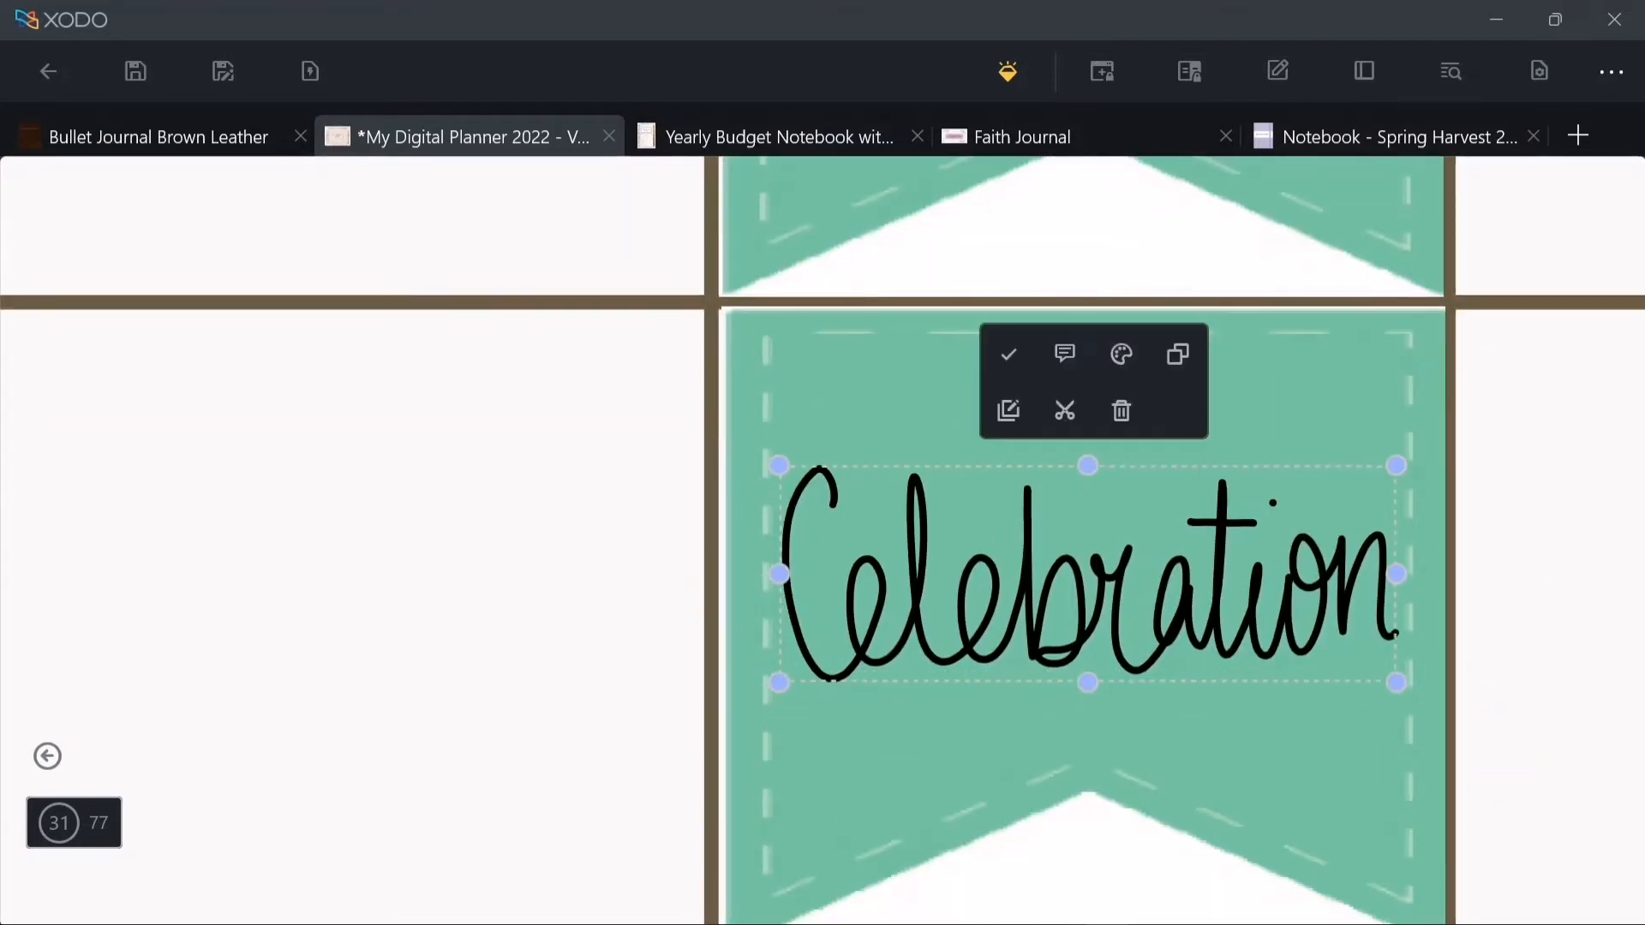
pyautogui.scroll(-10, 1085, 600)
pyautogui.scroll(10, 822, 540)
pyautogui.hotkey('ctrl', 's')
# - Insert a peach flag sticker with stitched edging from the BOXES FLAGS NOTES folder
pyautogui.scroll(5, 492, 249)
pyautogui.scroll(2, 491, 343)
pyautogui.rightClick(464, 351)
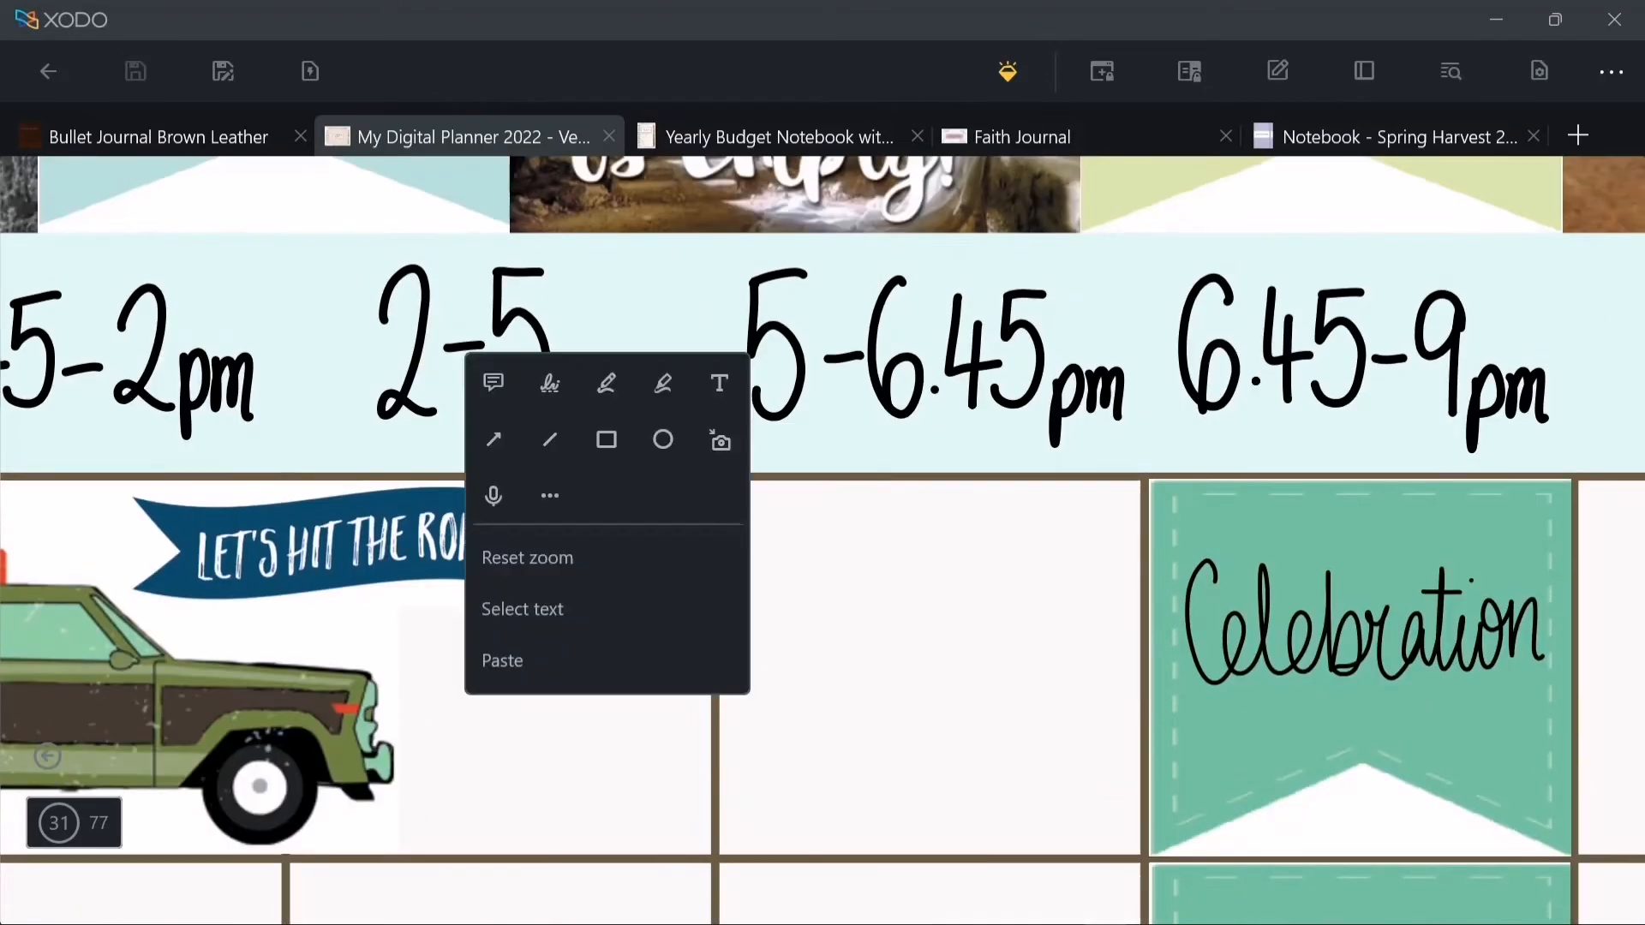
pyautogui.click(723, 439)
pyautogui.scroll(-5, 643, 515)
pyautogui.scroll(-15, 643, 437)
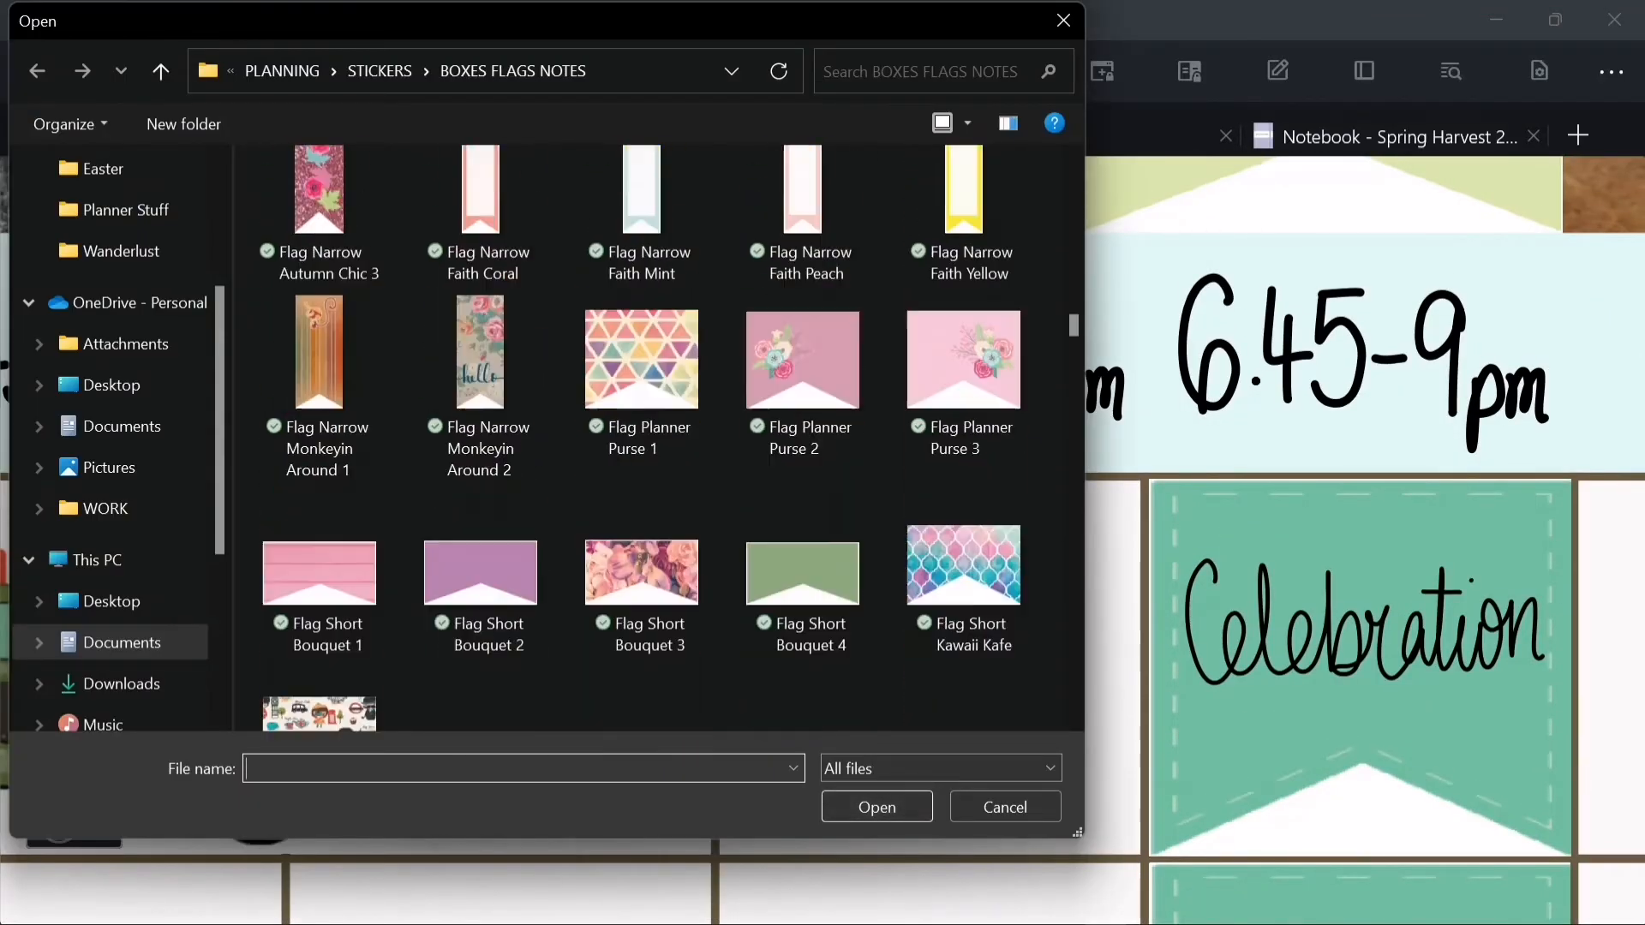
pyautogui.click(877, 807)
# - Shrink the peach flag and place it beside the Let's Hit the Road banner in Monday's 2-5pm cell
pyautogui.moveTo(614, 600); pyautogui.dragTo(548, 169)
pyautogui.moveTo(1012, 905); pyautogui.dragTo(857, 621)
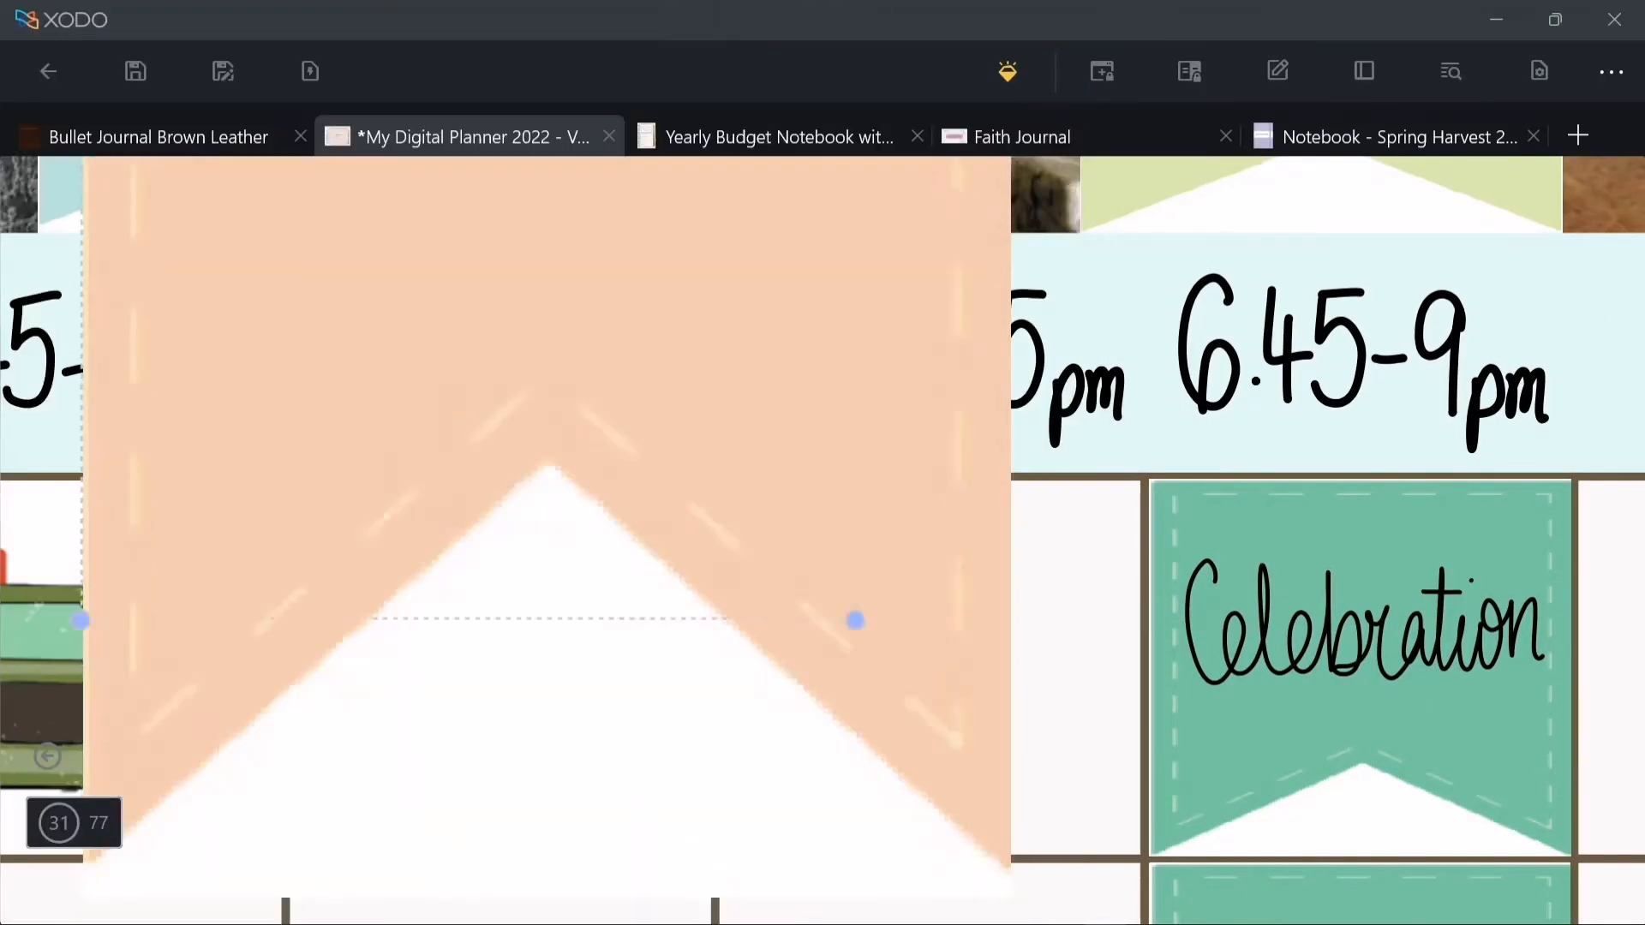
pyautogui.moveTo(480, 257); pyautogui.dragTo(682, 629)
pyautogui.moveTo(1011, 907); pyautogui.dragTo(730, 391)
pyautogui.moveTo(506, 206); pyautogui.dragTo(684, 647)
pyautogui.moveTo(908, 837); pyautogui.dragTo(667, 417)
pyautogui.moveTo(563, 283); pyautogui.dragTo(617, 696)
pyautogui.moveTo(515, 831); pyautogui.dragTo(551, 763)
pyautogui.moveTo(634, 600)
pyautogui.mouseDown()
pyautogui.moveTo(613, 618)
pyautogui.moveTo(627, 621)
pyautogui.mouseUp()
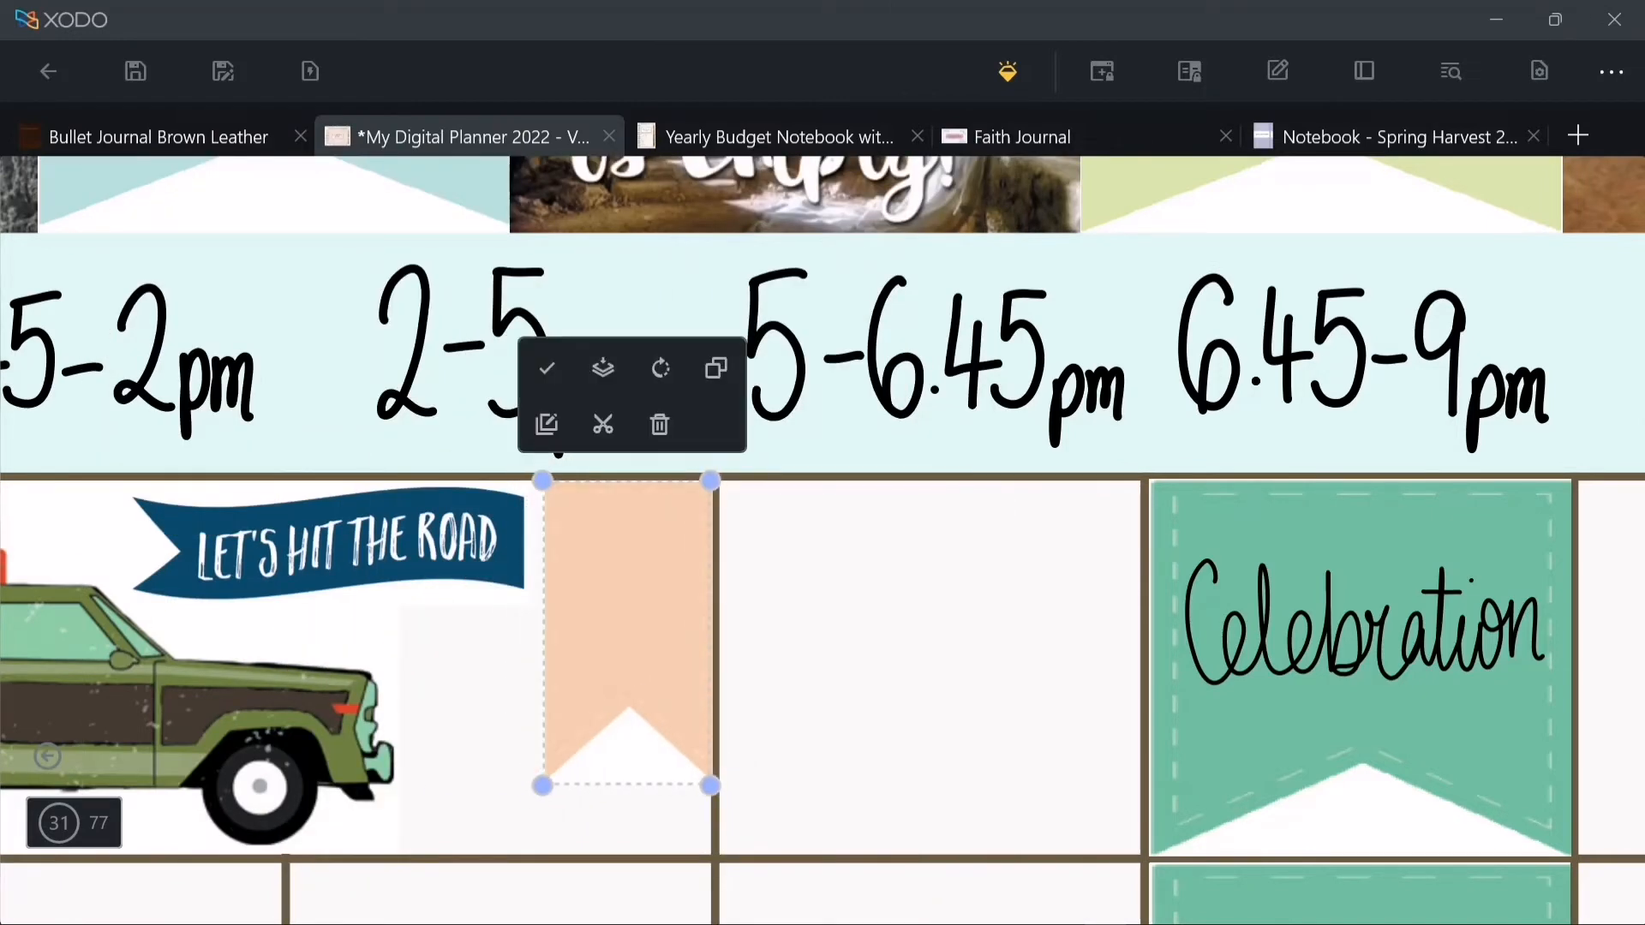
# - Handwrite CHECK IN! on the peach flag with Apartment + Kids' Group in smaller lettering beneath it
pyautogui.scroll(5, 771, 687)
pyautogui.moveTo(374, 439); pyautogui.dragTo(385, 531)
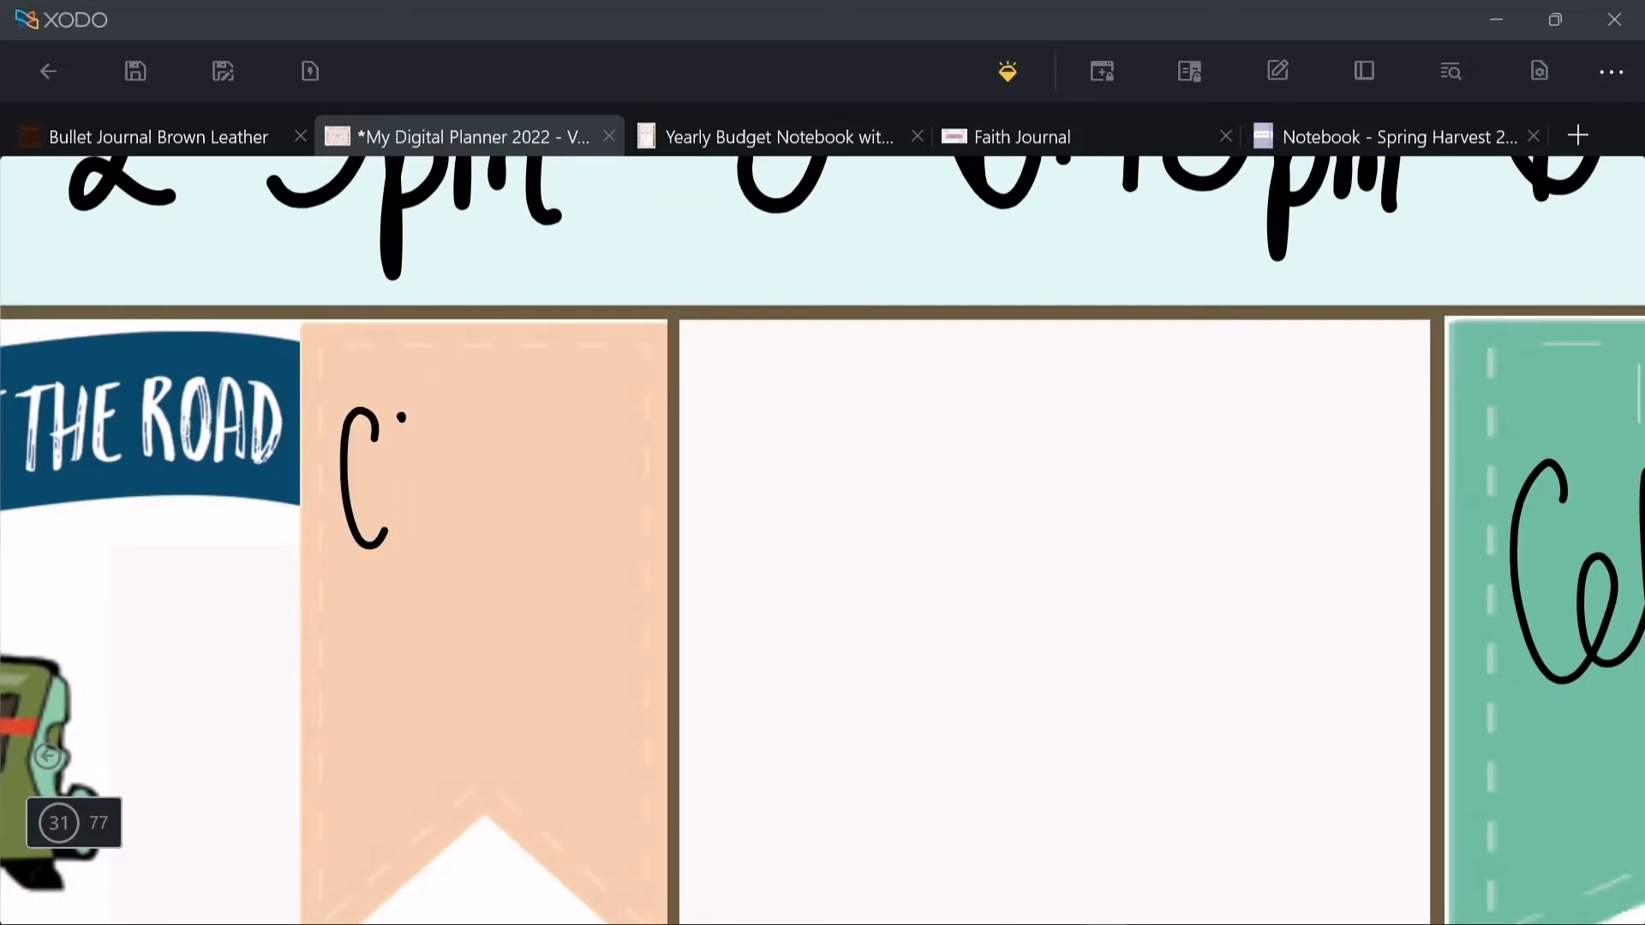
pyautogui.scroll(-5, 823, 540)
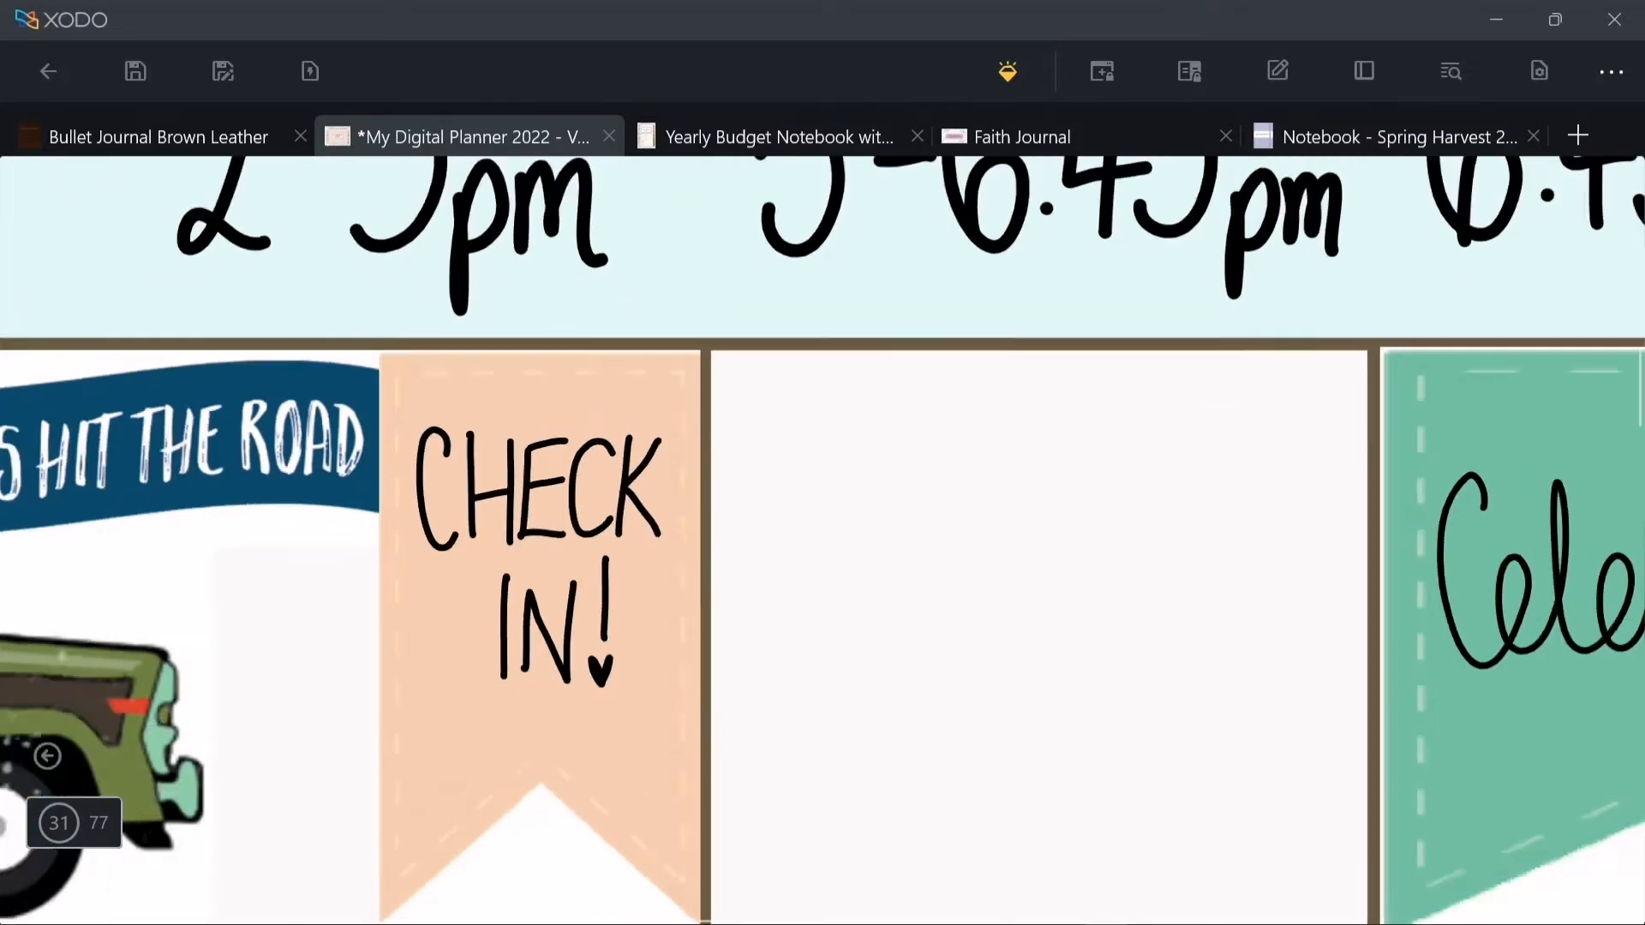
pyautogui.scroll(5, 812, 446)
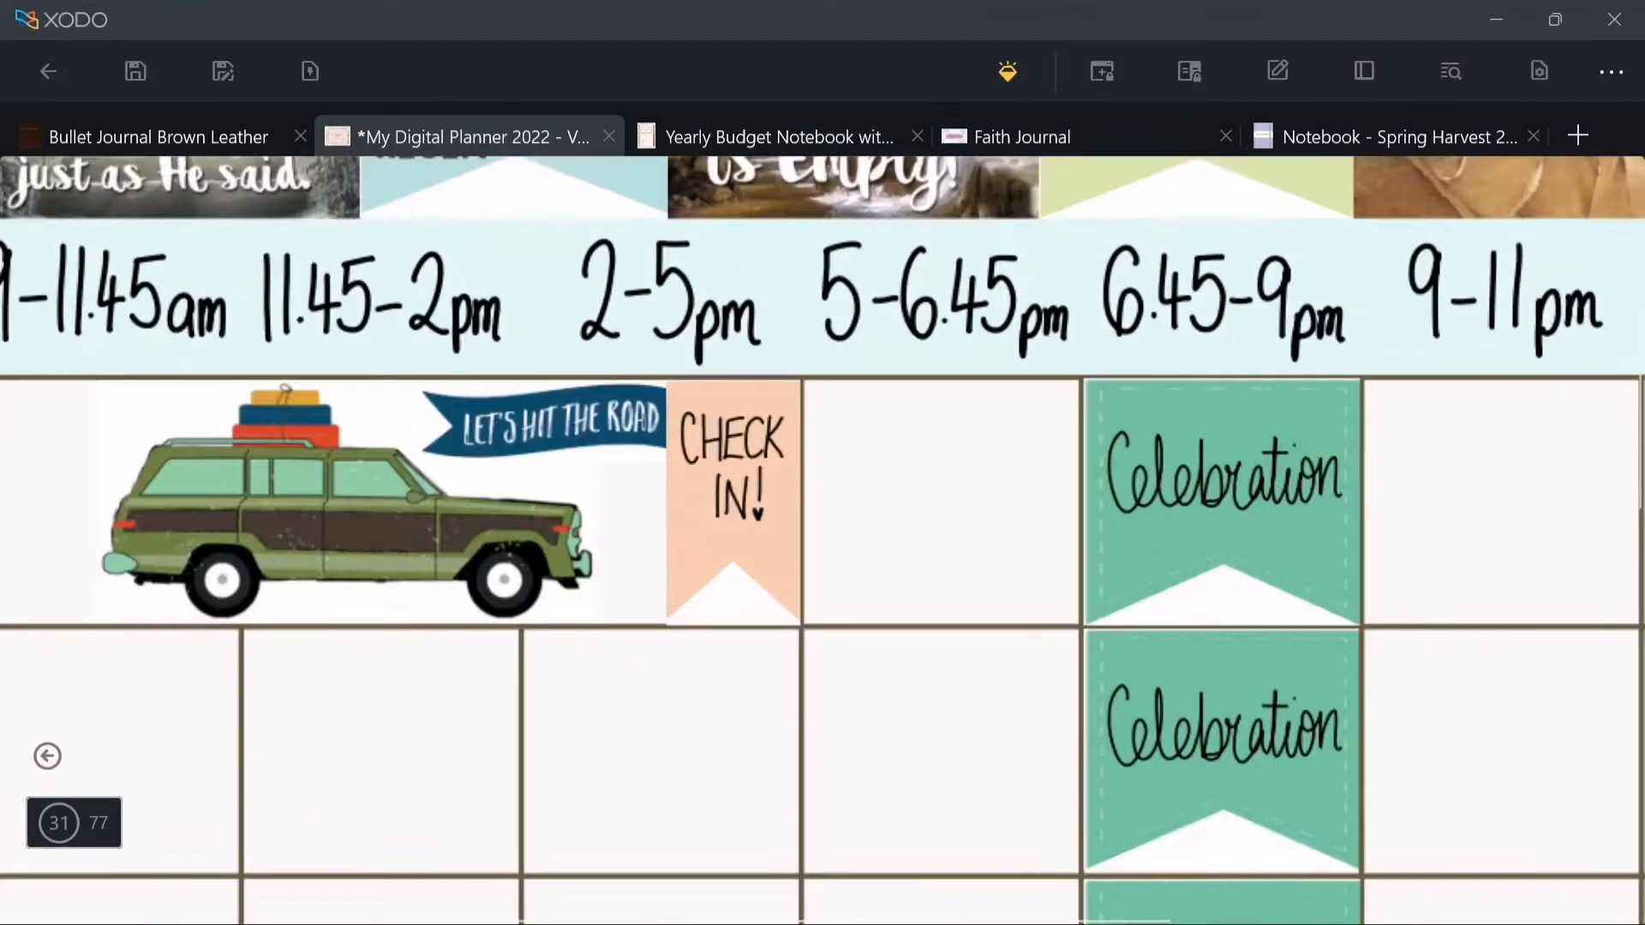
pyautogui.click(643, 532)
pyautogui.click(660, 497)
pyautogui.moveTo(660, 514); pyautogui.dragTo(658, 475)
pyautogui.scroll(3, 704, 695)
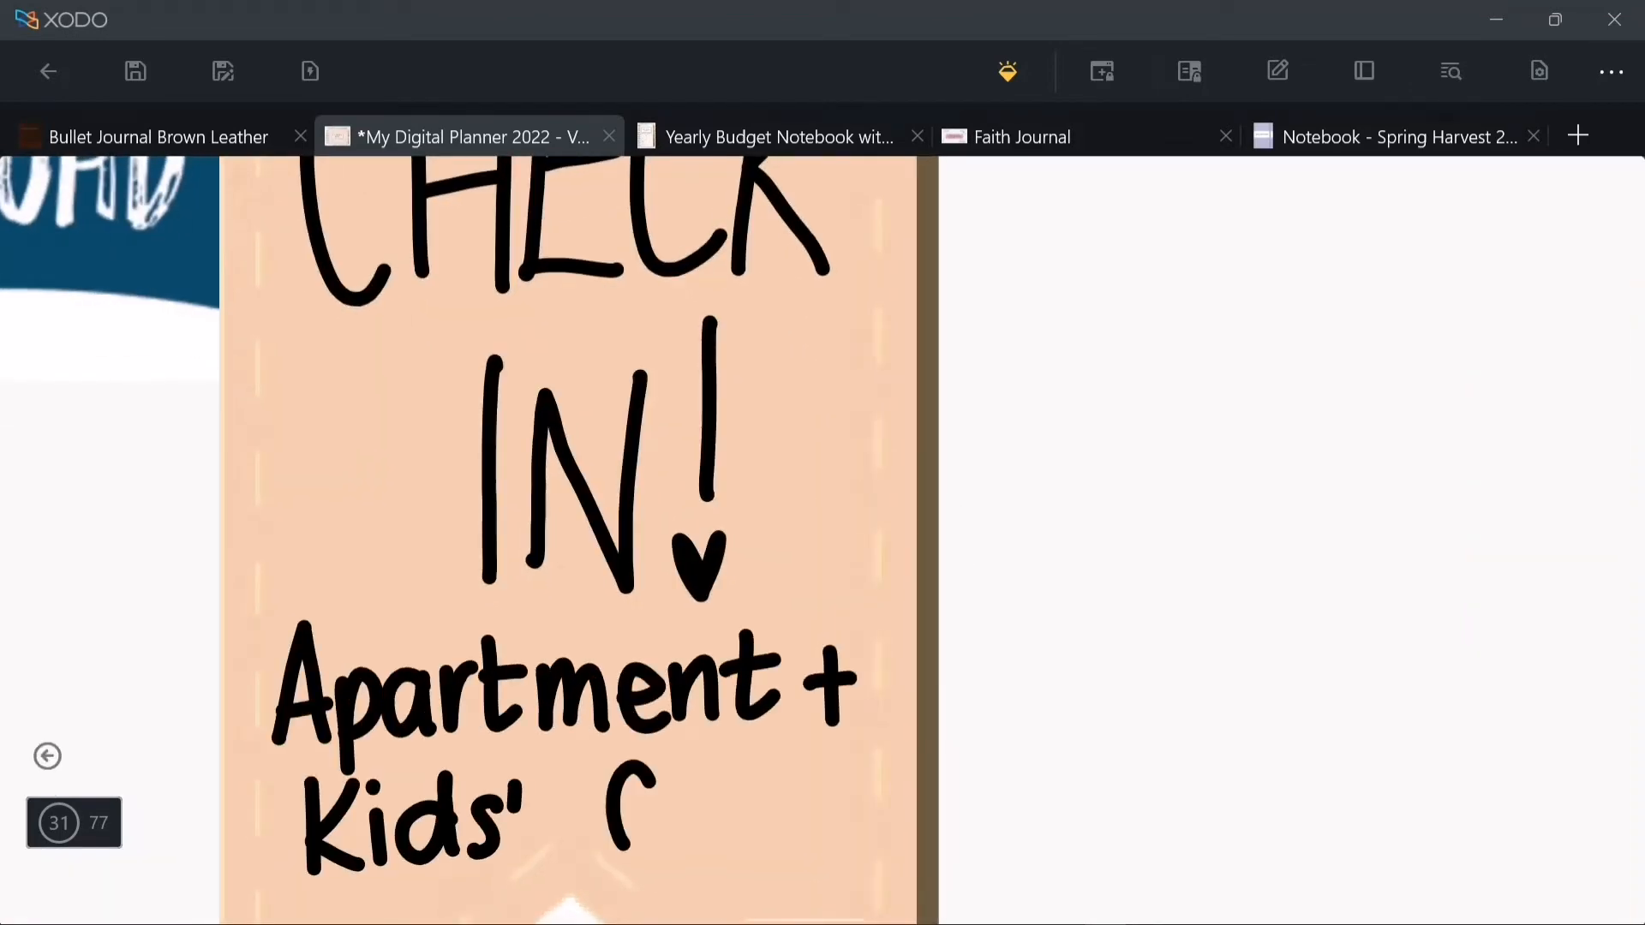
pyautogui.scroll(-5, 823, 540)
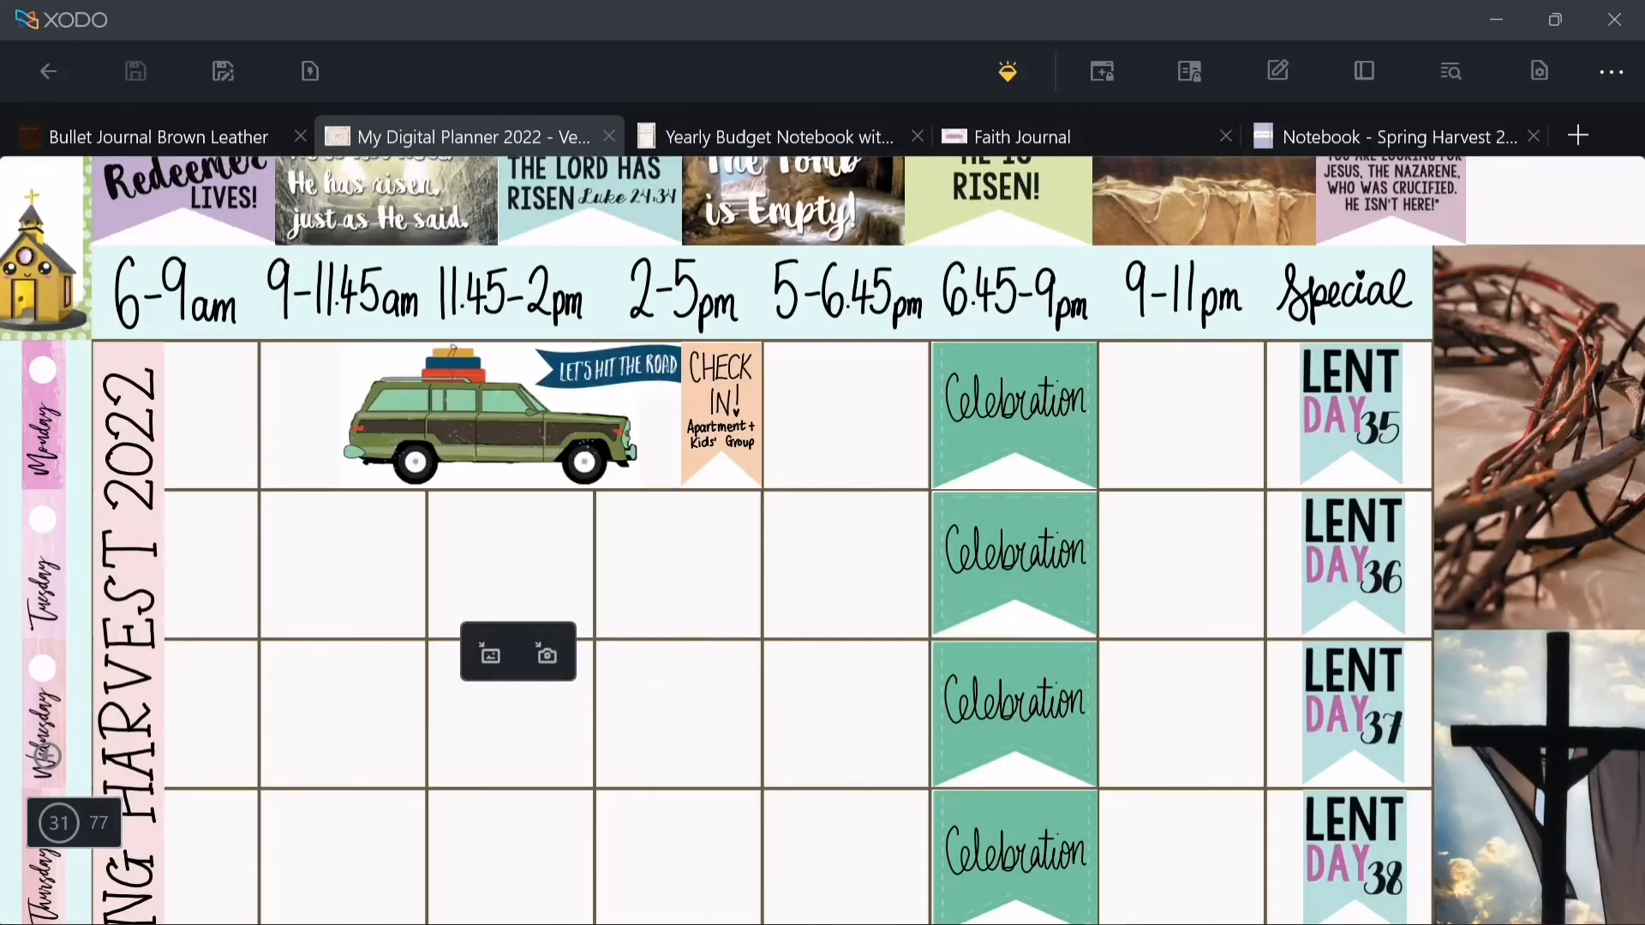
# - Insert a pink flag sticker with stitched edging from the BOXES FLAGS NOTES folder
pyautogui.click(491, 656)
pyautogui.scroll(-15, 651, 437)
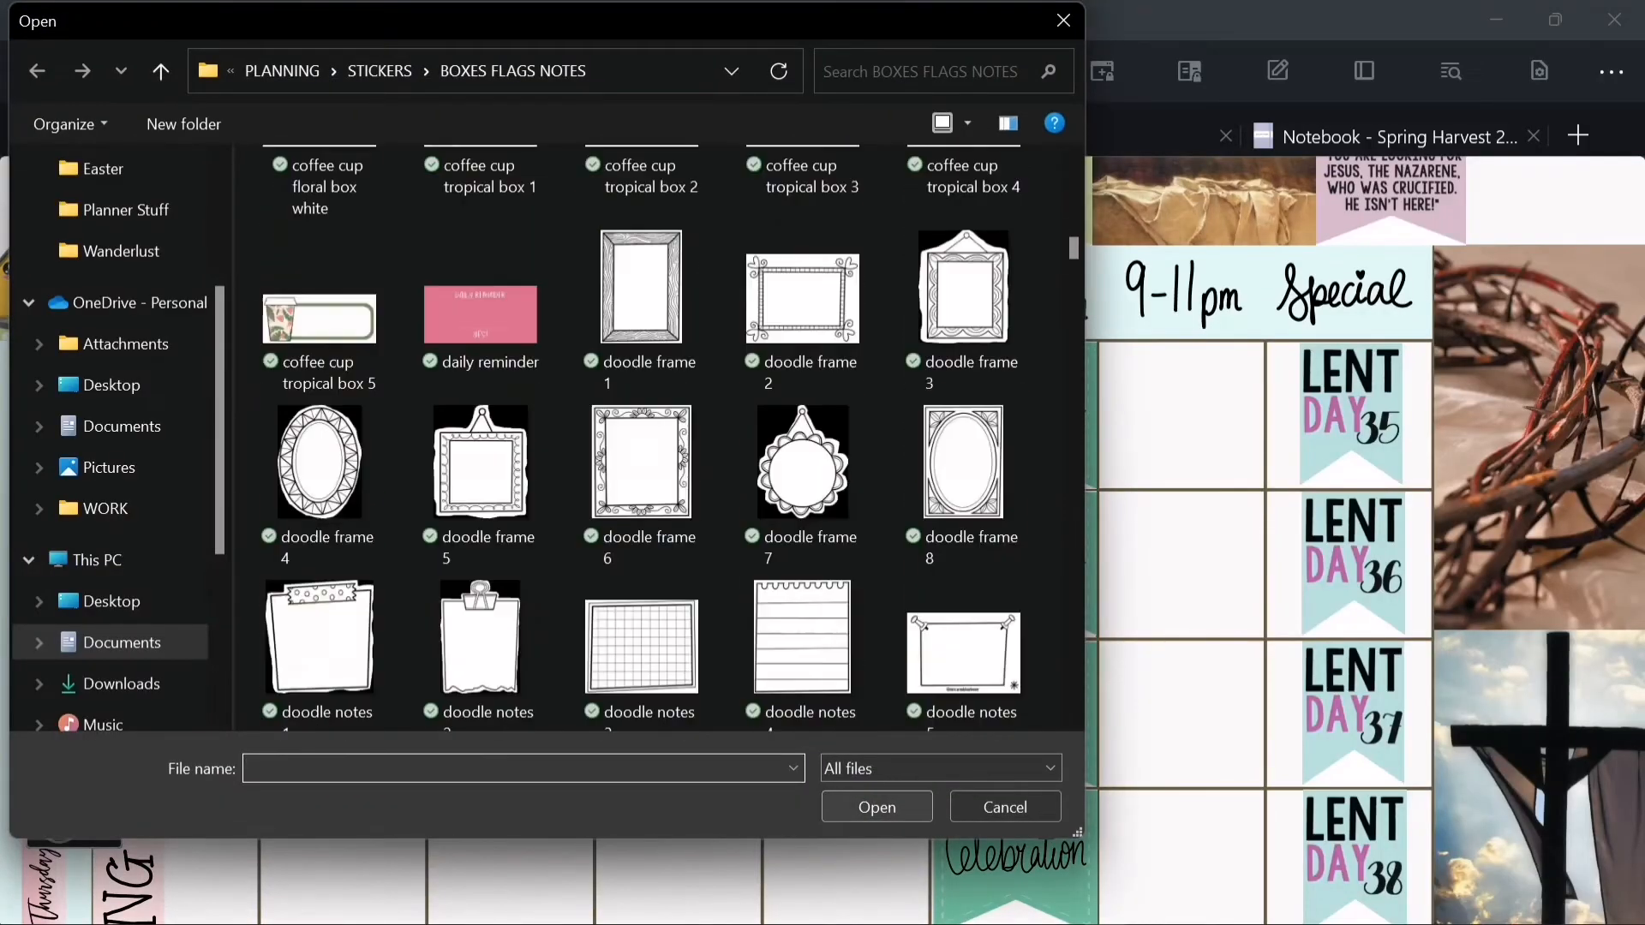
pyautogui.scroll(2, 962, 437)
pyautogui.doubleClick(963, 439)
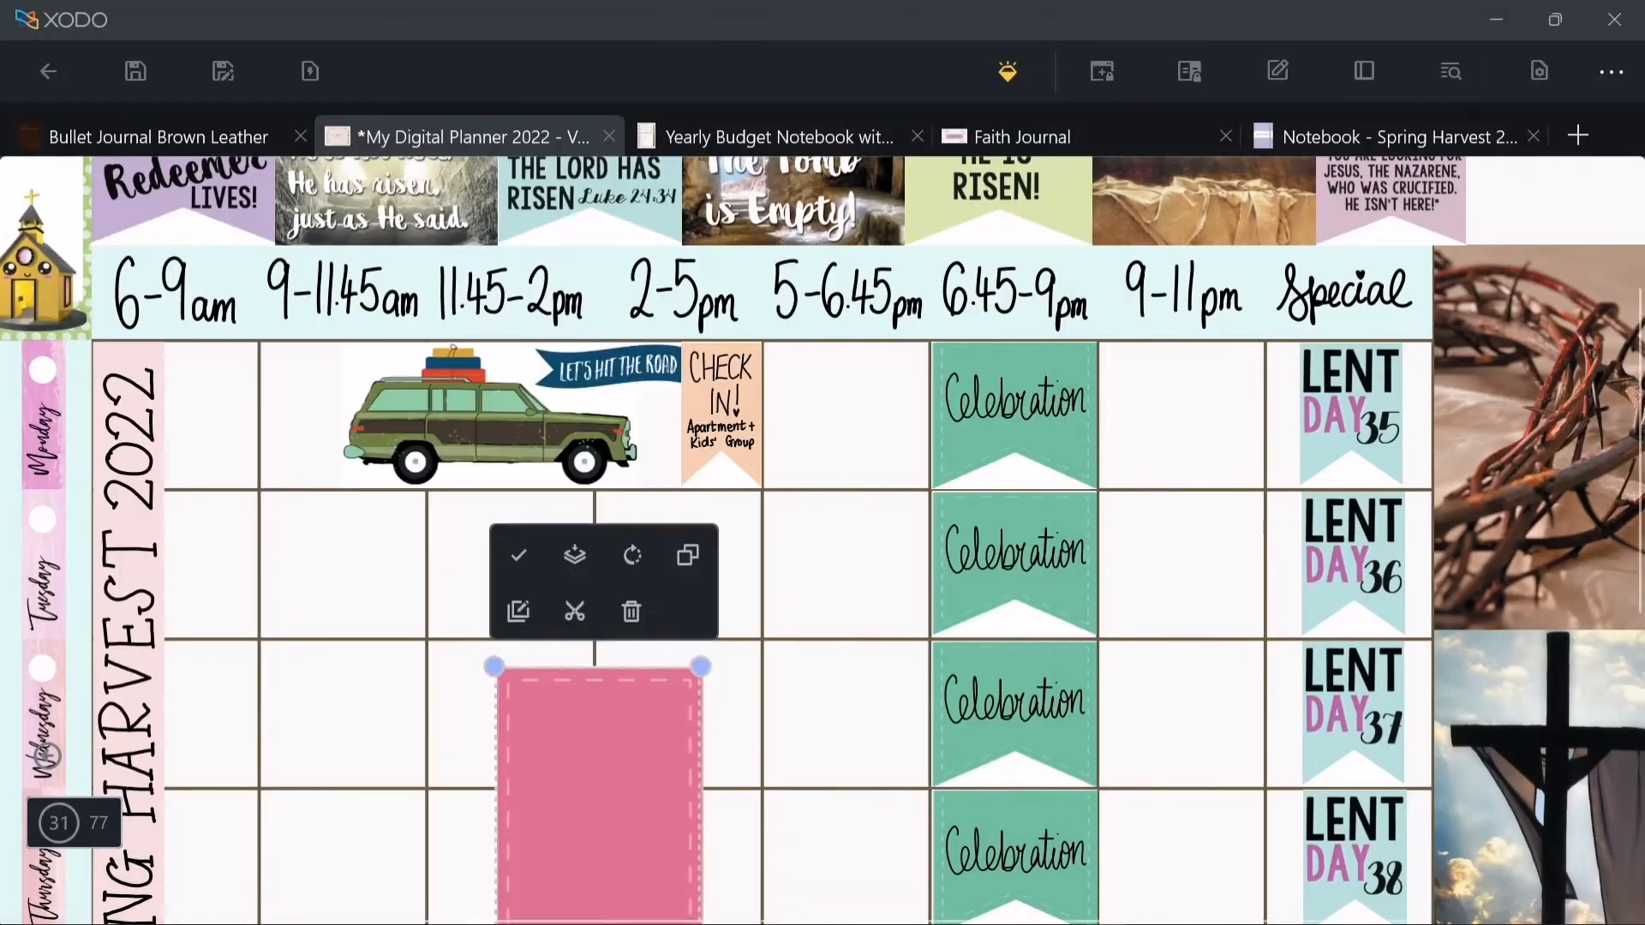
# - Resize the pink flag to fill the first half of Tuesday's 9-11.45am cell
pyautogui.moveTo(597, 797); pyautogui.dragTo(329, 569)
pyautogui.moveTo(431, 802); pyautogui.dragTo(287, 541)
pyautogui.scroll(5, 271, 525)
pyautogui.moveTo(271, 523); pyautogui.dragTo(342, 671)
pyautogui.scroll(1, 341, 670)
pyautogui.moveTo(412, 762); pyautogui.dragTo(527, 890)
pyautogui.scroll(2, 335, 773)
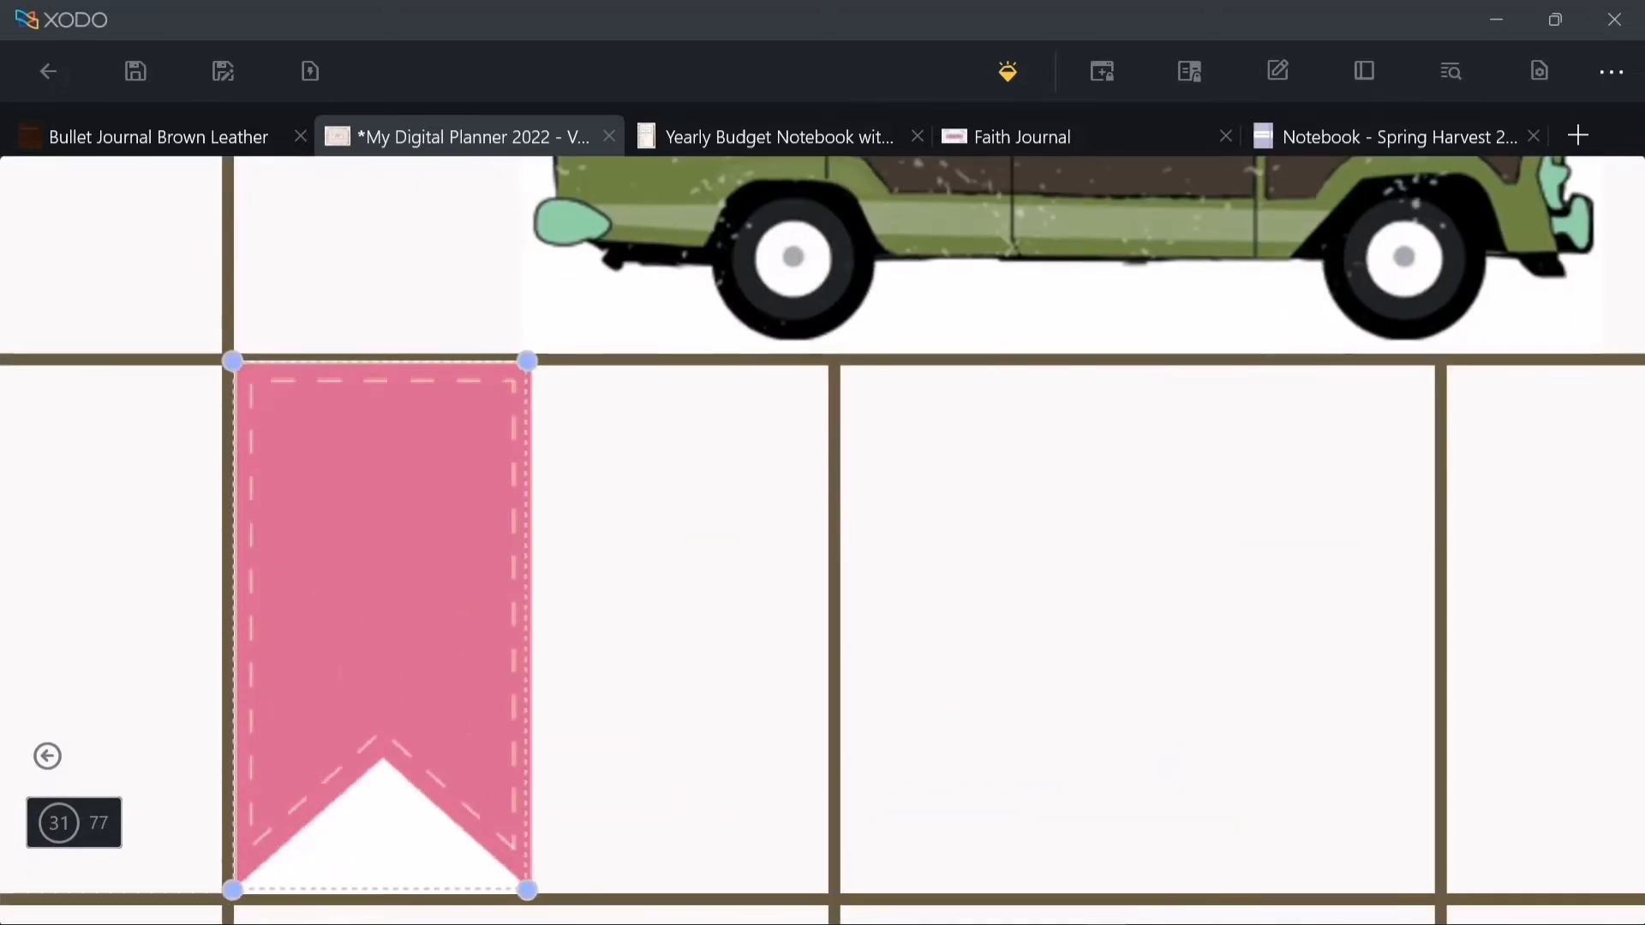
# - Handwrite BIG START on the pink flag and centre the word BIG above START
pyautogui.click(677, 635)
pyautogui.scroll(2, 214, 720)
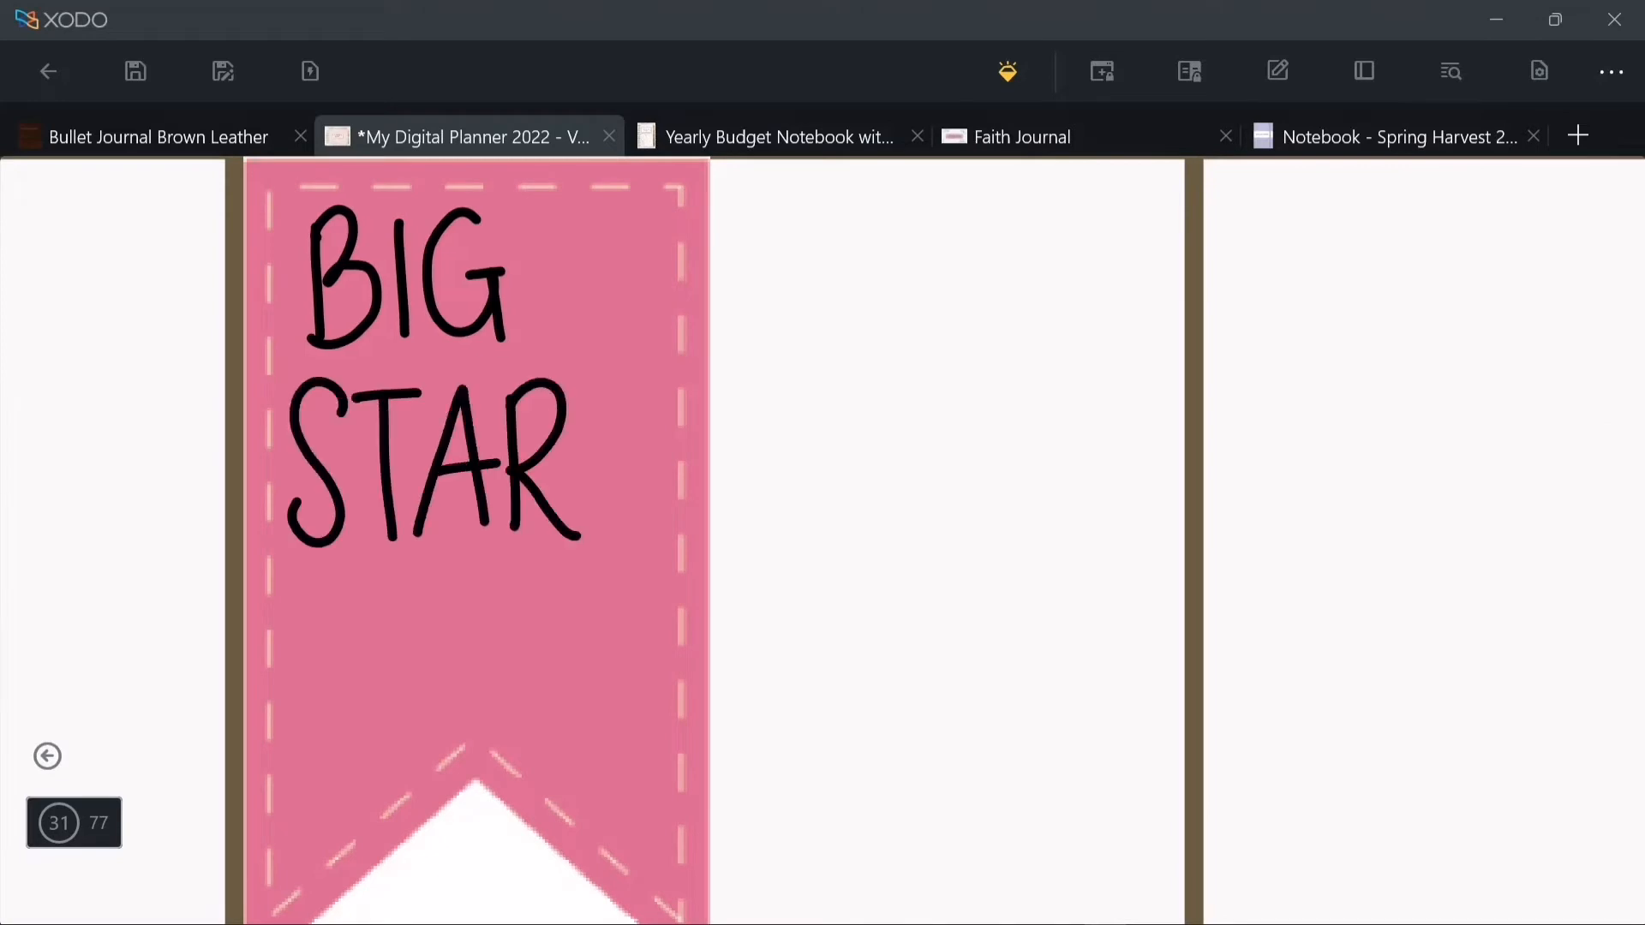
pyautogui.moveTo(467, 293); pyautogui.dragTo(489, 277)
pyautogui.moveTo(490, 278); pyautogui.dragTo(475, 271)
pyautogui.click(478, 651)
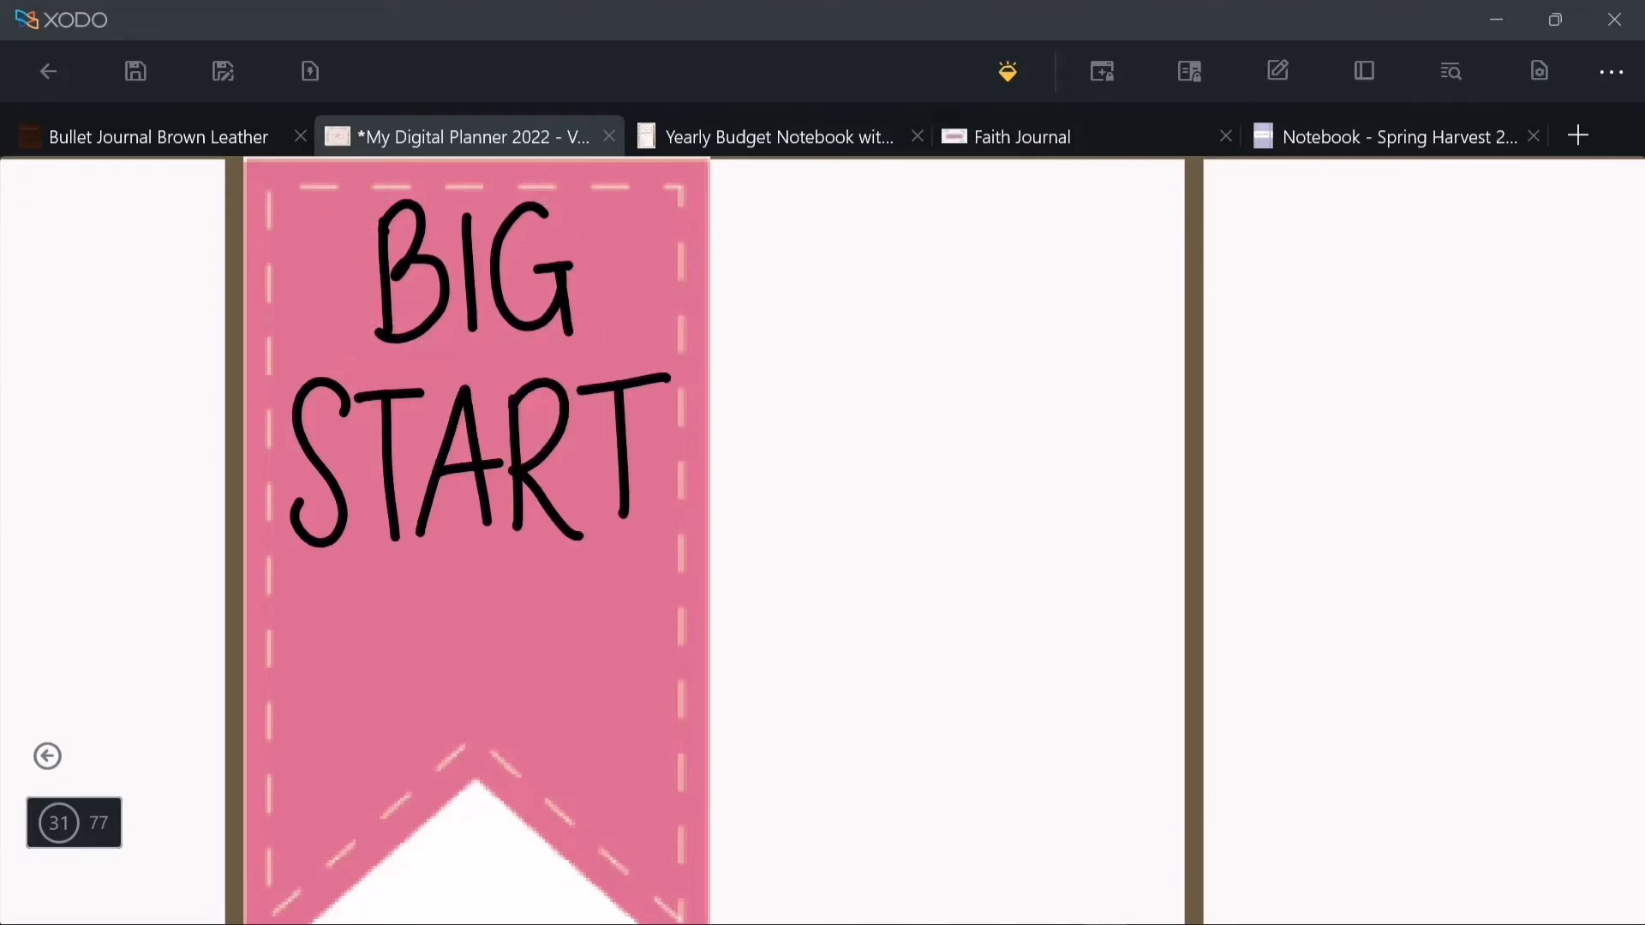
# - Rewrite START beneath BIG on the pink flag and add the time 9-9.30 below it
pyautogui.click(470, 467)
pyautogui.click(510, 316)
pyautogui.moveTo(341, 403); pyautogui.dragTo(305, 504)
pyautogui.moveTo(352, 392); pyautogui.dragTo(415, 382)
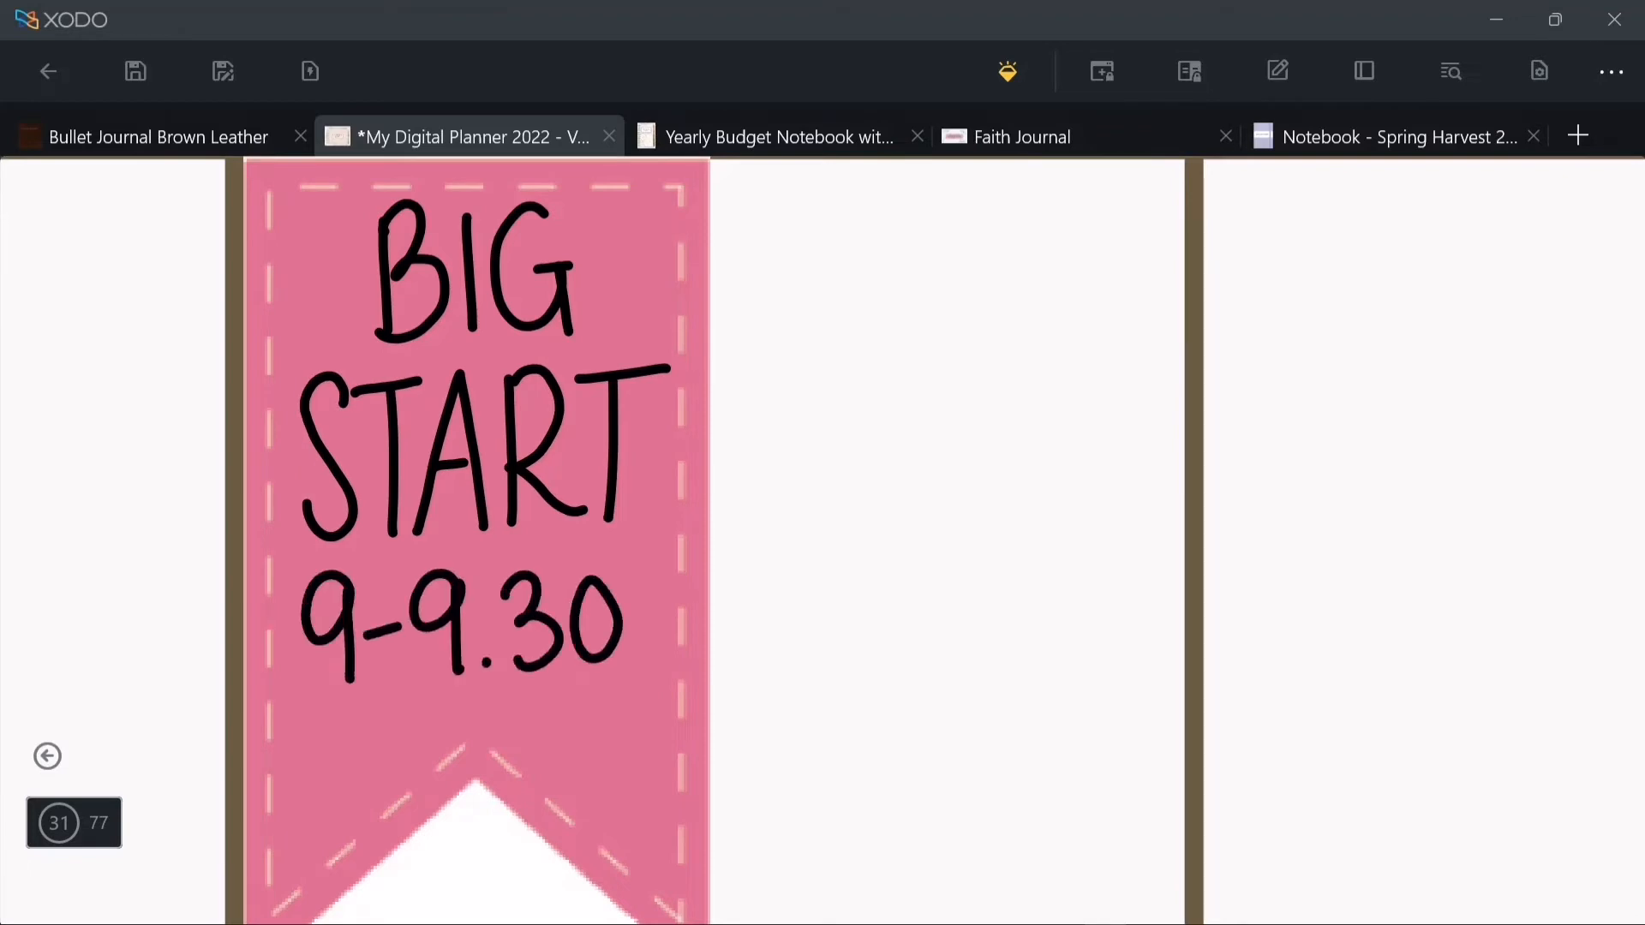
# - Reposition BIG, START and 9-9.30 so the three lines are evenly spaced down the pink flag
pyautogui.moveTo(476, 656); pyautogui.dragTo(477, 665)
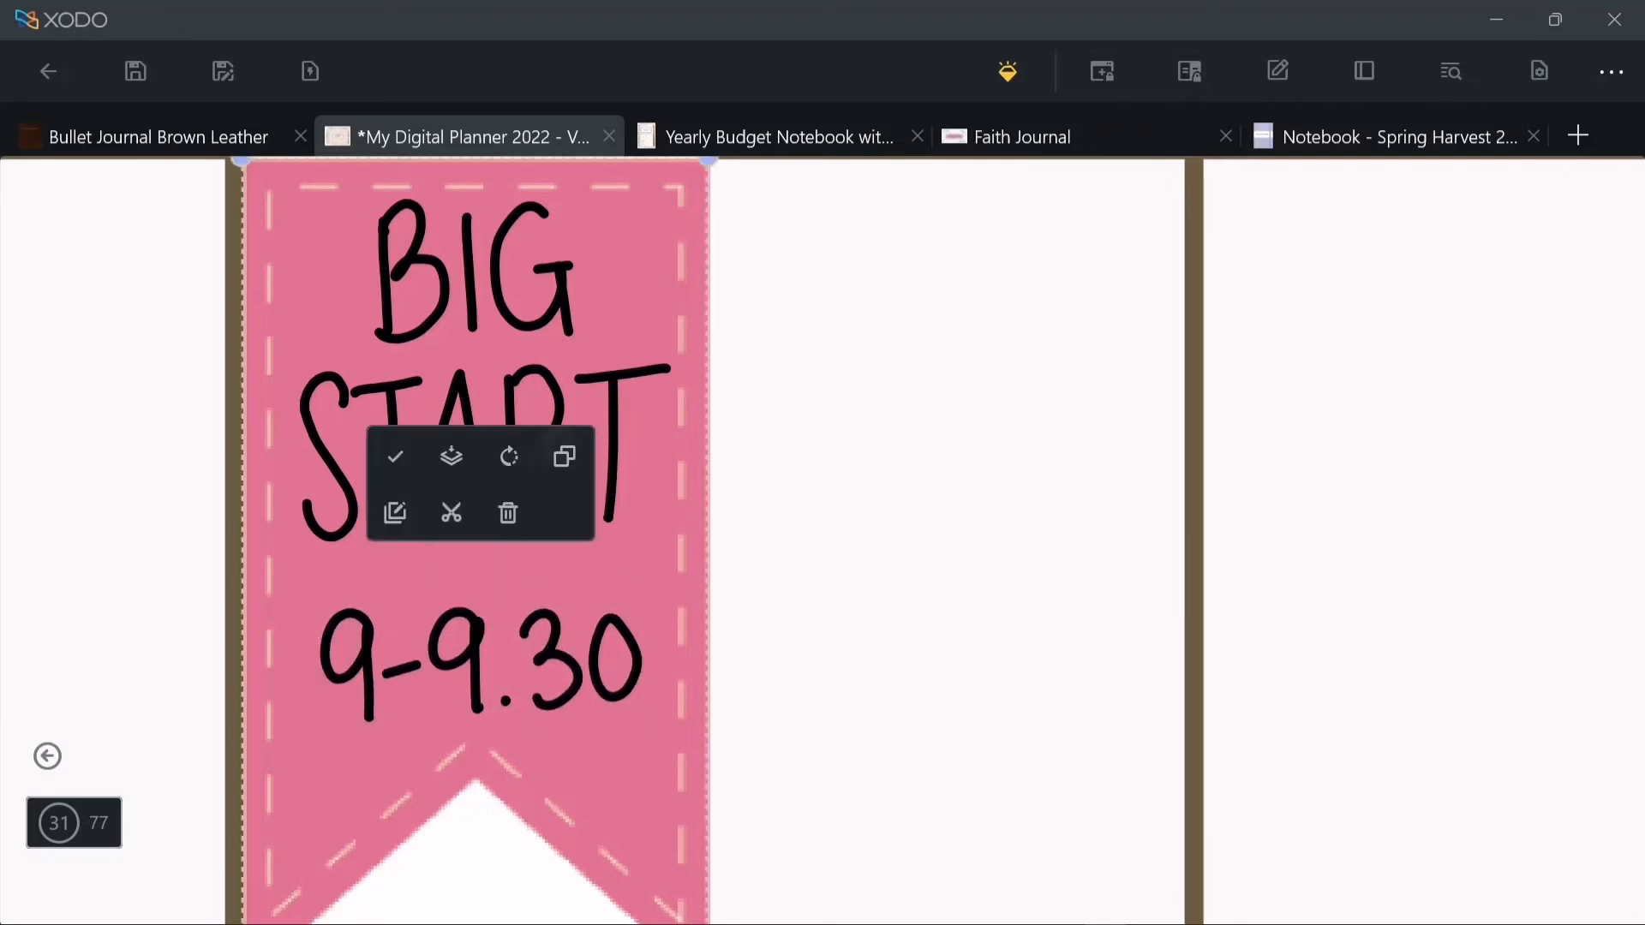
pyautogui.click(485, 455)
pyautogui.moveTo(485, 455); pyautogui.dragTo(480, 483)
pyautogui.click(471, 272)
pyautogui.moveTo(471, 272); pyautogui.dragTo(469, 298)
pyautogui.scroll(-5, 634, 468)
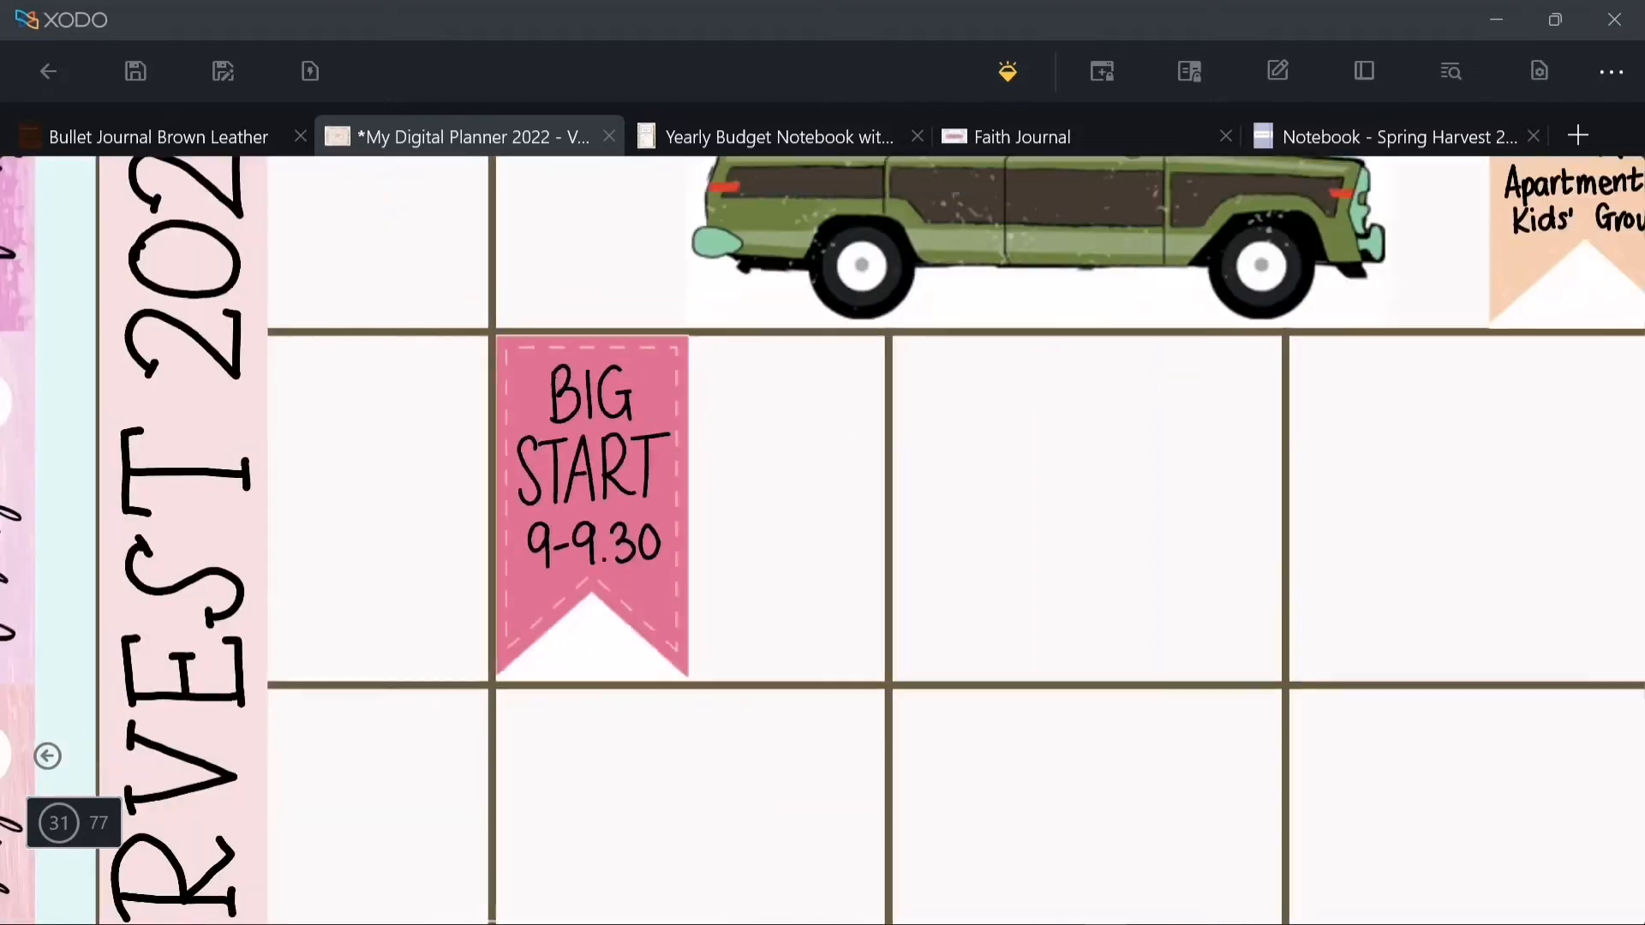
# - Insert the green stitched flag sticker Flag Small Birthday 2 from the BOXES FLAGS NOTES folder
pyautogui.scroll(-5, 801, 774)
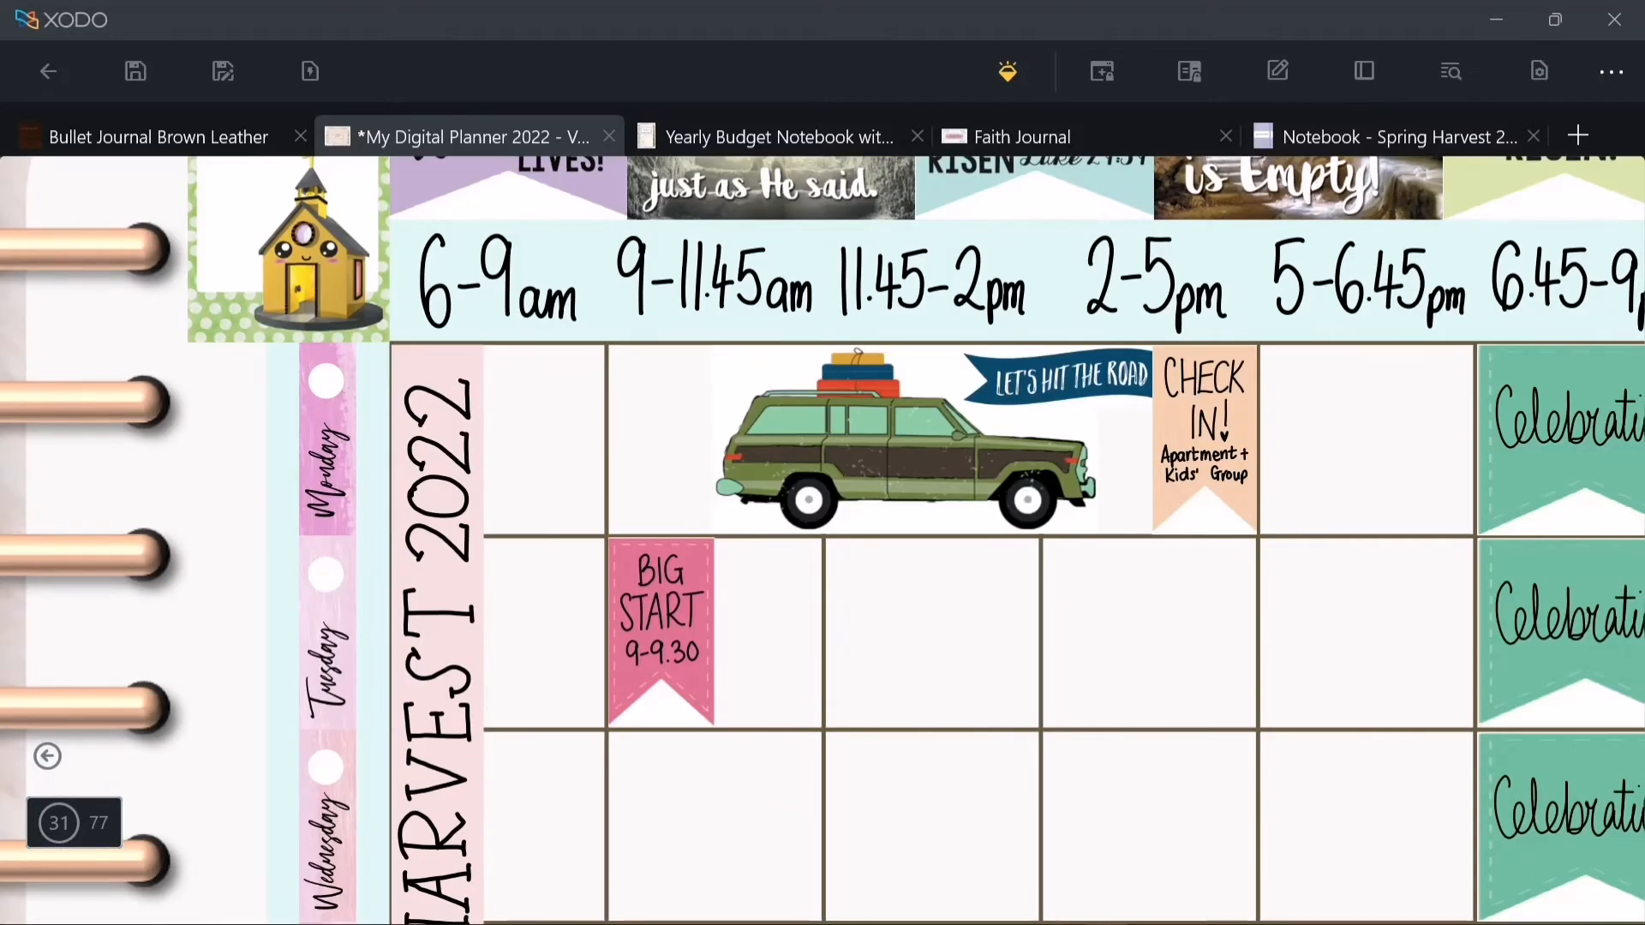
pyautogui.rightClick(980, 758)
pyautogui.click(979, 664)
pyautogui.click(950, 720)
pyautogui.scroll(-15, 669, 437)
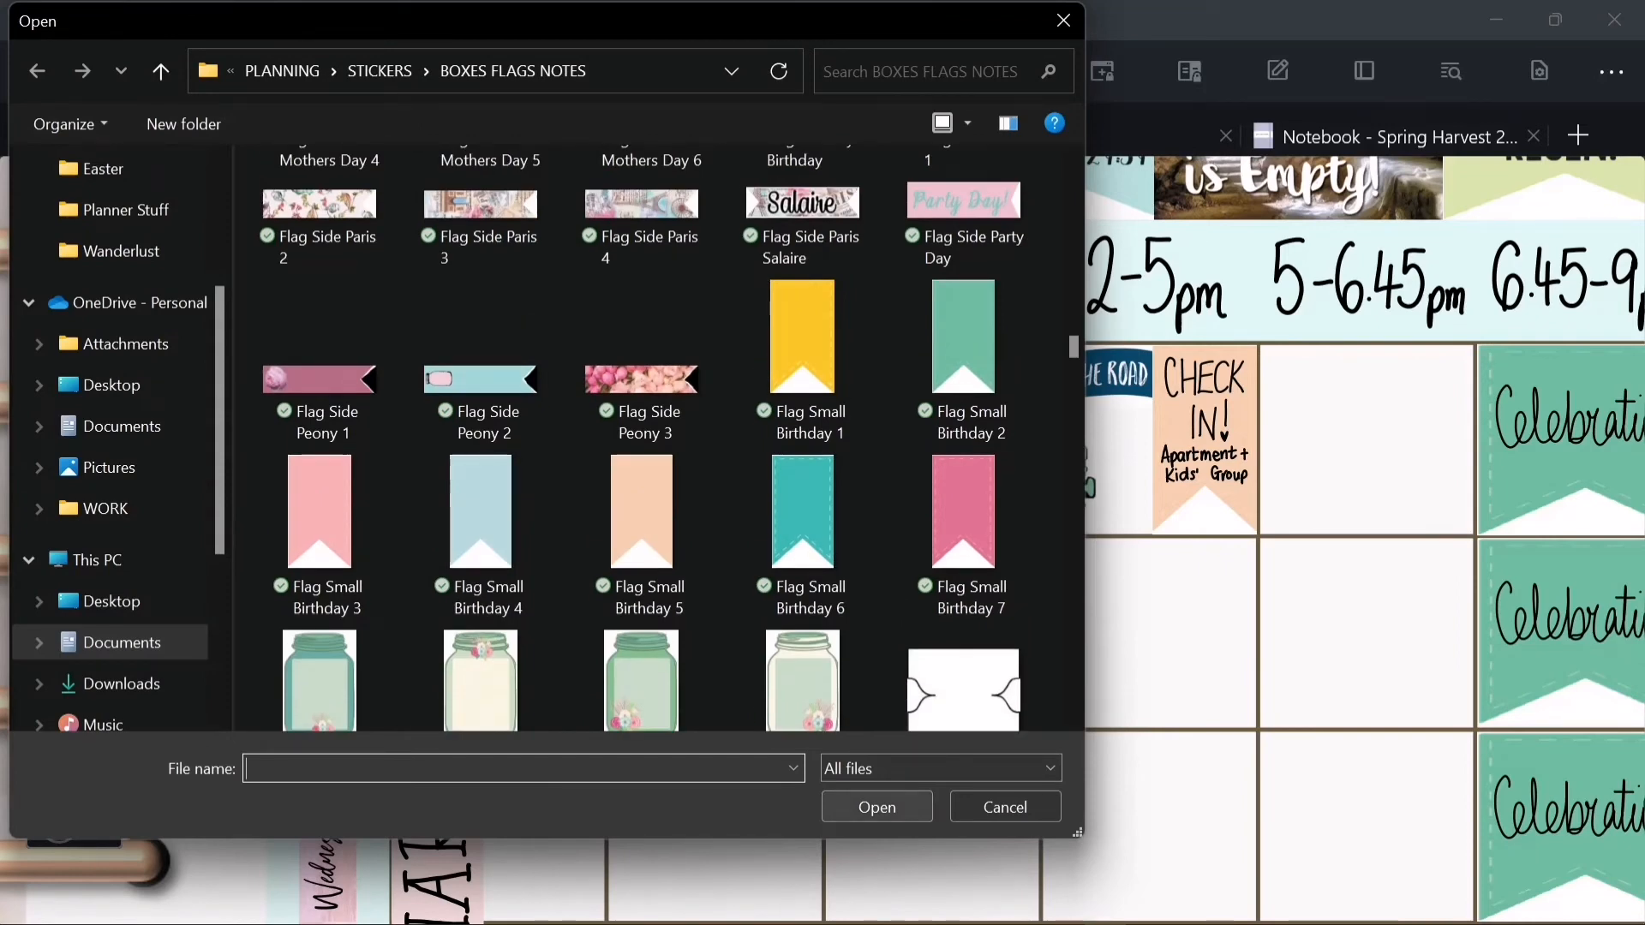
pyautogui.click(963, 338)
pyautogui.click(877, 808)
# - Move and resize the green flag to fill the second half of Tuesday's 9-11.45am cell, beside the pink flag
pyautogui.moveTo(977, 548); pyautogui.dragTo(947, 739)
pyautogui.scroll(-6, 947, 549)
pyautogui.moveTo(1190, 753); pyautogui.dragTo(940, 308)
pyautogui.scroll(3, 948, 549)
pyautogui.moveTo(940, 641); pyautogui.dragTo(820, 434)
pyautogui.scroll(5, 975, 272)
pyautogui.moveTo(654, 623); pyautogui.dragTo(649, 615)
pyautogui.click(883, 454)
pyautogui.scroll(3, 502, 206)
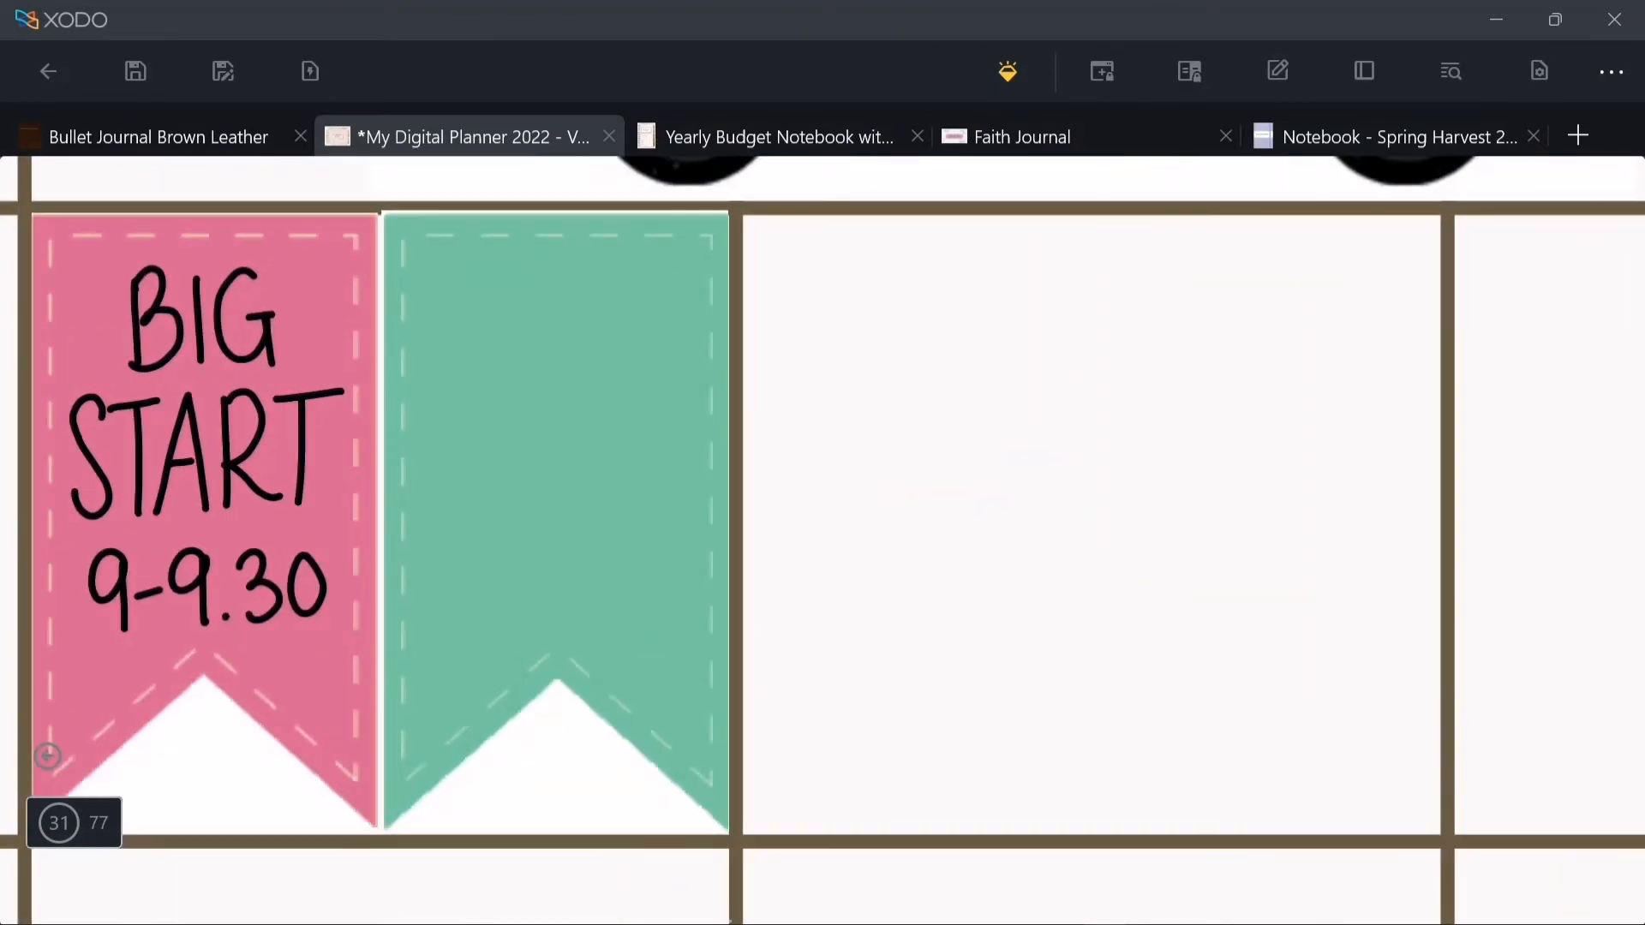
# - Handwrite BIBLE TEACHING on two lines of the green flag and add the time 10-11.45 below
pyautogui.click(951, 480)
pyautogui.scroll(3, 387, 297)
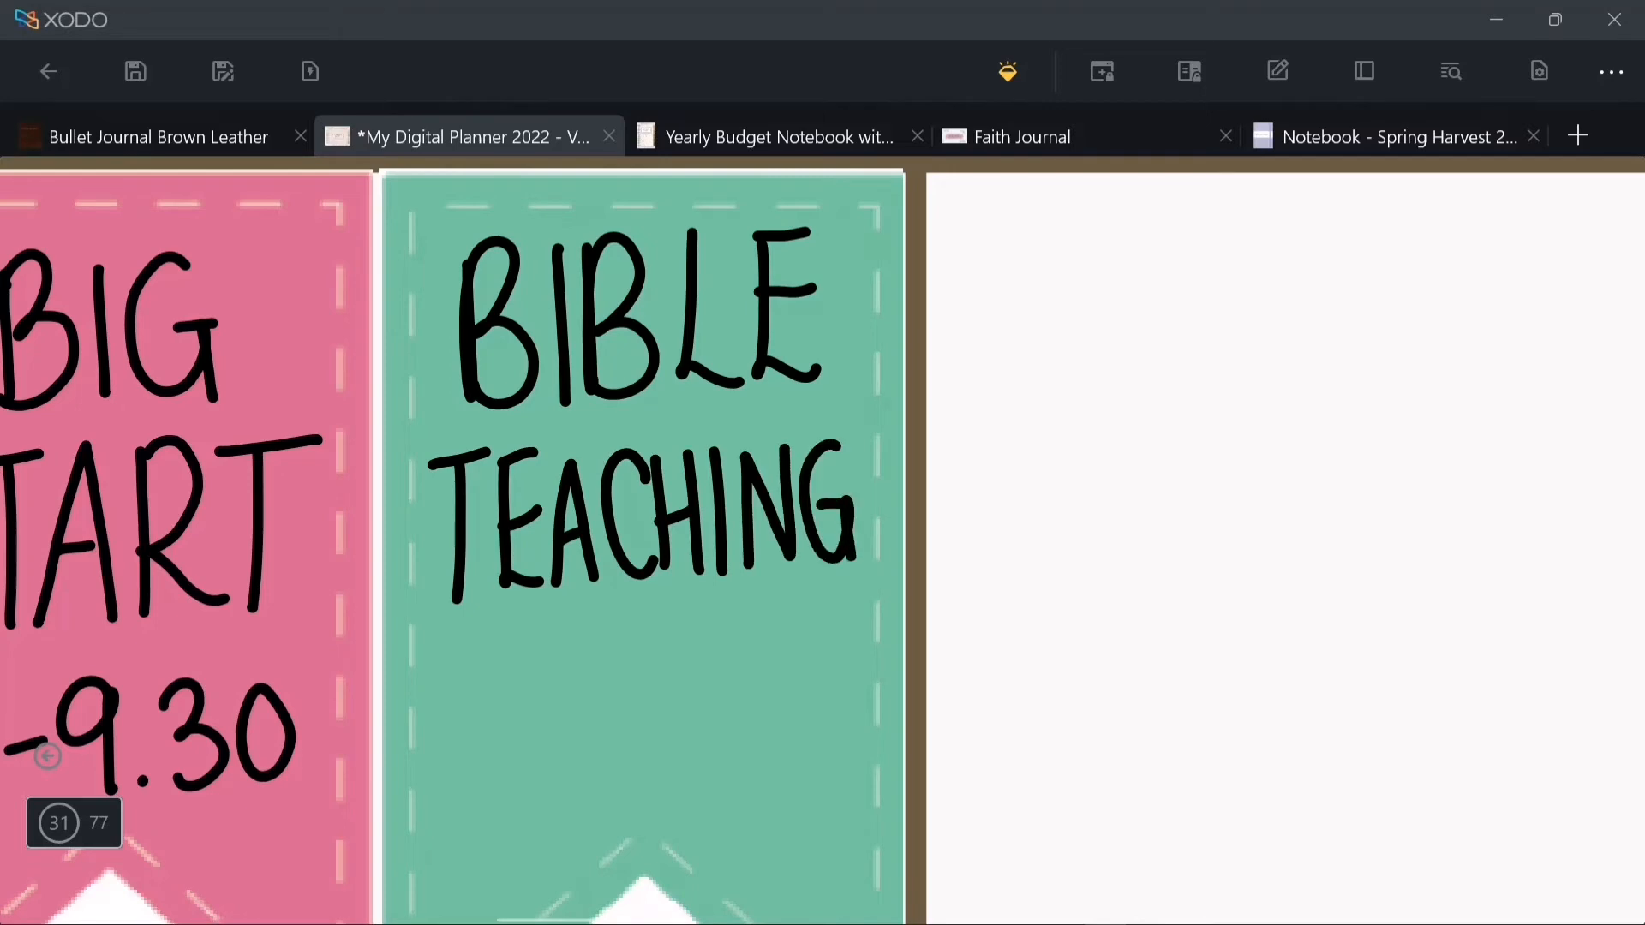
pyautogui.moveTo(465, 645); pyautogui.dragTo(466, 781)
pyautogui.moveTo(538, 669); pyautogui.dragTo(538, 711)
pyautogui.scroll(-3, 823, 514)
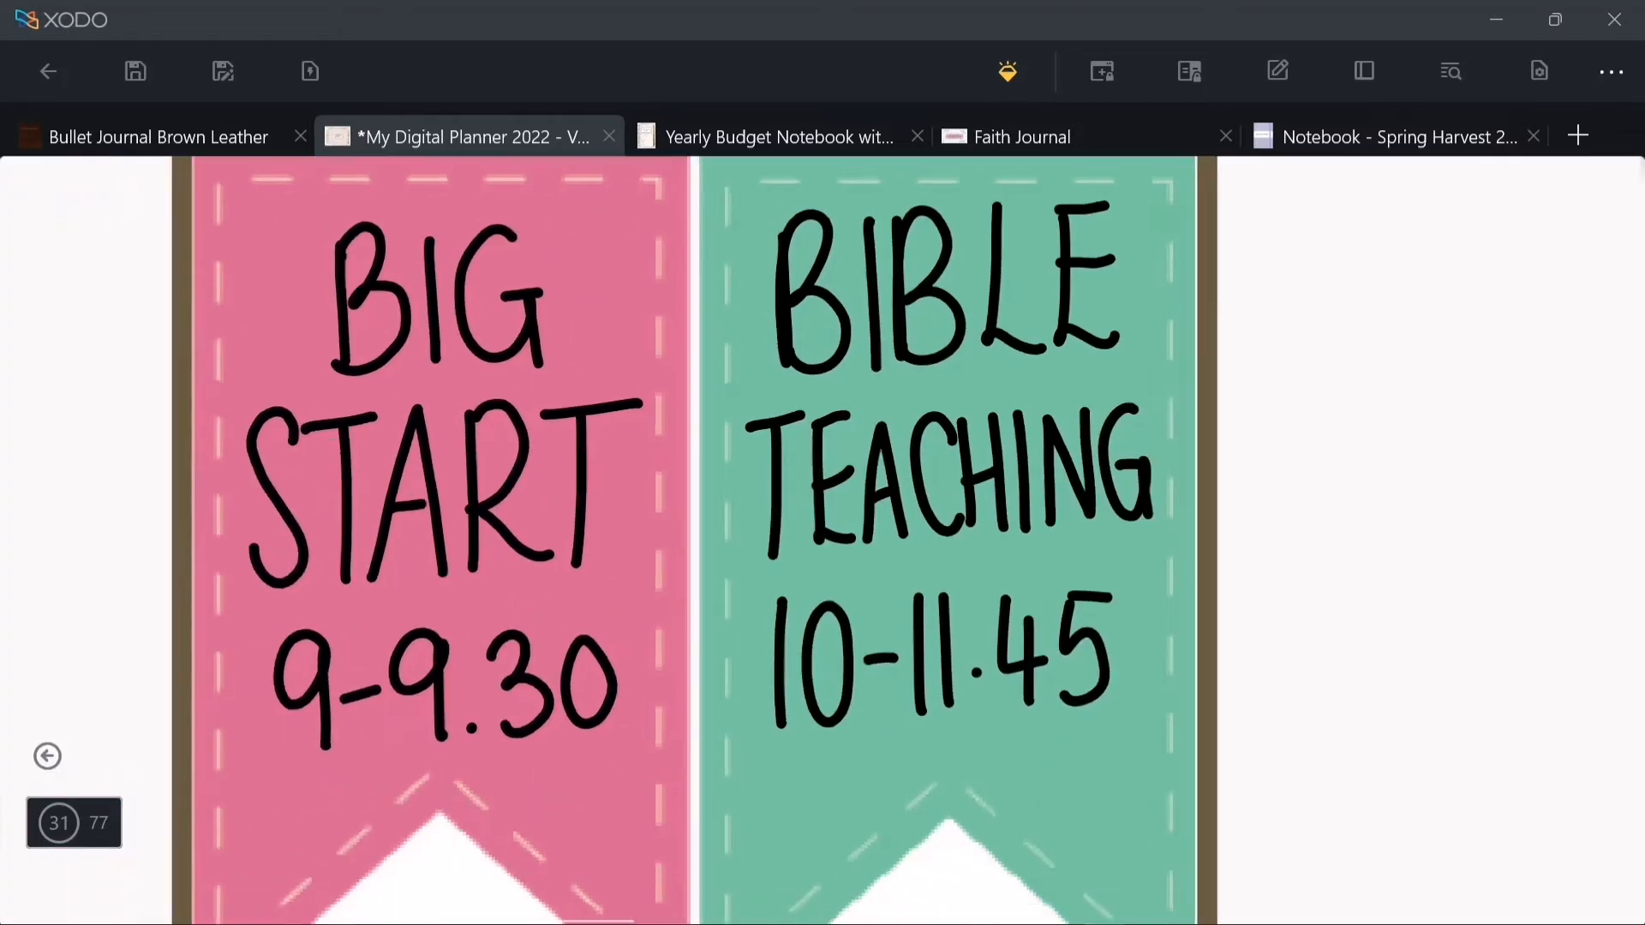
pyautogui.click(1025, 894)
# - Capture the finished pink and green flag pair and fit copies into Wednesday's and Thursday's 9-11.45am cells
pyautogui.click(72, 72)
pyautogui.moveTo(399, 196); pyautogui.dragTo(1190, 900)
pyautogui.hotkey('ctrl', 's')
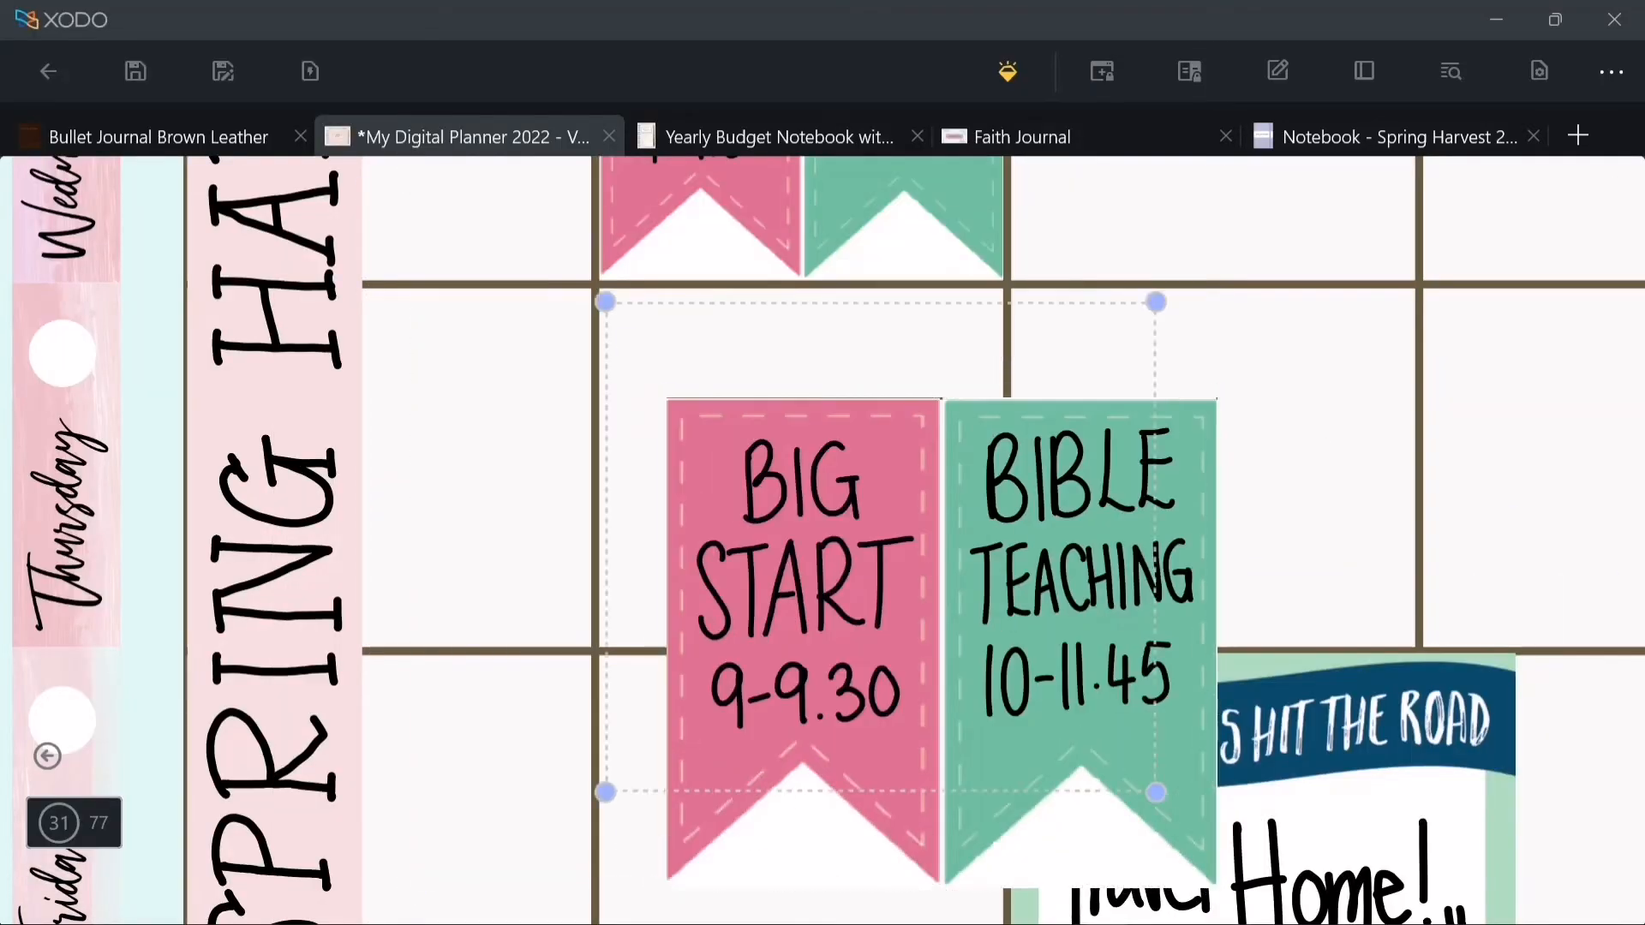
pyautogui.moveTo(881, 547); pyautogui.dragTo(871, 532)
pyautogui.moveTo(1147, 778); pyautogui.dragTo(1003, 648)
pyautogui.scroll(-5, 1003, 595)
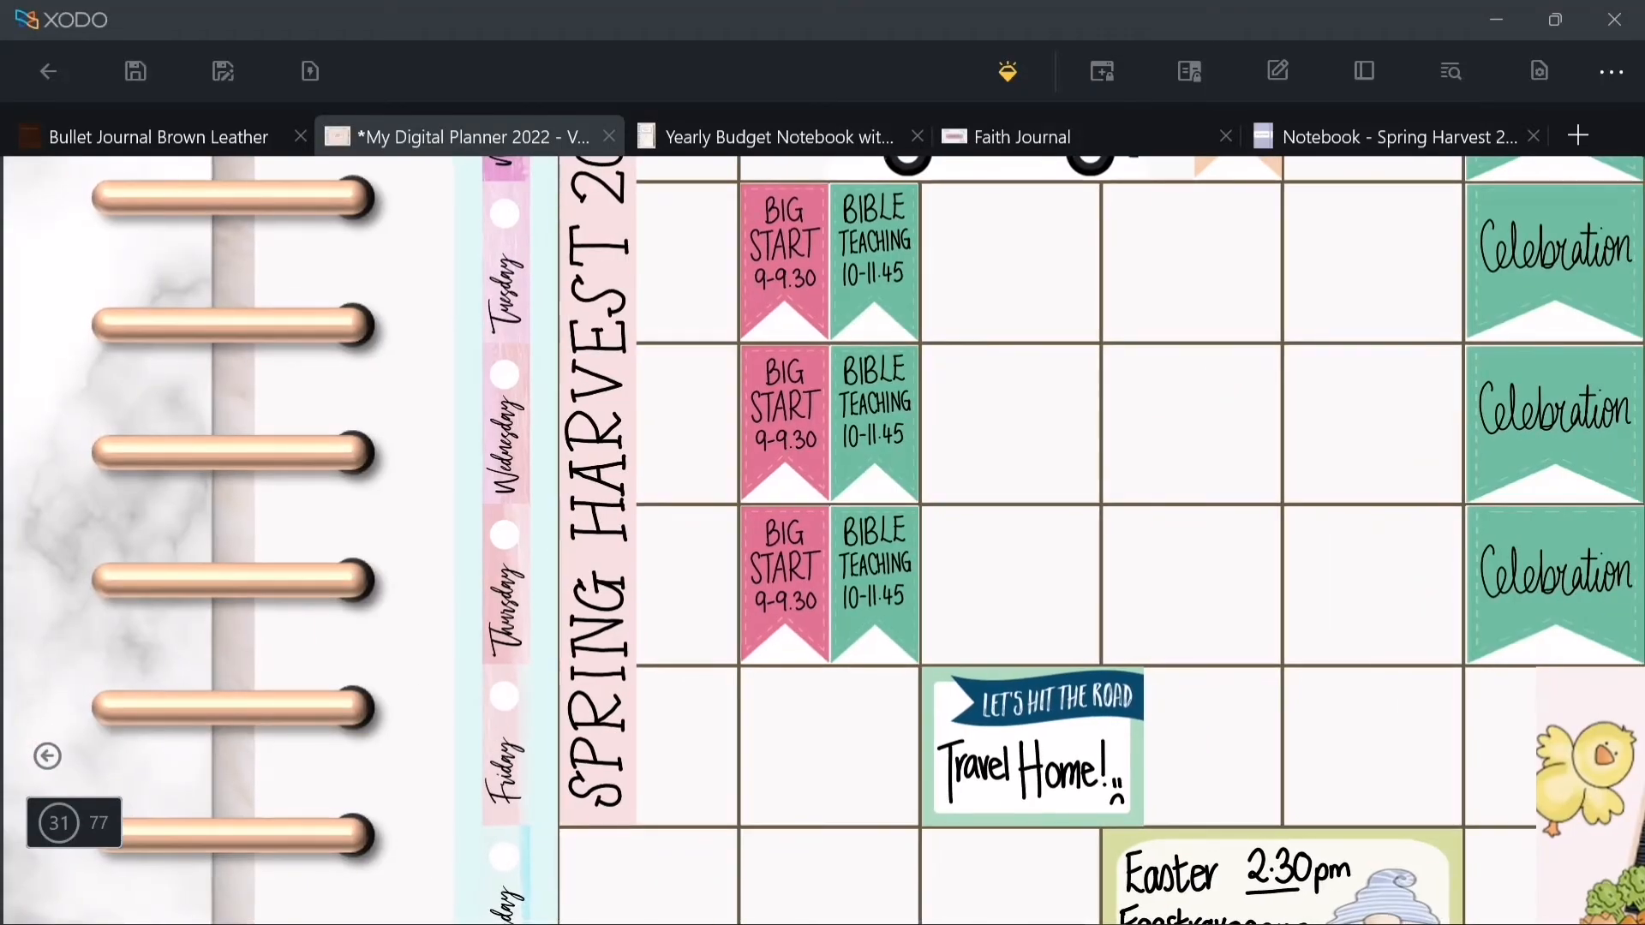
# - Clear the handwriting from Tuesday's green flag and capture the BIG START flag together with the blank green flag
pyautogui.scroll(8, 874, 257)
pyautogui.click(942, 625)
pyautogui.press('Delete')
pyautogui.click(994, 476)
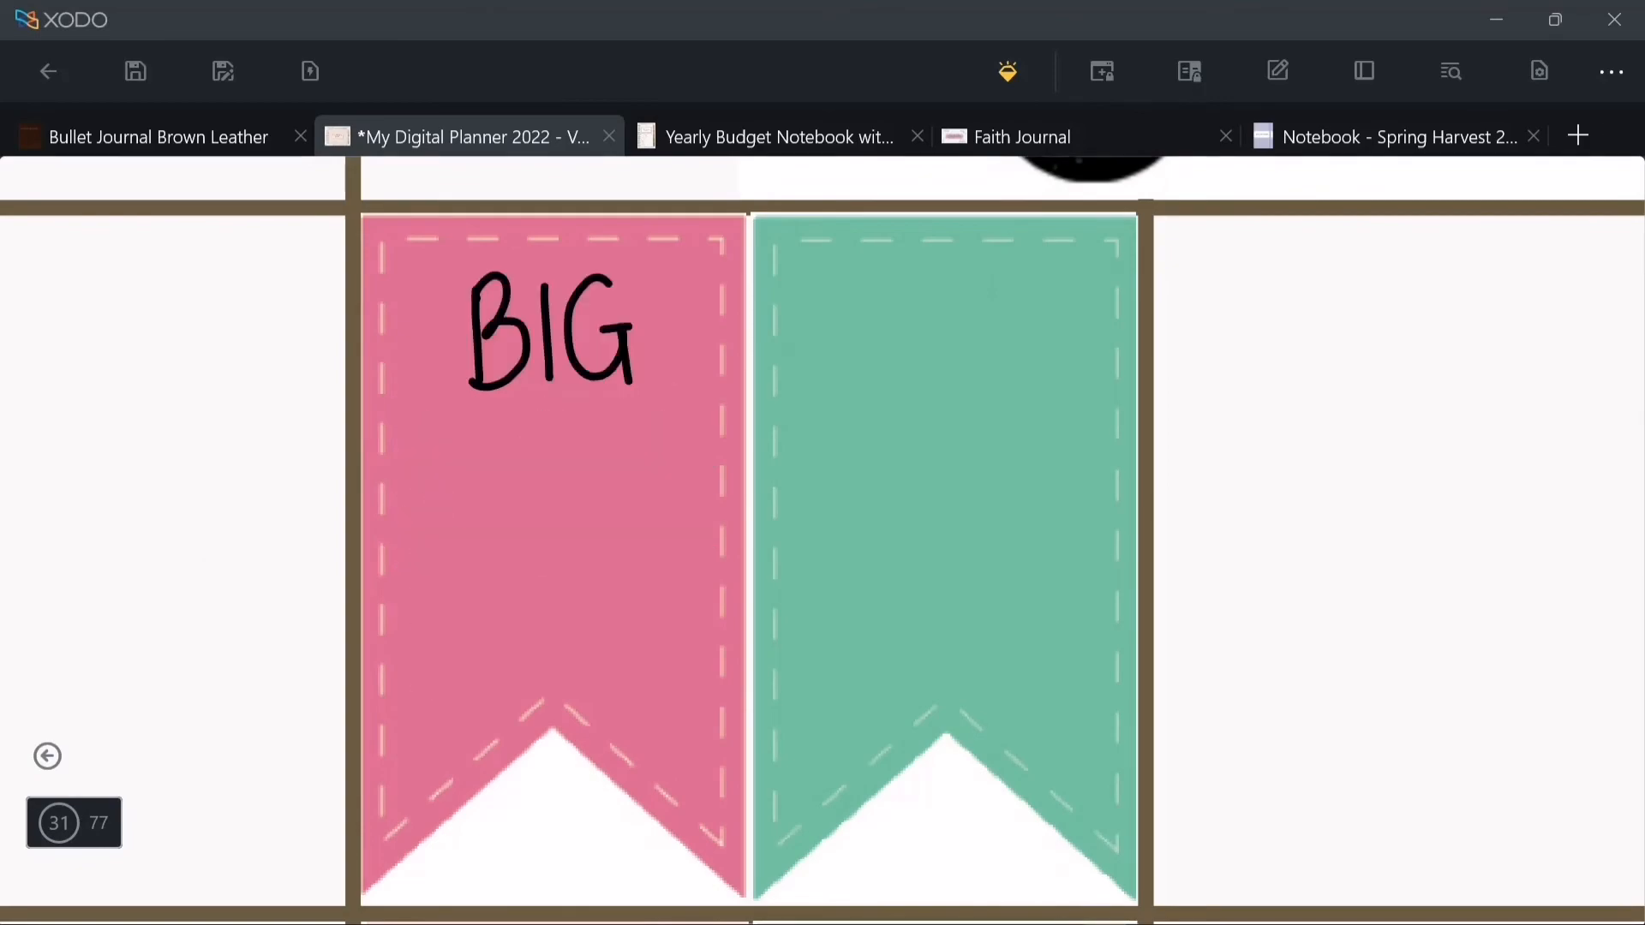
pyautogui.hotkey('ctrl', 'z')
pyautogui.press('super+shift+s')
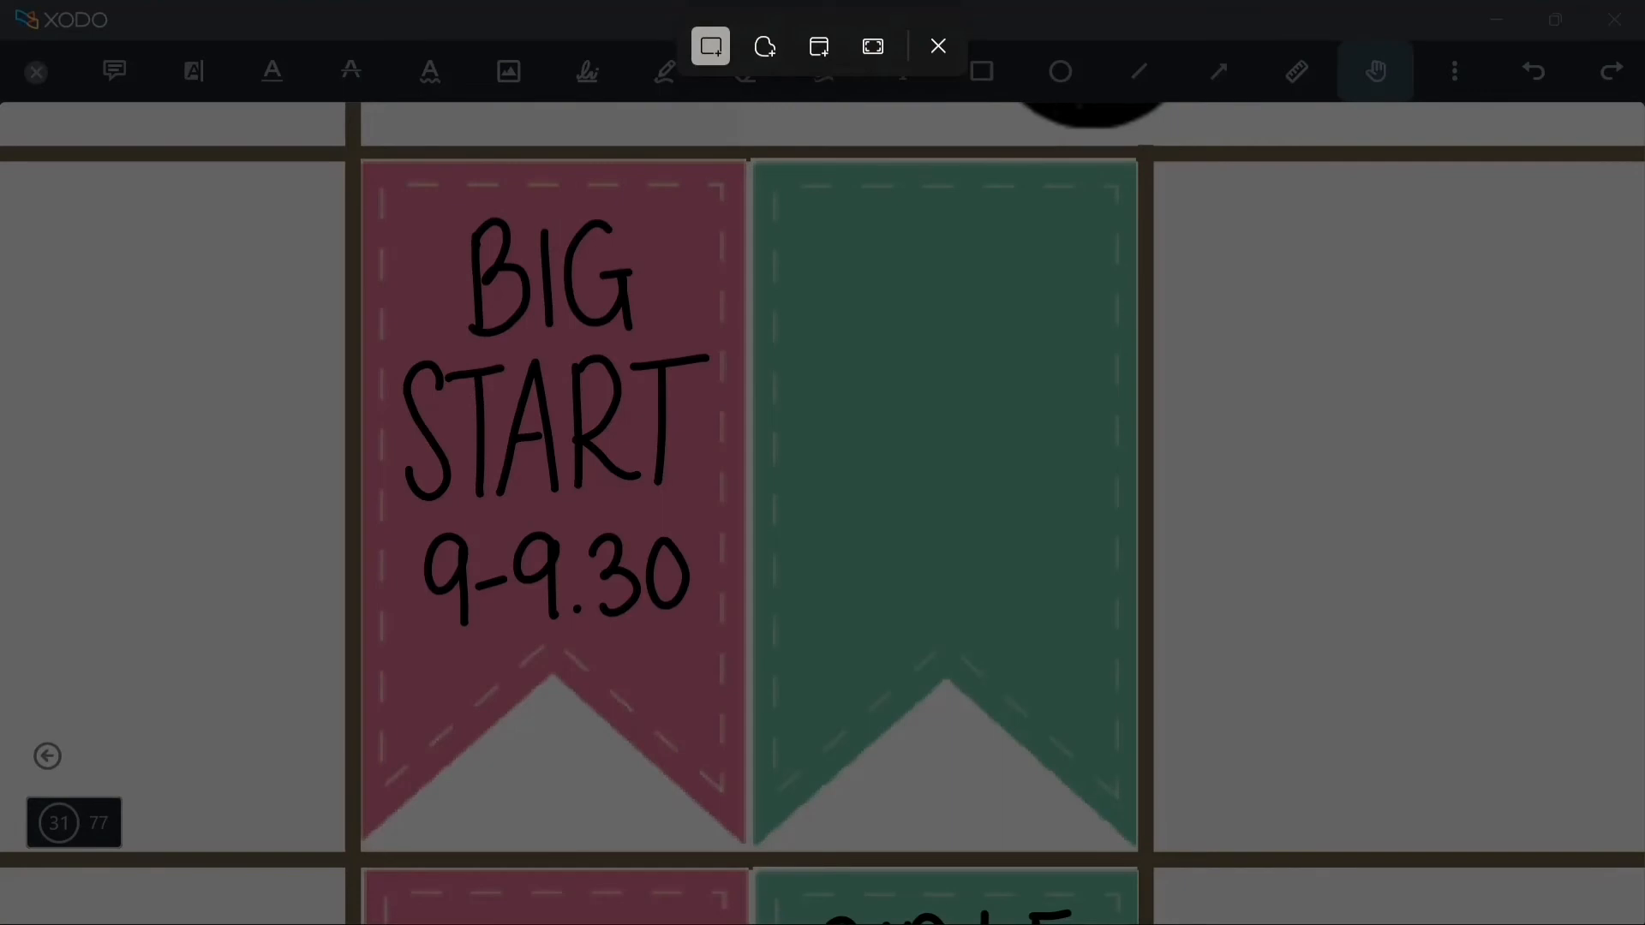
pyautogui.moveTo(360, 158); pyautogui.dragTo(1140, 853)
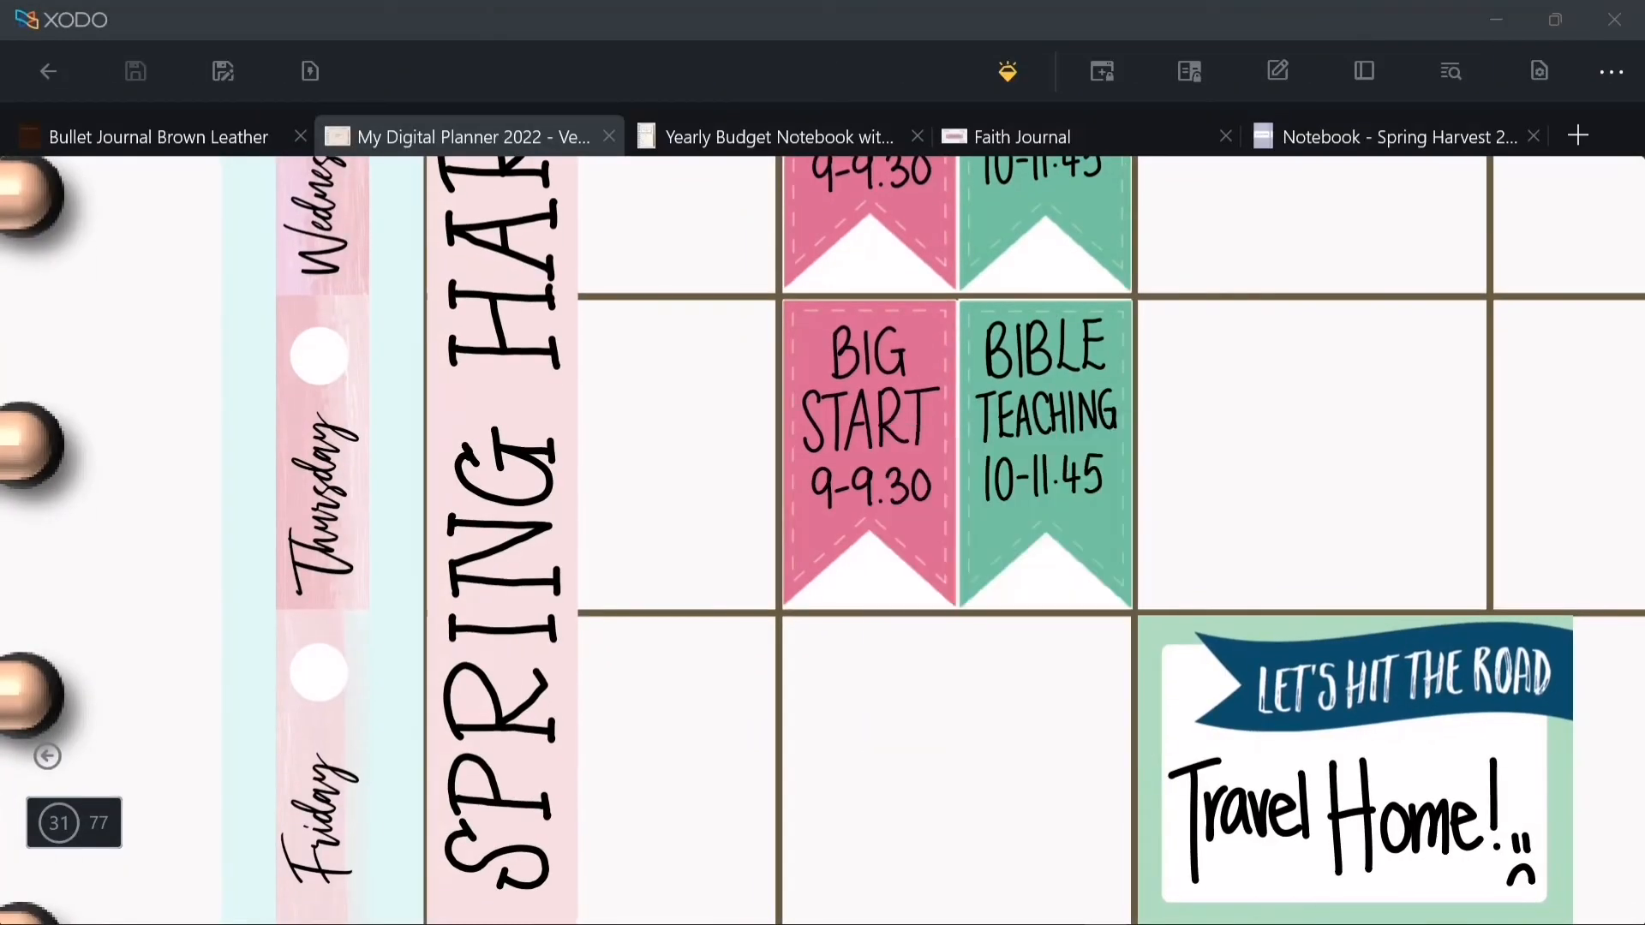
# - Paste the captured flag pair into Friday's 9-11.45am cell and resize it to fit the cell
pyautogui.hotkey('ctrl', 'v')
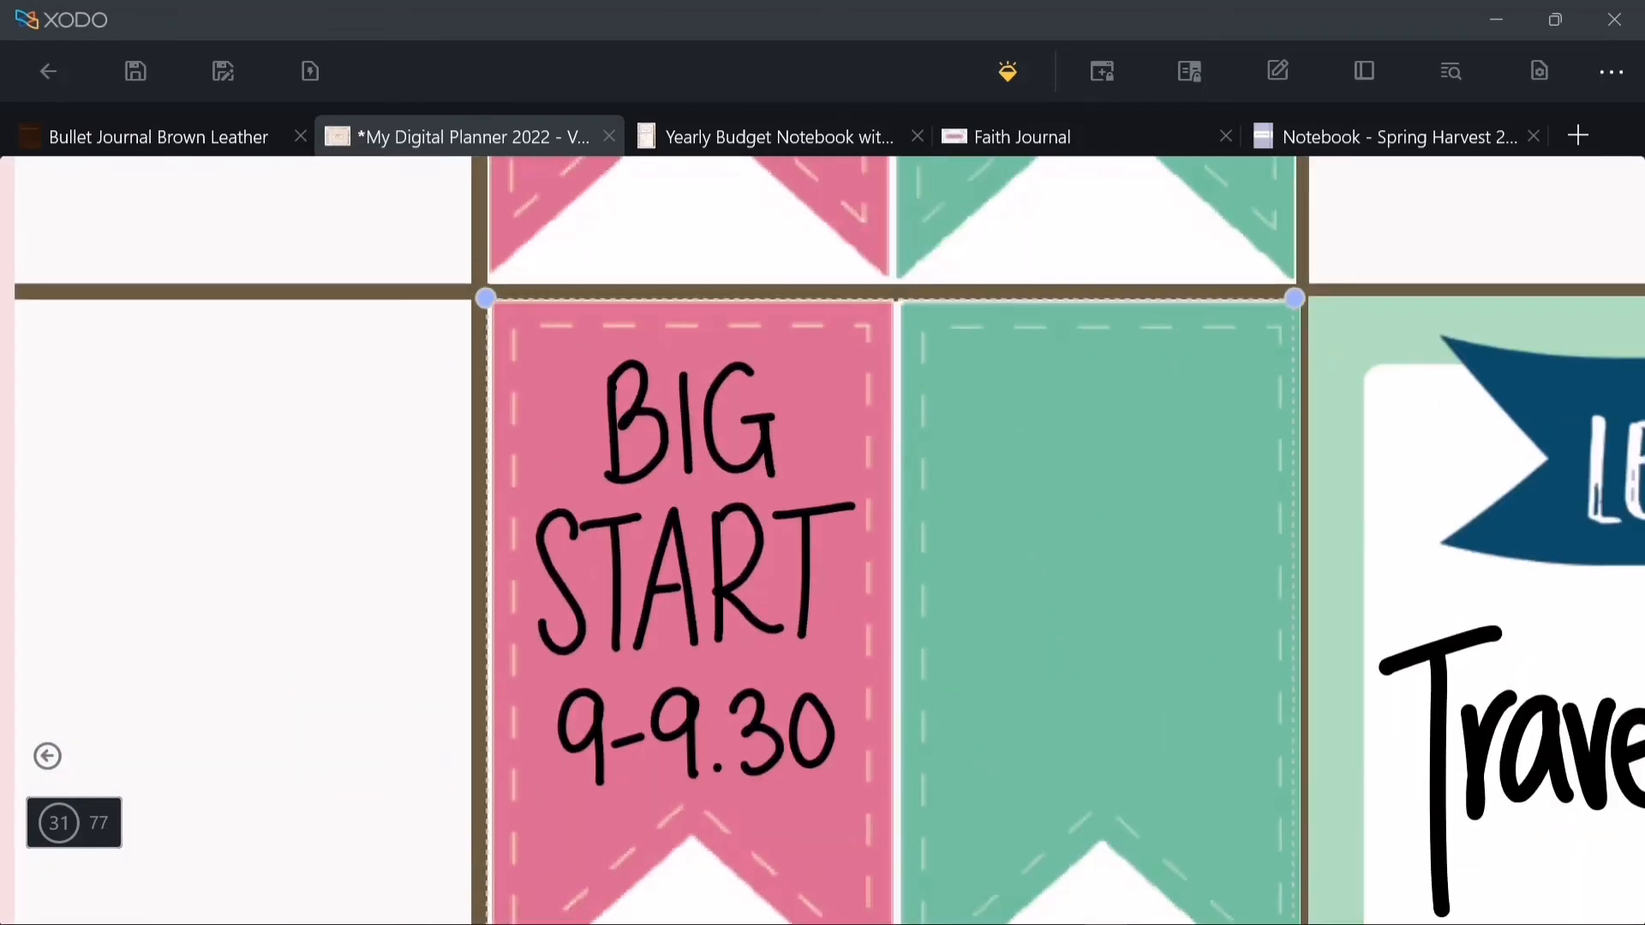
pyautogui.scroll(-4, 895, 540)
pyautogui.scroll(3, 895, 540)
pyautogui.click(896, 515)
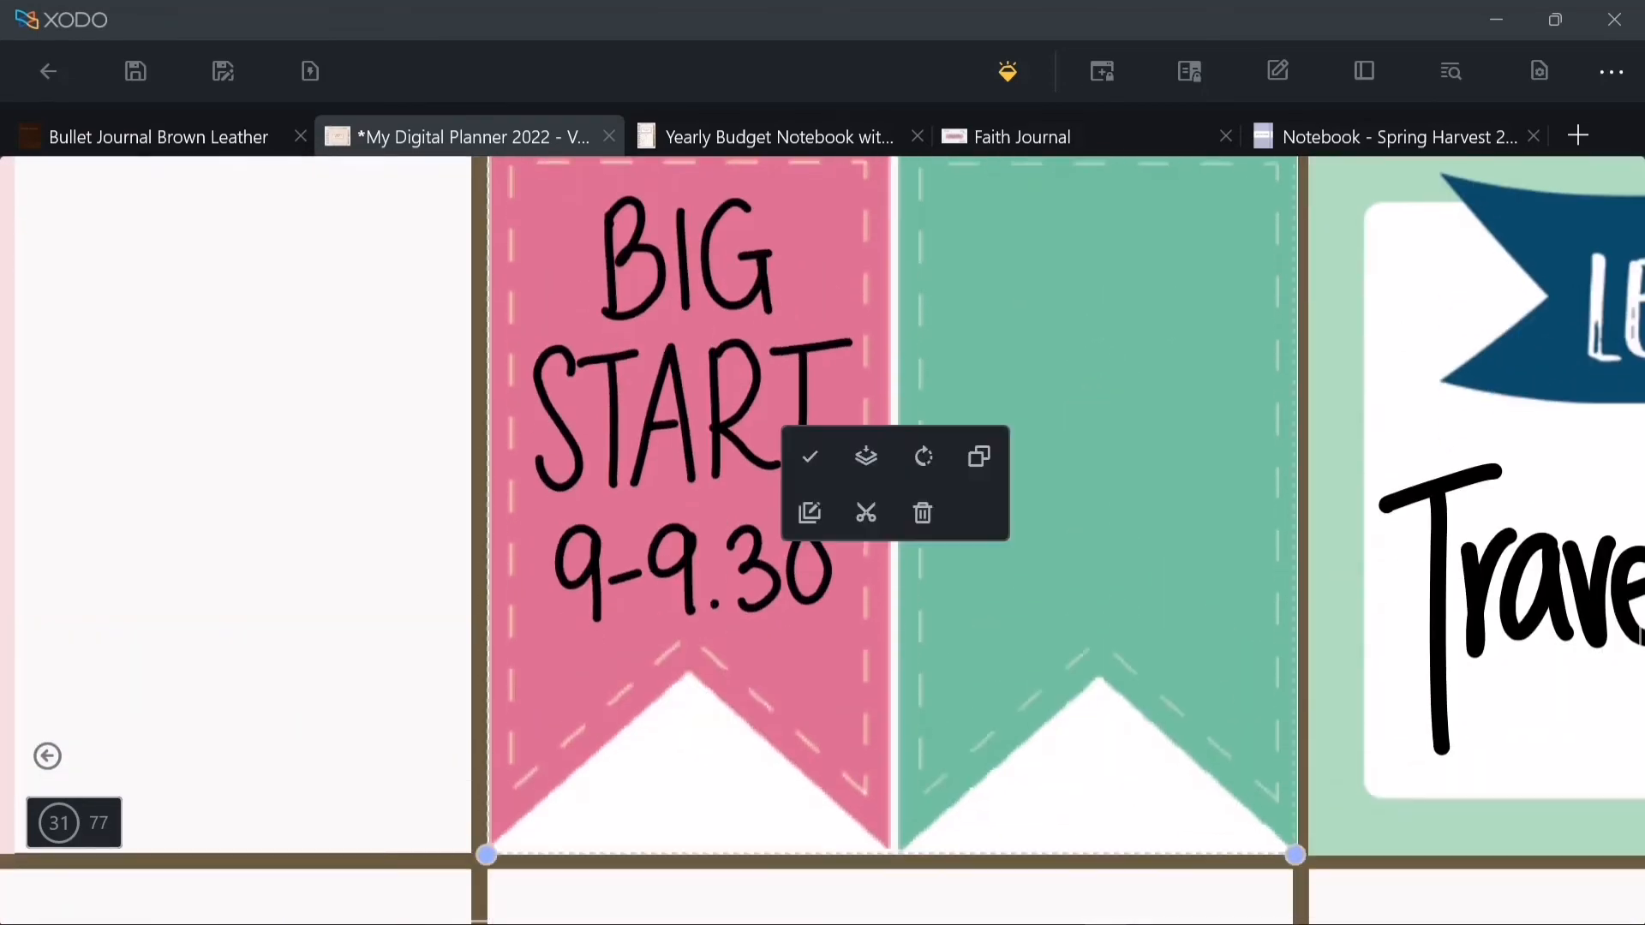
pyautogui.moveTo(1303, 855); pyautogui.dragTo(1289, 849)
# - Handwrite FINAL CELEBRATION on Friday's green flag and narrow the word CELEBRATION to fit inside it
pyautogui.scroll(3, 1097, 515)
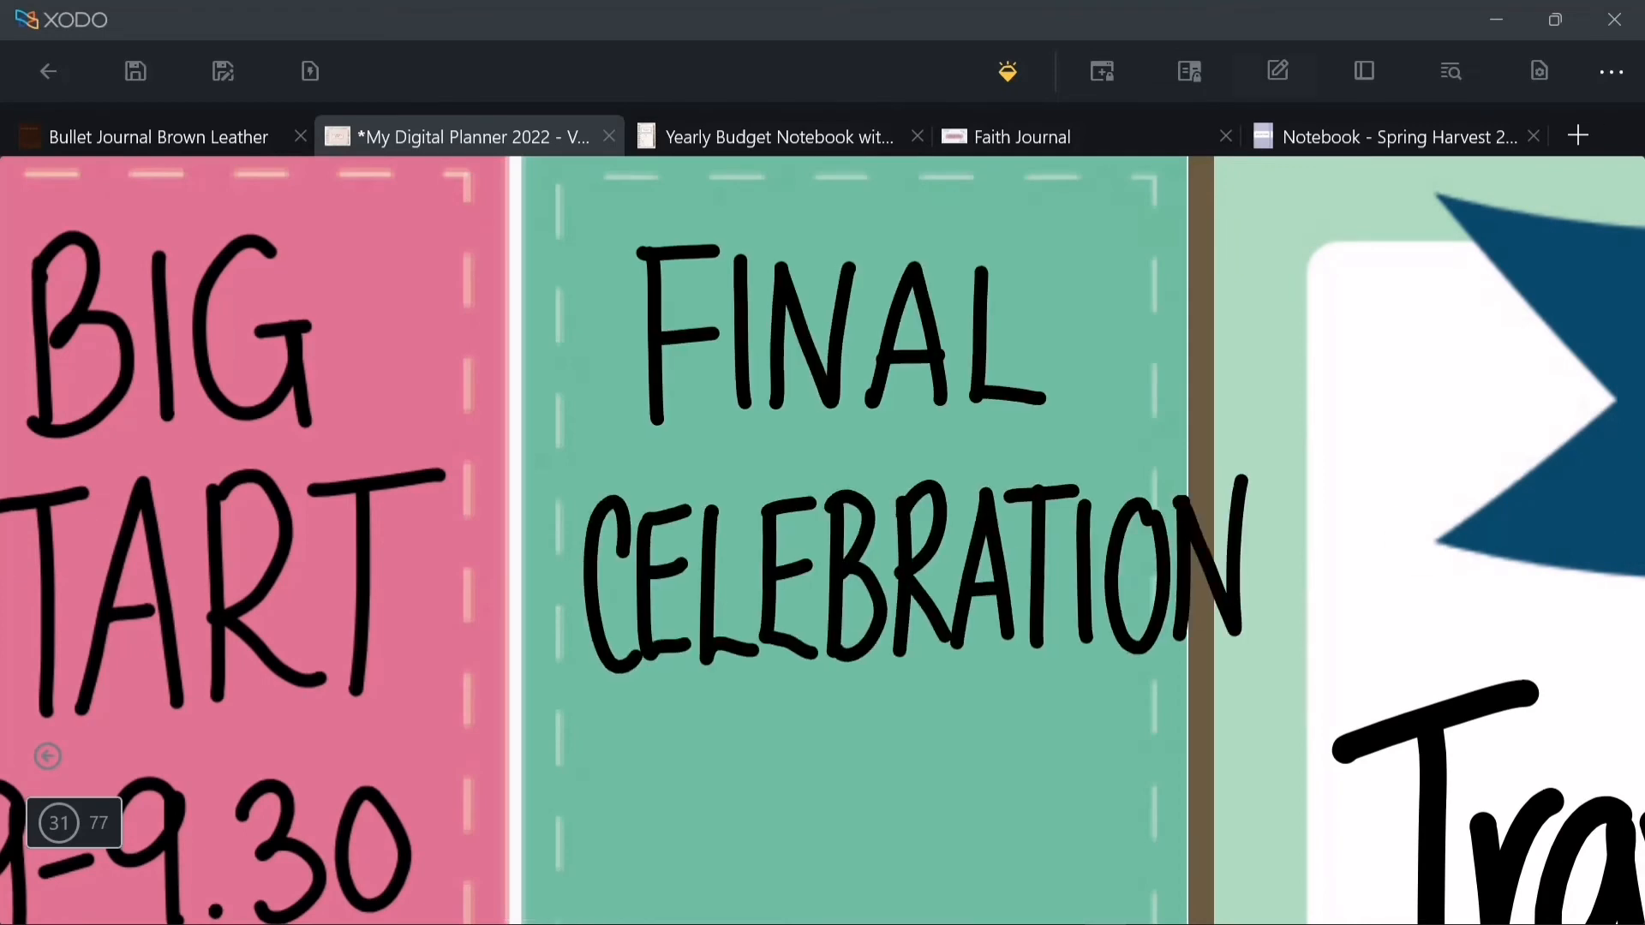
pyautogui.click(908, 574)
pyautogui.moveTo(1251, 520); pyautogui.dragTo(1142, 520)
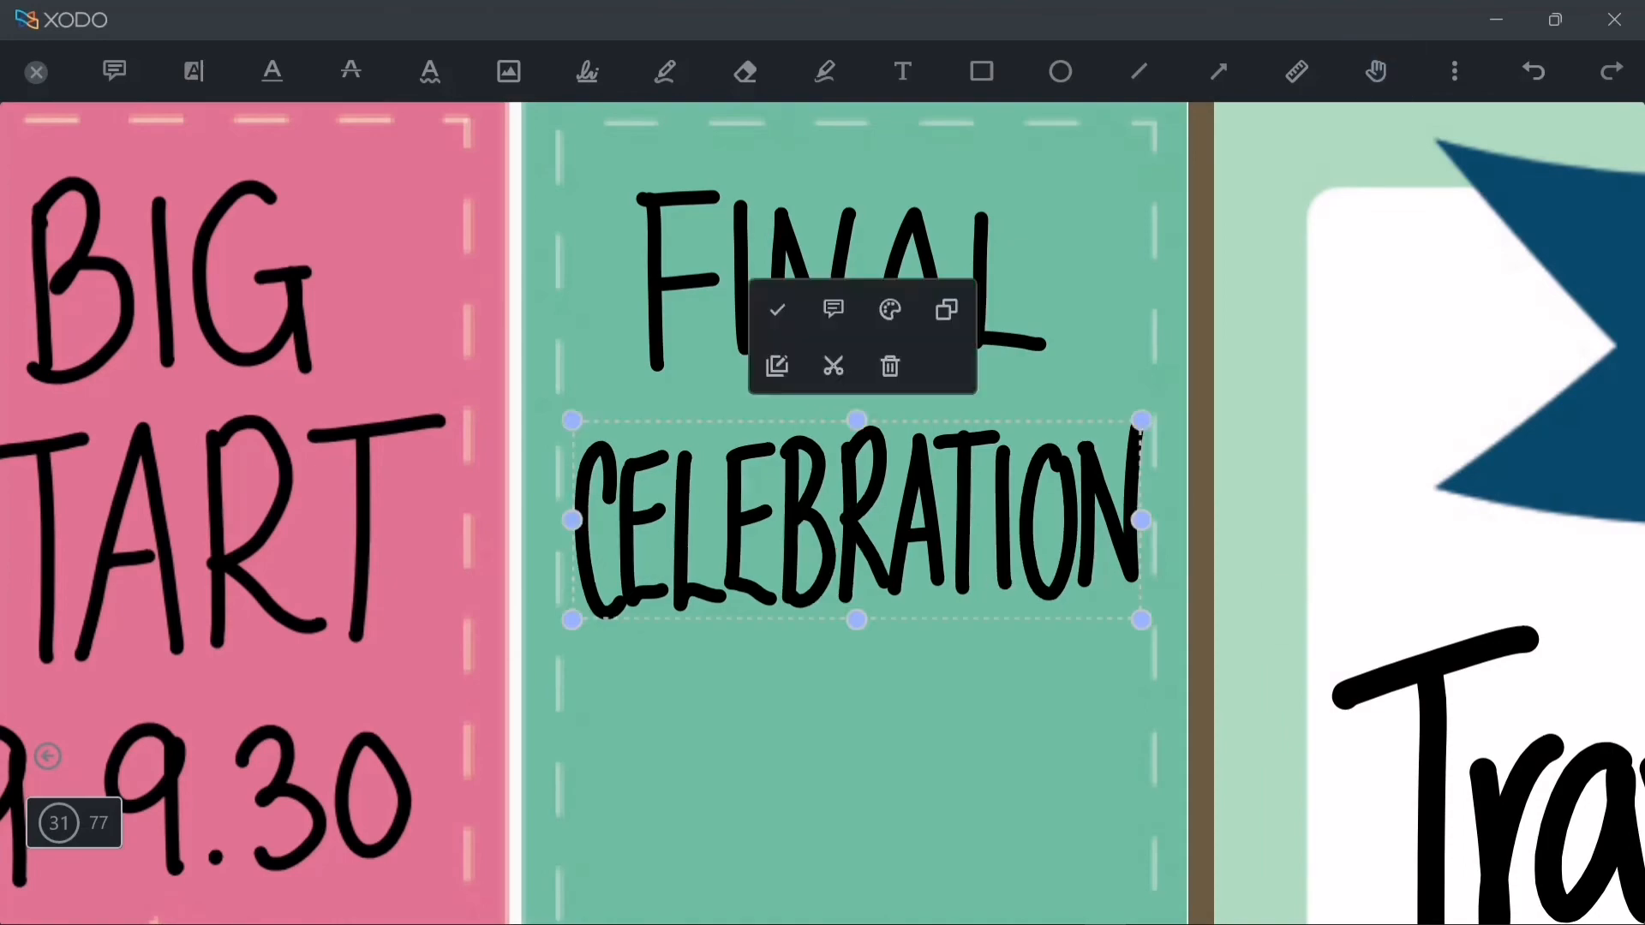
# - Handwrite the time 10-11.30 below CELEBRATION on Friday's green flag
pyautogui.click(857, 788)
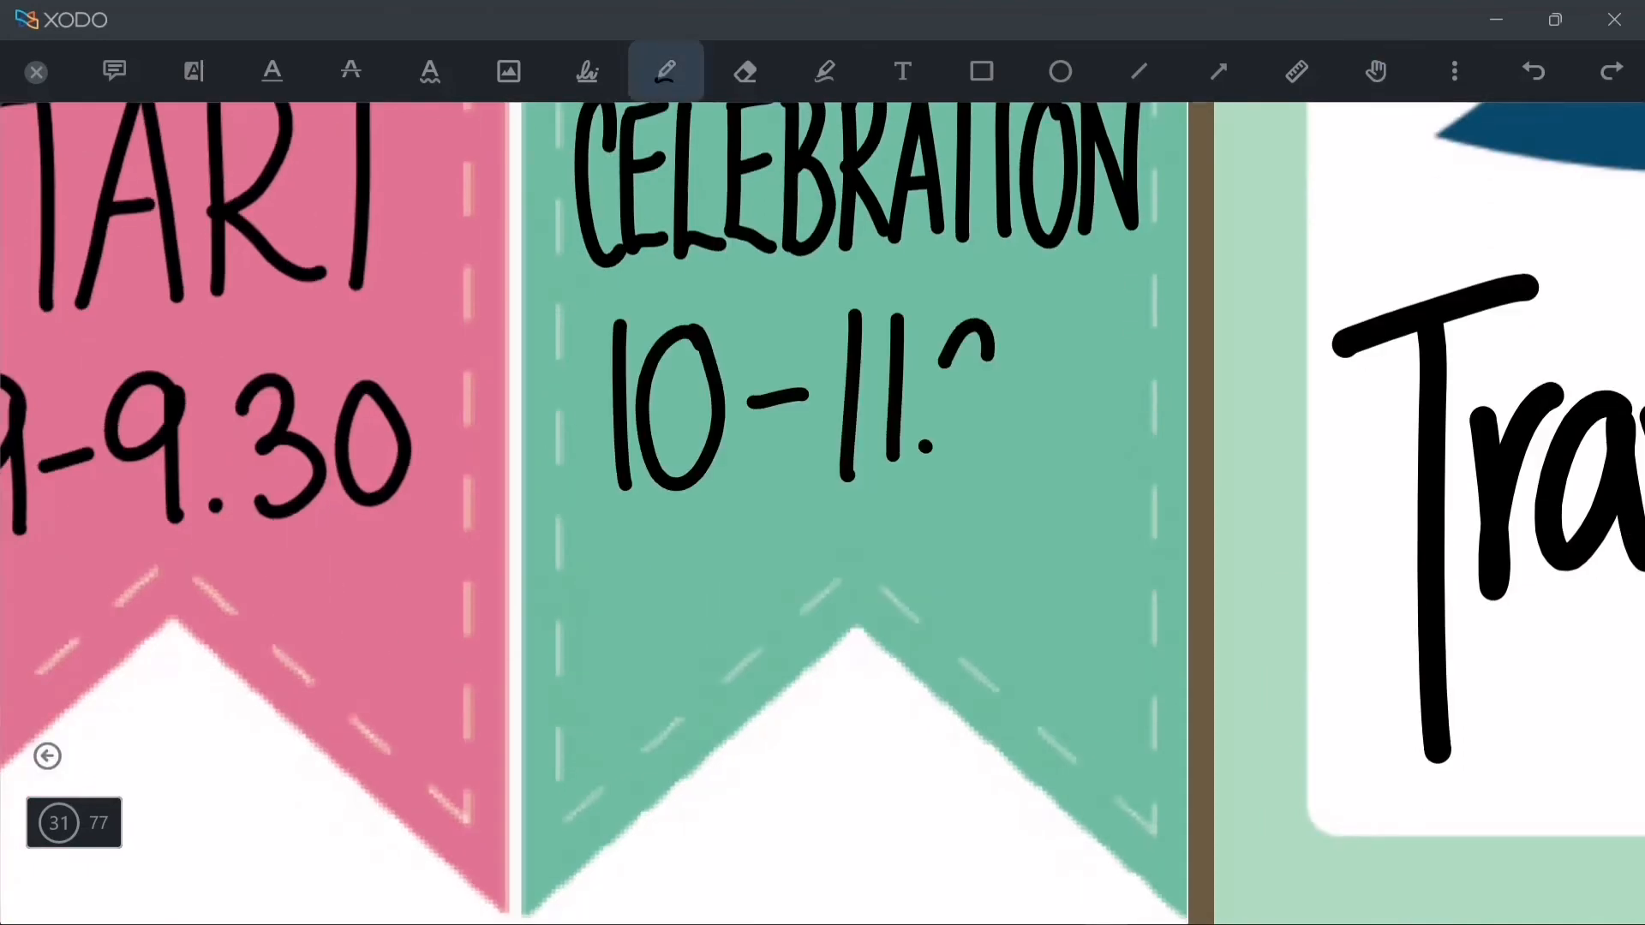
pyautogui.moveTo(988, 356); pyautogui.dragTo(960, 477)
pyautogui.moveTo(1068, 334); pyautogui.dragTo(1070, 336)
pyautogui.click(1377, 71)
# - Insert a small peach stitched flag sticker from the BOXES FLAGS NOTES folder
pyautogui.scroll(-10, 823, 514)
pyautogui.rightClick(971, 528)
pyautogui.moveTo(972, 565); pyautogui.dragTo(971, 542)
pyautogui.click(509, 71)
pyautogui.click(934, 545)
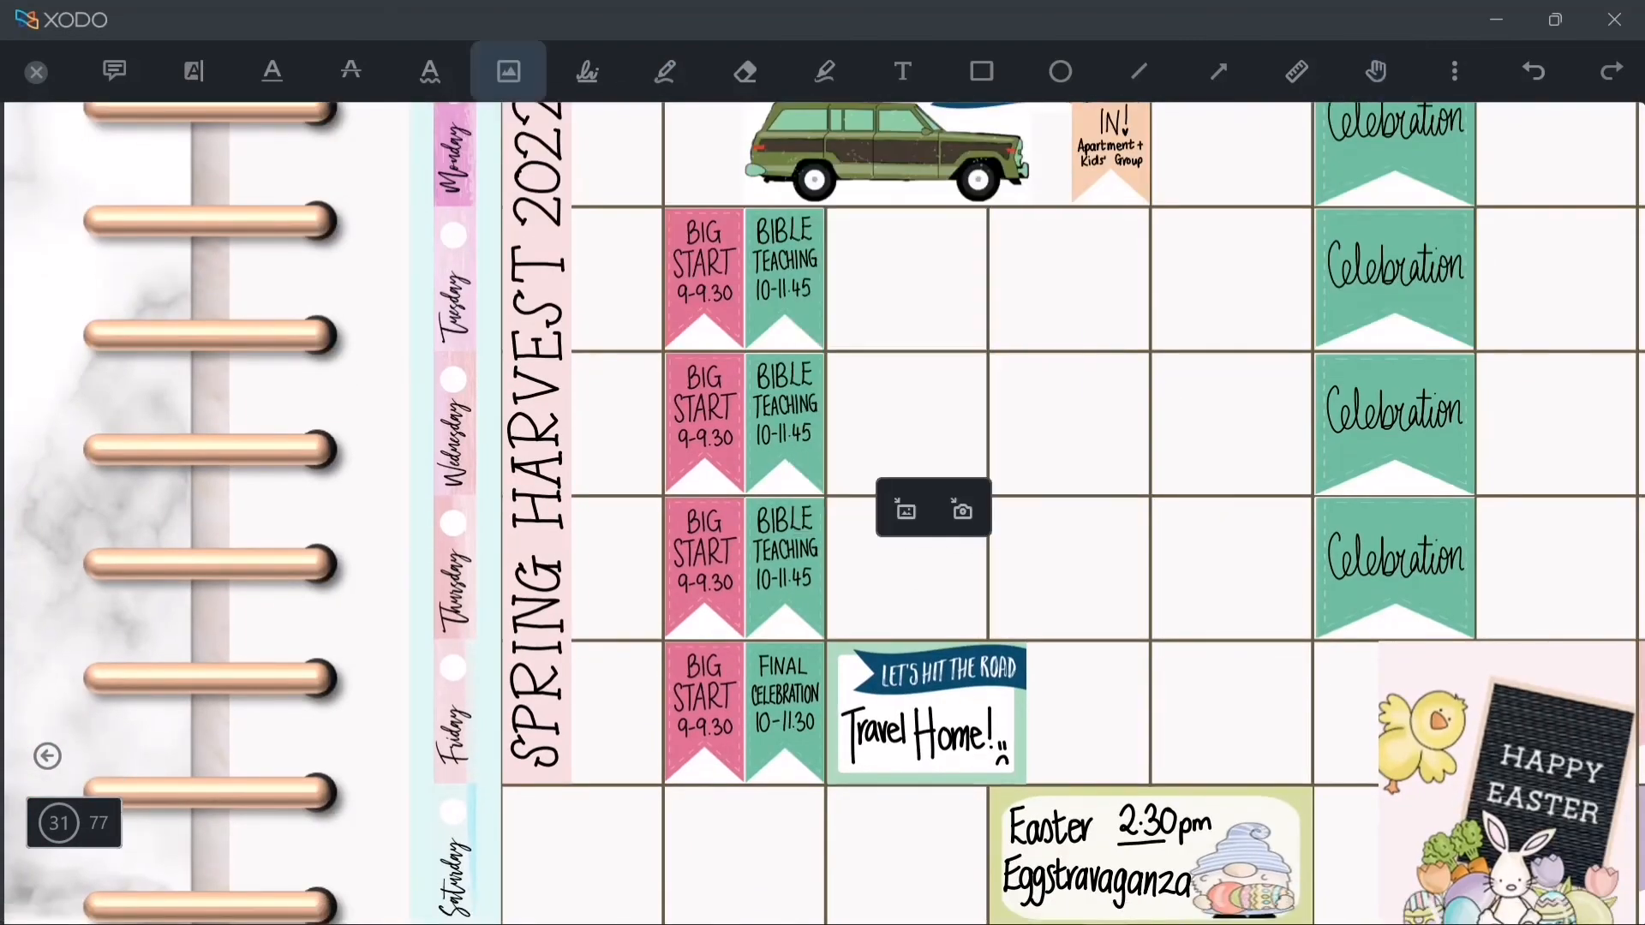
pyautogui.click(906, 510)
pyautogui.scroll(3, 120, 429)
pyautogui.click(128, 385)
pyautogui.scroll(-20, 643, 446)
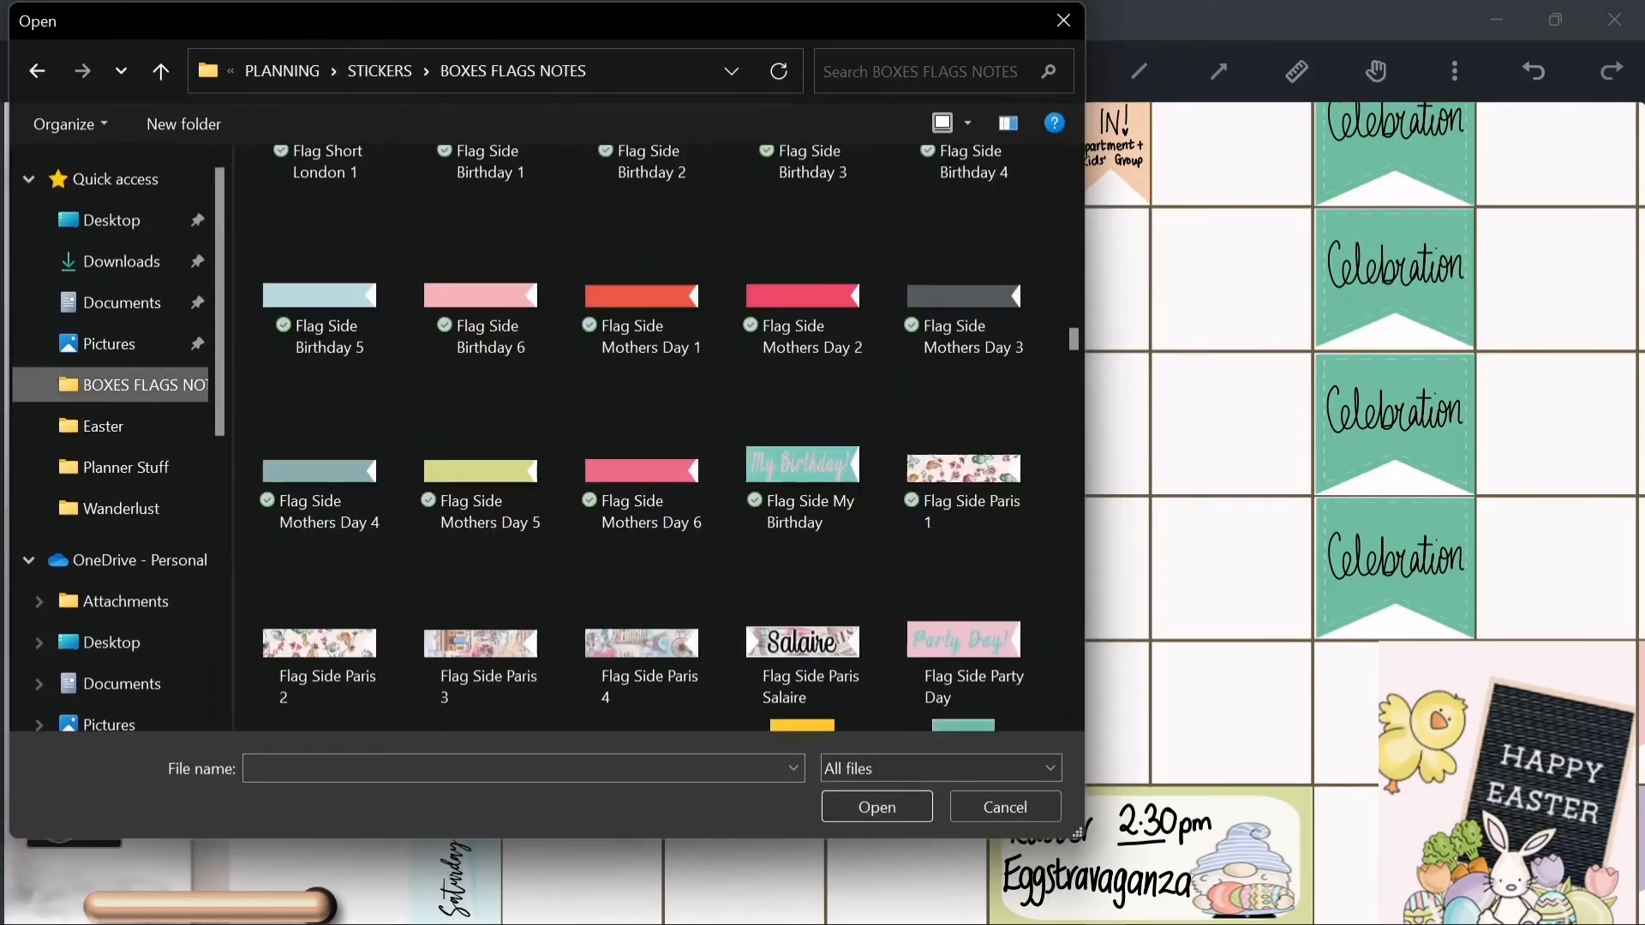
pyautogui.doubleClick(805, 480)
# - Move and resize the peach flag to fill the second half of Friday's 6-9am cell
pyautogui.moveTo(761, 249); pyautogui.dragTo(1055, 781)
pyautogui.moveTo(1084, 829); pyautogui.dragTo(638, 692)
pyautogui.scroll(6, 592, 763)
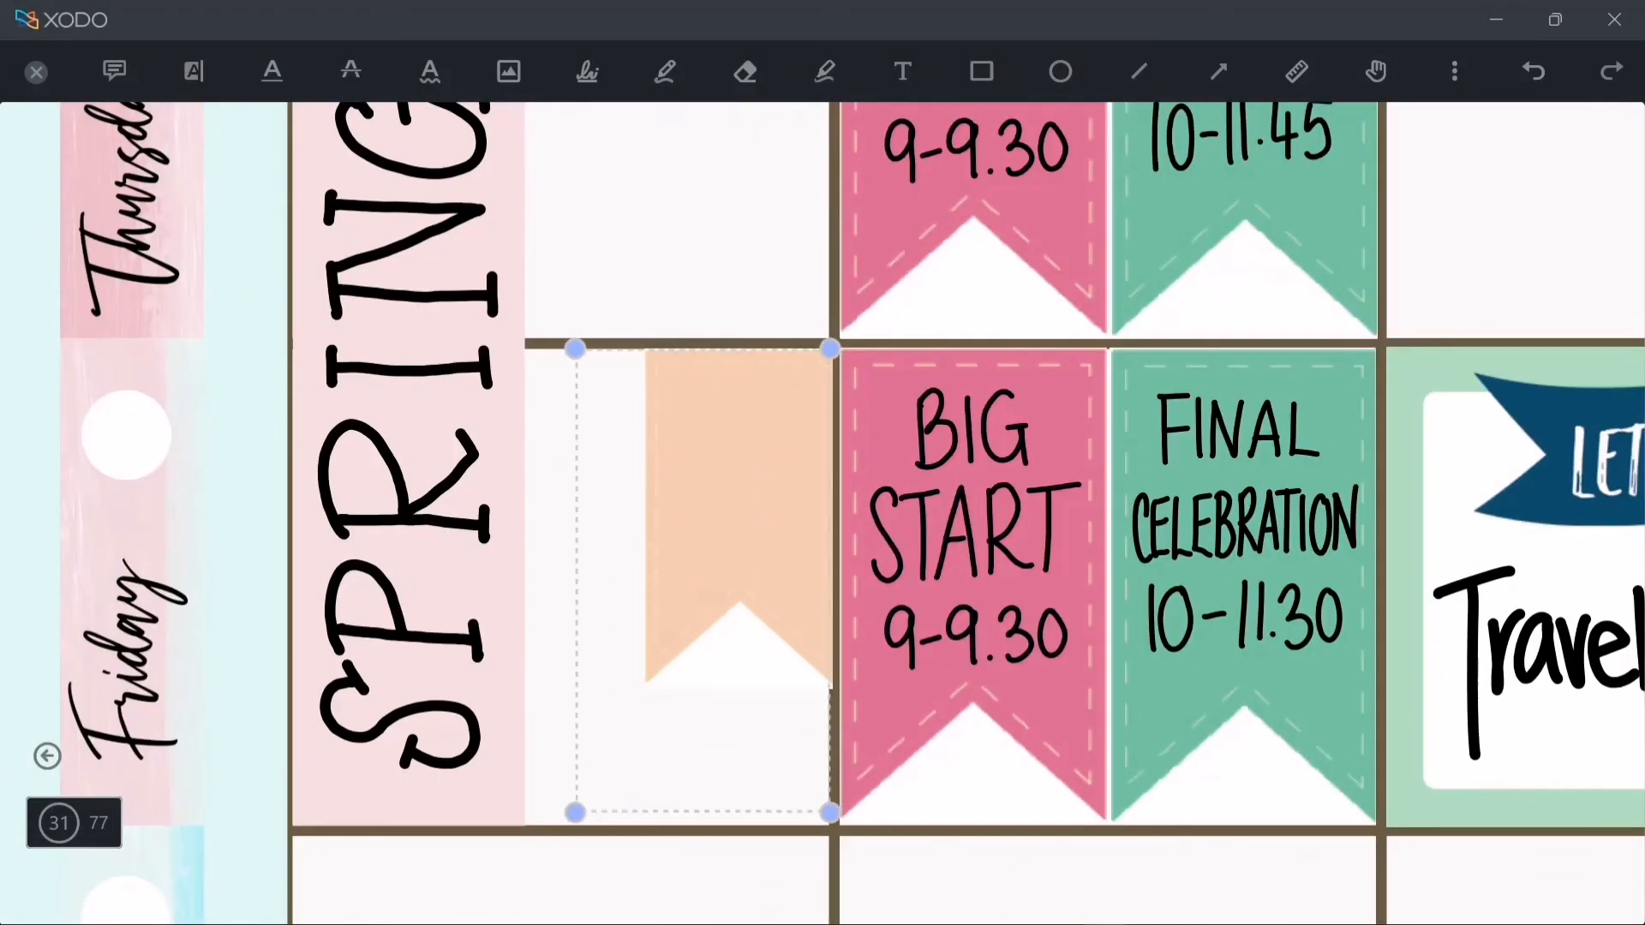
pyautogui.moveTo(576, 812); pyautogui.dragTo(570, 819)
pyautogui.click(686, 876)
pyautogui.scroll(3, 693, 697)
pyautogui.click(706, 514)
pyautogui.moveTo(706, 514)
pyautogui.mouseDown()
pyautogui.moveTo(665, 518)
pyautogui.moveTo(704, 516)
pyautogui.mouseUp()
# - Handwrite CHECK OUT PACK CAR on four lines of the peach flag and centre the writing
pyautogui.click(458, 531)
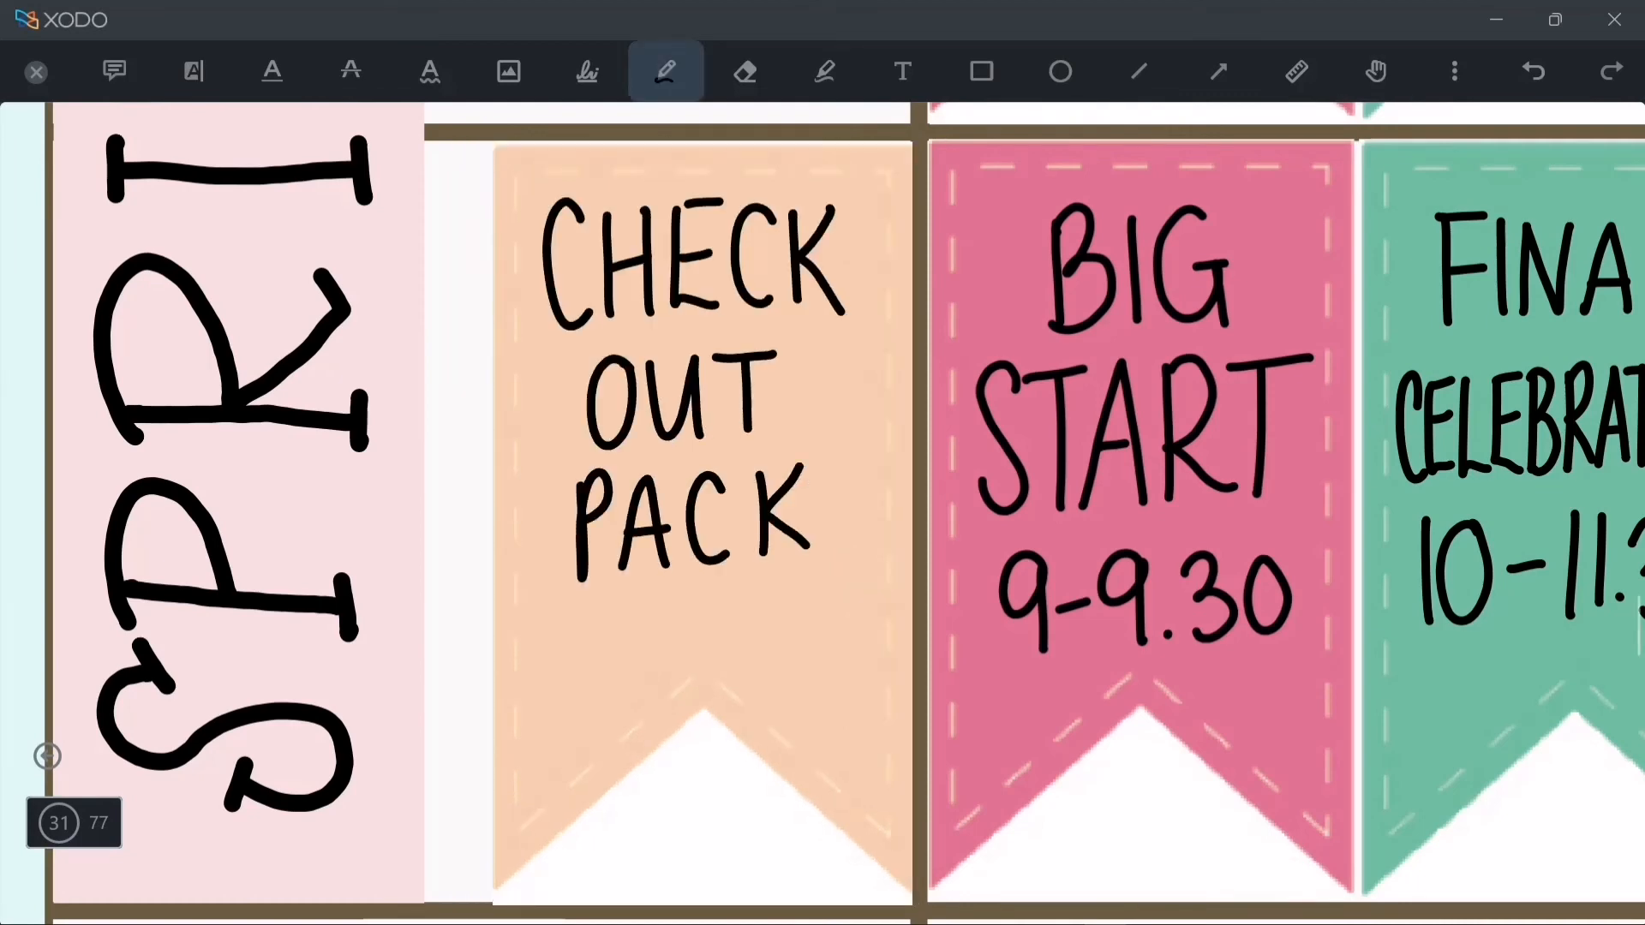
pyautogui.click(665, 71)
pyautogui.click(694, 442)
pyautogui.moveTo(694, 442); pyautogui.dragTo(698, 423)
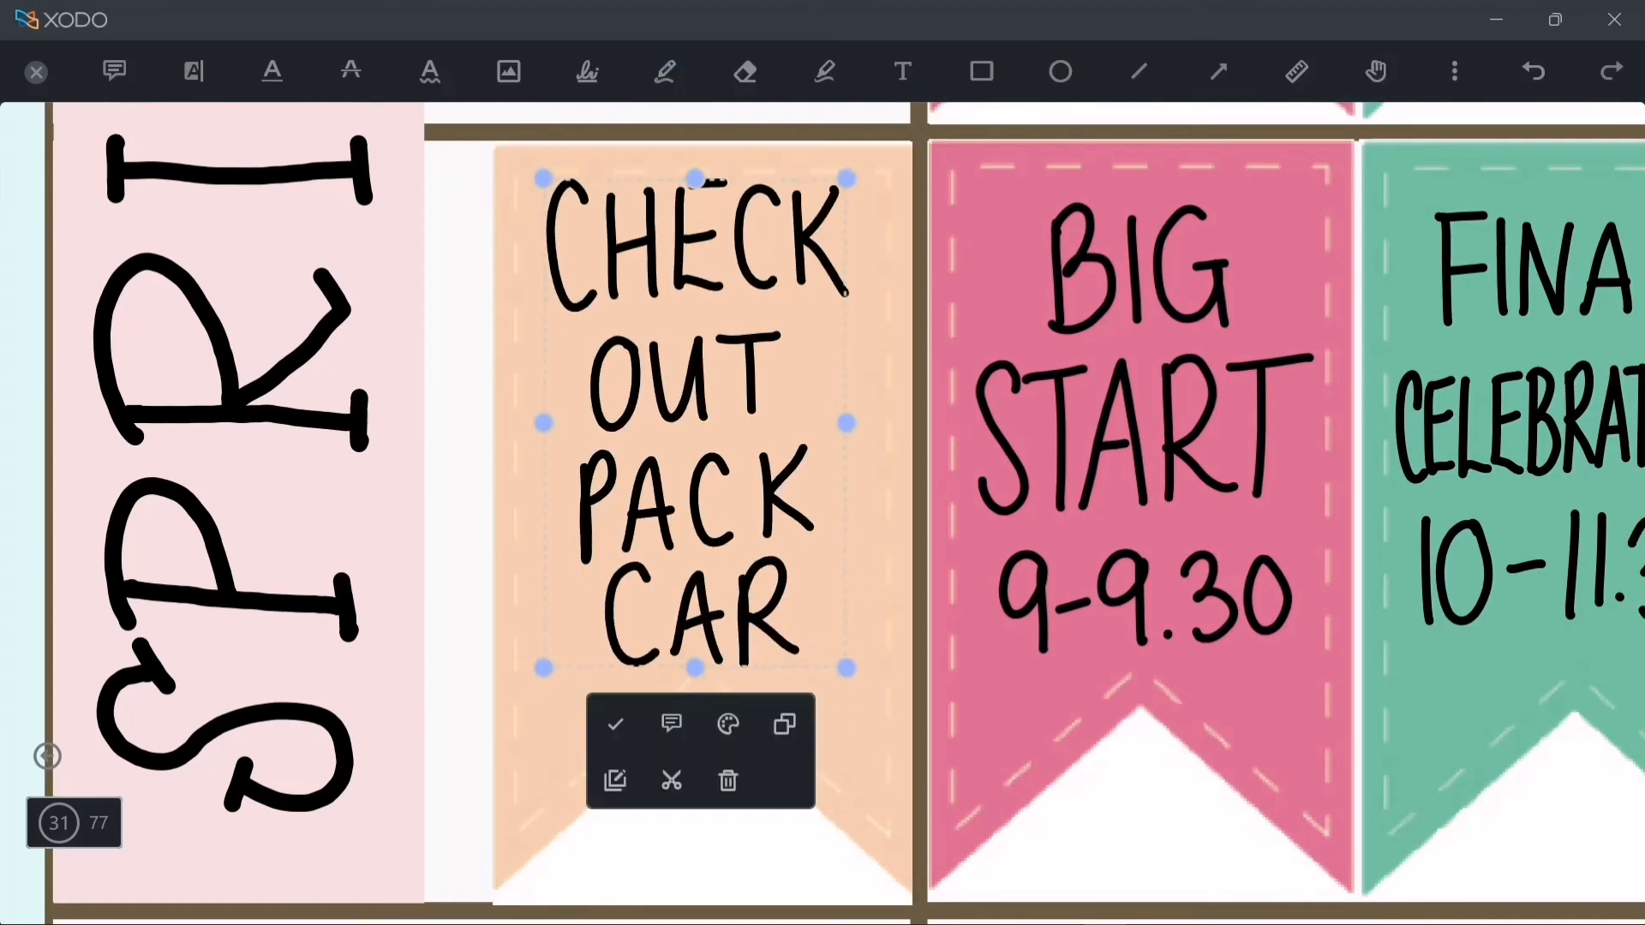
pyautogui.scroll(4, 694, 423)
# - Insert the Easter Sunday flag sticker decorated with painted eggs
pyautogui.scroll(-10, 531, 548)
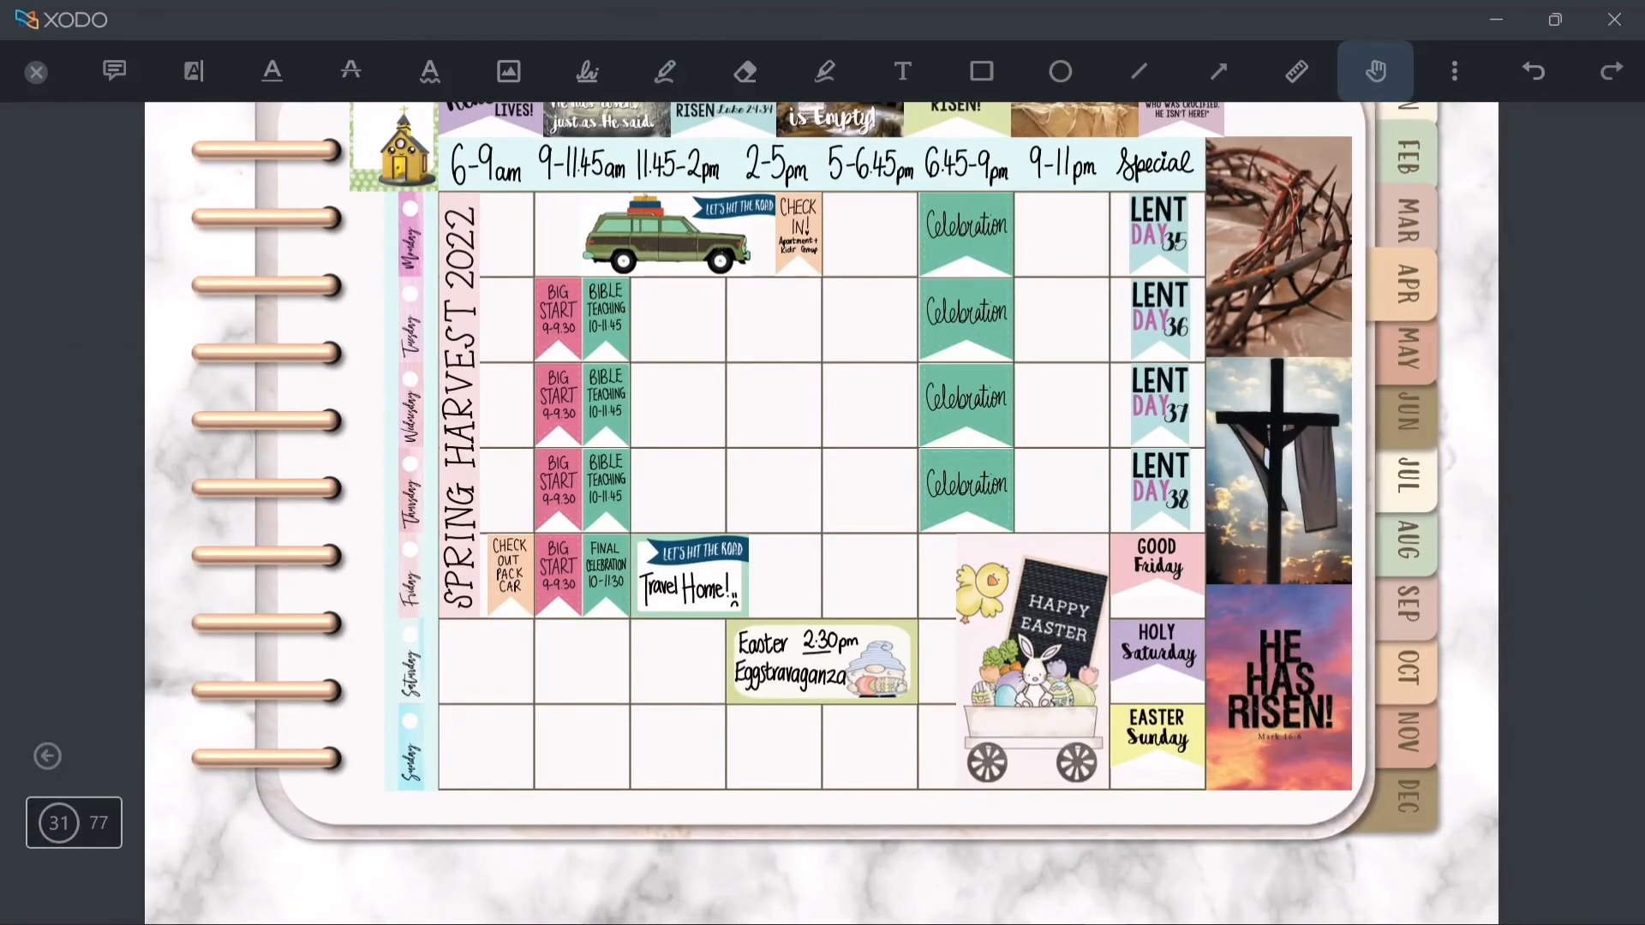
pyautogui.rightClick(599, 765)
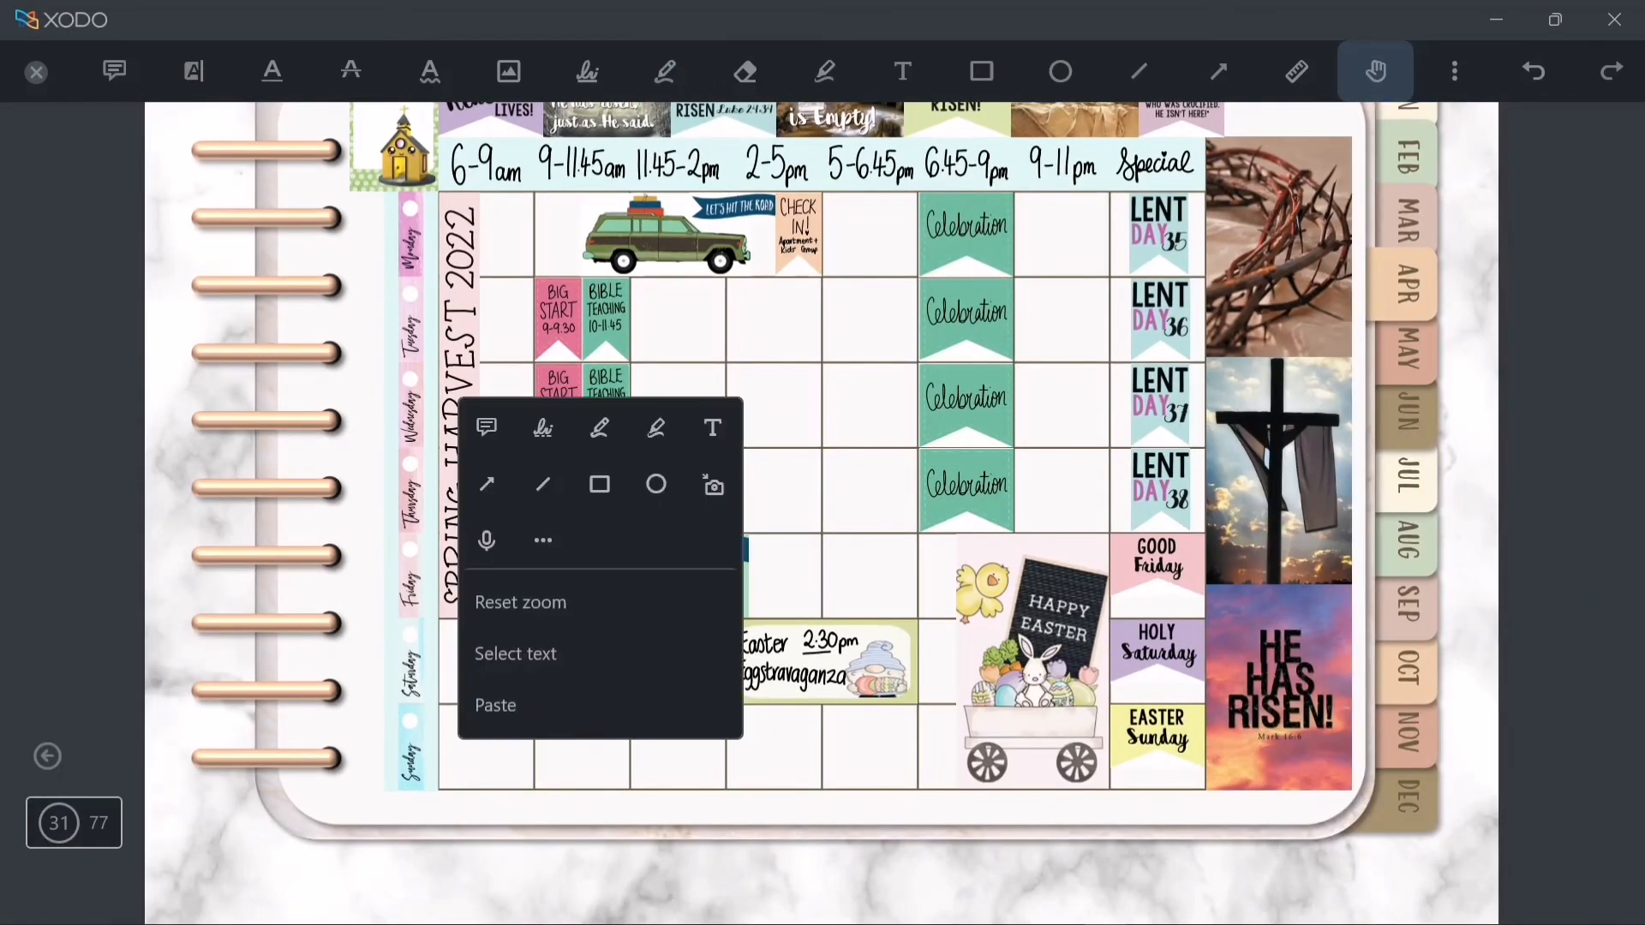
pyautogui.click(712, 483)
pyautogui.click(382, 72)
pyautogui.doubleClick(320, 586)
# - Move the painted-egg Easter Sunday flag into Sunday's 6-9am cell and resize it to the cell's width
pyautogui.moveTo(785, 896); pyautogui.dragTo(519, 710)
pyautogui.scroll(5, 435, 799)
pyautogui.moveTo(525, 422); pyautogui.dragTo(606, 628)
pyautogui.moveTo(761, 737); pyautogui.dragTo(720, 709)
pyautogui.click(866, 643)
pyautogui.scroll(5, 581, 696)
pyautogui.click(590, 600)
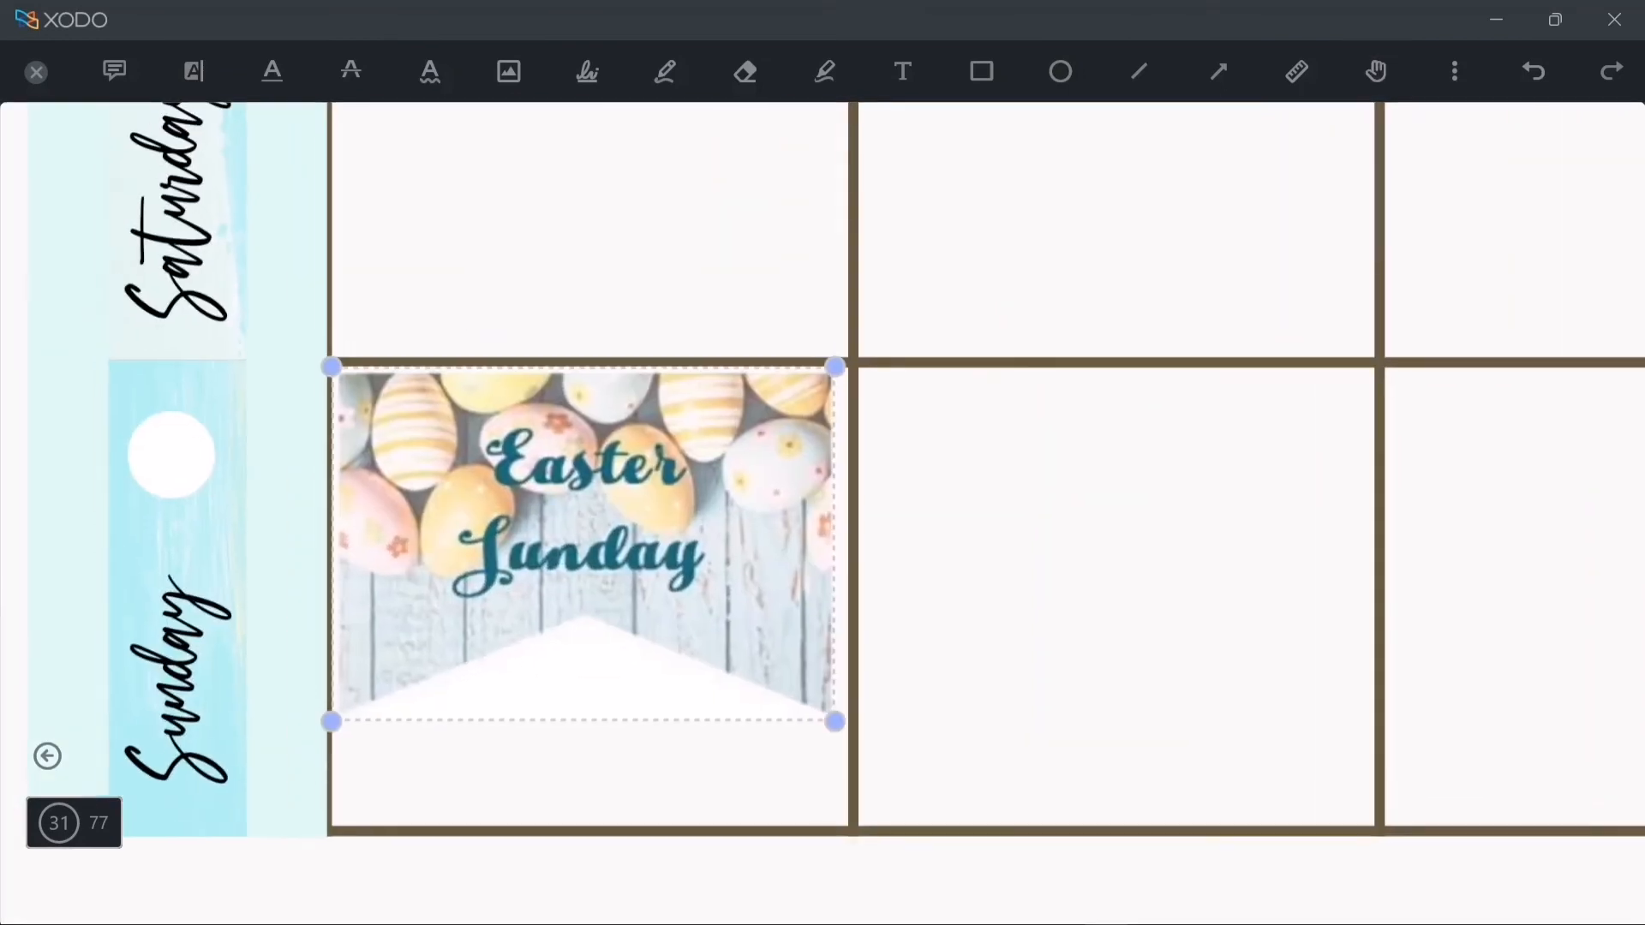
pyautogui.moveTo(835, 721); pyautogui.dragTo(842, 728)
pyautogui.click(925, 617)
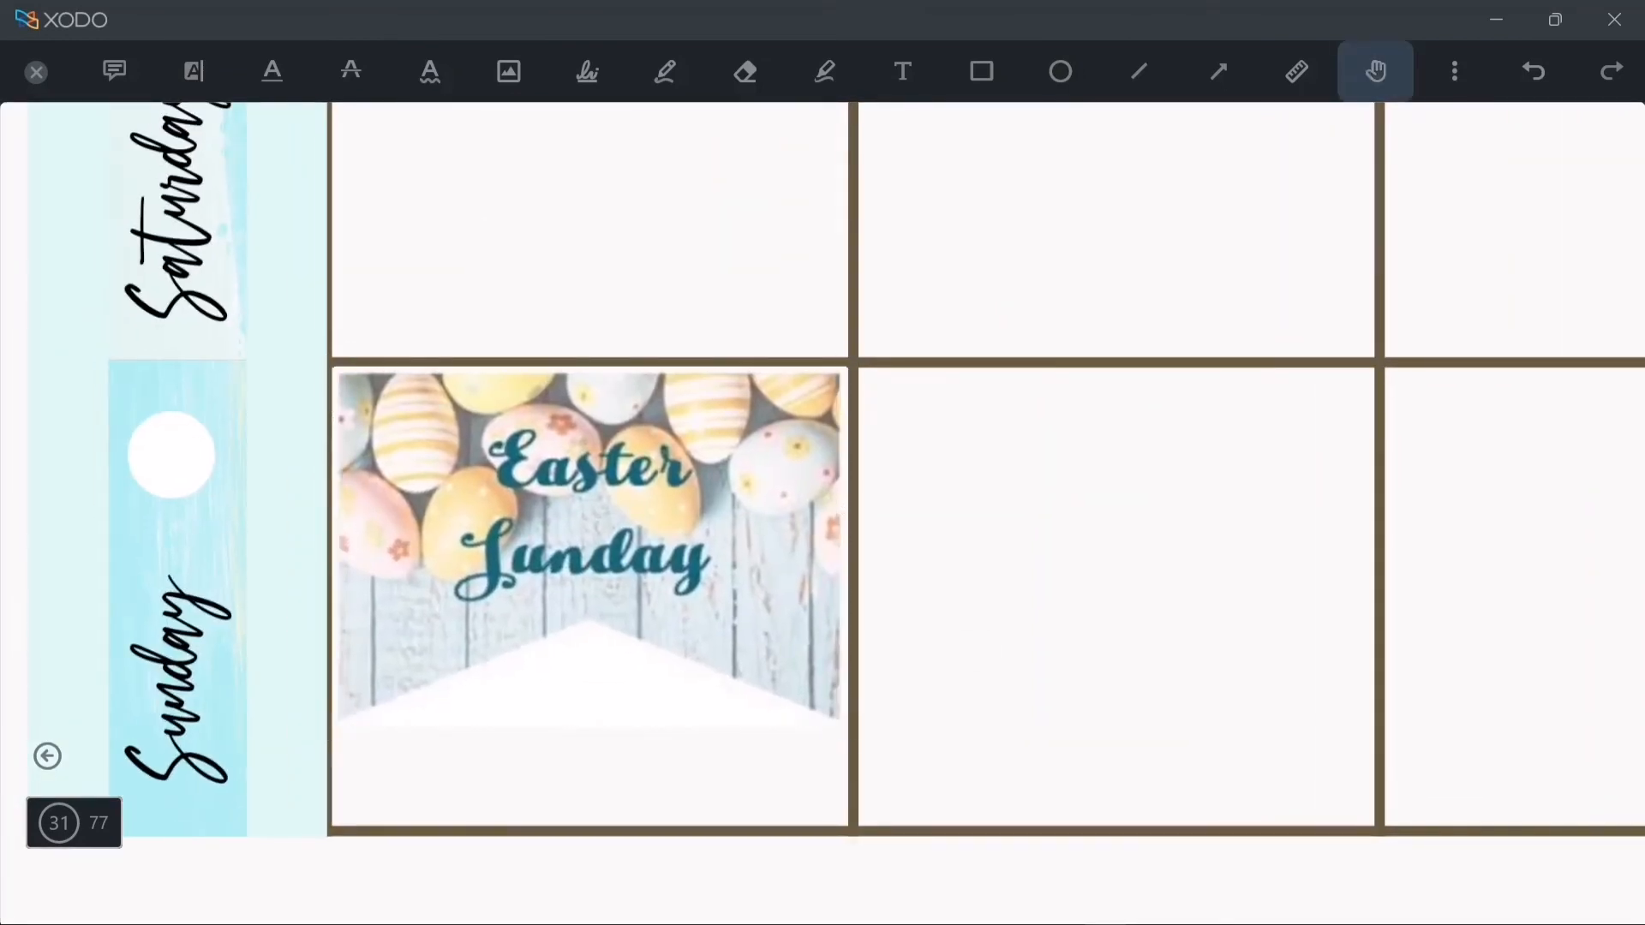
# - Nudge the Easter Sunday flag into line with the top of its cell and close the annotation tools
pyautogui.click(590, 566)
pyautogui.moveTo(590, 565); pyautogui.dragTo(589, 578)
pyautogui.moveTo(590, 578); pyautogui.dragTo(593, 567)
pyautogui.click(925, 617)
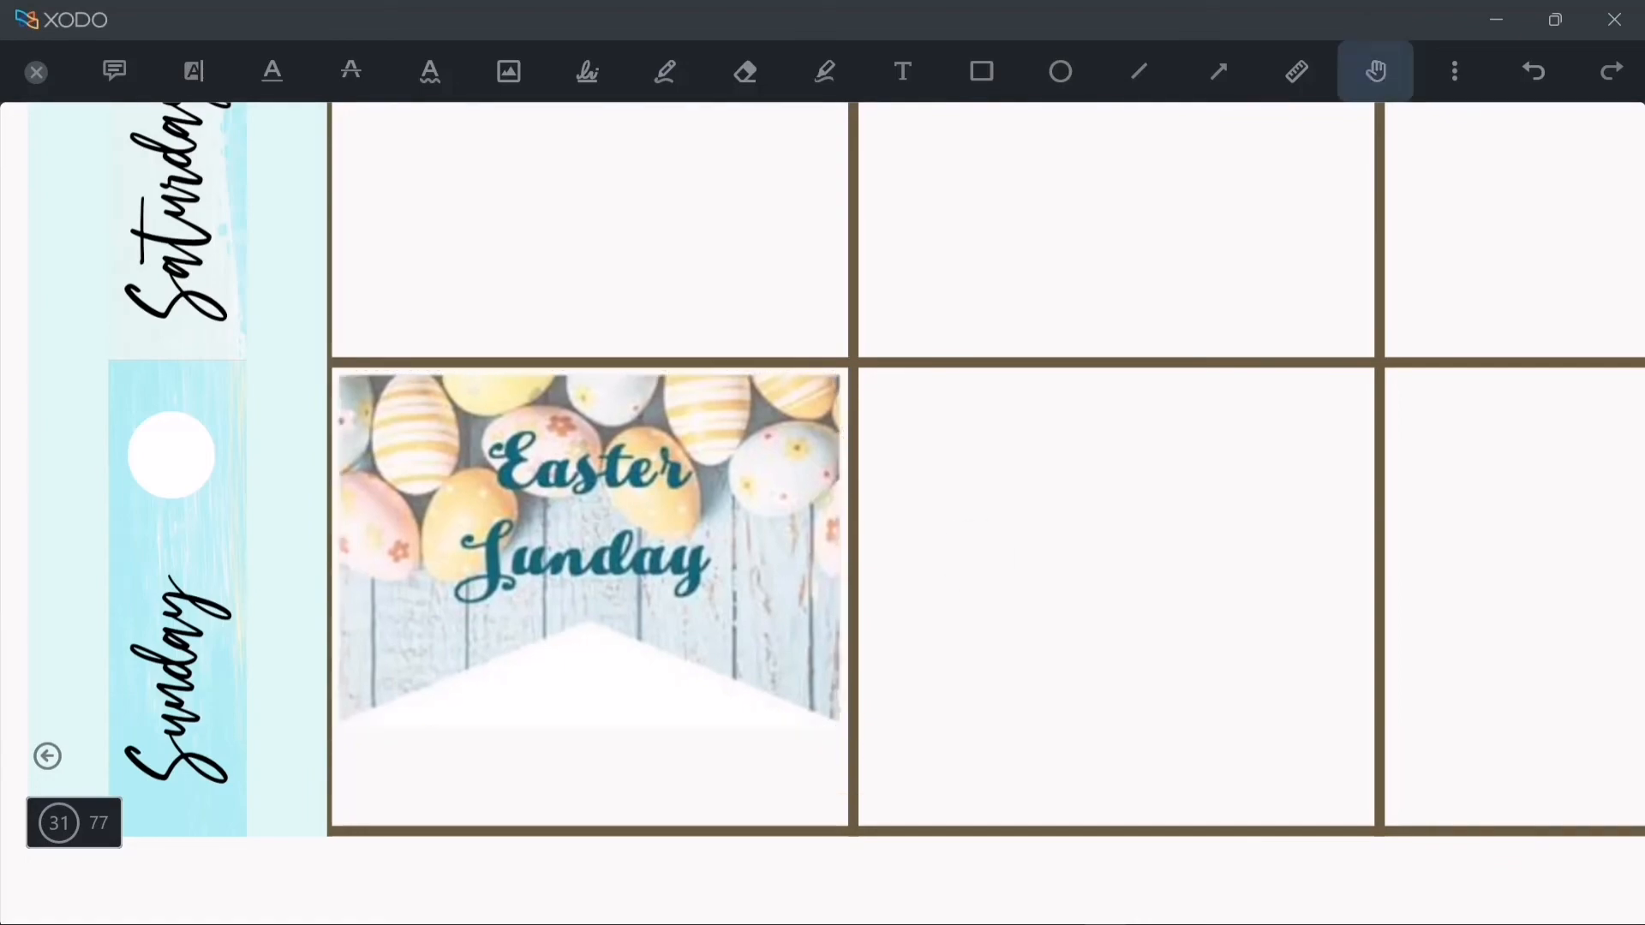
pyautogui.scroll(-10, 411, 715)
pyautogui.click(509, 71)
pyautogui.click(1376, 71)
pyautogui.scroll(-5, 823, 514)
pyautogui.click(36, 72)
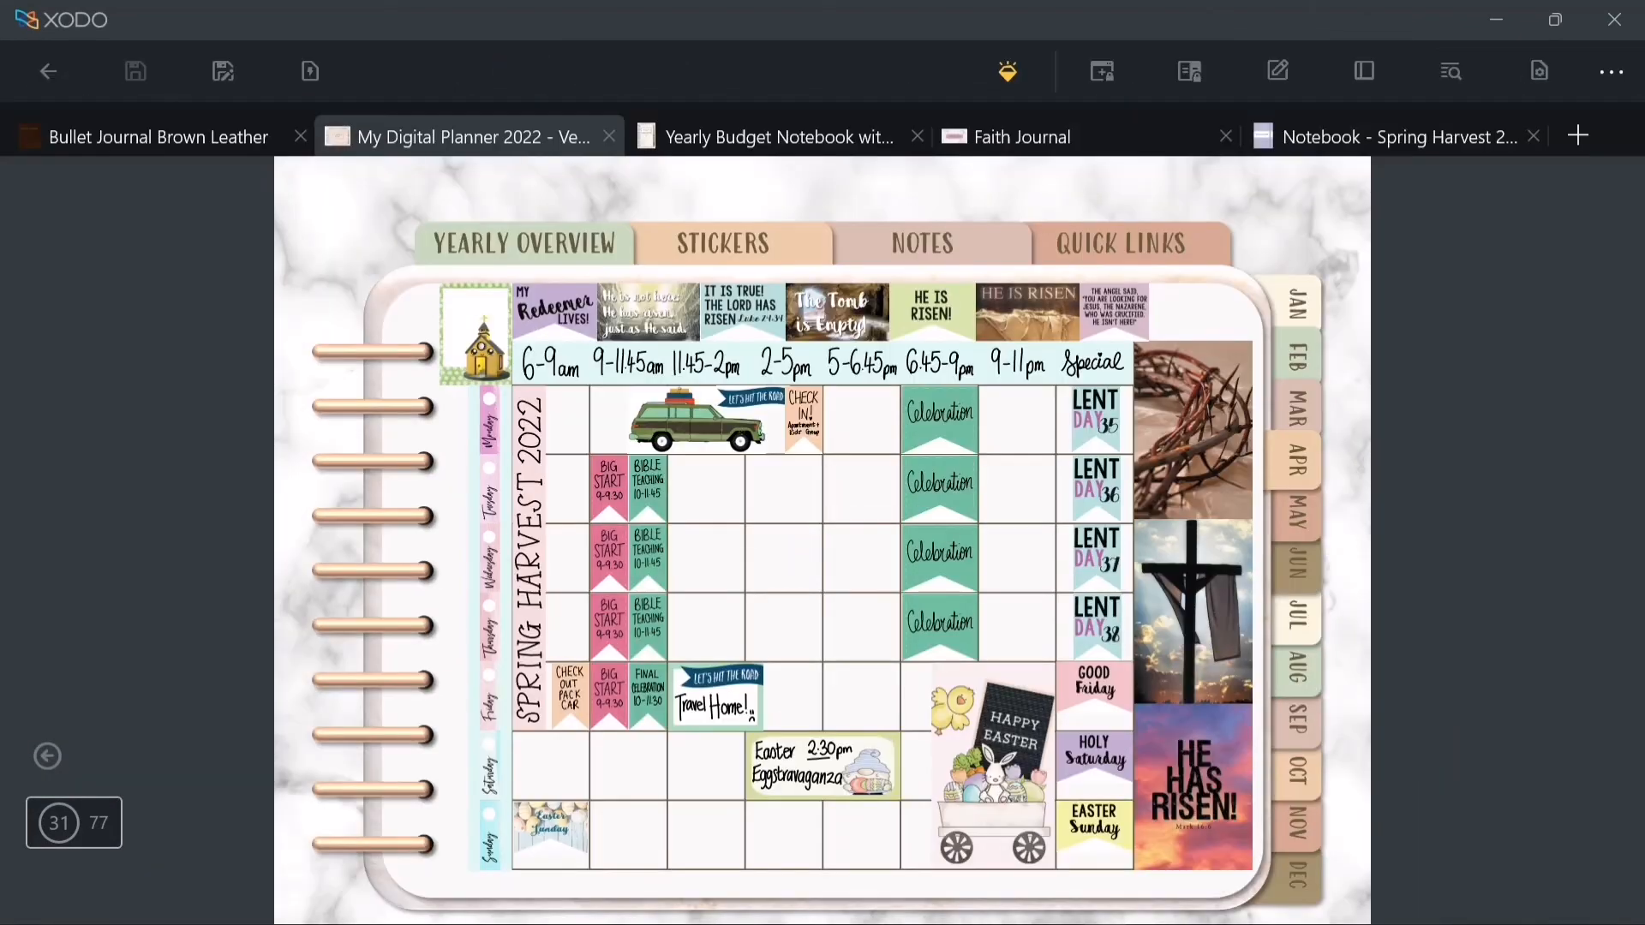
# - Handwrite Holy across the top of the church sticker and widen it to fill the white frame
pyautogui.scroll(10, 467, 291)
pyautogui.moveTo(268, 262)
pyautogui.mouseDown()
pyautogui.moveTo(484, 342)
pyautogui.moveTo(765, 375)
pyautogui.mouseUp()
pyautogui.hscroll(-2, 823, 540)
pyautogui.click(636, 336)
pyautogui.moveTo(921, 336); pyautogui.dragTo(976, 336)
pyautogui.click(594, 508)
pyautogui.moveTo(1079, 738); pyautogui.dragTo(1095, 738)
pyautogui.click(926, 617)
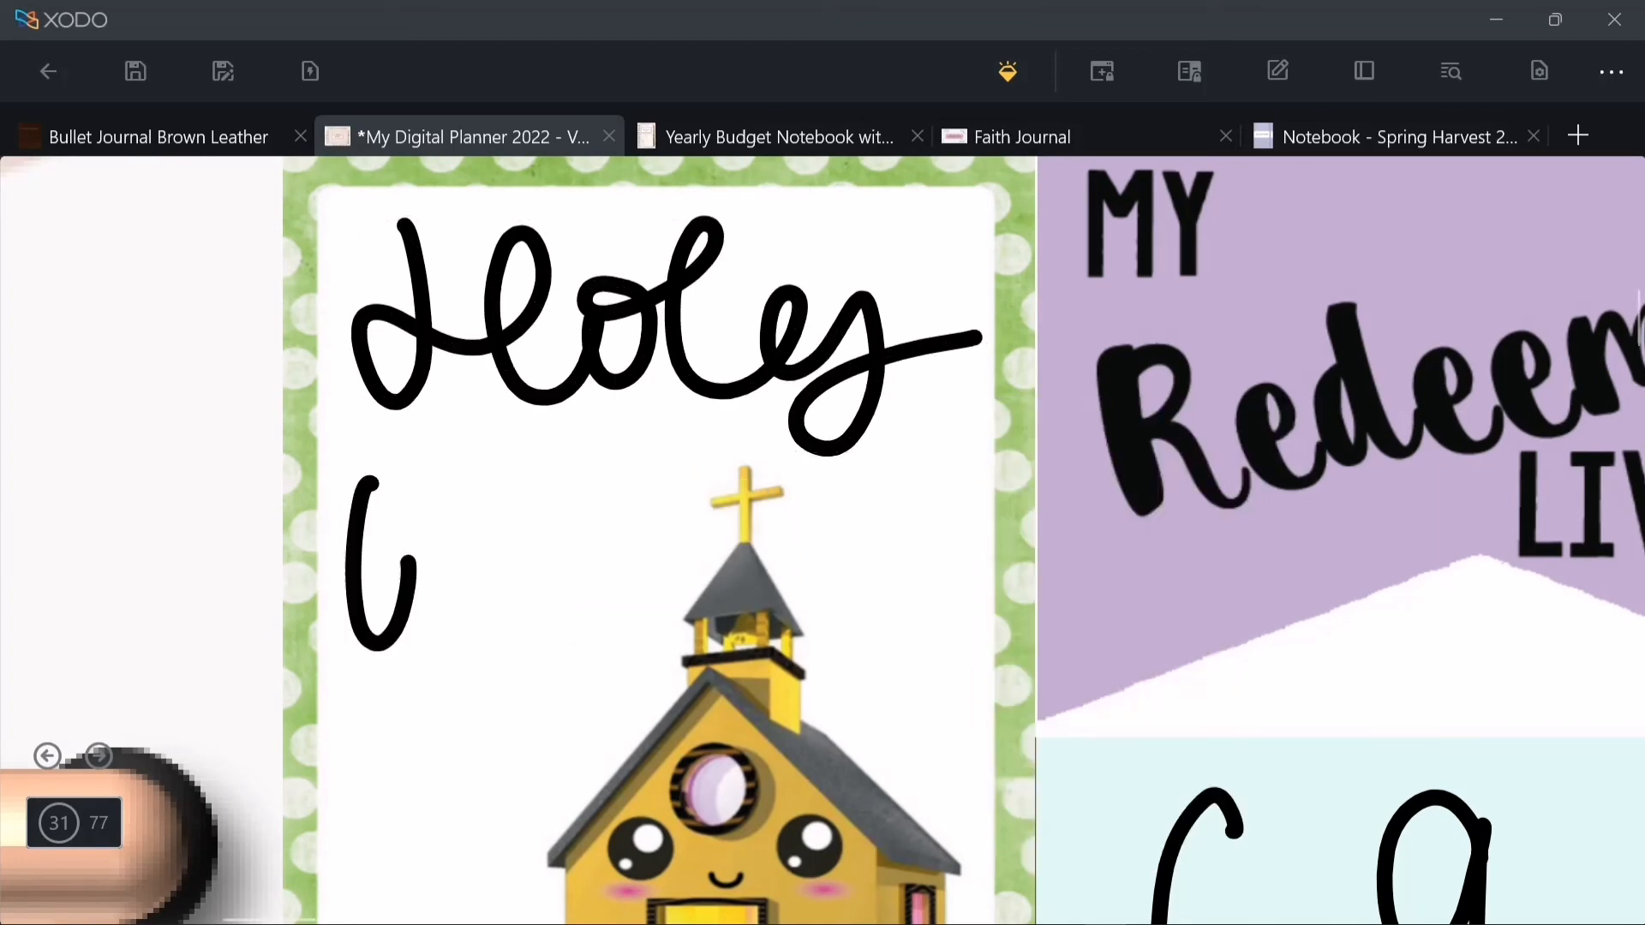
# - Handwrite Week beneath Holy and narrow it to clear the church's steeple
pyautogui.click(581, 591)
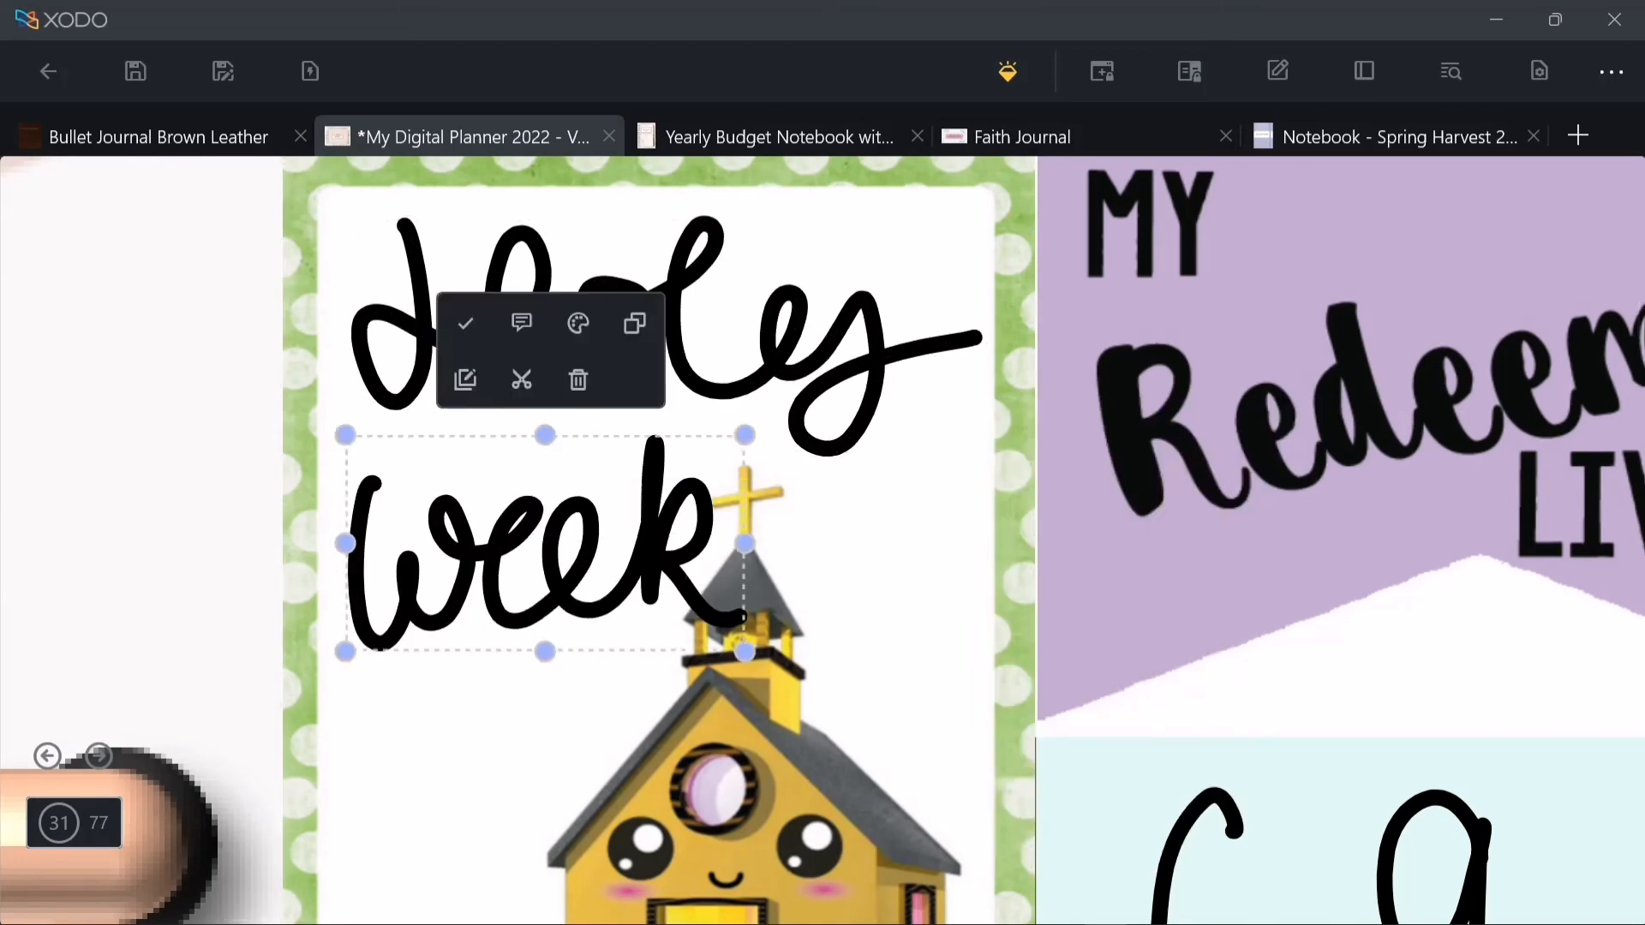
pyautogui.moveTo(746, 544); pyautogui.dragTo(672, 544)
pyautogui.click(541, 324)
pyautogui.moveTo(789, 793); pyautogui.dragTo(774, 794)
# - Handwrite 11th - 17th April on three lines beside the church and move the first line up beneath Week
pyautogui.click(514, 737)
pyautogui.click(514, 737)
pyautogui.scroll(5, 823, 540)
pyautogui.moveTo(333, 397); pyautogui.dragTo(337, 431)
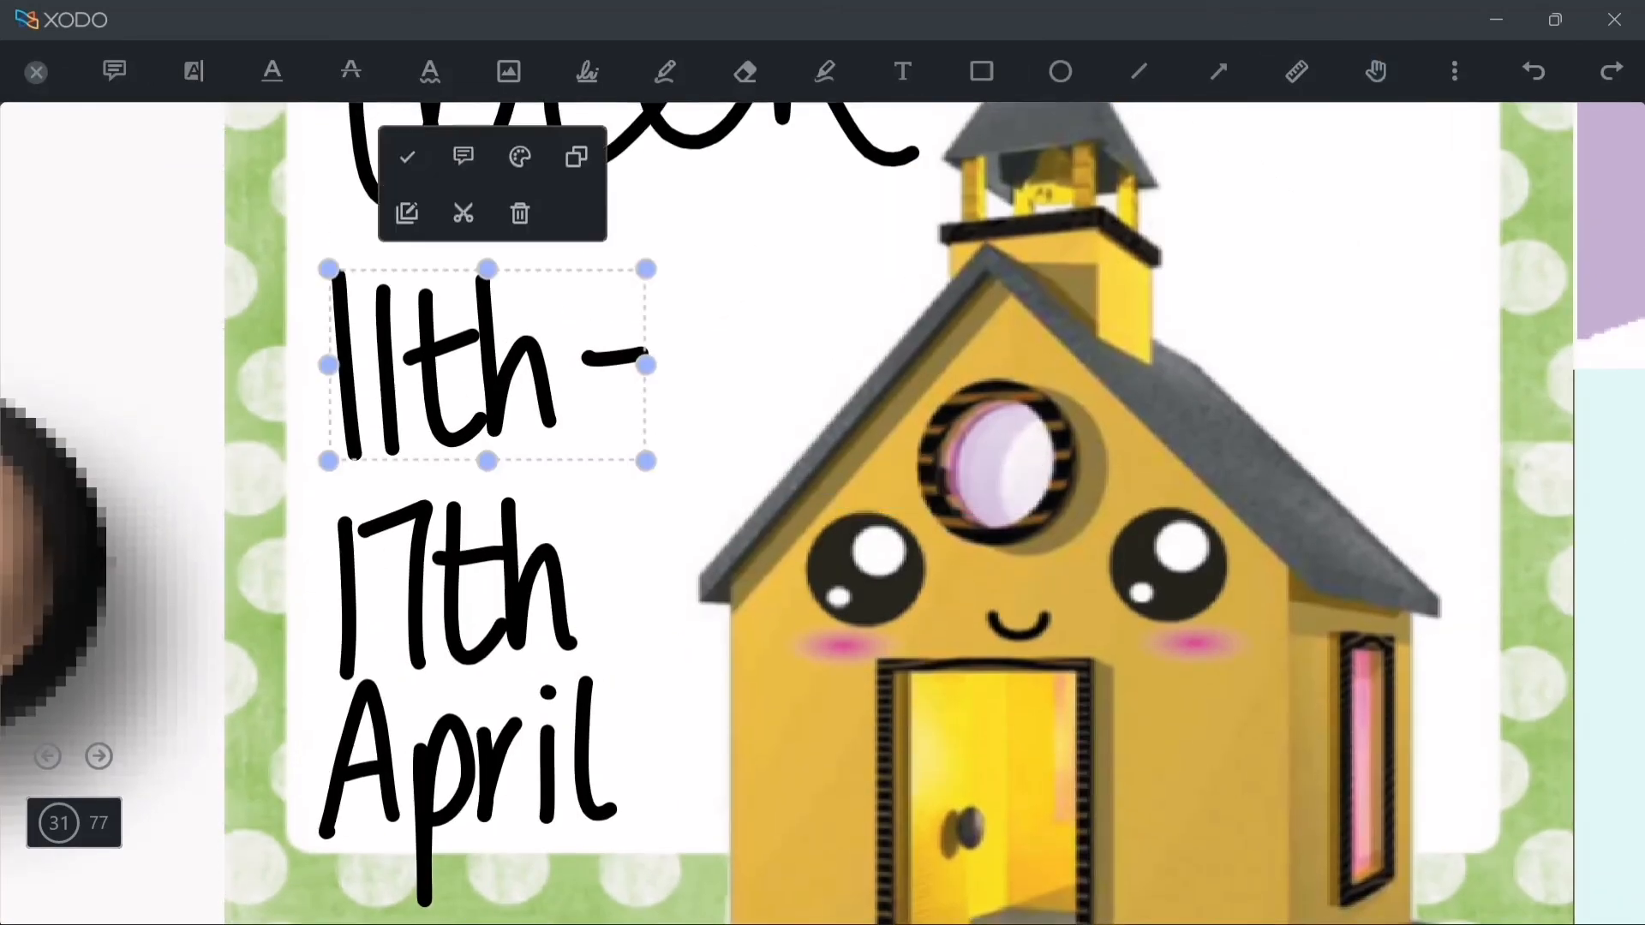
pyautogui.press('Escape')
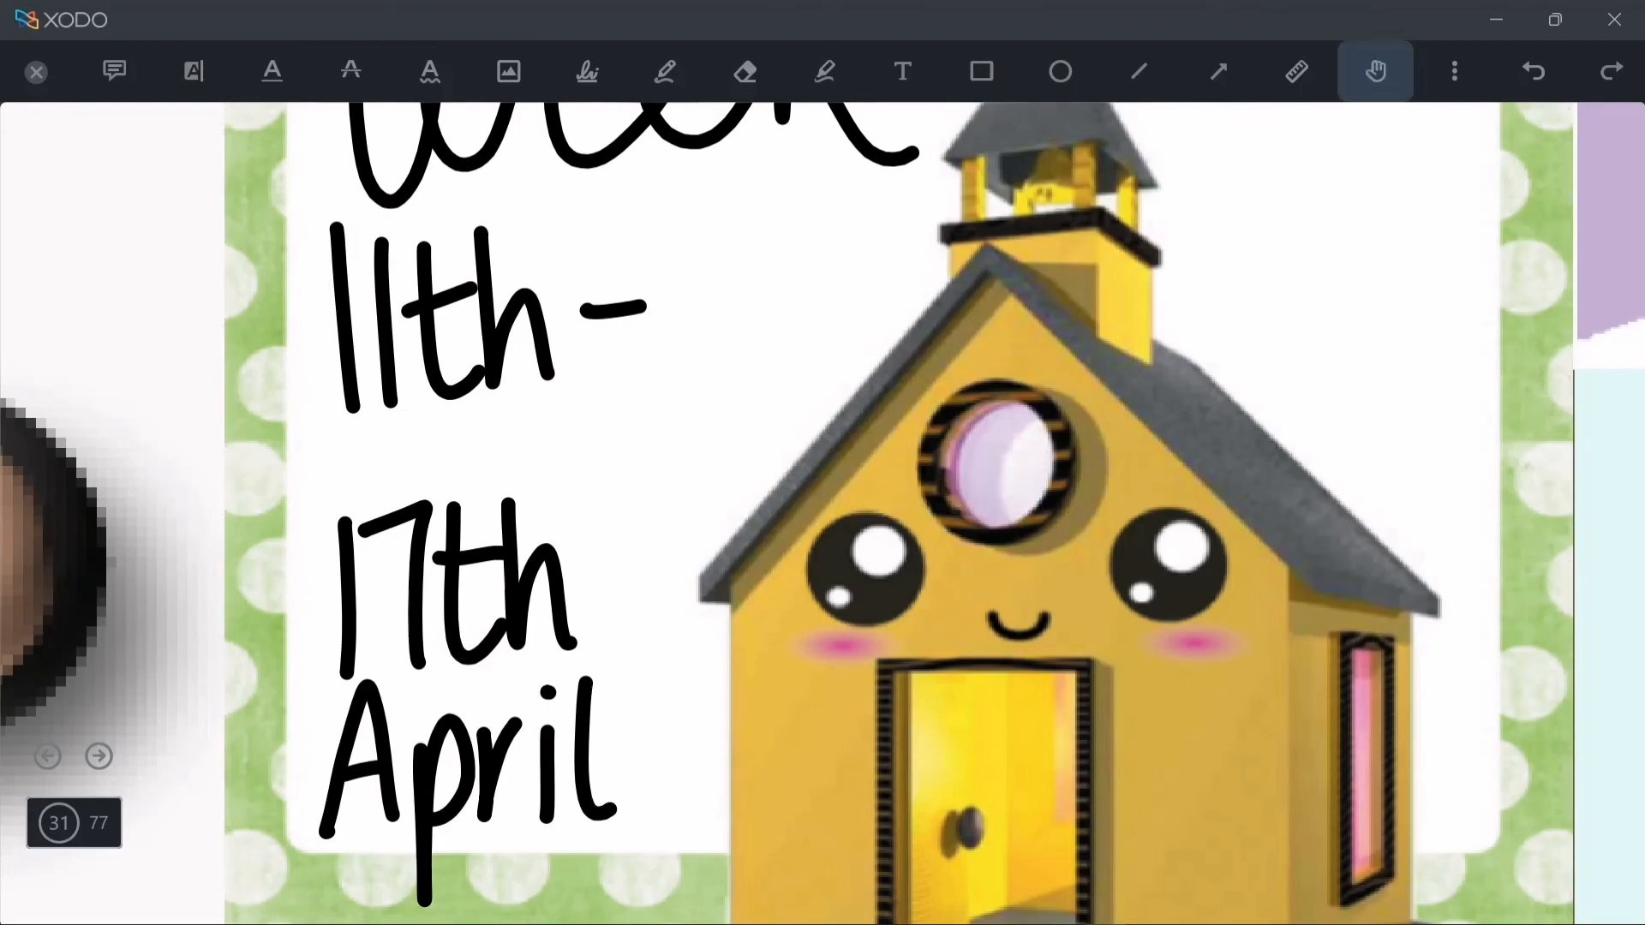
# - Move 17th and April up to close the gaps between the date lines, and raise Week closer to Holy
pyautogui.click(460, 514)
pyautogui.click(466, 727)
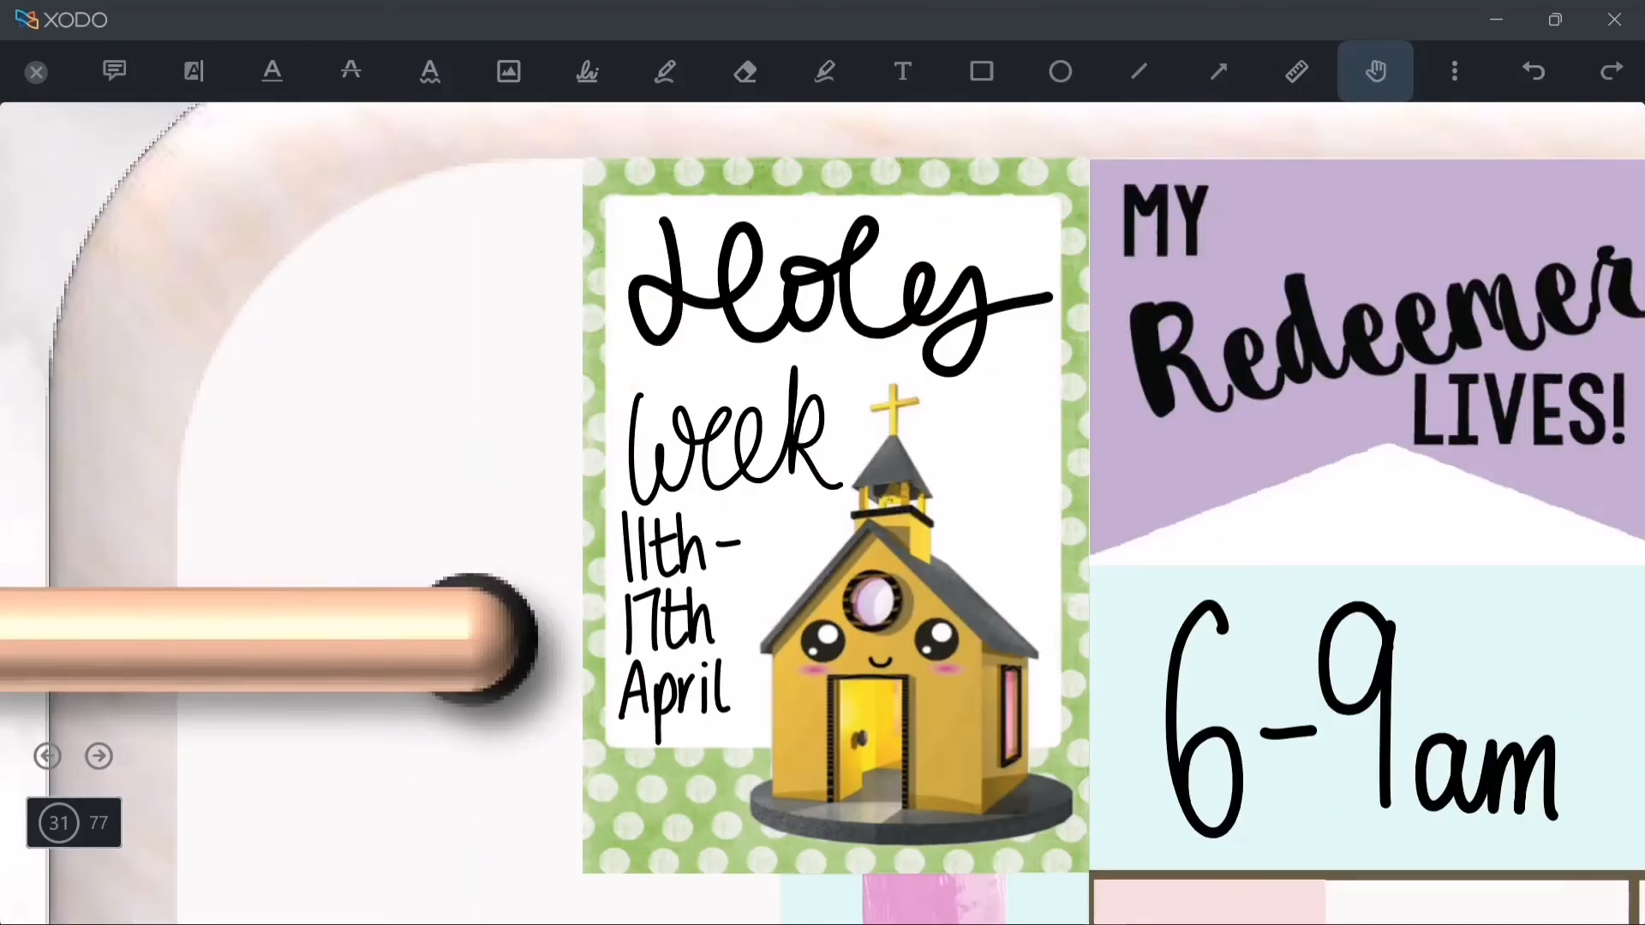
pyautogui.click(733, 419)
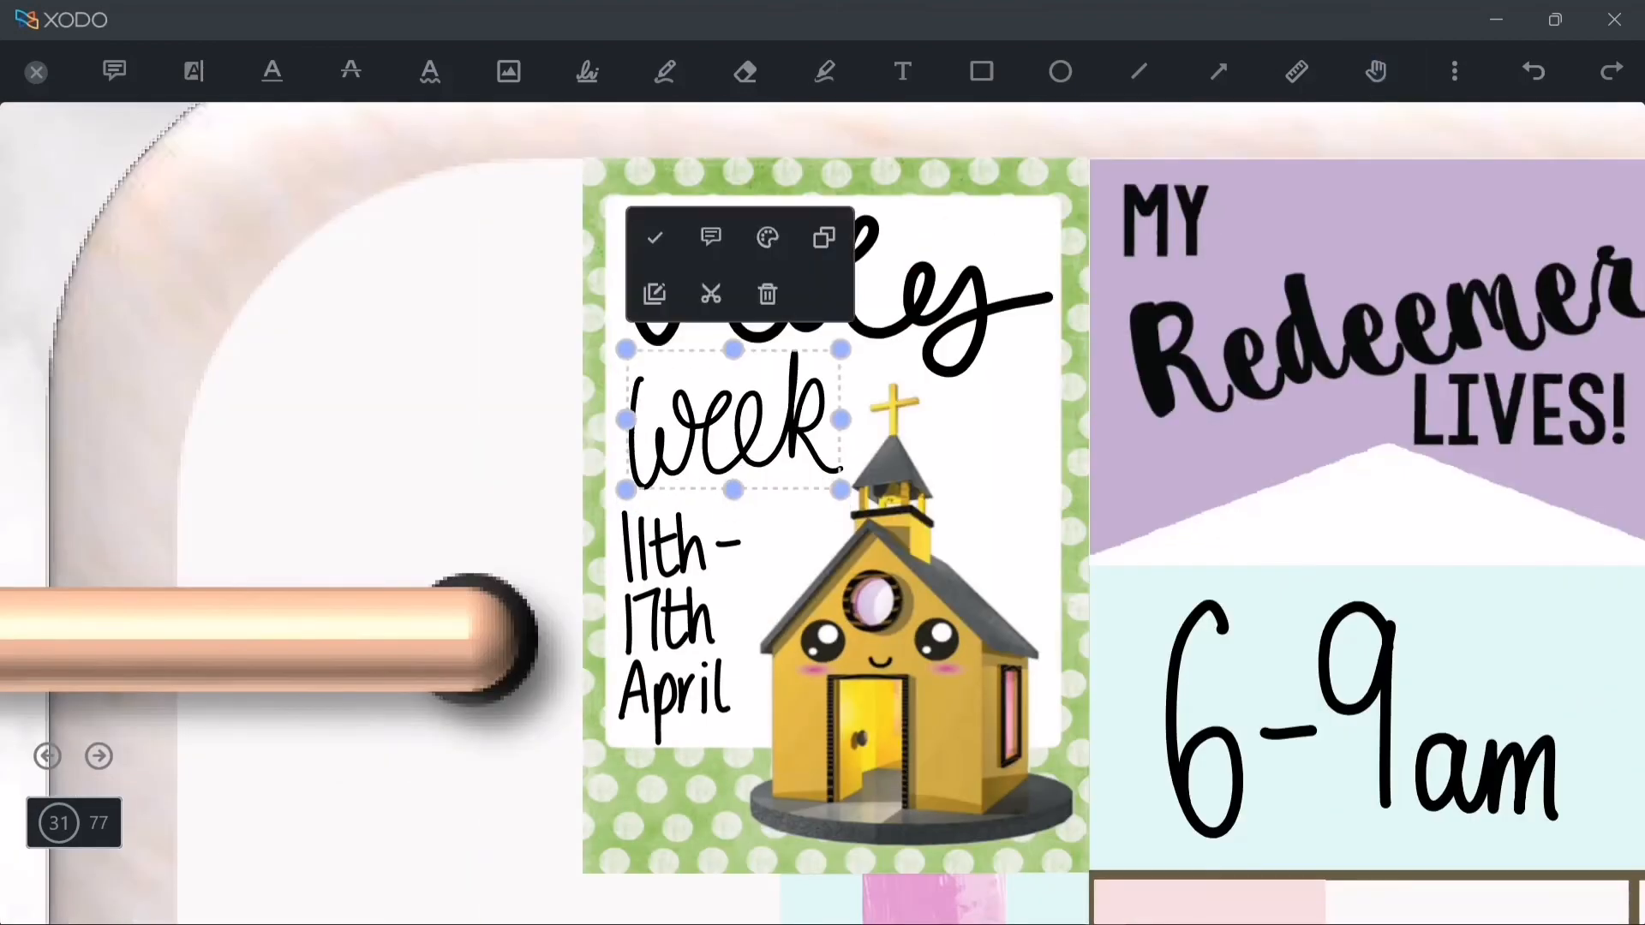
pyautogui.press('Escape')
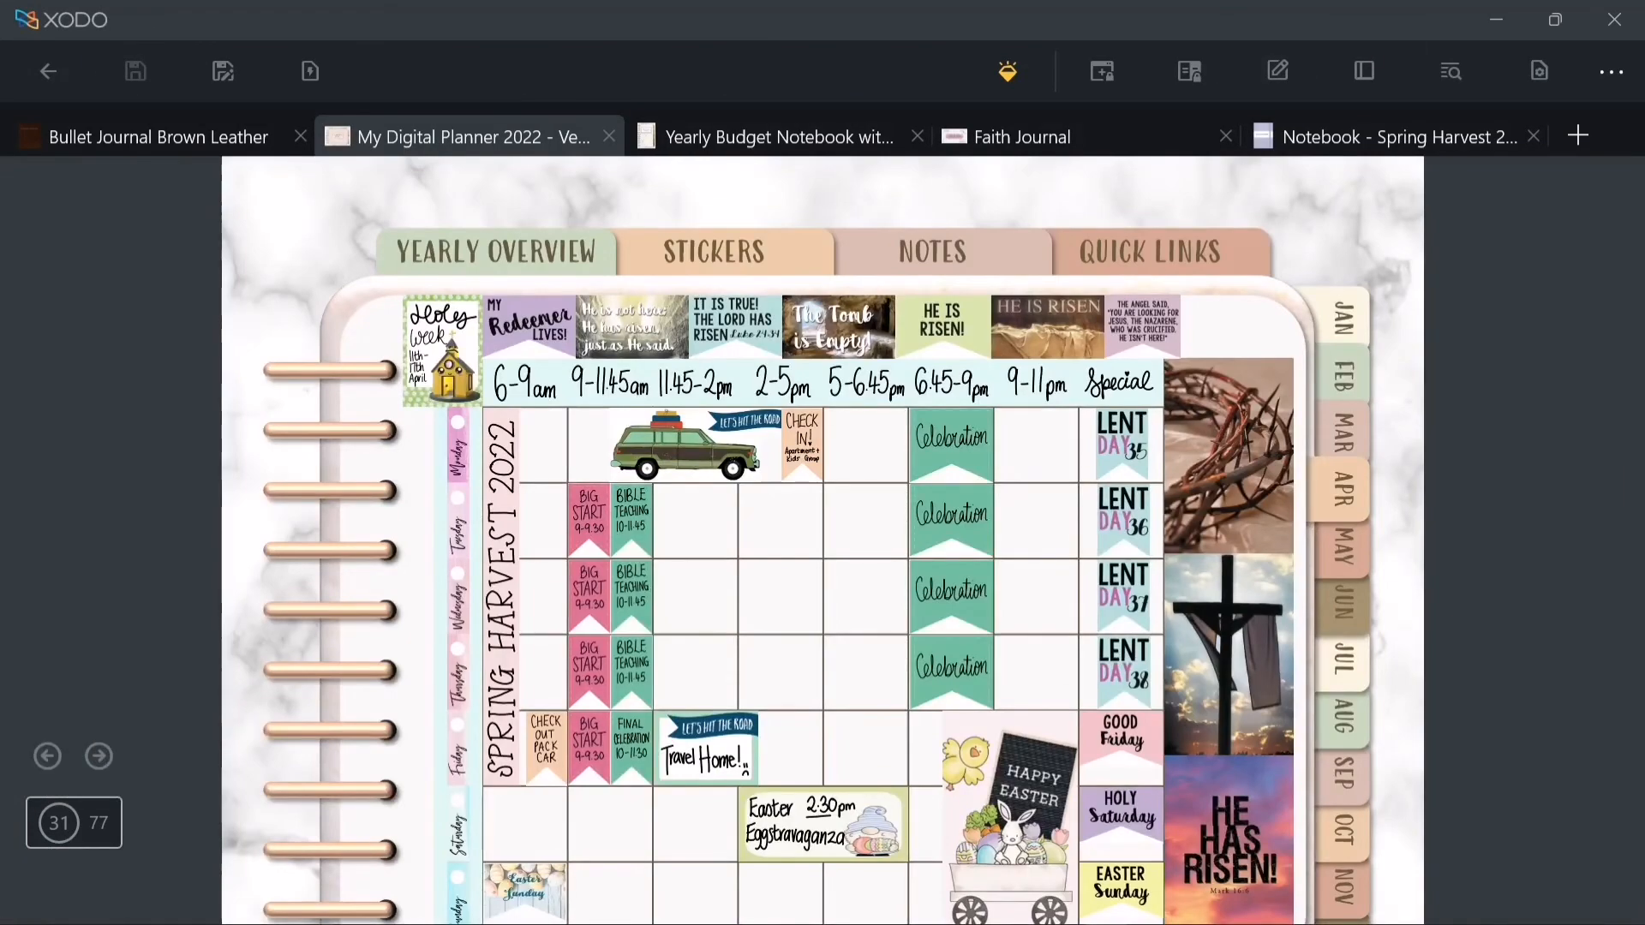
# - Check the placement of the stickers and handwriting across the Spring Harvest timetable up close
pyautogui.scroll(5, 1012, 803)
pyautogui.click(1011, 711)
pyautogui.moveTo(1011, 712)
pyautogui.mouseDown()
pyautogui.moveTo(1025, 732)
pyautogui.moveTo(1010, 712)
pyautogui.mouseUp()
pyautogui.scroll(-4, 928, 432)
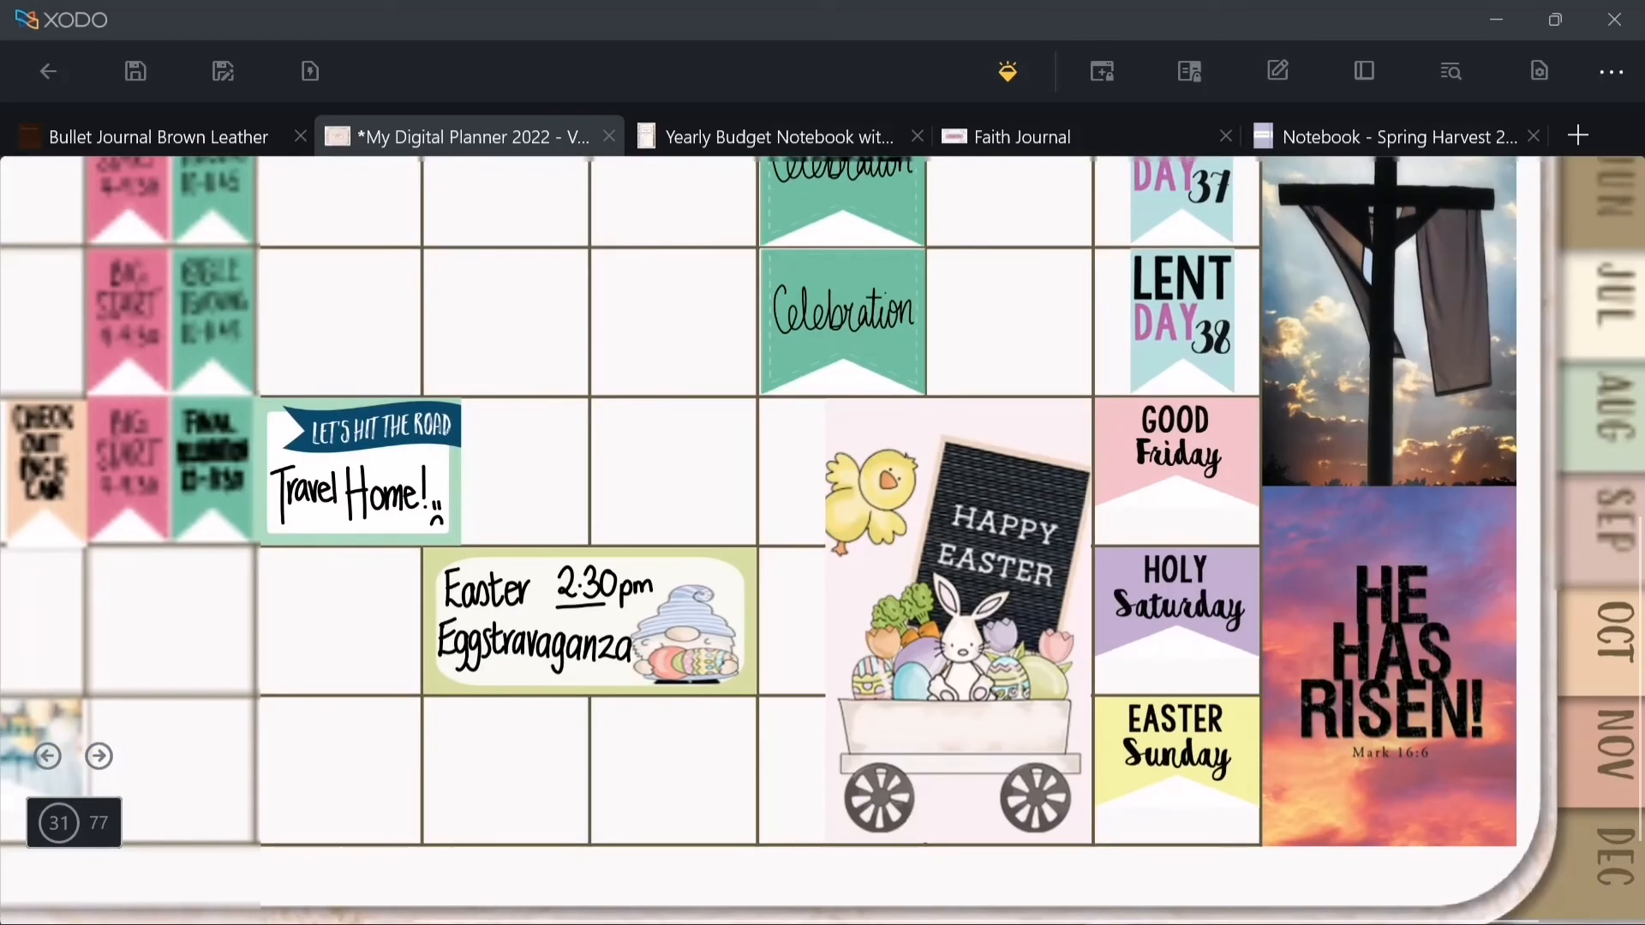
pyautogui.scroll(8, 946, 881)
pyautogui.click(887, 480)
pyautogui.moveTo(128, 633); pyautogui.dragTo(118, 640)
pyautogui.scroll(-8, 1006, 836)
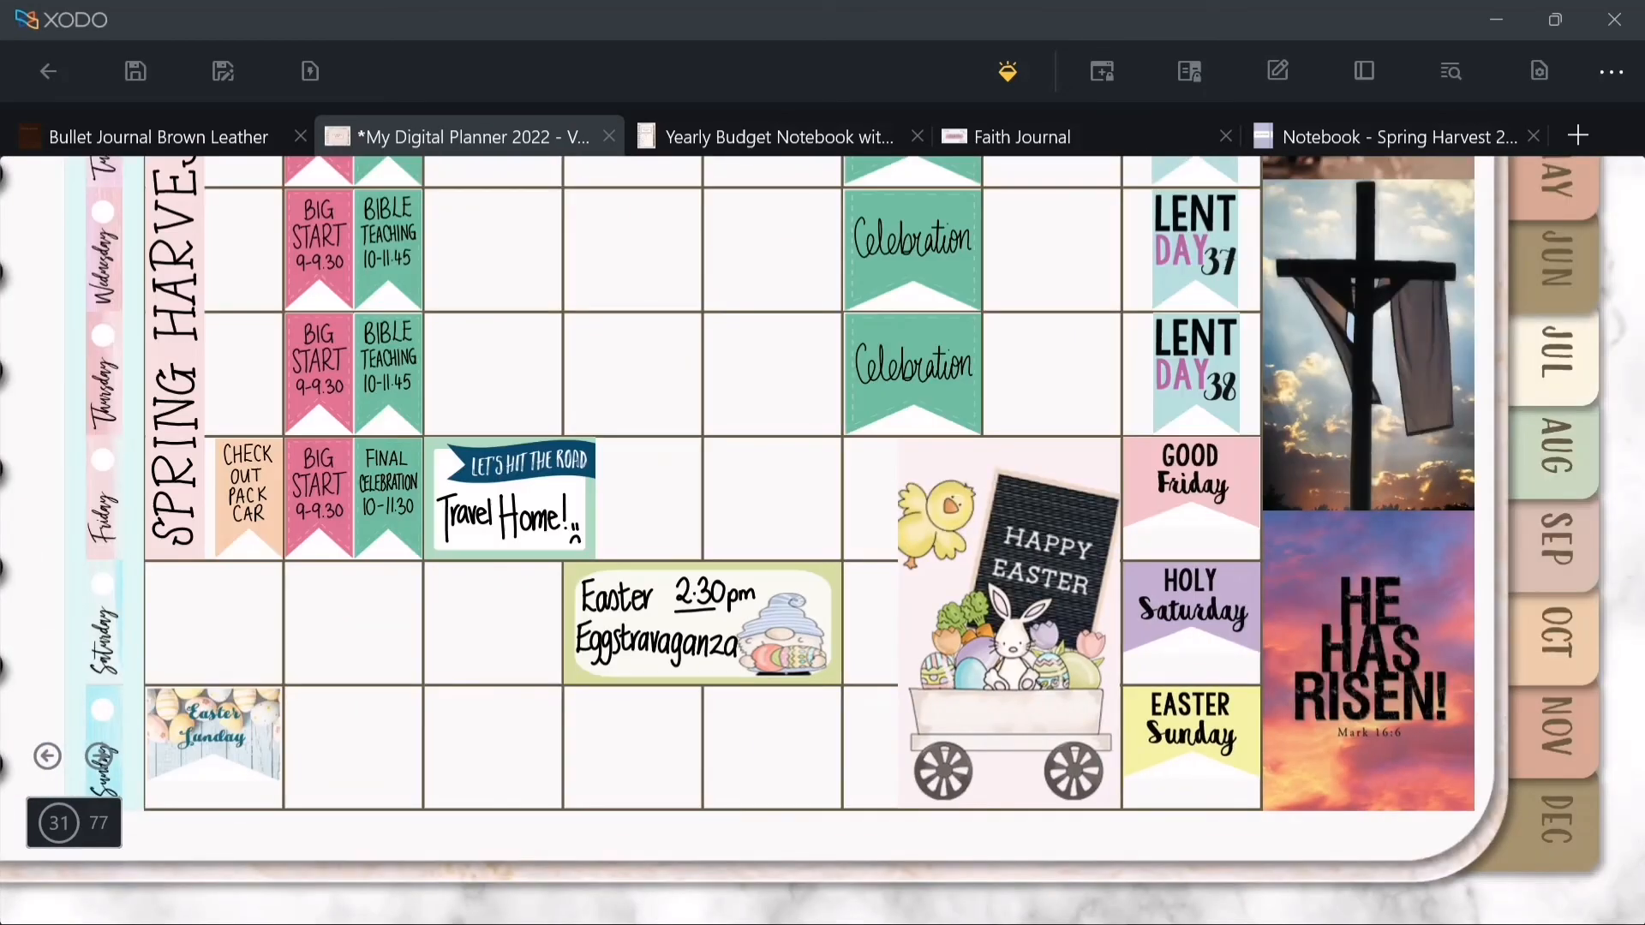
# - Save the digital planner with the finished Holy Week timetable decorations
pyautogui.hotkey('ctrl', 's')
pyautogui.rightClick(686, 576)
pyautogui.click(771, 403)
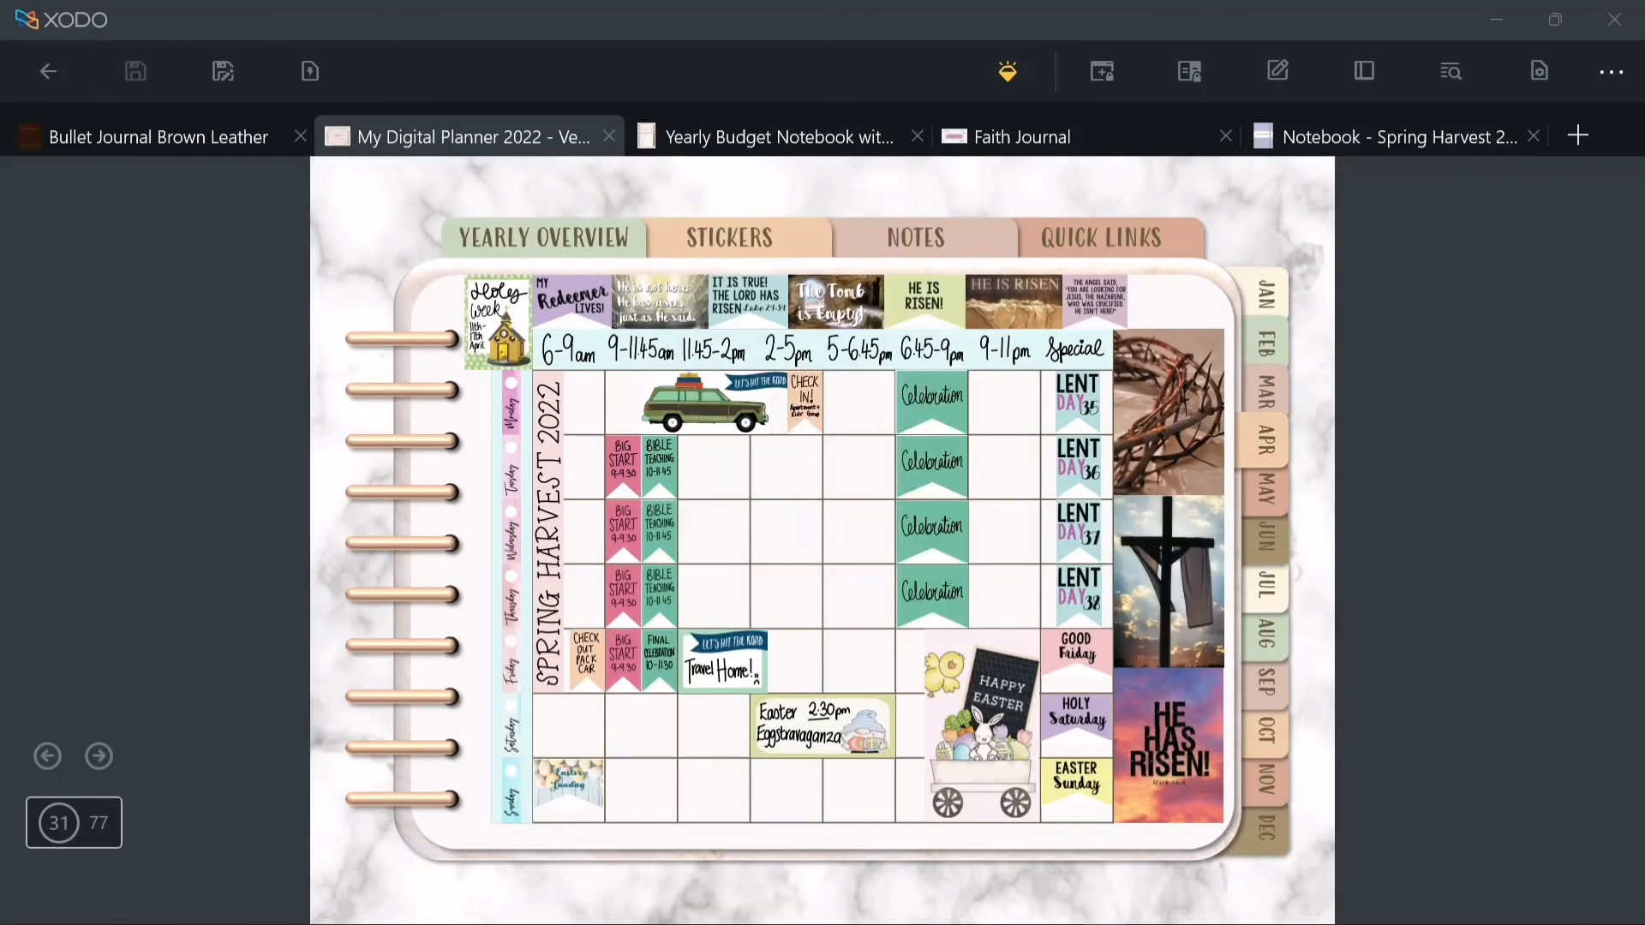
# - Insert the yellow bird sticker from the Hello Spring theme folder and place it near the Special column heading
pyautogui.click(161, 71)
pyautogui.click(161, 72)
pyautogui.scroll(-3, 446, 446)
pyautogui.doubleClick(312, 470)
pyautogui.scroll(-5, 445, 463)
pyautogui.scroll(-3, 385, 429)
pyautogui.doubleClick(330, 353)
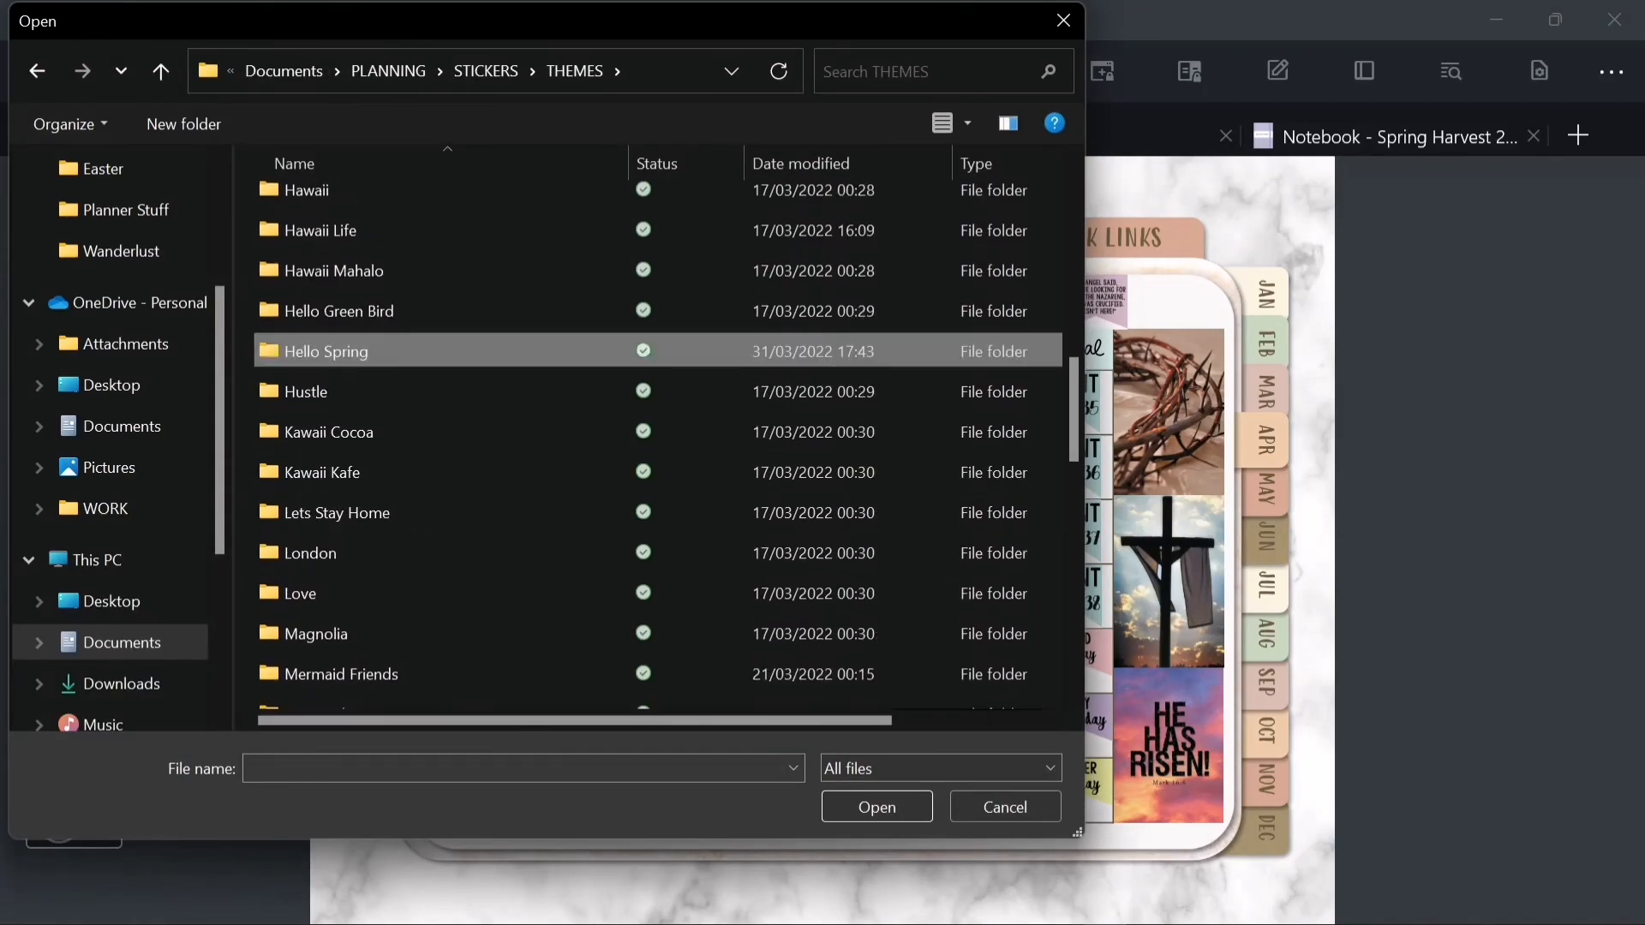
pyautogui.doubleClick(595, 403)
pyautogui.moveTo(702, 742); pyautogui.dragTo(1107, 363)
# - Move the bird sticker up beside the lilac angel quote flag, flush with its edge and resting above the crown-of-thorns picture
pyautogui.scroll(5, 1111, 342)
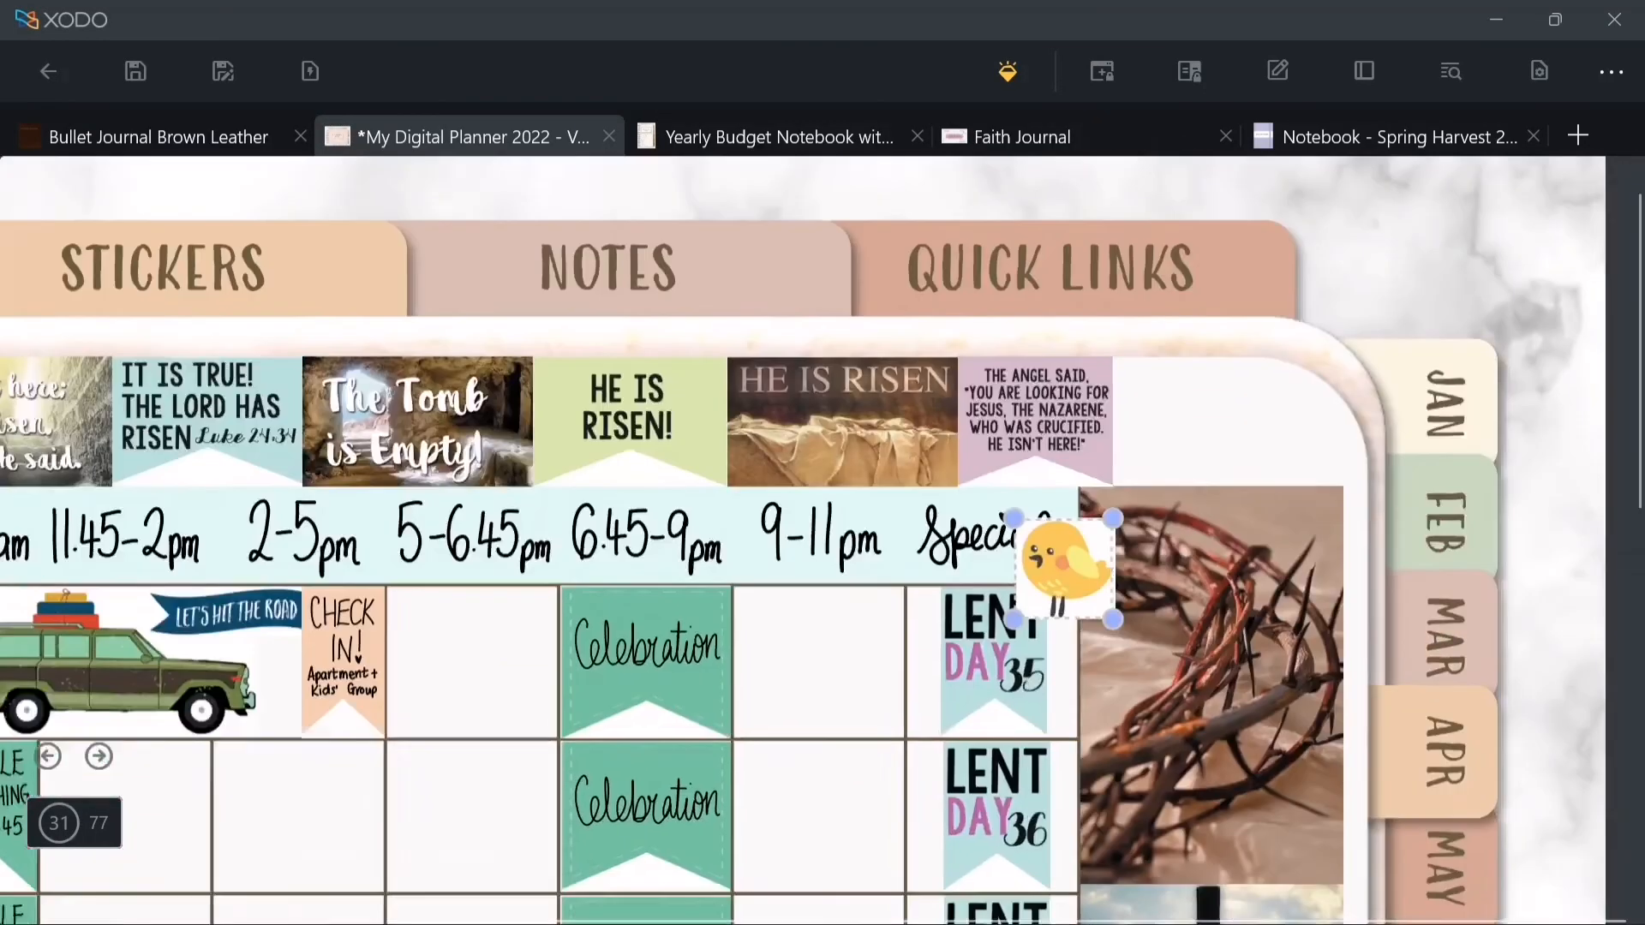
pyautogui.moveTo(1103, 619); pyautogui.dragTo(1198, 460)
pyautogui.moveTo(1277, 539); pyautogui.dragTo(1280, 539)
pyautogui.scroll(5, 1235, 524)
pyautogui.click(493, 360)
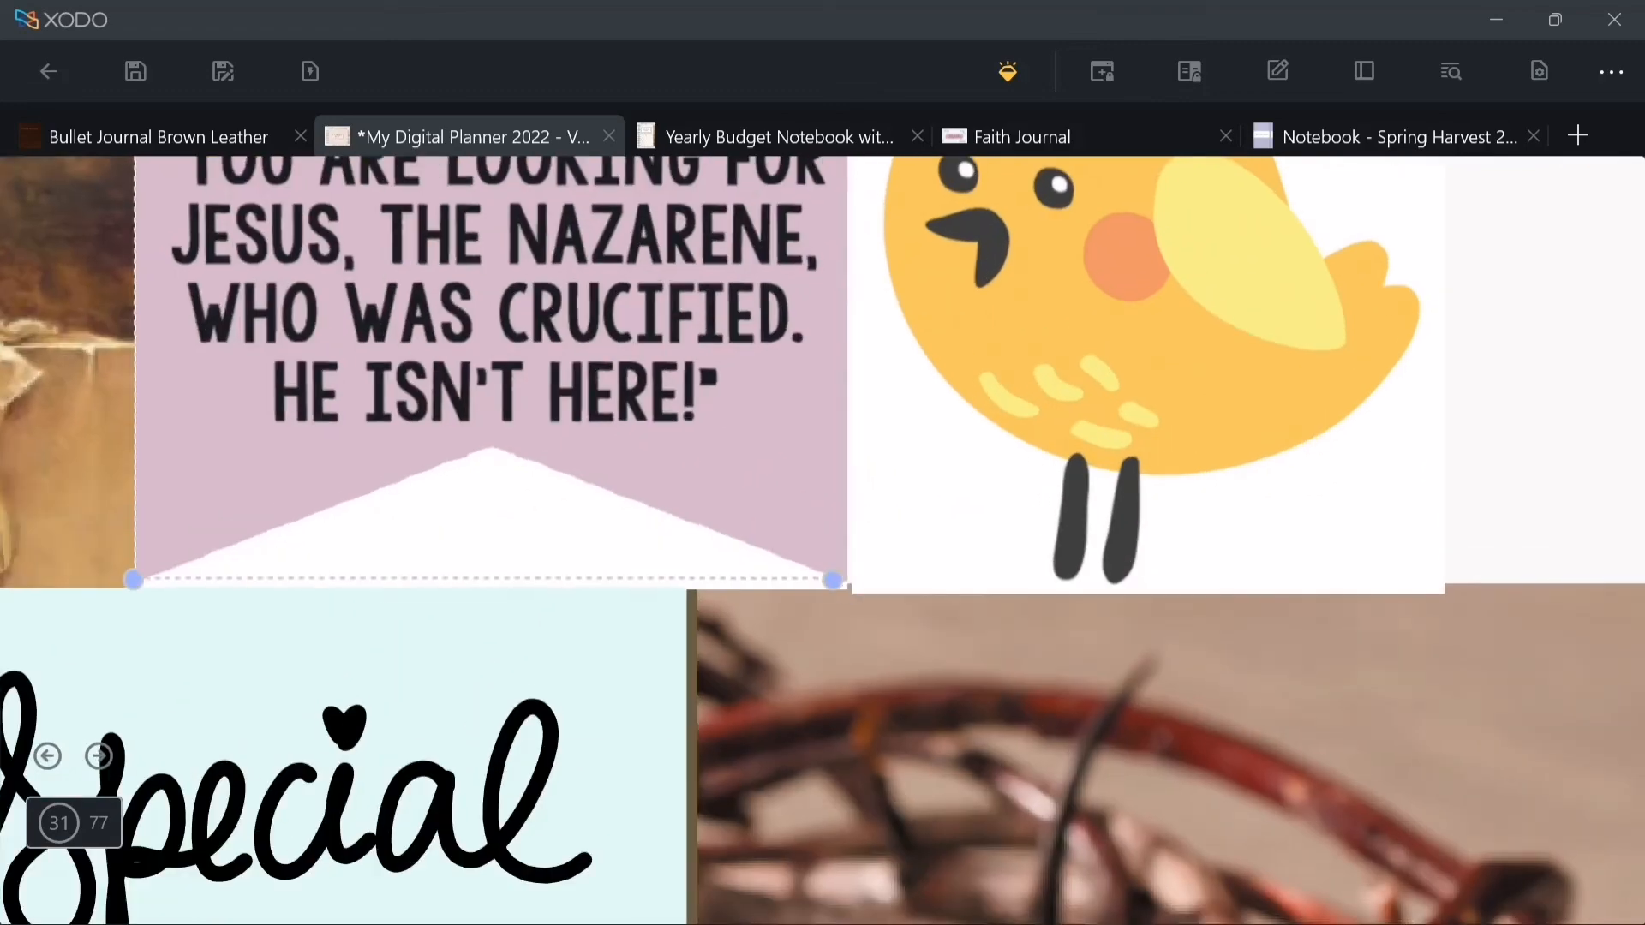
pyautogui.moveTo(1149, 360); pyautogui.dragTo(1130, 363)
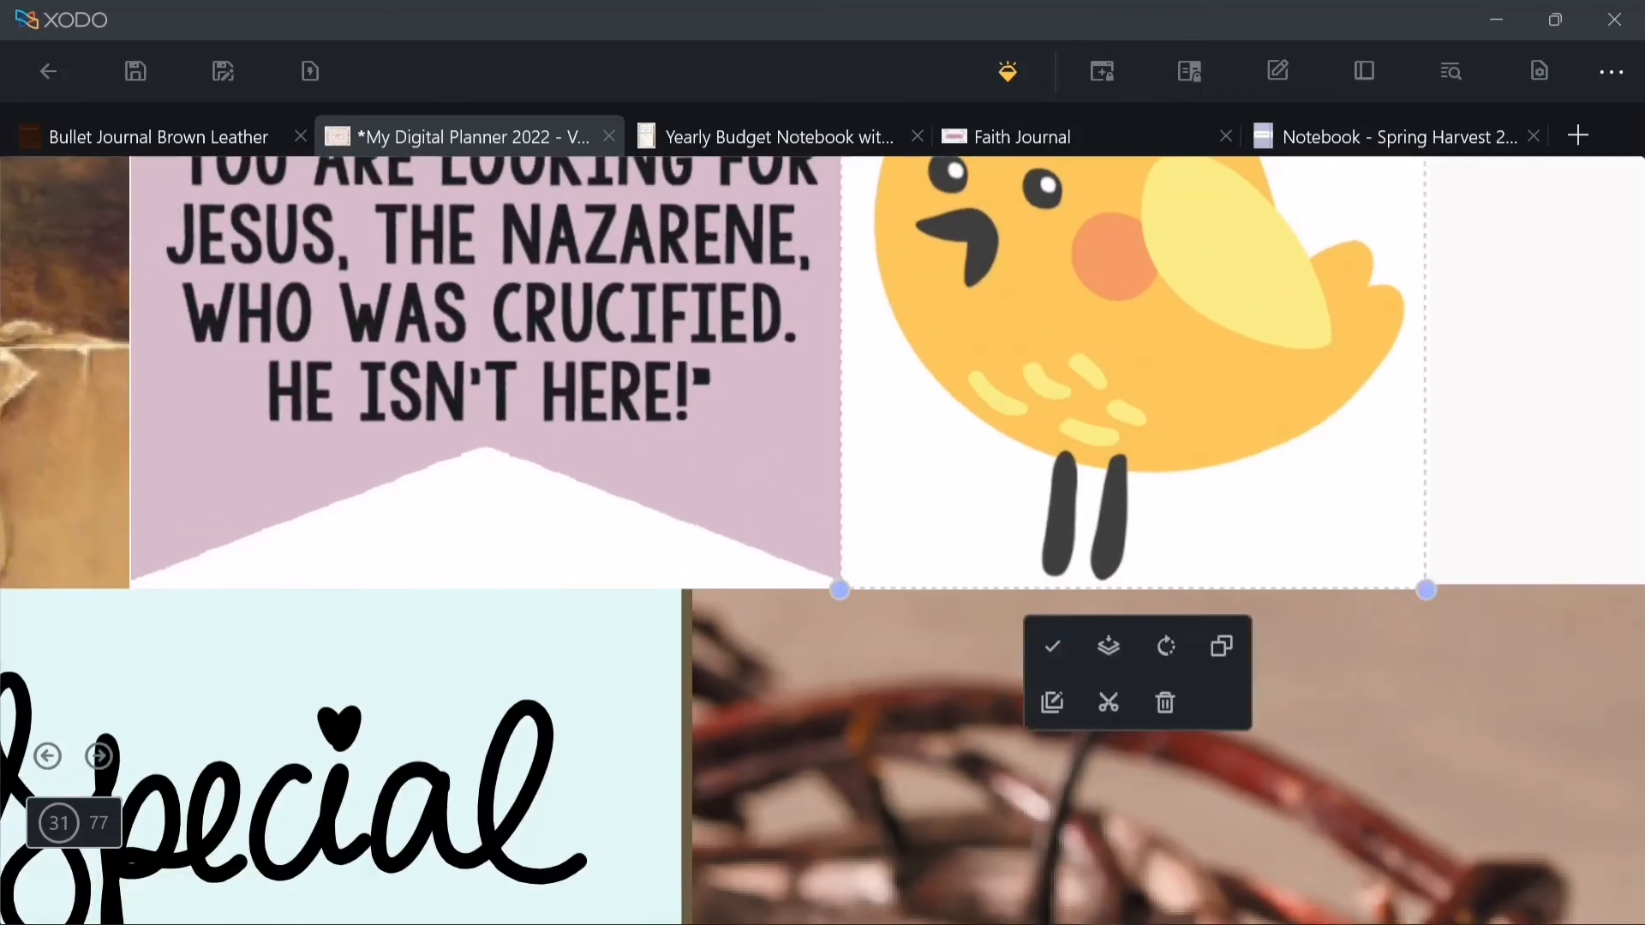
pyautogui.scroll(-5, 1263, 686)
pyautogui.click(1432, 569)
pyautogui.scroll(-10, 1432, 569)
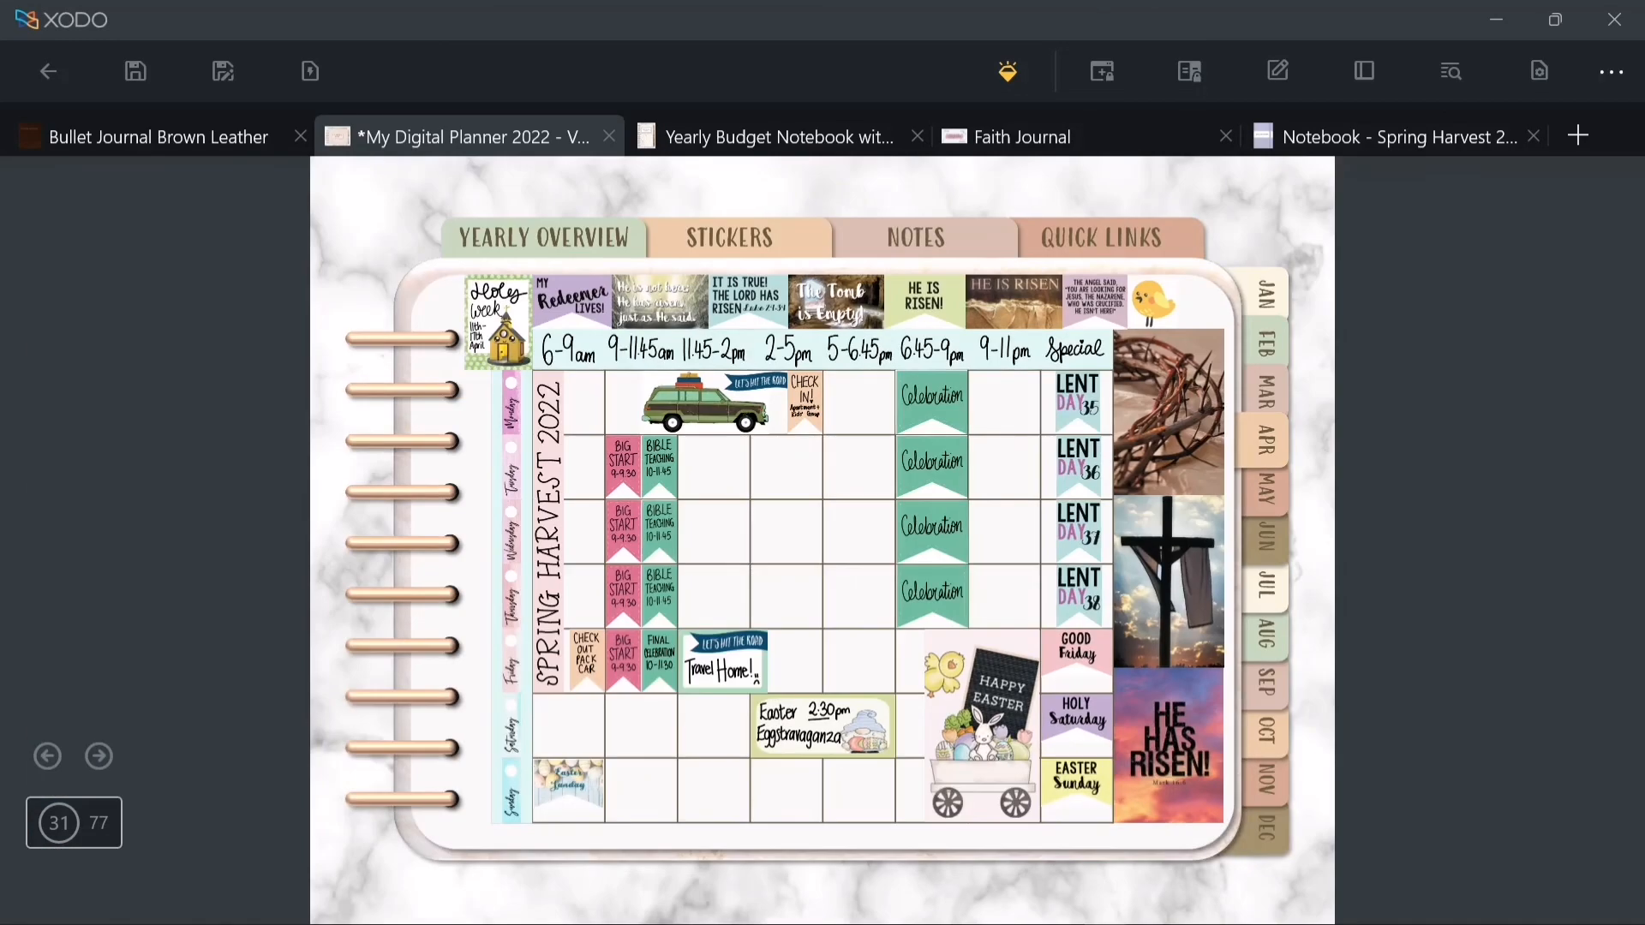